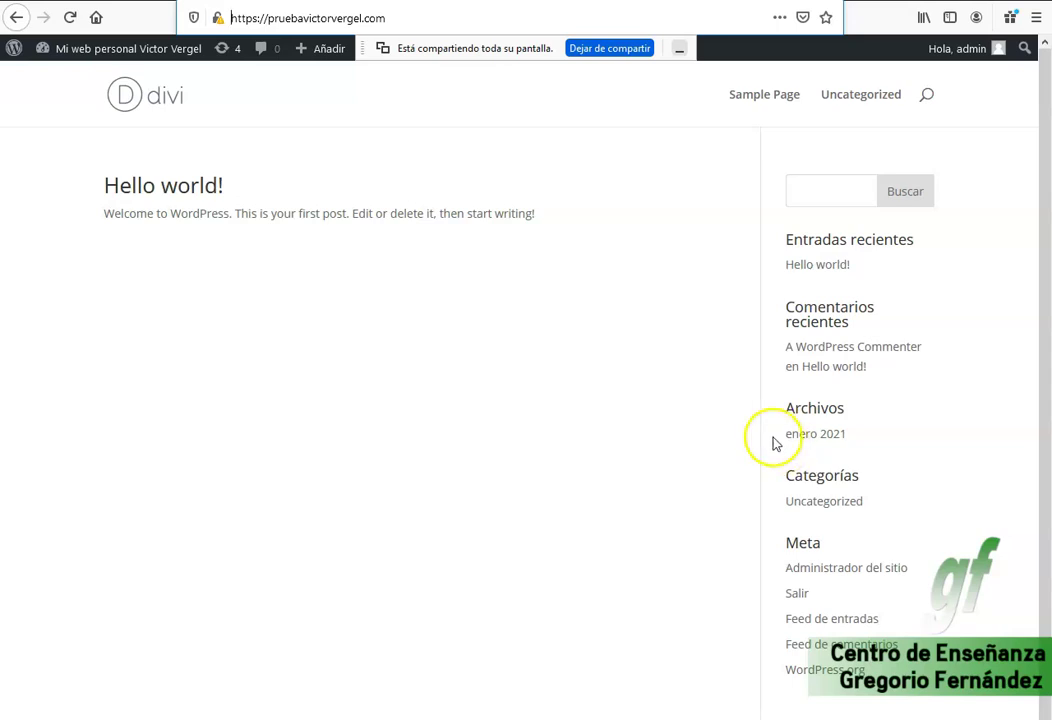
Remove 'wp-admin/' from the address to load the site's public home page.
{"action": "left_click", "coordinate": [400, 17]}
{"action": "triple_click", "coordinate": [386, 20]}
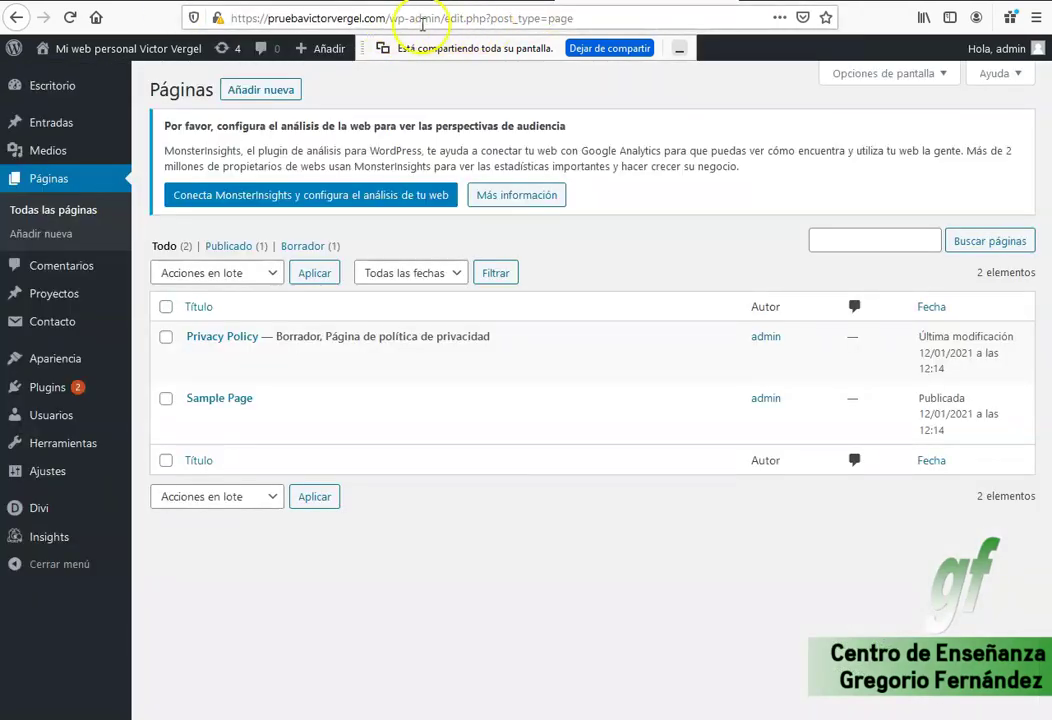
{"action": "left_click_drag", "start_coordinate": [389, 18], "coordinate": [451, 19]}
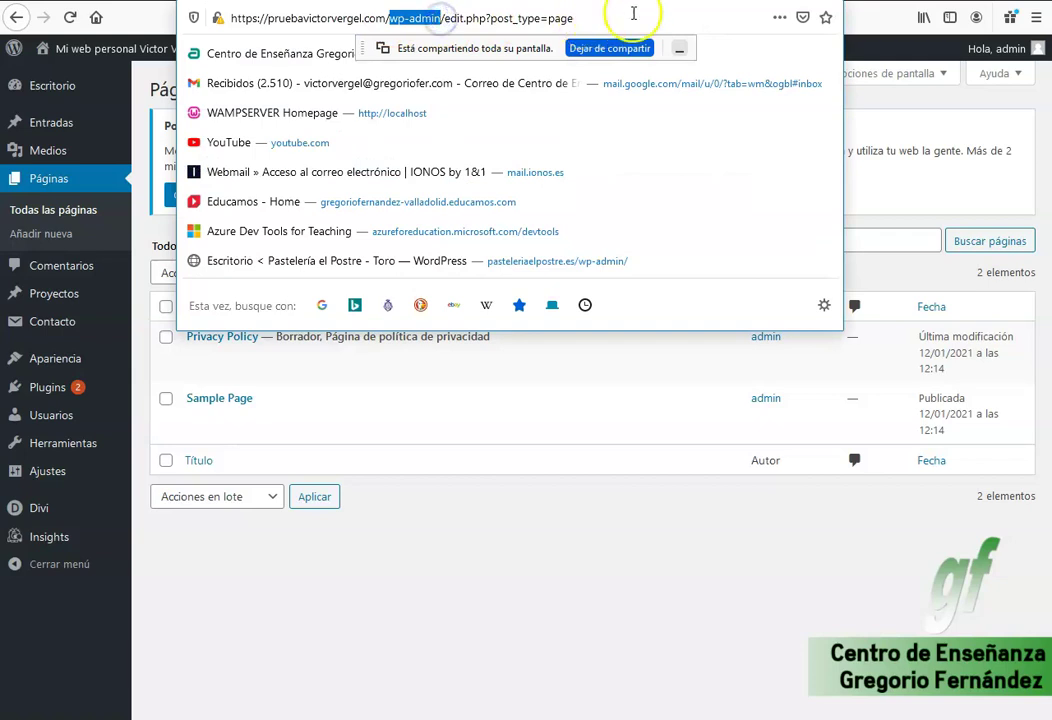
{"action": "key", "text": "shift+End"}
{"action": "key", "text": "Delete"}
{"action": "key", "text": "Return"}
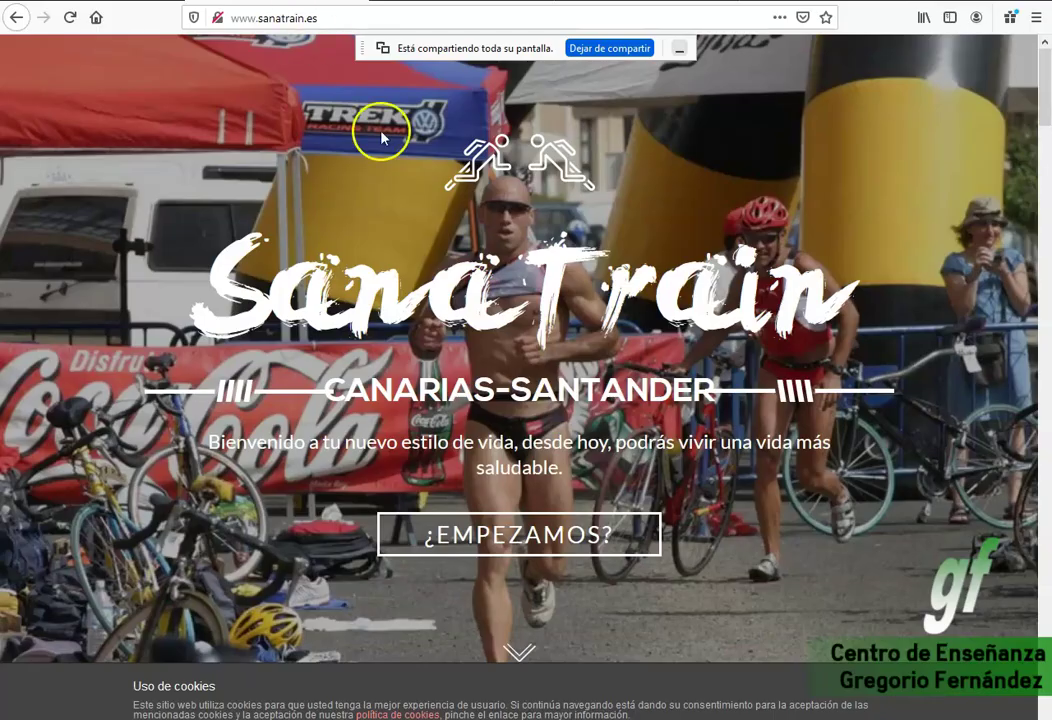
Scroll down through the sanatrain.es example site to review its layout.
{"action": "scroll", "coordinate": [650, 205], "scroll_direction": "down", "scroll_amount": 5}
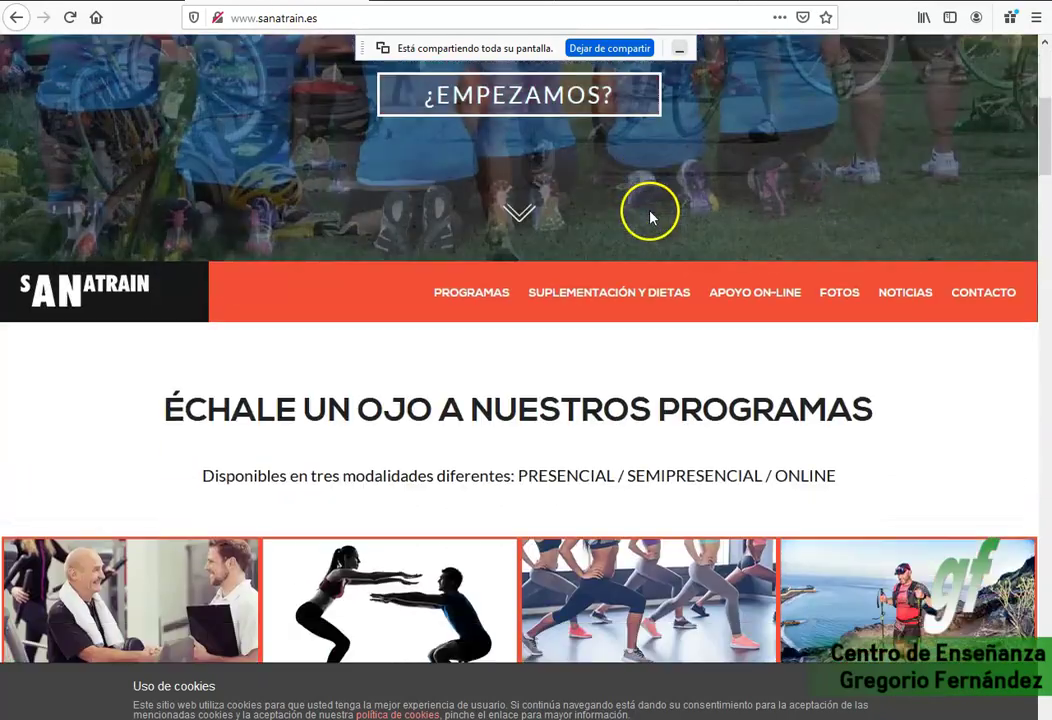
{"action": "scroll", "coordinate": [582, 218], "scroll_direction": "down", "scroll_amount": 8}
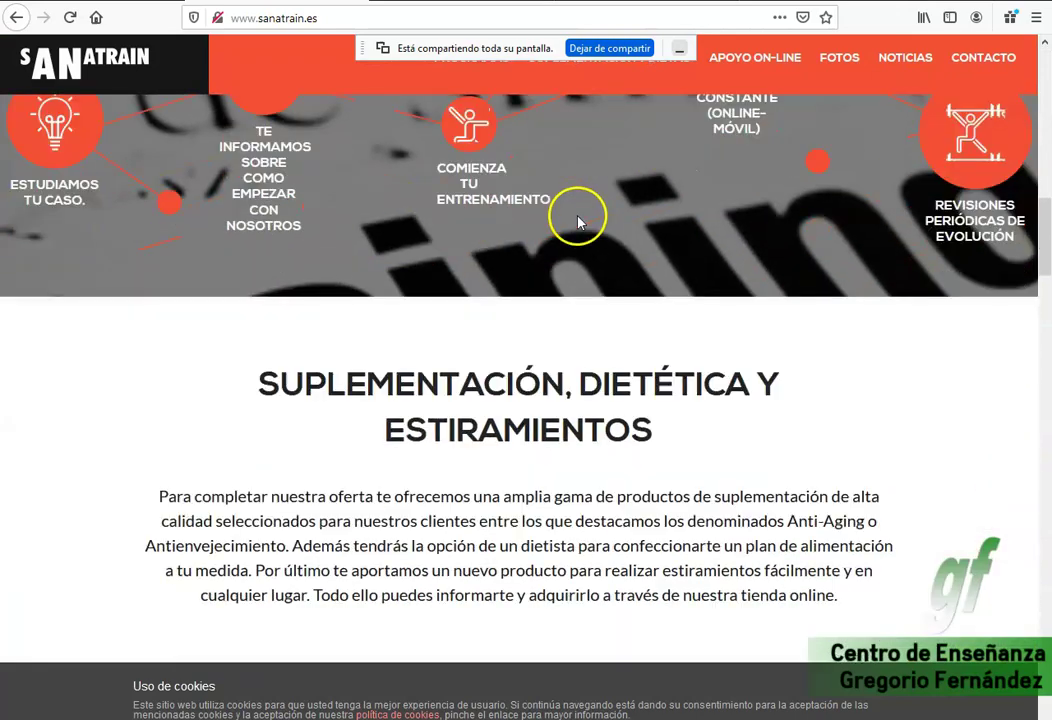
{"action": "scroll", "coordinate": [578, 222], "scroll_direction": "down", "scroll_amount": 5}
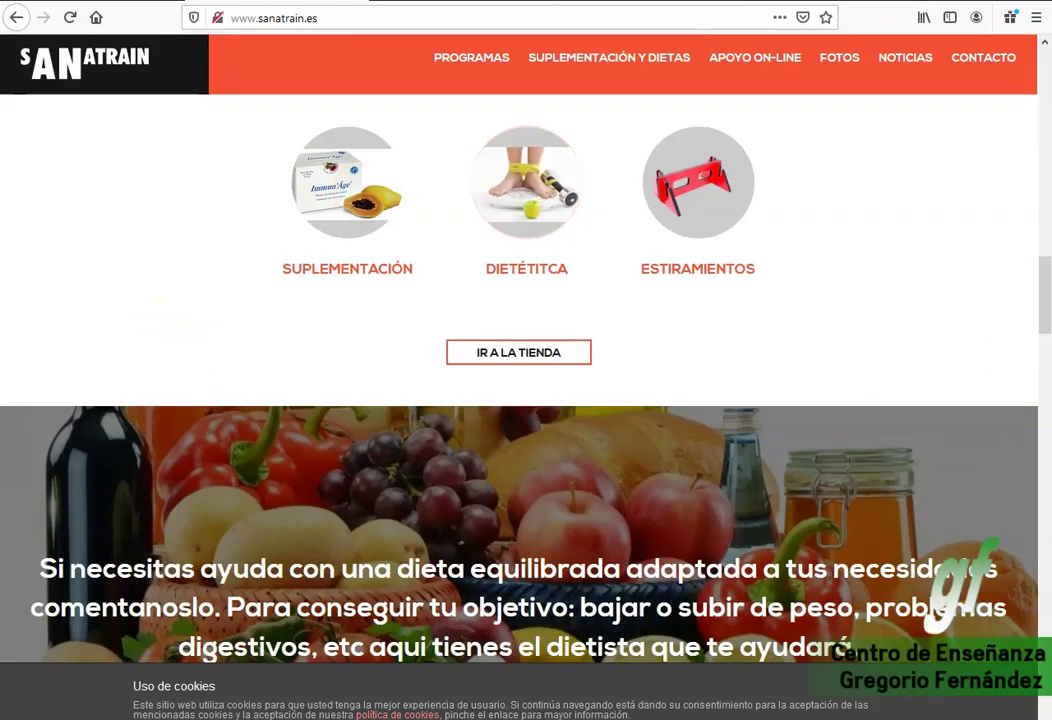
{"action": "scroll", "coordinate": [603, 359], "scroll_direction": "down", "scroll_amount": 2}
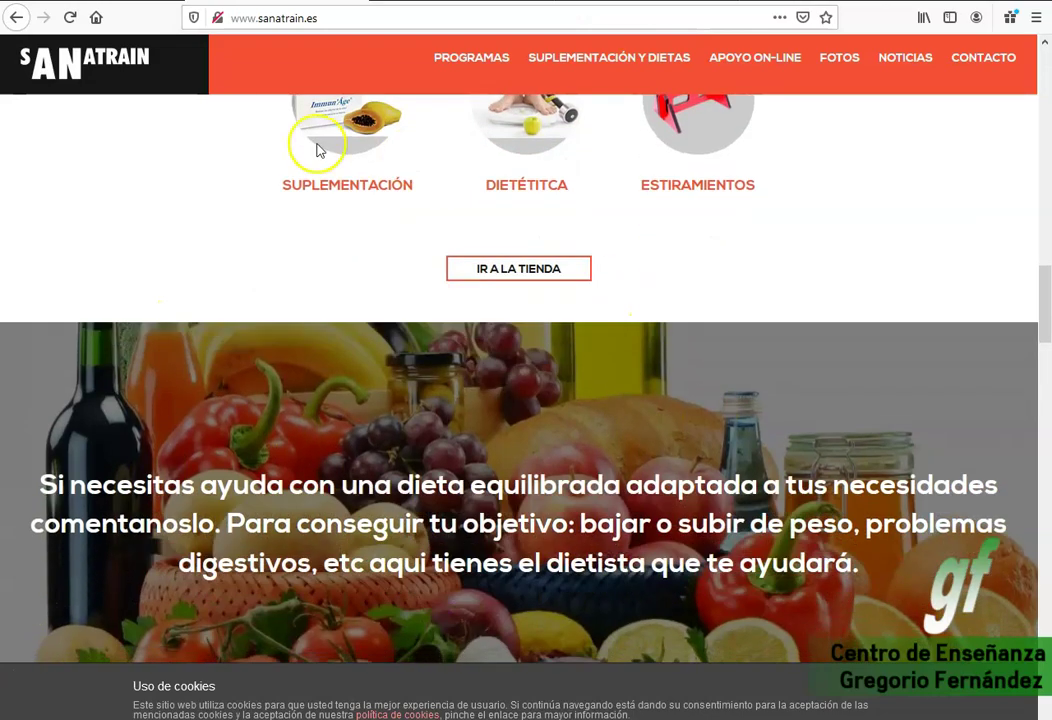
{"action": "scroll", "coordinate": [641, 265], "scroll_direction": "down", "scroll_amount": 5}
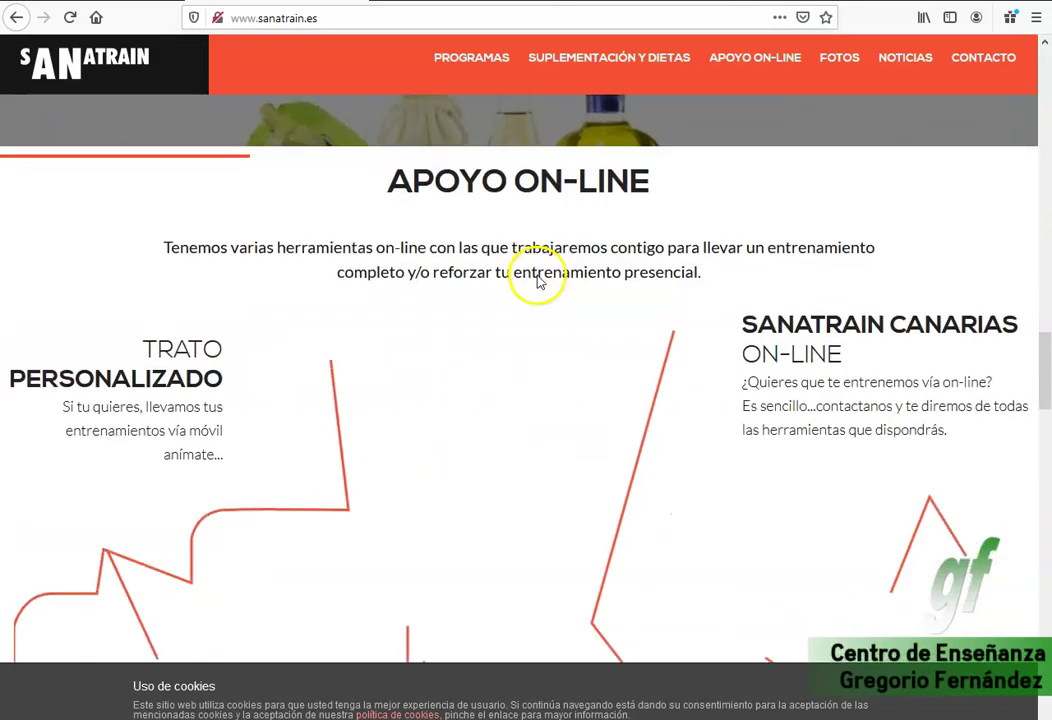
{"action": "scroll", "coordinate": [540, 260], "scroll_direction": "down", "scroll_amount": 3}
{"action": "scroll", "coordinate": [547, 280], "scroll_direction": "down", "scroll_amount": 15}
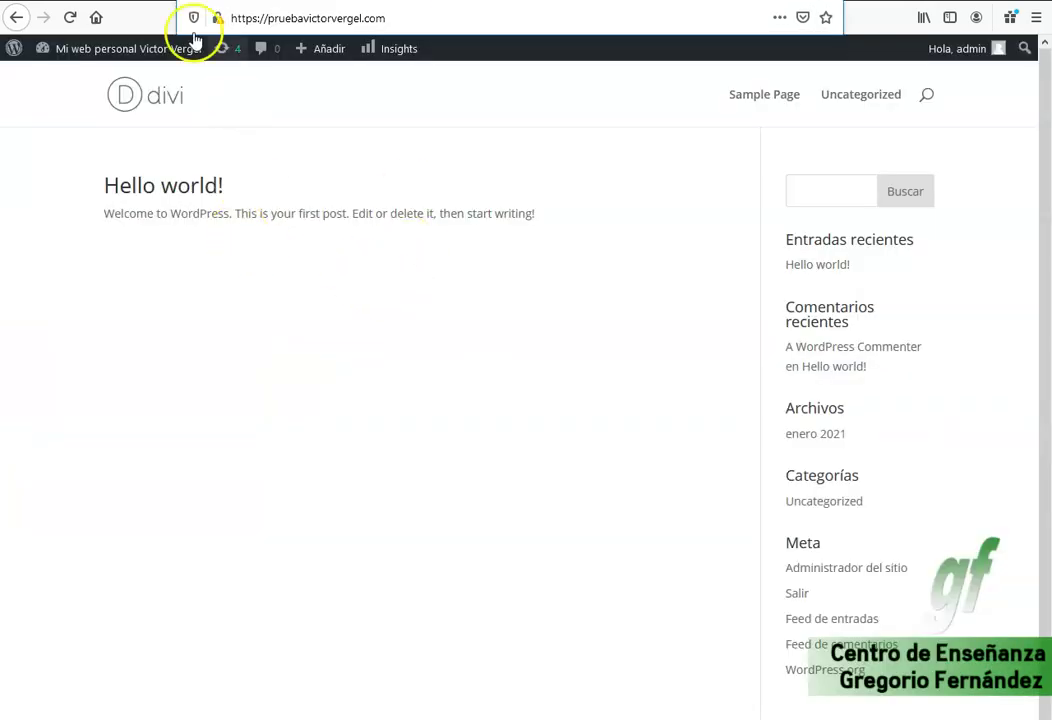
Reload, add a new page, and step through the block editor's welcome guide to close it.
{"action": "key", "text": "Return"}
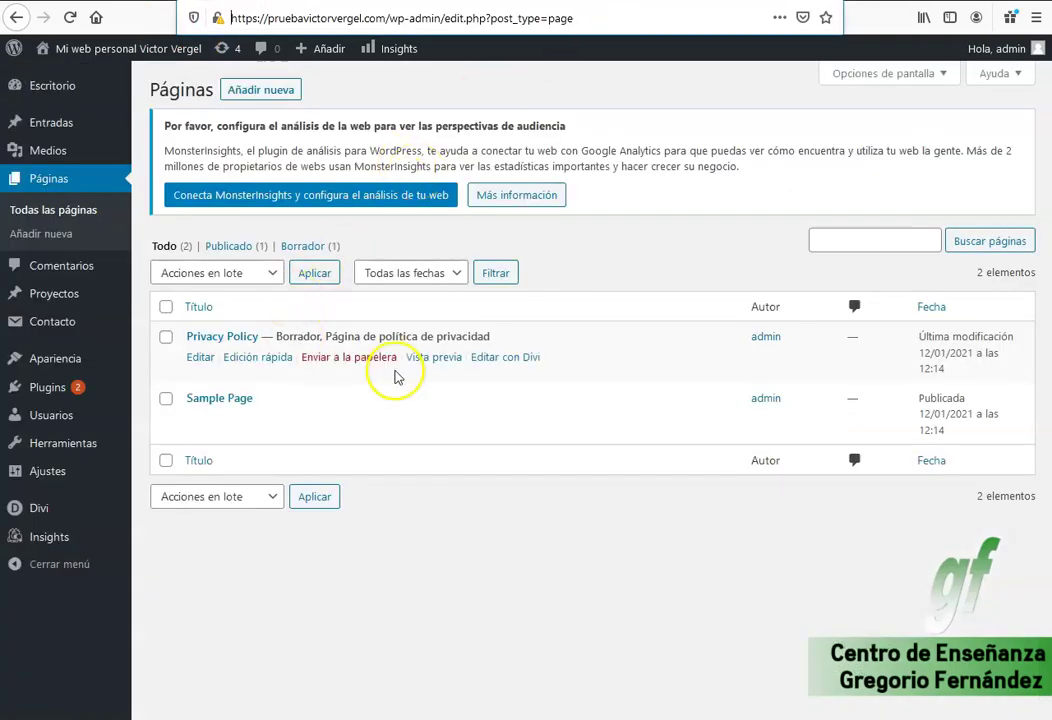
{"action": "left_click", "coordinate": [263, 90]}
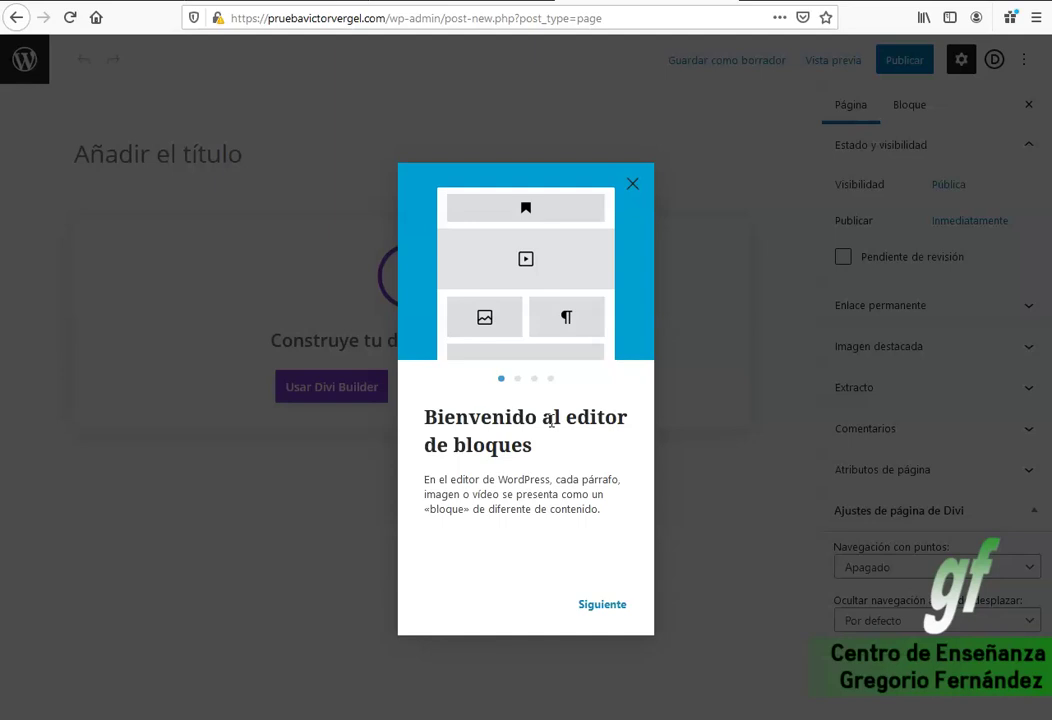
{"action": "left_click", "coordinate": [606, 617]}
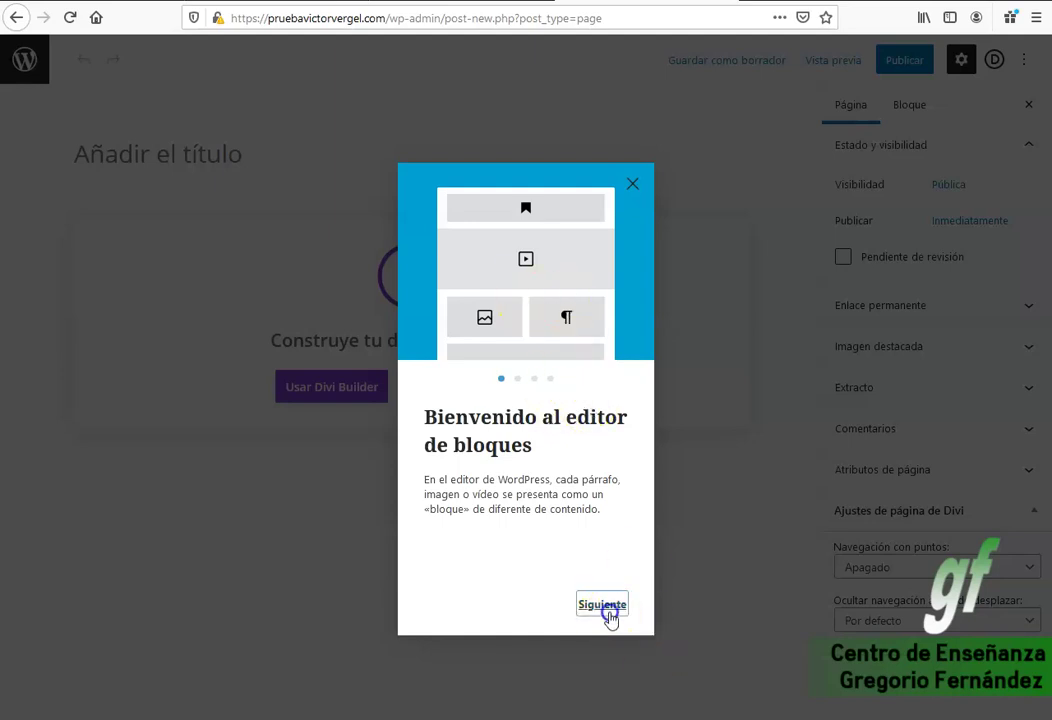
{"action": "left_click", "coordinate": [606, 617]}
{"action": "left_click", "coordinate": [603, 619]}
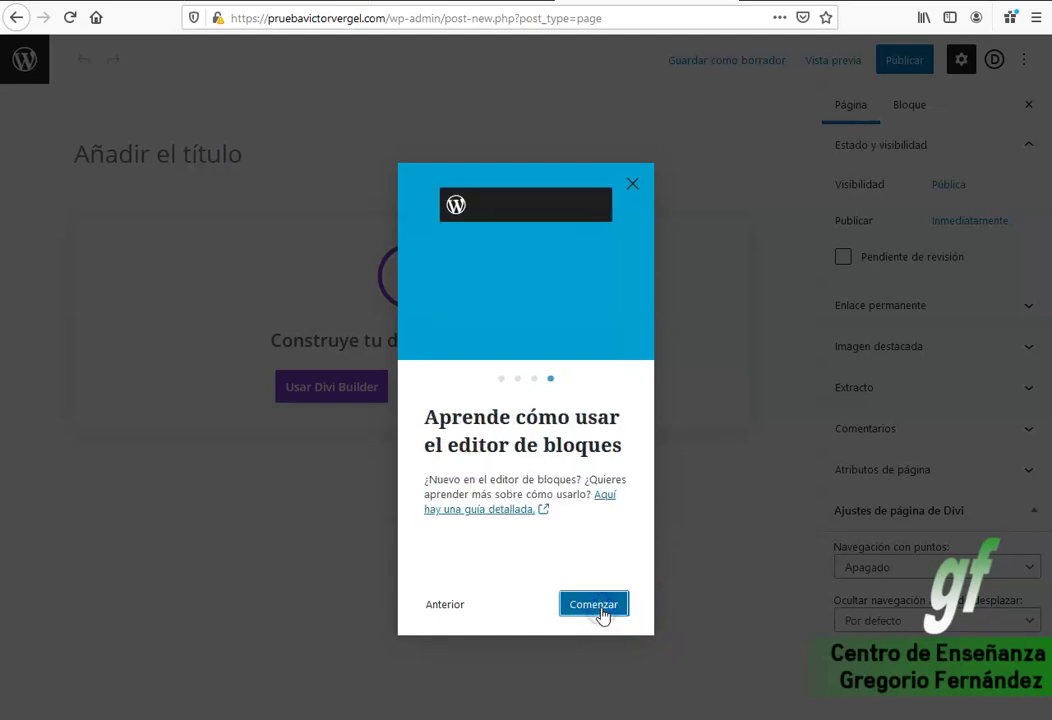
{"action": "left_click", "coordinate": [603, 617]}
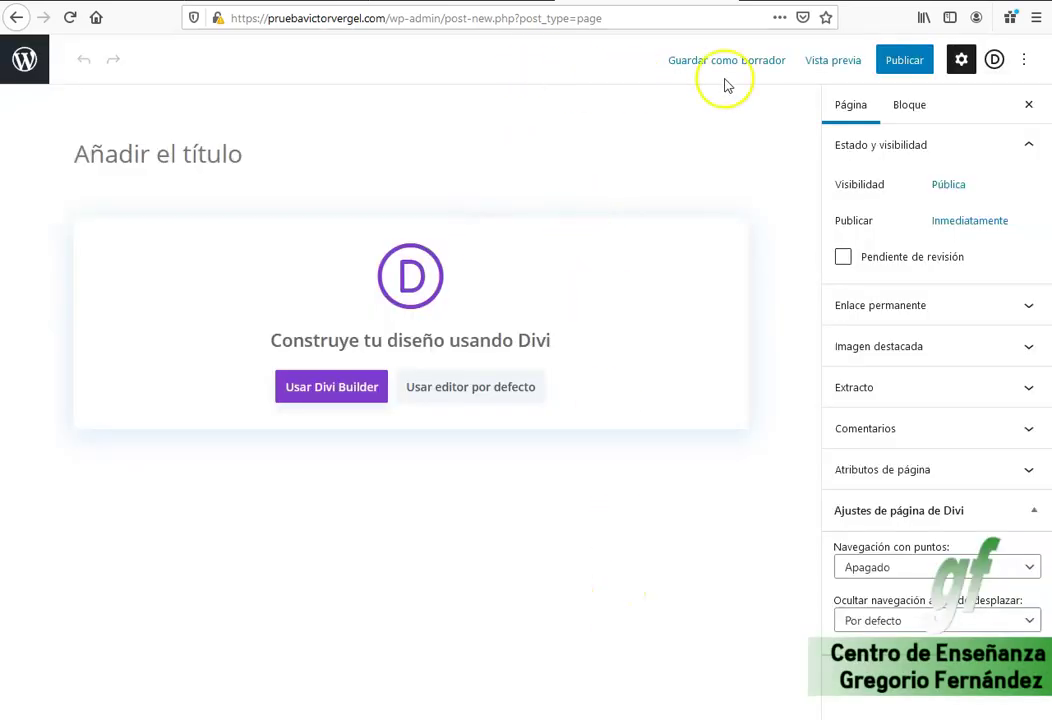
Enter 'Entrenamiento personal' as the new page's title.
{"action": "left_click", "coordinate": [259, 151]}
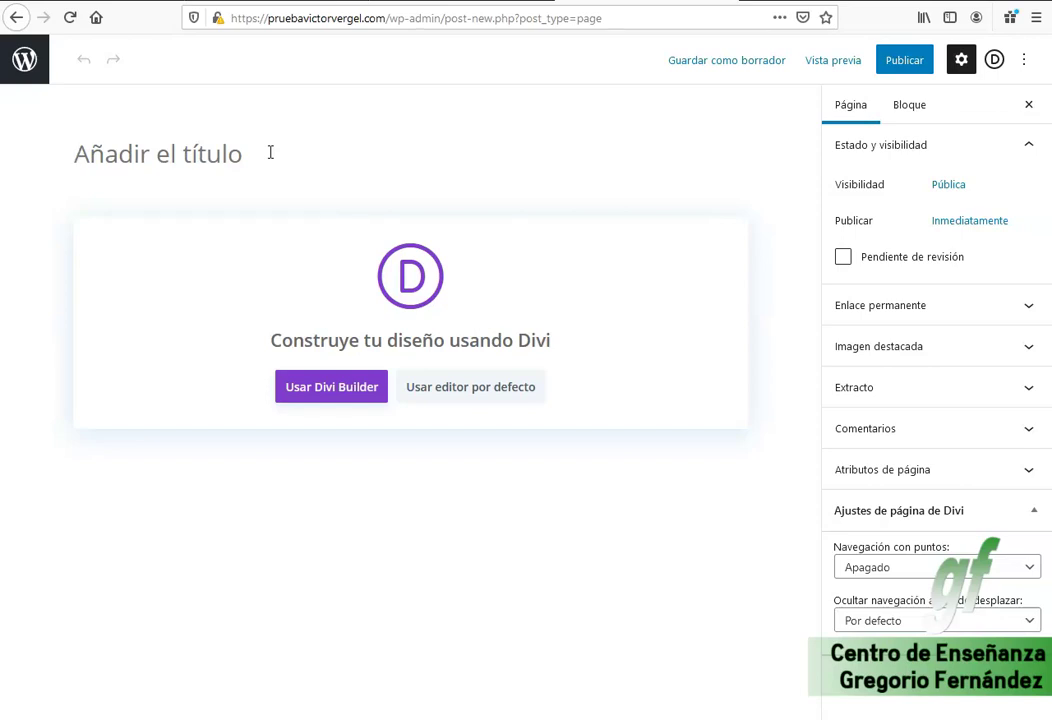
{"action": "type", "text": "Entrenamient"}
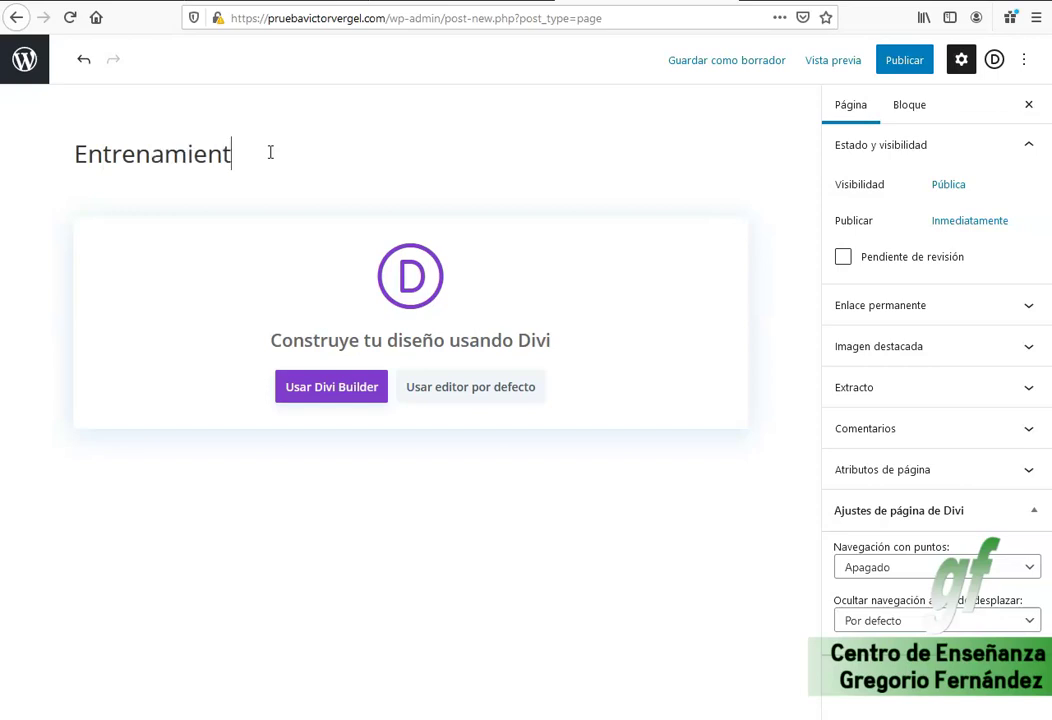
{"action": "type", "text": "o personal"}
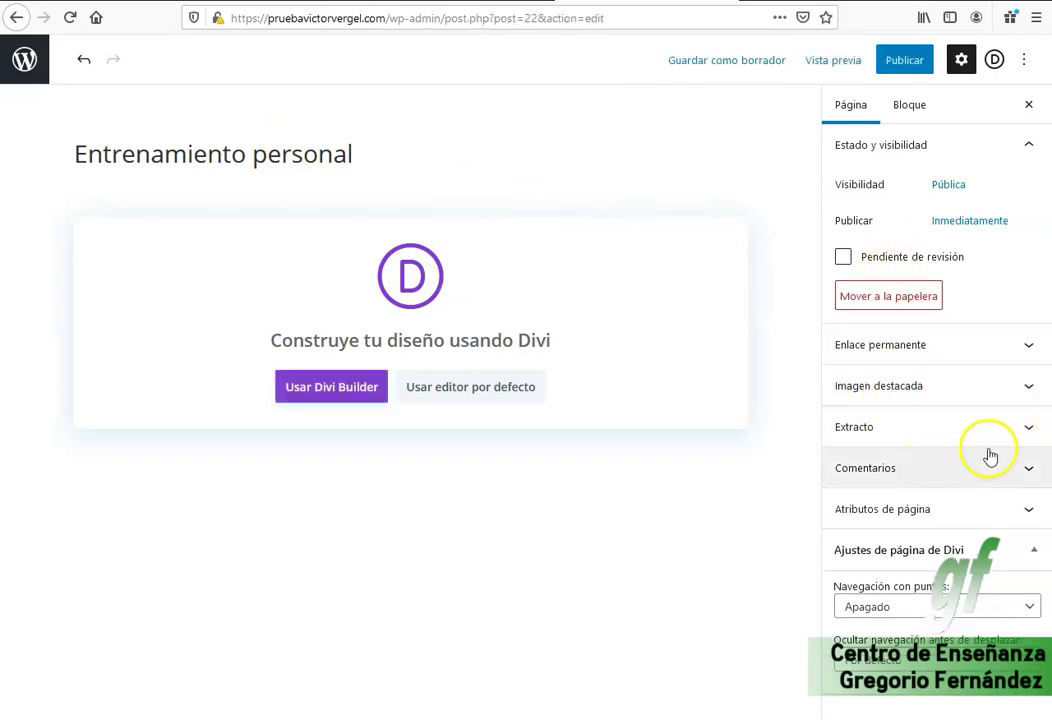
Open the Extracto box and paste 'Entrenamiento personal' into it as the excerpt's start.
{"action": "left_click", "coordinate": [993, 439]}
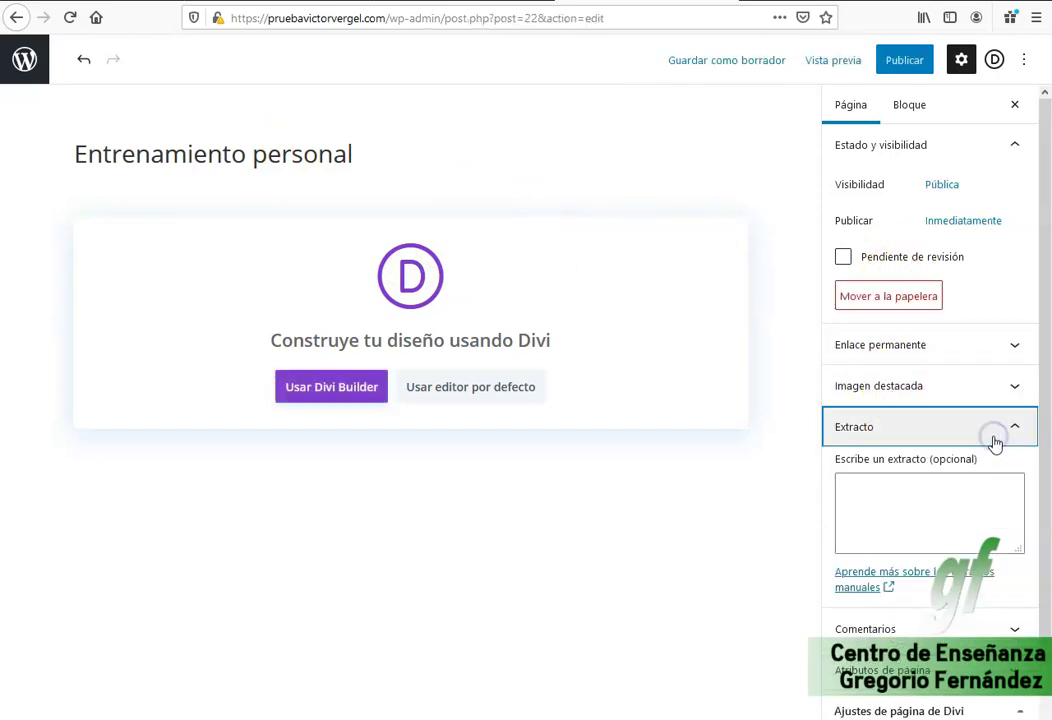
{"action": "left_click", "coordinate": [927, 486]}
{"action": "left_click_drag", "start_coordinate": [350, 154], "coordinate": [45, 150]}
{"action": "key", "text": "ctrl+c"}
{"action": "left_click", "coordinate": [867, 478]}
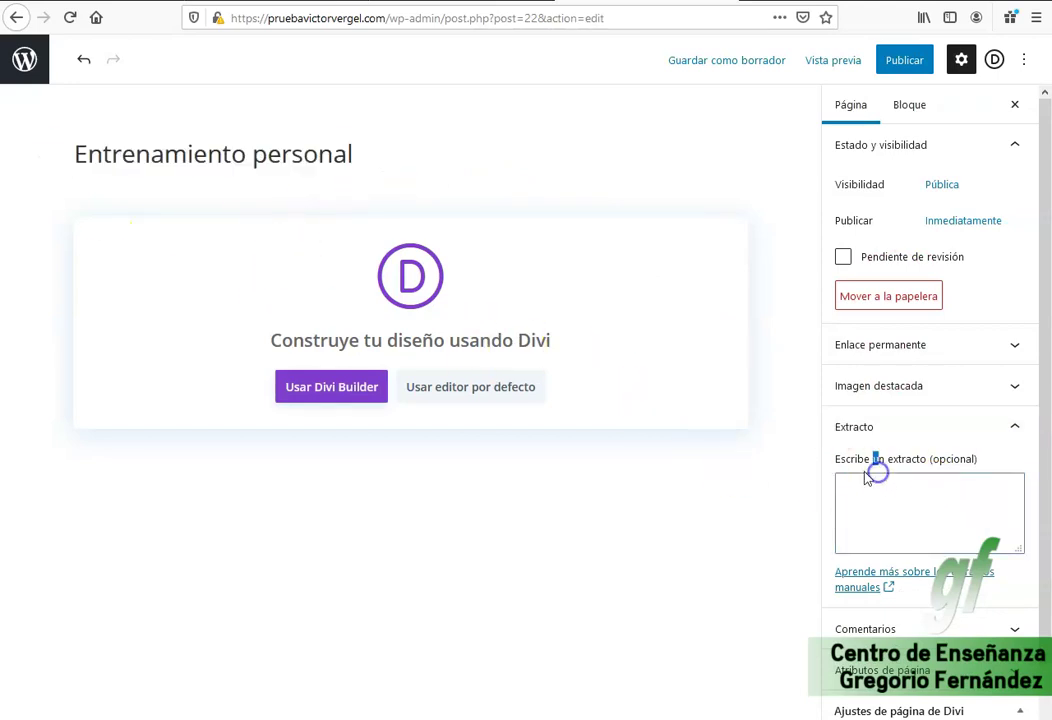
{"action": "key", "text": "ctrl+v"}
{"action": "key", "text": "BackSpace"}
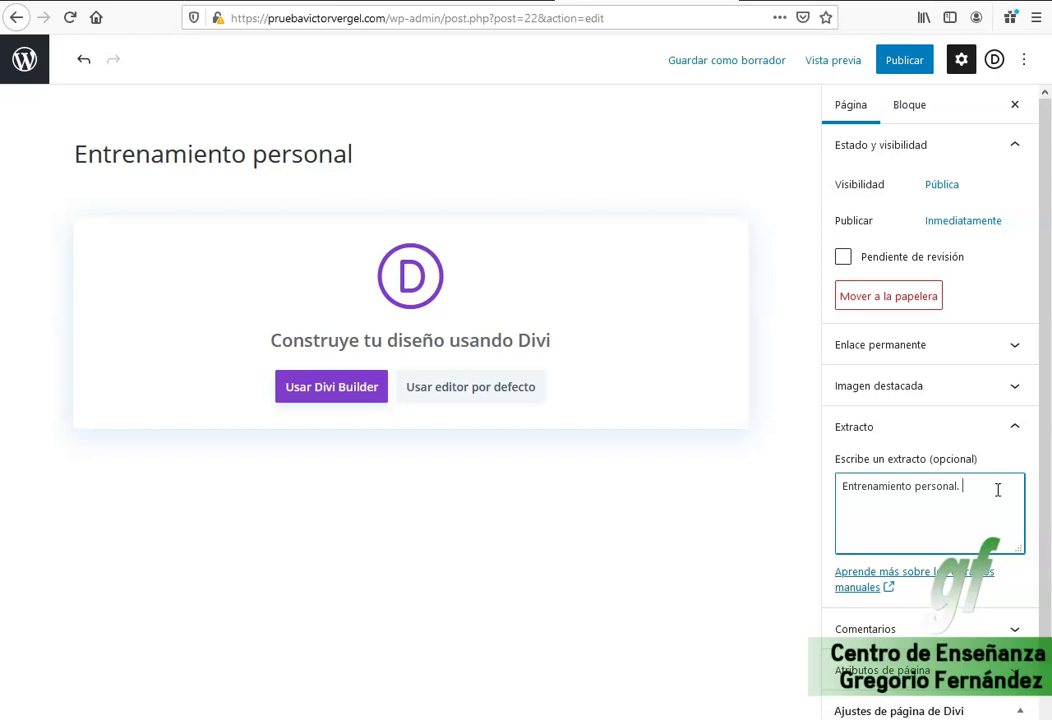
Type the excerpt 'Preparación física para pruebas deportivas, oposiciones… a tu ritmo.'.
{"action": "type", "text": "Preparación física para pruebas depor"}
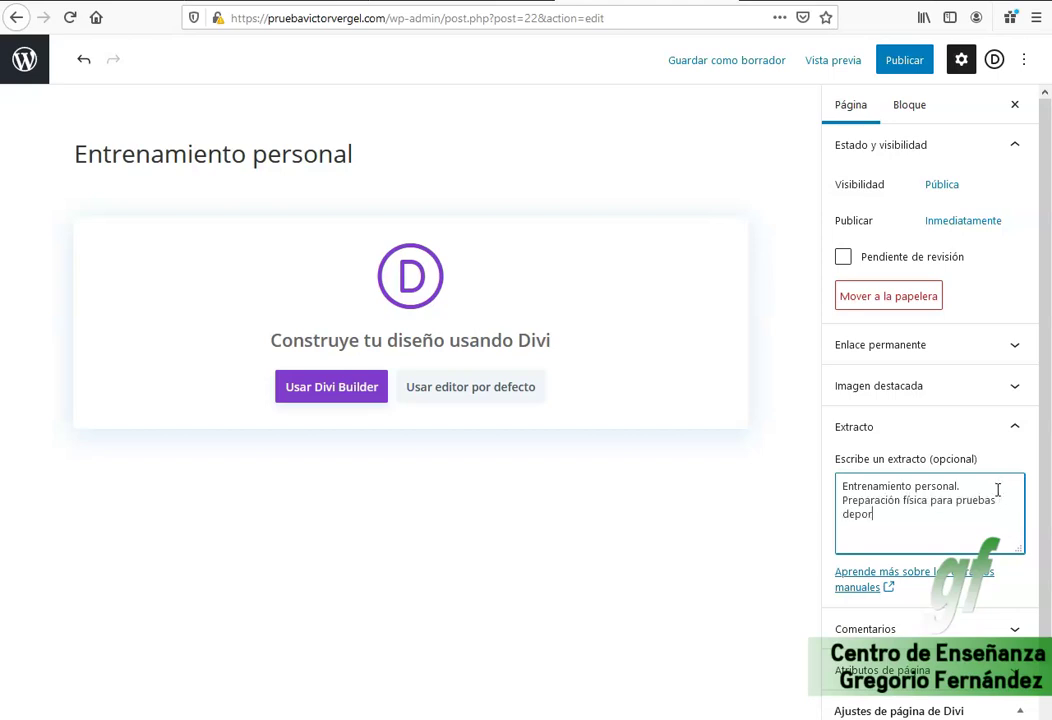
{"action": "type", "text": "tivas."}
{"action": "type", "text": " oposiciones"}
{"action": "type", "text": ", o simplmeente"}
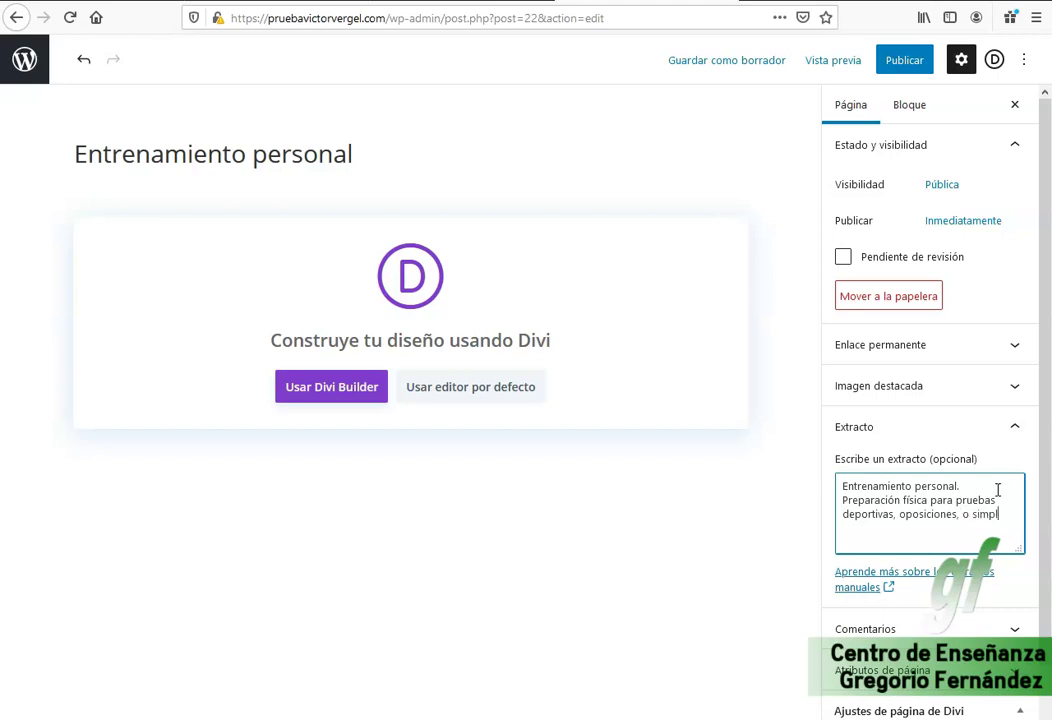
{"action": "key", "text": "BackSpace"}
{"action": "key", "text": "BackSpace"}
{"action": "key", "text": "BackSpace"}
{"action": "key", "text": "BackSpace"}
{"action": "type", "text": "lemente para "}
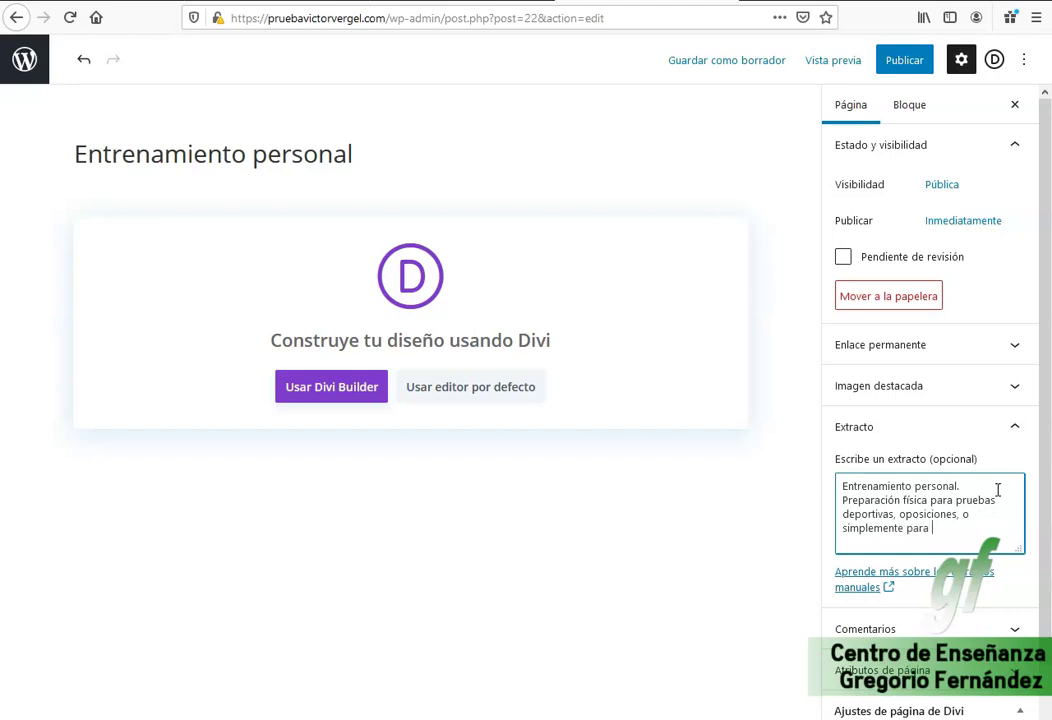
{"action": "type", "text": "mantenerte en forma en"}
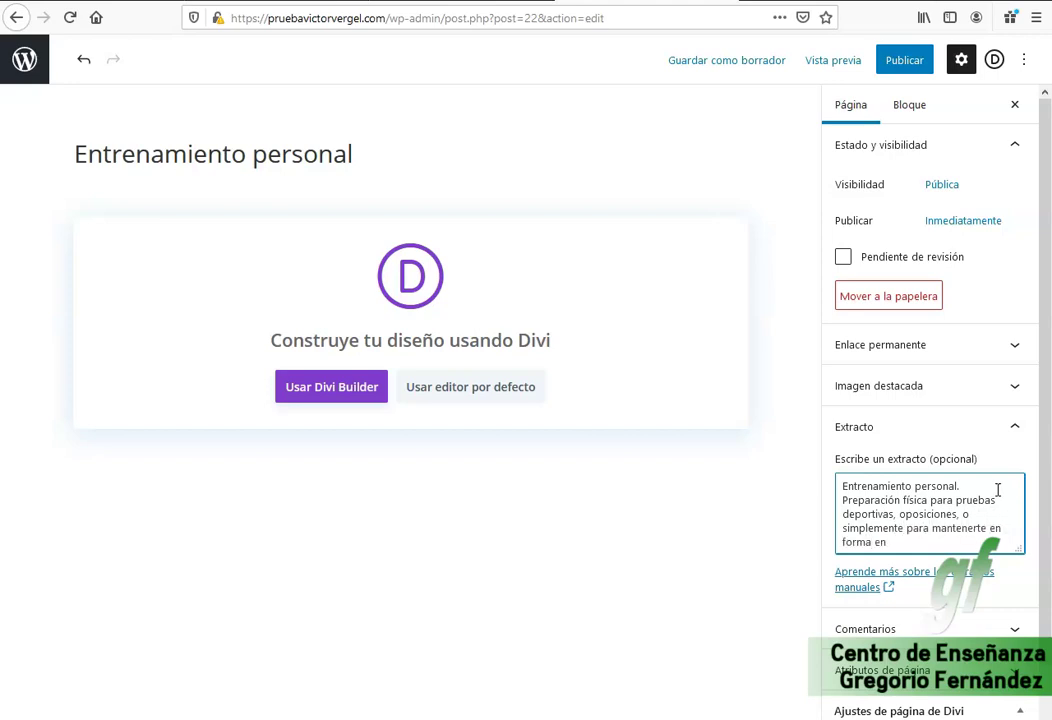
{"action": "type", "text": " tu casa y a tu ritmo."}
{"action": "key", "text": "BackSpace"}
{"action": "type", "text": "y a tu ritmo."}
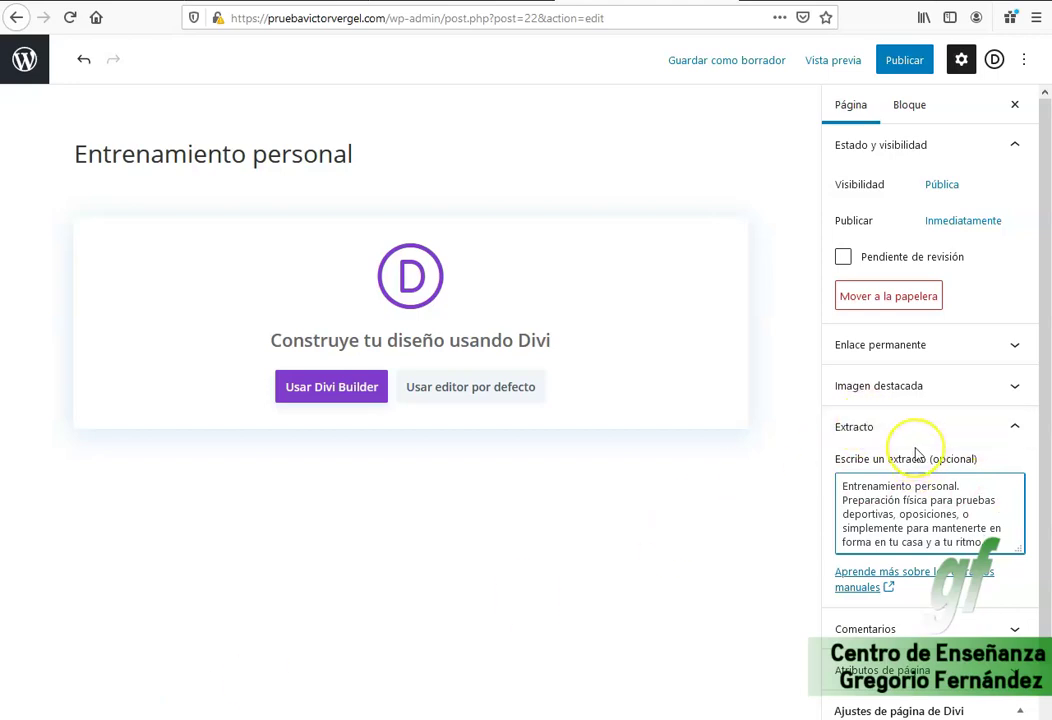
{"action": "scroll", "coordinate": [915, 452], "scroll_direction": "down", "scroll_amount": 2}
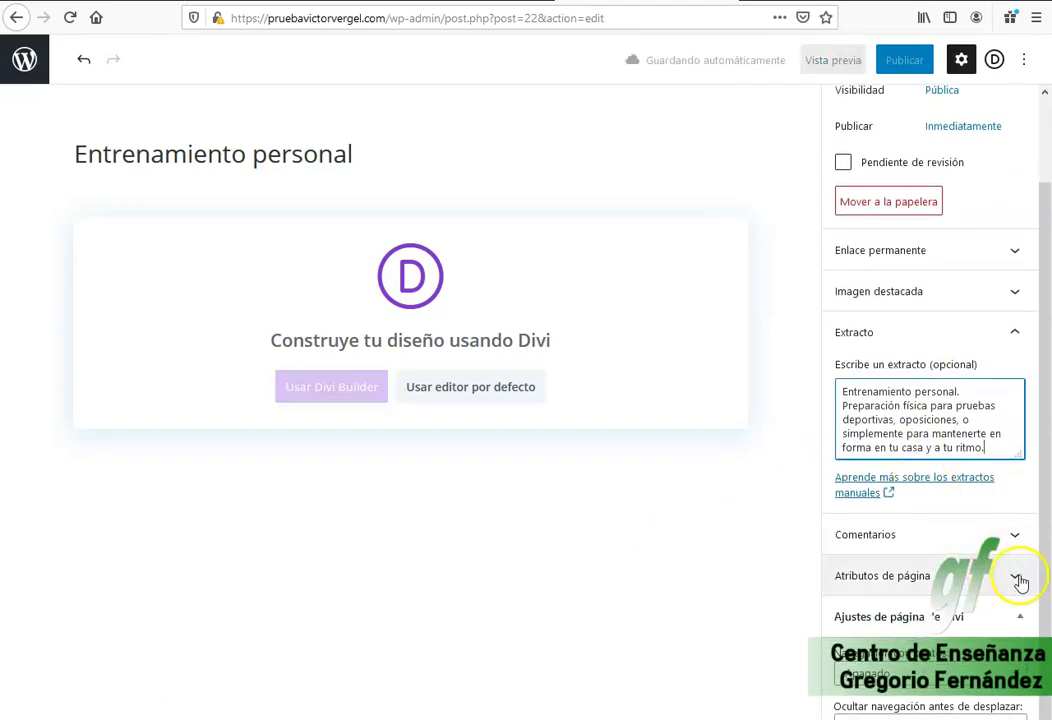
{"action": "left_click", "coordinate": [1018, 578]}
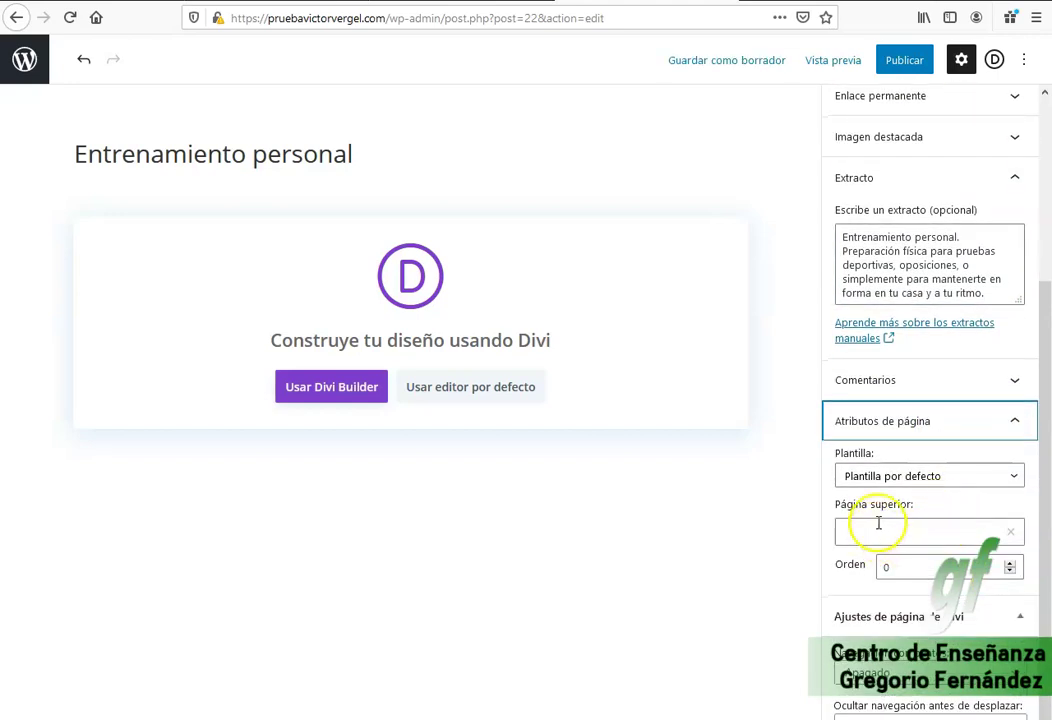
{"action": "scroll", "coordinate": [878, 521], "scroll_direction": "up", "scroll_amount": 5}
{"action": "left_click", "coordinate": [945, 355]}
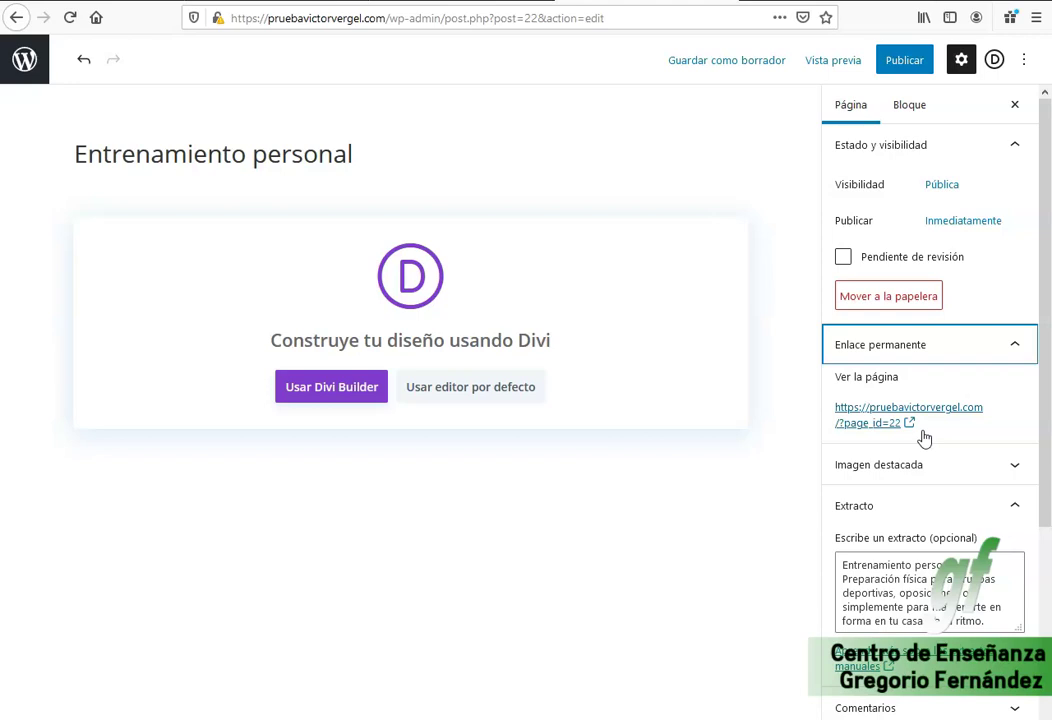
{"action": "left_click", "coordinate": [890, 432]}
{"action": "left_click", "coordinate": [906, 438]}
Publish the Entrenamiento personal page and return to the admin Pages list.
{"action": "left_click", "coordinate": [904, 61]}
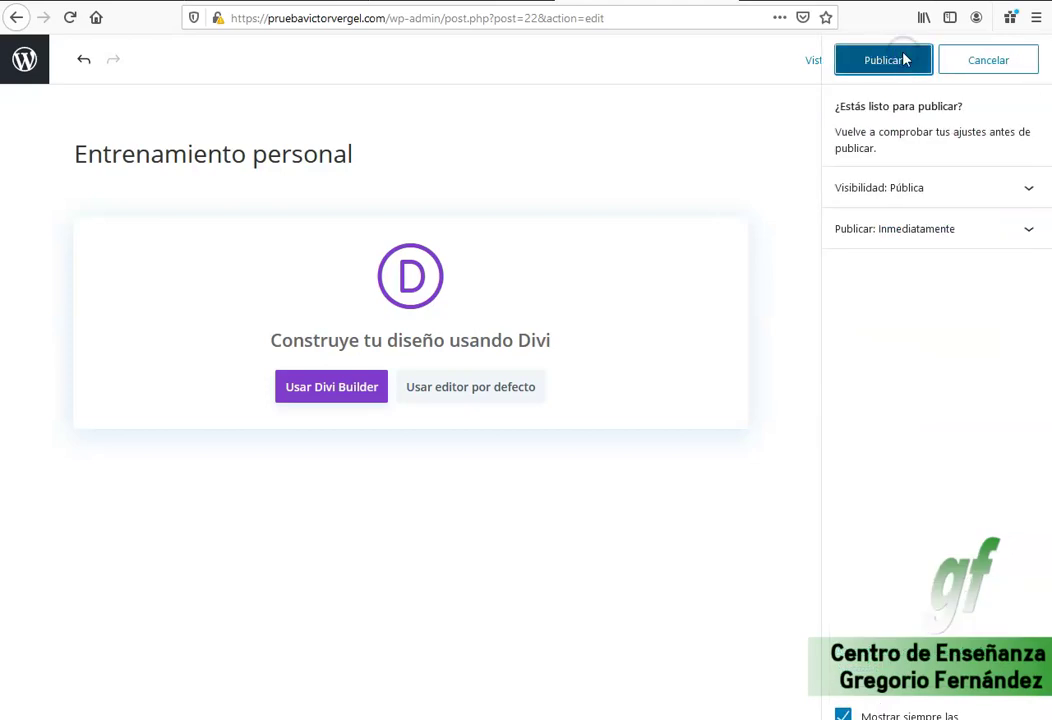
{"action": "left_click", "coordinate": [904, 61]}
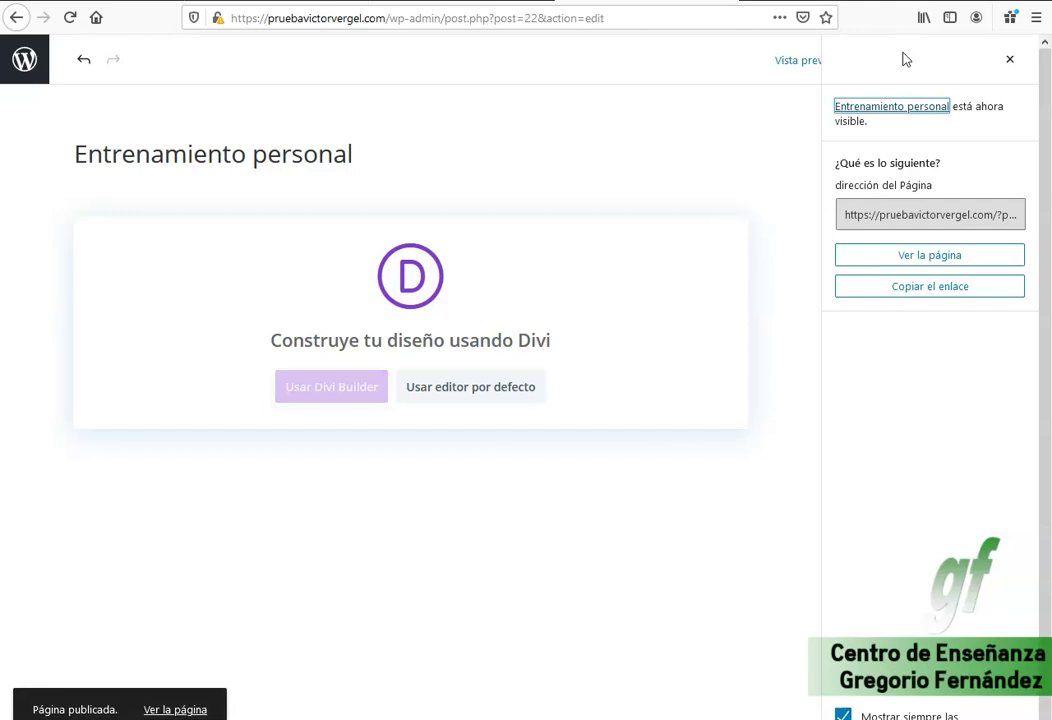
{"action": "left_click", "coordinate": [40, 76]}
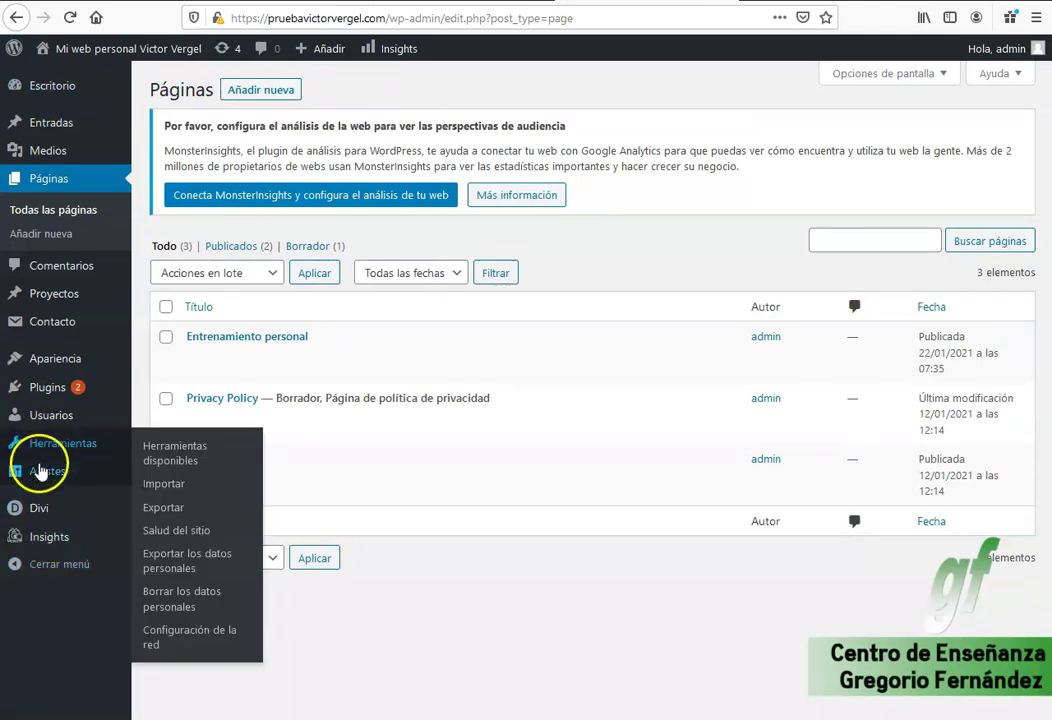
Browse the Lectura, Escritura and Generales settings, ending on Enlaces permanentes.
{"action": "mouse_move", "coordinate": [52, 470]}
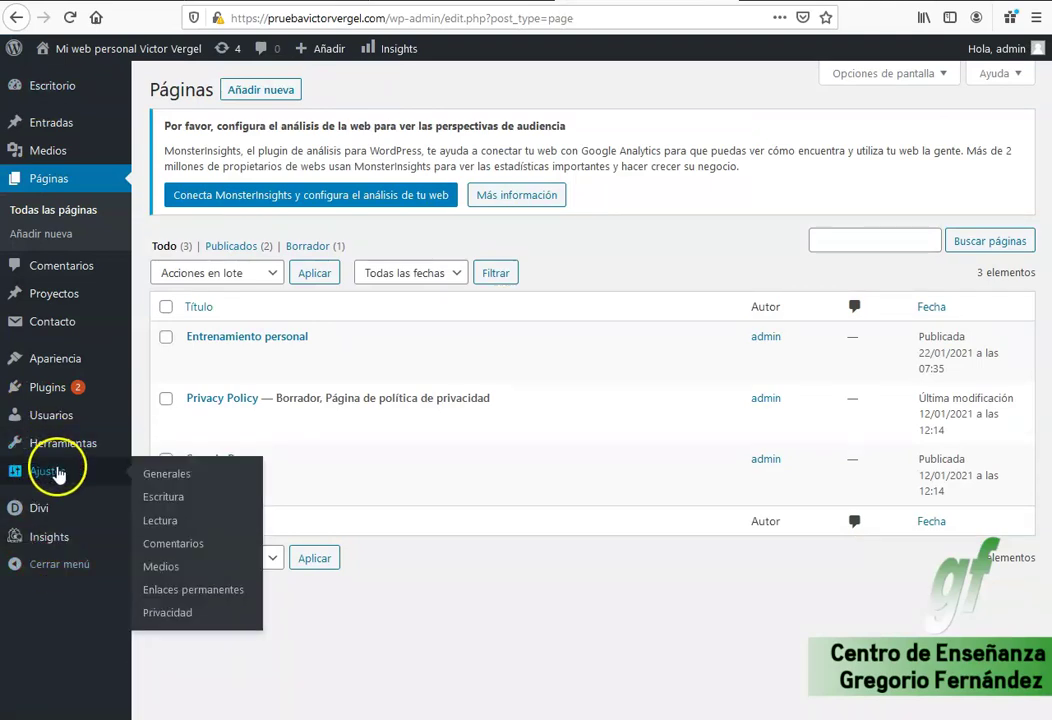
{"action": "left_click", "coordinate": [170, 521]}
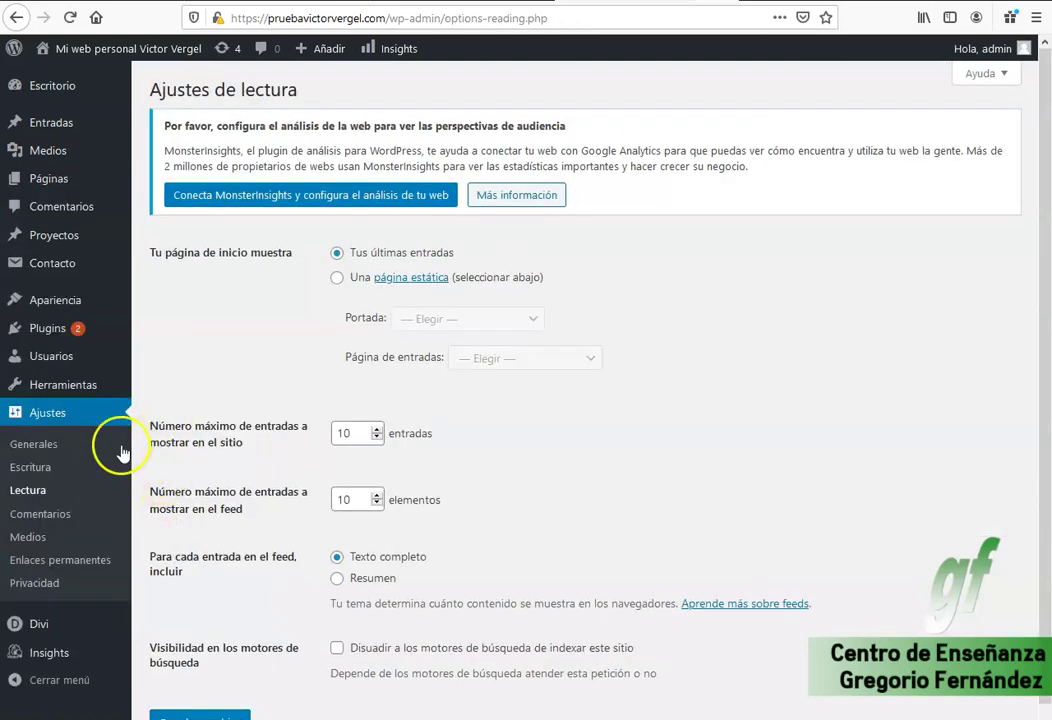
{"action": "left_click", "coordinate": [36, 467]}
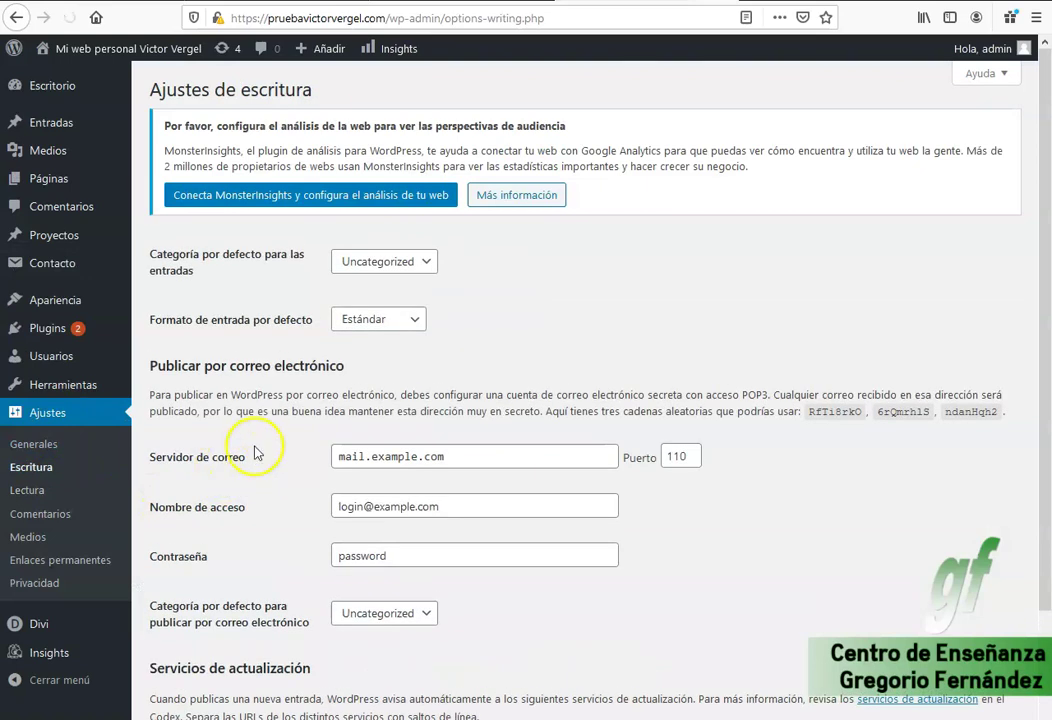
{"action": "left_click", "coordinate": [25, 443]}
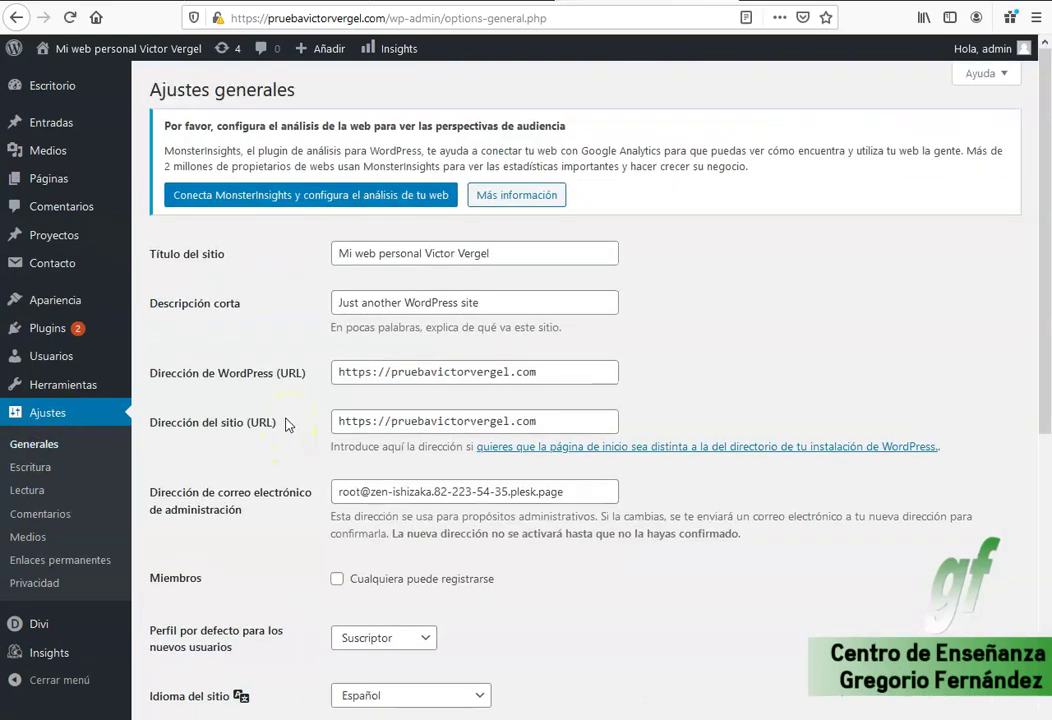
{"action": "scroll", "coordinate": [287, 424], "scroll_direction": "down", "scroll_amount": 5}
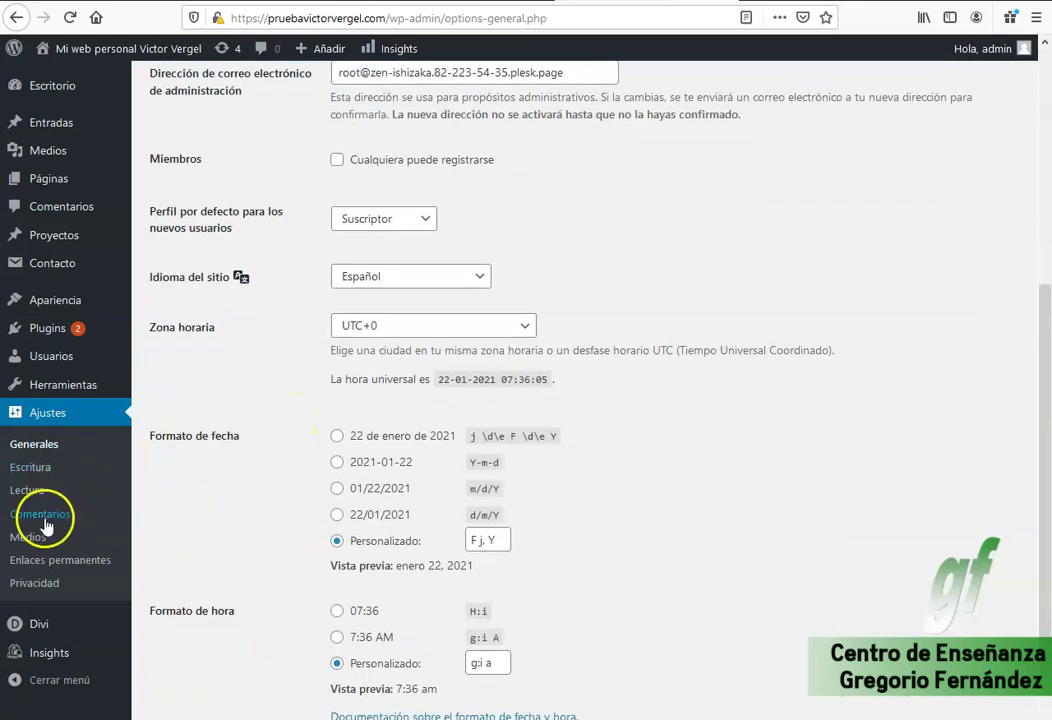
{"action": "left_click", "coordinate": [118, 558]}
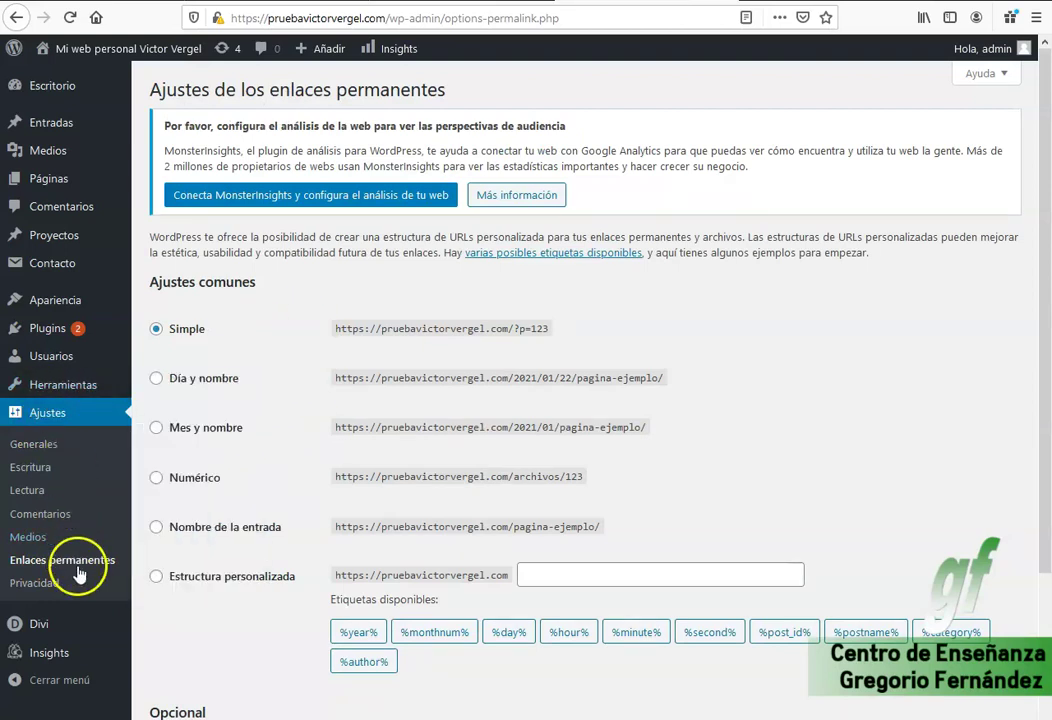
Choose the 'Nombre de la entrada' permalink structure (/%postname%/) instead of Simple (?p=123).
{"action": "left_click_drag", "start_coordinate": [549, 329], "coordinate": [319, 341]}
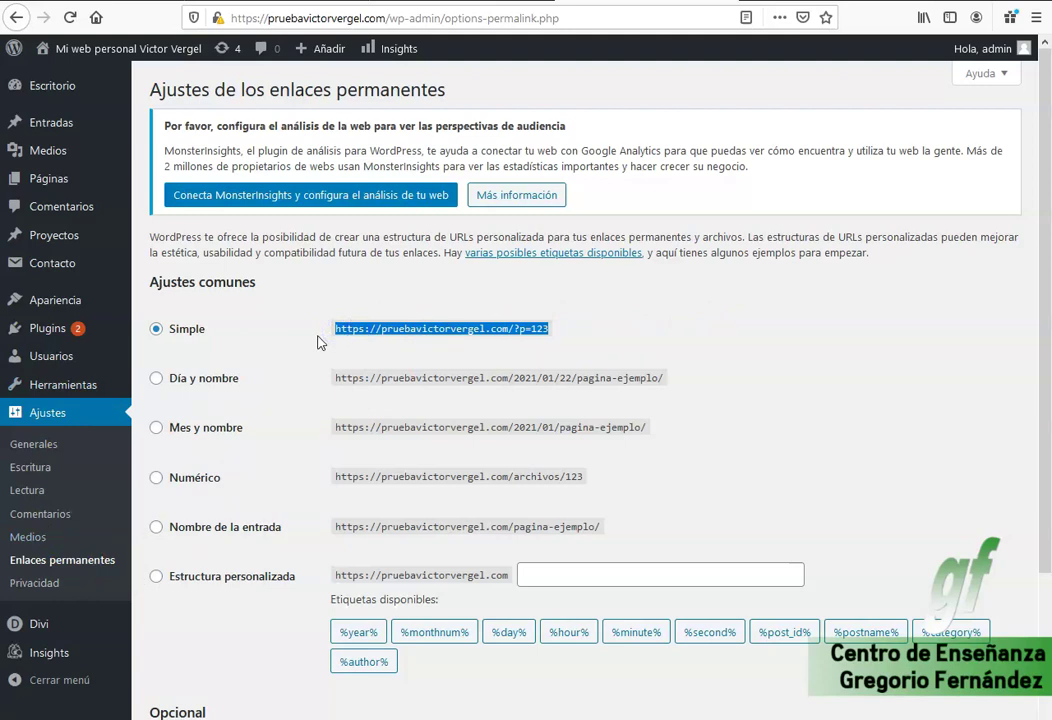
{"action": "left_click", "coordinate": [477, 328]}
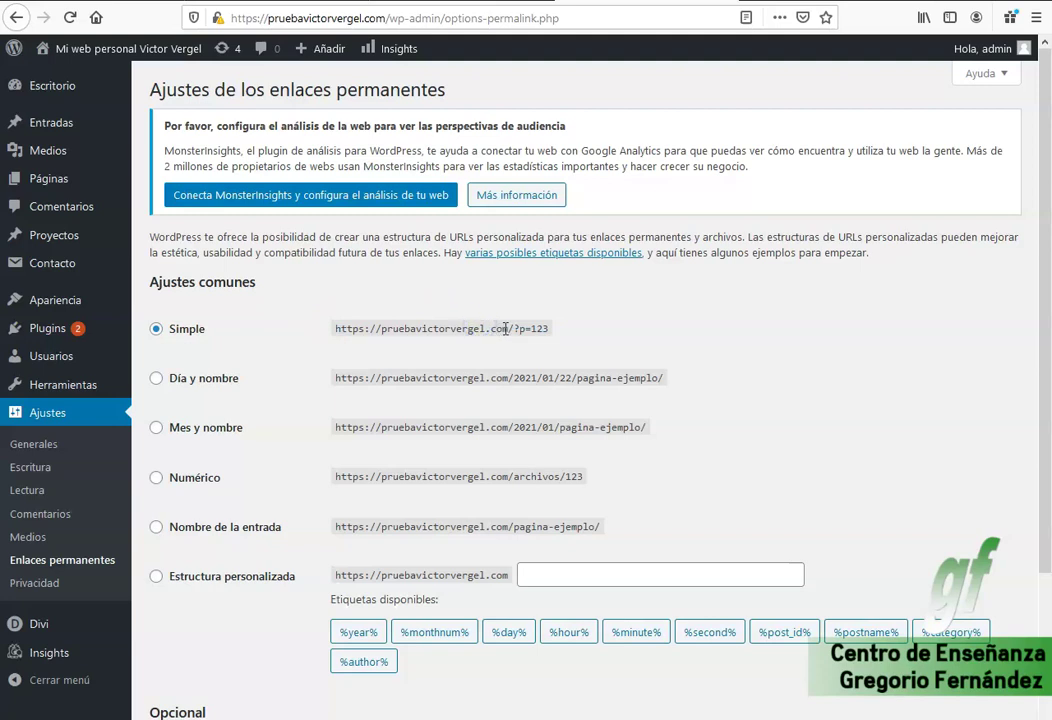
{"action": "left_click_drag", "start_coordinate": [513, 328], "coordinate": [546, 328]}
{"action": "left_click", "coordinate": [540, 328]}
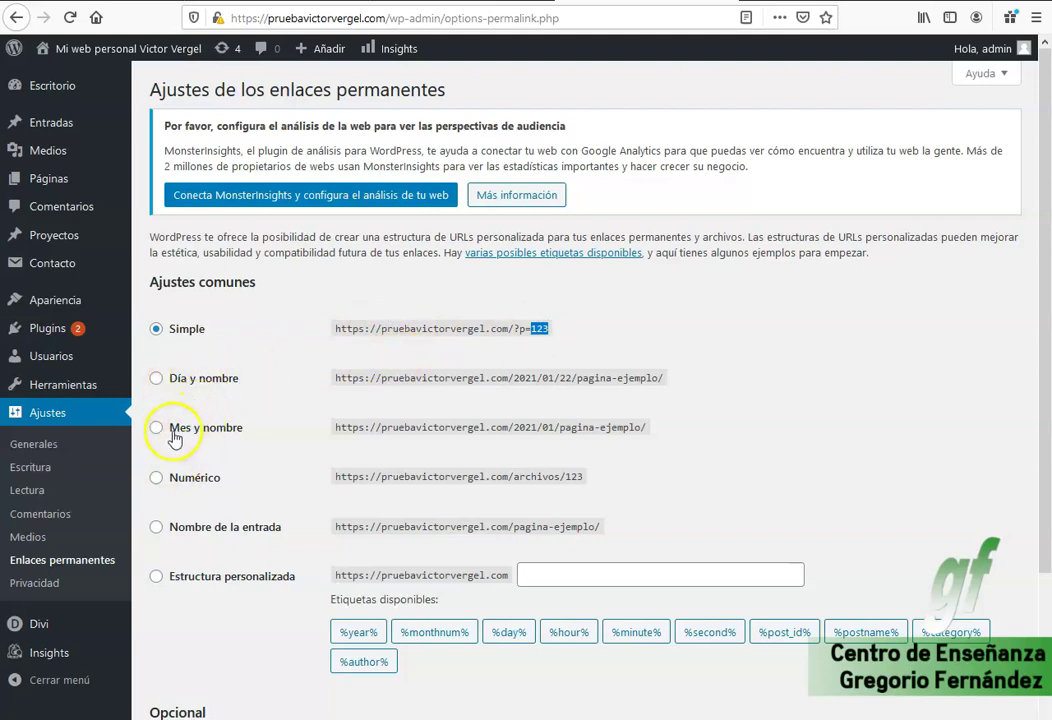
{"action": "left_click", "coordinate": [204, 530]}
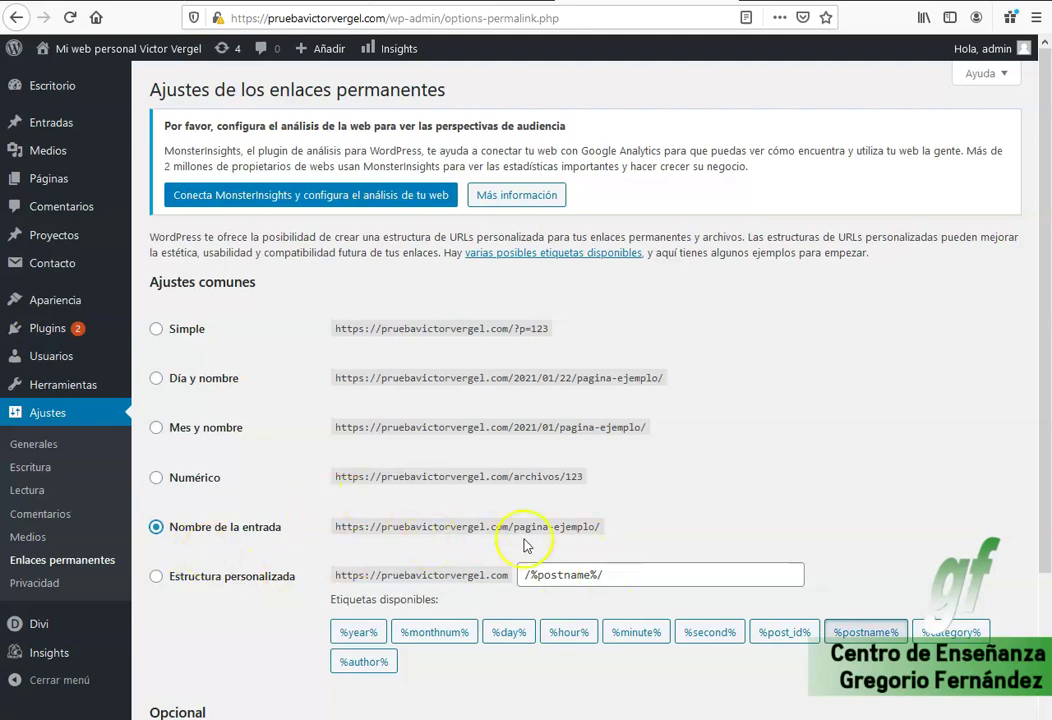
{"action": "left_click_drag", "start_coordinate": [603, 528], "coordinate": [334, 527]}
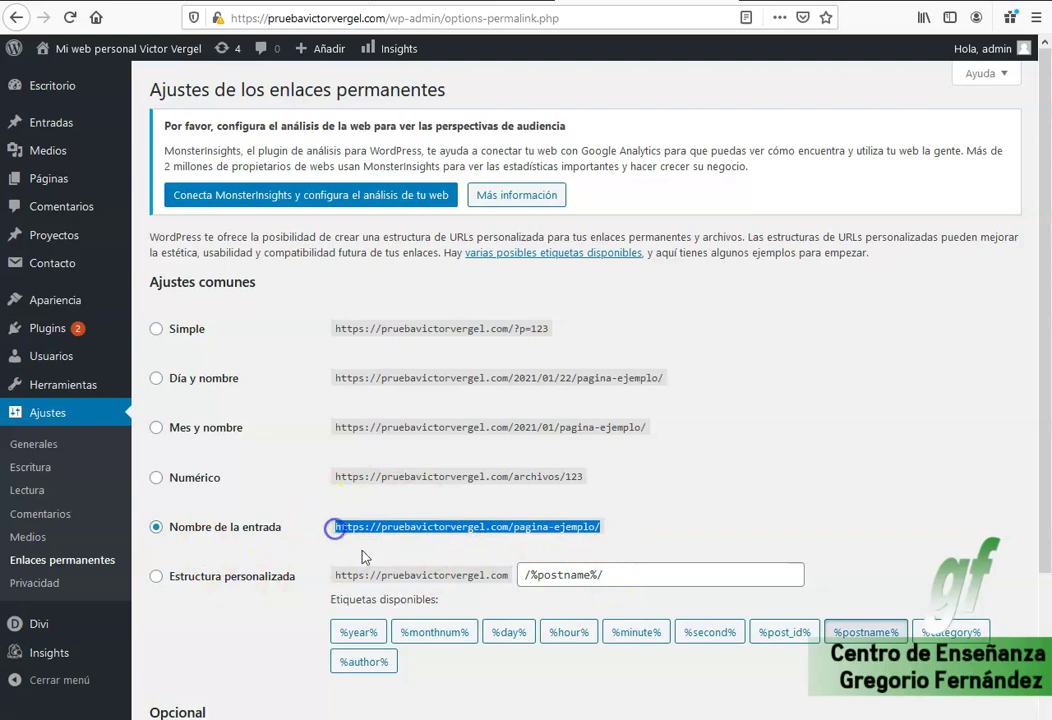
{"action": "left_click", "coordinate": [606, 527]}
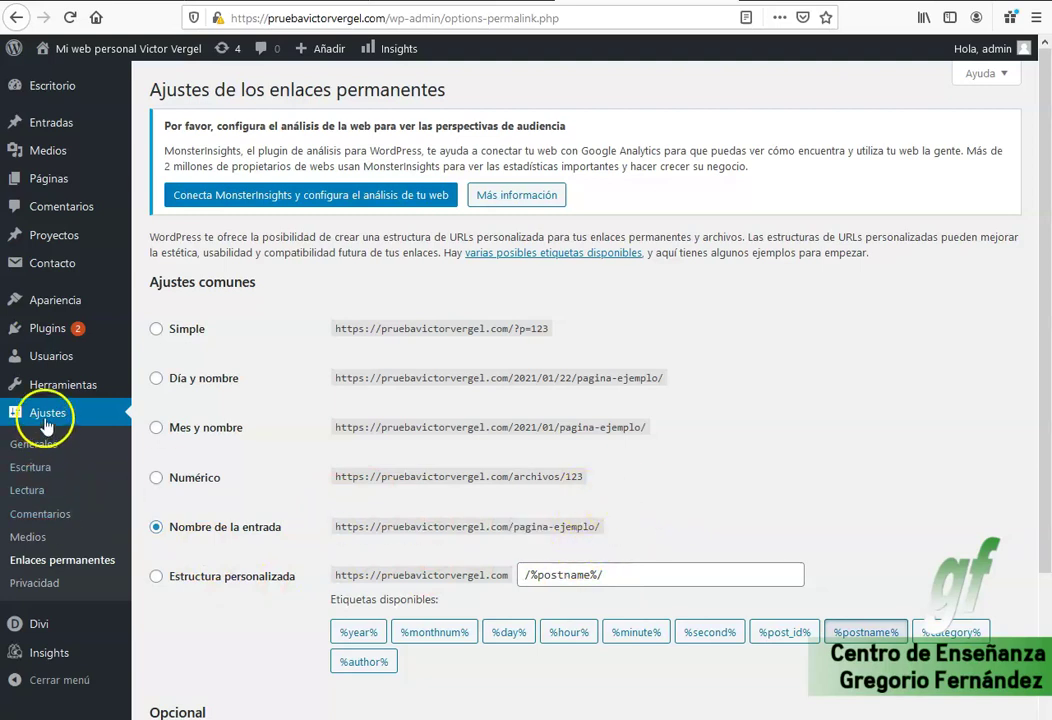
Save the permalinks and make Entrenamiento personal the static front page under Lectura.
{"action": "scroll", "coordinate": [312, 560], "scroll_direction": "down", "scroll_amount": 4}
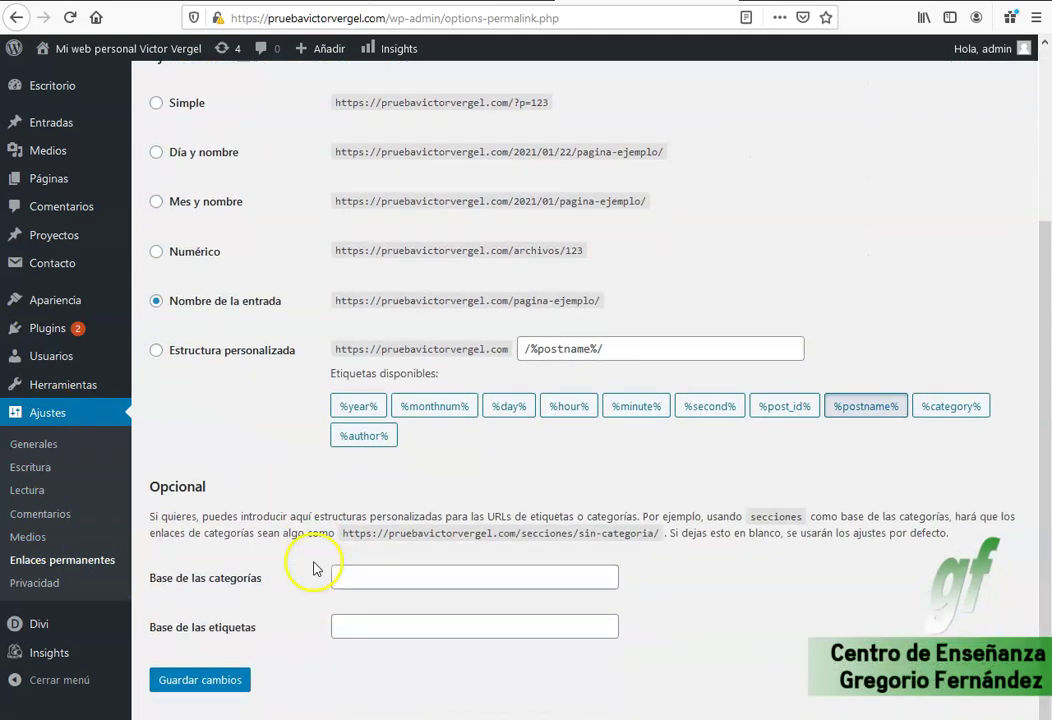
{"action": "left_click", "coordinate": [195, 677]}
{"action": "left_click", "coordinate": [41, 494]}
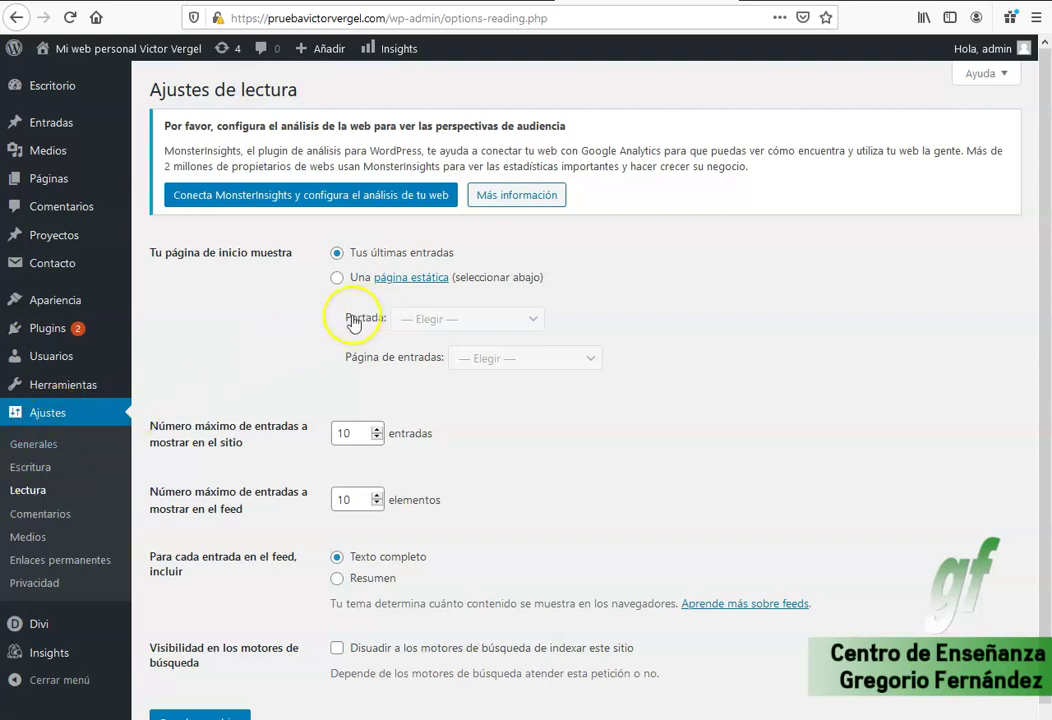
{"action": "left_click_drag", "start_coordinate": [148, 252], "coordinate": [296, 253]}
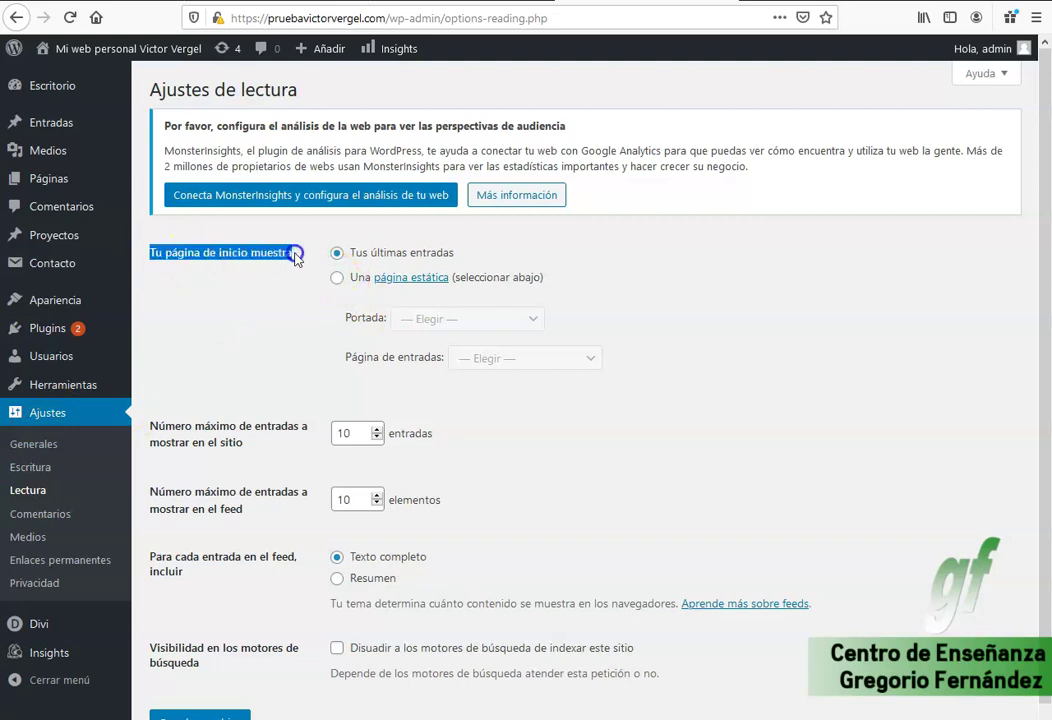
{"action": "left_click", "coordinate": [337, 278]}
{"action": "left_click", "coordinate": [440, 318]}
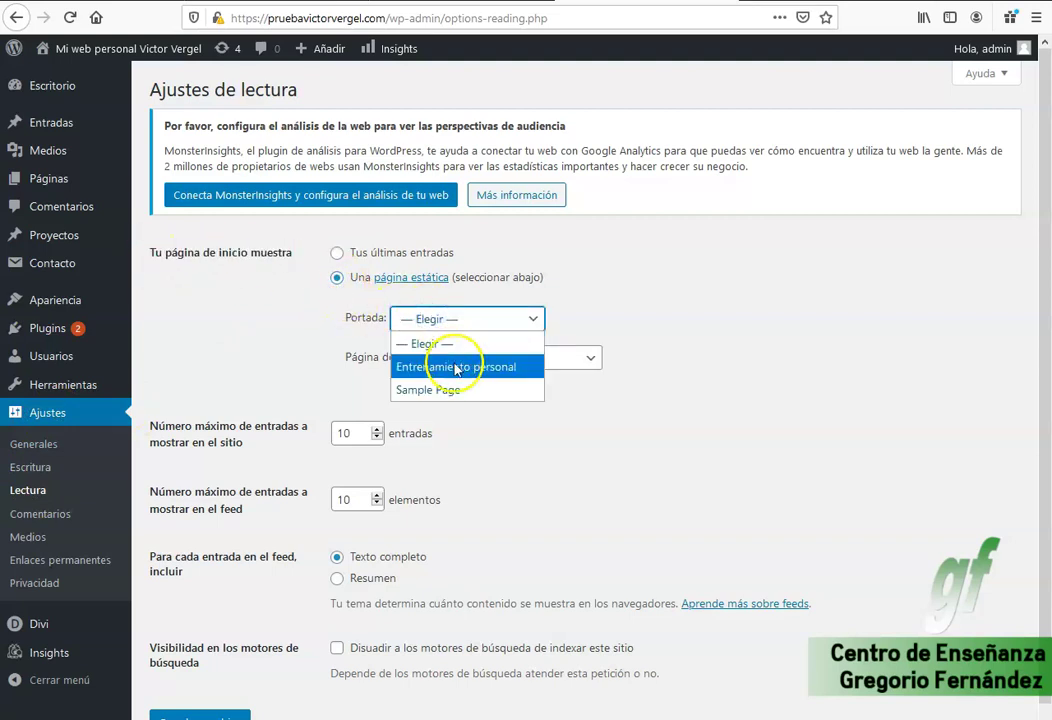
{"action": "left_click", "coordinate": [460, 366]}
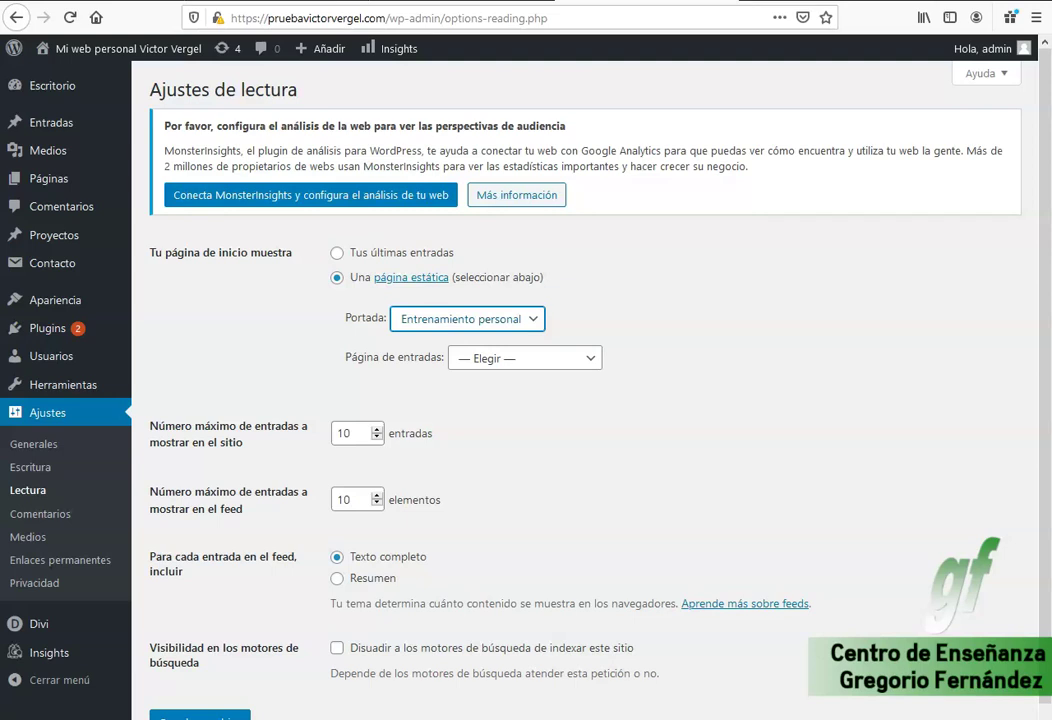
{"action": "key", "text": "ctrl+Tab"}
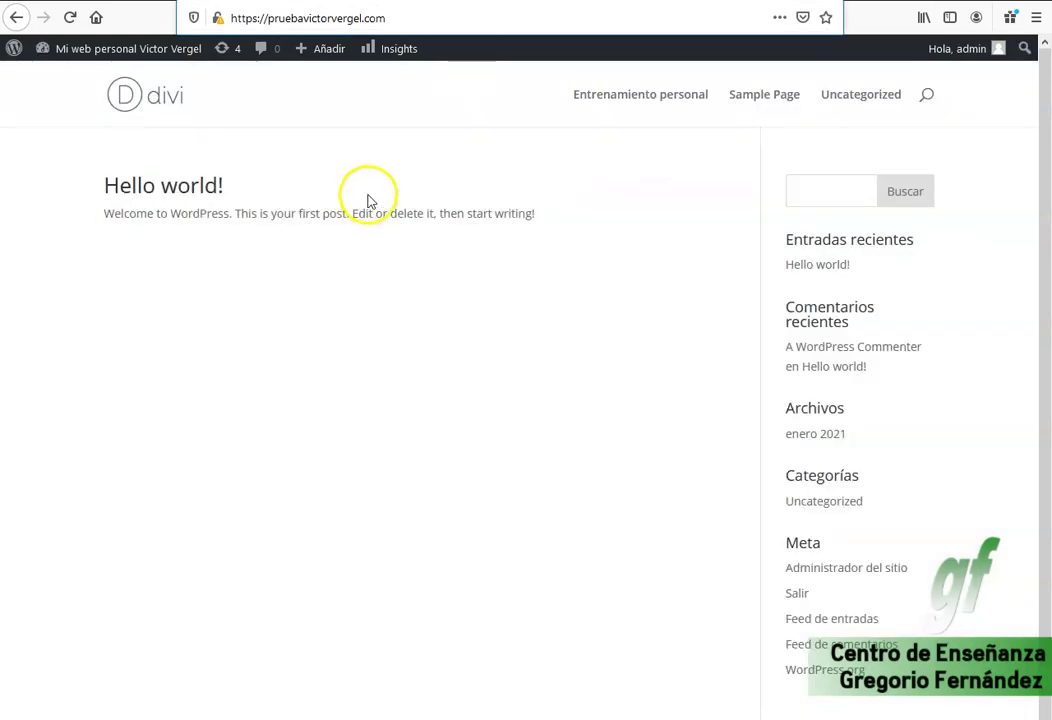
Reload the live site and check that Entrenamiento personal now appears as the home page.
{"action": "left_click", "coordinate": [69, 19]}
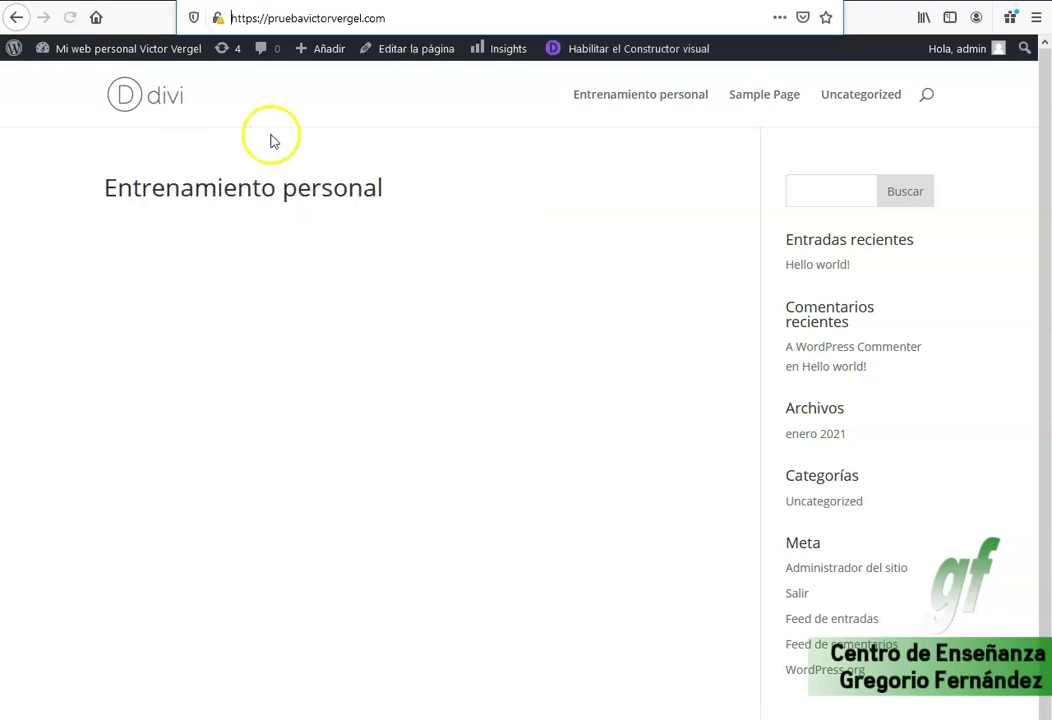
{"action": "left_click_drag", "start_coordinate": [105, 188], "coordinate": [431, 193]}
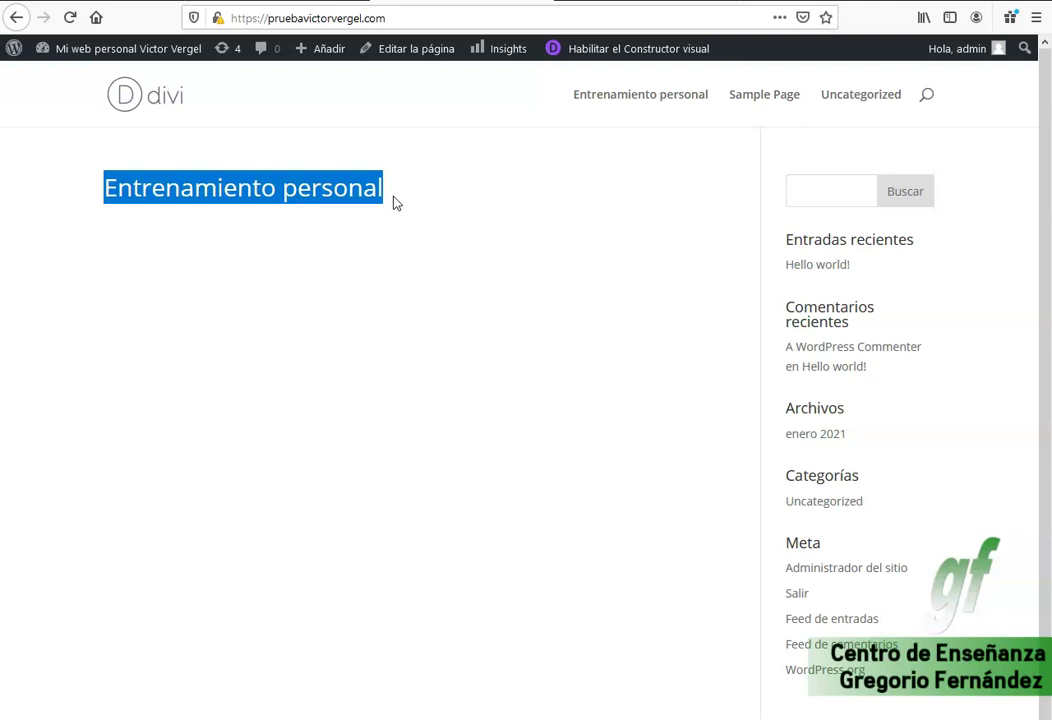
{"action": "mouse_move", "coordinate": [315, 196]}
{"action": "left_mouse_down"}
{"action": "mouse_move", "coordinate": [393, 196]}
{"action": "mouse_move", "coordinate": [266, 188]}
{"action": "mouse_move", "coordinate": [378, 228]}
{"action": "mouse_move", "coordinate": [394, 216]}
{"action": "mouse_move", "coordinate": [385, 192]}
{"action": "mouse_move", "coordinate": [449, 220]}
{"action": "mouse_move", "coordinate": [568, 232]}
{"action": "mouse_move", "coordinate": [138, 215]}
{"action": "left_mouse_up"}
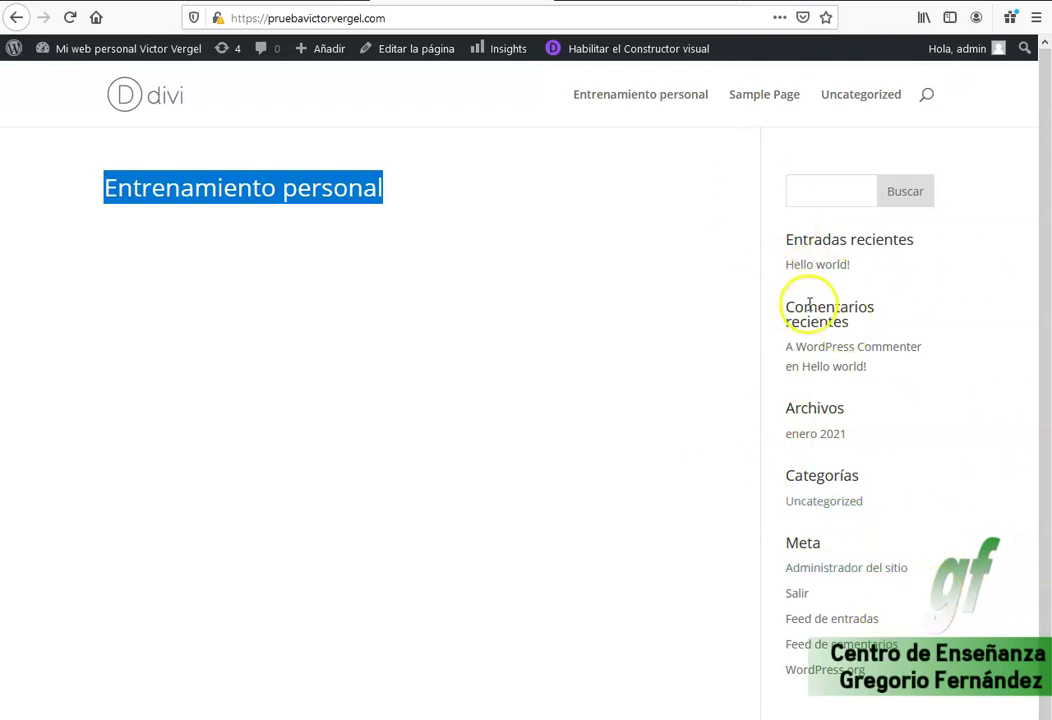
{"action": "scroll", "coordinate": [820, 330], "scroll_direction": "down", "scroll_amount": 1}
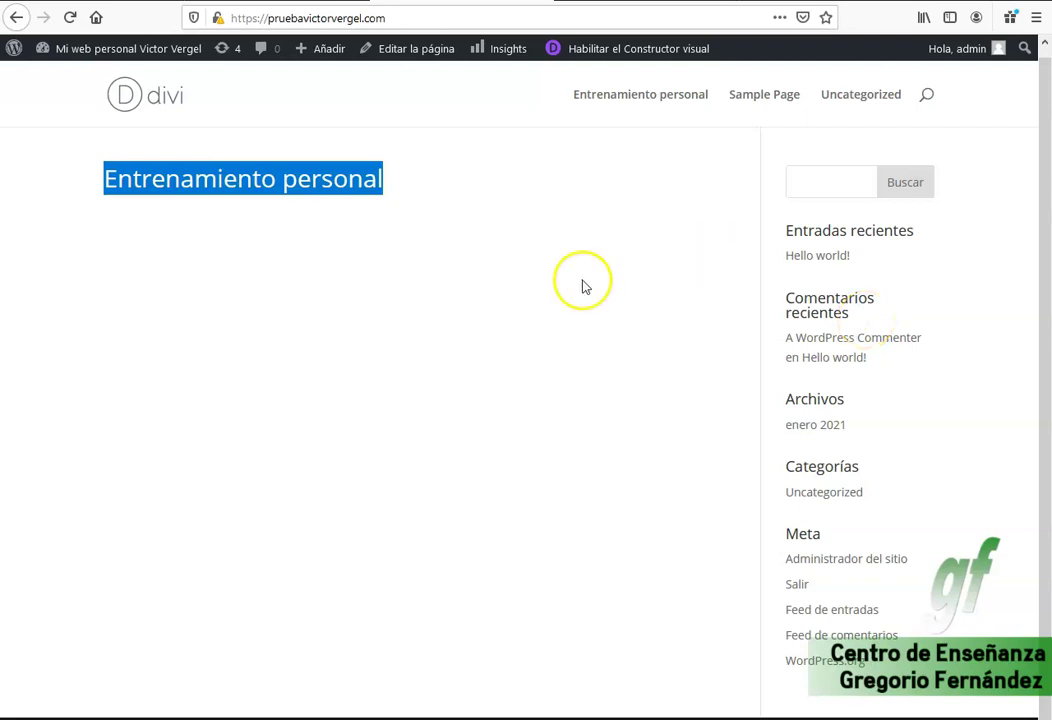
{"action": "left_click", "coordinate": [258, 547]}
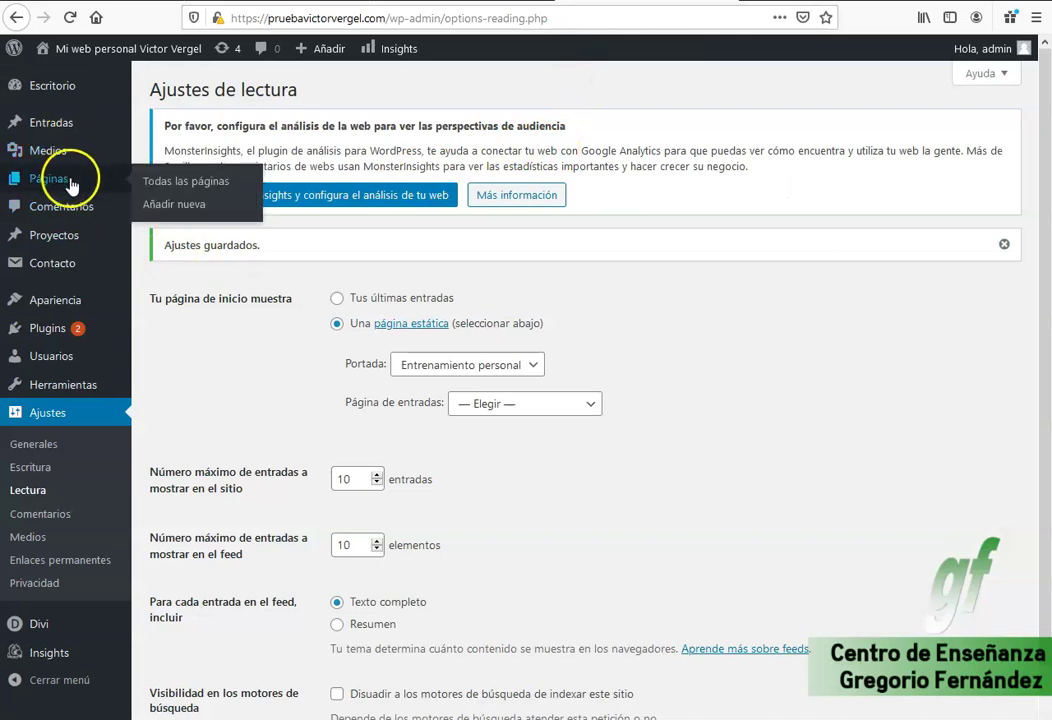
Add the Archivos widget to footer area #1.
{"action": "mouse_move", "coordinate": [61, 336]}
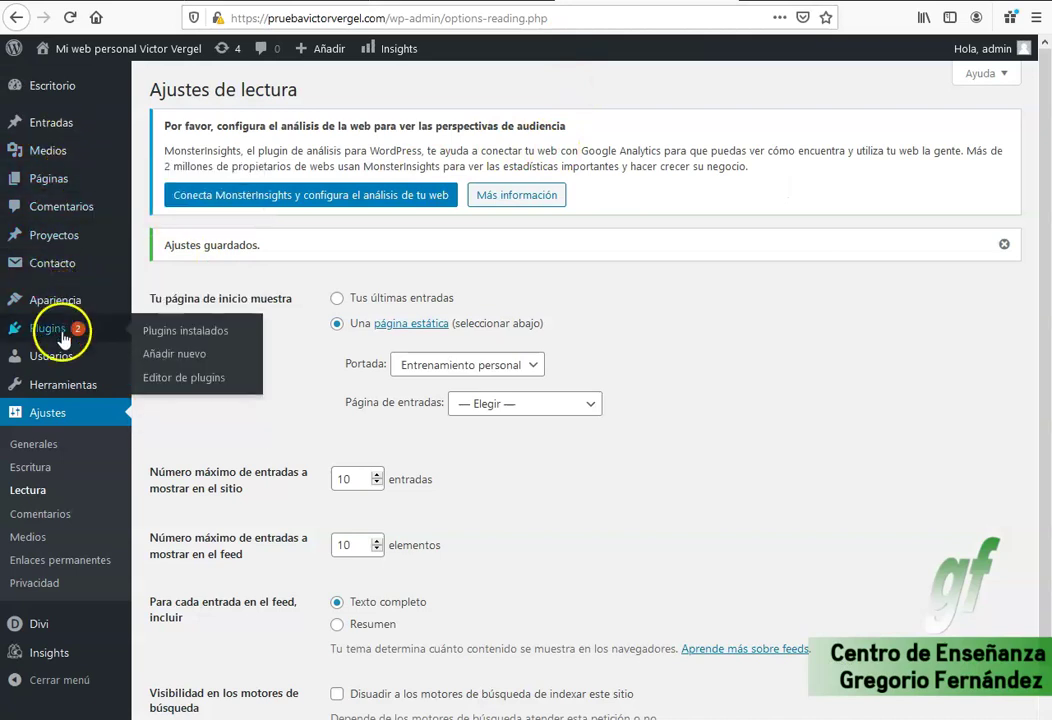
{"action": "mouse_move", "coordinate": [50, 300]}
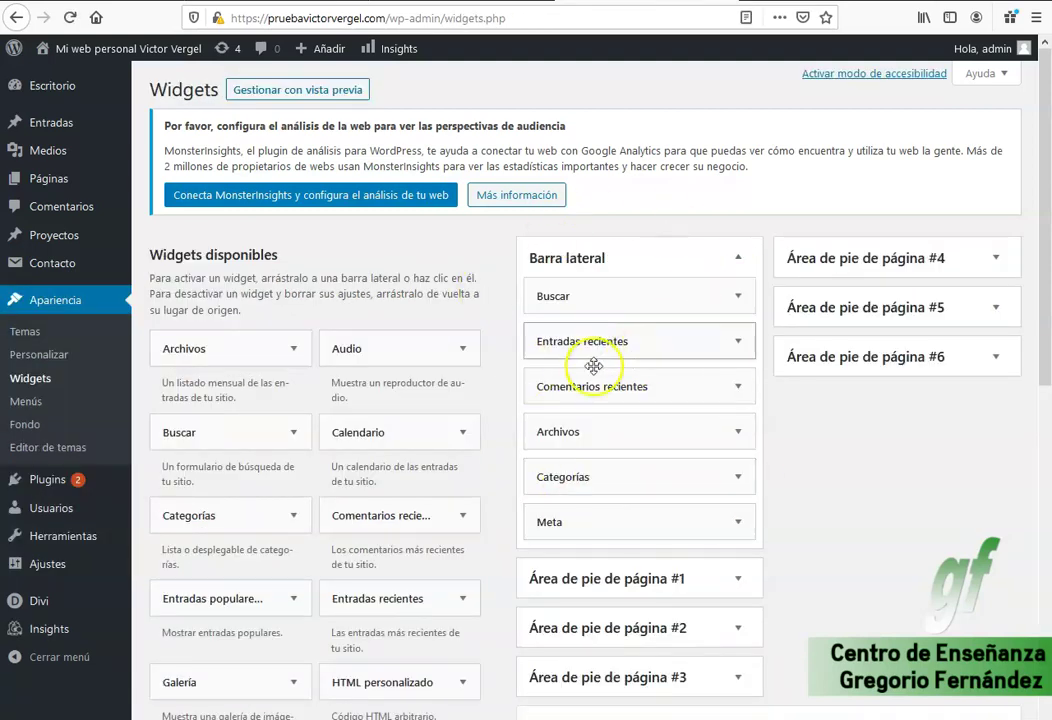
{"action": "scroll", "coordinate": [620, 440], "scroll_direction": "down", "scroll_amount": 4}
{"action": "scroll", "coordinate": [865, 332], "scroll_direction": "up", "scroll_amount": 4}
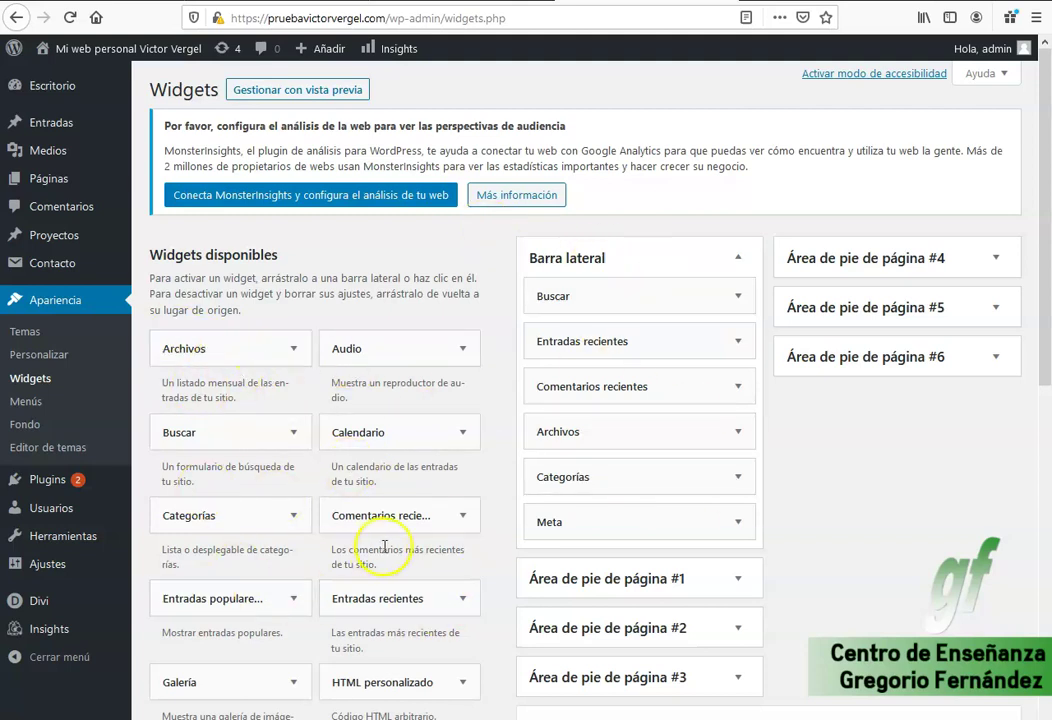
{"action": "left_click_drag", "start_coordinate": [208, 348], "coordinate": [606, 610]}
{"action": "left_click_drag", "start_coordinate": [378, 522], "coordinate": [601, 686]}
Add the Páginas widget to footer area #2 and place one more widget in the footer.
{"action": "scroll", "coordinate": [565, 558], "scroll_direction": "down", "scroll_amount": 5}
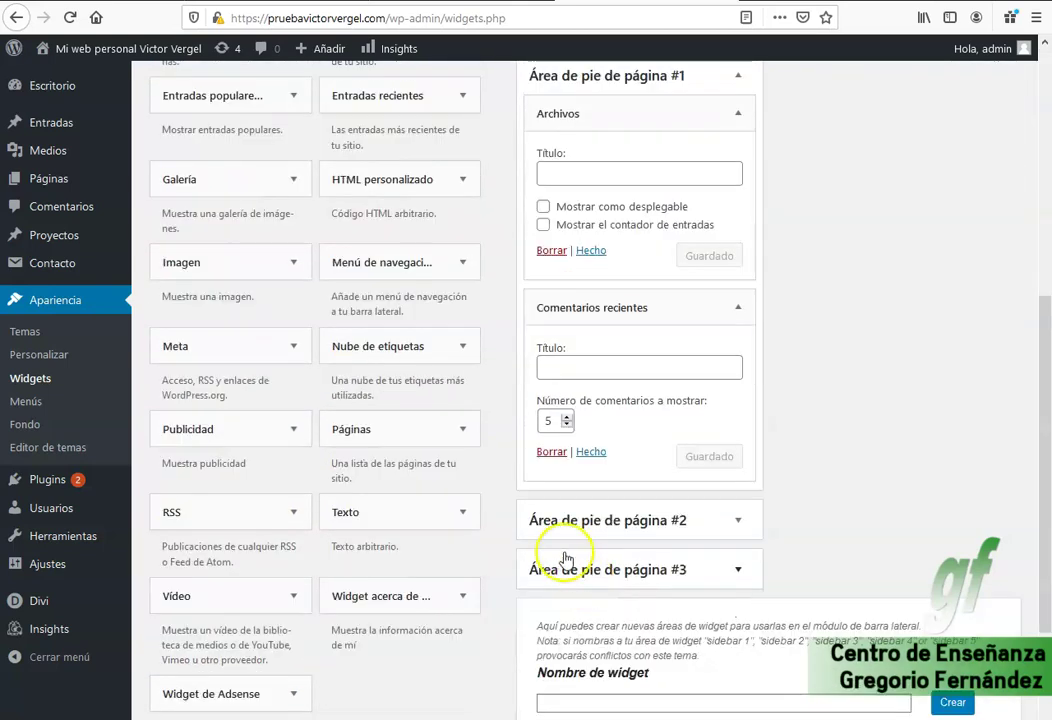
{"action": "left_click_drag", "start_coordinate": [349, 443], "coordinate": [603, 556]}
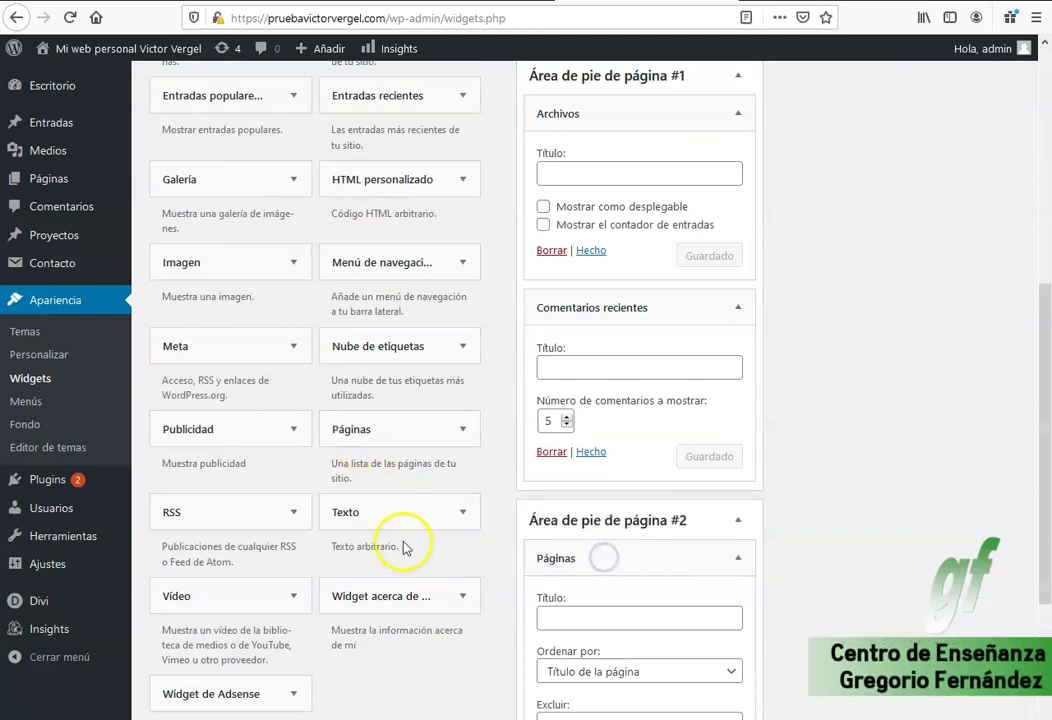
{"action": "scroll", "coordinate": [420, 500], "scroll_direction": "down", "scroll_amount": 3}
{"action": "left_click_drag", "start_coordinate": [357, 345], "coordinate": [605, 638]}
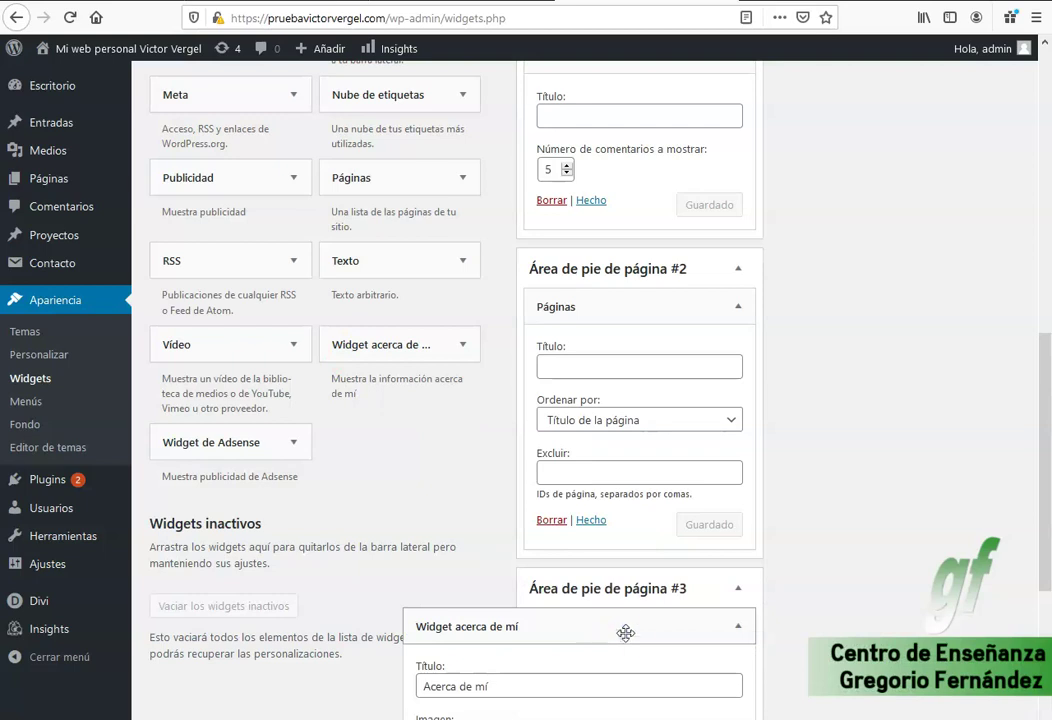
{"action": "scroll", "coordinate": [390, 600], "scroll_direction": "down", "scroll_amount": 4}
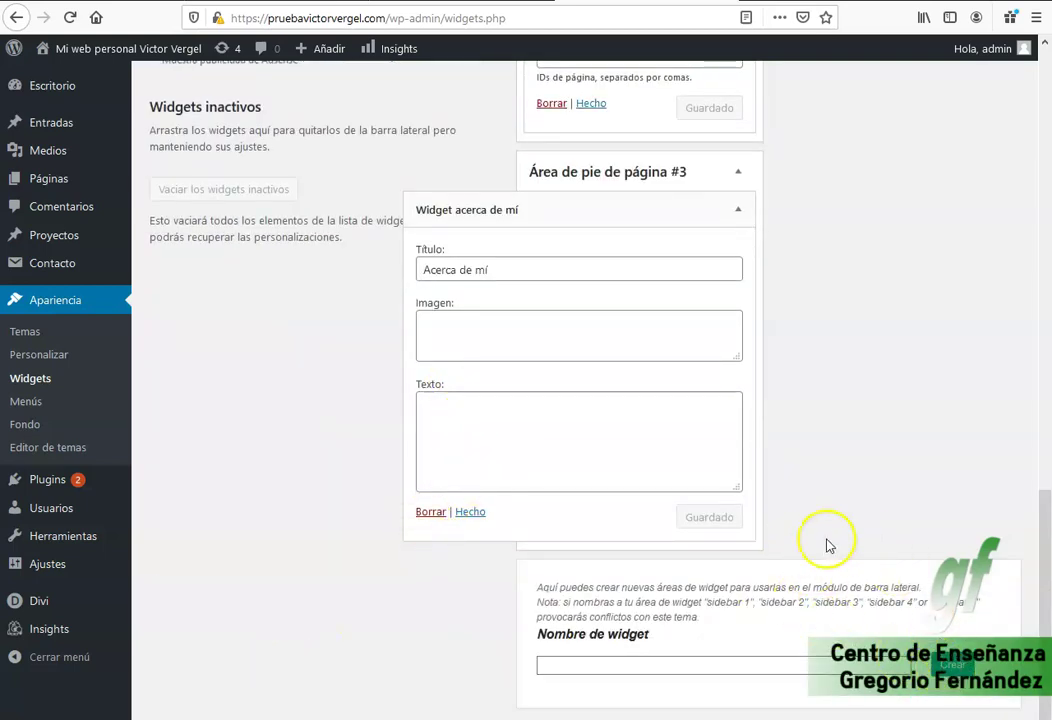
Finish the Acerca de mí widget in footer area #3 and open the live front page.
{"action": "left_click", "coordinate": [470, 511]}
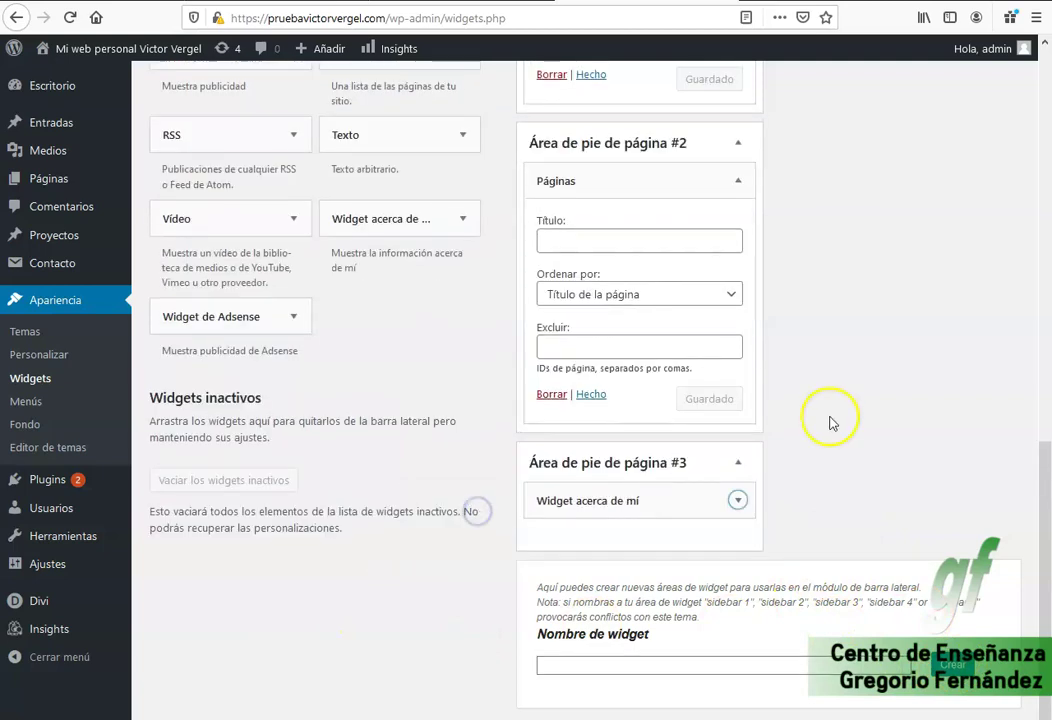
{"action": "scroll", "coordinate": [905, 360], "scroll_direction": "up", "scroll_amount": 10}
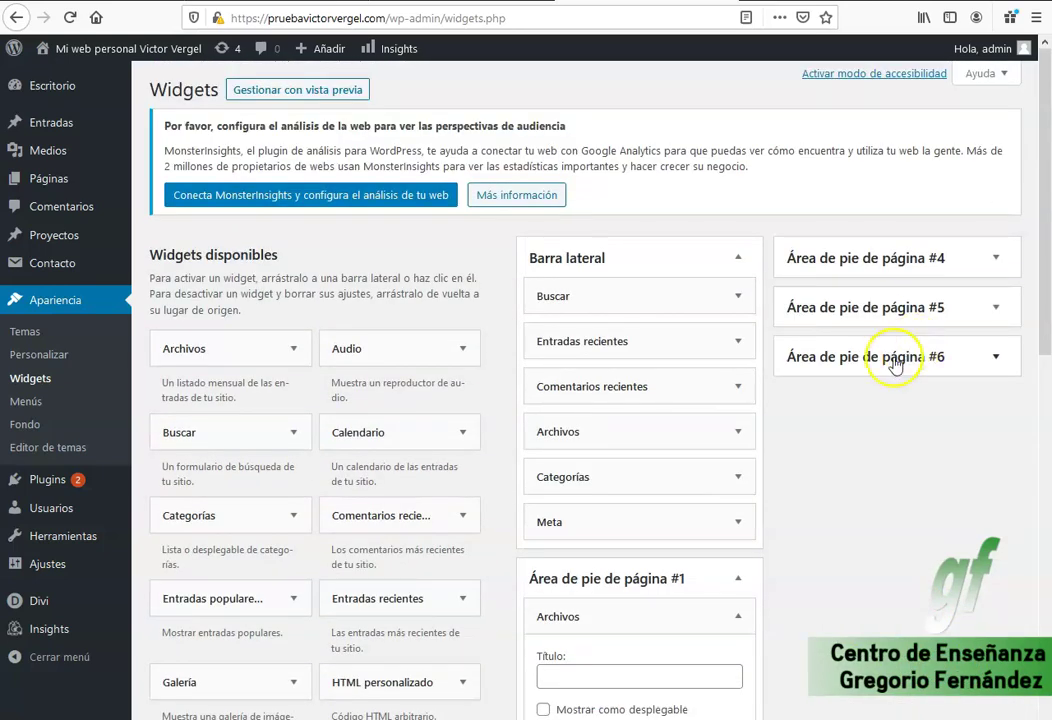
{"action": "left_click", "coordinate": [180, 48]}
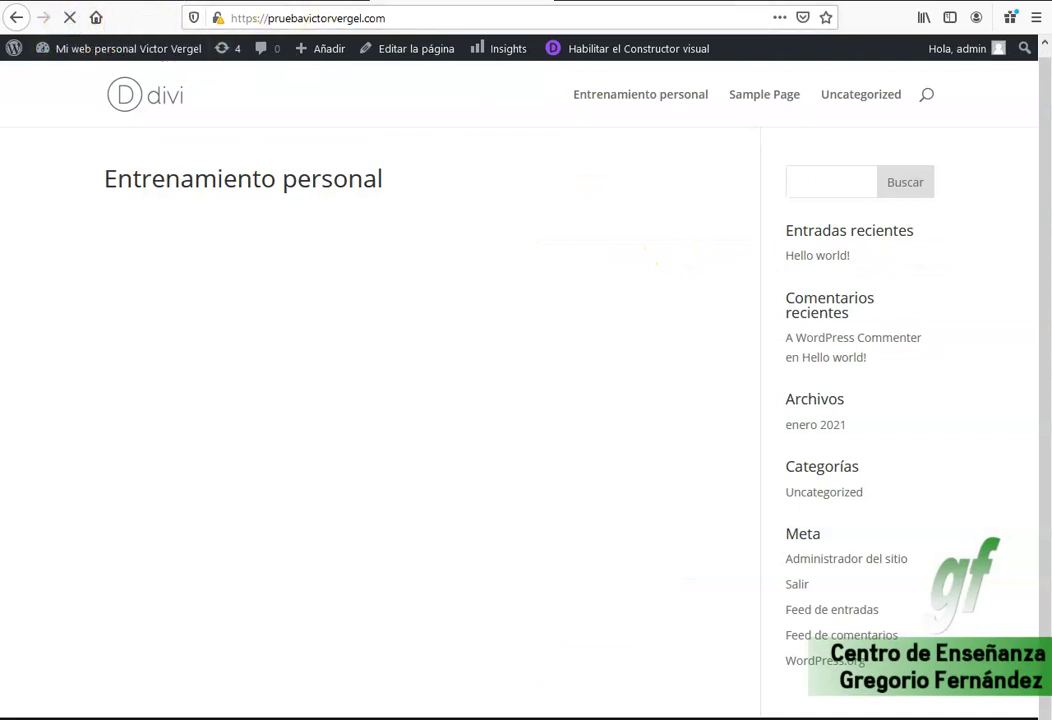
Highlight the Archivos and Comentarios recientes text in the live footer to review the new widgets.
{"action": "scroll", "coordinate": [735, 230], "scroll_direction": "down", "scroll_amount": 5}
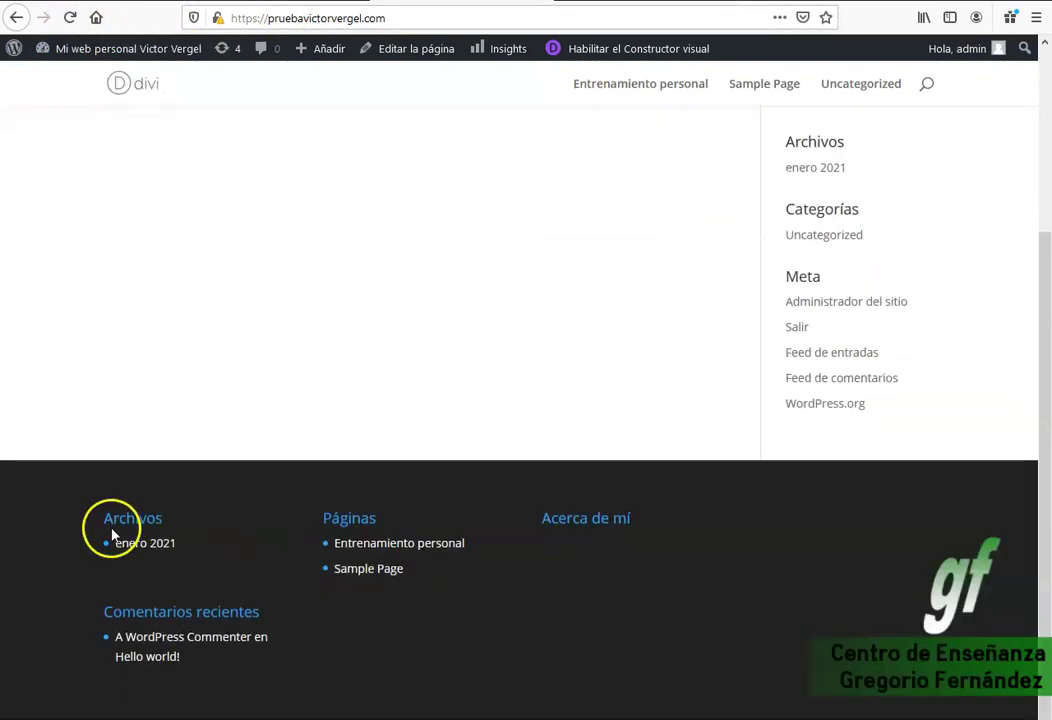
{"action": "left_click_drag", "start_coordinate": [622, 587], "coordinate": [224, 535]}
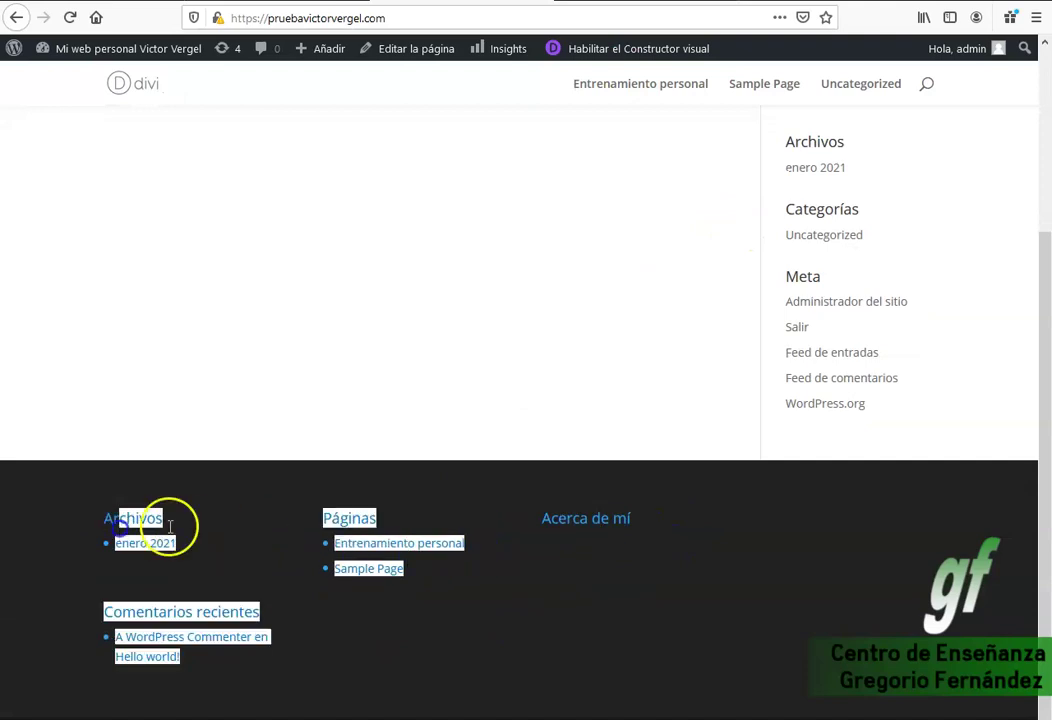
{"action": "left_click", "coordinate": [640, 614]}
{"action": "left_click_drag", "start_coordinate": [138, 577], "coordinate": [129, 556]}
{"action": "left_click", "coordinate": [337, 652]}
{"action": "left_click_drag", "start_coordinate": [263, 685], "coordinate": [181, 622]}
{"action": "left_click", "coordinate": [284, 573]}
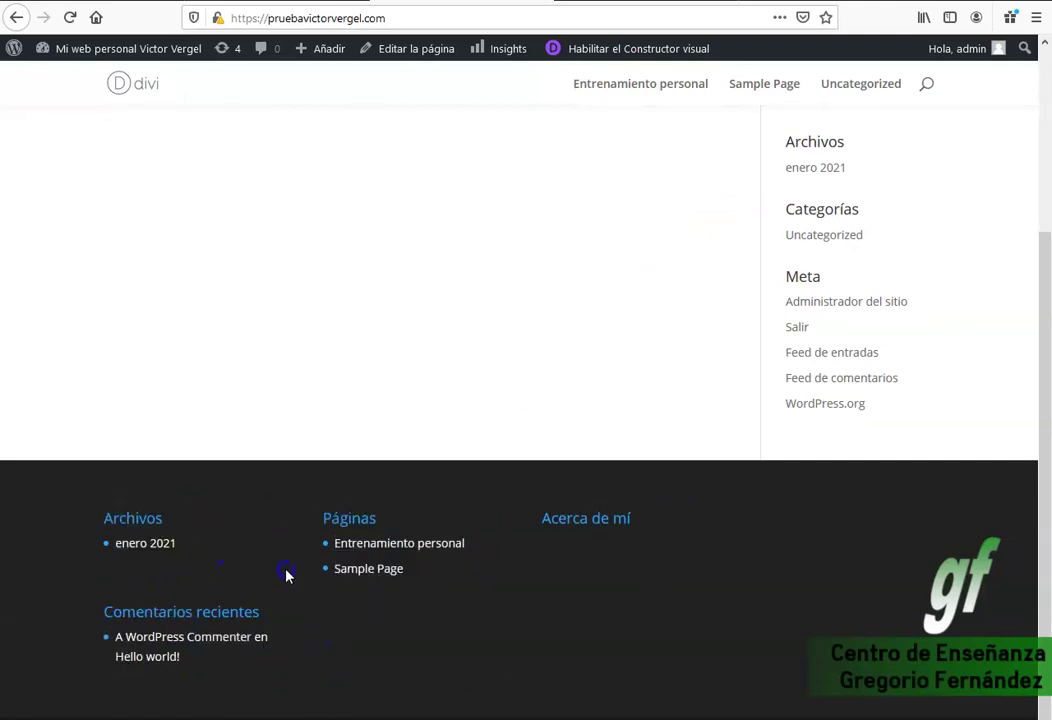
{"action": "scroll", "coordinate": [536, 345], "scroll_direction": "up", "scroll_amount": 3}
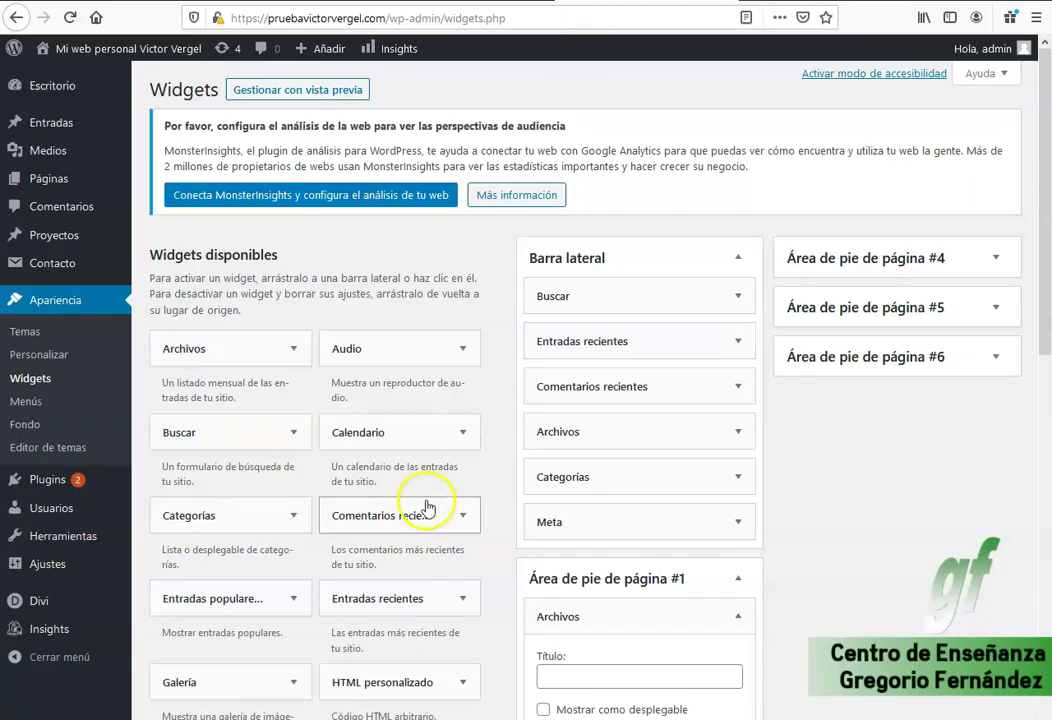
Remove Buscar, Entradas recientes, Comentarios recientes, Archivos, Meta and Categorías from the sidebar.
{"action": "left_click_drag", "start_coordinate": [556, 296], "coordinate": [355, 380]}
{"action": "left_click_drag", "start_coordinate": [603, 297], "coordinate": [446, 404]}
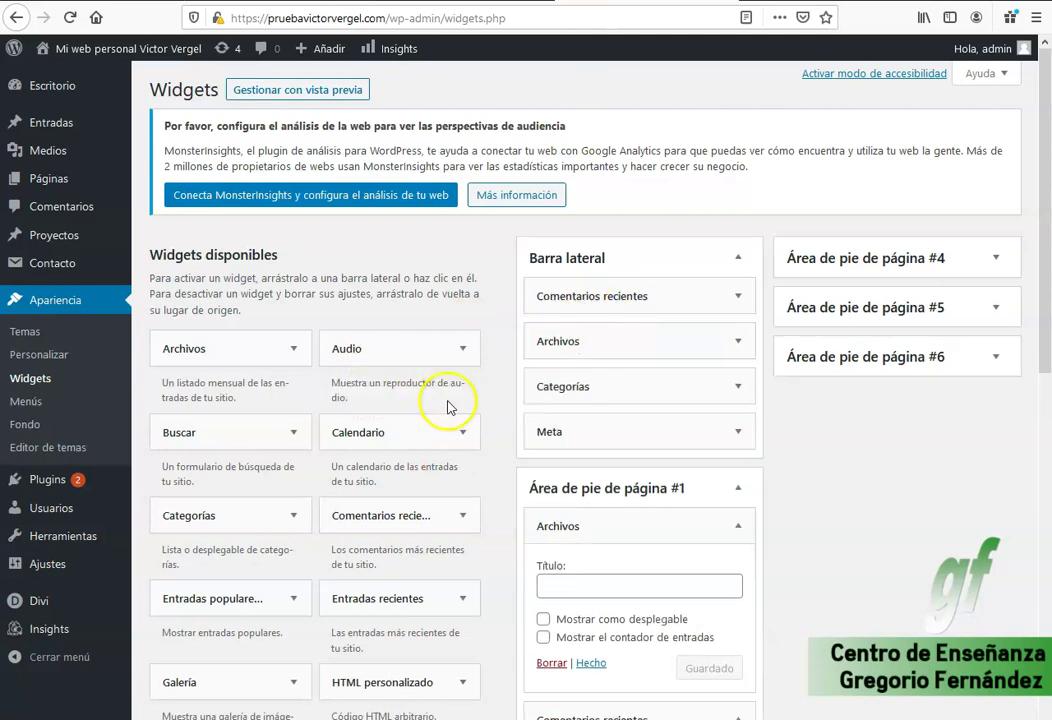
{"action": "left_click_drag", "start_coordinate": [547, 296], "coordinate": [380, 385]}
{"action": "left_click_drag", "start_coordinate": [545, 338], "coordinate": [425, 345]}
{"action": "left_click_drag", "start_coordinate": [560, 296], "coordinate": [441, 430]}
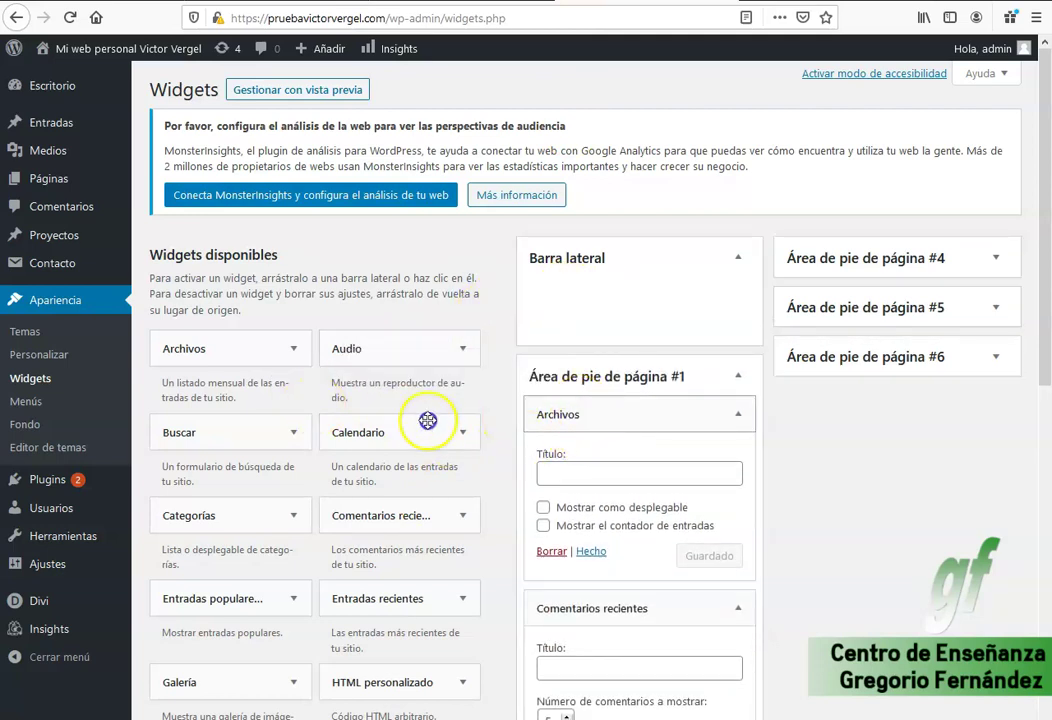
Clear the widgets out of footer areas #1–#3 and drag HTML personalizado into Barra lateral.
{"action": "left_click_drag", "start_coordinate": [556, 414], "coordinate": [400, 380]}
{"action": "left_click_drag", "start_coordinate": [575, 416], "coordinate": [282, 486]}
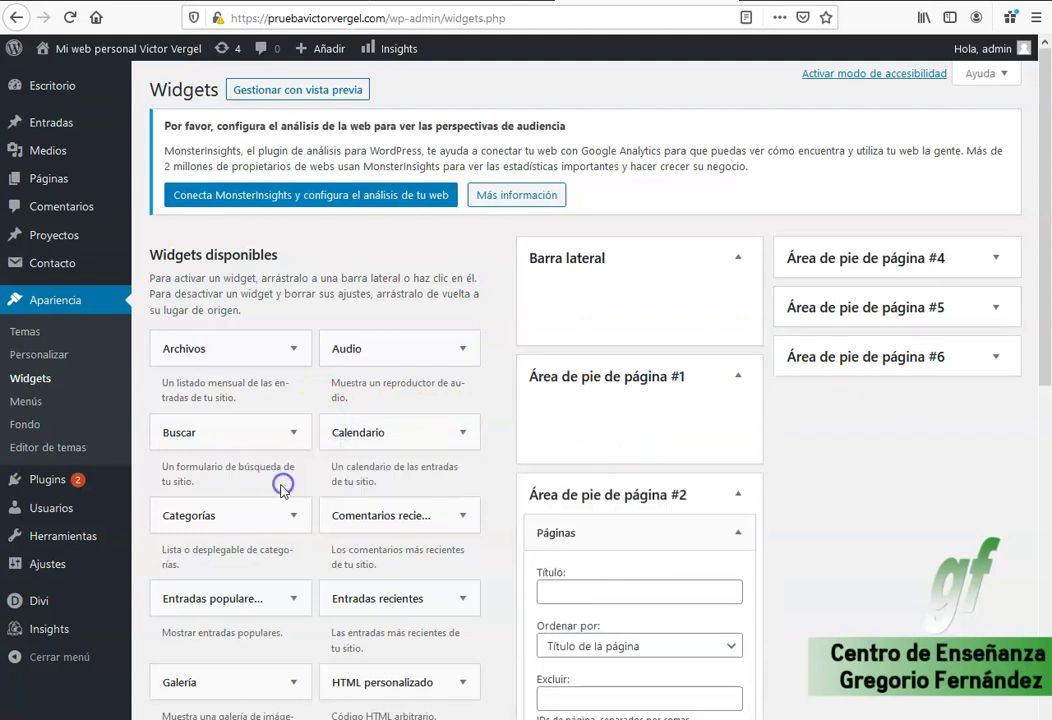
{"action": "left_click_drag", "start_coordinate": [527, 539], "coordinate": [300, 490]}
{"action": "scroll", "coordinate": [545, 549], "scroll_direction": "down", "scroll_amount": 3}
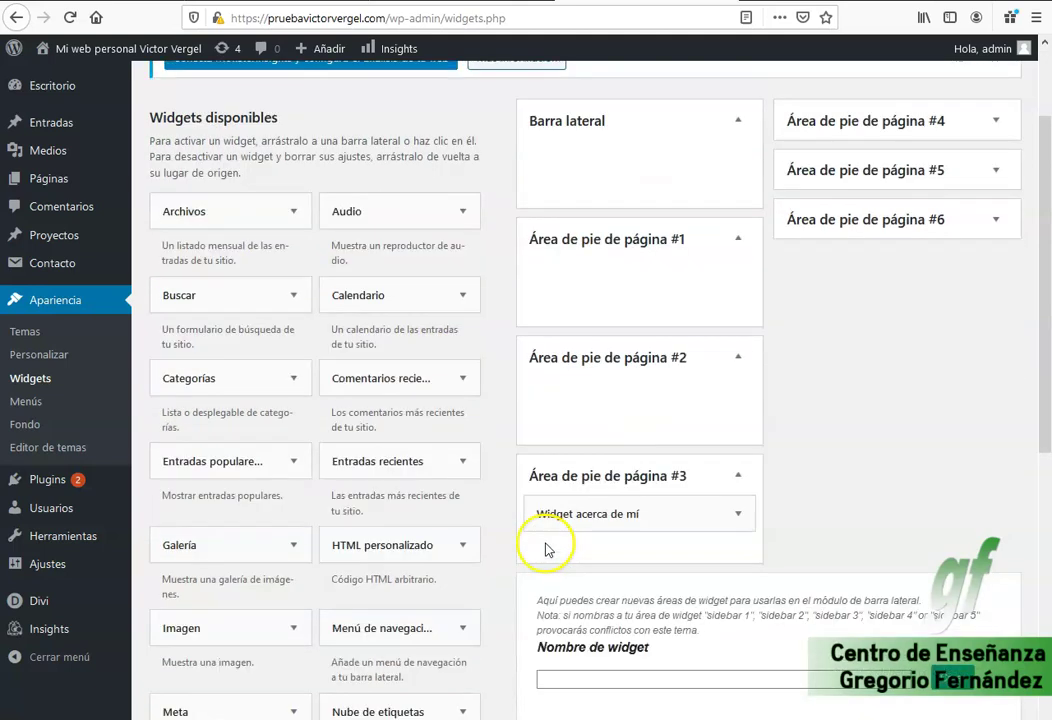
{"action": "left_click_drag", "start_coordinate": [472, 514], "coordinate": [279, 576]}
{"action": "scroll", "coordinate": [606, 599], "scroll_direction": "down", "scroll_amount": 5}
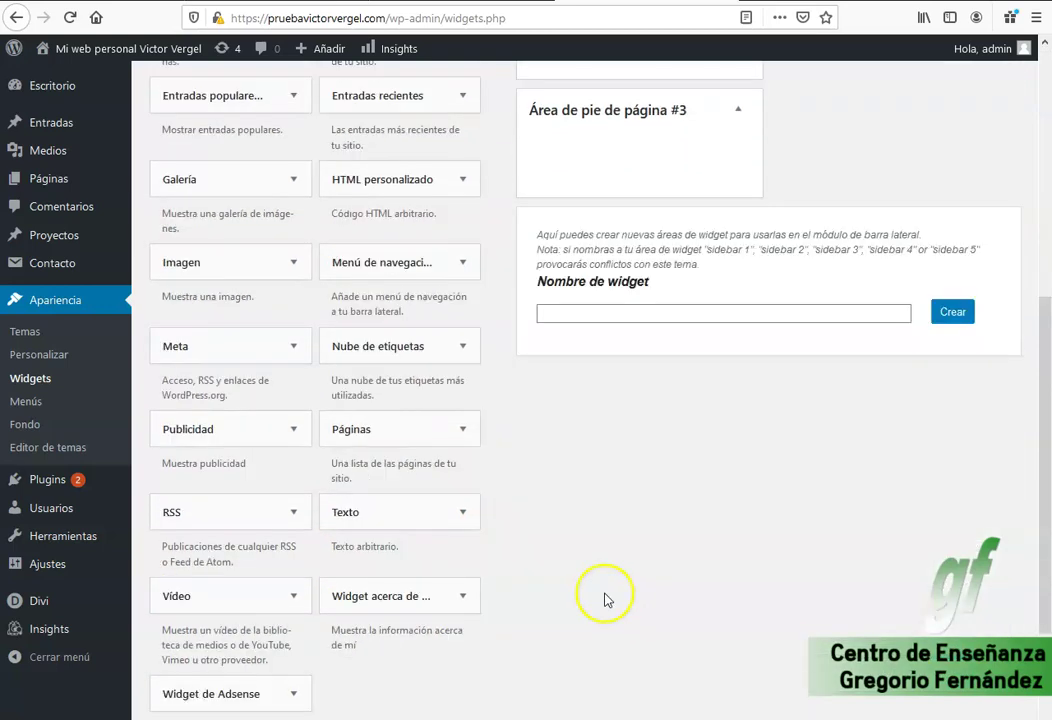
{"action": "scroll", "coordinate": [453, 514], "scroll_direction": "up", "scroll_amount": 4}
{"action": "scroll", "coordinate": [452, 514], "scroll_direction": "up", "scroll_amount": 1}
{"action": "left_click_drag", "start_coordinate": [369, 514], "coordinate": [580, 134]}
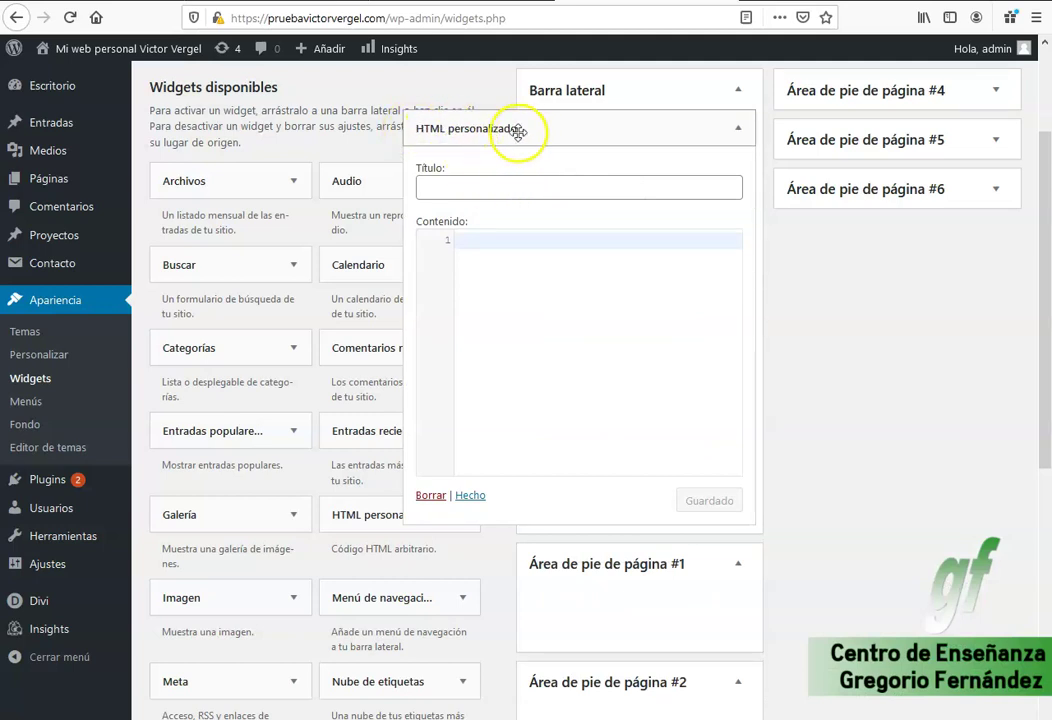
Title the HTML widget 'Widgets dispobiles' with a new-tab link to gregoriofer.com, save, and reload the site.
{"action": "left_click", "coordinate": [490, 187]}
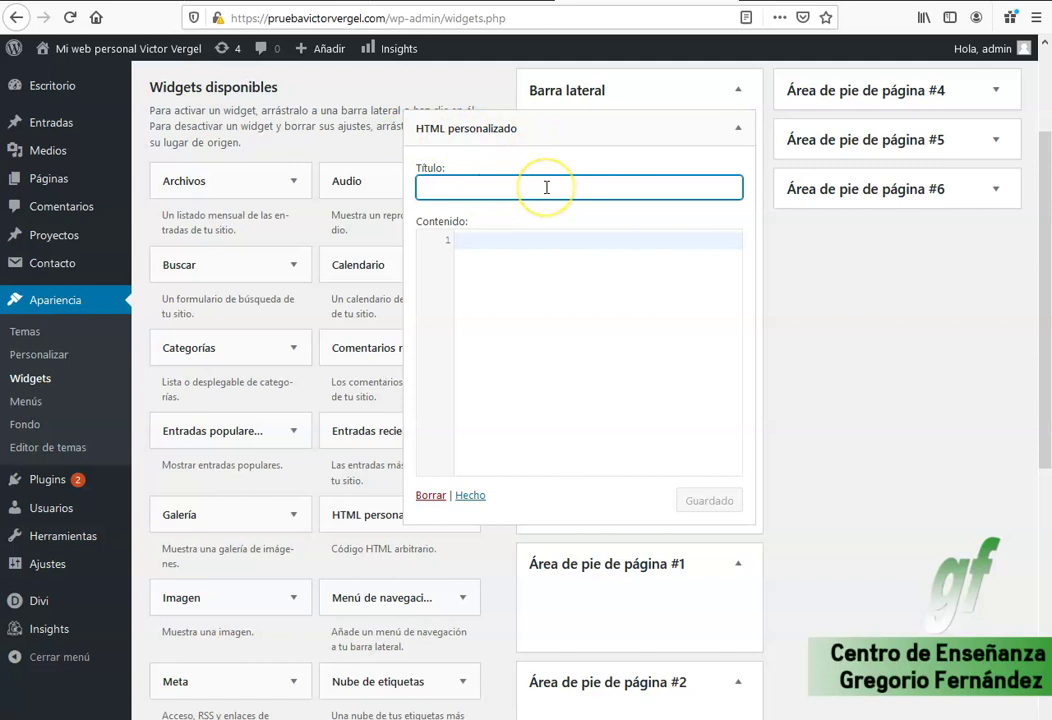
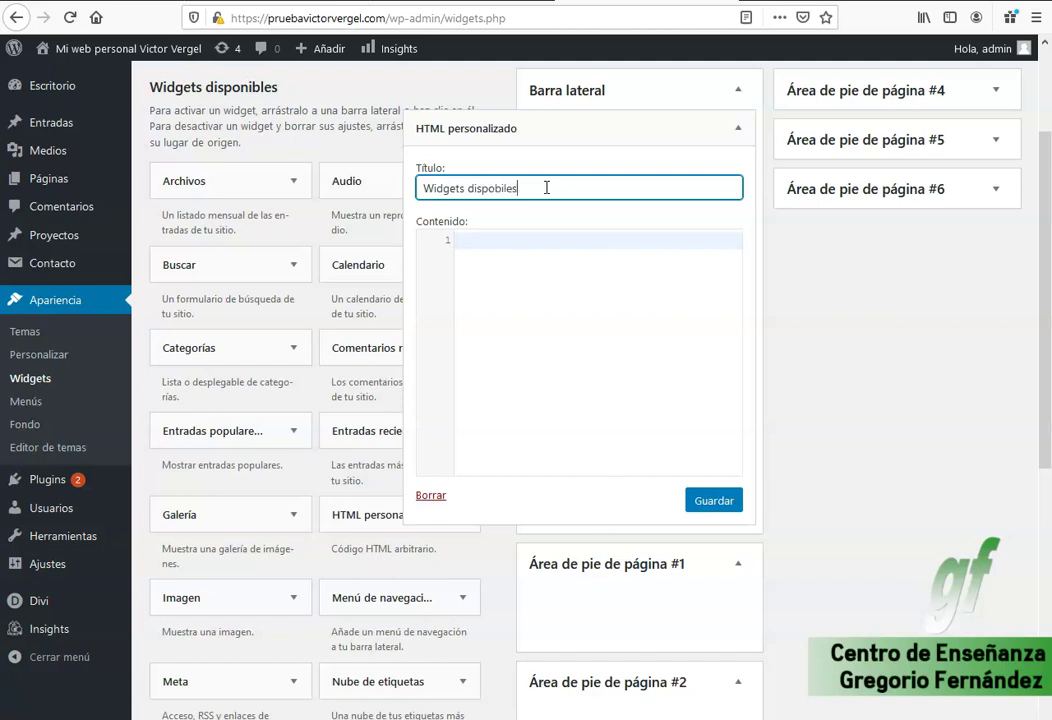
{"action": "key", "text": "Tab"}
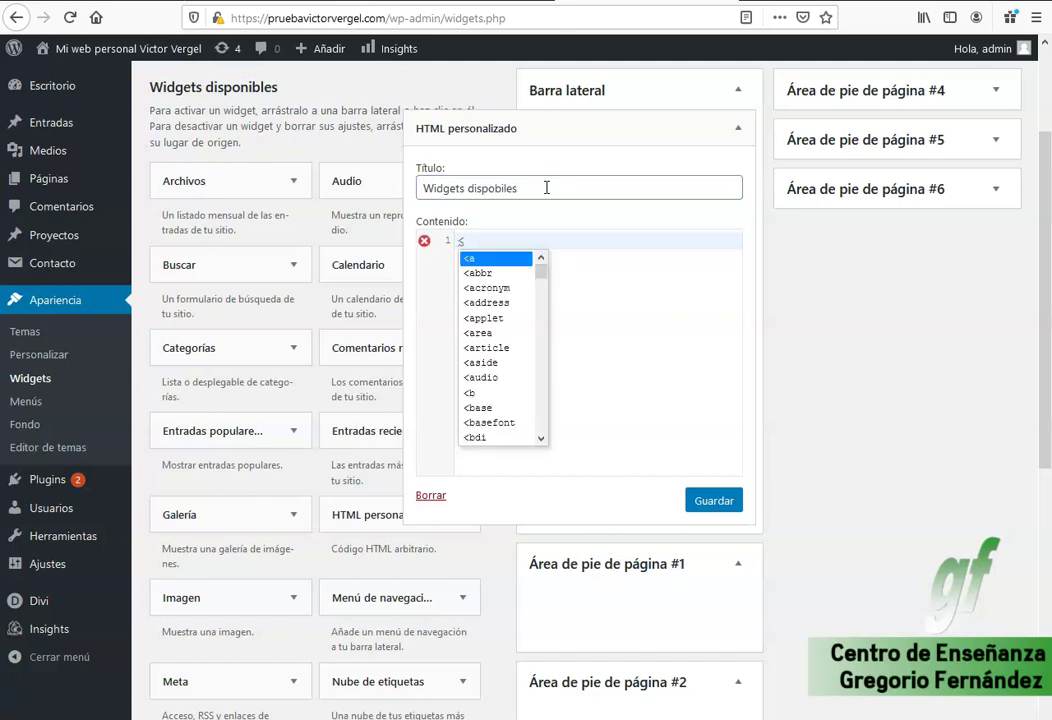
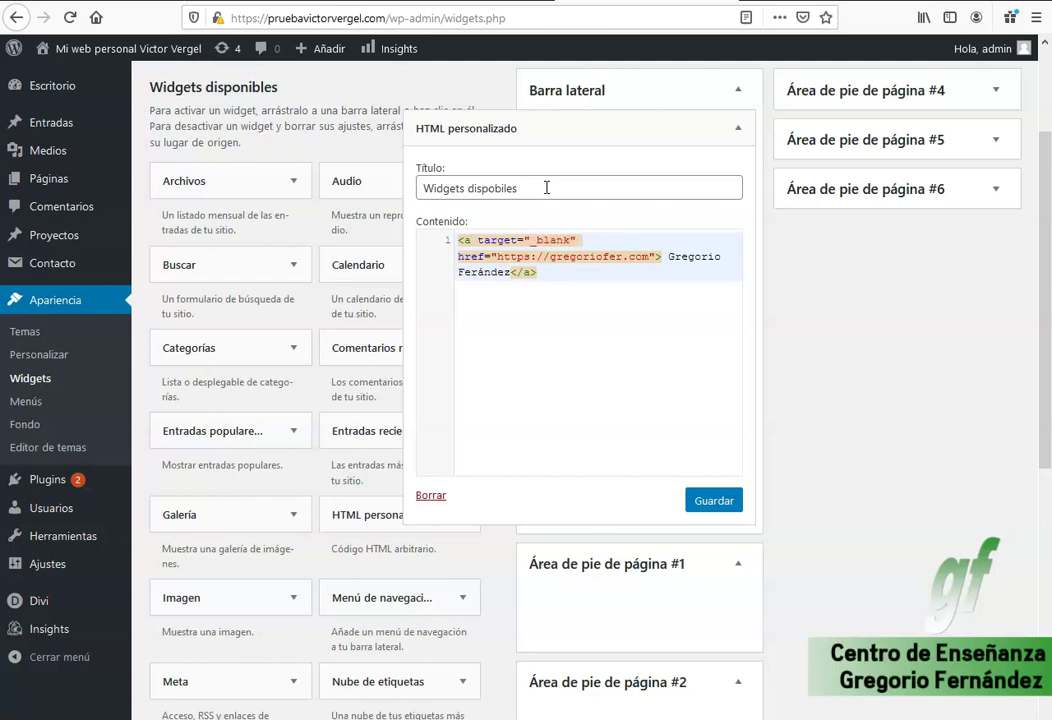
{"action": "left_click", "coordinate": [714, 501]}
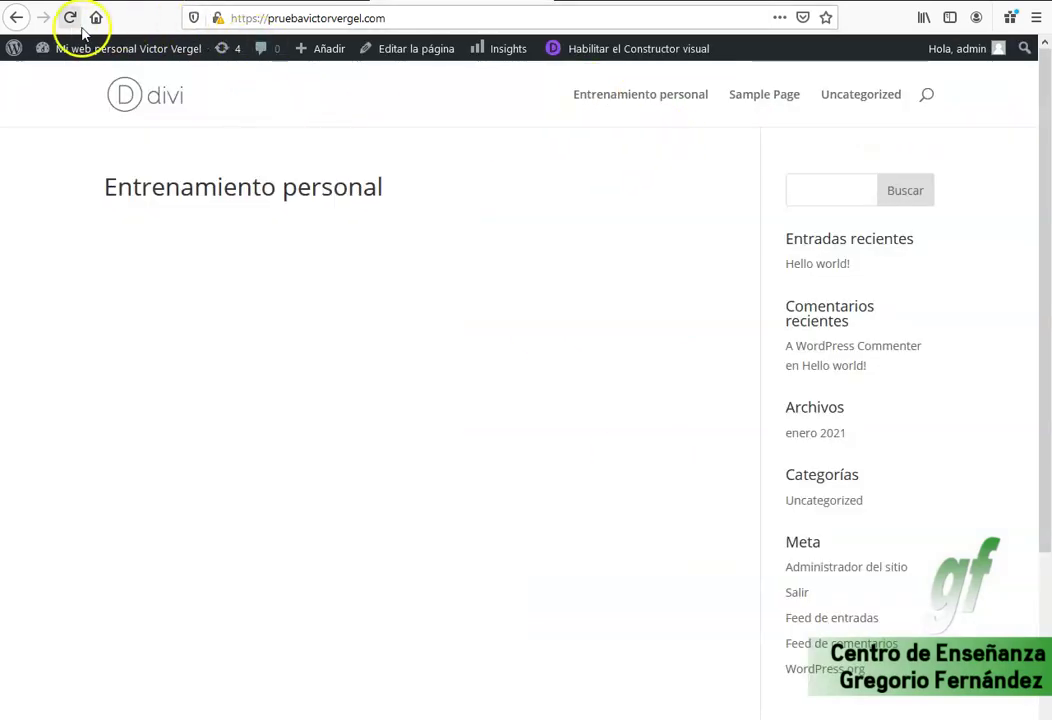
{"action": "left_click", "coordinate": [74, 22]}
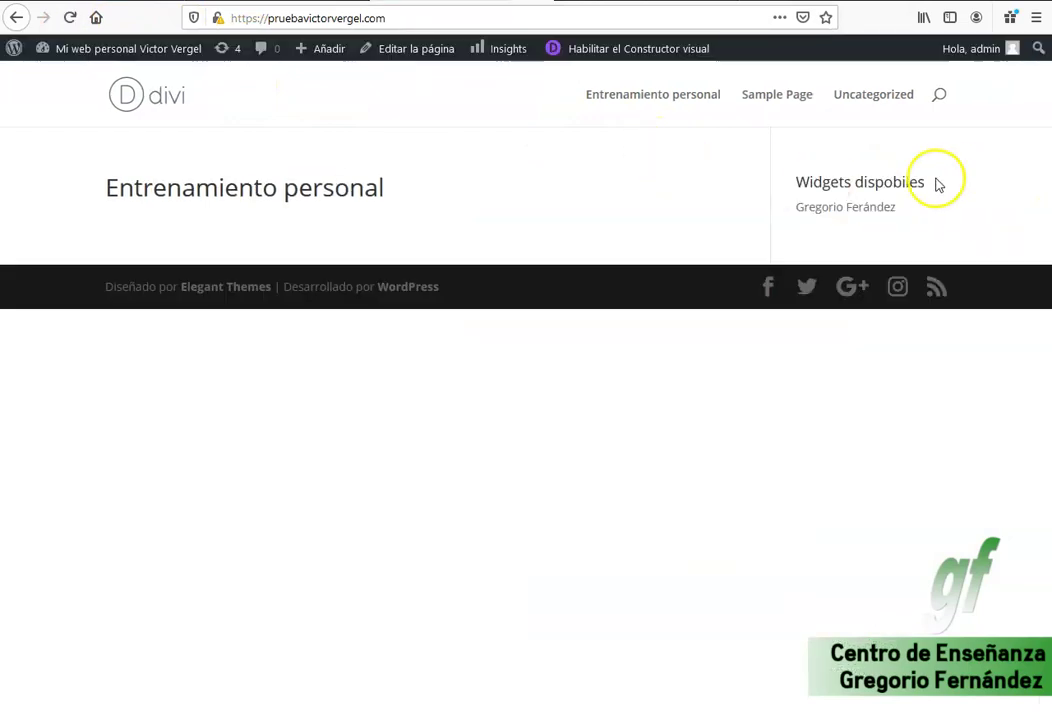
Test the sidebar link to gregoriofer.com, then delete the HTML widget from Barra lateral.
{"action": "left_click", "coordinate": [848, 210]}
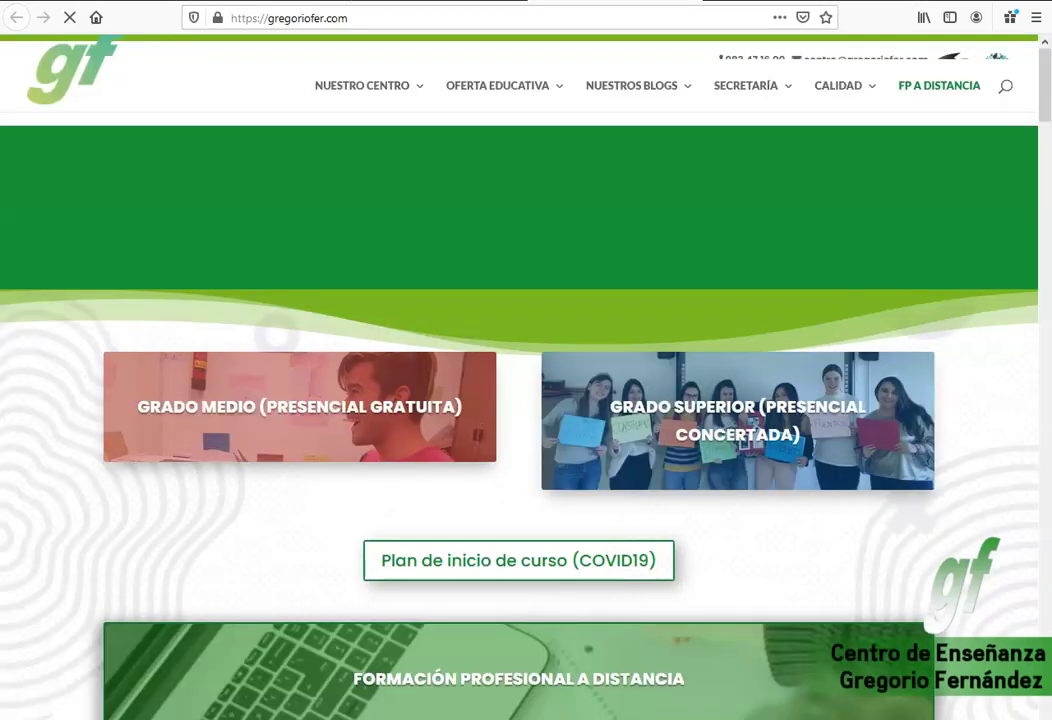
{"action": "key", "text": "ctrl+Page_Up"}
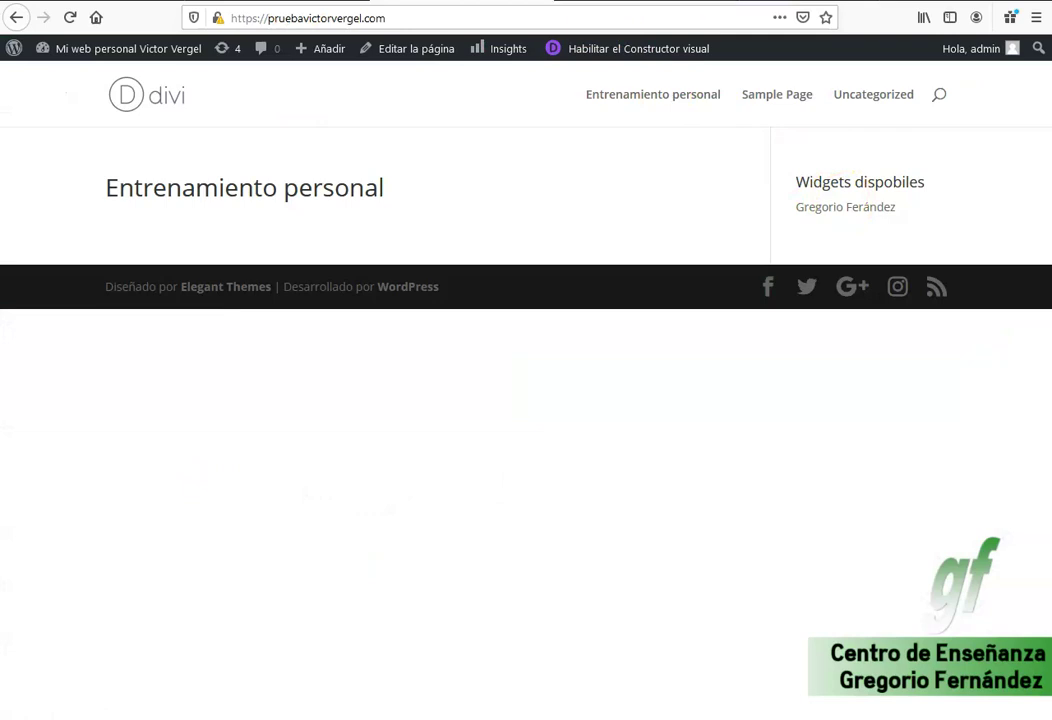
{"action": "key", "text": "ctrl+Page_Up"}
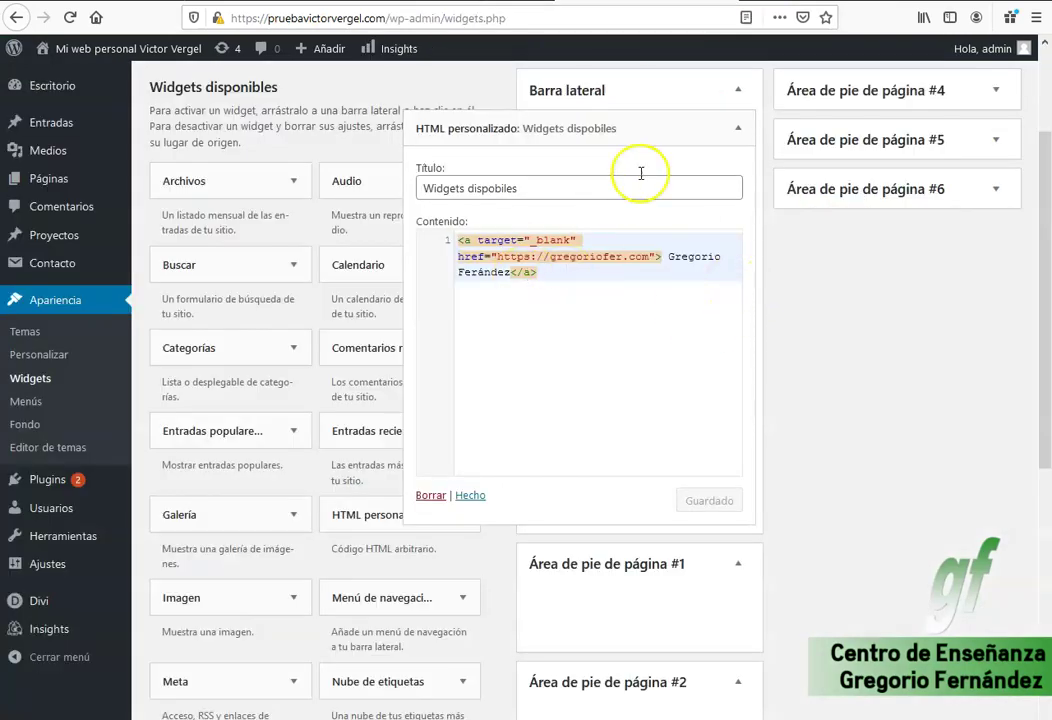
{"action": "left_click", "coordinate": [431, 495]}
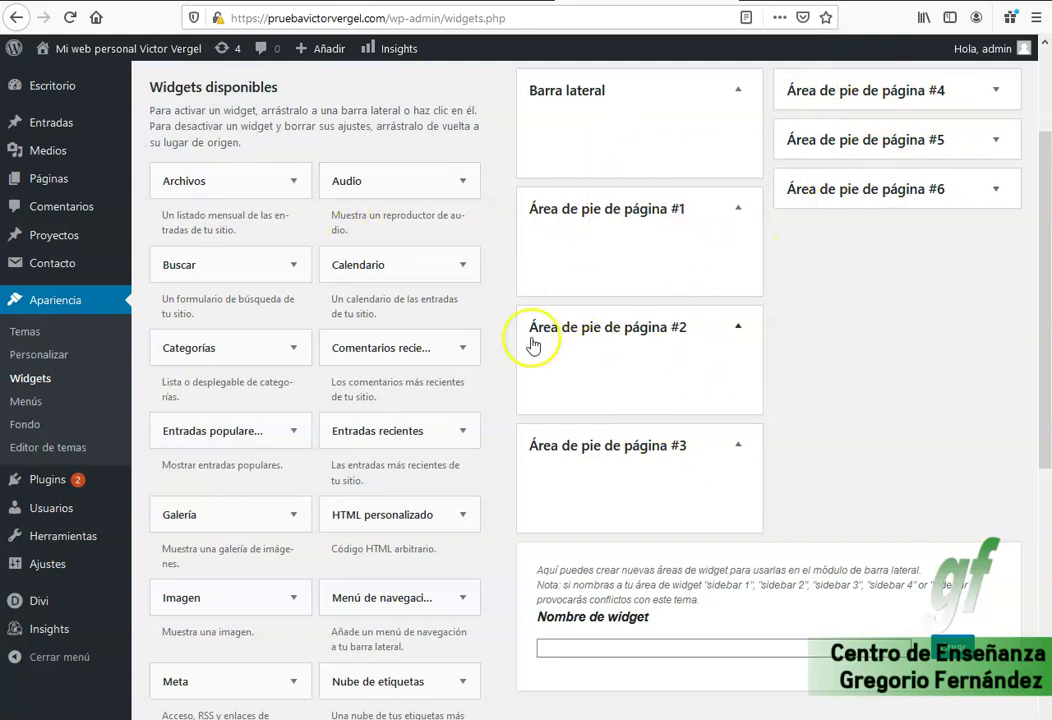
Place an Imagen widget in footer area #3 holding the black SANATRAIN logo from the media library.
{"action": "scroll", "coordinate": [289, 350], "scroll_direction": "down", "scroll_amount": 3}
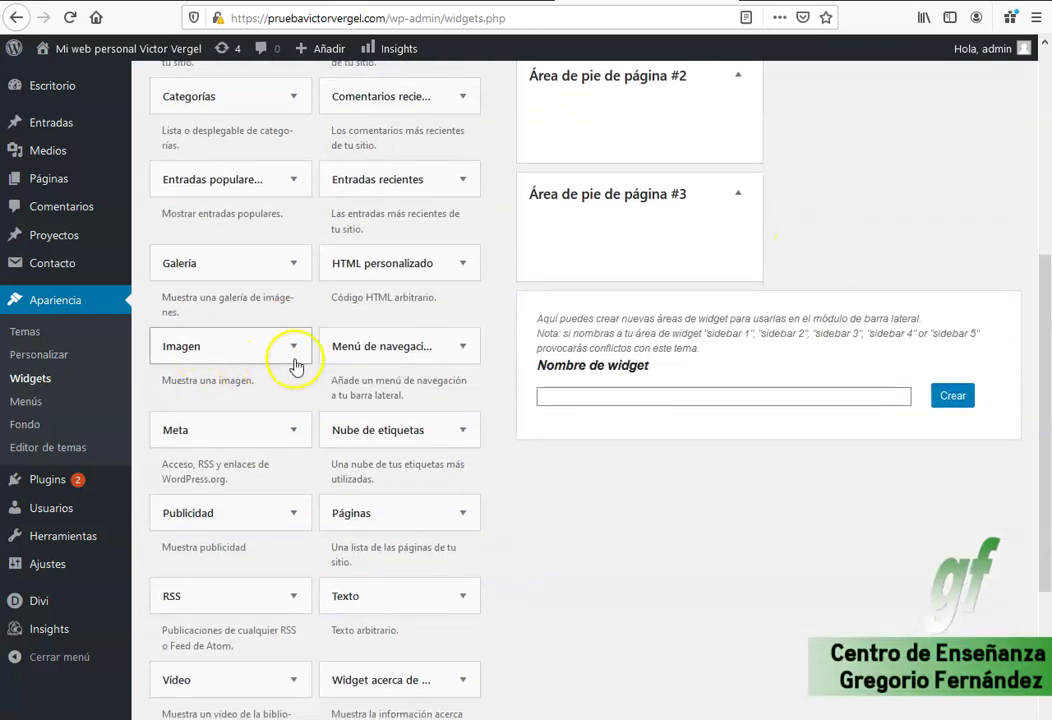
{"action": "left_click", "coordinate": [293, 346]}
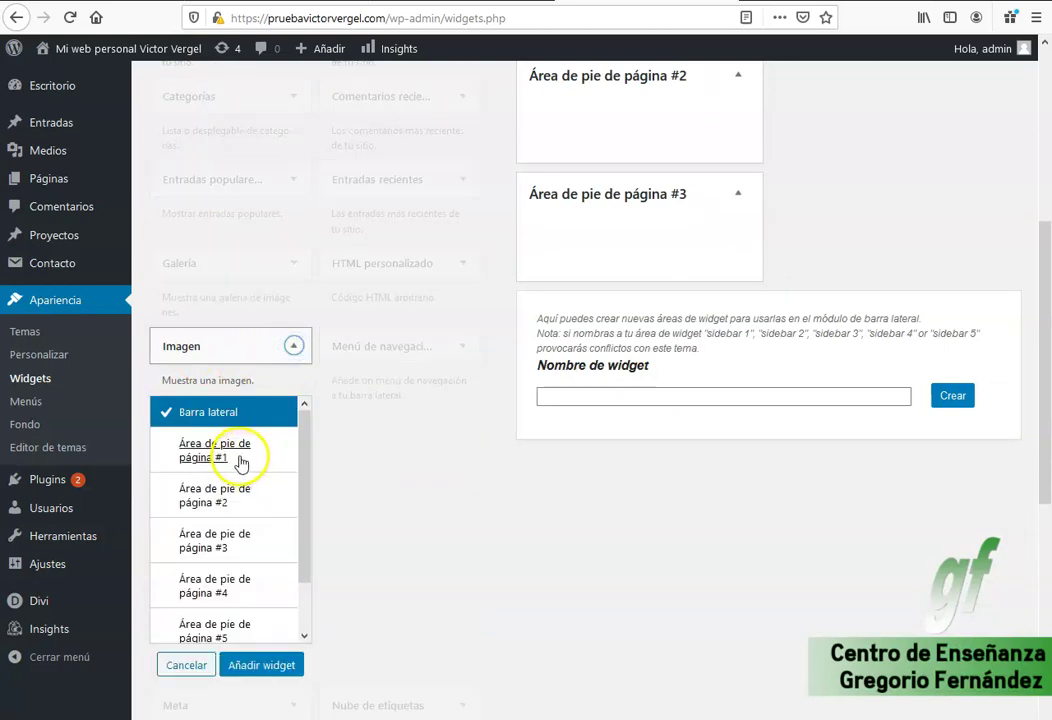
{"action": "scroll", "coordinate": [247, 470], "scroll_direction": "down", "scroll_amount": 1}
{"action": "scroll", "coordinate": [250, 470], "scroll_direction": "up", "scroll_amount": 1}
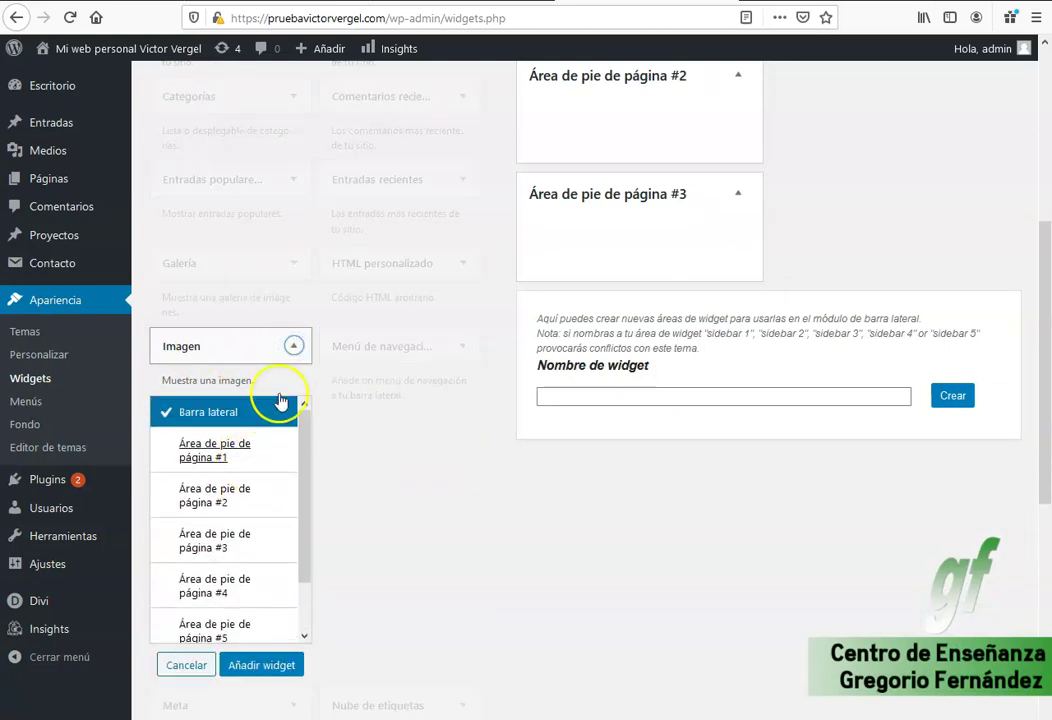
{"action": "left_click", "coordinate": [294, 345]}
{"action": "left_click_drag", "start_coordinate": [247, 343], "coordinate": [667, 216]}
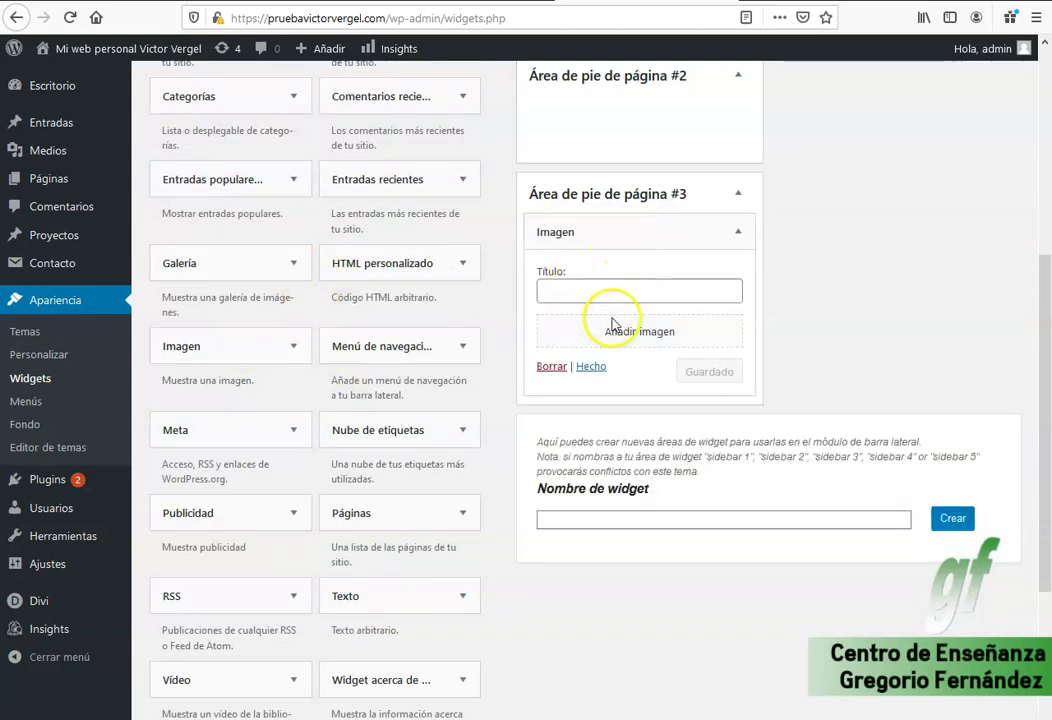
{"action": "left_click", "coordinate": [625, 331]}
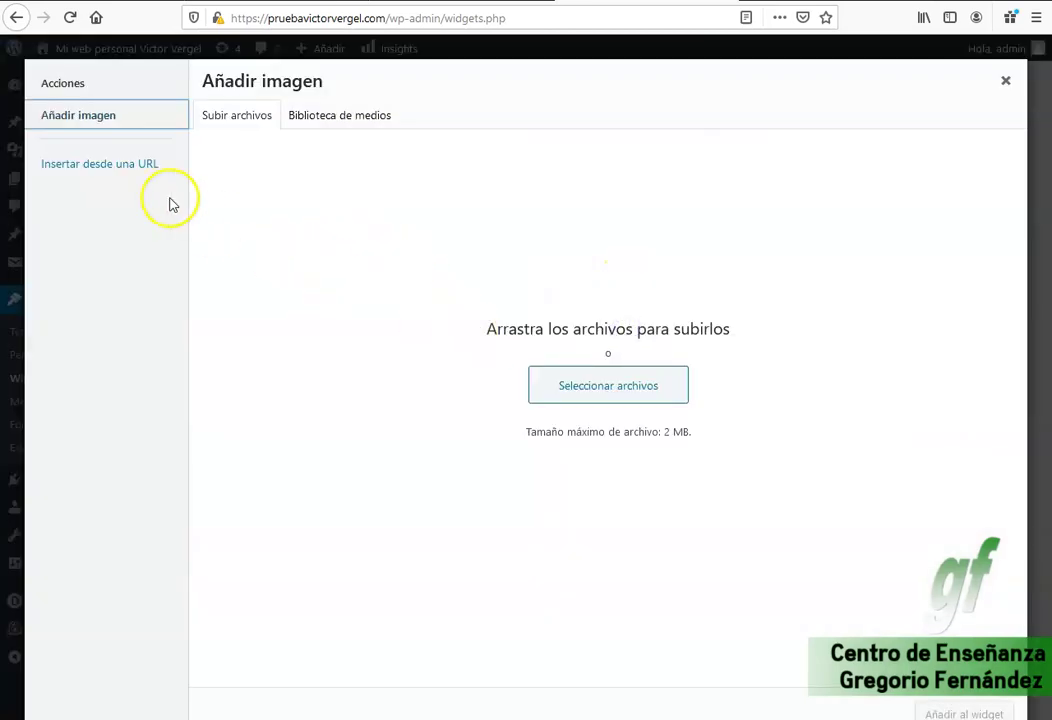
{"action": "left_click", "coordinate": [313, 110]}
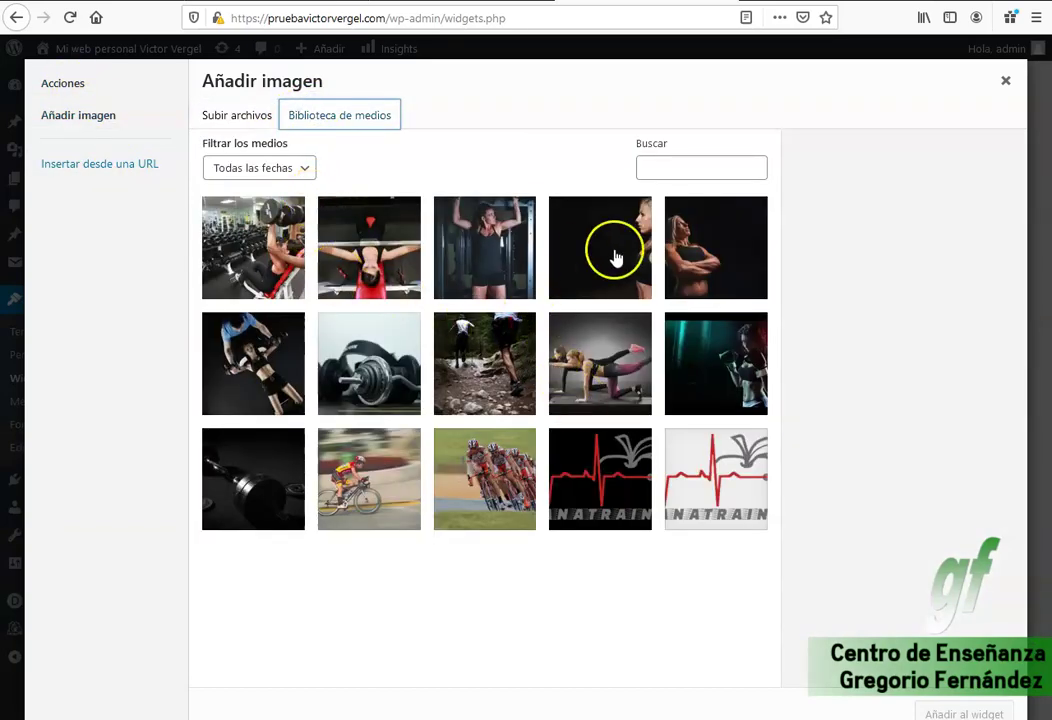
{"action": "left_click", "coordinate": [599, 495]}
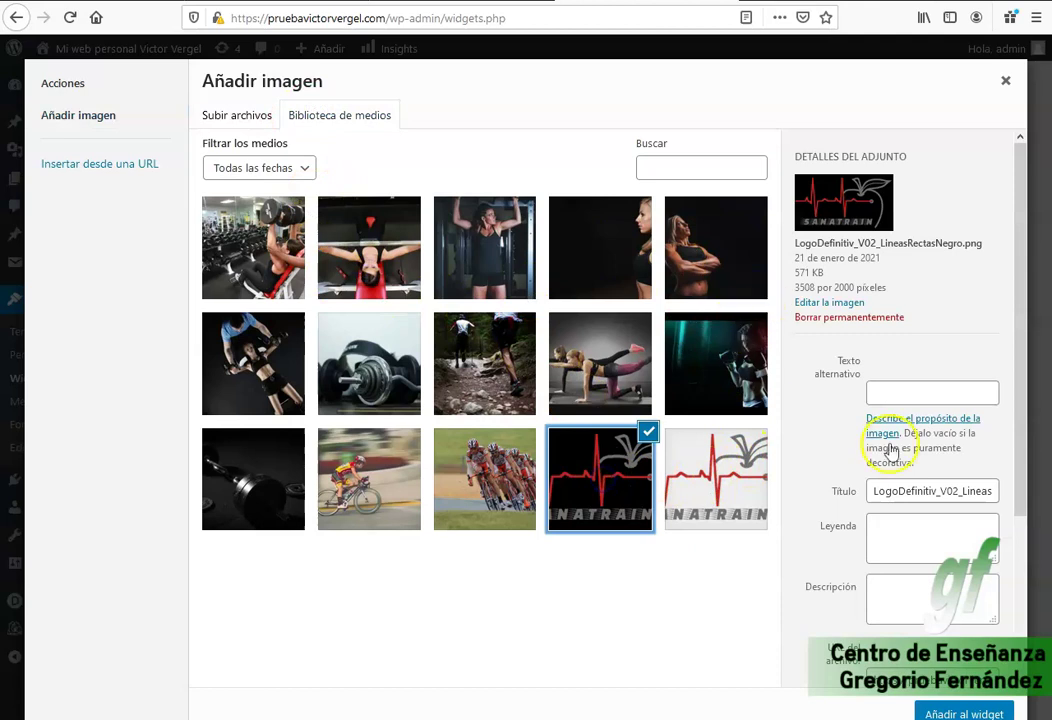
{"action": "left_click", "coordinate": [985, 713]}
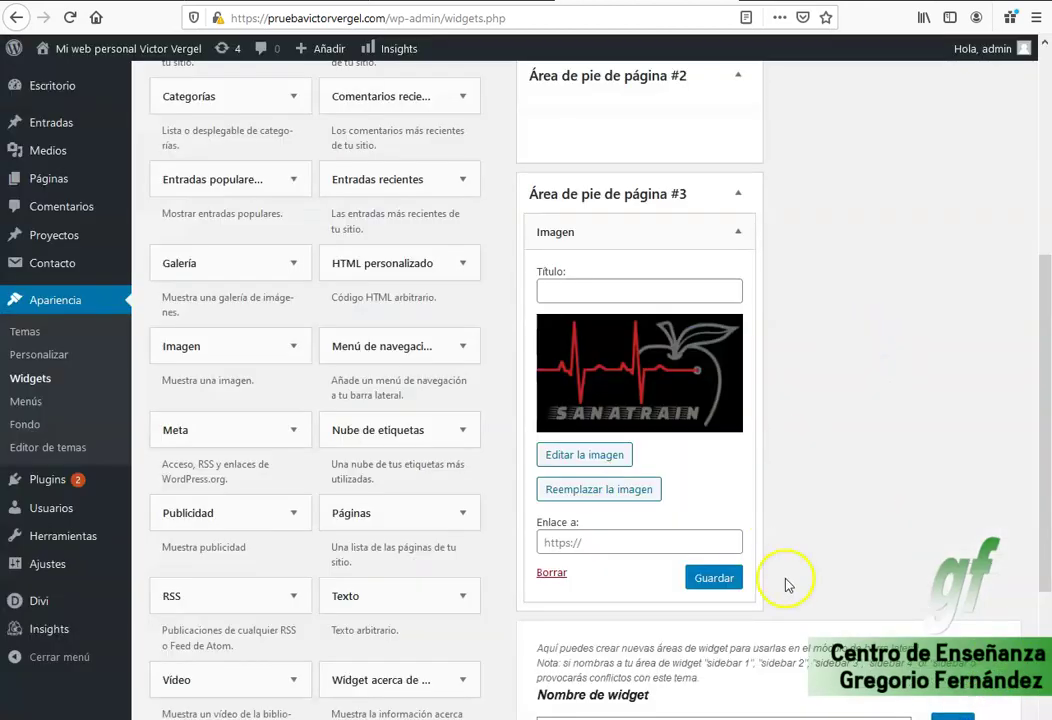
Save the SANATRAIN image widget, check the logo in the live footer, and return to widgets.
{"action": "left_click", "coordinate": [714, 577]}
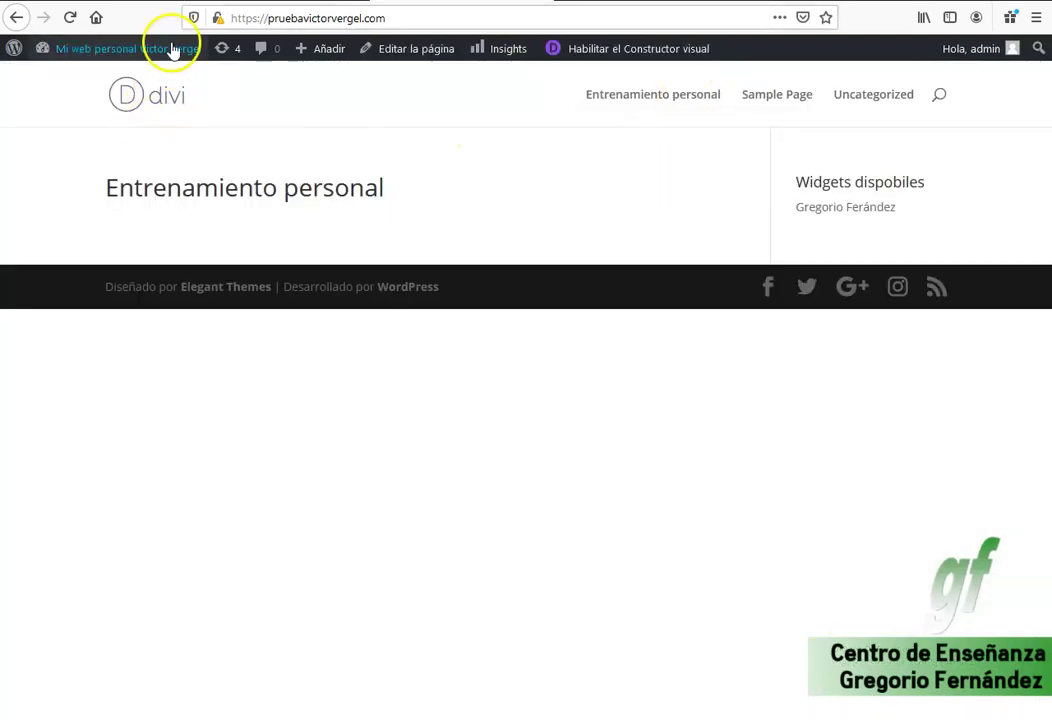
{"action": "left_click", "coordinate": [71, 18]}
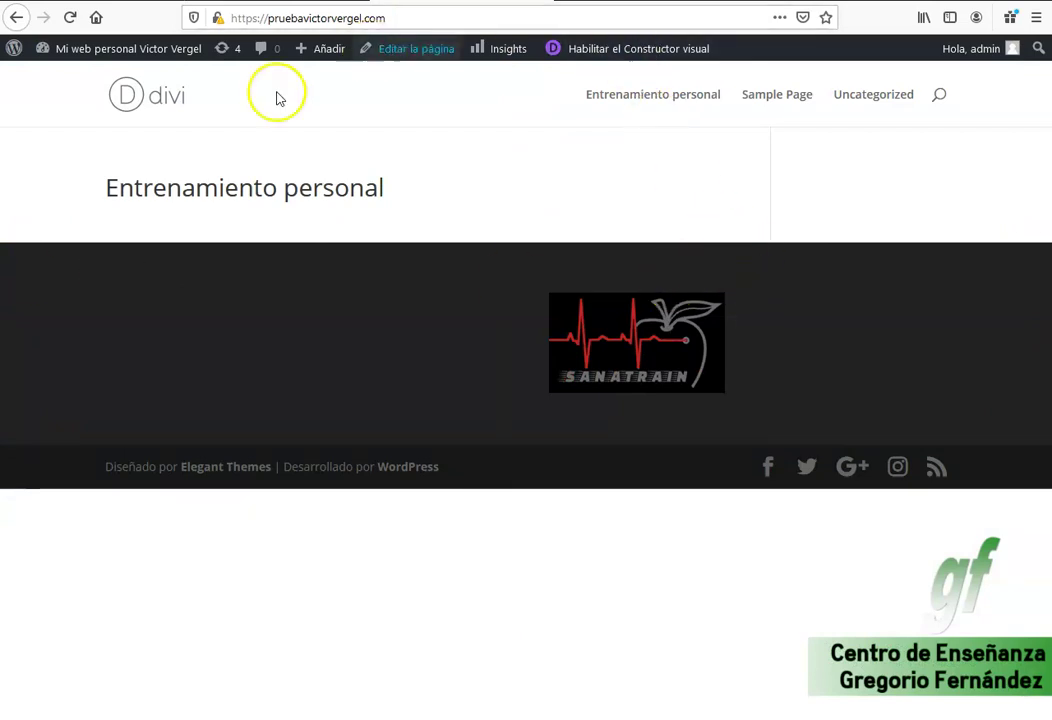
{"action": "key", "text": "ctrl+Tab"}
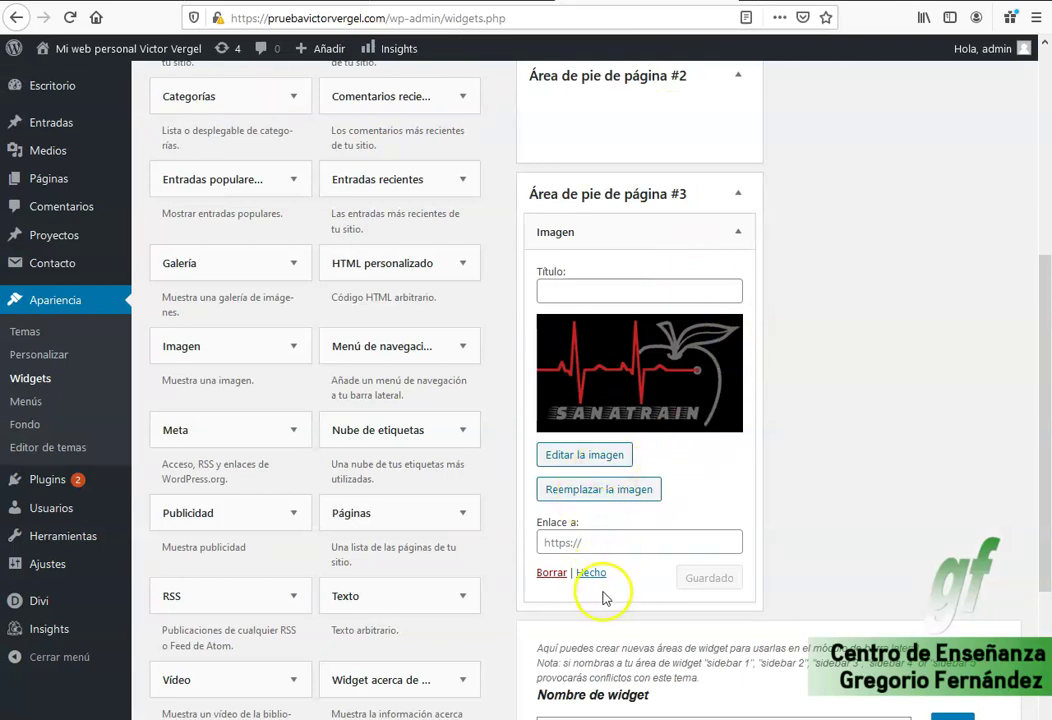
Delete the Imagen widget from footer area #3 and go to the list of all pages.
{"action": "left_click", "coordinate": [552, 583]}
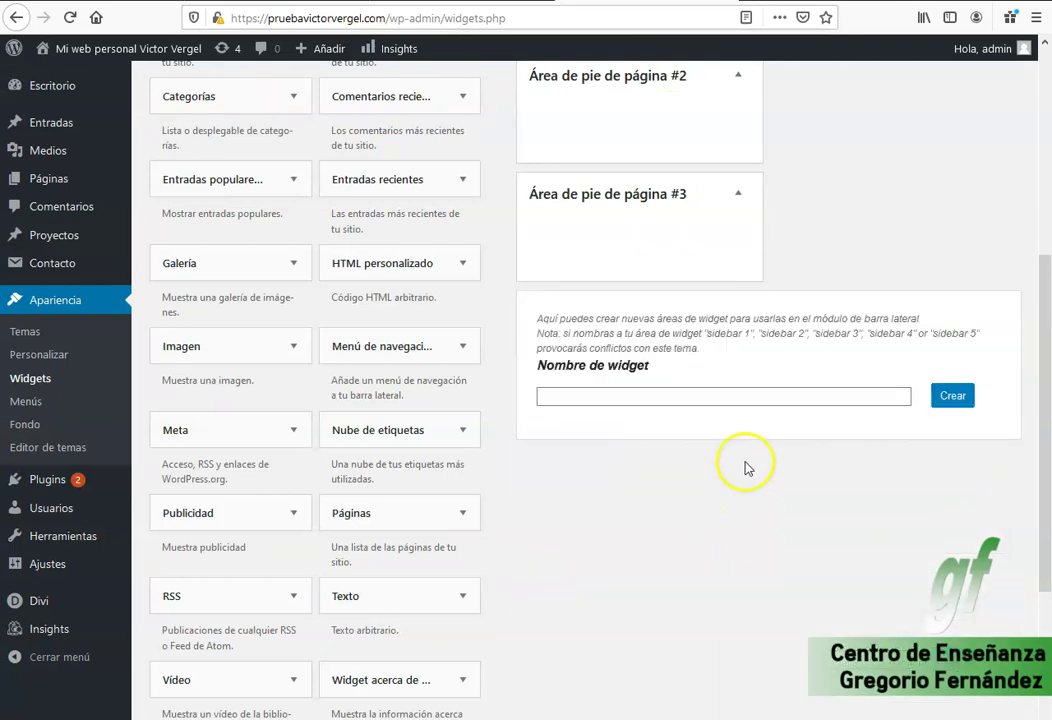
{"action": "scroll", "coordinate": [680, 225], "scroll_direction": "up", "scroll_amount": 5}
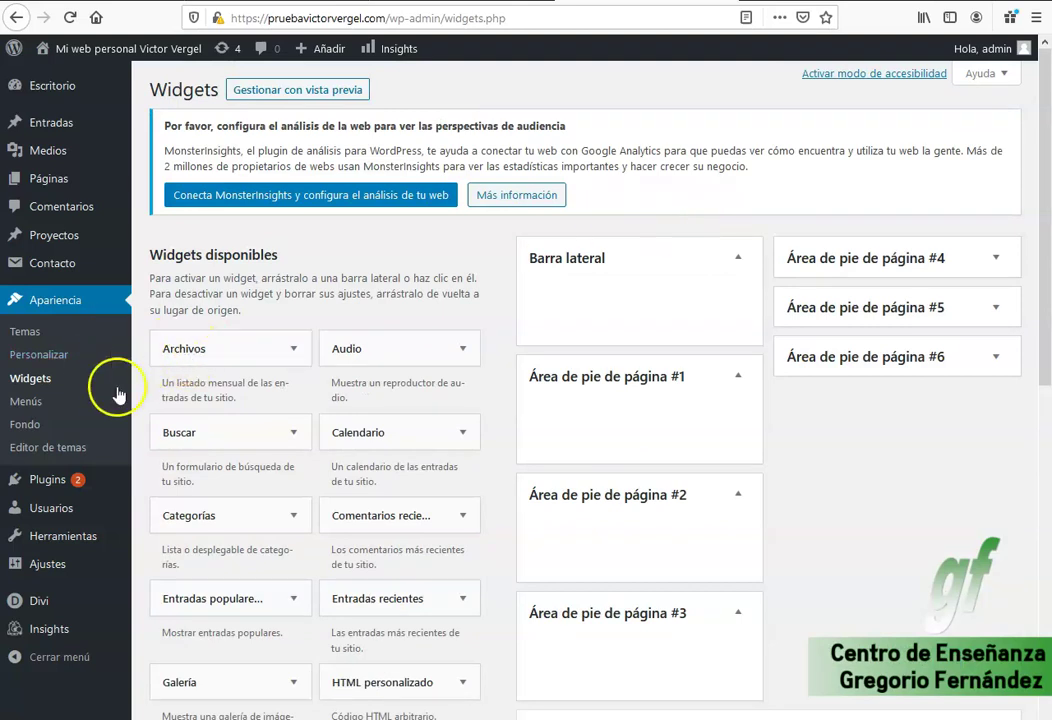
{"action": "mouse_move", "coordinate": [63, 181]}
{"action": "left_click", "coordinate": [163, 186]}
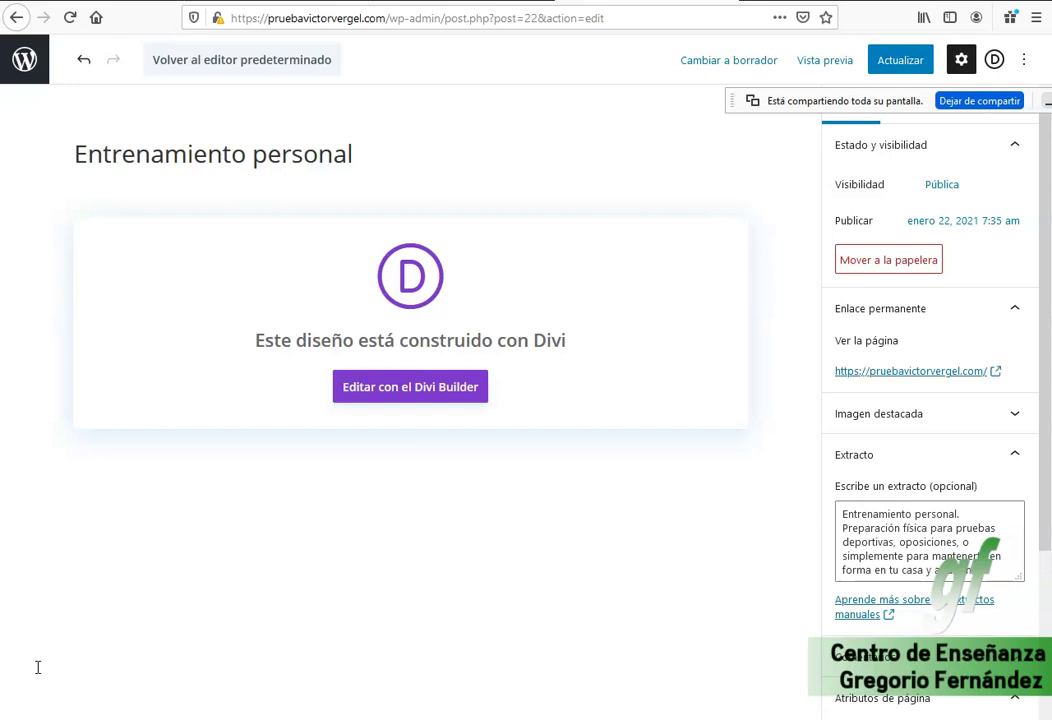
Launch the Divi Builder on the Entrenamiento personal page and dismiss its welcome screen.
{"action": "left_click", "coordinate": [402, 399]}
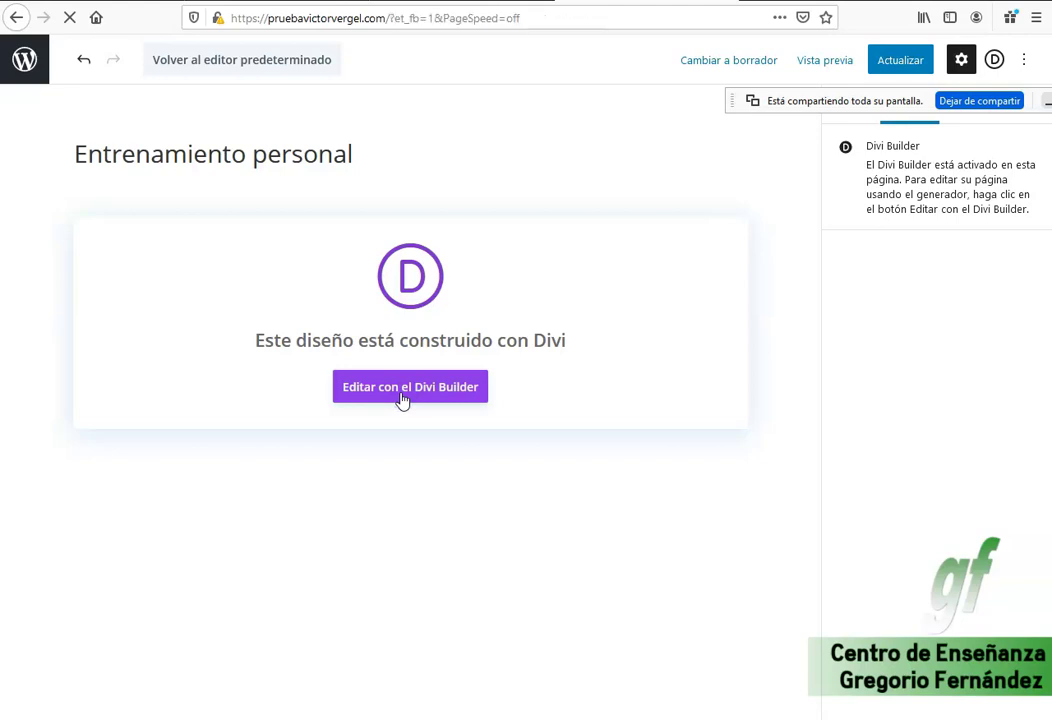
{"action": "left_click", "coordinate": [347, 434]}
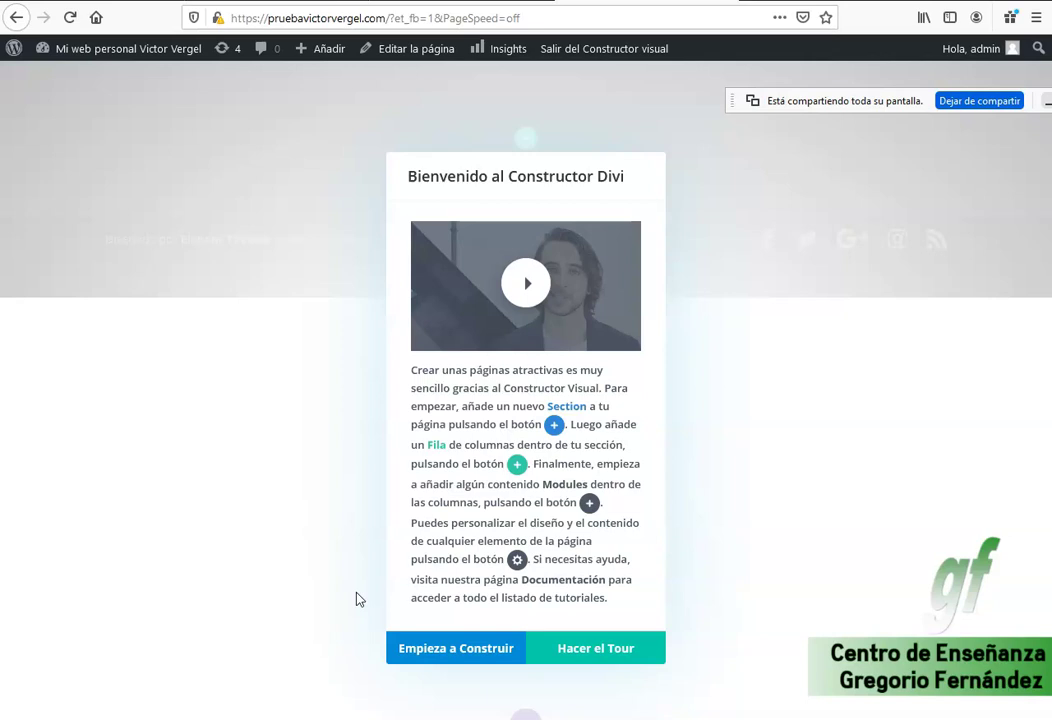
{"action": "left_click", "coordinate": [470, 655]}
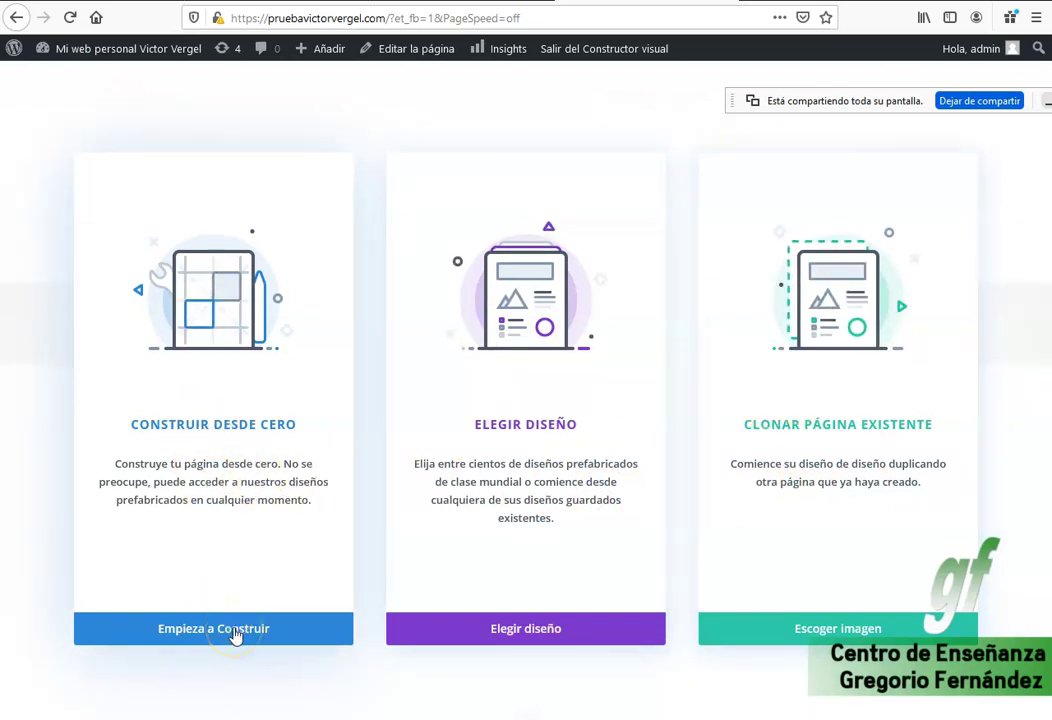
Start building the Entrenamiento personal page from scratch in Divi.
{"action": "left_click", "coordinate": [233, 636]}
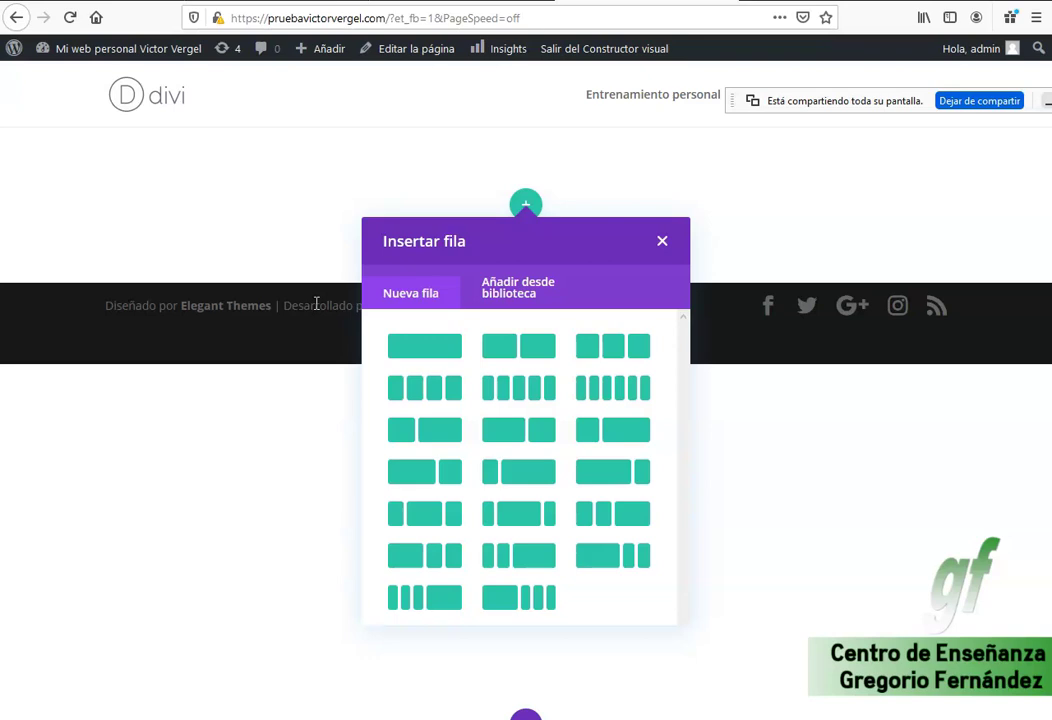
Add a one-column row with a Deslizador slider module and save its placeholder settings.
{"action": "left_click", "coordinate": [418, 348]}
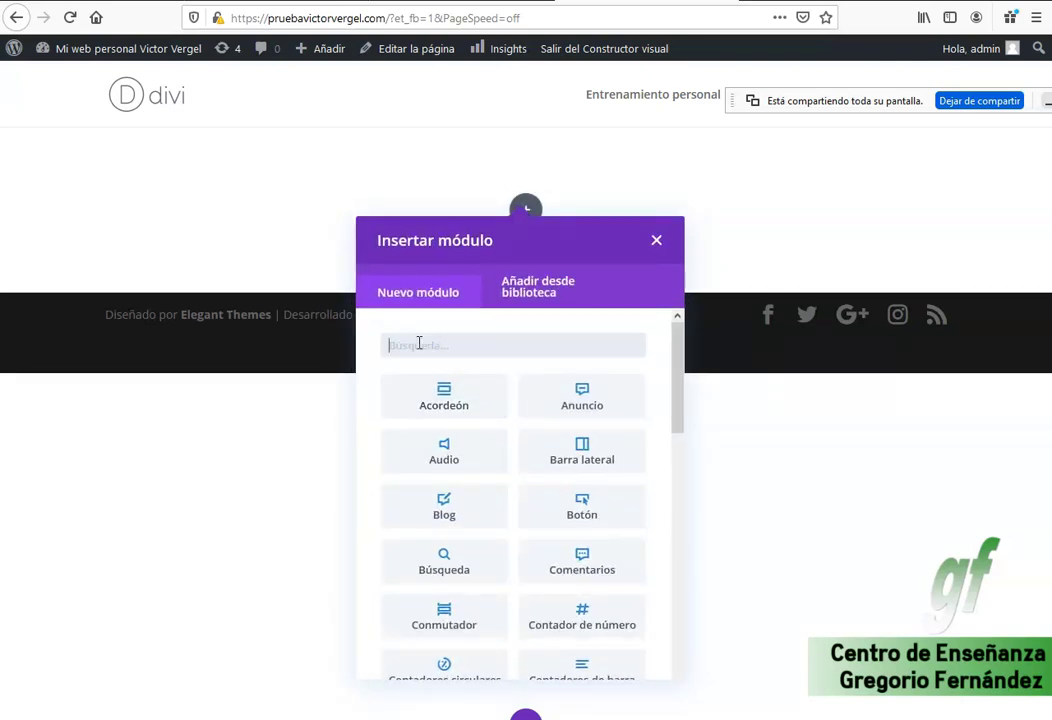
{"action": "scroll", "coordinate": [594, 487], "scroll_direction": "down", "scroll_amount": 2}
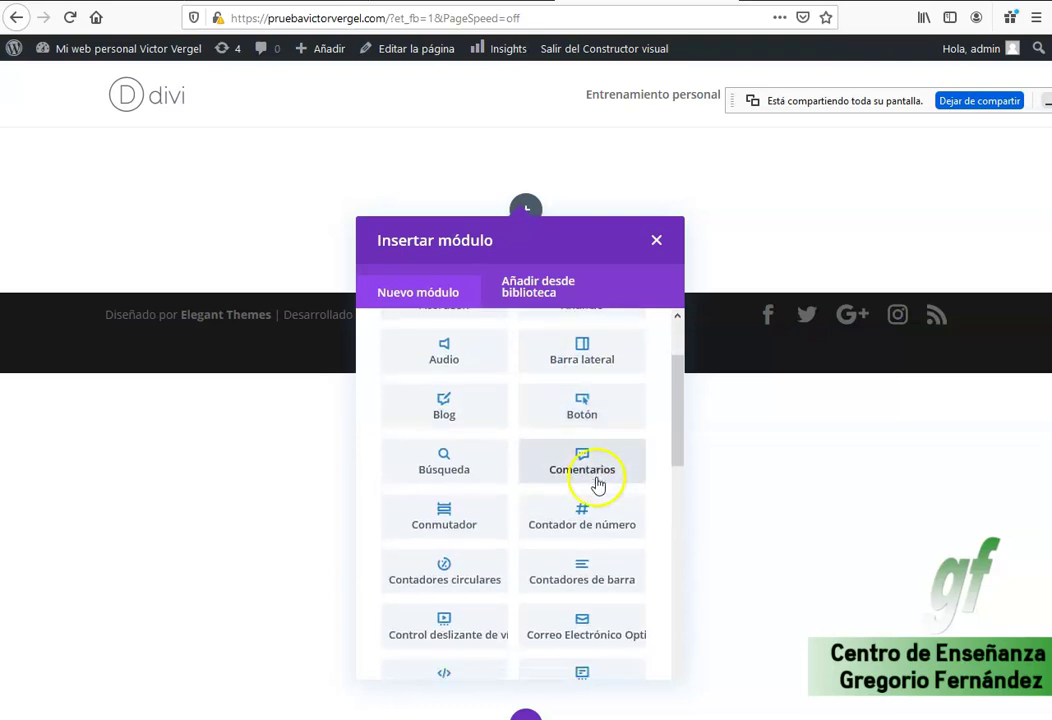
{"action": "scroll", "coordinate": [597, 485], "scroll_direction": "down", "scroll_amount": 5}
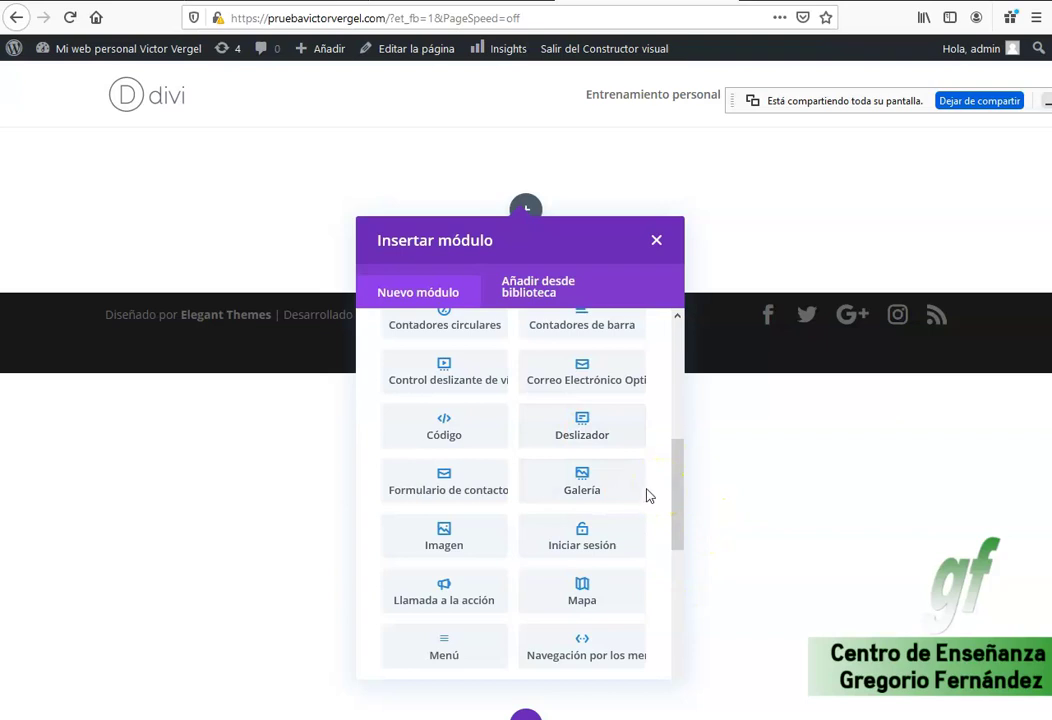
{"action": "scroll", "coordinate": [647, 496], "scroll_direction": "up", "scroll_amount": 5}
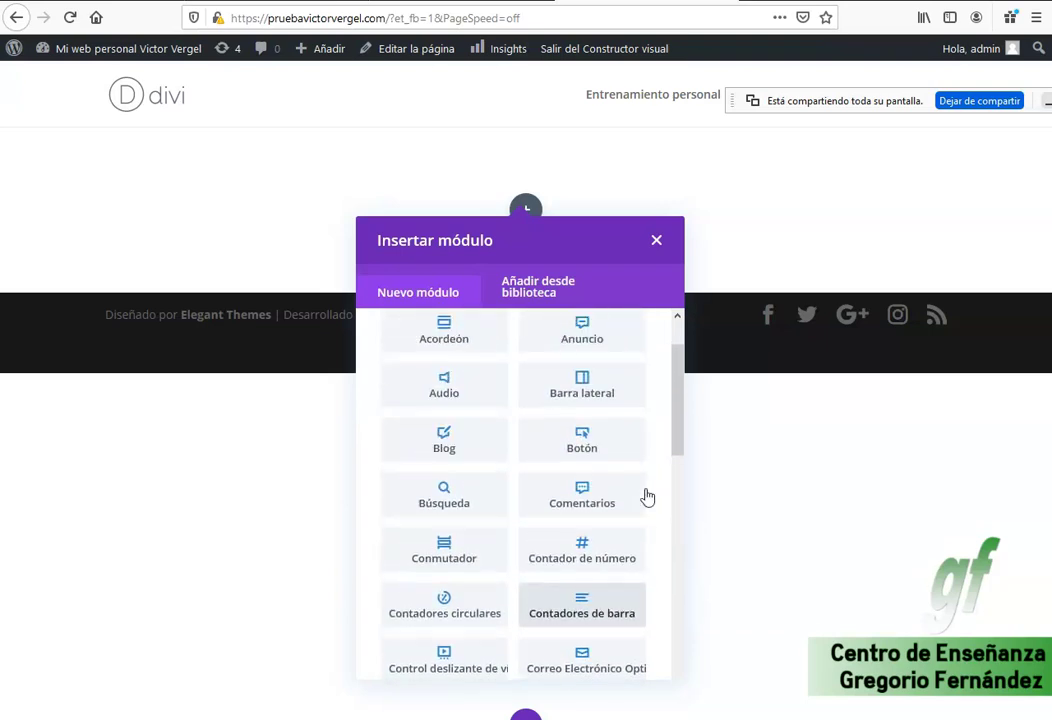
{"action": "scroll", "coordinate": [647, 496], "scroll_direction": "up", "scroll_amount": 1}
{"action": "scroll", "coordinate": [606, 453], "scroll_direction": "down", "scroll_amount": 2}
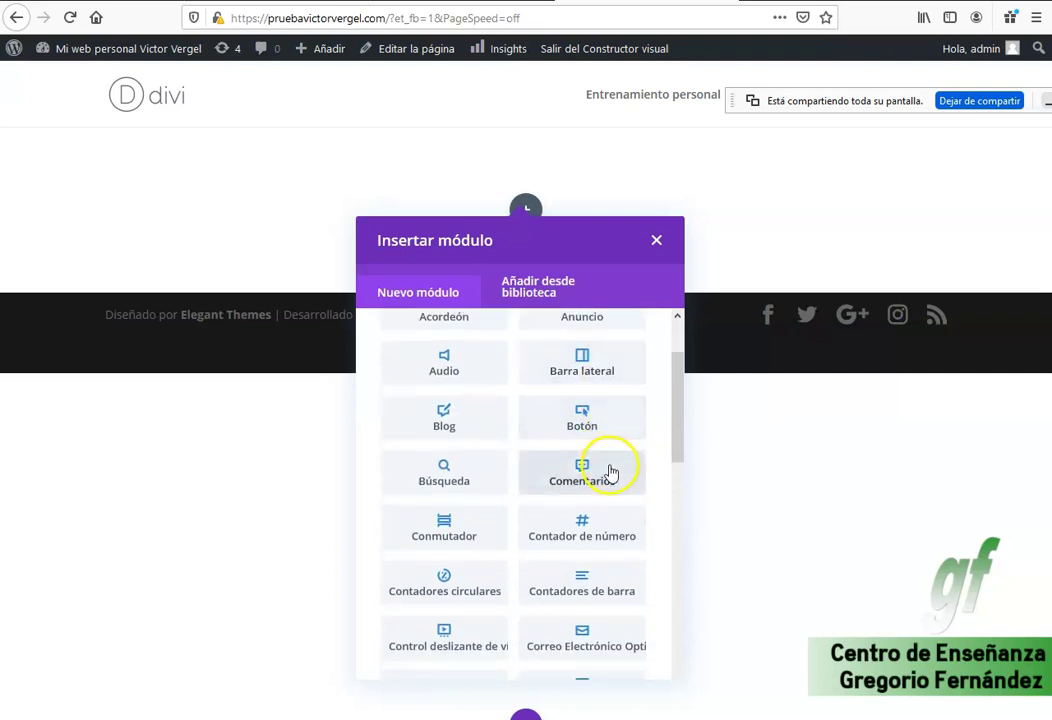
{"action": "scroll", "coordinate": [620, 578], "scroll_direction": "down", "scroll_amount": 3}
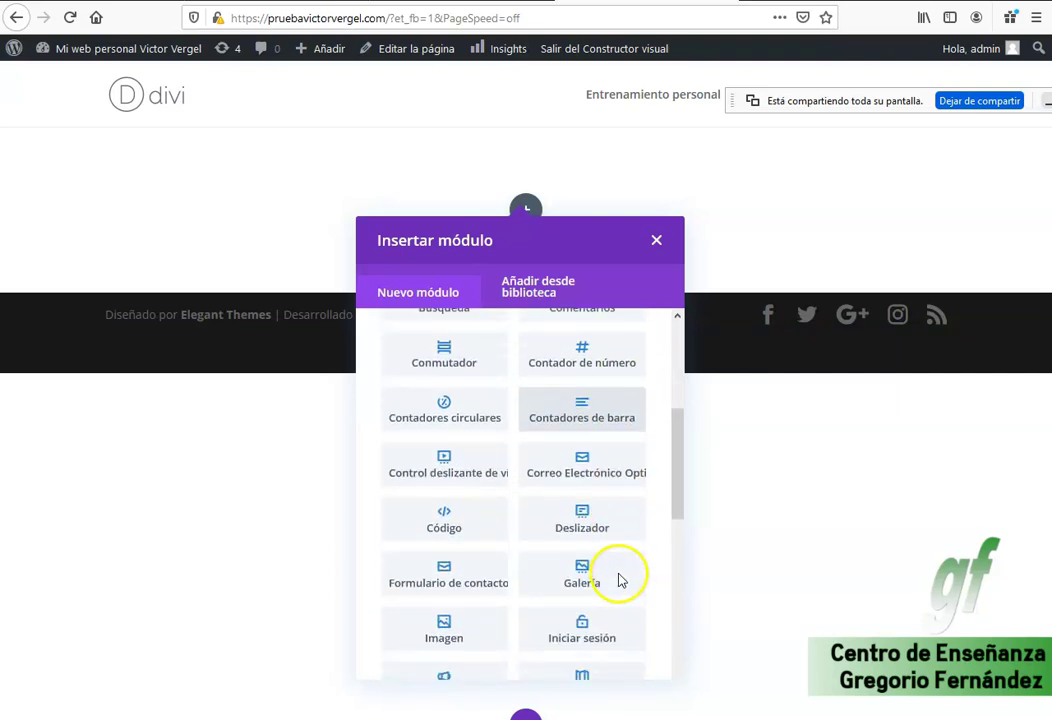
{"action": "left_click", "coordinate": [595, 525]}
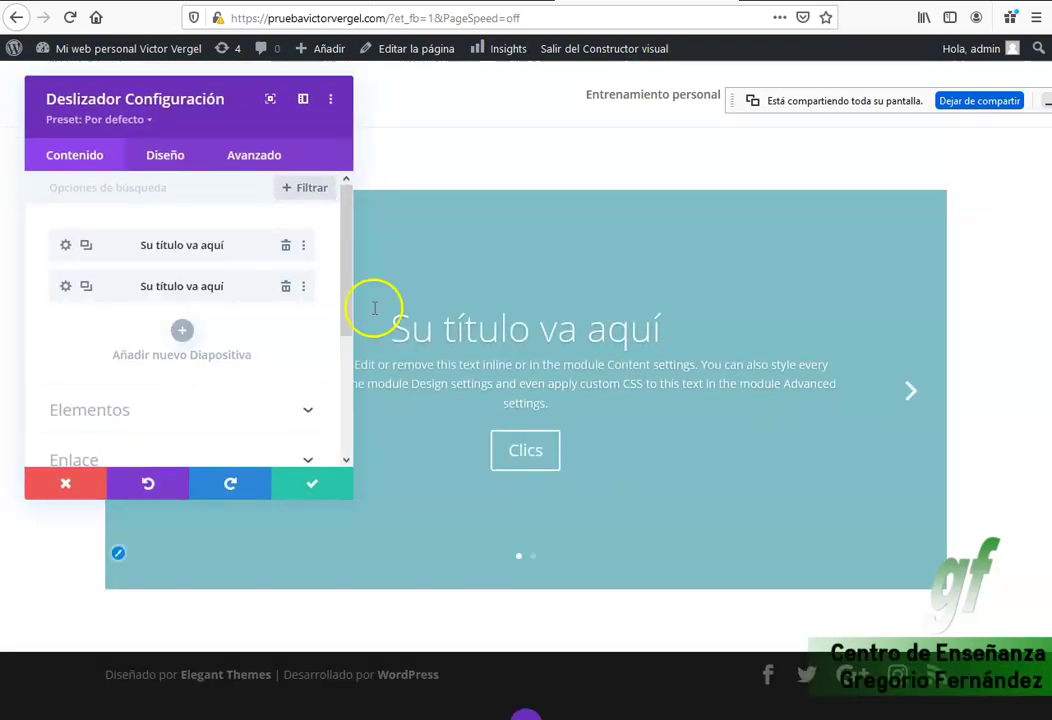
{"action": "left_click", "coordinate": [315, 490]}
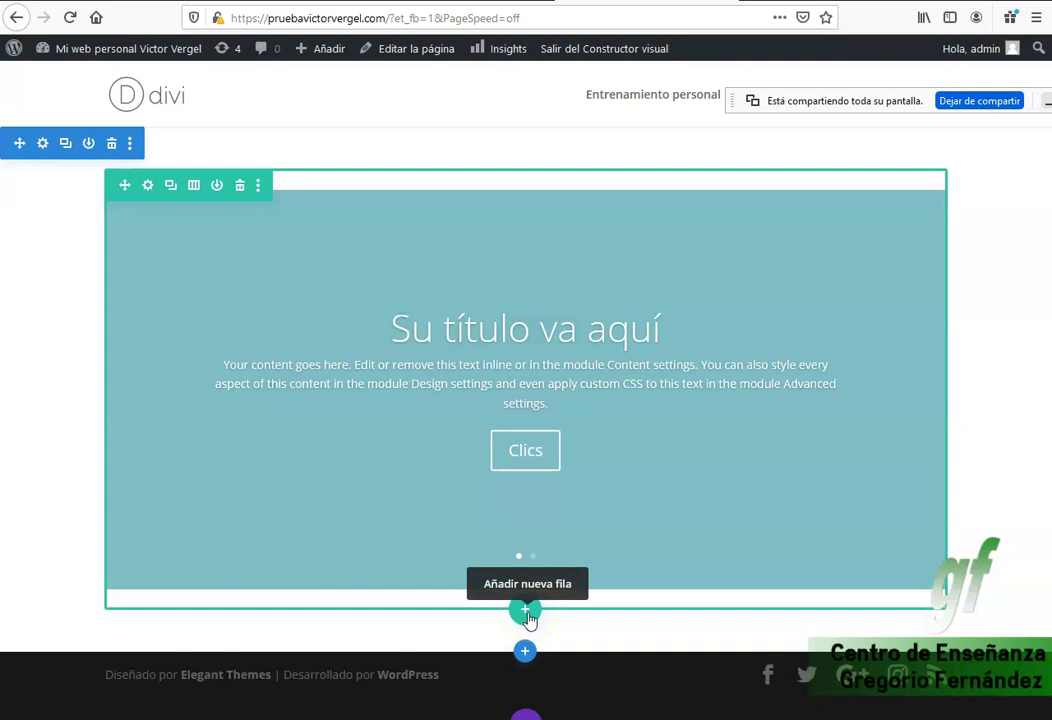
Add a single-column row below the slider holding a Portafolios module.
{"action": "left_click", "coordinate": [527, 614]}
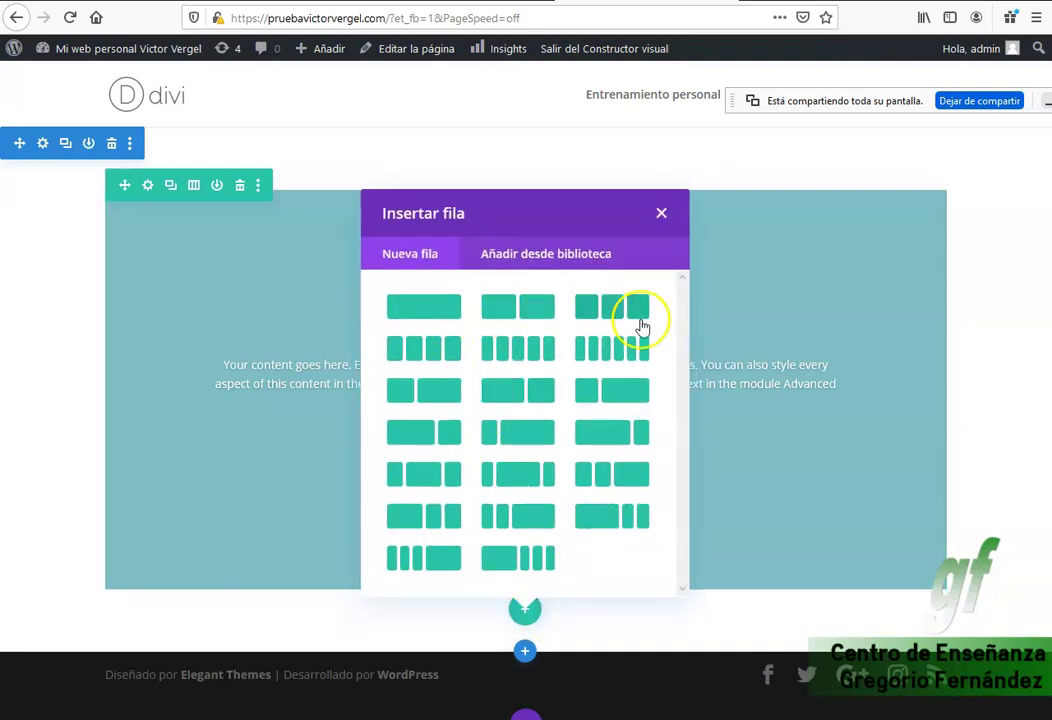
{"action": "left_click", "coordinate": [413, 312]}
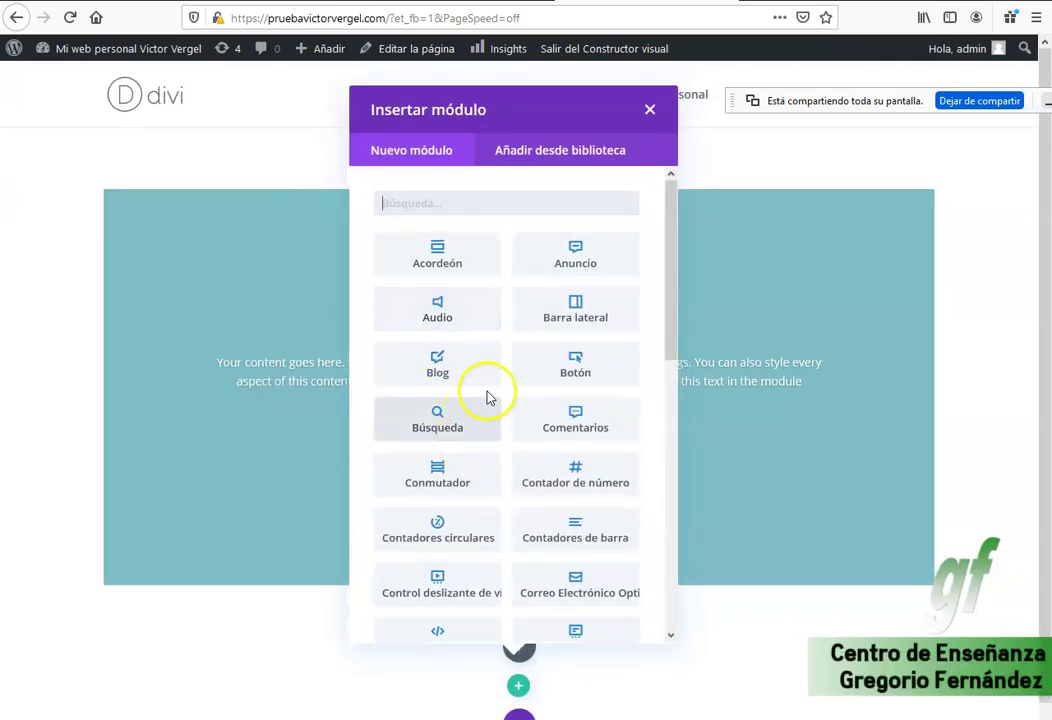
{"action": "scroll", "coordinate": [570, 399], "scroll_direction": "down", "scroll_amount": 2}
{"action": "scroll", "coordinate": [570, 399], "scroll_direction": "down", "scroll_amount": 3}
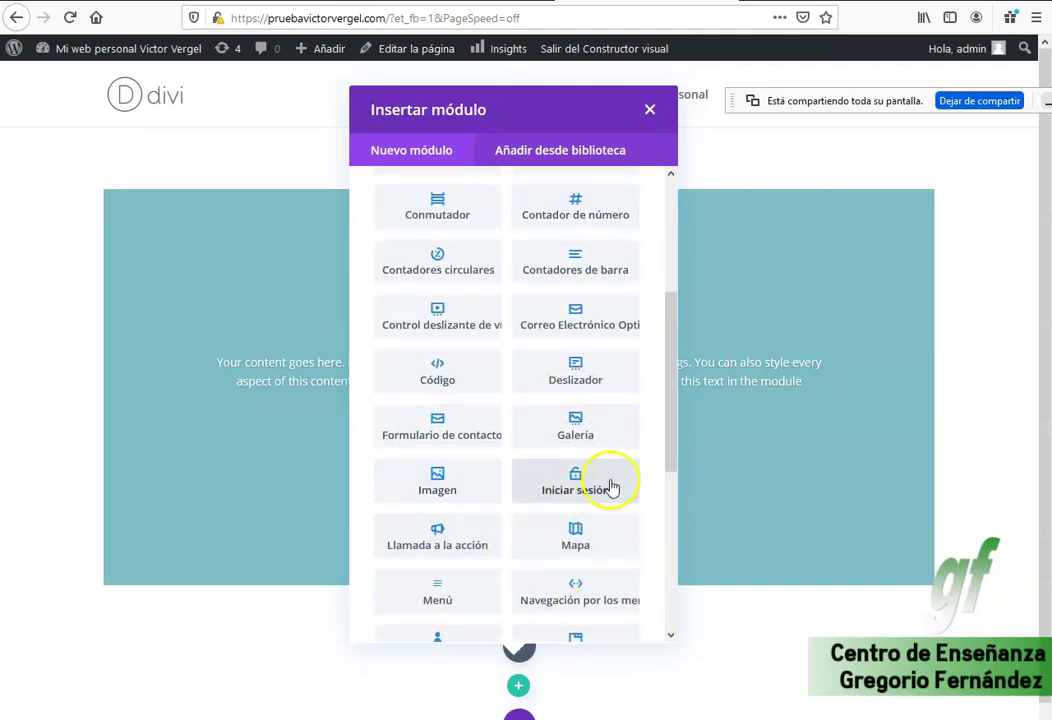
{"action": "scroll", "coordinate": [610, 487], "scroll_direction": "down", "scroll_amount": 3}
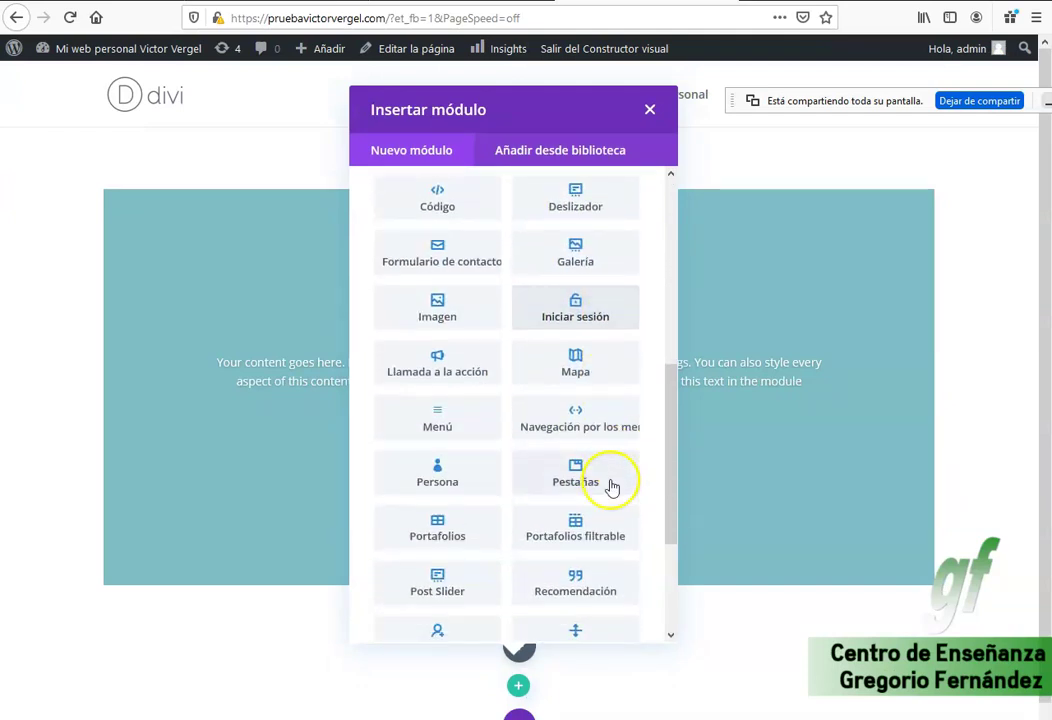
{"action": "left_click", "coordinate": [443, 526]}
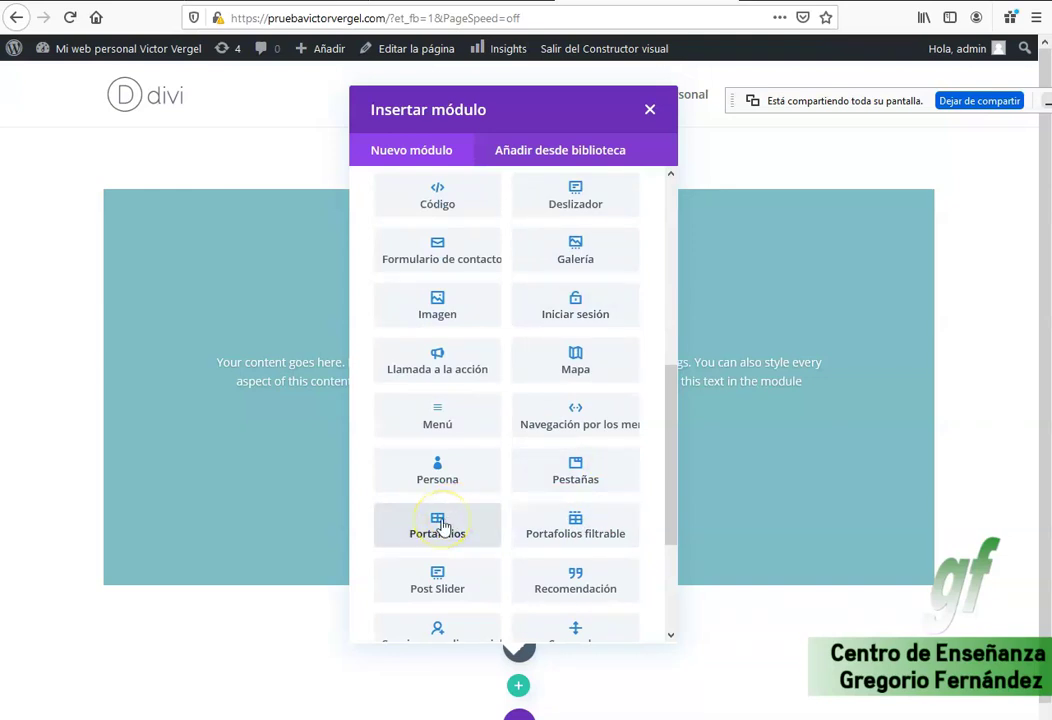
{"action": "left_click", "coordinate": [443, 526]}
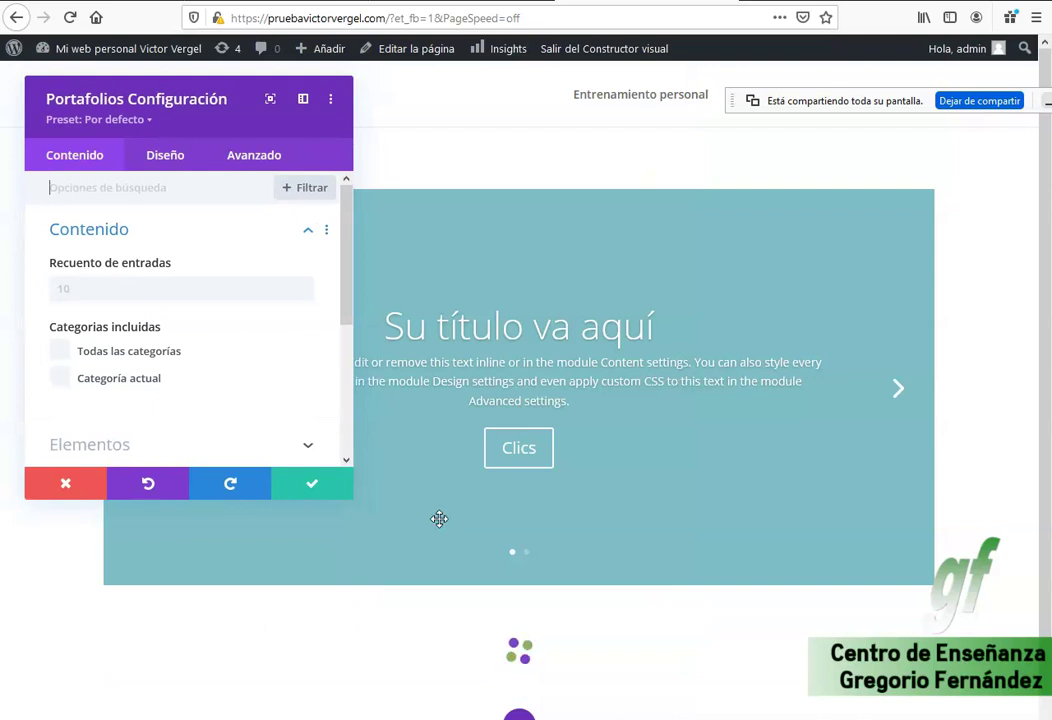
Save the Portafolios settings and retry the page save after the error.
{"action": "left_click", "coordinate": [312, 485]}
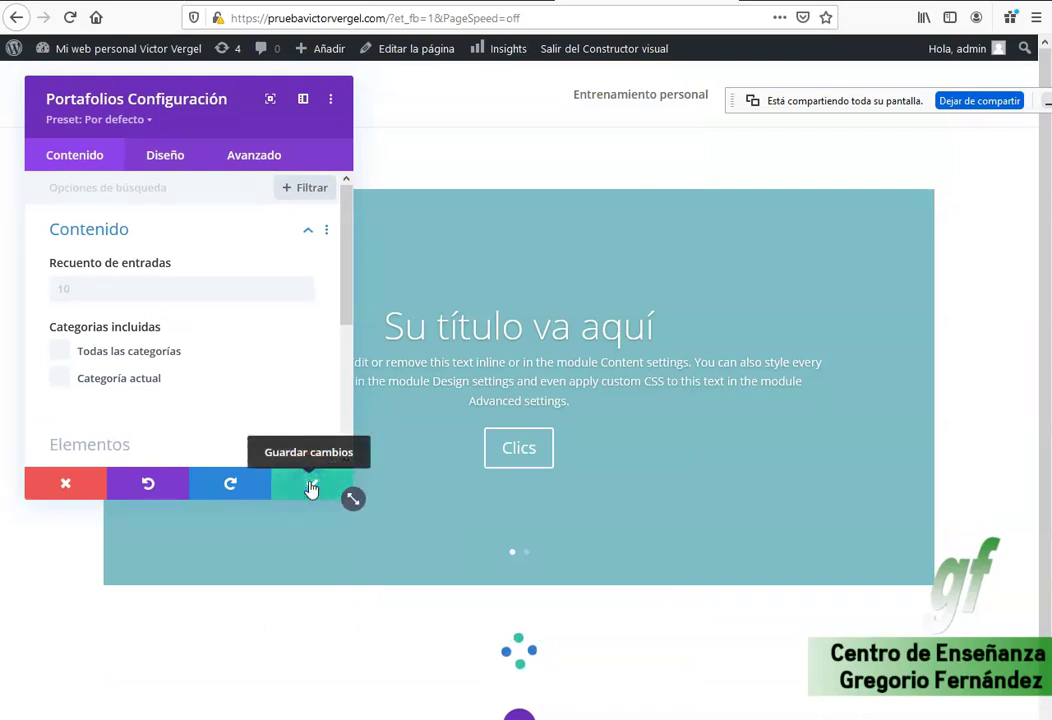
{"action": "left_click", "coordinate": [314, 488]}
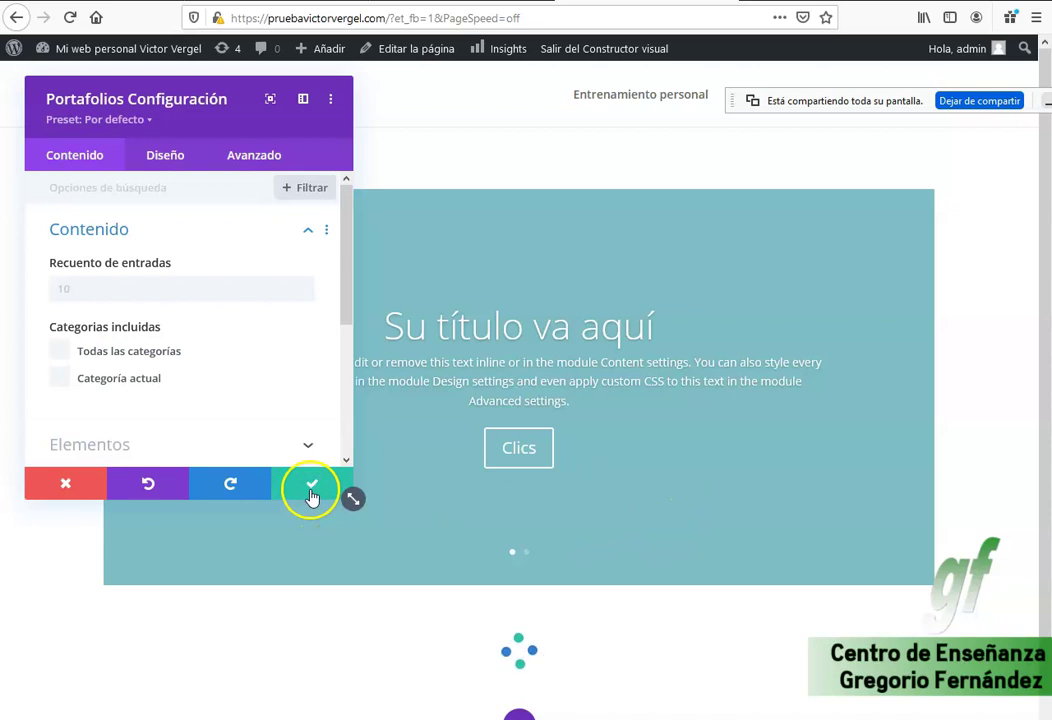
{"action": "left_click", "coordinate": [519, 716]}
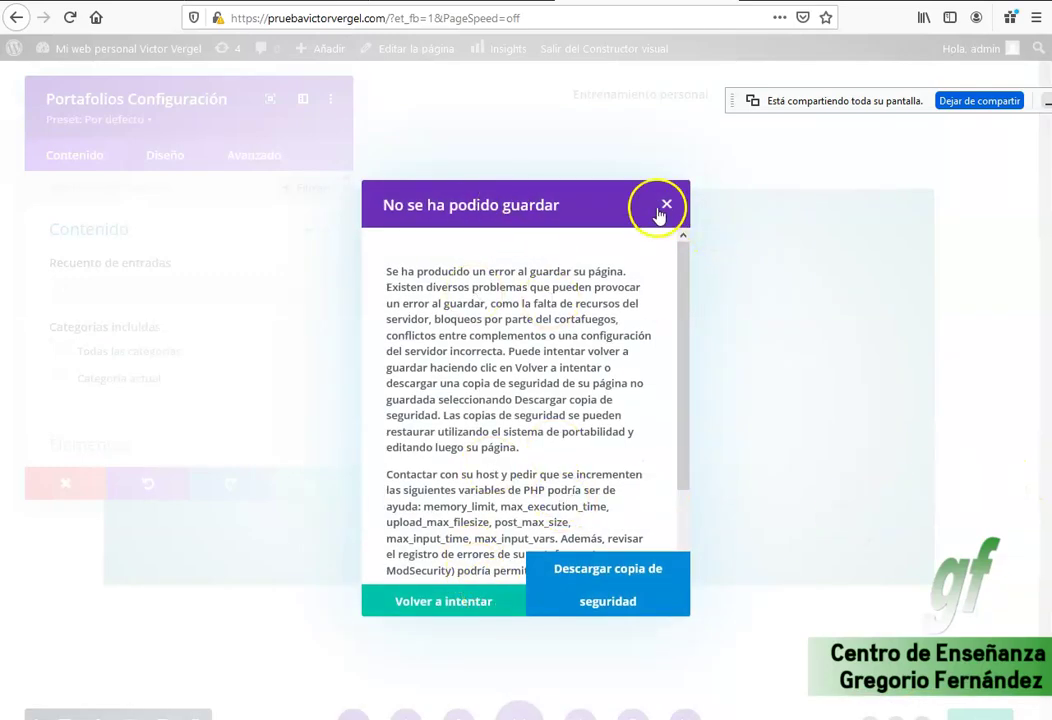
{"action": "left_click", "coordinate": [458, 610]}
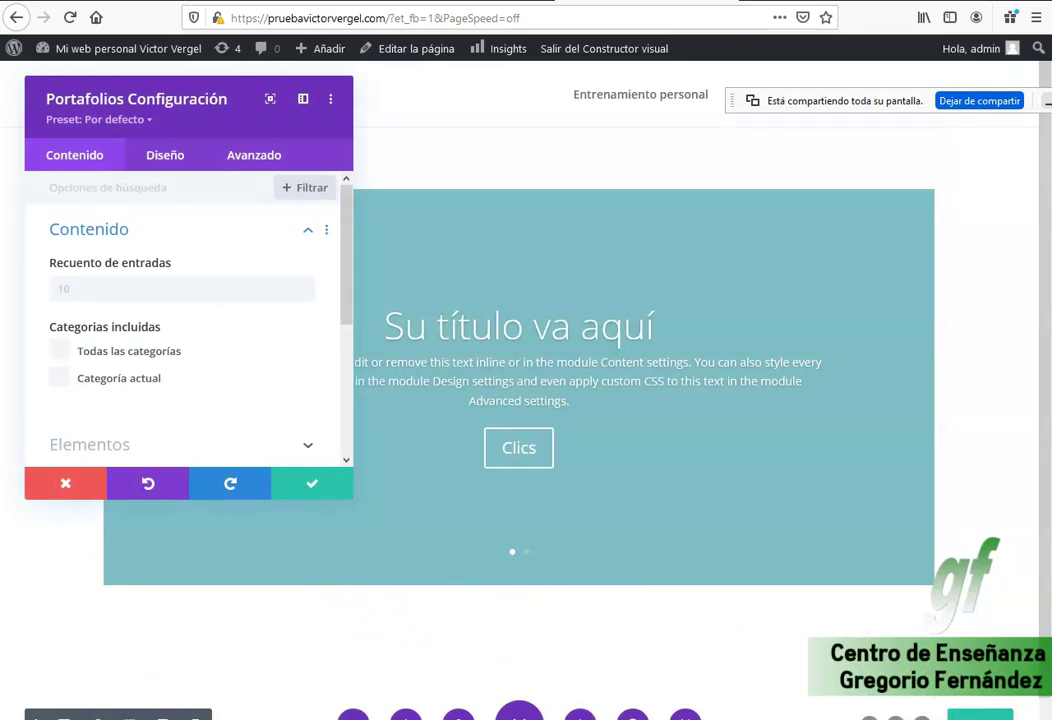
Close the Portafolios settings and move the empty row directly below the slider.
{"action": "left_click", "coordinate": [312, 484]}
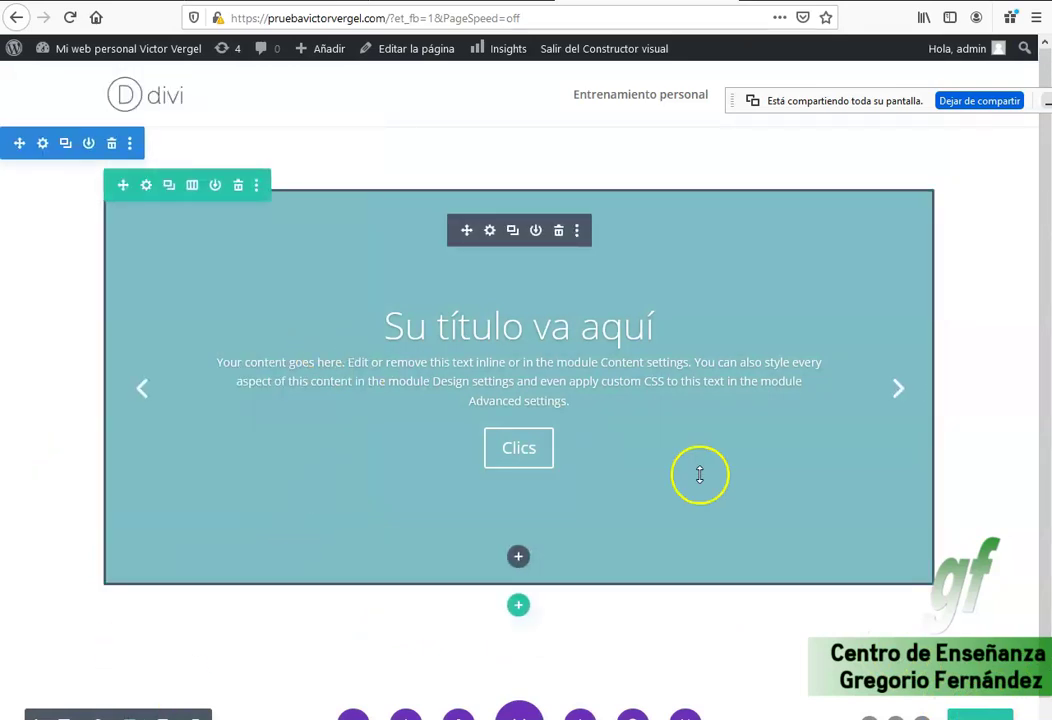
{"action": "left_click_drag", "start_coordinate": [569, 598], "coordinate": [446, 625]}
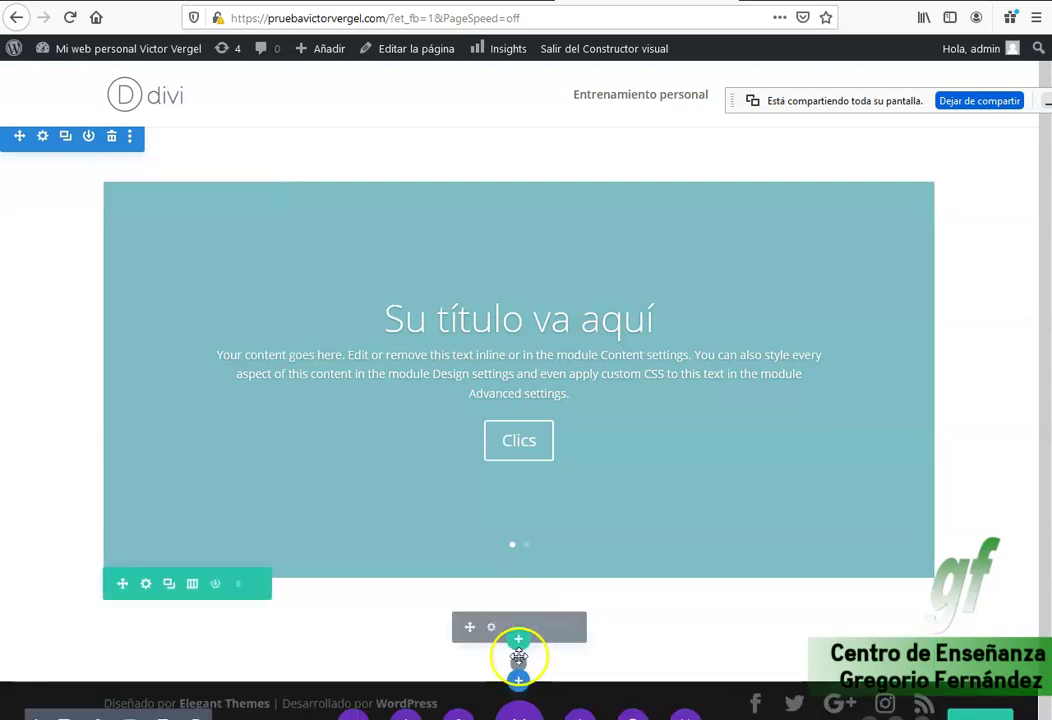
{"action": "left_click_drag", "start_coordinate": [519, 602], "coordinate": [524, 645]}
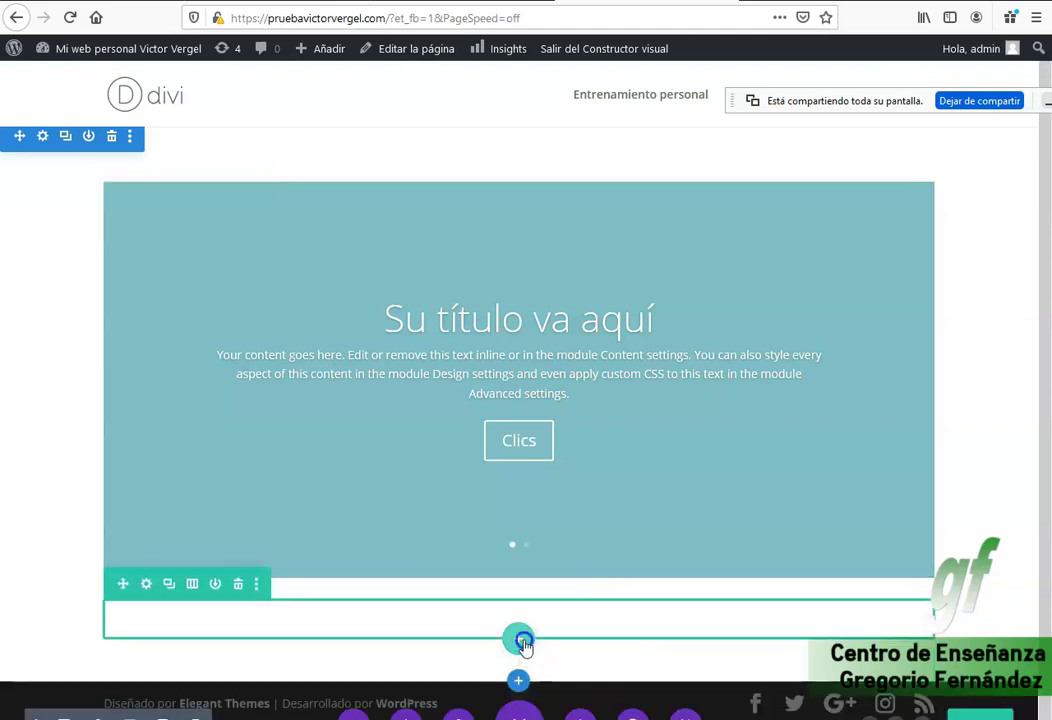
Give the new row a single column holding a saved Recomendación testimonial module.
{"action": "left_click", "coordinate": [520, 641]}
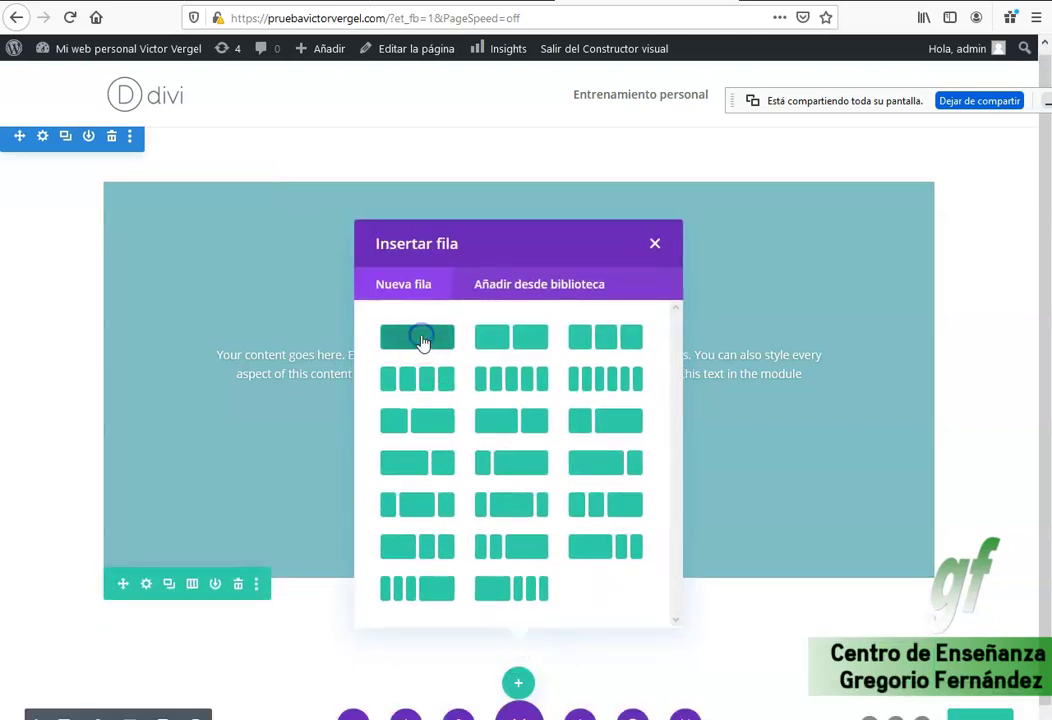
{"action": "left_click", "coordinate": [422, 342]}
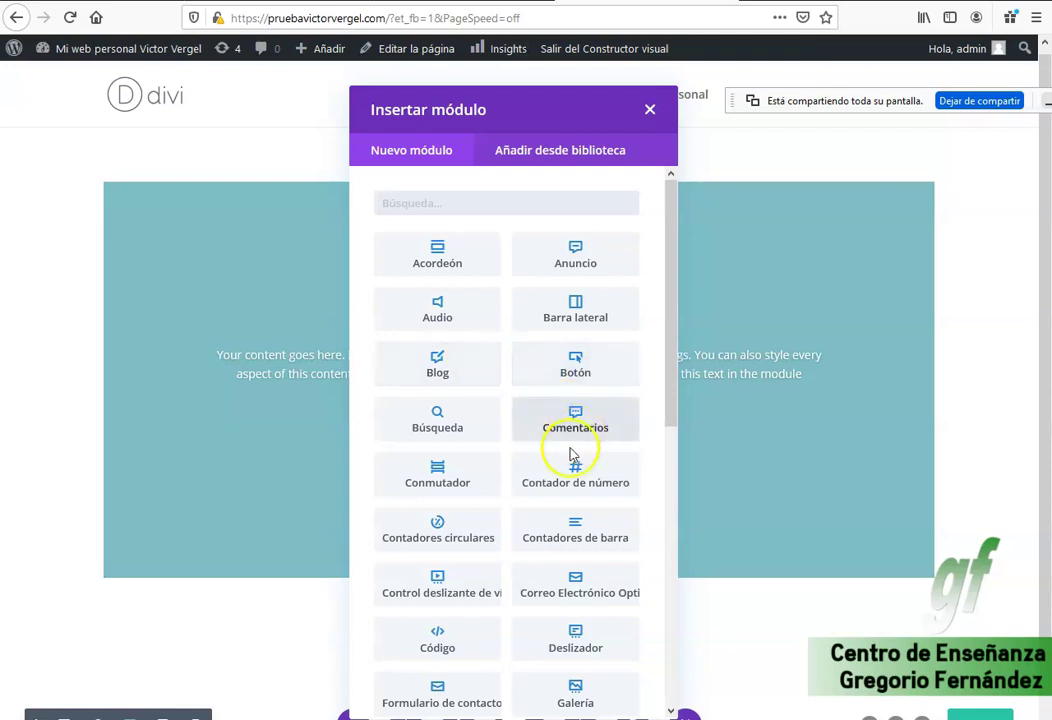
{"action": "left_click_drag", "start_coordinate": [674, 414], "coordinate": [668, 604]}
{"action": "left_click", "coordinate": [575, 625]}
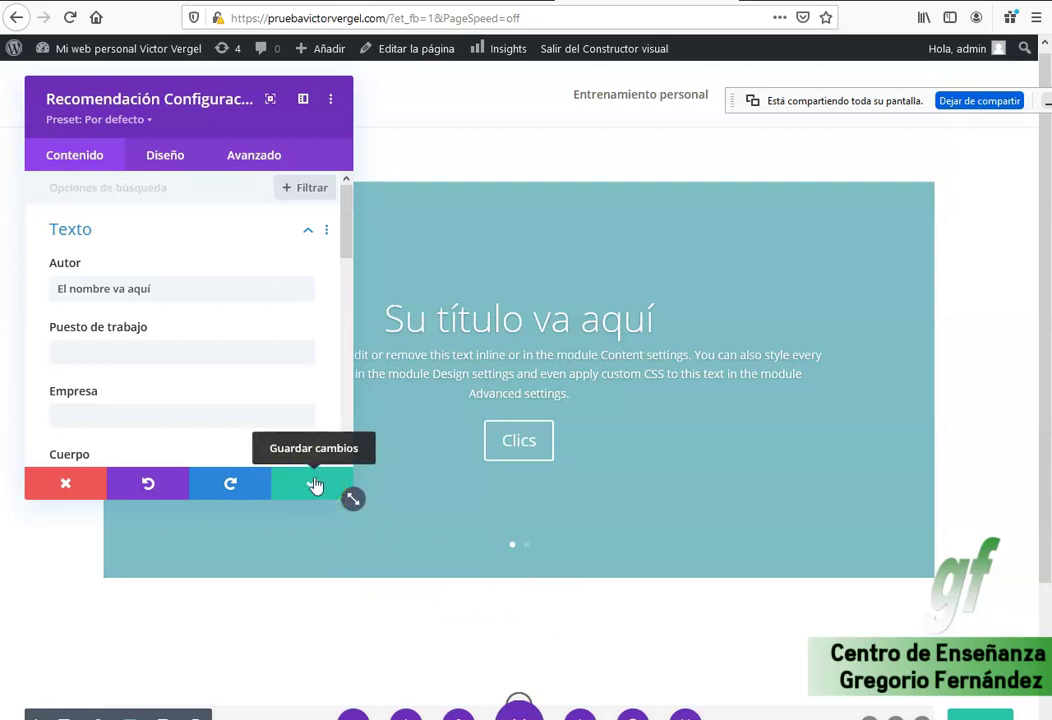
{"action": "left_click", "coordinate": [314, 485]}
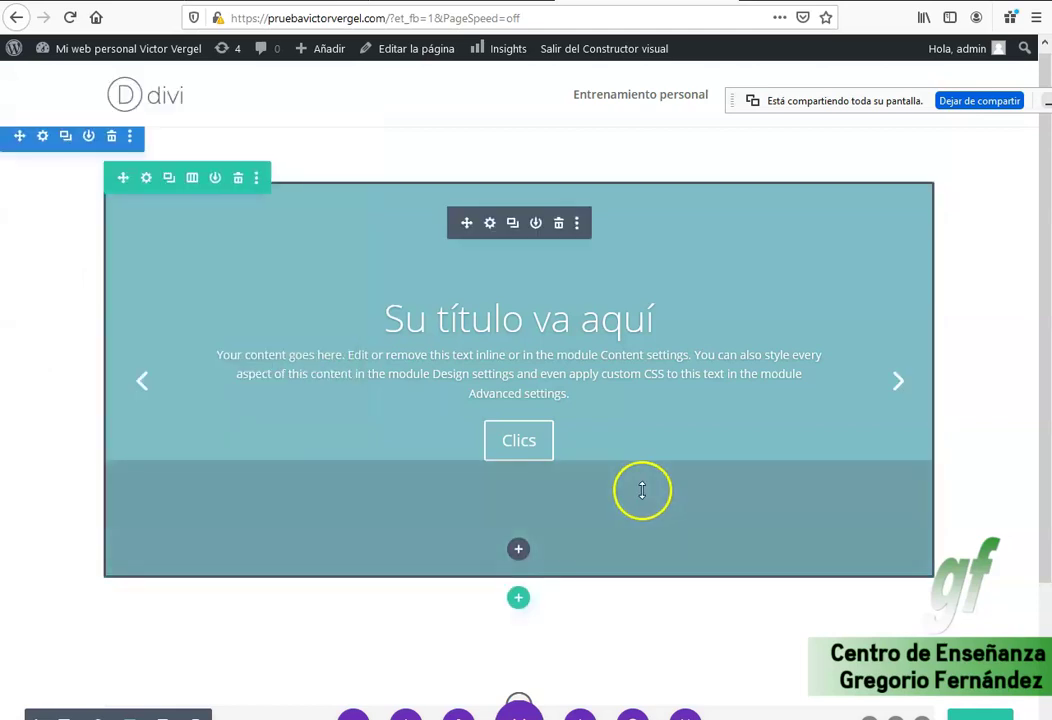
Bring up the slider's Divi context menu and choose Go To Layer to show the Layers panel.
{"action": "scroll", "coordinate": [600, 506], "scroll_direction": "down", "scroll_amount": 3}
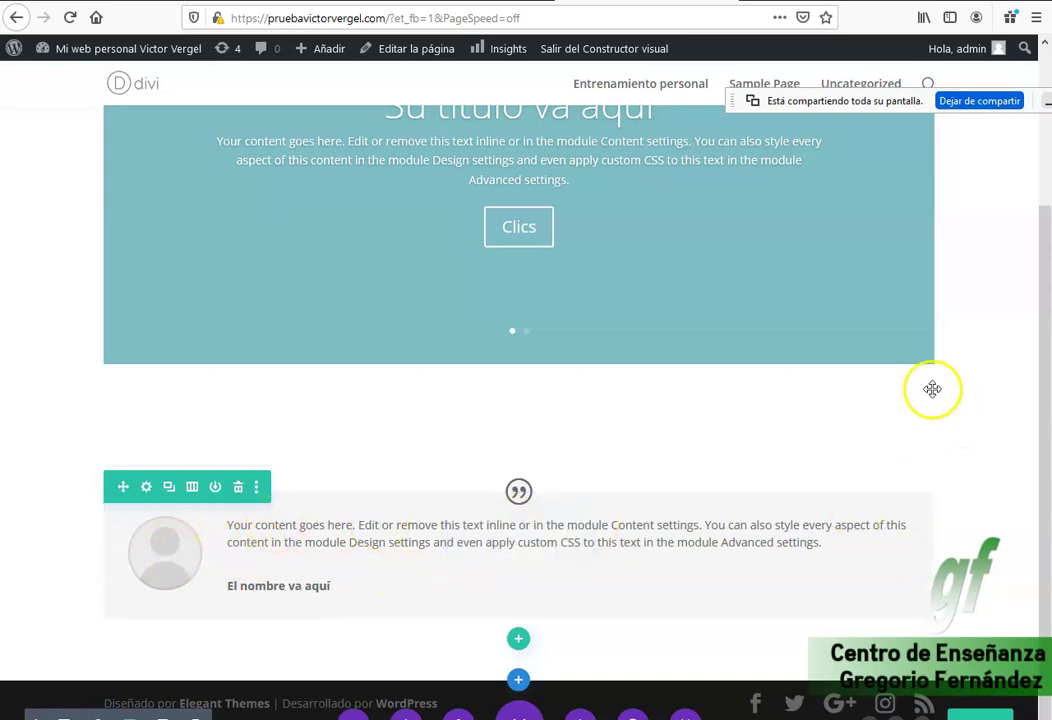
{"action": "scroll", "coordinate": [963, 703], "scroll_direction": "up", "scroll_amount": 1}
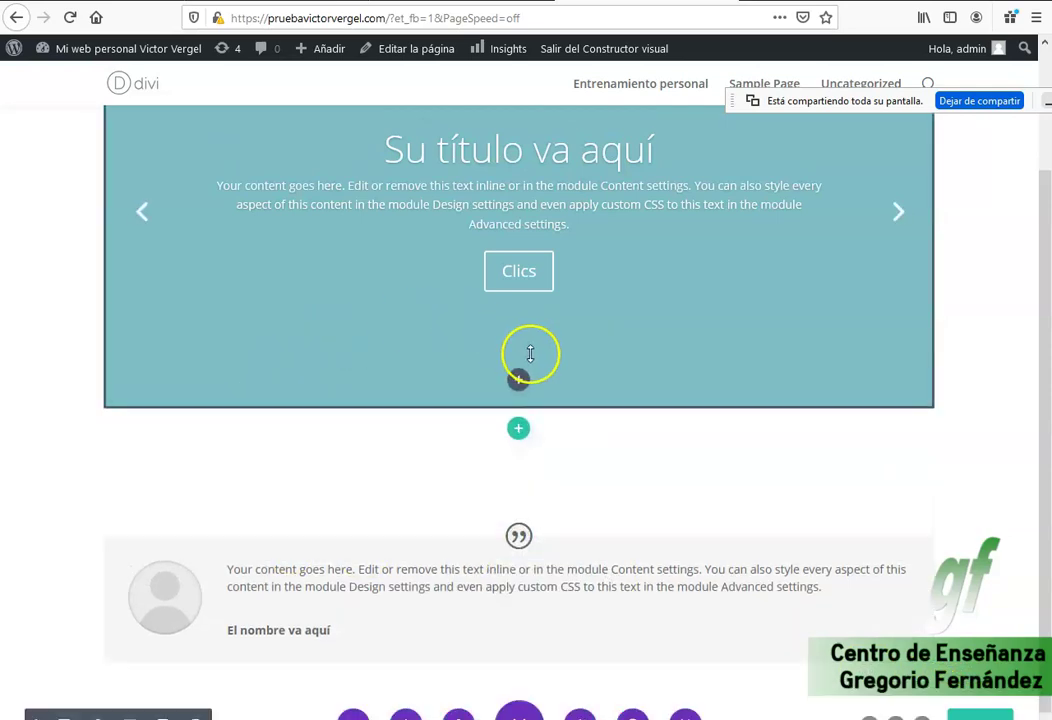
{"action": "right_click", "coordinate": [370, 344]}
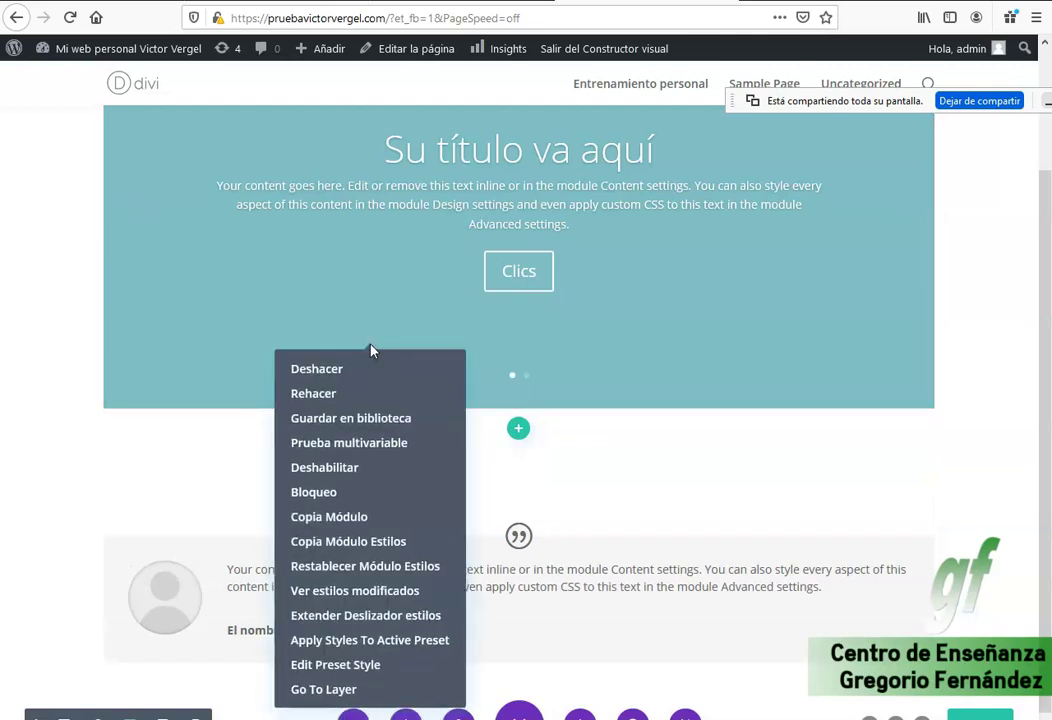
{"action": "right_click", "coordinate": [400, 290]}
{"action": "right_click", "coordinate": [233, 360]}
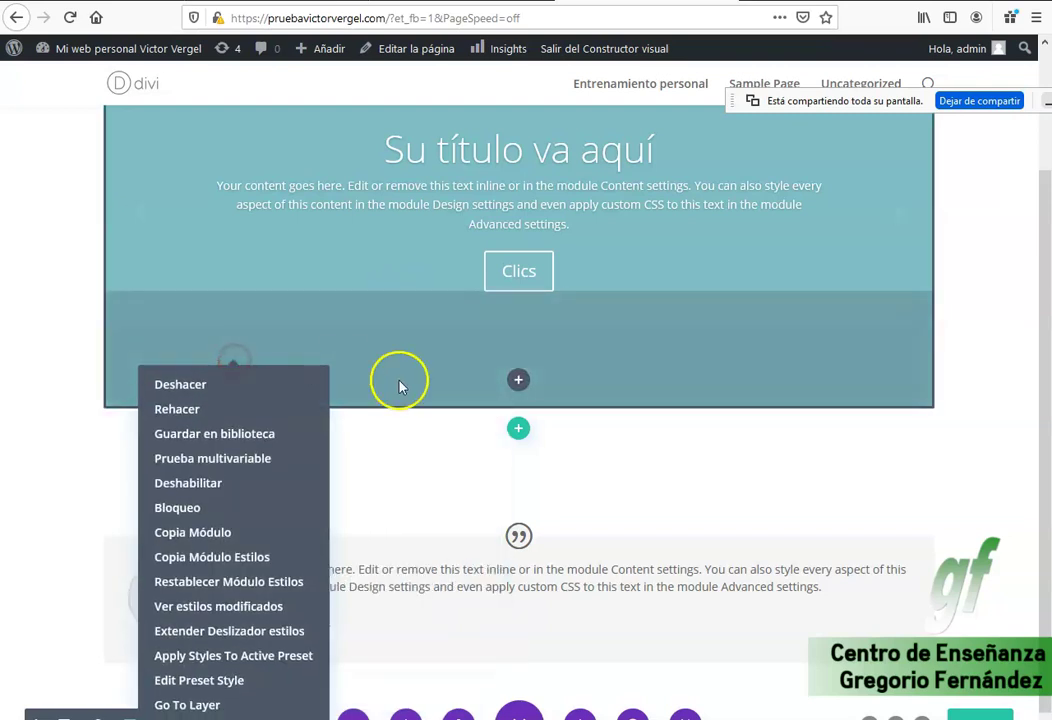
{"action": "right_click", "coordinate": [423, 446]}
{"action": "right_click", "coordinate": [272, 458]}
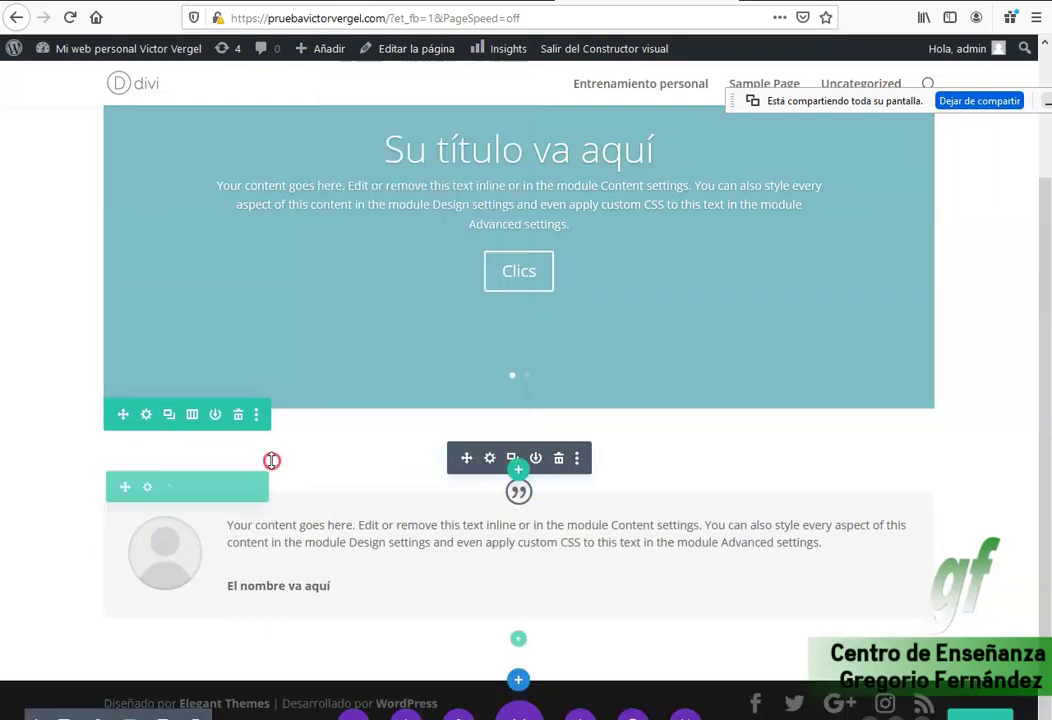
{"action": "right_click", "coordinate": [477, 371]}
{"action": "right_click", "coordinate": [668, 334]}
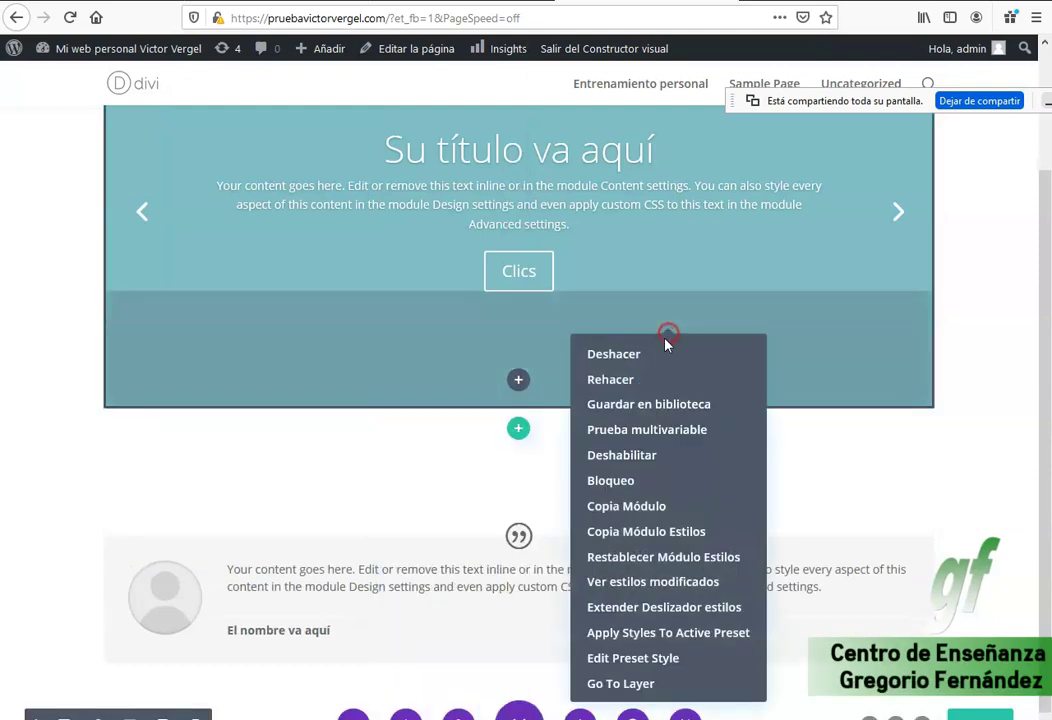
{"action": "right_click", "coordinate": [404, 380]}
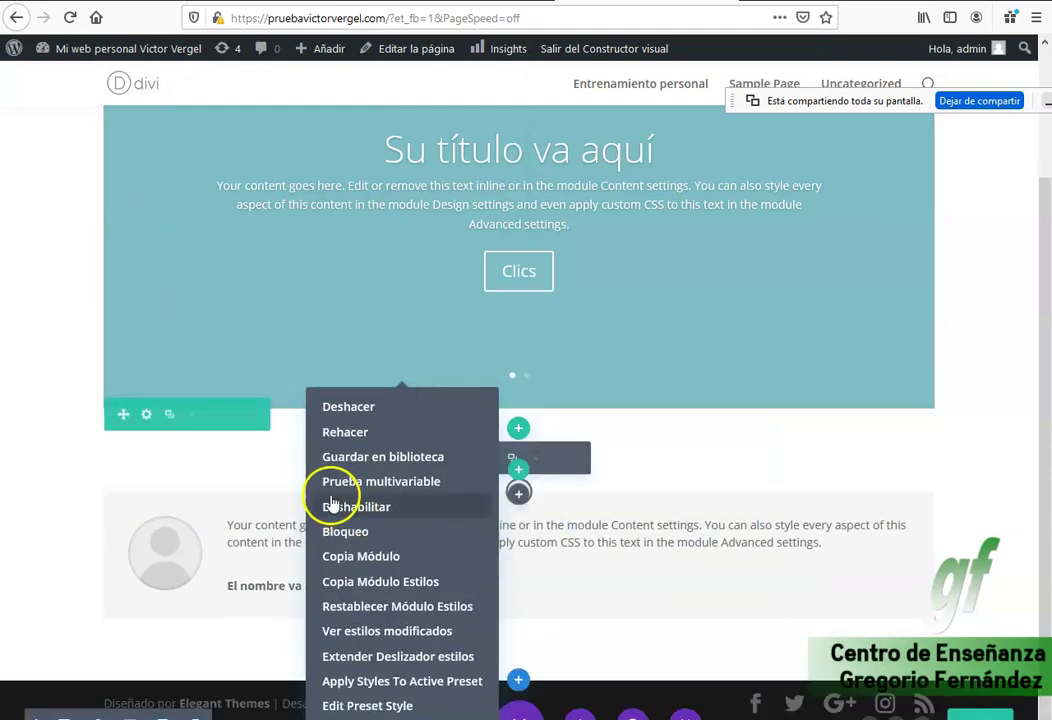
{"action": "right_click", "coordinate": [190, 333]}
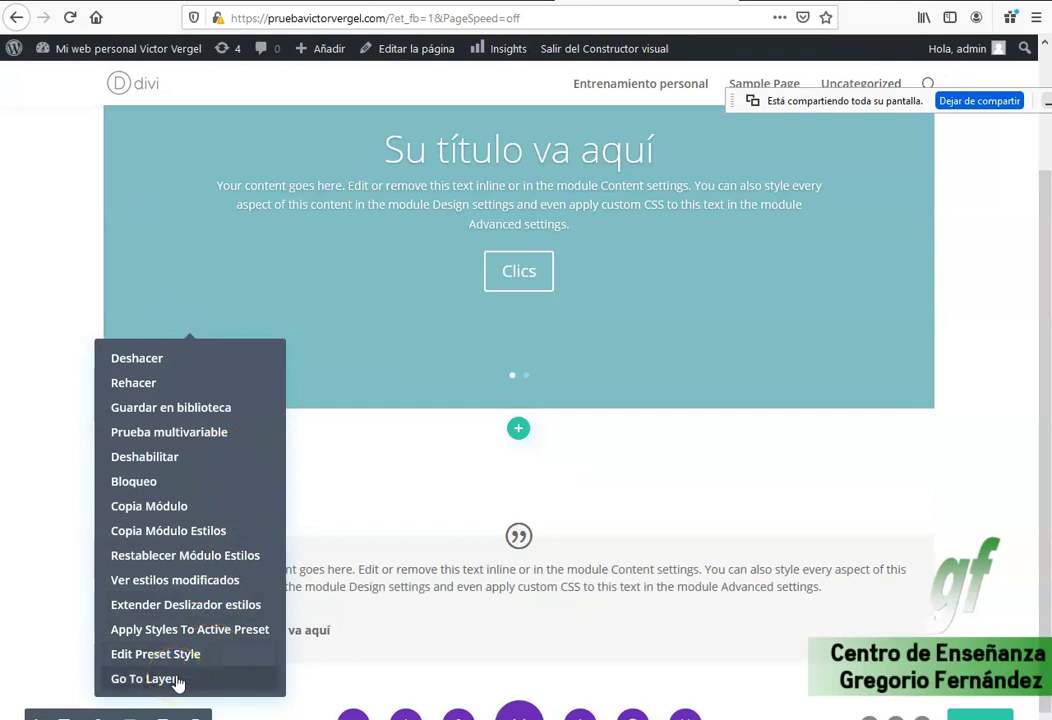
{"action": "left_click", "coordinate": [145, 679]}
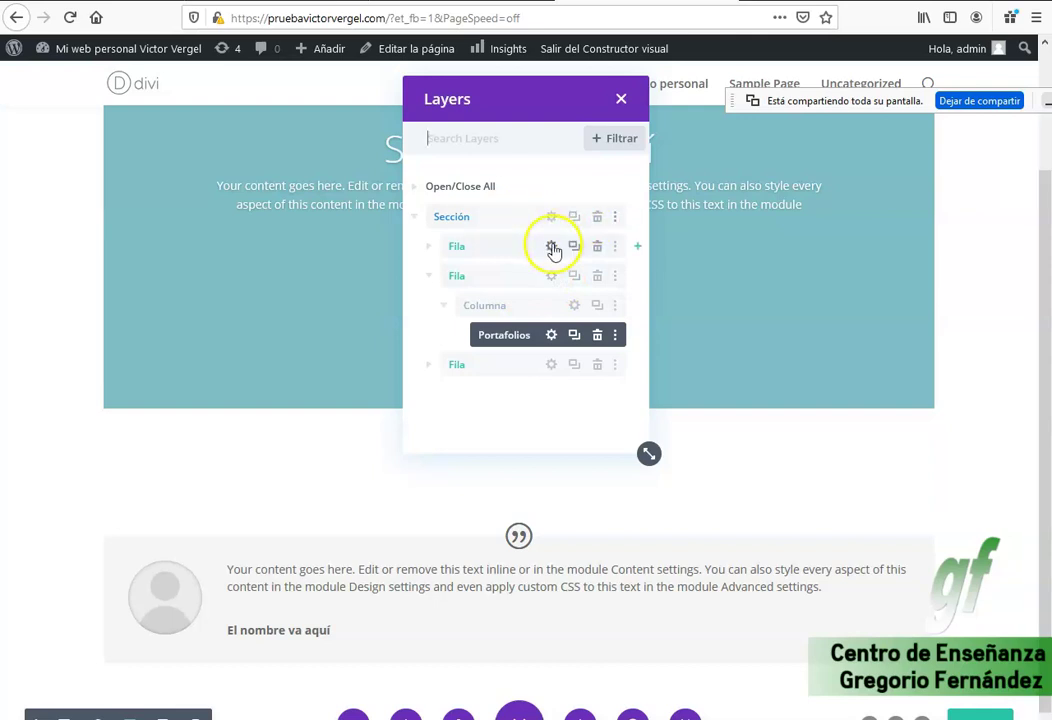
Inspect all three Fila rows' settings without changes, then select the first Fila in Layers.
{"action": "left_click", "coordinate": [550, 250]}
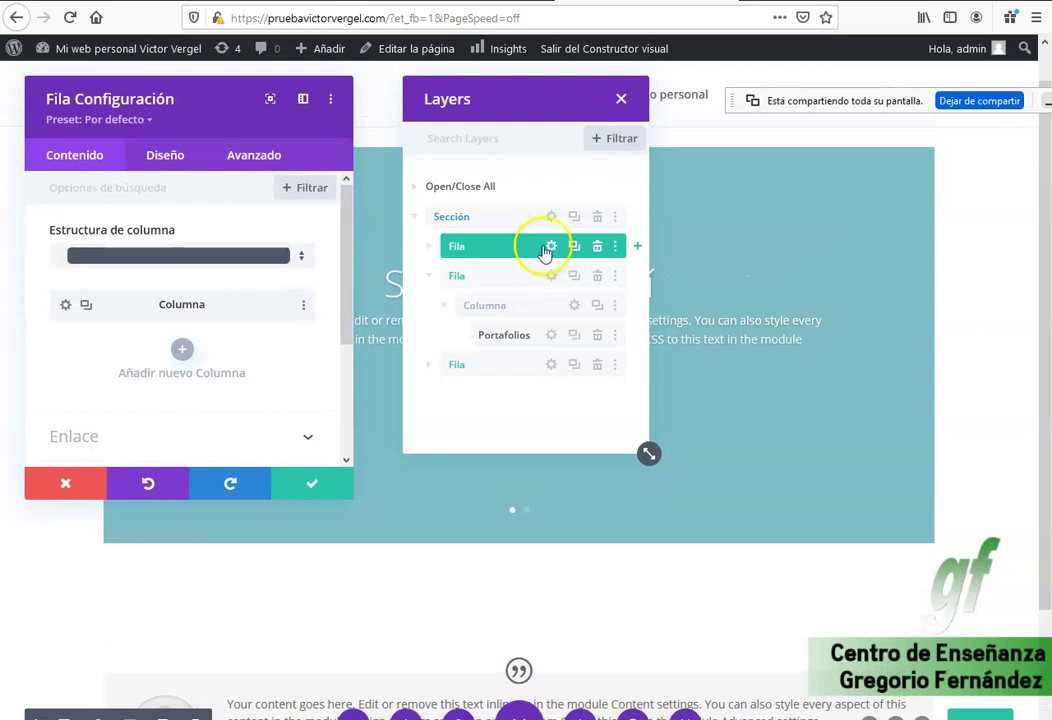
{"action": "left_click", "coordinate": [65, 484]}
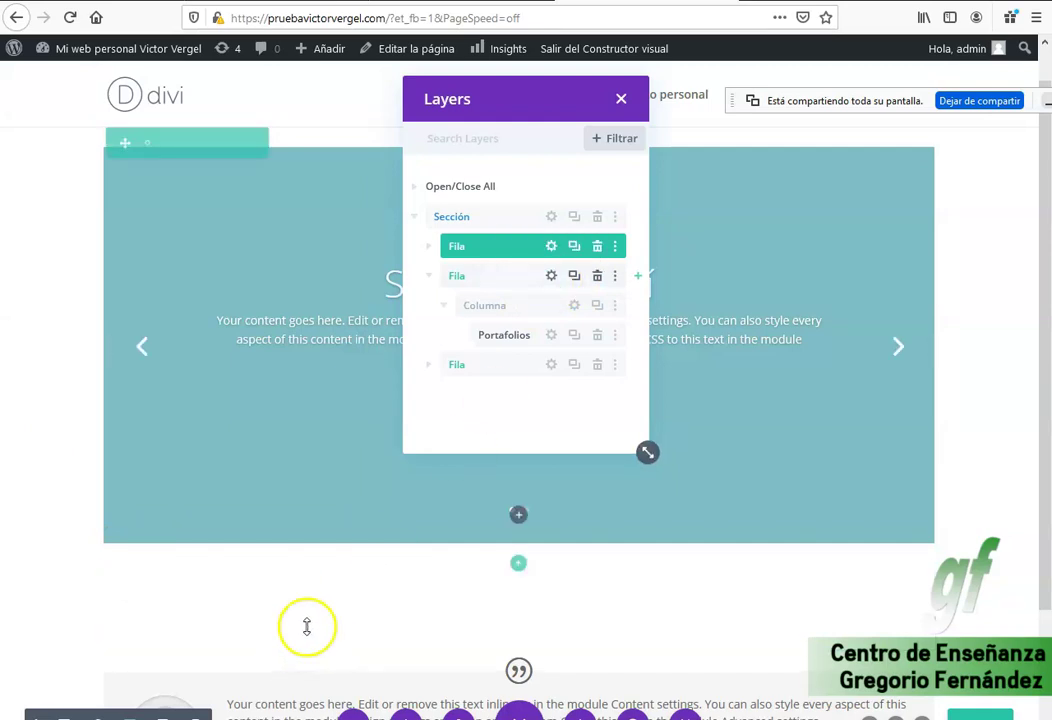
{"action": "left_click", "coordinate": [552, 279]}
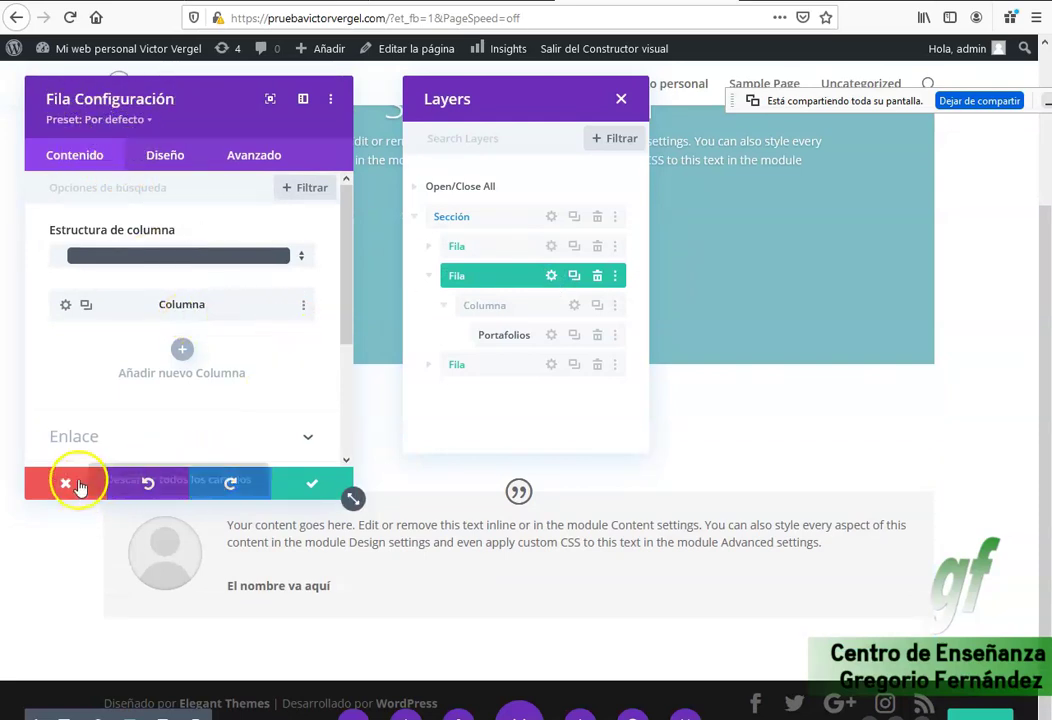
{"action": "left_click", "coordinate": [68, 485]}
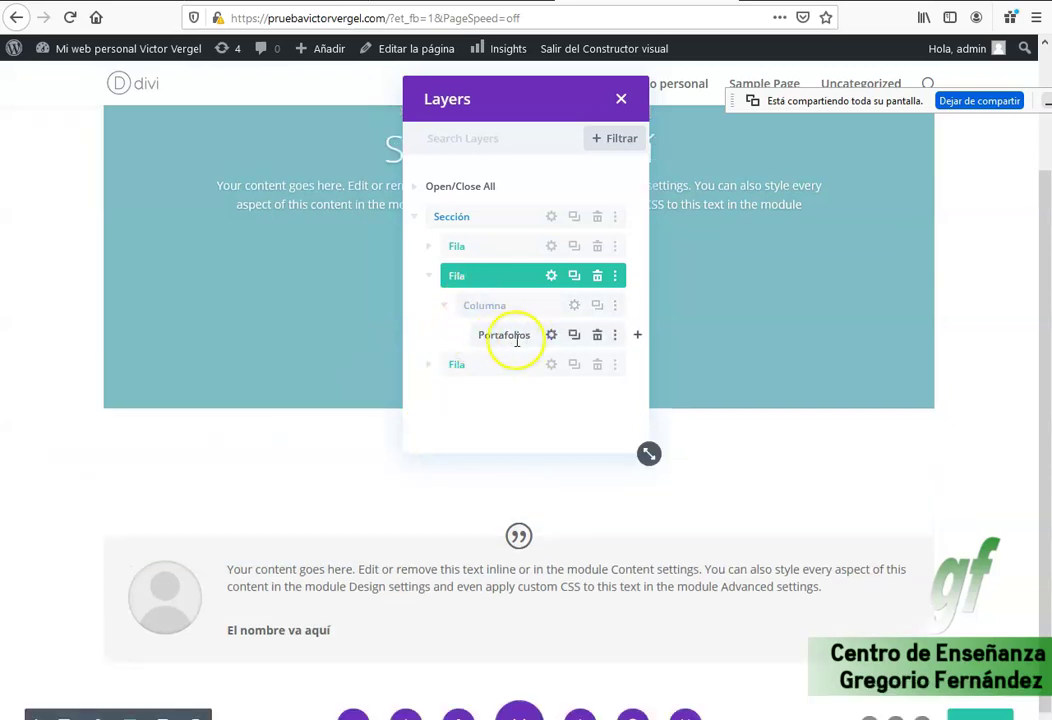
{"action": "left_click", "coordinate": [553, 367]}
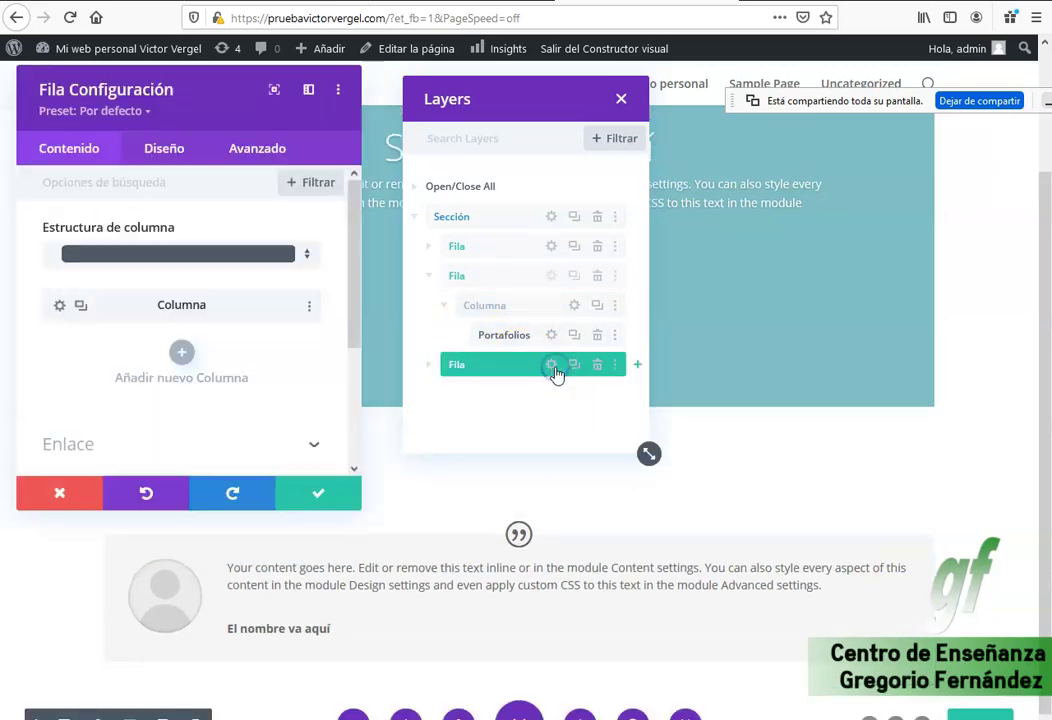
{"action": "left_click", "coordinate": [63, 483]}
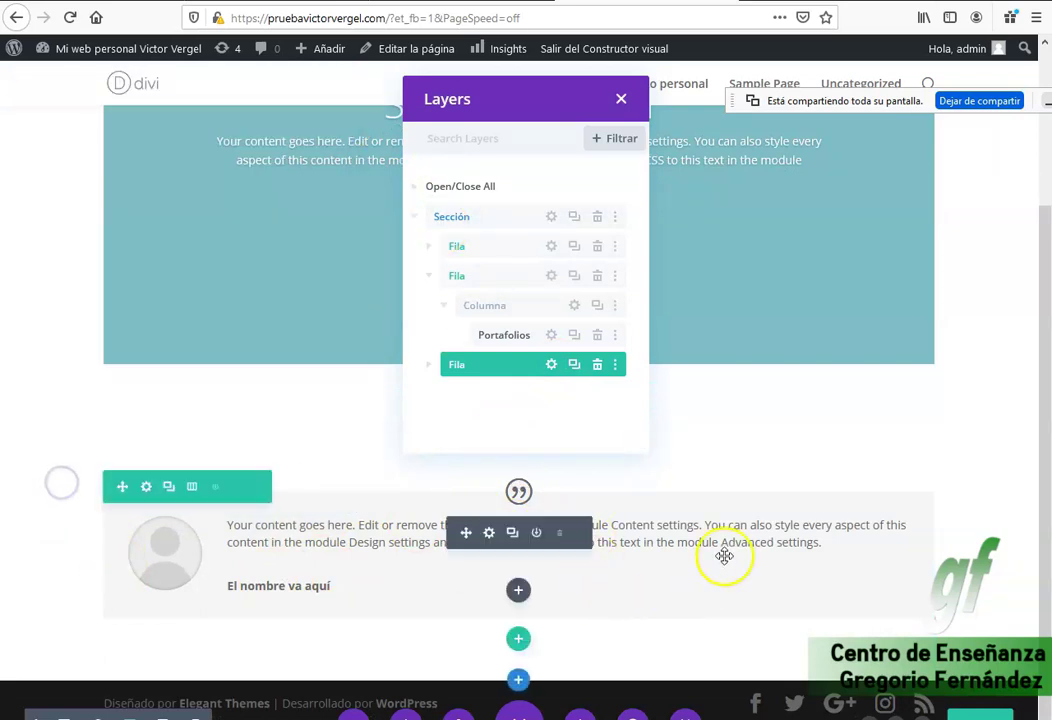
{"action": "scroll", "coordinate": [726, 556], "scroll_direction": "up", "scroll_amount": 1}
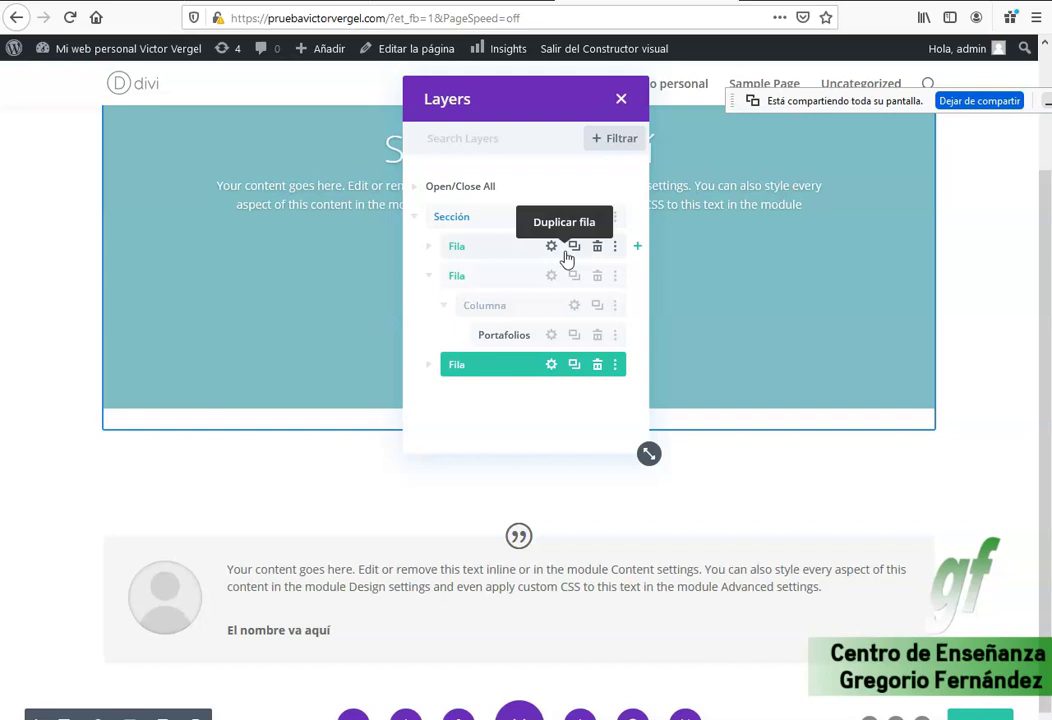
{"action": "left_click", "coordinate": [446, 241]}
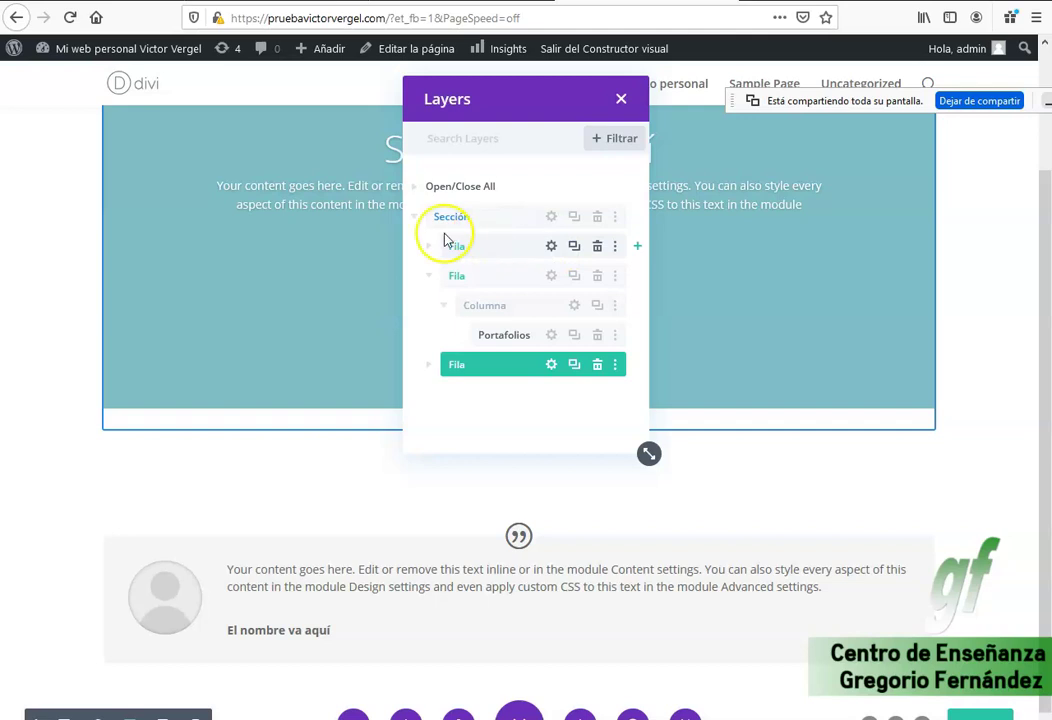
{"action": "left_click_drag", "start_coordinate": [446, 241], "coordinate": [456, 244]}
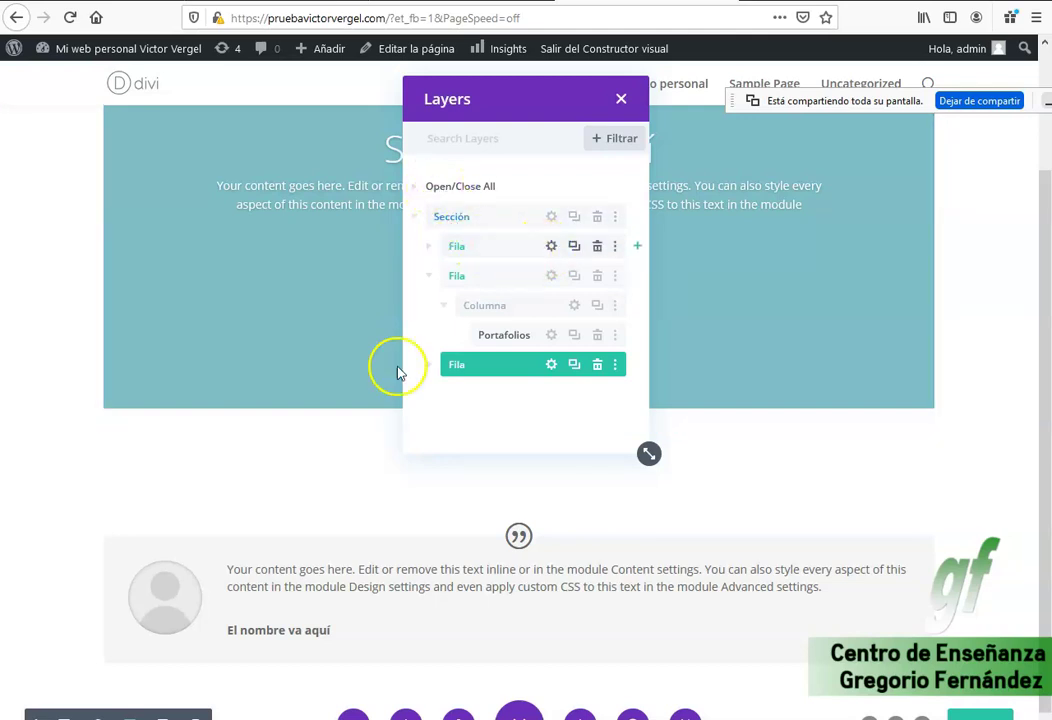
{"action": "left_click", "coordinate": [429, 245]}
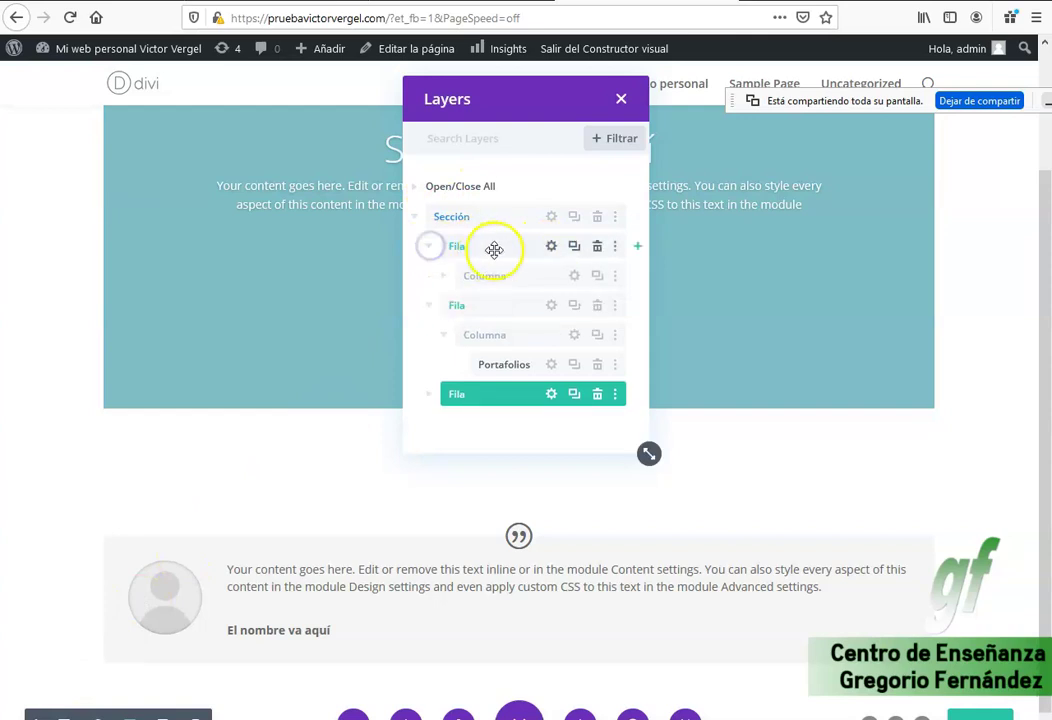
{"action": "left_click", "coordinate": [443, 275]}
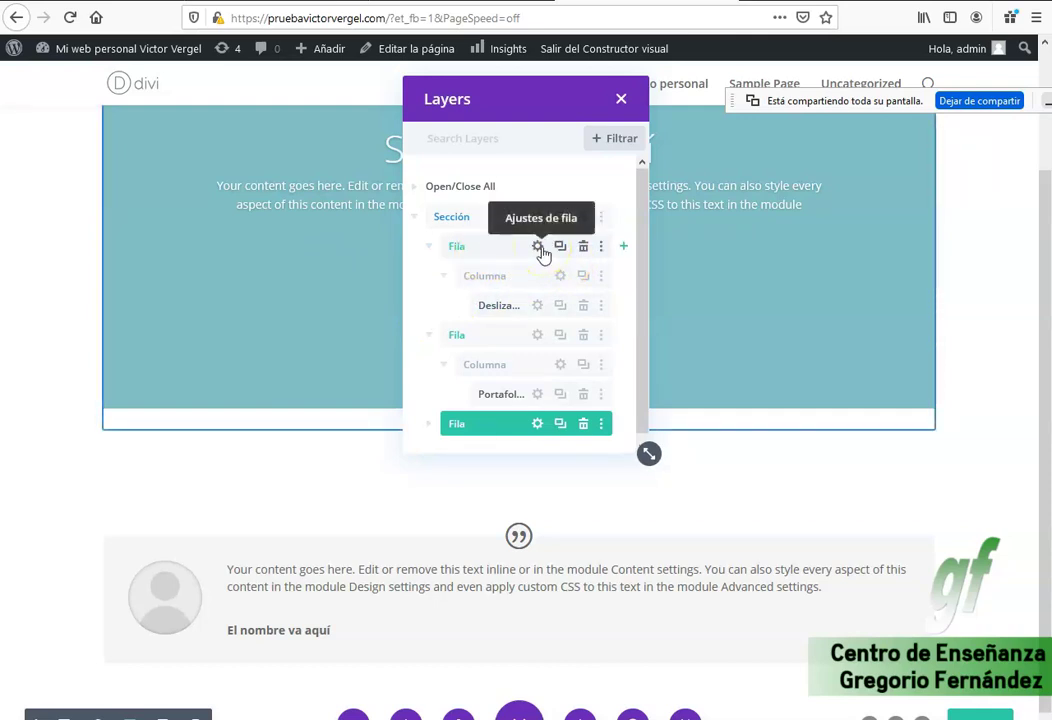
{"action": "left_click", "coordinate": [540, 247]}
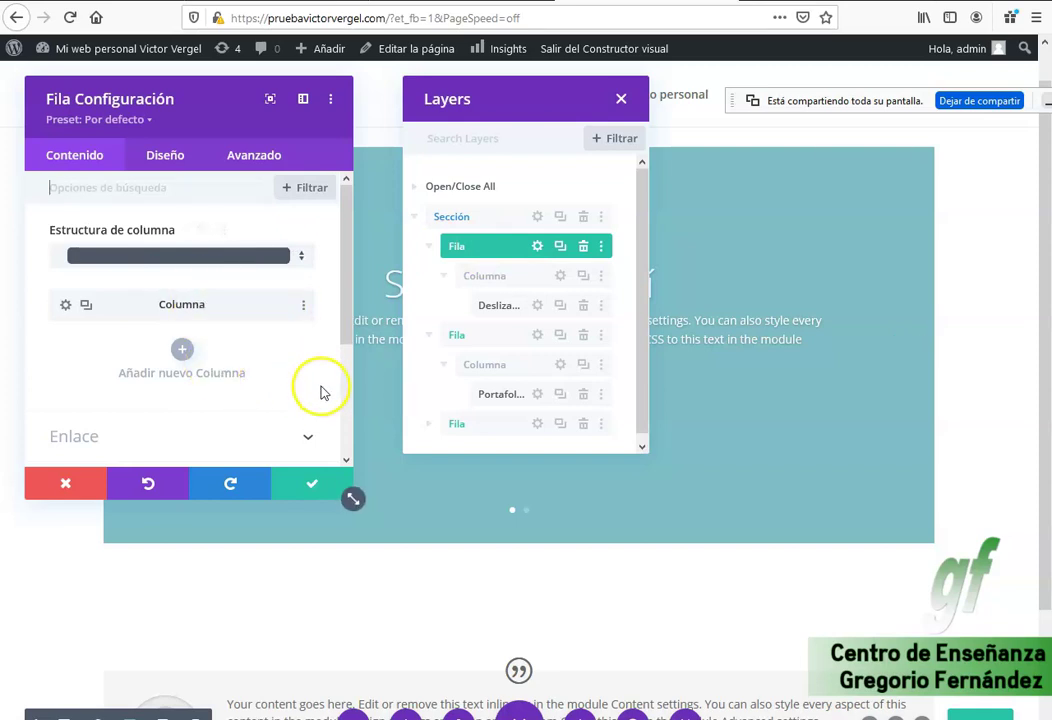
Check the Fondo background options of the first Fila and its Columna.
{"action": "scroll", "coordinate": [322, 390], "scroll_direction": "down", "scroll_amount": 3}
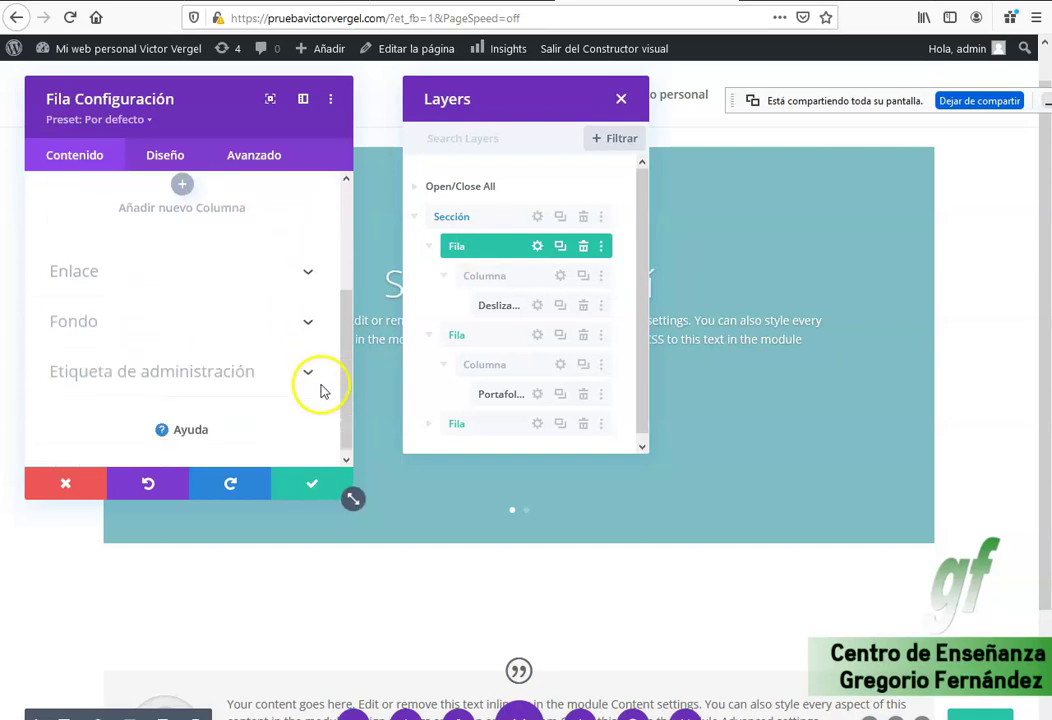
{"action": "left_click", "coordinate": [308, 317]}
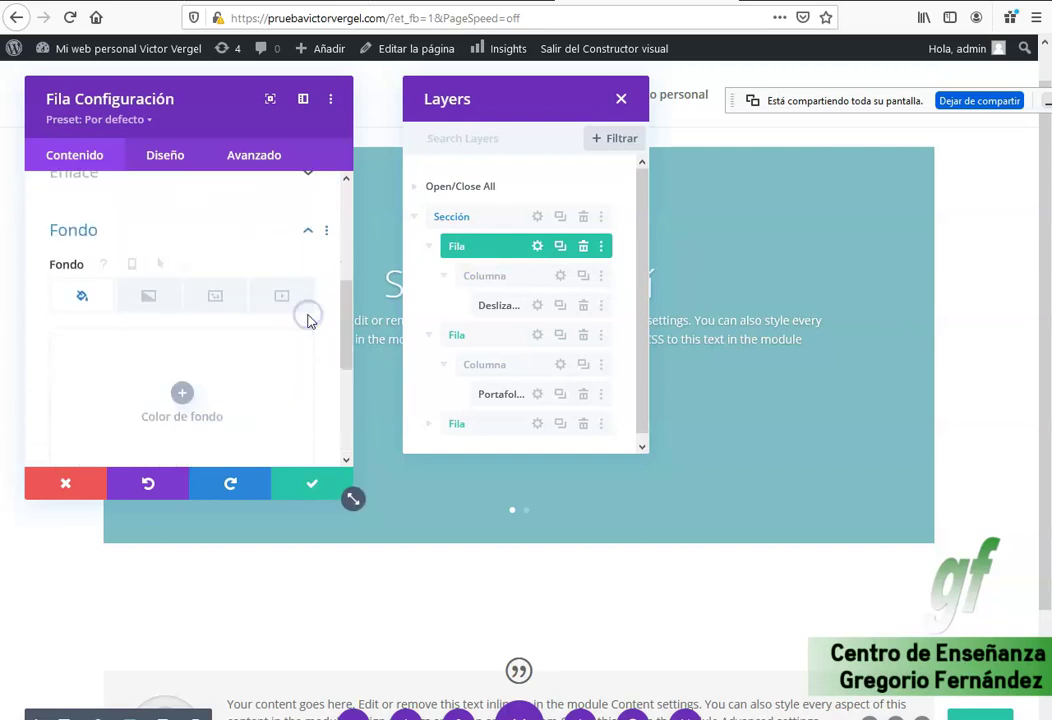
{"action": "left_click", "coordinate": [308, 231]}
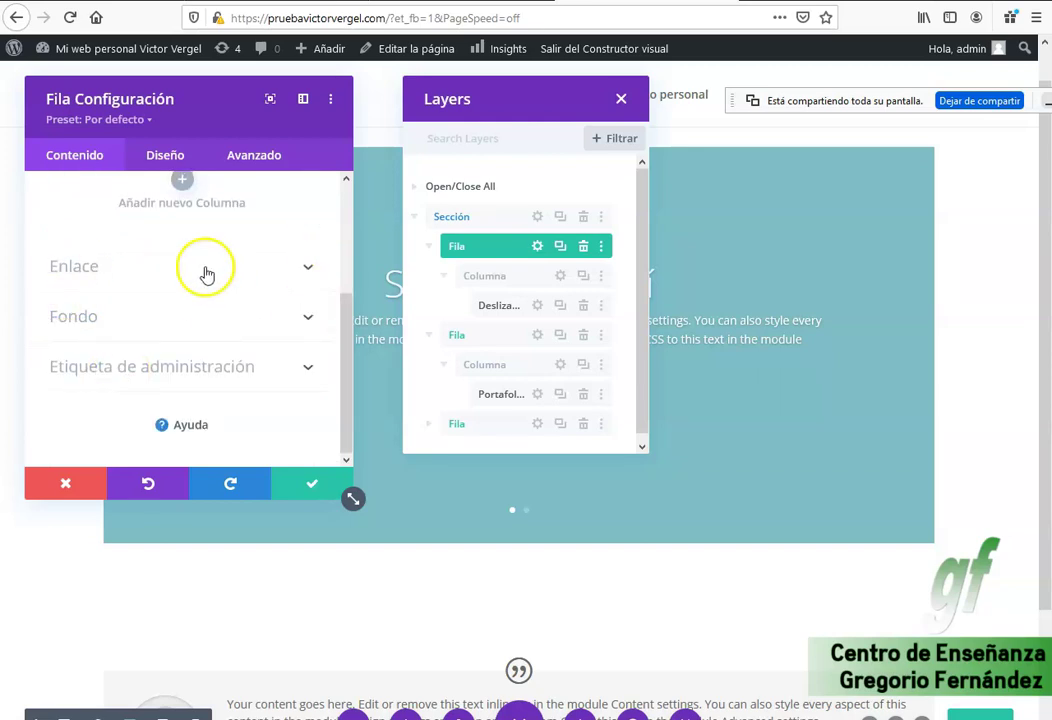
{"action": "scroll", "coordinate": [210, 302], "scroll_direction": "up", "scroll_amount": 3}
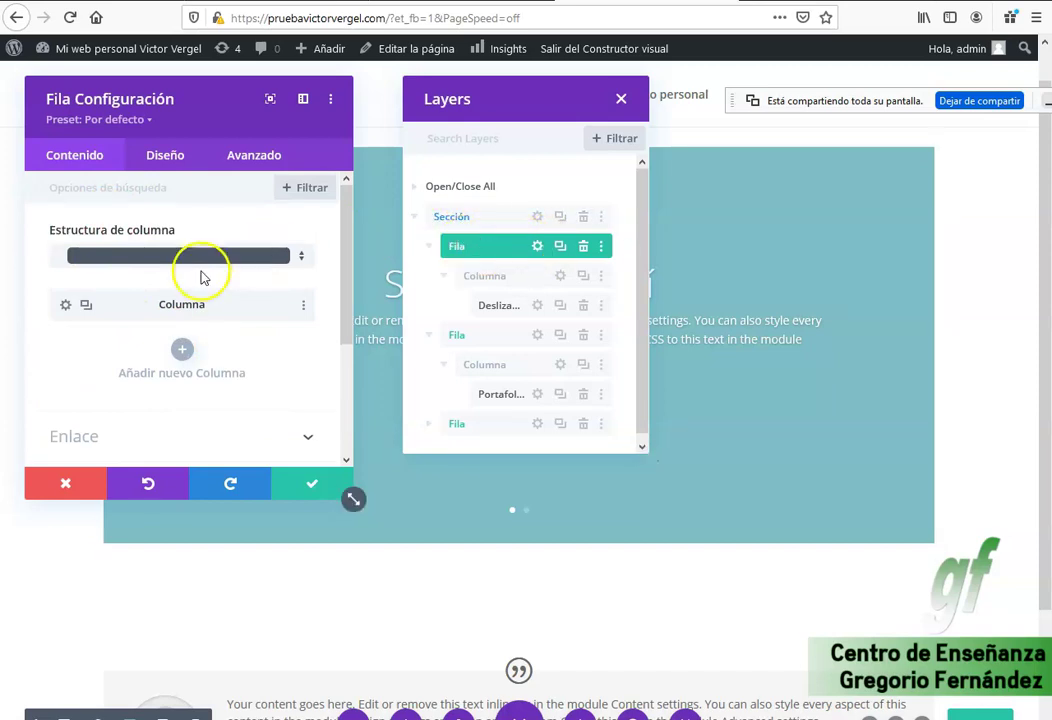
{"action": "scroll", "coordinate": [129, 305], "scroll_direction": "down", "scroll_amount": 3}
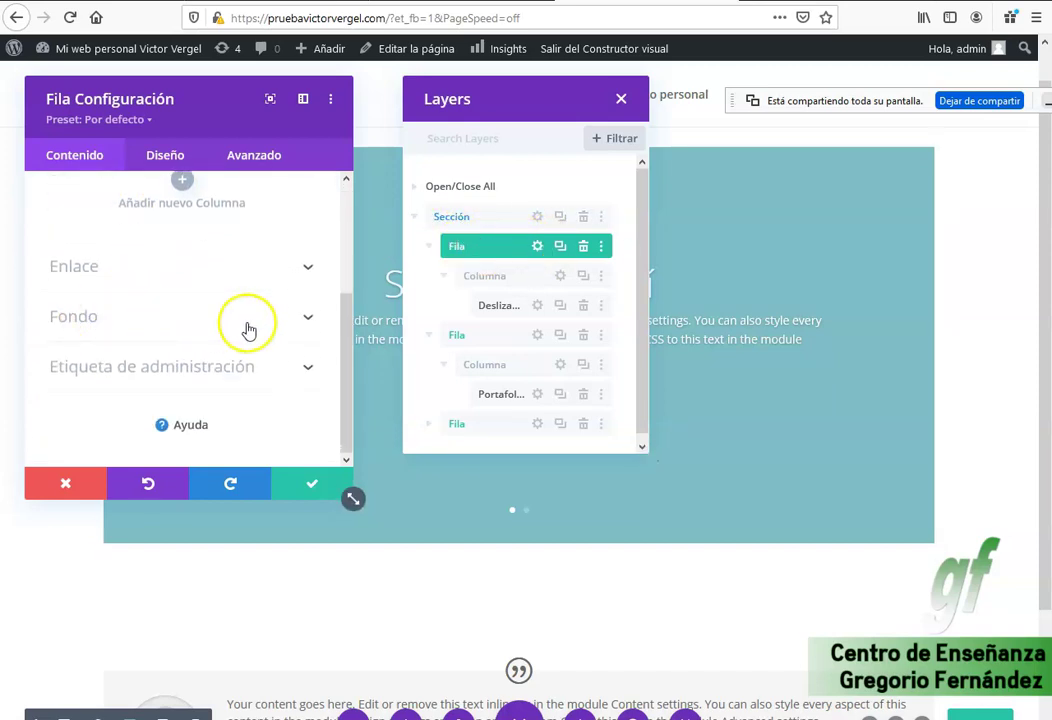
{"action": "scroll", "coordinate": [258, 289], "scroll_direction": "up", "scroll_amount": 3}
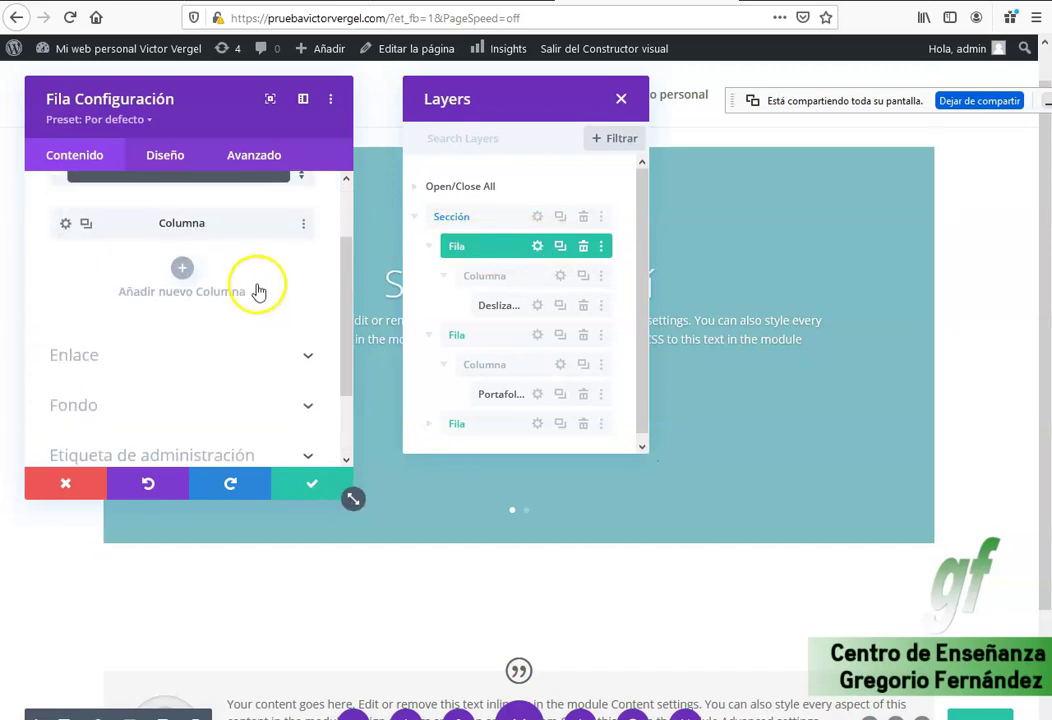
{"action": "left_click", "coordinate": [560, 278]}
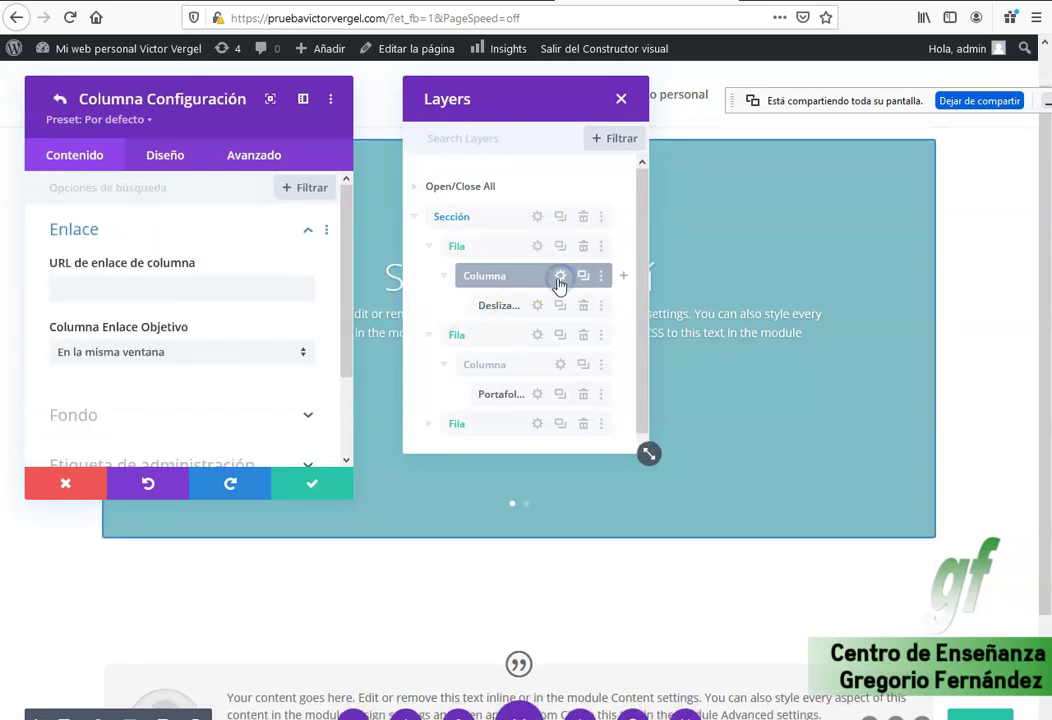
{"action": "scroll", "coordinate": [117, 305], "scroll_direction": "down", "scroll_amount": 2}
{"action": "left_click", "coordinate": [204, 322]}
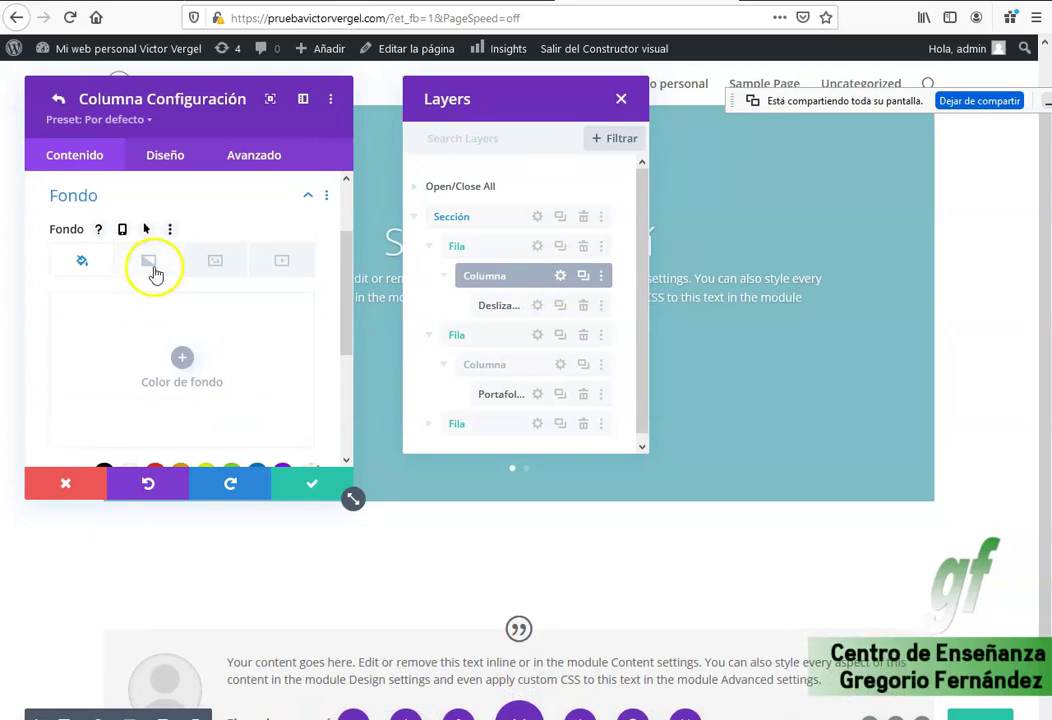
Open the Deslizador settings listing its two slides and move the Layers list aside.
{"action": "left_click", "coordinate": [540, 310]}
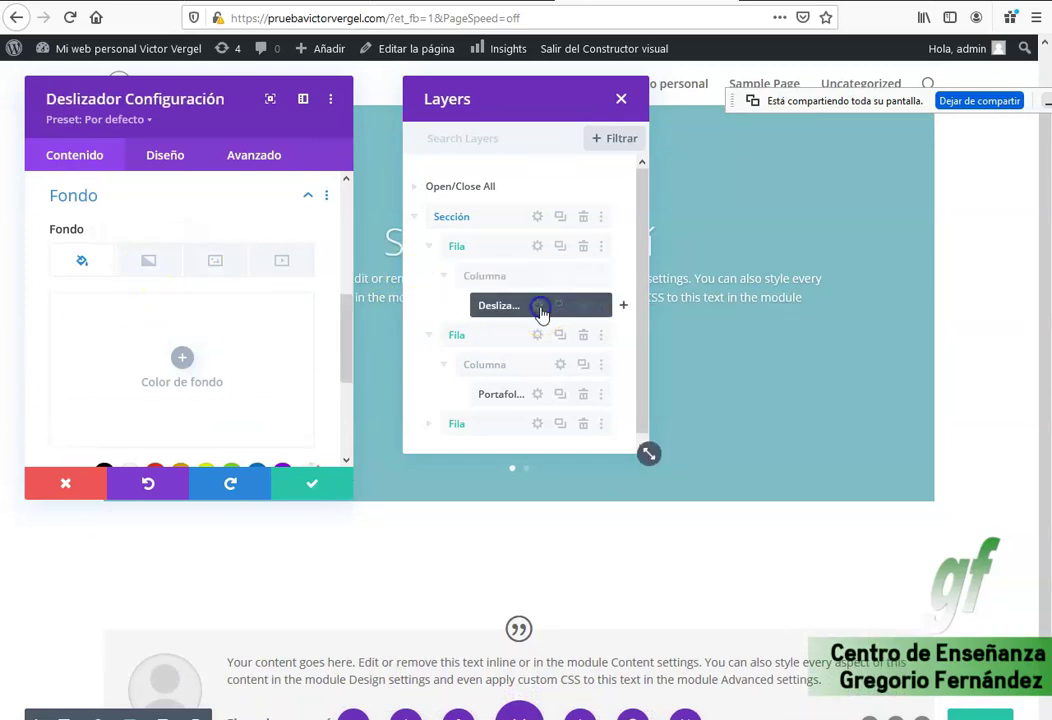
{"action": "scroll", "coordinate": [277, 317], "scroll_direction": "down", "scroll_amount": 4}
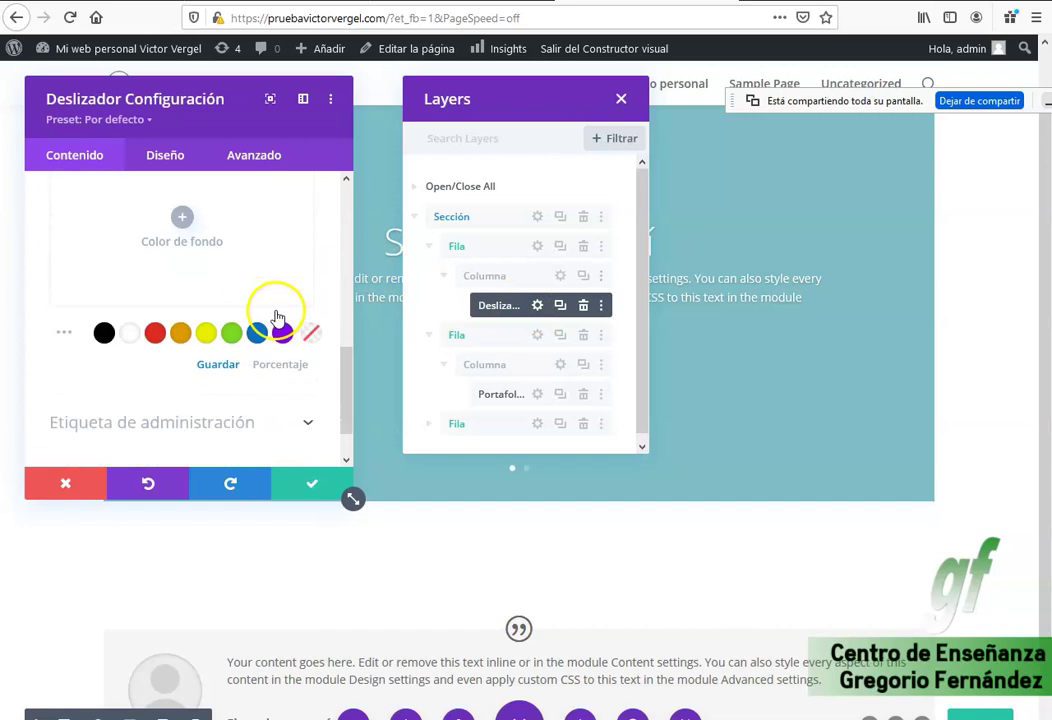
{"action": "scroll", "coordinate": [258, 322], "scroll_direction": "up", "scroll_amount": 10}
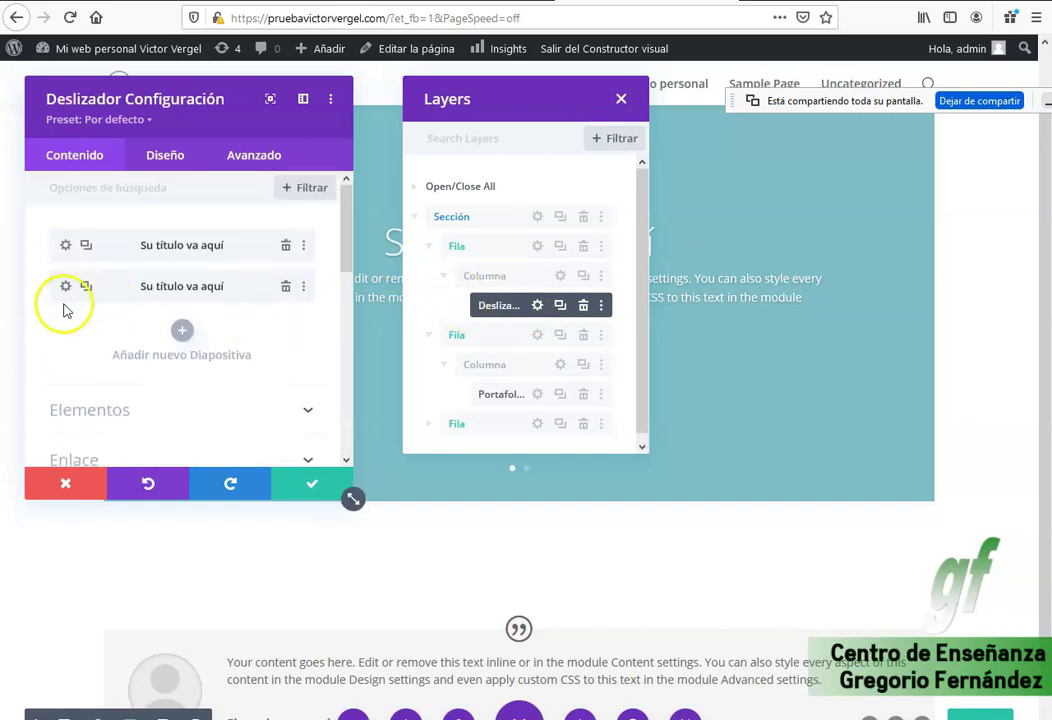
{"action": "scroll", "coordinate": [204, 340], "scroll_direction": "down", "scroll_amount": 3}
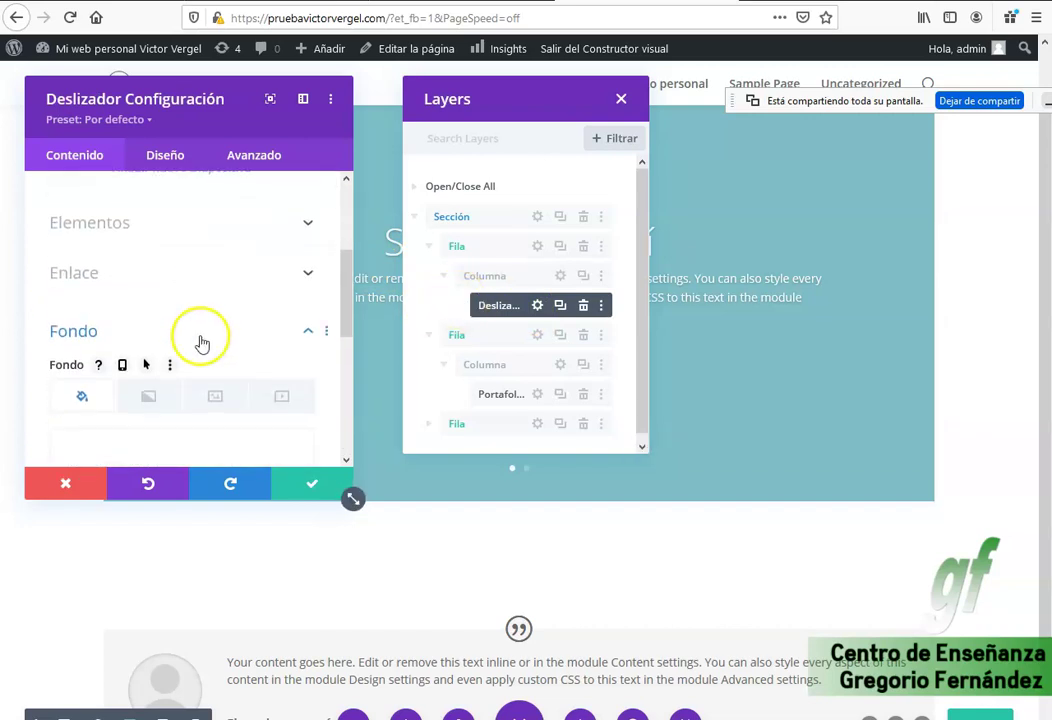
{"action": "scroll", "coordinate": [169, 342], "scroll_direction": "up", "scroll_amount": 3}
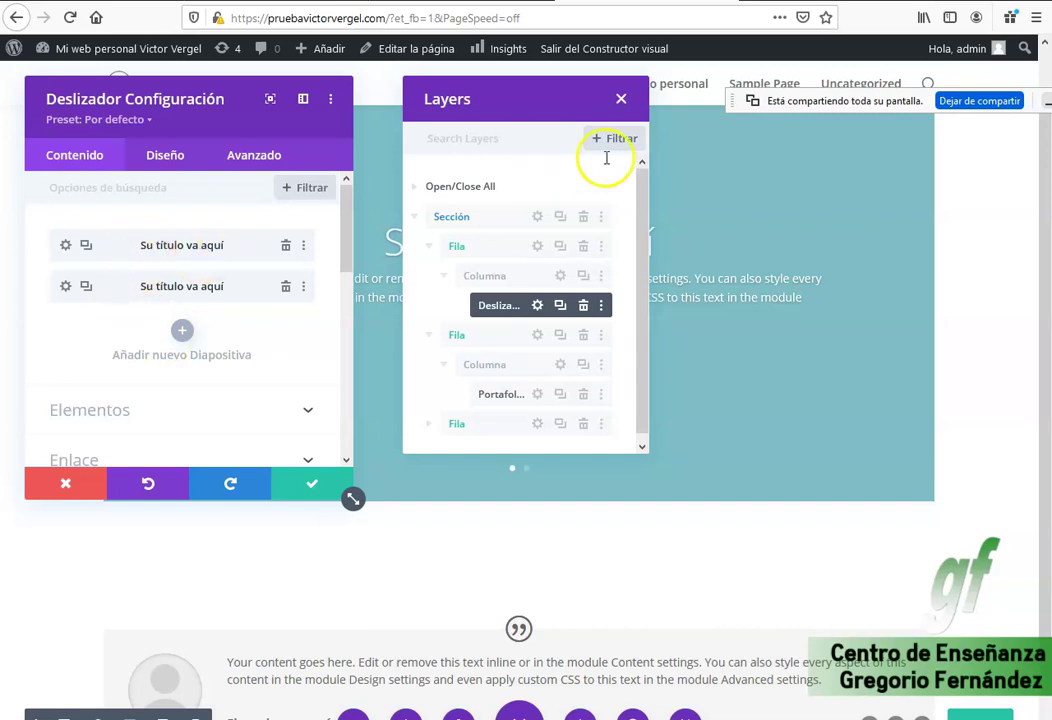
{"action": "left_click_drag", "start_coordinate": [549, 97], "coordinate": [951, 135]}
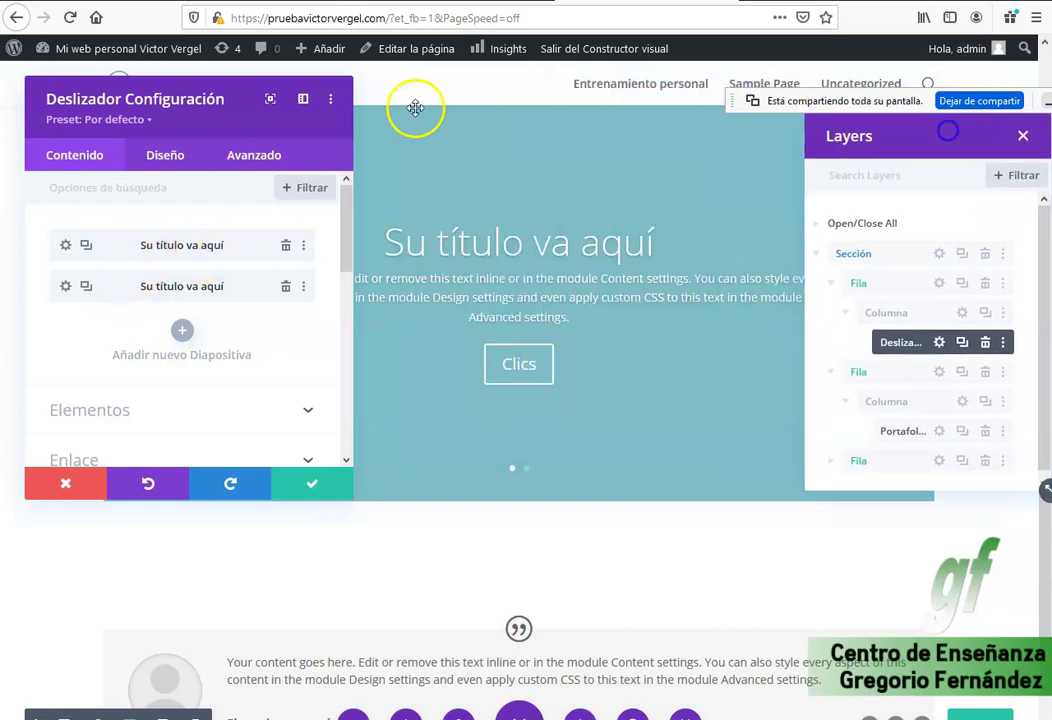
Shift the Deslizador settings panel slightly left to reveal the slider content.
{"action": "left_click_drag", "start_coordinate": [155, 93], "coordinate": [134, 98]}
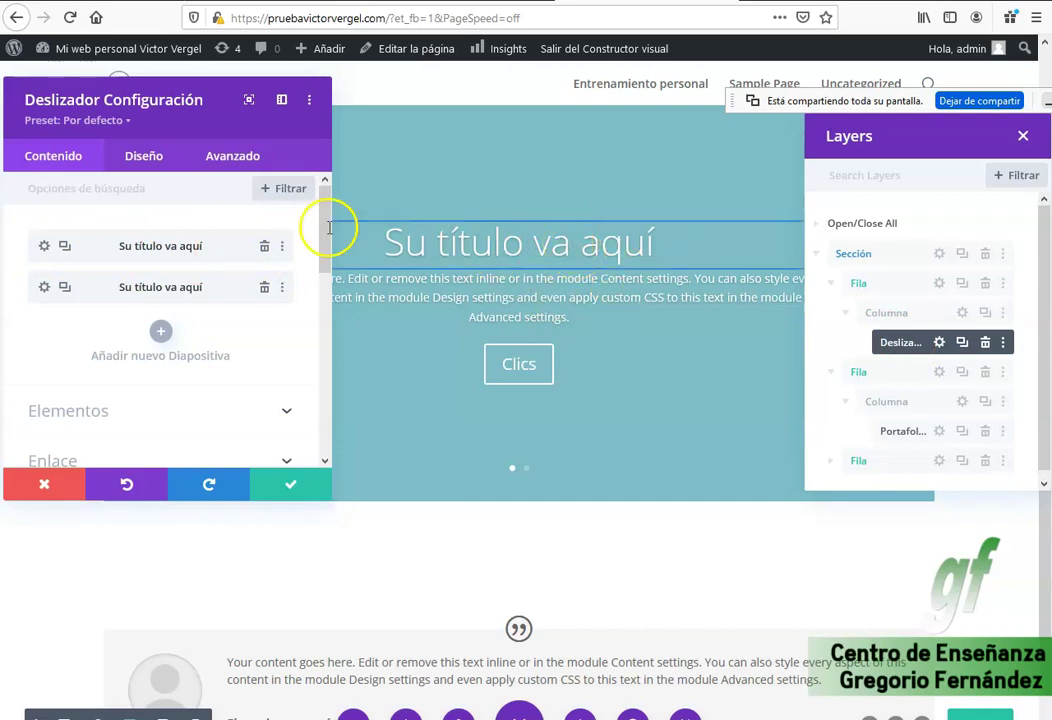
Replace the first slide's title with 'Preparamos cualquier tipo de oposiciones'.
{"action": "left_click", "coordinate": [44, 247]}
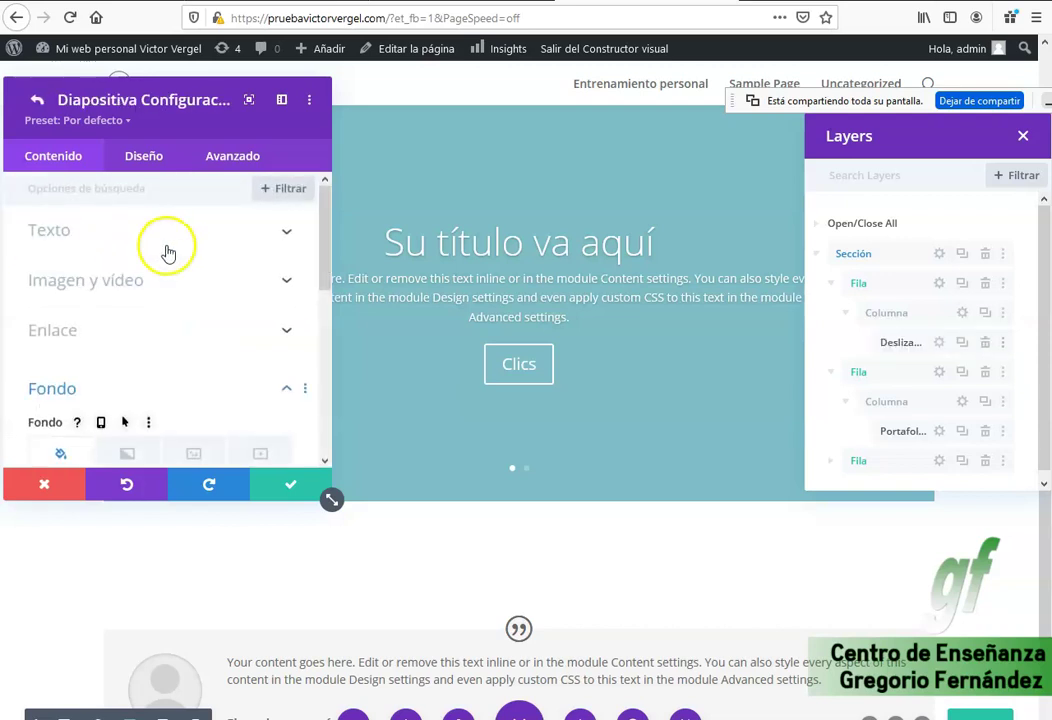
{"action": "left_click", "coordinate": [249, 232]}
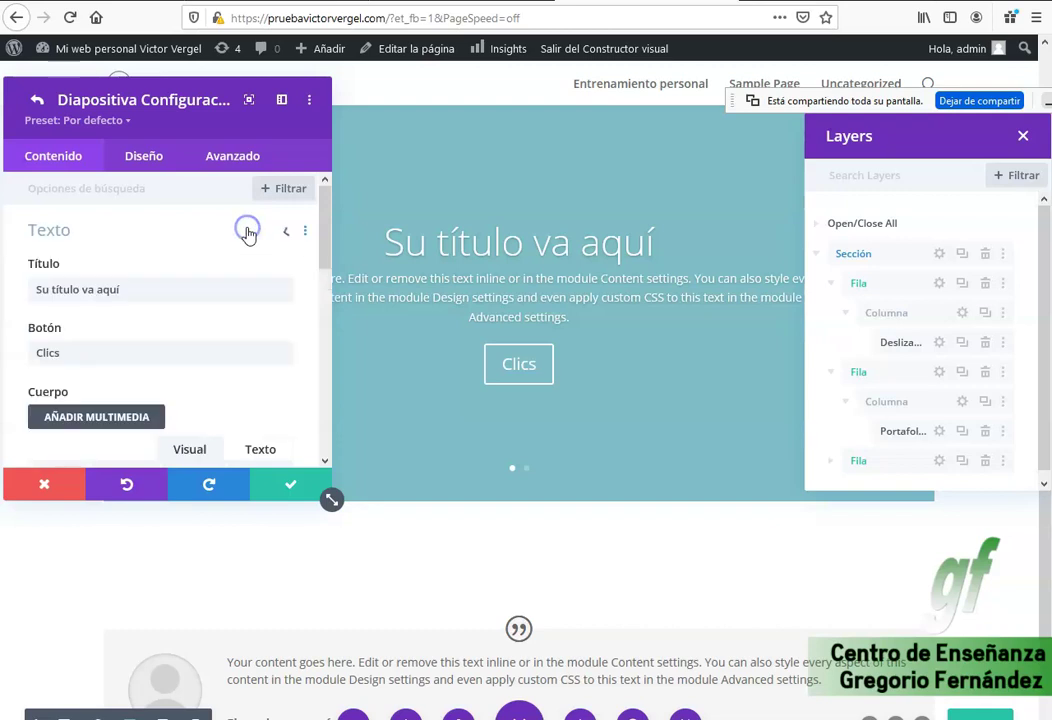
{"action": "triple_click", "coordinate": [68, 288]}
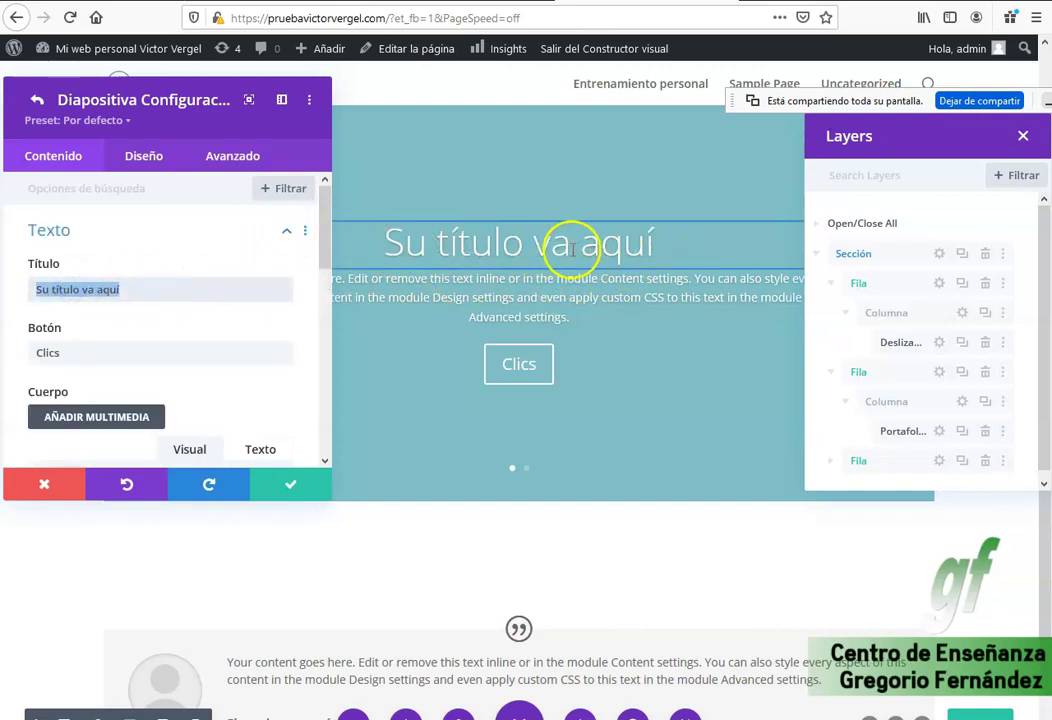
{"action": "left_click_drag", "start_coordinate": [657, 243], "coordinate": [372, 248]}
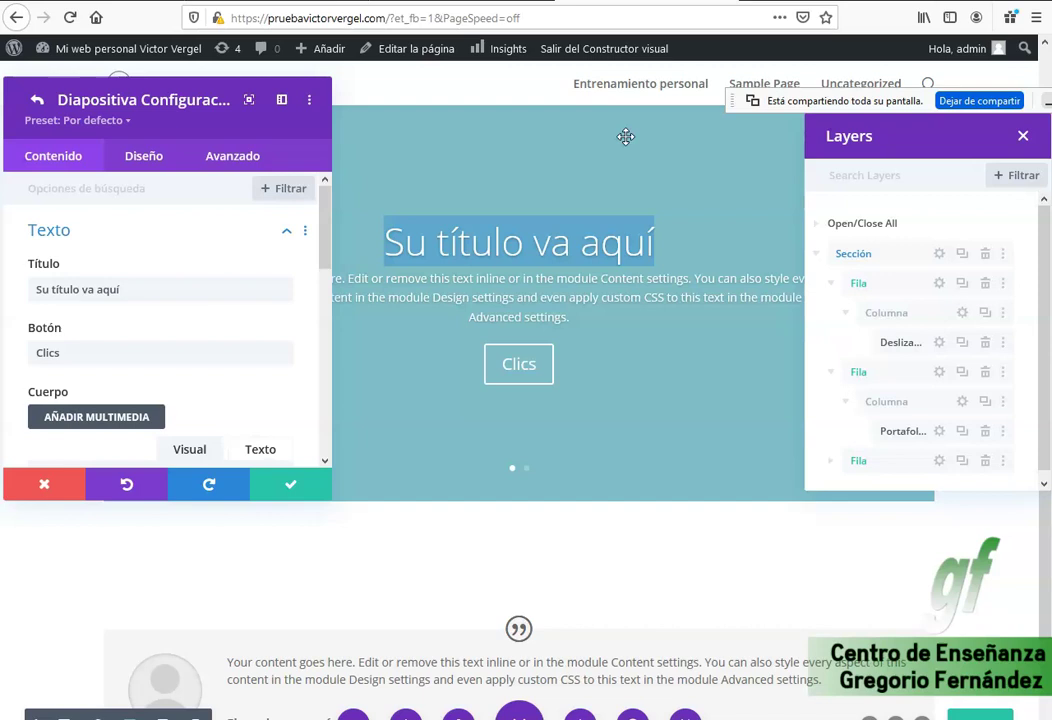
{"action": "type", "text": "Preap"}
{"action": "key", "text": "BackSpace"}
{"action": "key", "text": "BackSpace"}
{"action": "type", "text": "paramos cualquier tiempo"}
{"action": "key", "text": "BackSpace"}
{"action": "key", "text": "BackSpace"}
{"action": "key", "text": "BackSpace"}
{"action": "key", "text": "BackSpace"}
{"action": "type", "text": "po de oposiciones"}
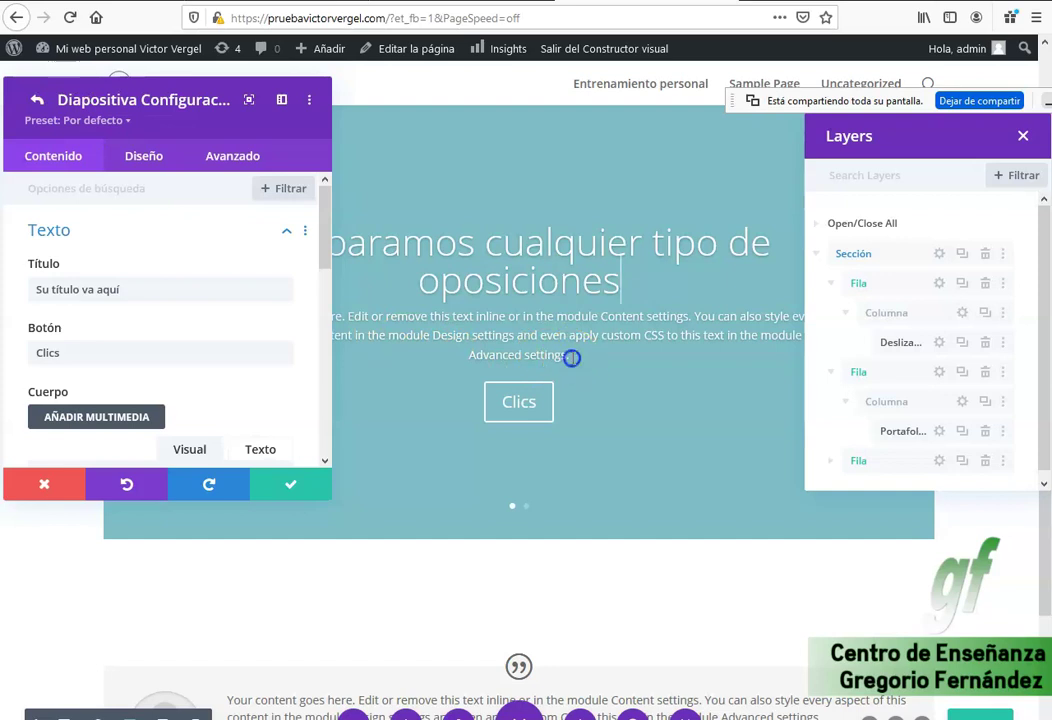
Select the first slide's body paragraph on the canvas.
{"action": "left_click_drag", "start_coordinate": [572, 357], "coordinate": [241, 331]}
{"action": "triple_click", "coordinate": [530, 312]}
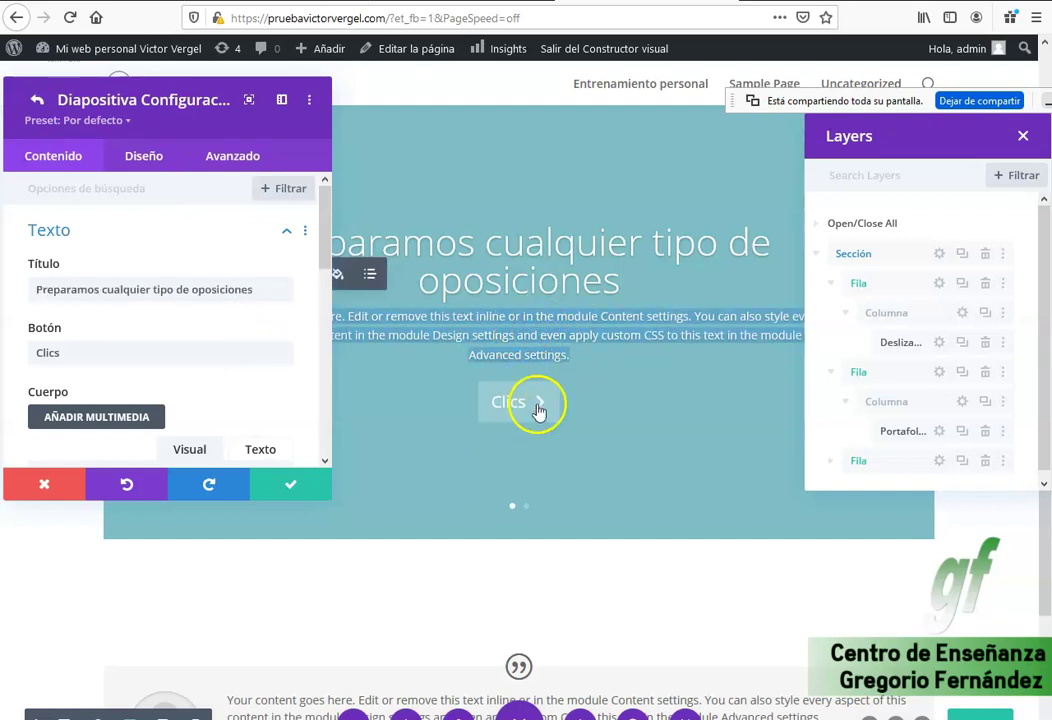
{"action": "scroll", "coordinate": [135, 364], "scroll_direction": "down", "scroll_amount": 5}
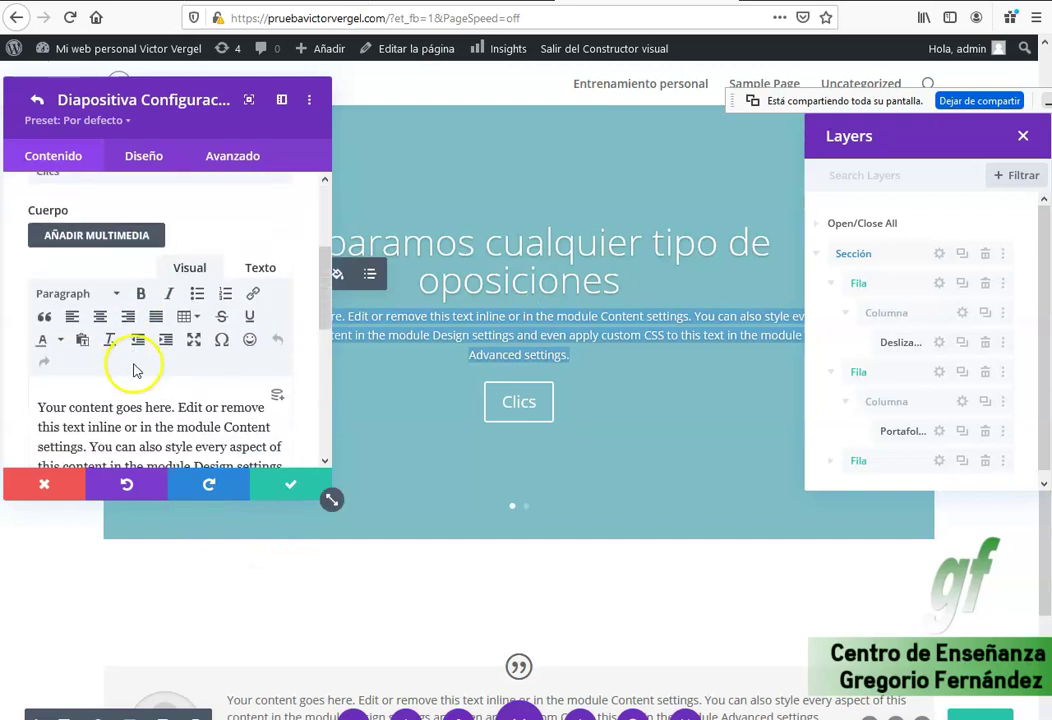
{"action": "left_click_drag", "start_coordinate": [62, 309], "coordinate": [232, 393]}
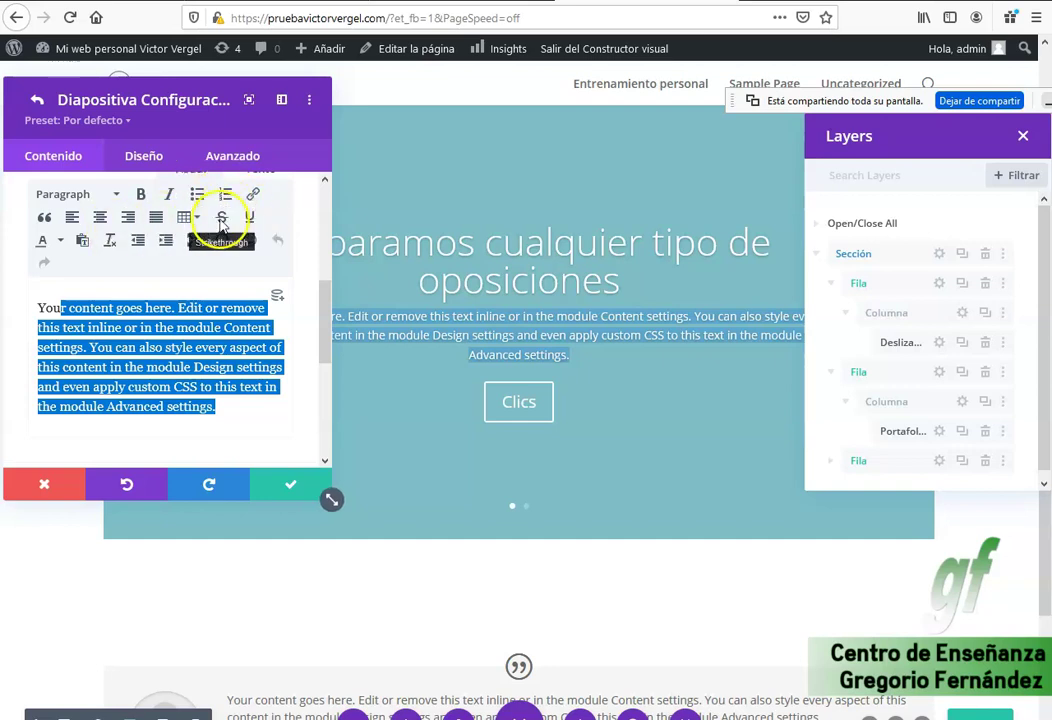
{"action": "scroll", "coordinate": [196, 285], "scroll_direction": "down", "scroll_amount": 3}
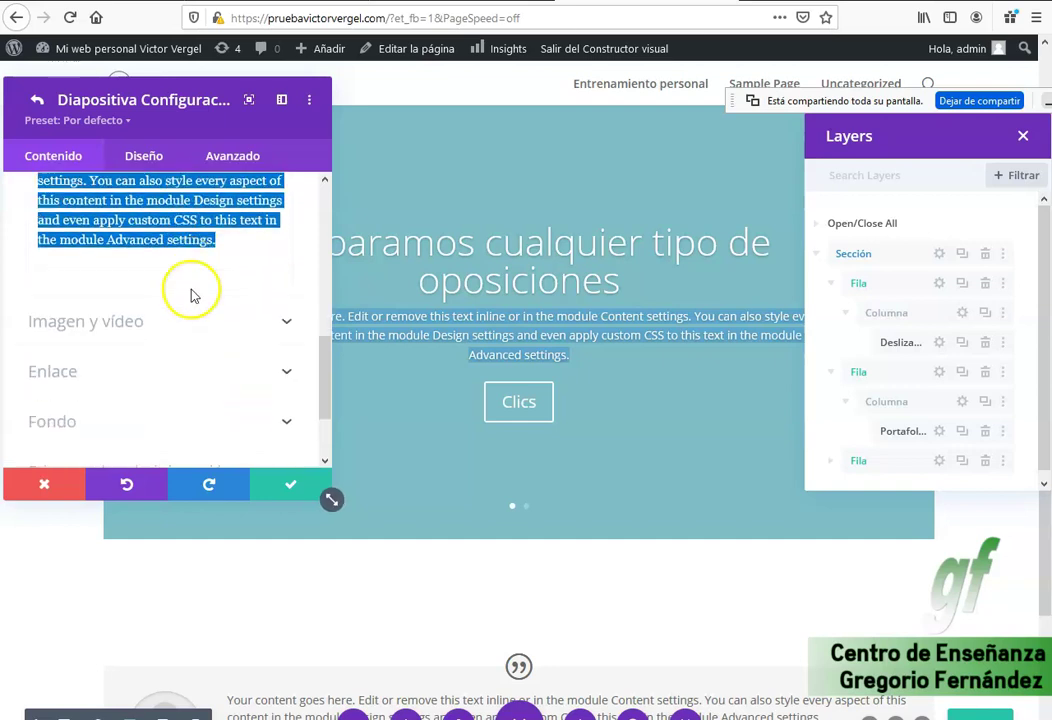
{"action": "scroll", "coordinate": [280, 258], "scroll_direction": "up", "scroll_amount": 1}
{"action": "scroll", "coordinate": [265, 263], "scroll_direction": "down", "scroll_amount": 1}
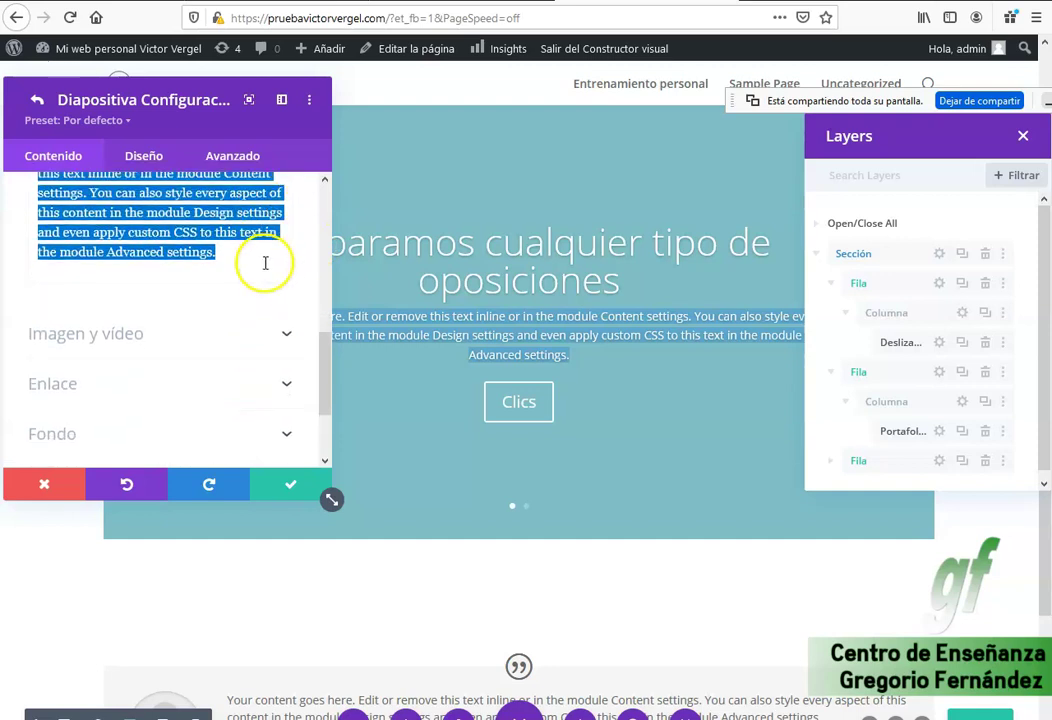
{"action": "scroll", "coordinate": [265, 265], "scroll_direction": "down", "scroll_amount": 2}
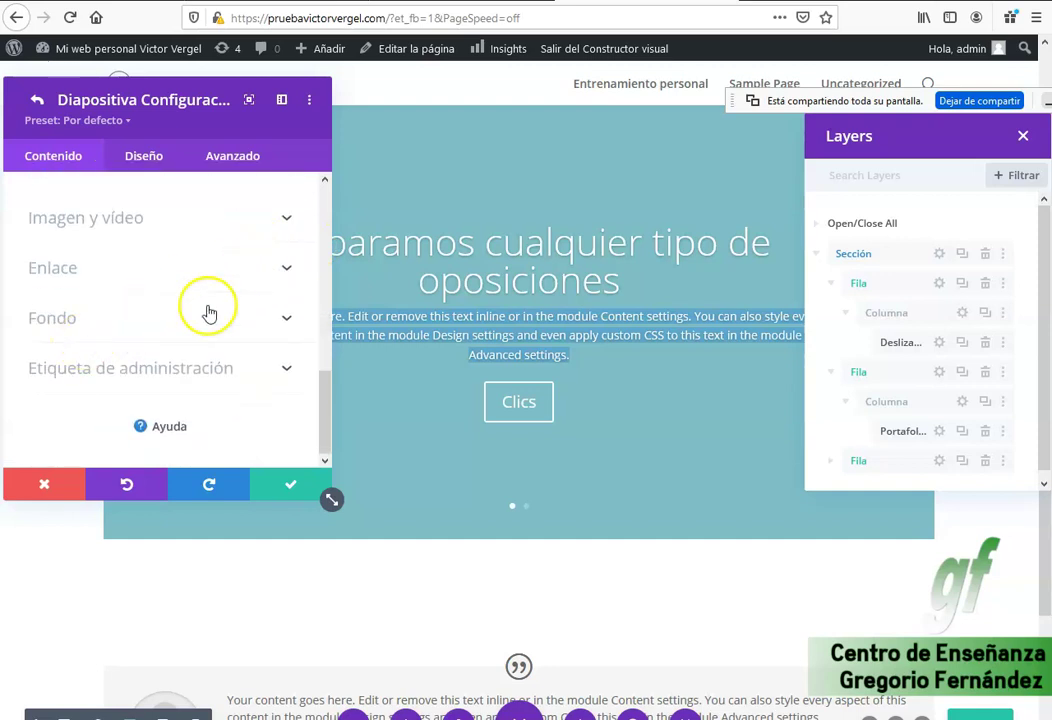
{"action": "scroll", "coordinate": [242, 295], "scroll_direction": "up", "scroll_amount": 6}
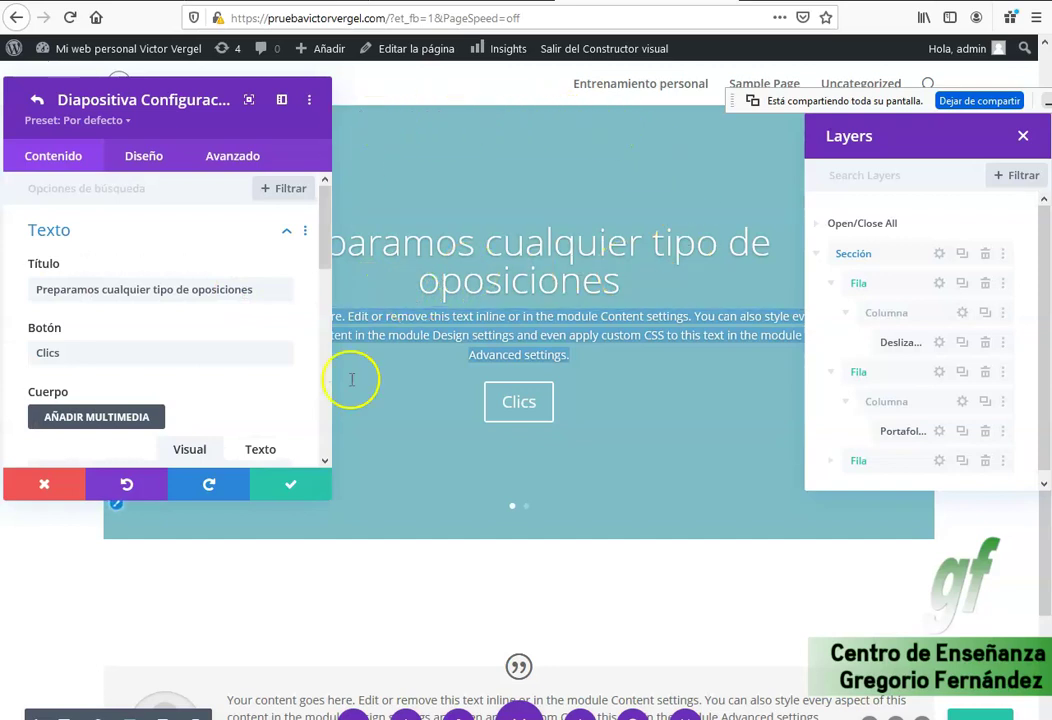
{"action": "scroll", "coordinate": [155, 248], "scroll_direction": "down", "scroll_amount": 2}
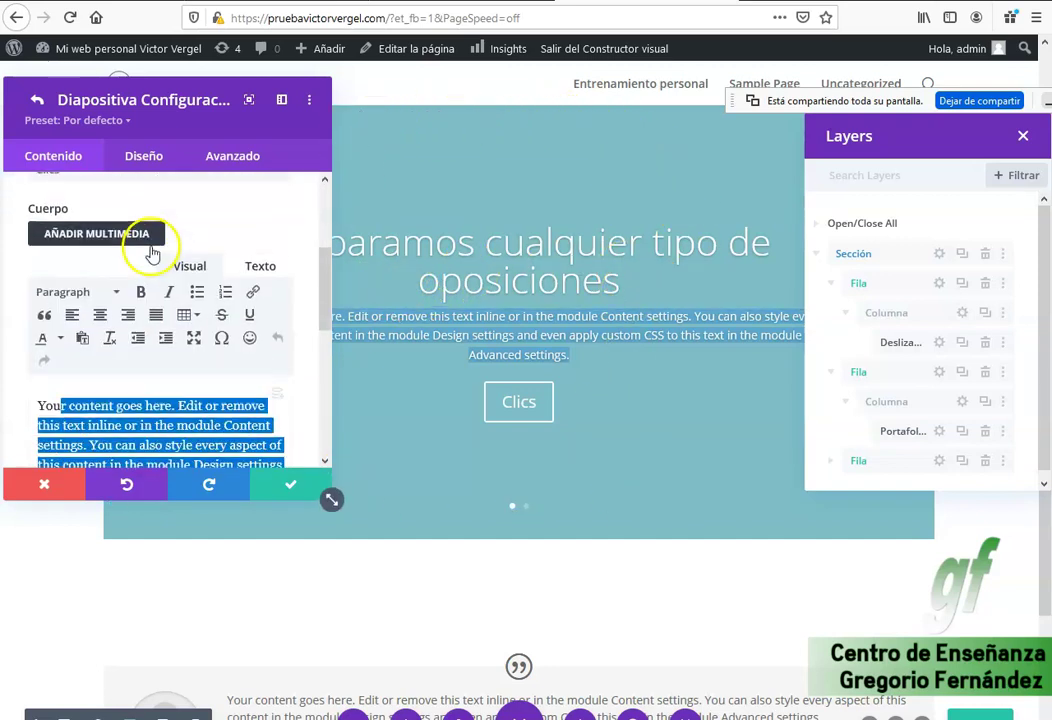
{"action": "scroll", "coordinate": [150, 256], "scroll_direction": "down", "scroll_amount": 3}
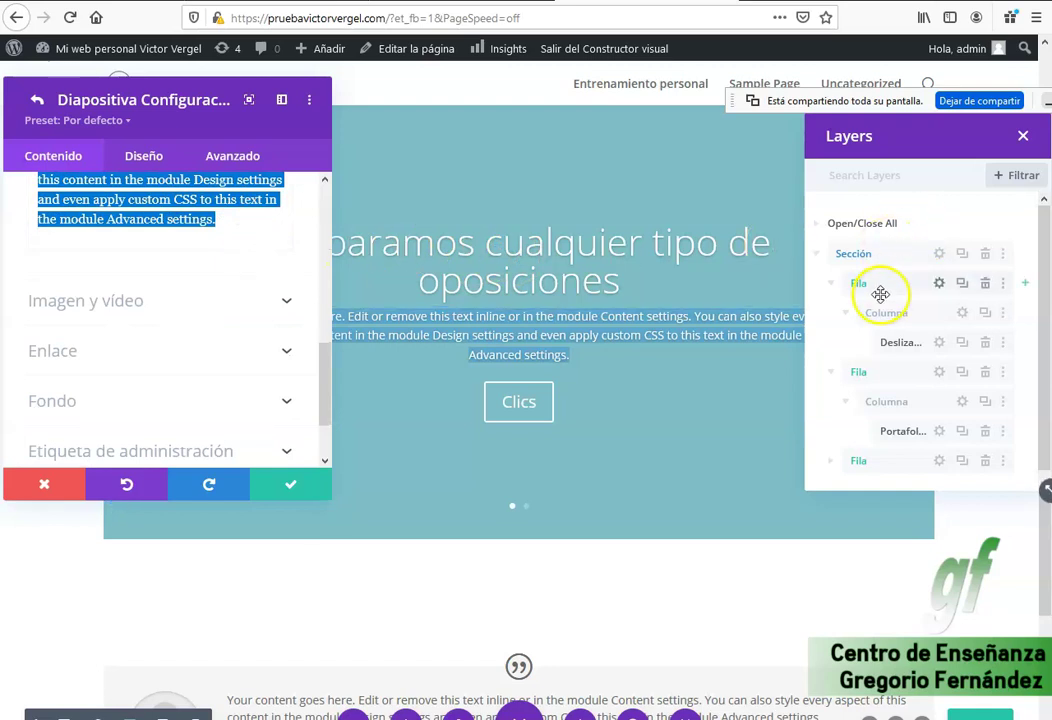
Inspect the Sección, Fila and Columna settings, including the section's background options.
{"action": "left_click", "coordinate": [939, 284]}
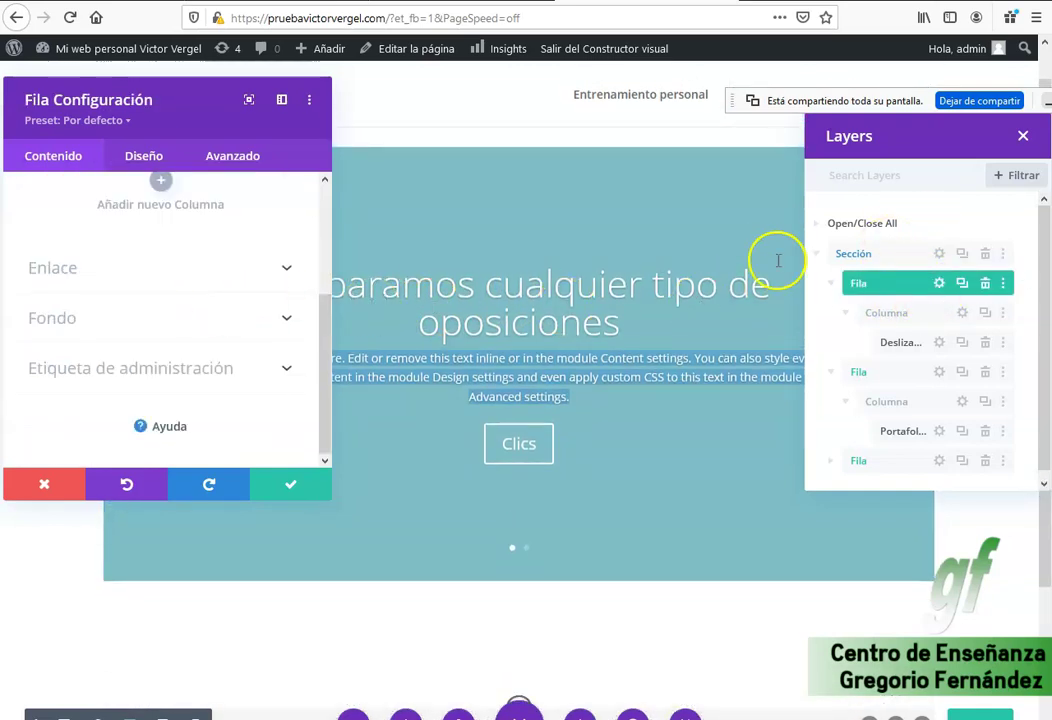
{"action": "left_click", "coordinate": [939, 253]}
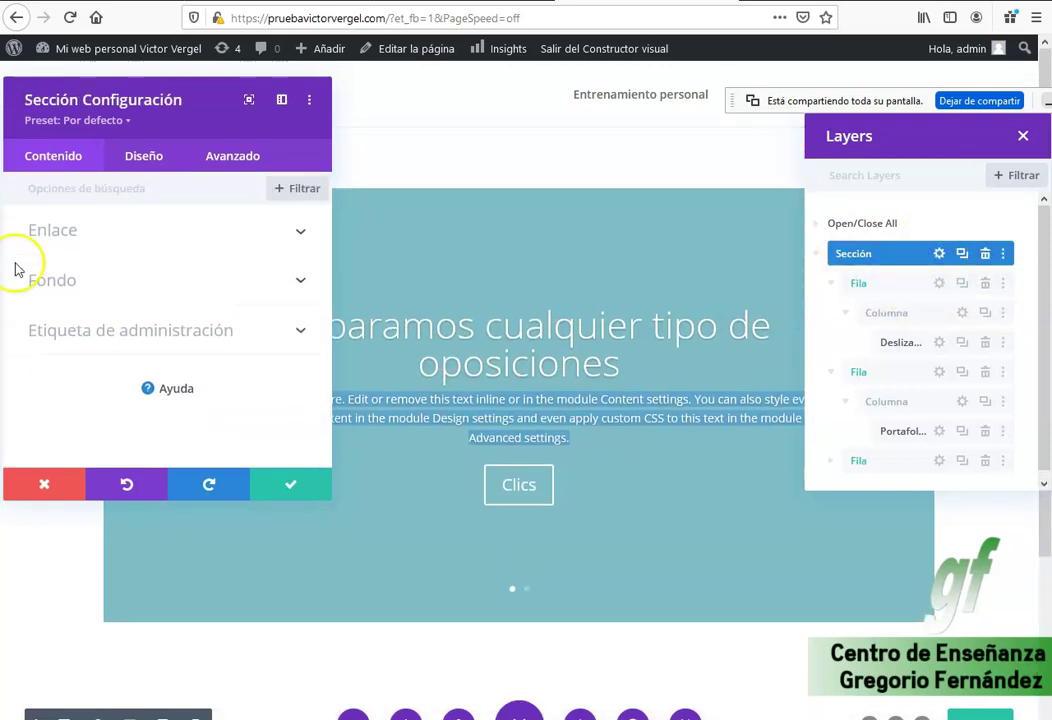
{"action": "left_click", "coordinate": [108, 283]}
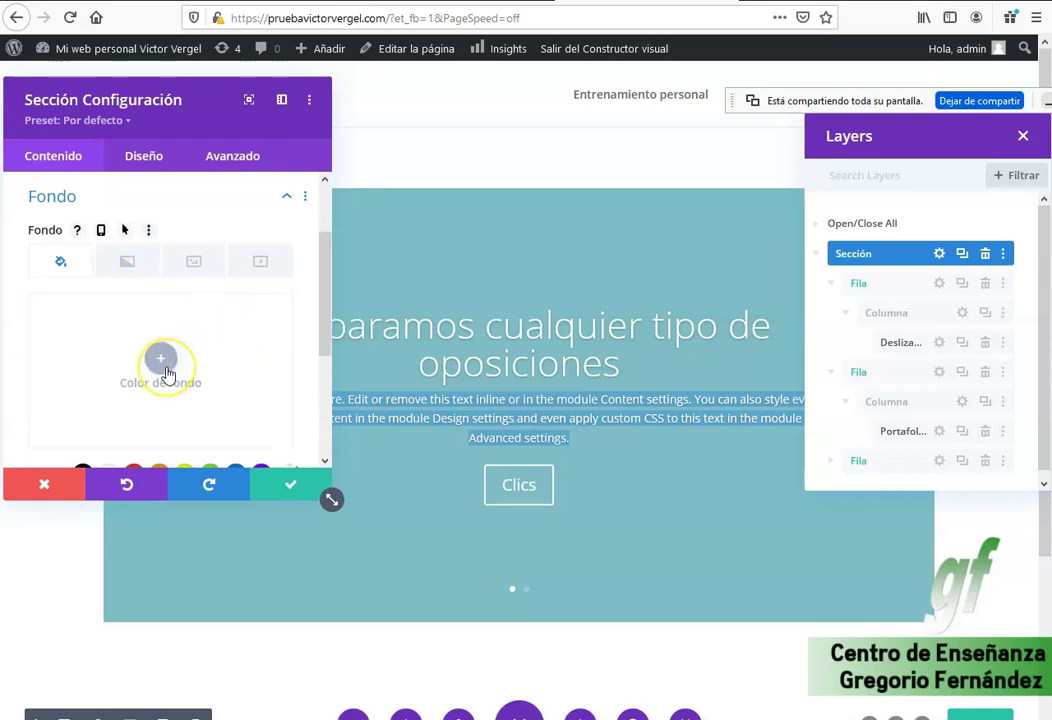
{"action": "scroll", "coordinate": [272, 330], "scroll_direction": "down", "scroll_amount": 2}
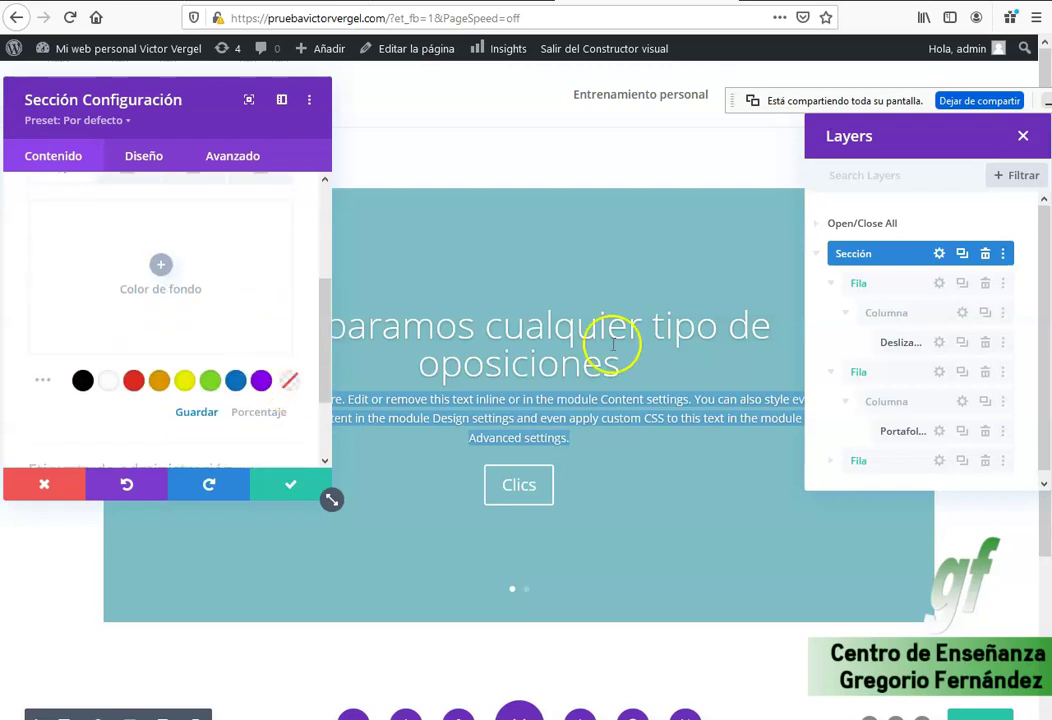
{"action": "left_click", "coordinate": [939, 283]}
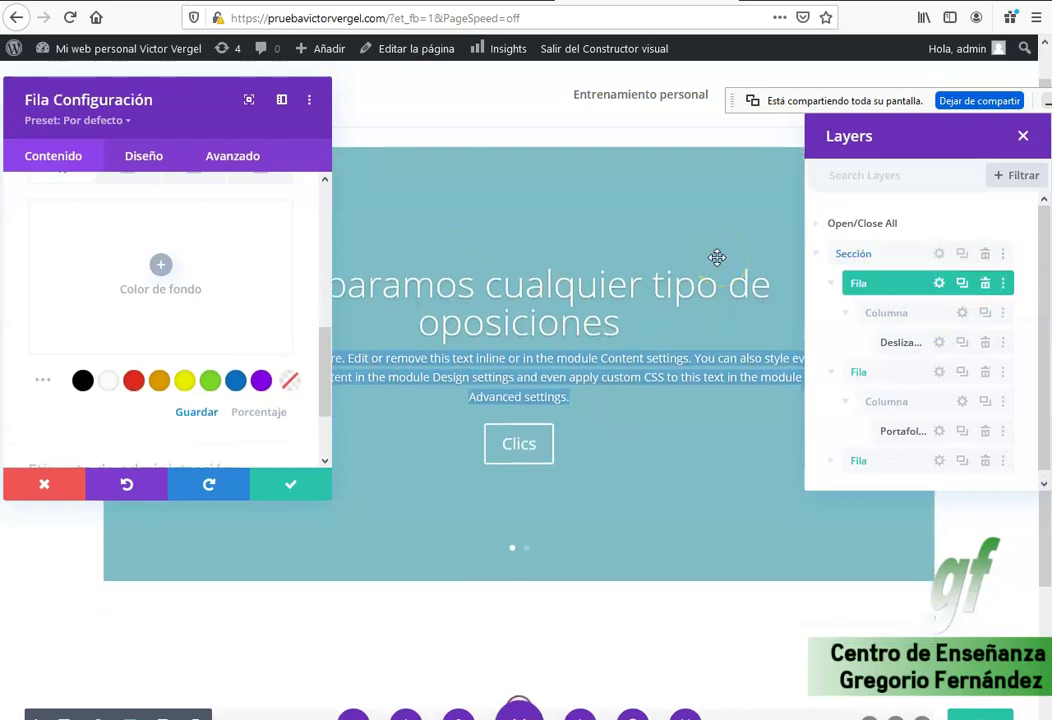
{"action": "left_click", "coordinate": [959, 316]}
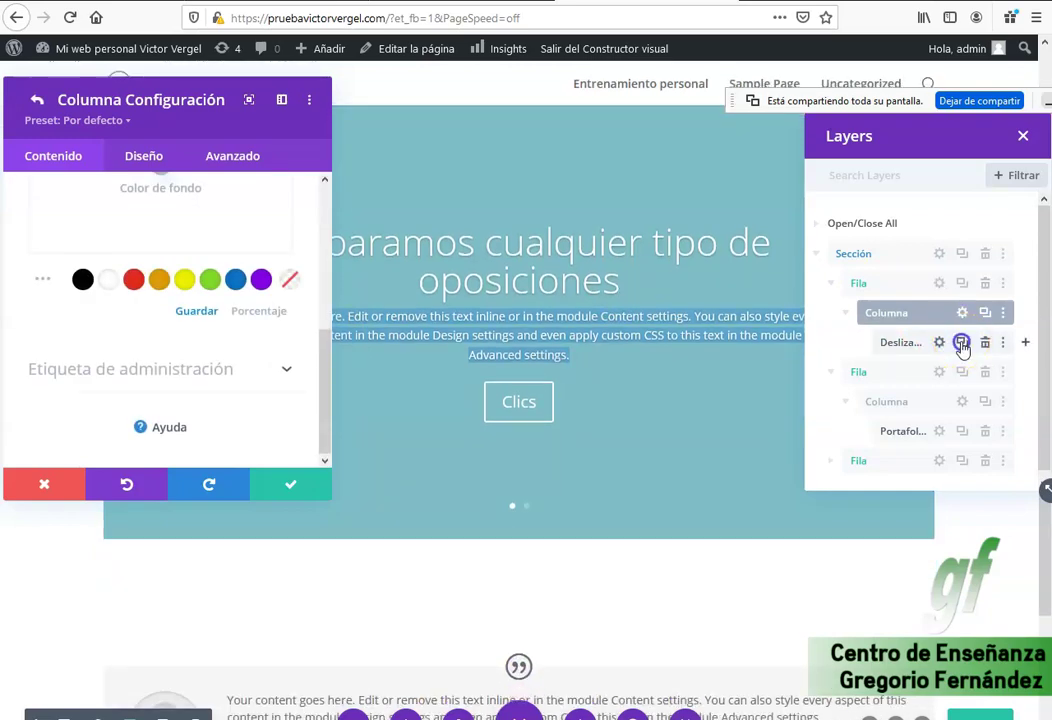
Duplicate the slider, delete the copy, and open the original Deslizador settings.
{"action": "left_click", "coordinate": [961, 342]}
{"action": "left_click", "coordinate": [939, 336]}
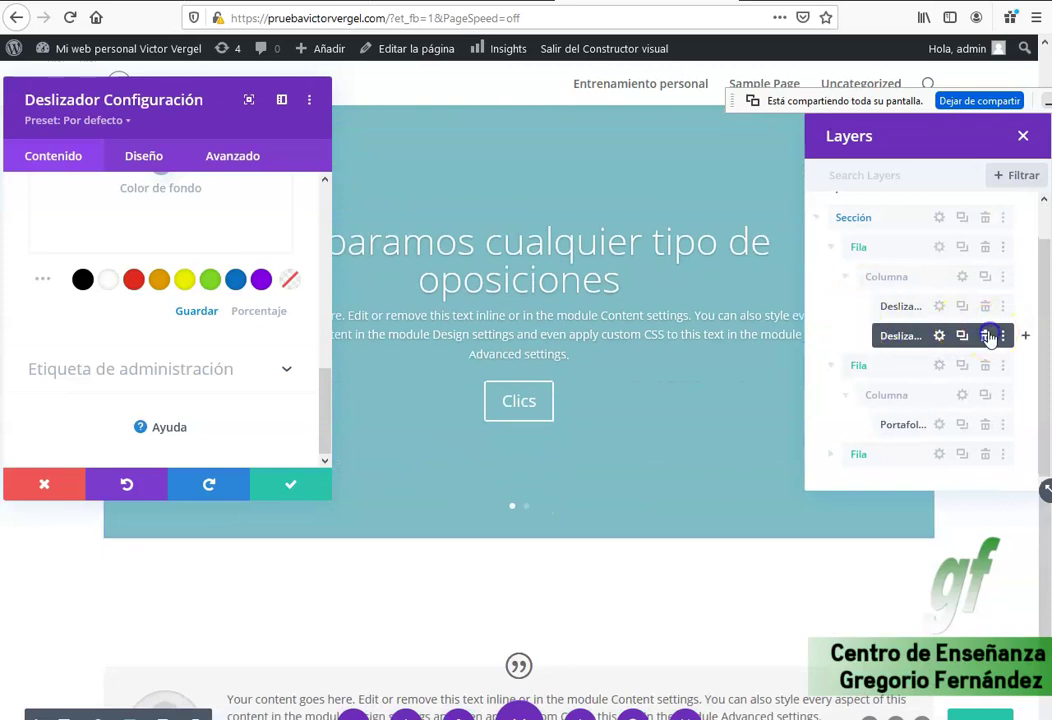
{"action": "left_click", "coordinate": [985, 336]}
{"action": "left_click", "coordinate": [940, 338]}
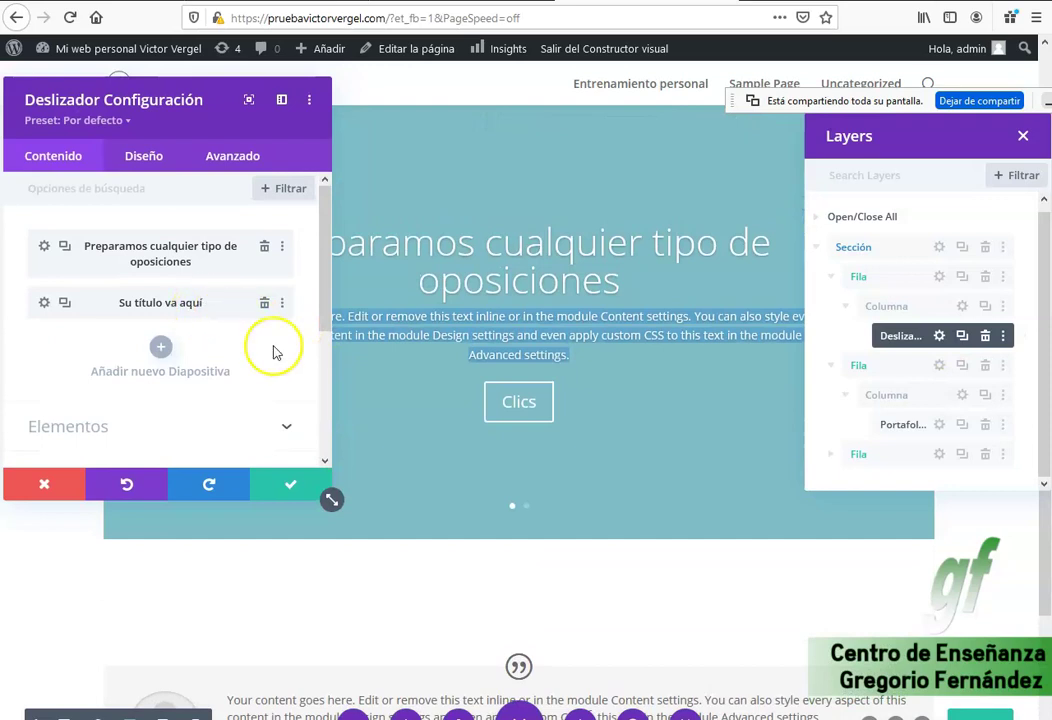
Set the first slide's background colour to Transparente and save the slide.
{"action": "left_click", "coordinate": [44, 250]}
{"action": "scroll", "coordinate": [130, 285], "scroll_direction": "down", "scroll_amount": 2}
{"action": "scroll", "coordinate": [137, 291], "scroll_direction": "down", "scroll_amount": 5}
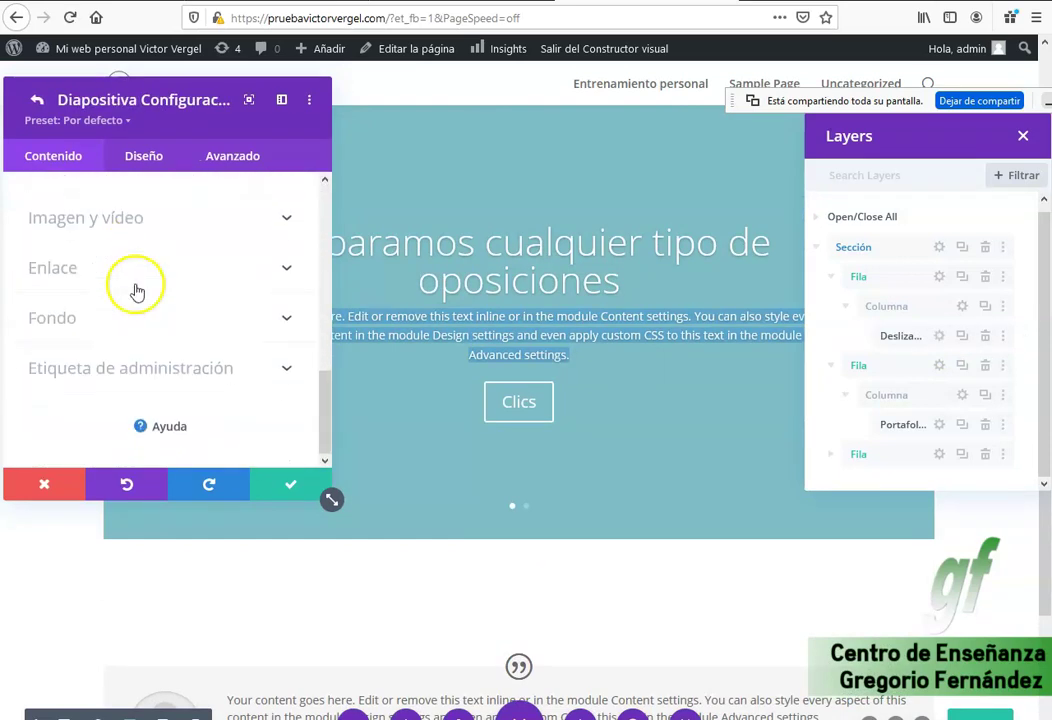
{"action": "left_click", "coordinate": [126, 316]}
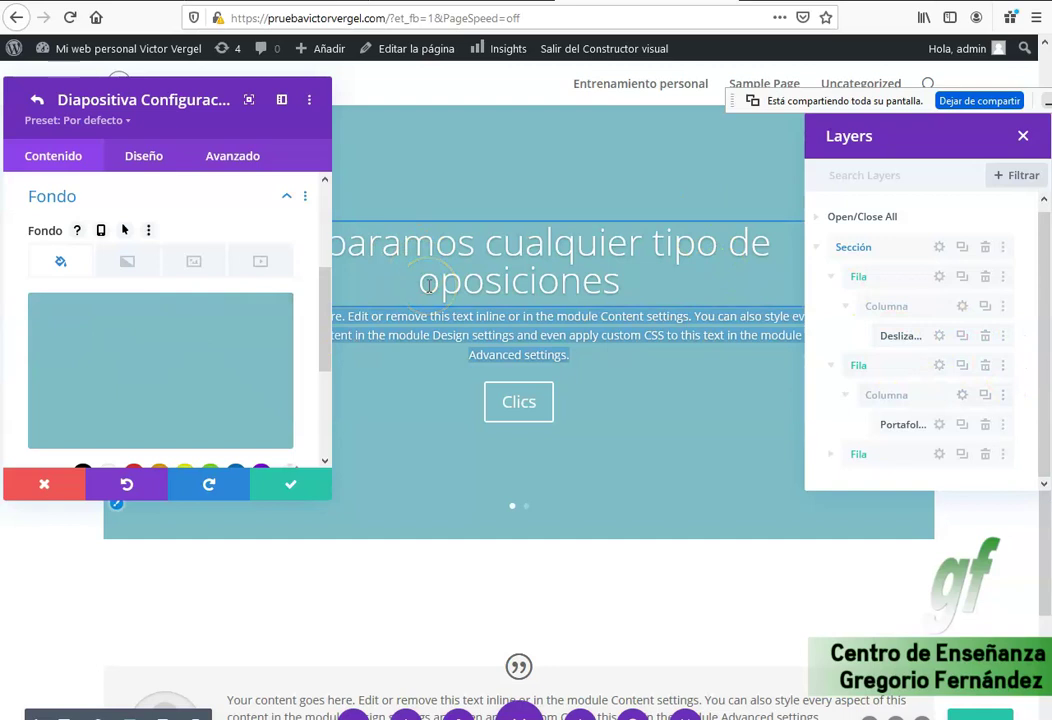
{"action": "left_click", "coordinate": [204, 371]}
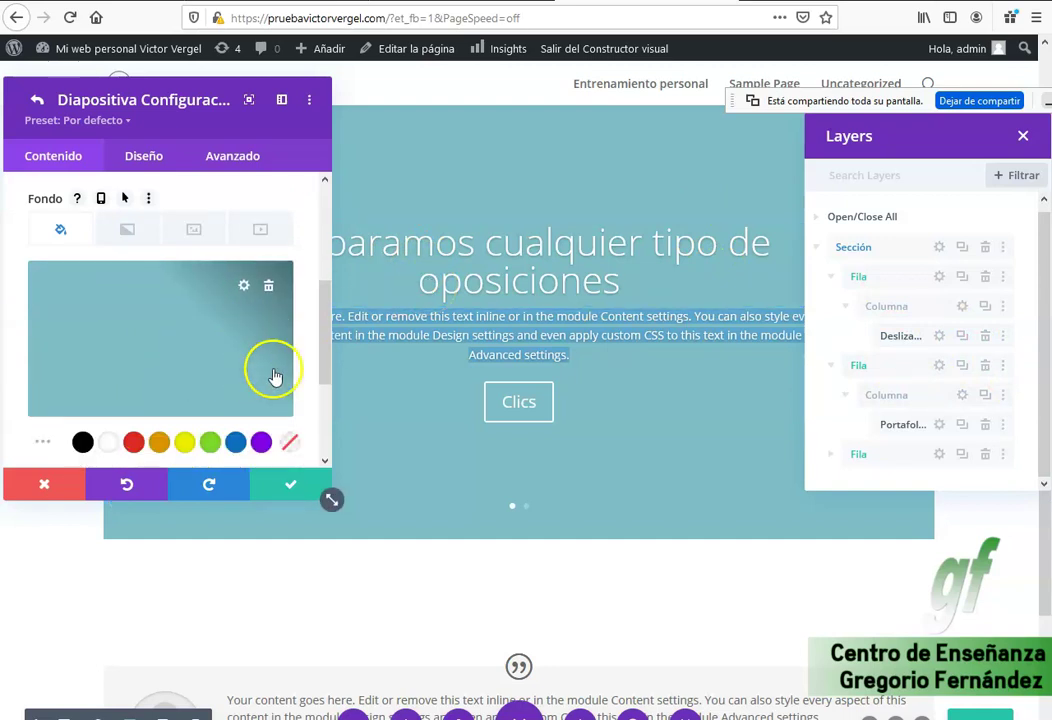
{"action": "scroll", "coordinate": [275, 370], "scroll_direction": "down", "scroll_amount": 3}
{"action": "left_click", "coordinate": [288, 290]}
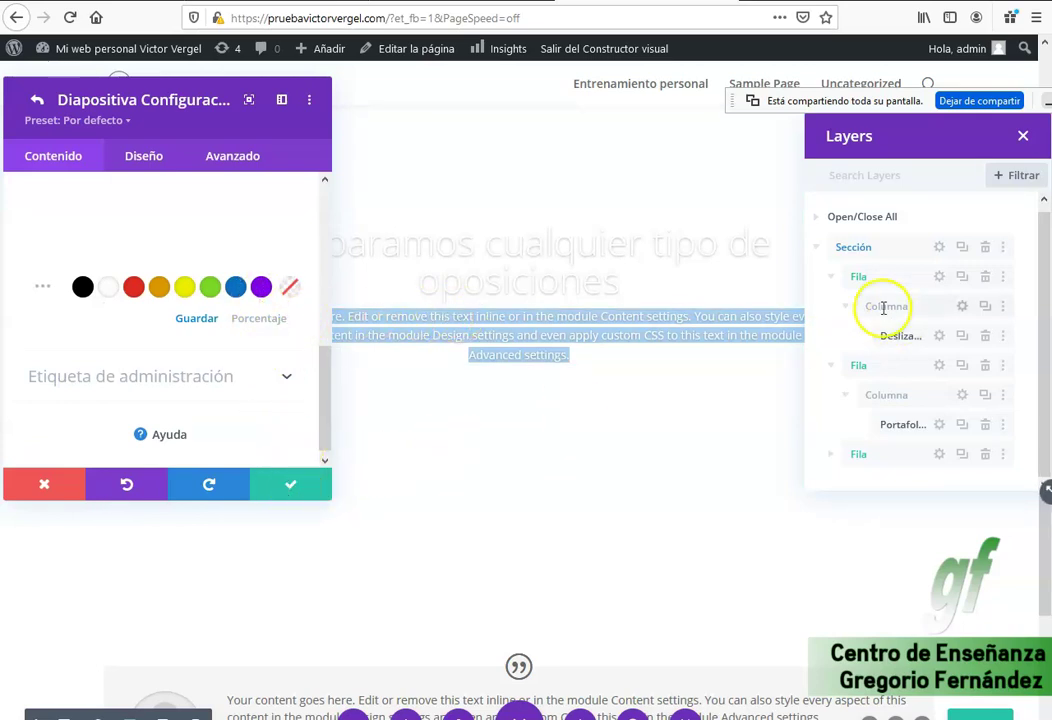
{"action": "left_click", "coordinate": [292, 488]}
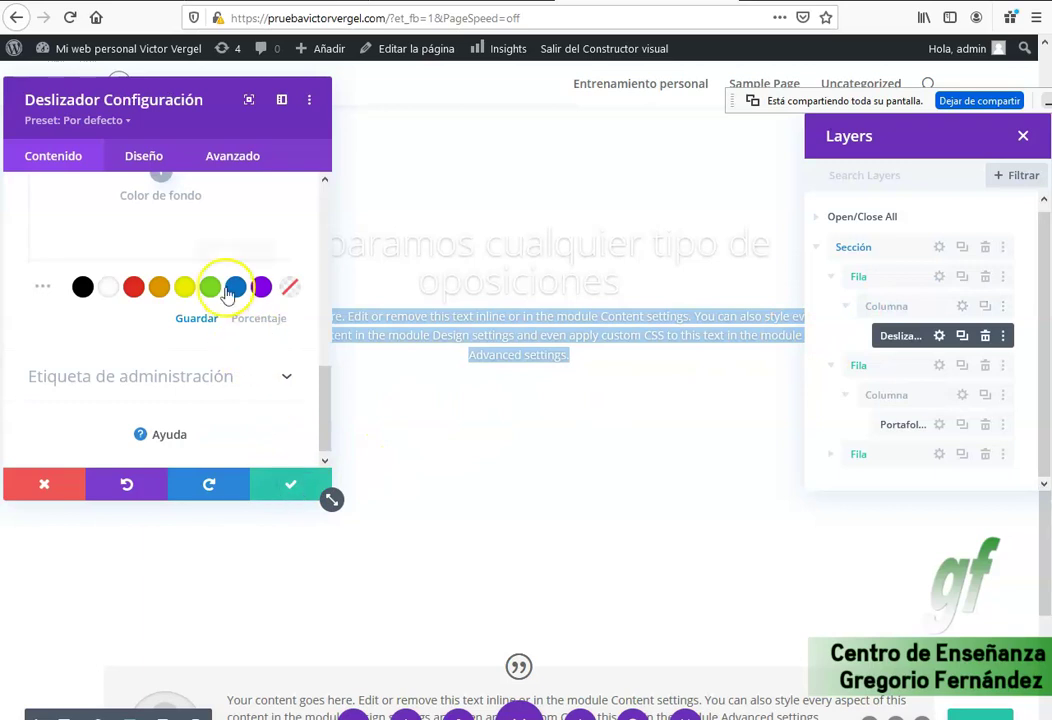
Delete the second slide's teal background colour and save back to the slider settings.
{"action": "scroll", "coordinate": [211, 305], "scroll_direction": "up", "scroll_amount": 10}
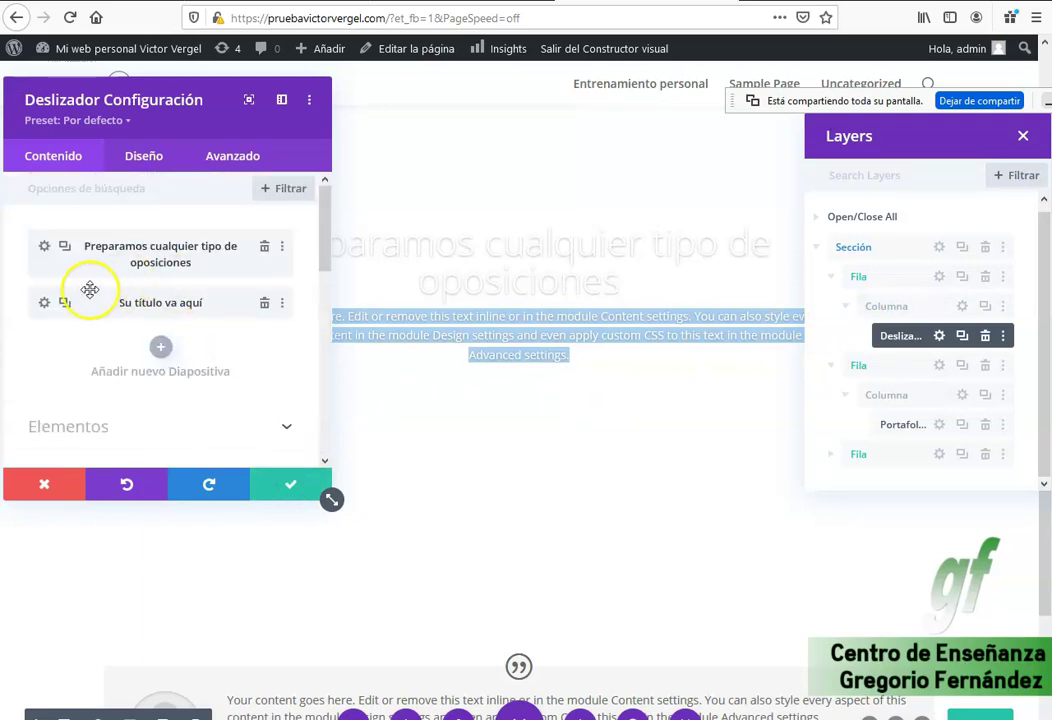
{"action": "left_click", "coordinate": [45, 303]}
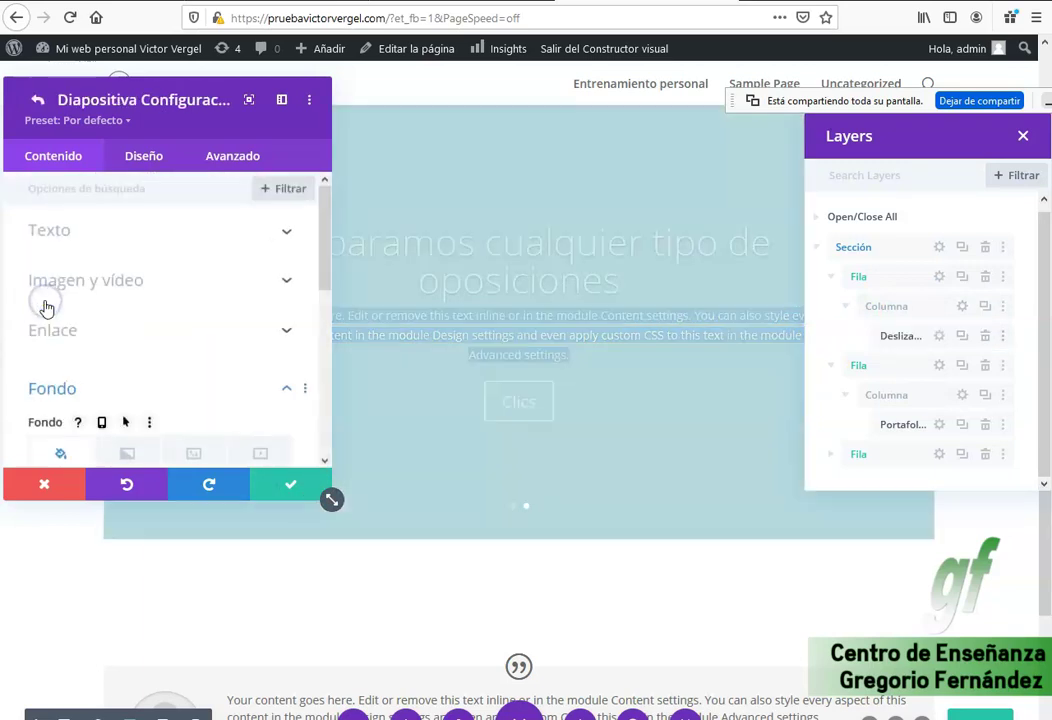
{"action": "scroll", "coordinate": [153, 348], "scroll_direction": "down", "scroll_amount": 2}
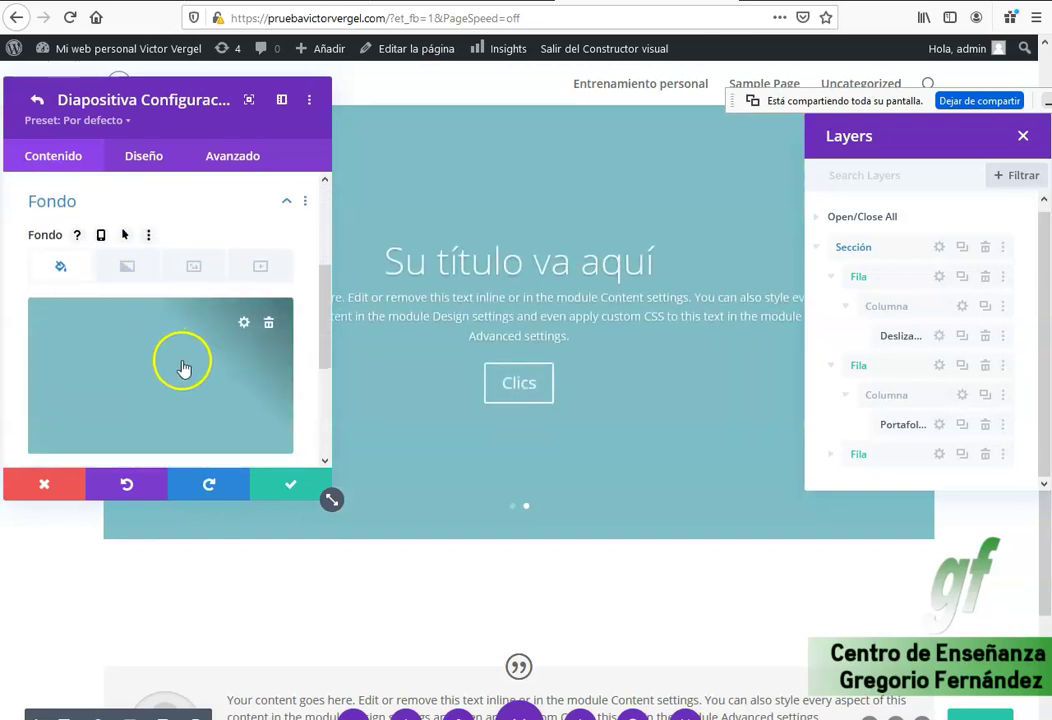
{"action": "left_click", "coordinate": [269, 329]}
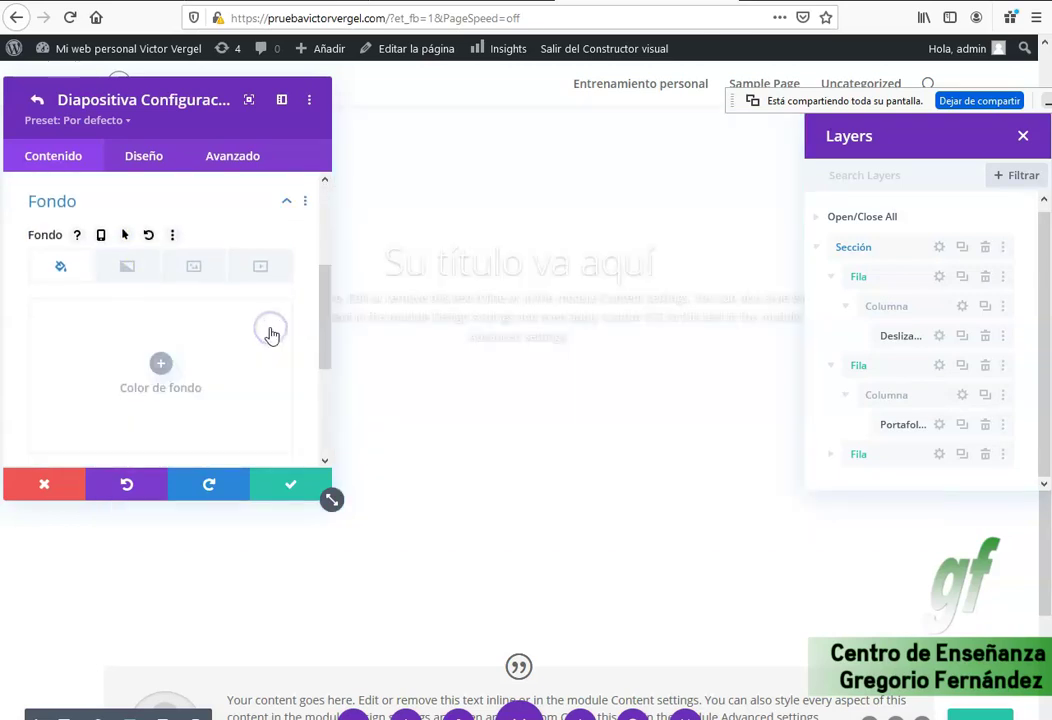
{"action": "left_click", "coordinate": [297, 487]}
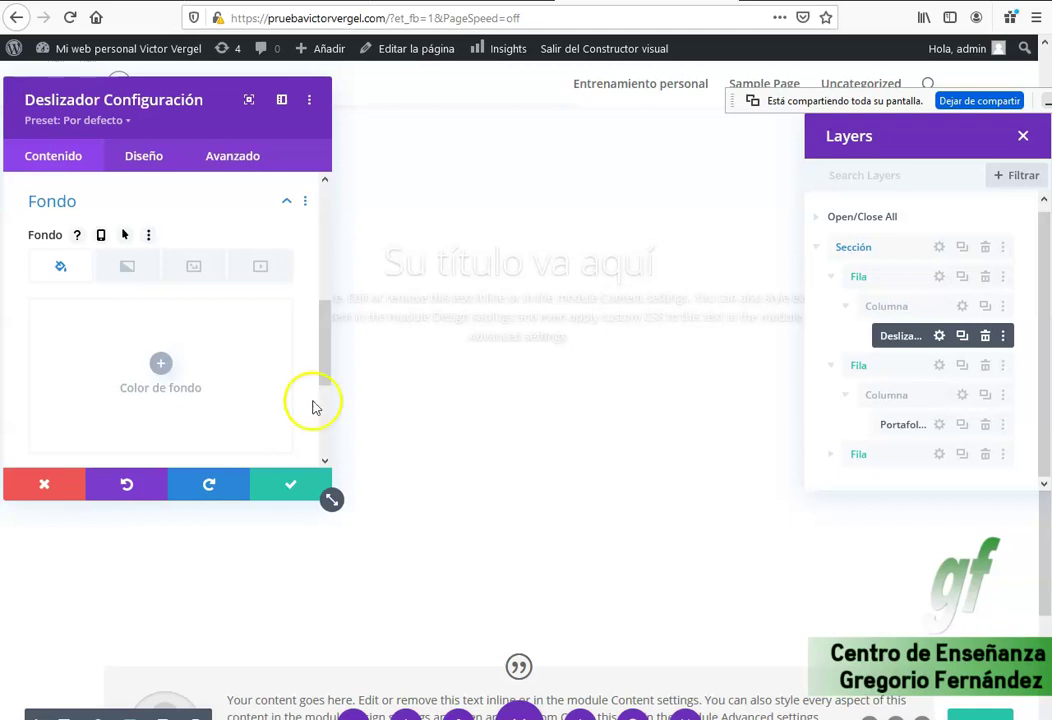
Leave the Divi builder for the WordPress dashboard.
{"action": "scroll", "coordinate": [446, 430], "scroll_direction": "down", "scroll_amount": 3}
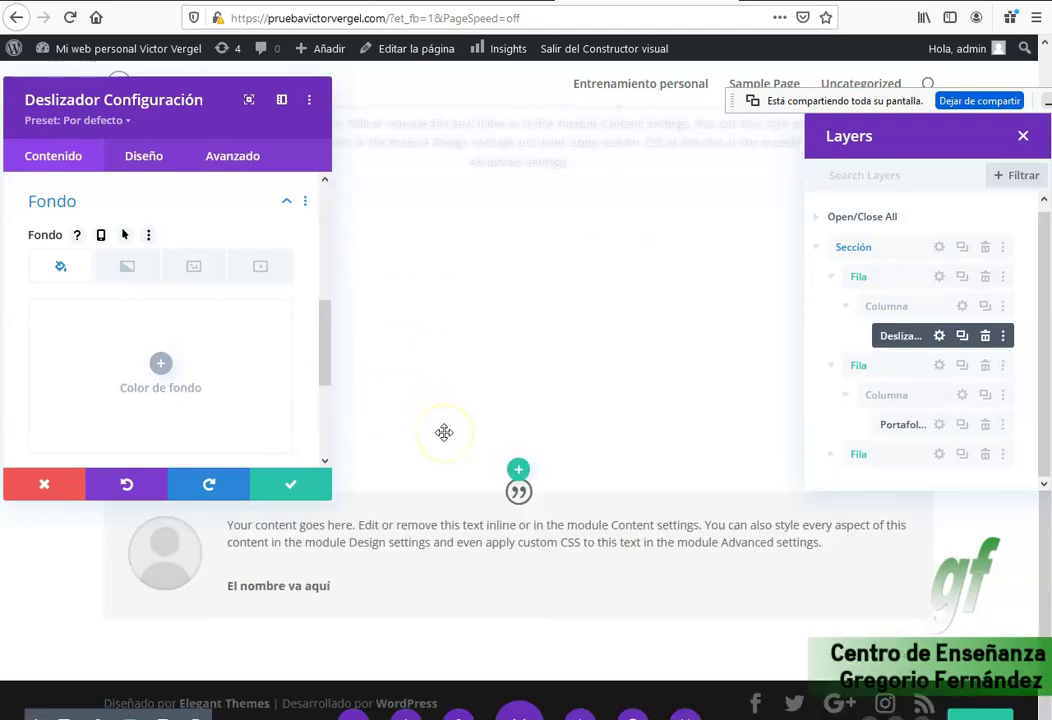
{"action": "scroll", "coordinate": [444, 432], "scroll_direction": "up", "scroll_amount": 1}
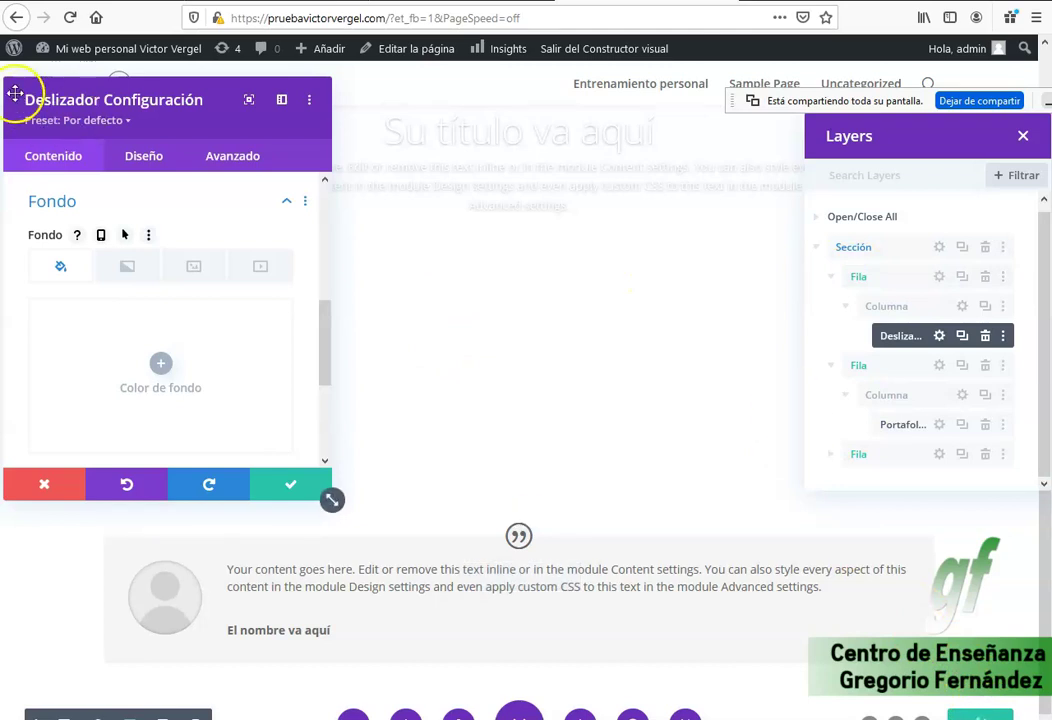
{"action": "left_click", "coordinate": [12, 50]}
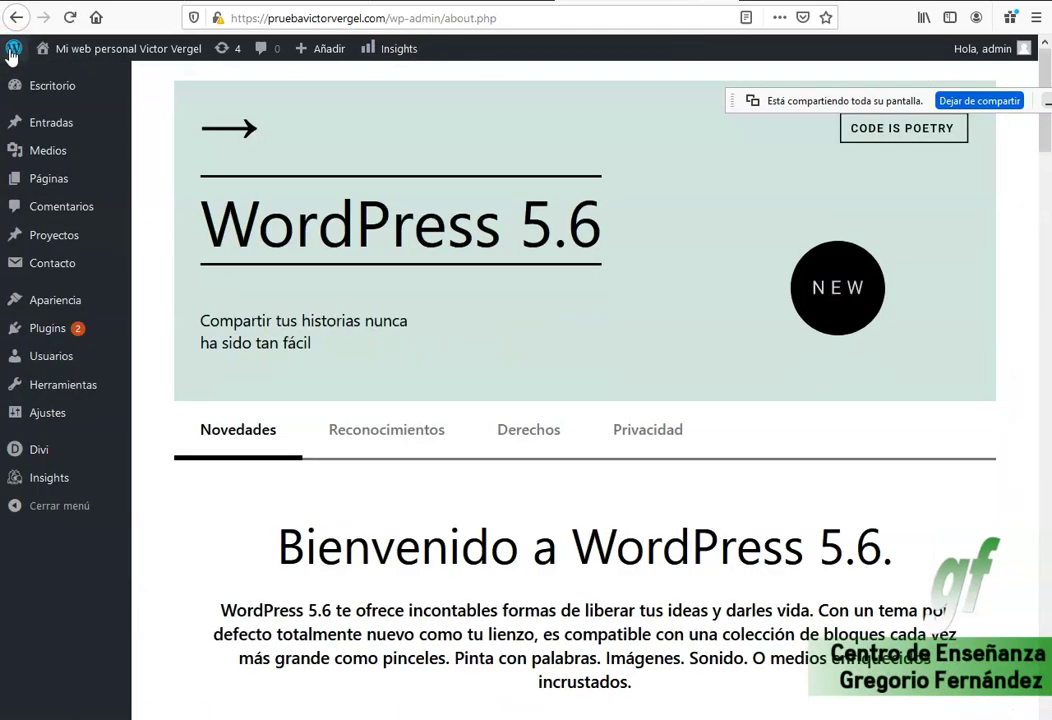
Open the Customizer's Ajustes generales group for the Divi site.
{"action": "mouse_move", "coordinate": [66, 308]}
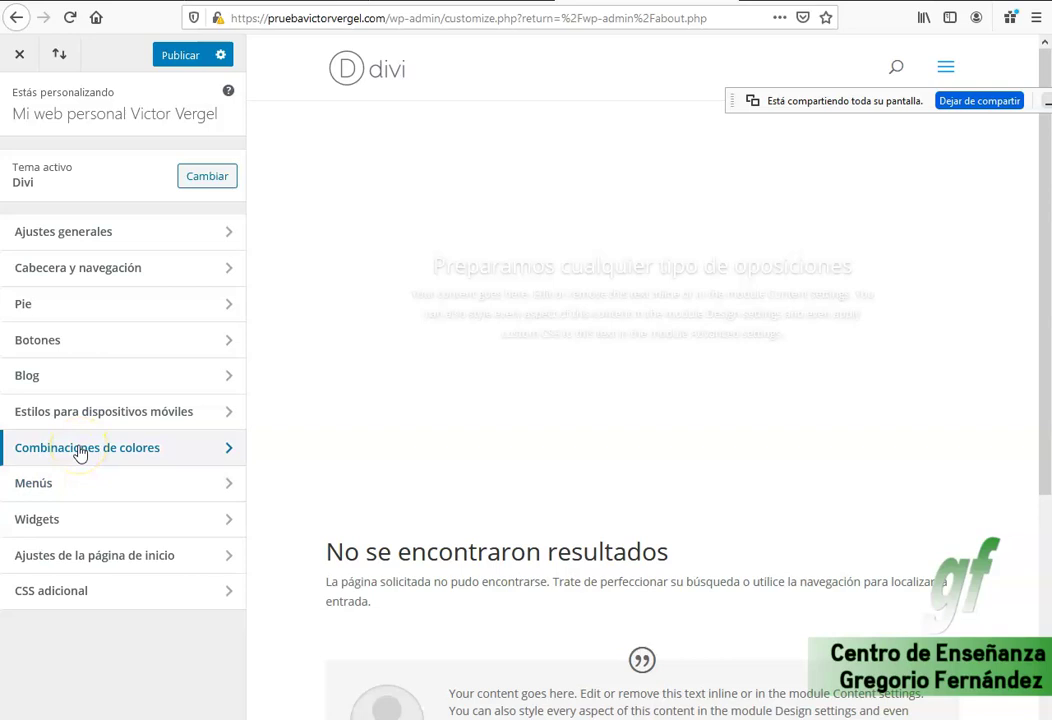
{"action": "left_click", "coordinate": [110, 234]}
Change the site title in Identidad del Sitio to 'Entrenamiento Personal'.
{"action": "left_click", "coordinate": [110, 164]}
{"action": "triple_click", "coordinate": [65, 195]}
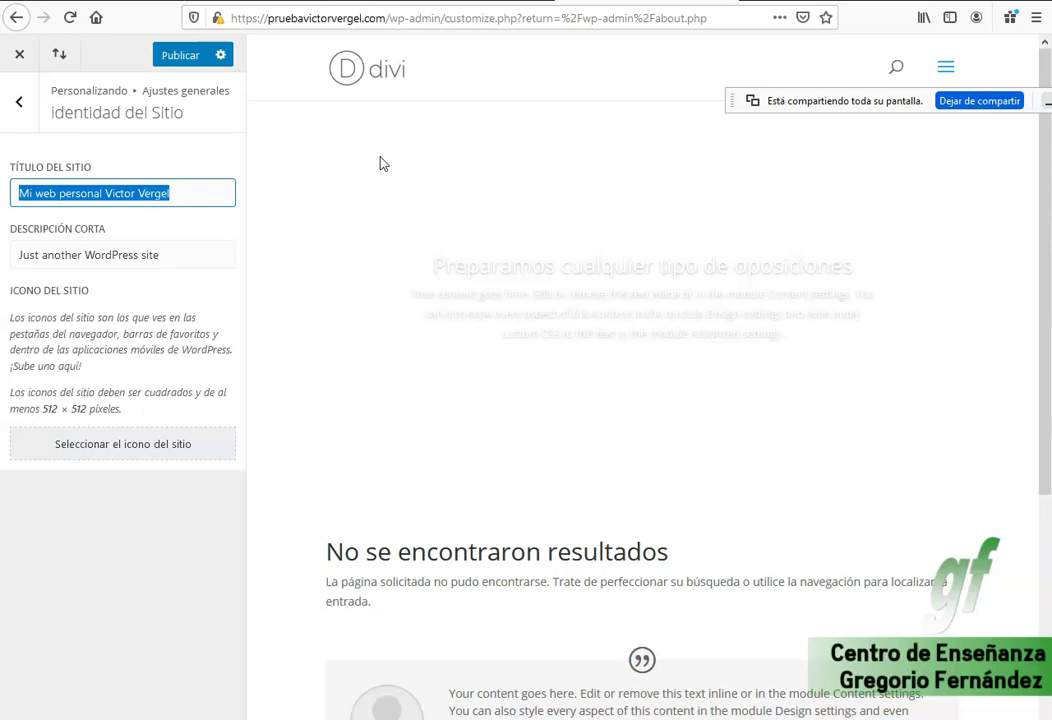
{"action": "type", "text": "Entrenamiento Personal"}
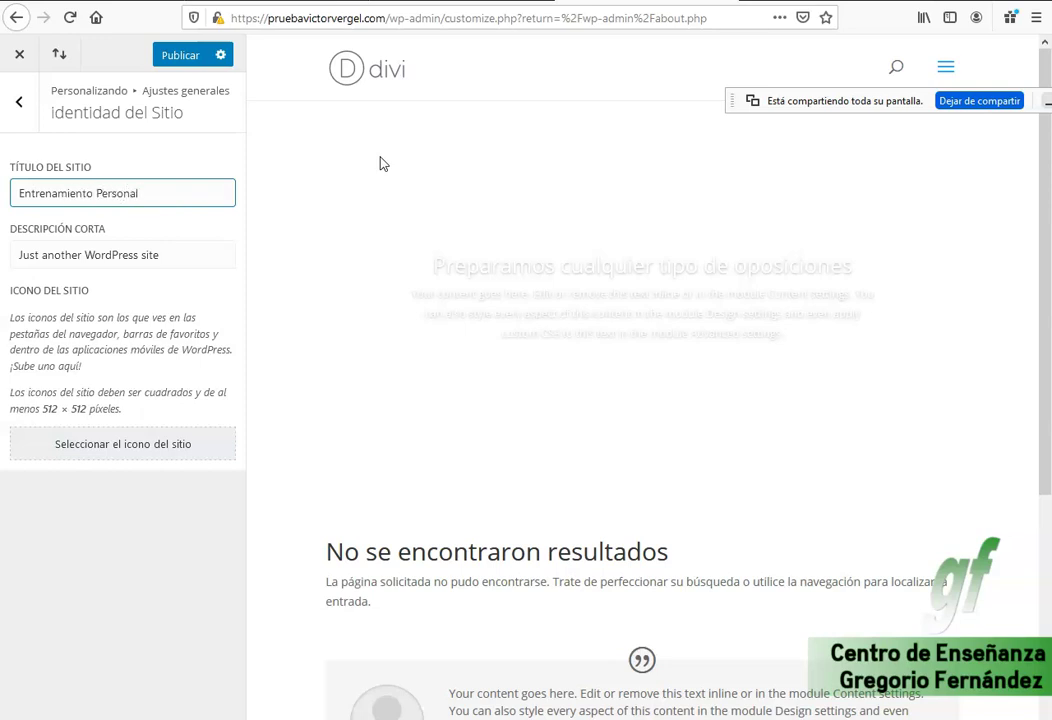
Set the short description to 'Preparamos oposiciones a bombero, policía municipal, policía nacioanl.'.
{"action": "key", "text": "Tab"}
{"action": "key", "text": "BackSpace"}
{"action": "type", "text": "Preparamos oposiciones"}
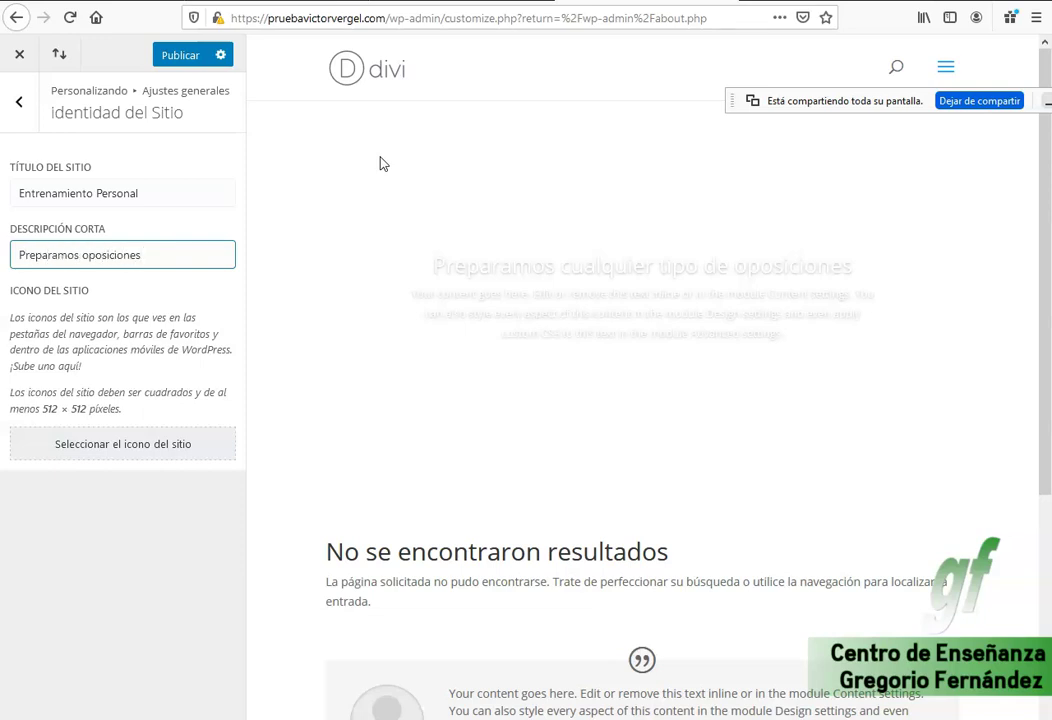
{"action": "type", "text": " a bombero, policía mo"}
{"action": "key", "text": "BackSpace"}
{"action": "type", "text": "unicipal"}
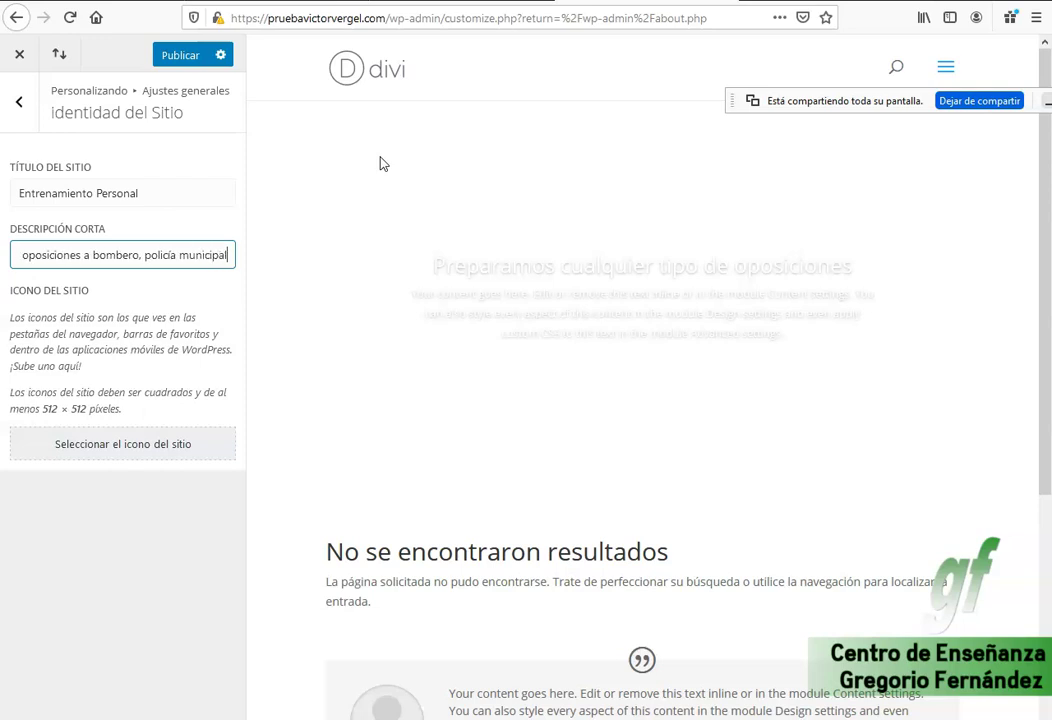
{"action": "type", "text": ", pon"}
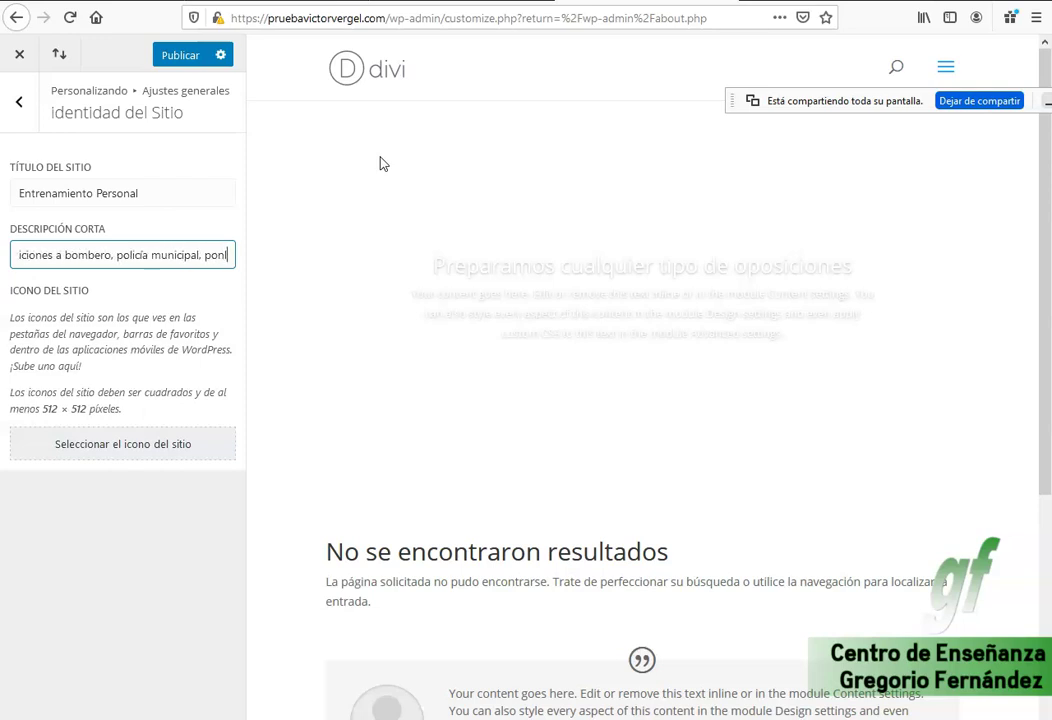
{"action": "key", "text": "BackSpace"}
{"action": "key", "text": "BackSpace"}
{"action": "type", "text": "olicía nac"}
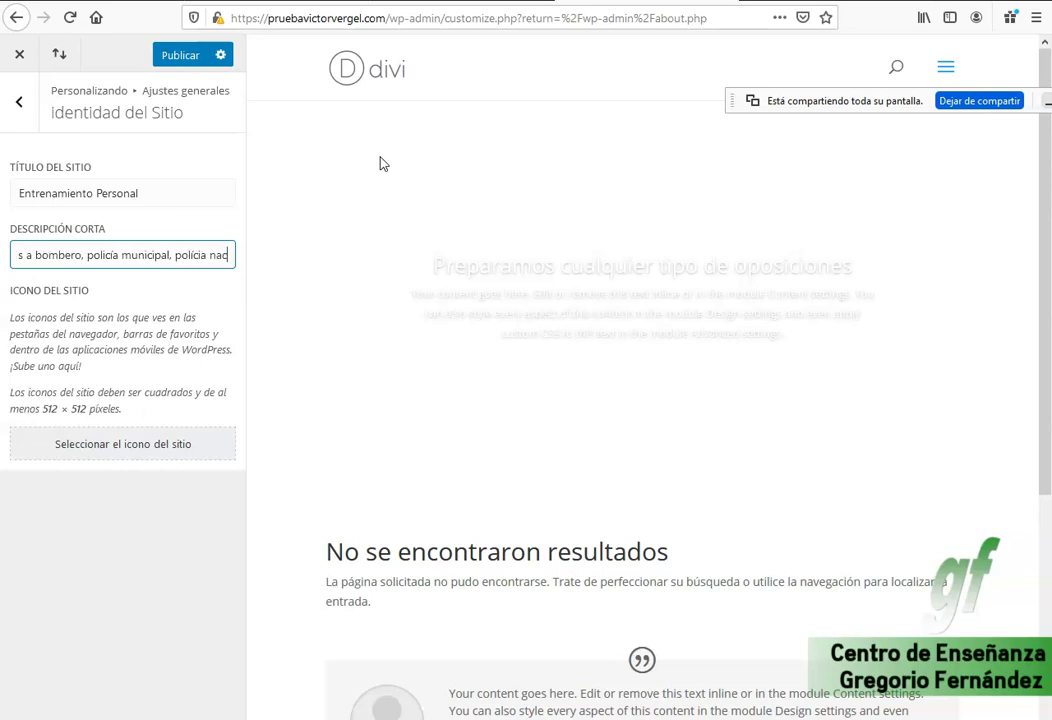
{"action": "type", "text": "ioanl."}
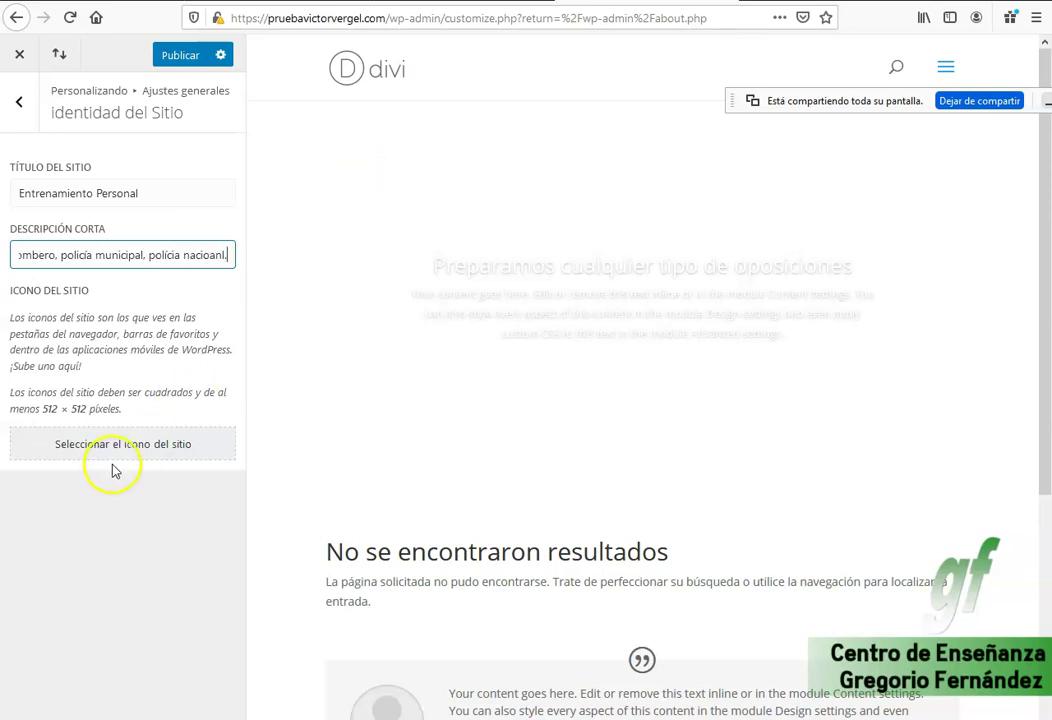
{"action": "left_click", "coordinate": [133, 459]}
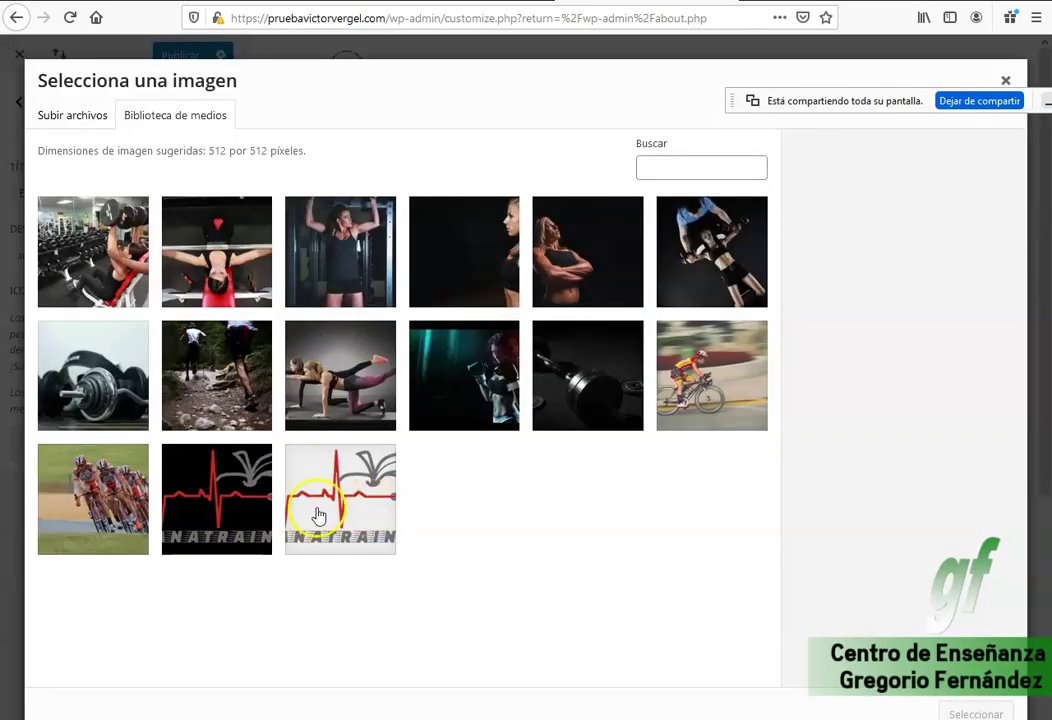
Select the SANATRAIN logo and give it the alt text 'Entrenador personal'.
{"action": "left_click", "coordinate": [347, 514]}
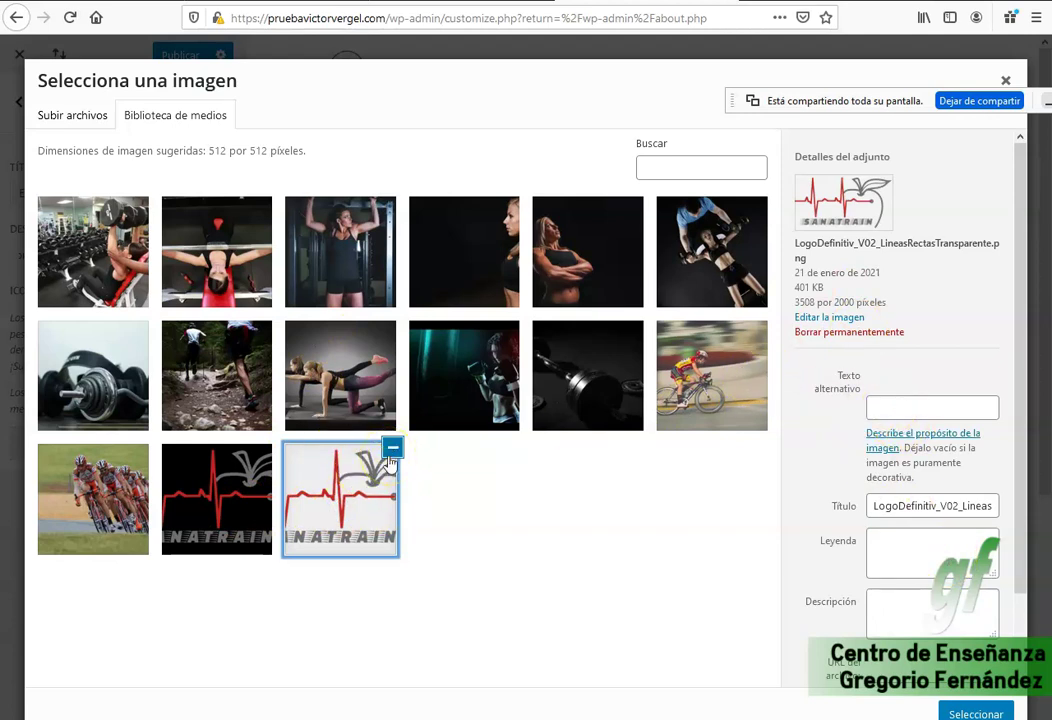
{"action": "left_click", "coordinate": [912, 414]}
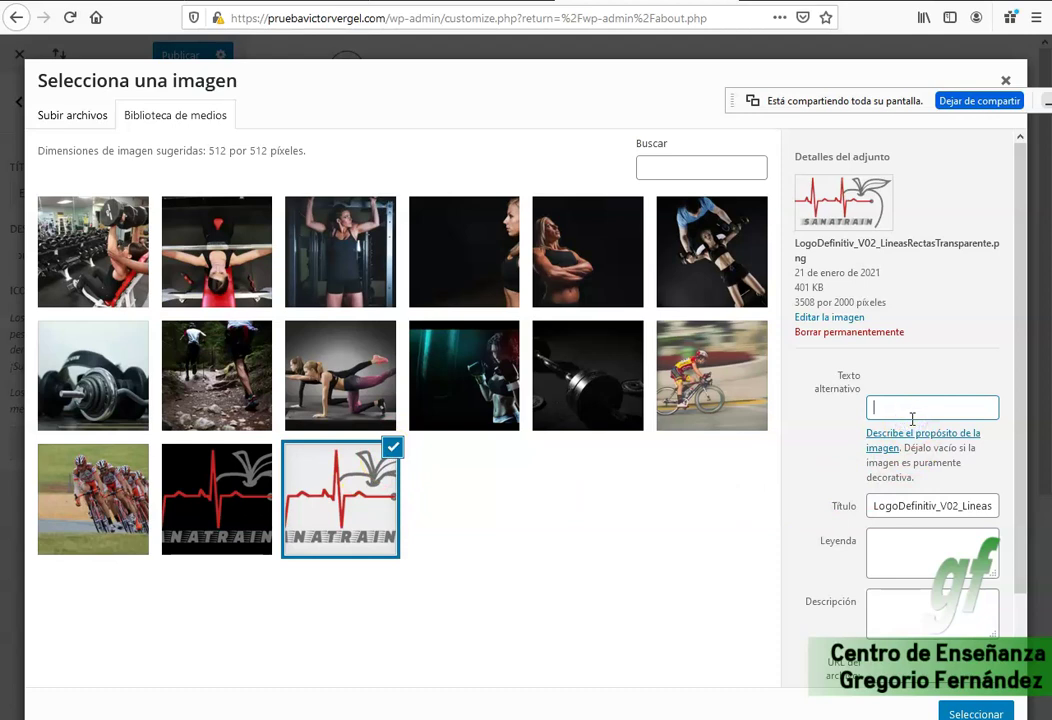
{"action": "type", "text": "Entenamient"}
{"action": "type", "text": "o"}
{"action": "key", "text": "ctrl+a"}
{"action": "type", "text": "Entrenador personal"}
{"action": "key", "text": "ctrl+a"}
{"action": "key", "text": "ctrl+c"}
Copy 'Entrenador personal' into the logo's title, caption and description fields.
{"action": "left_click", "coordinate": [904, 505]}
{"action": "key", "text": "ctrl+a"}
{"action": "key", "text": "ctrl+v"}
{"action": "left_click", "coordinate": [932, 559]}
{"action": "key", "text": "ctrl+v"}
{"action": "left_click", "coordinate": [928, 618]}
{"action": "key", "text": "ctrl+v"}
{"action": "scroll", "coordinate": [928, 610], "scroll_direction": "down", "scroll_amount": 2}
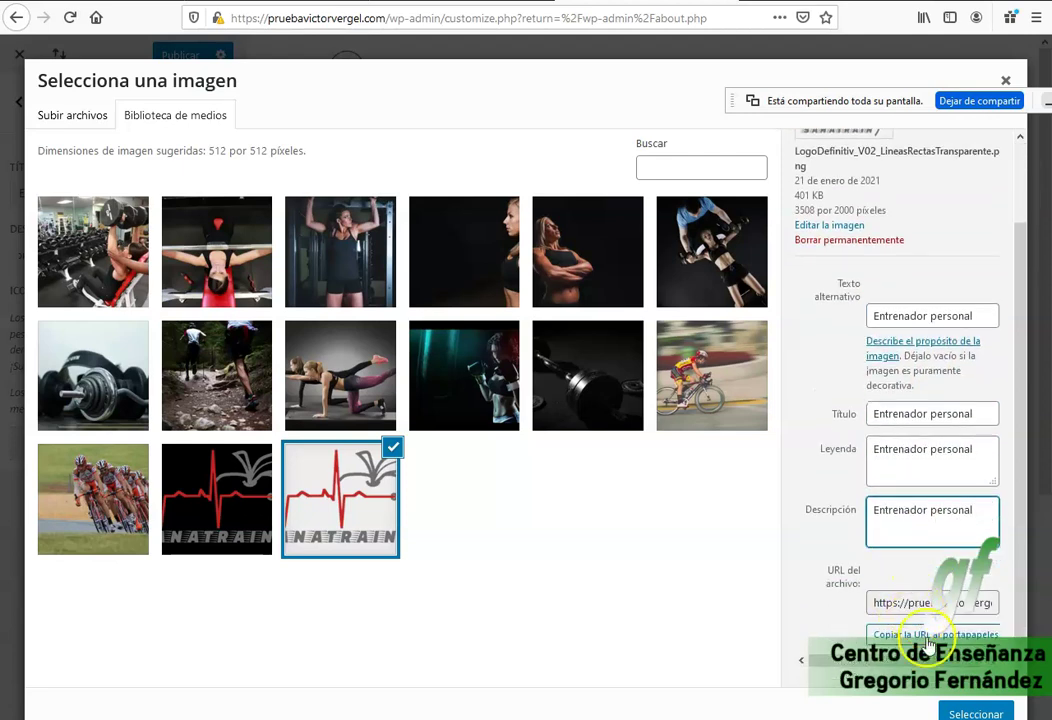
Crop the SANATRAIN logo, apply it as the site icon and publish.
{"action": "left_click", "coordinate": [975, 713]}
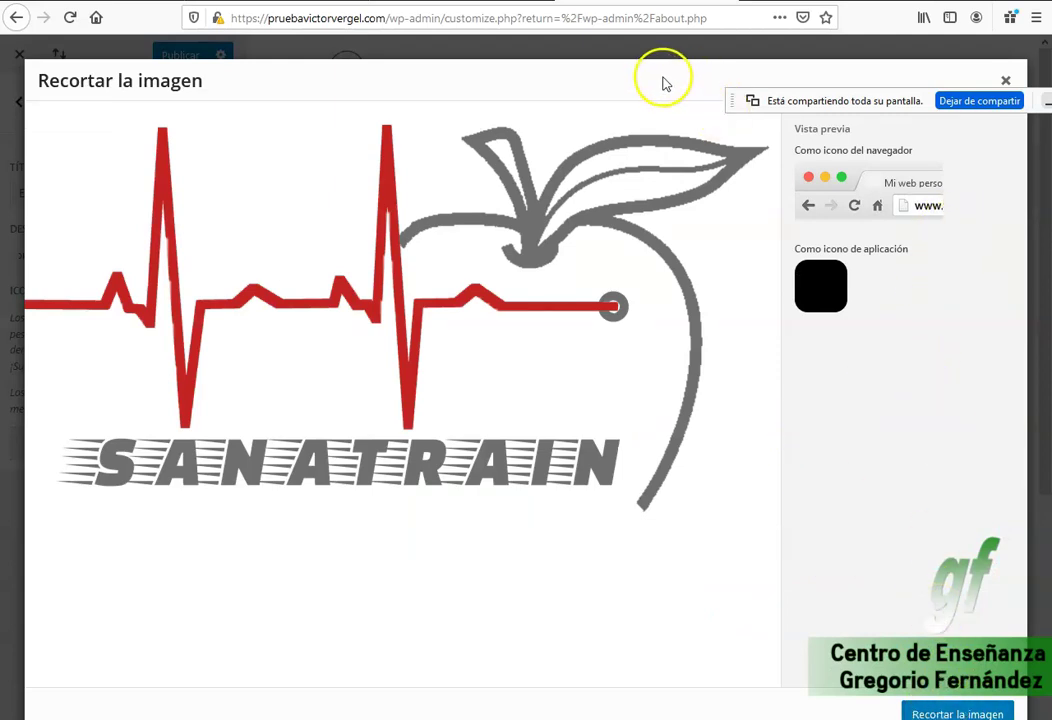
{"action": "key", "text": "ctrl+a"}
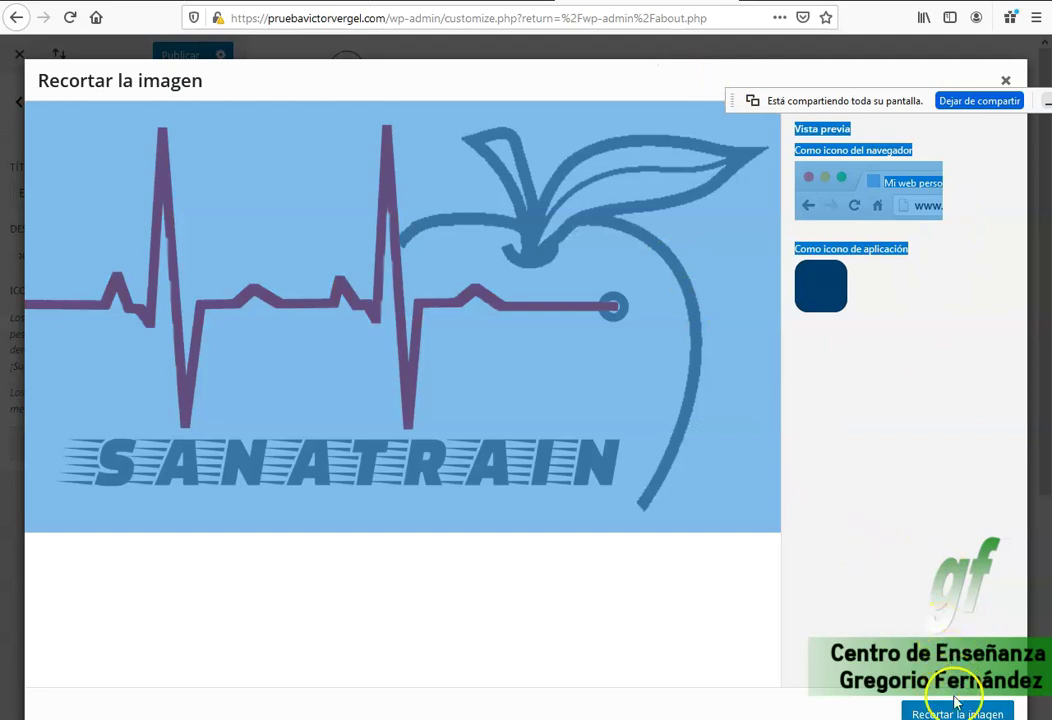
{"action": "left_click", "coordinate": [955, 711]}
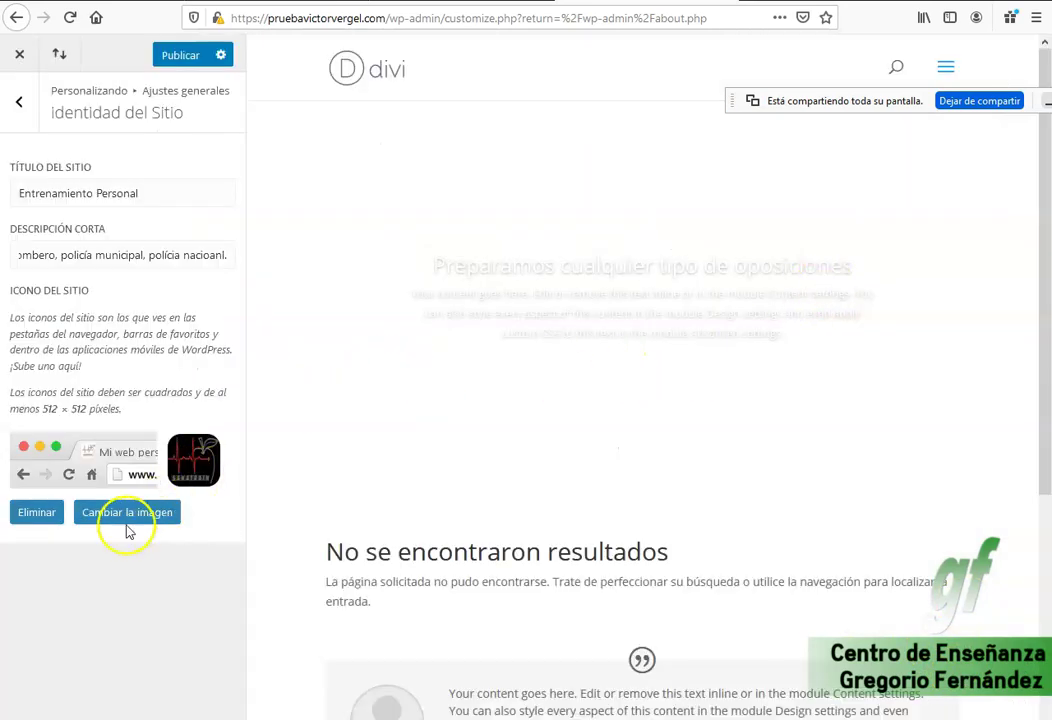
{"action": "left_click", "coordinate": [183, 56]}
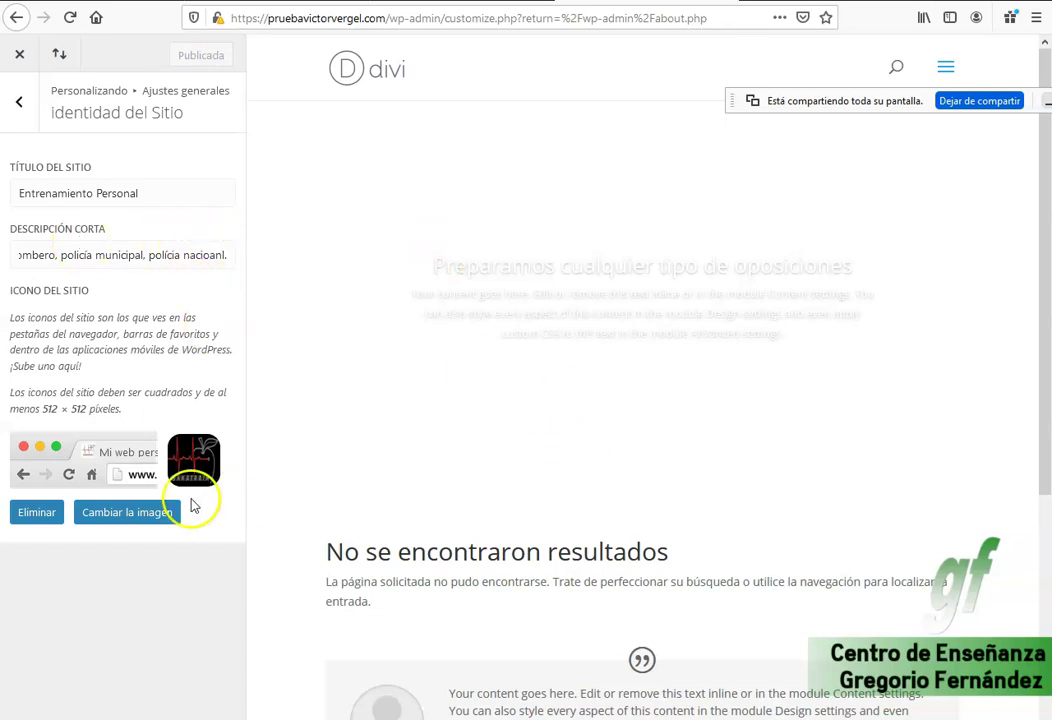
Publish the new site icon and return from Identidad del Sitio to Ajustes generales.
{"action": "left_click", "coordinate": [25, 112]}
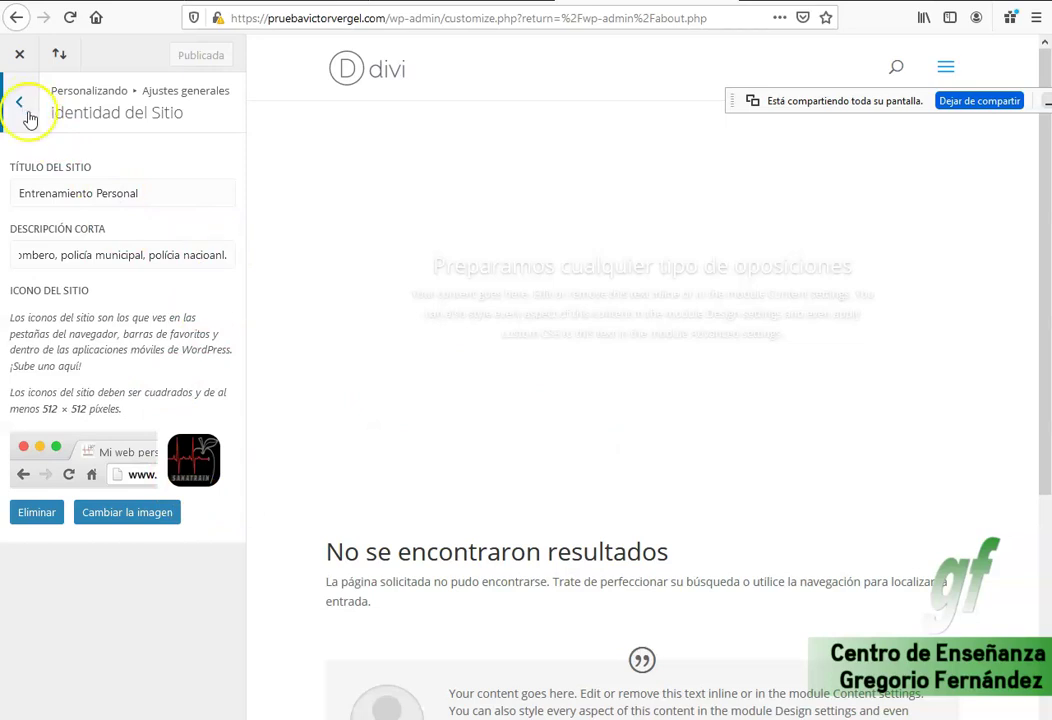
{"action": "left_click", "coordinate": [200, 460]}
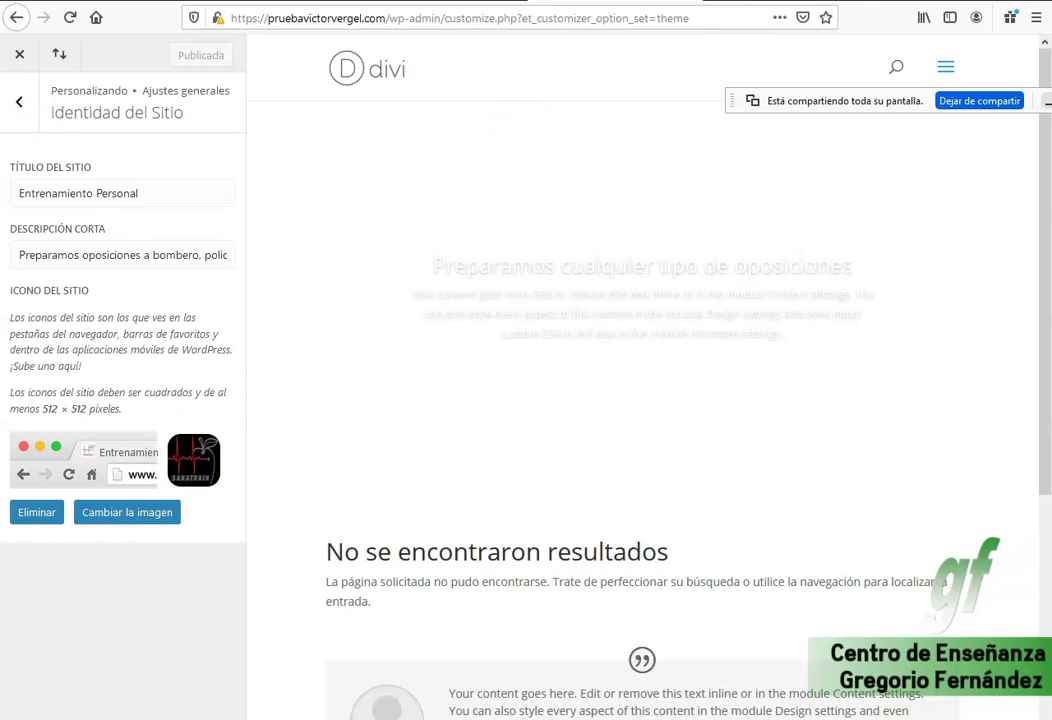
{"action": "left_click", "coordinate": [22, 103]}
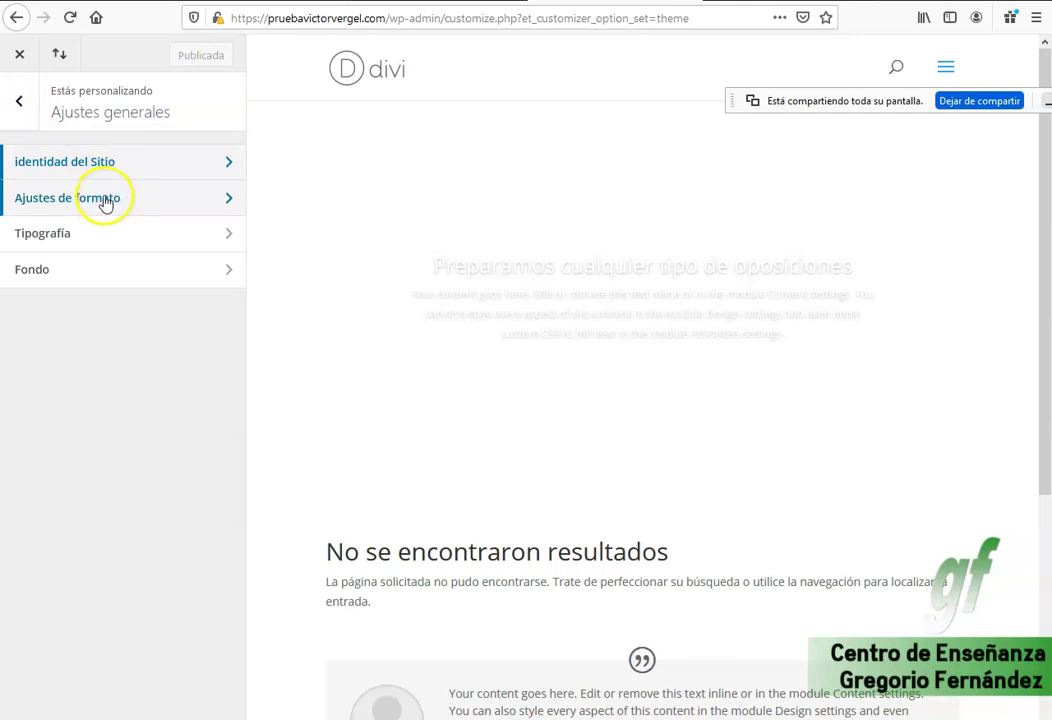
In Ajustes de formato, tick then untick Habilitar diseño con caja, leaving full width.
{"action": "left_click", "coordinate": [124, 201]}
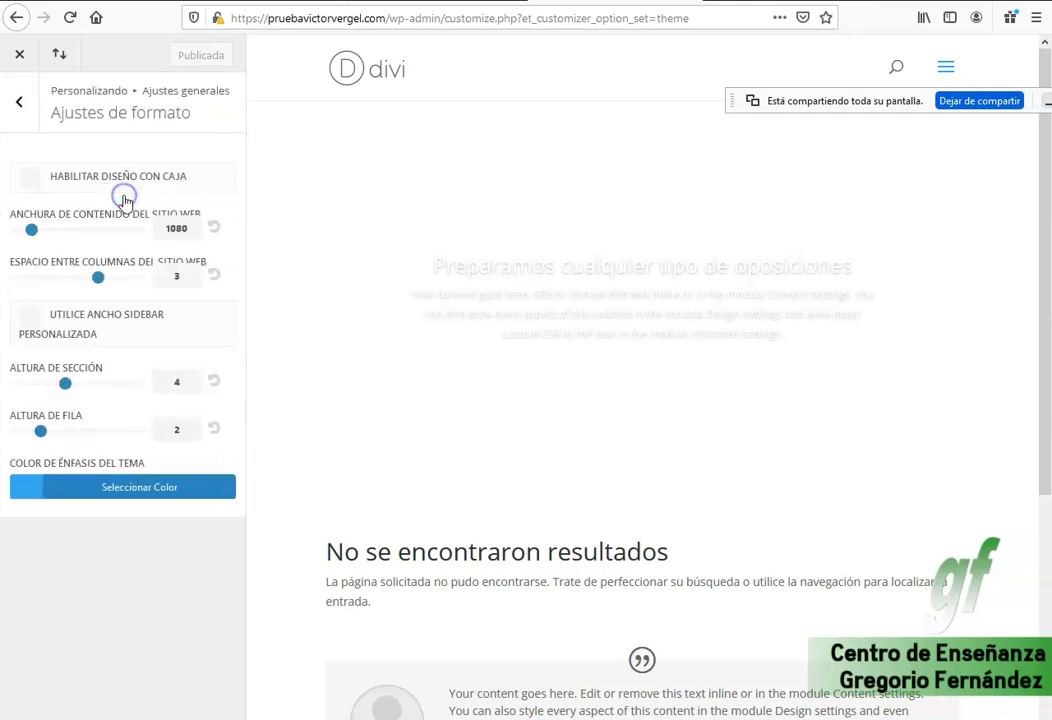
{"action": "left_click", "coordinate": [24, 103]}
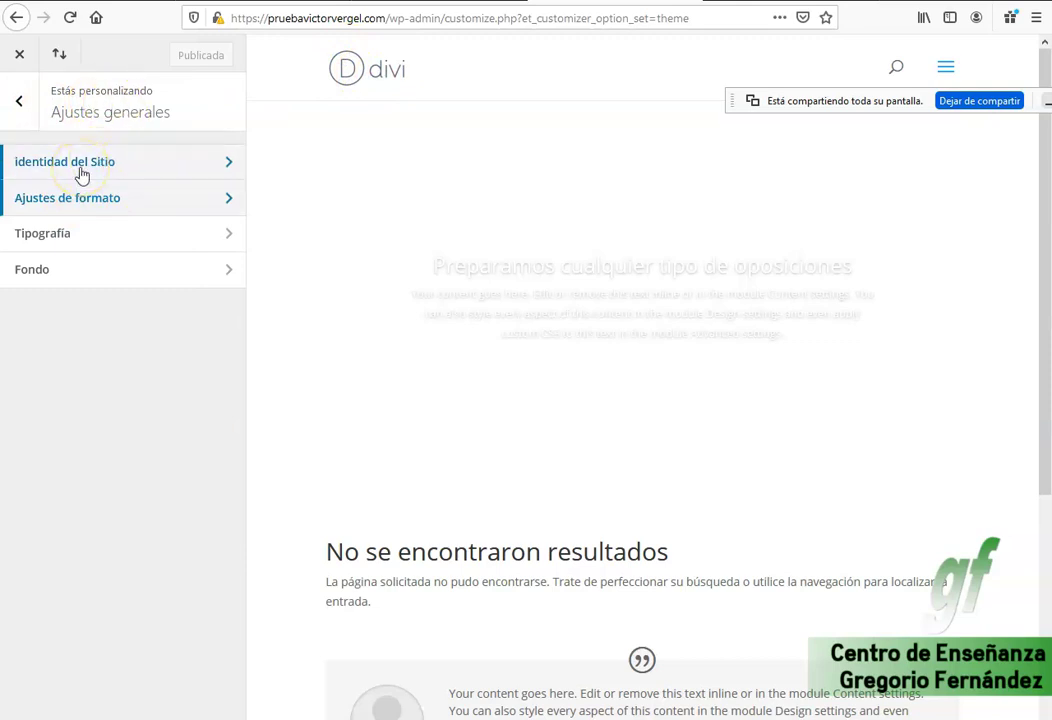
{"action": "left_click", "coordinate": [100, 197]}
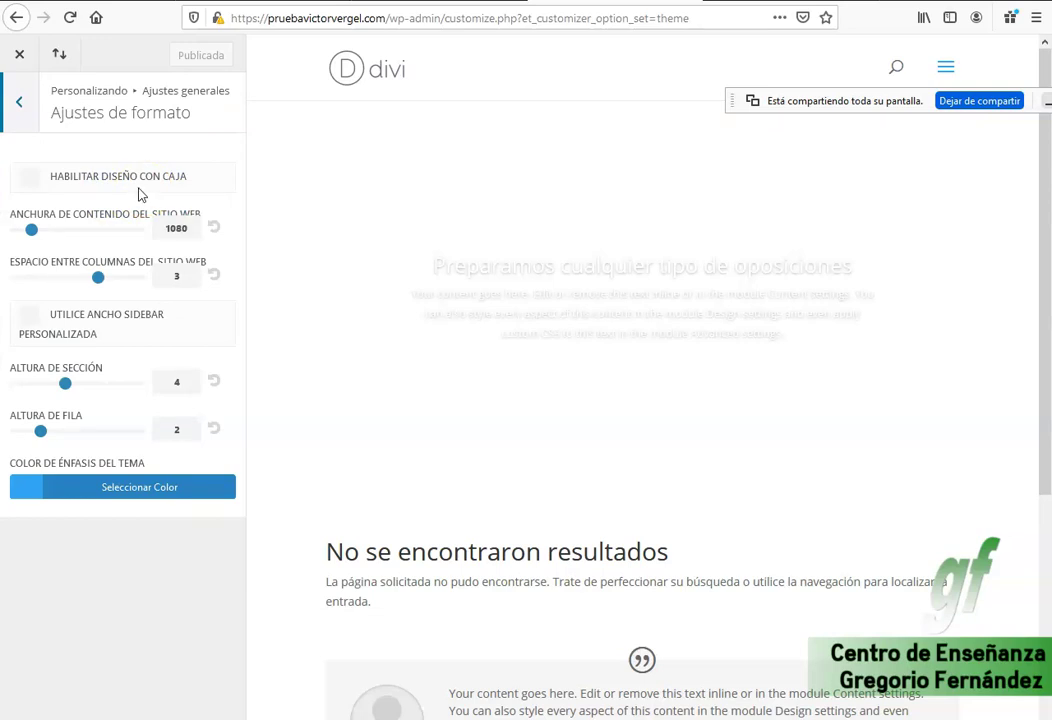
{"action": "left_click", "coordinate": [118, 168]}
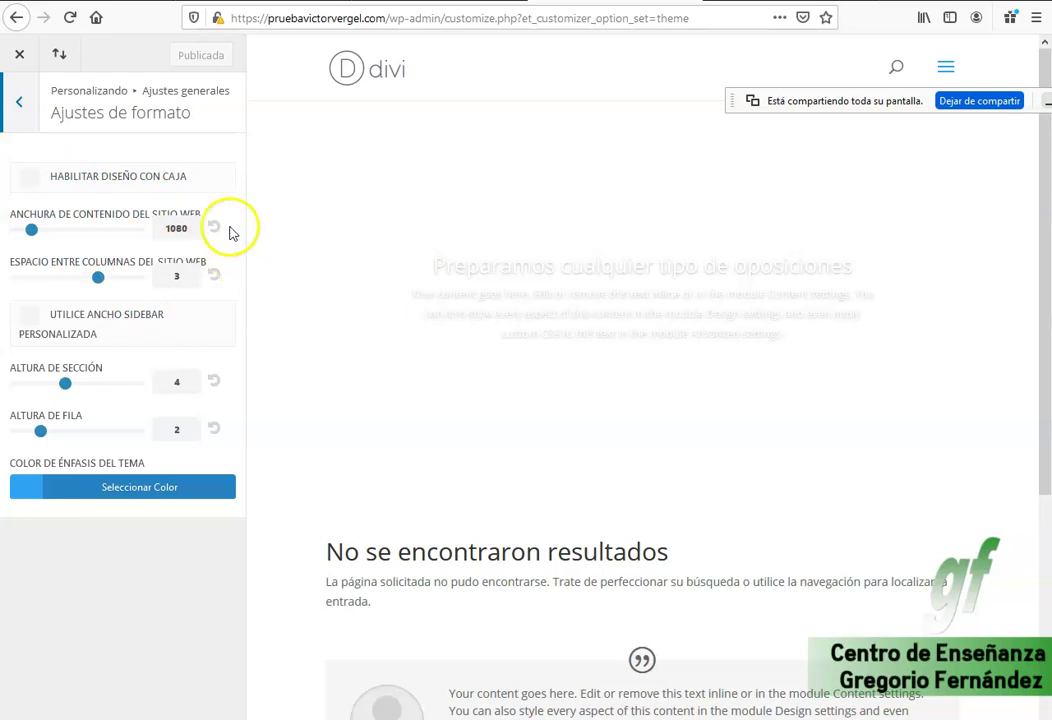
{"action": "left_click", "coordinate": [30, 182]}
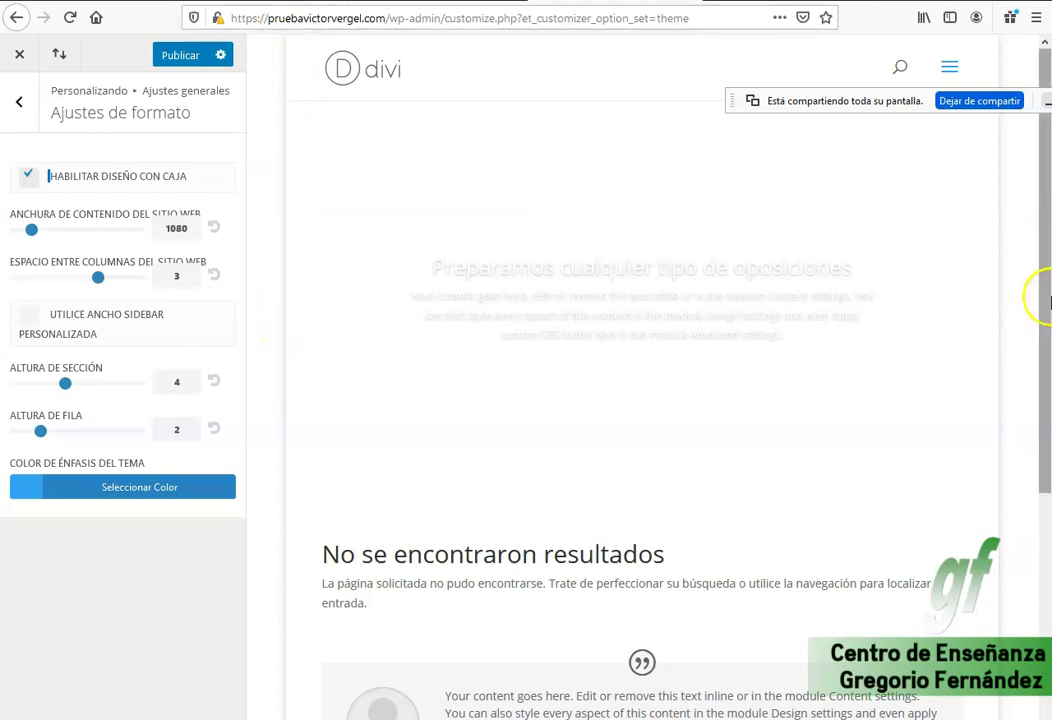
{"action": "left_click", "coordinate": [28, 176]}
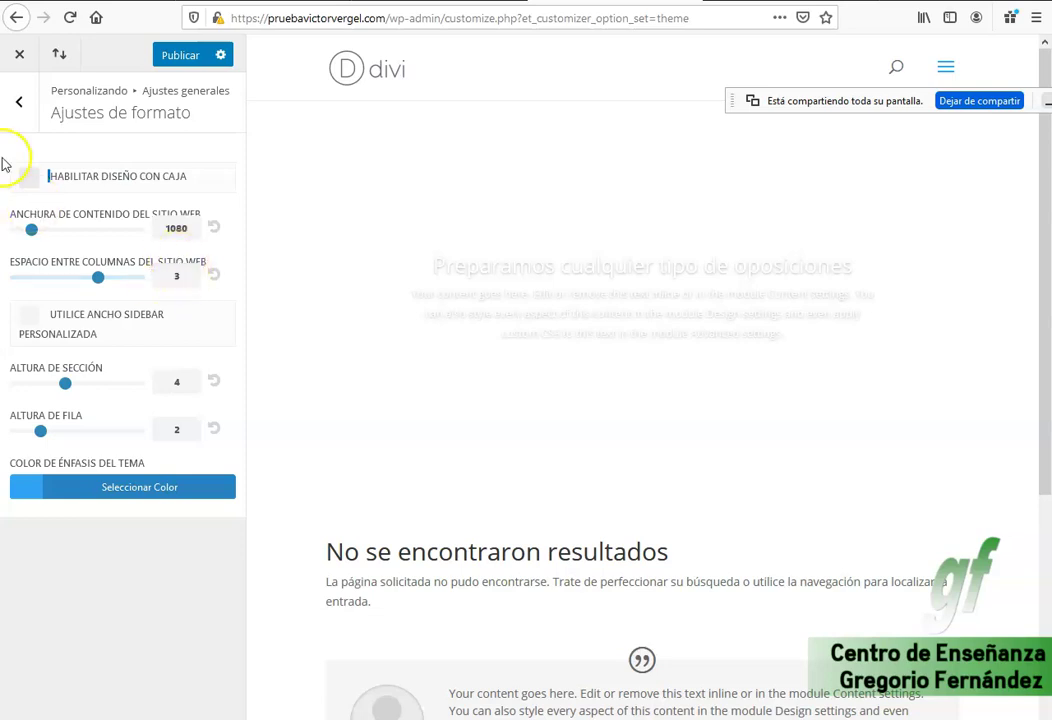
{"action": "left_click", "coordinate": [19, 101]}
{"action": "left_click", "coordinate": [92, 236]}
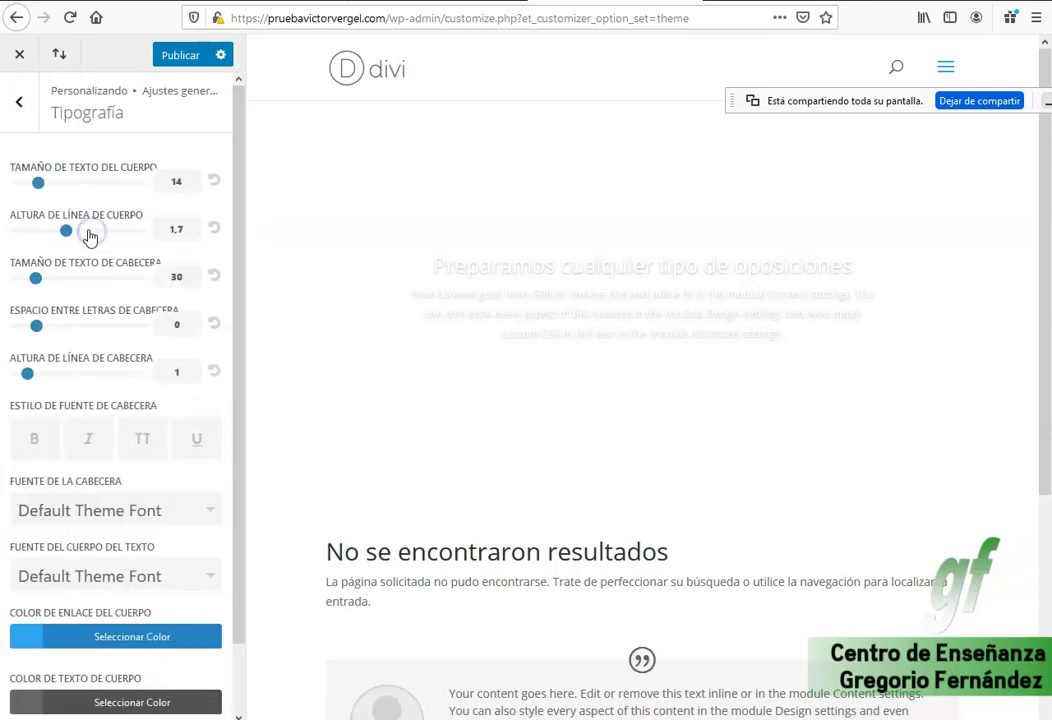
Open the Fuente de la cabecera dropdown and browse the heading font list.
{"action": "left_click", "coordinate": [216, 518]}
{"action": "scroll", "coordinate": [217, 545], "scroll_direction": "down", "scroll_amount": 20}
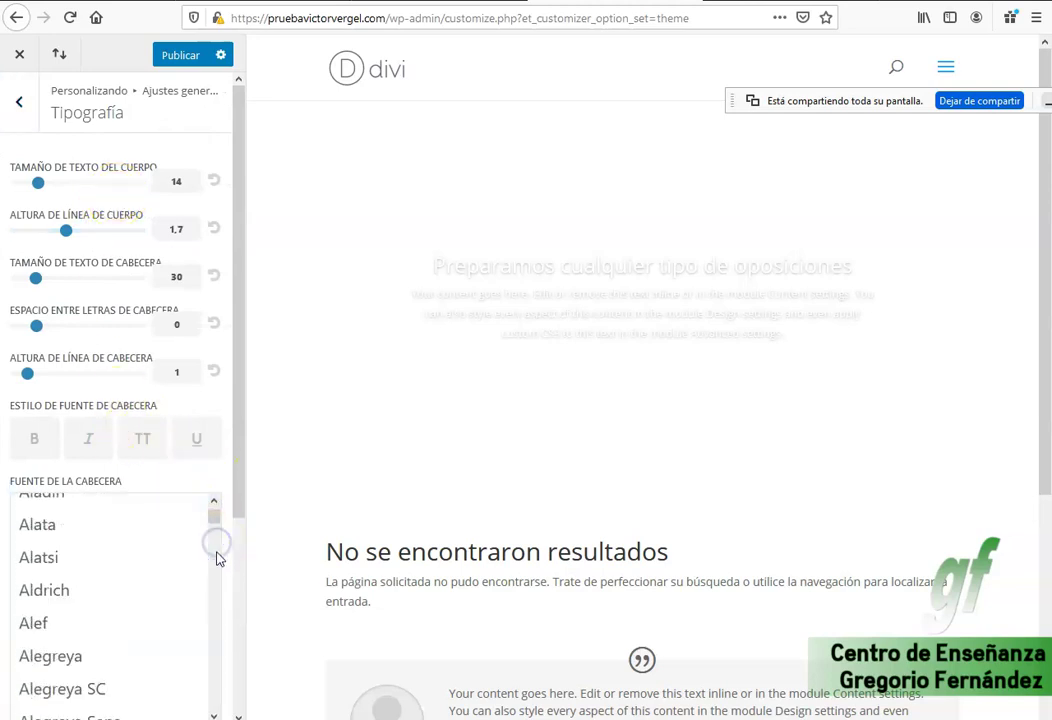
{"action": "scroll", "coordinate": [217, 556], "scroll_direction": "down", "scroll_amount": 3}
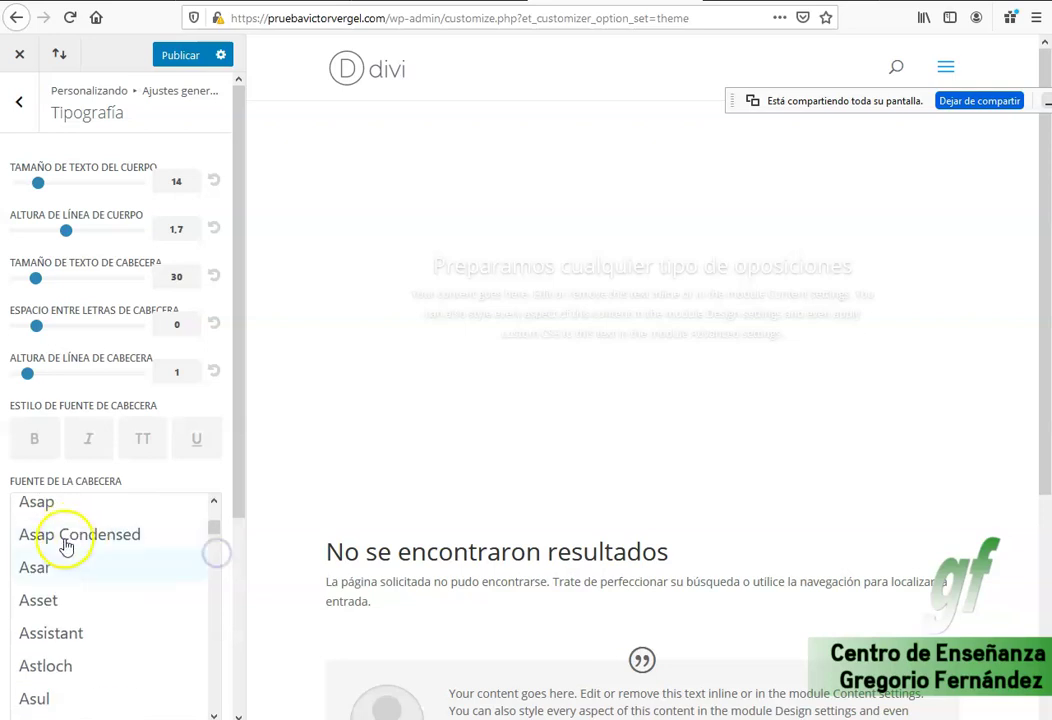
{"action": "left_click_drag", "start_coordinate": [208, 533], "coordinate": [216, 556]}
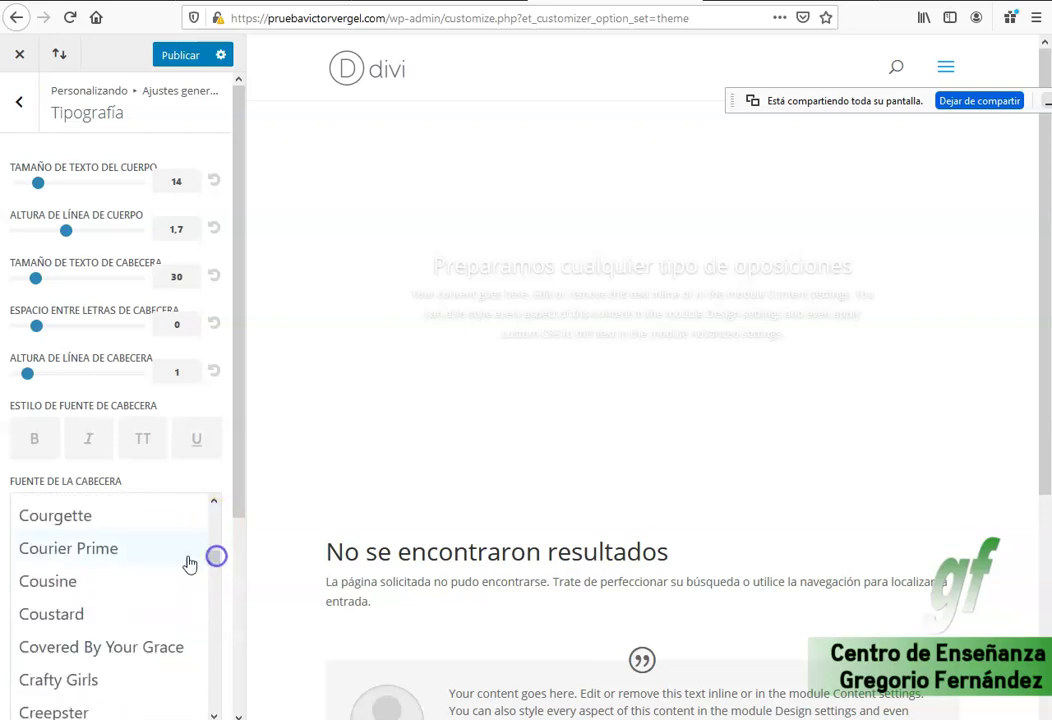
{"action": "left_click", "coordinate": [214, 501]}
{"action": "left_click", "coordinate": [214, 501]}
{"action": "double_click", "coordinate": [218, 480]}
{"action": "double_click", "coordinate": [228, 519]}
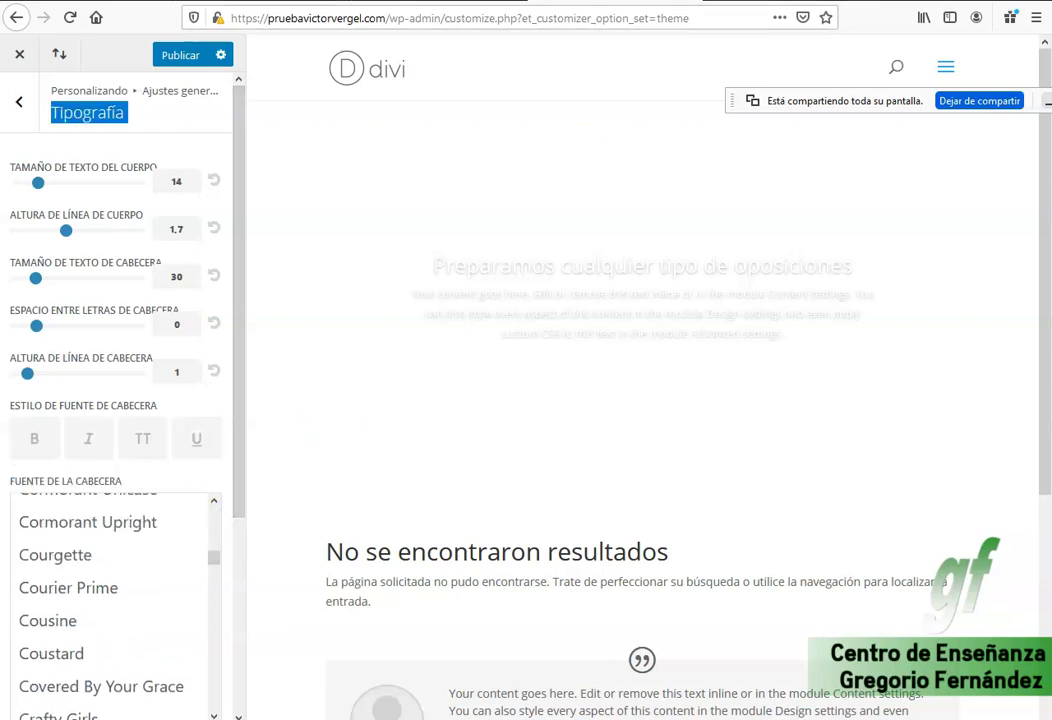
{"action": "key", "text": "ctrl+t"}
Search for Google Fonts and preview its fonts with the text 'Entrenamiento personal'.
{"action": "type", "text": "goog"}
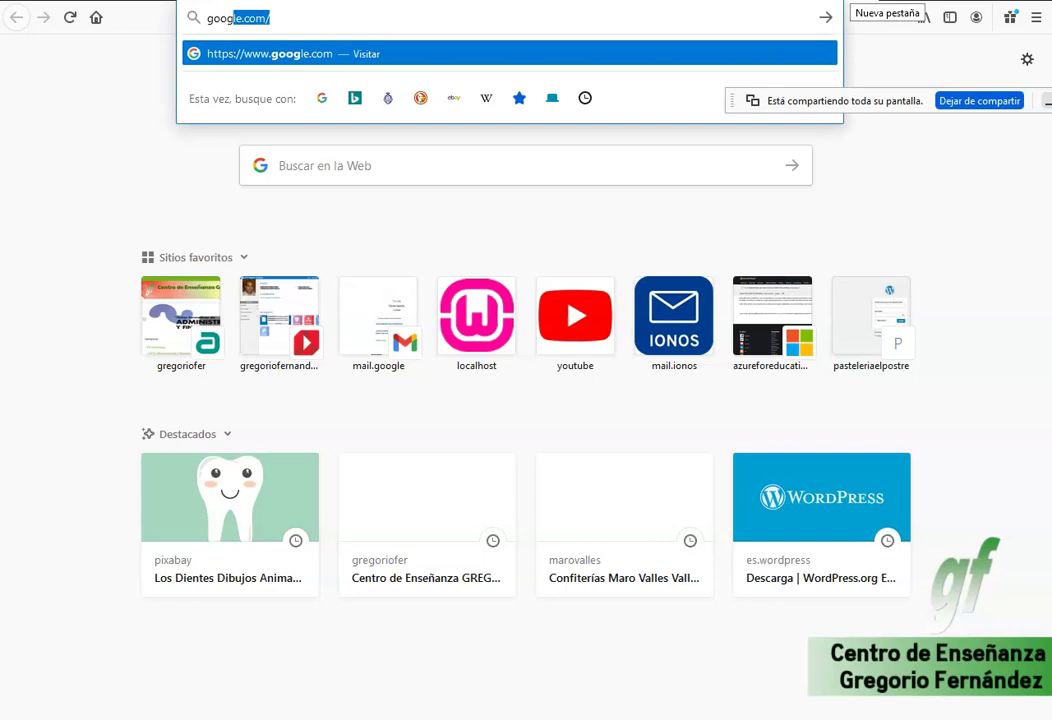
{"action": "type", "text": "le fonts"}
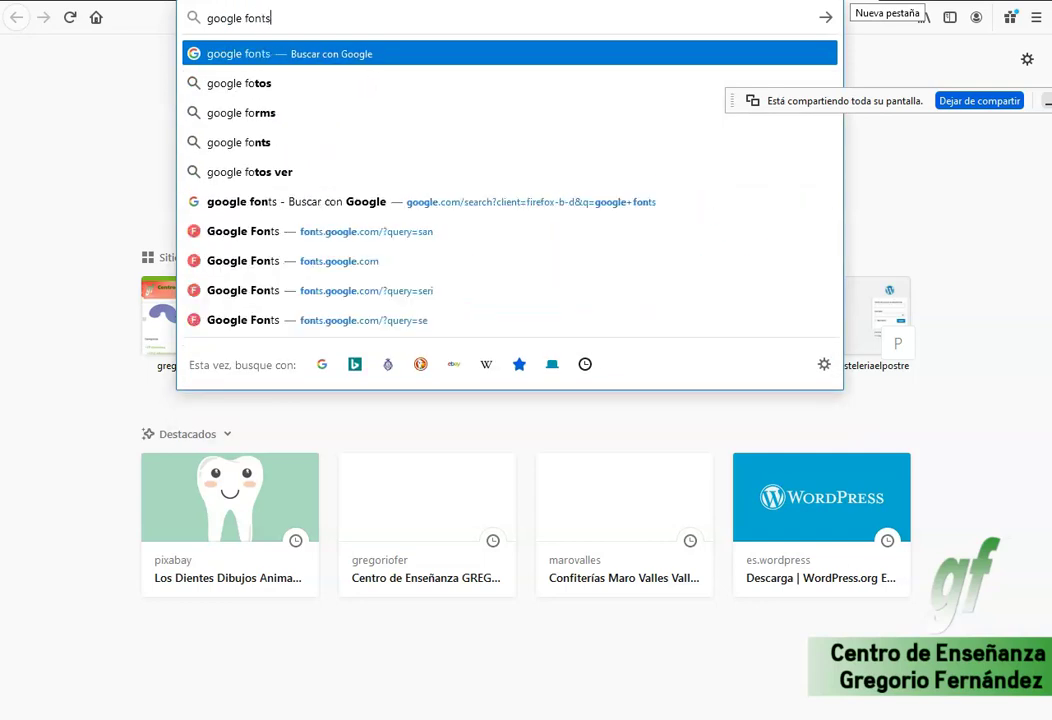
{"action": "key", "text": "Return"}
{"action": "left_click", "coordinate": [210, 207]}
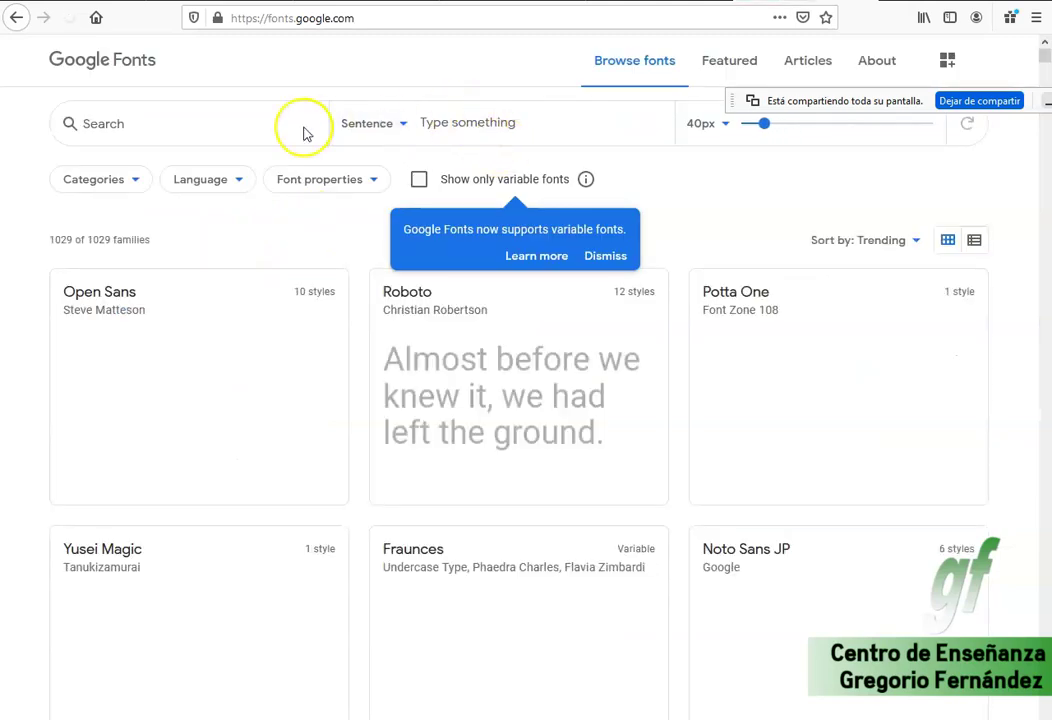
{"action": "left_click", "coordinate": [503, 125]}
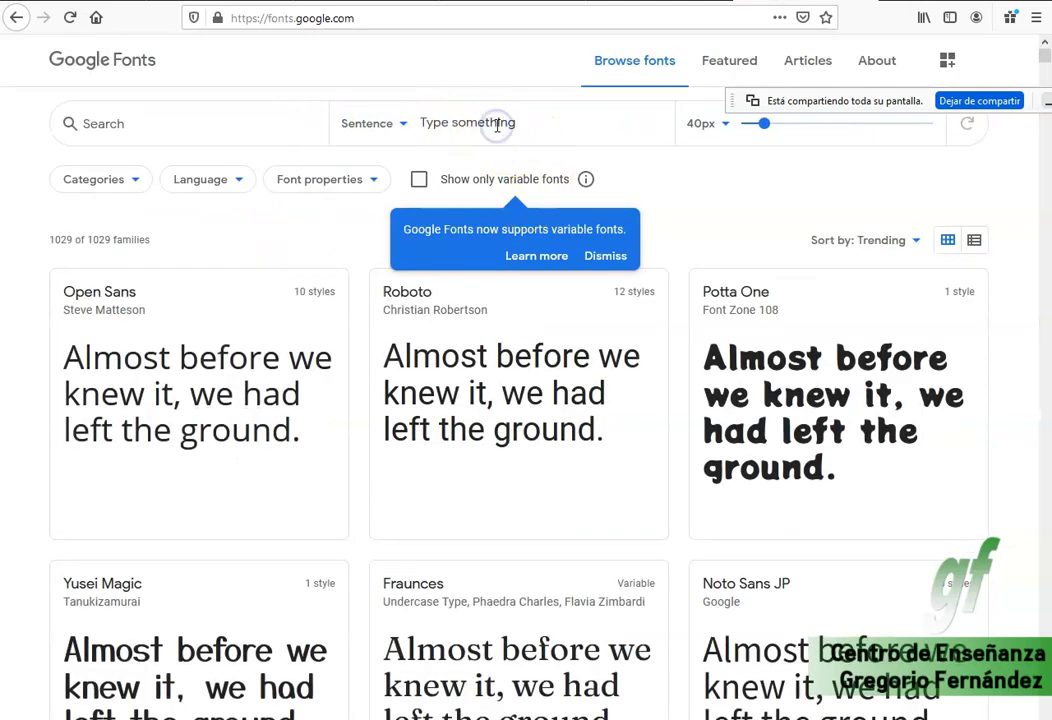
{"action": "type", "text": "Entrenamiento person"}
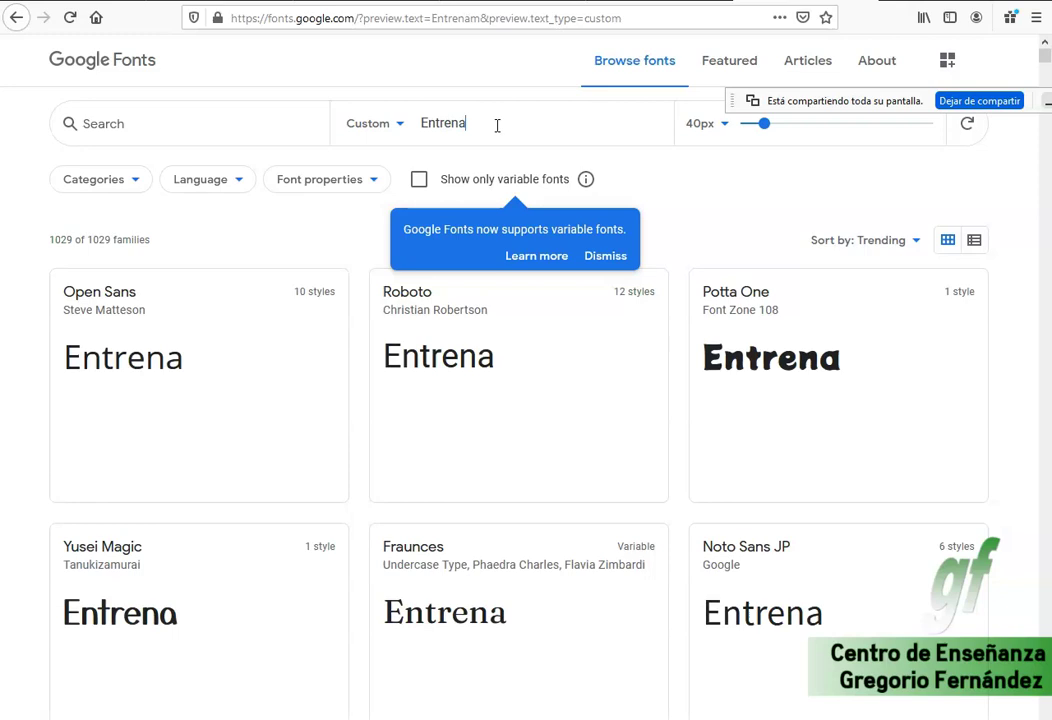
{"action": "type", "text": "al"}
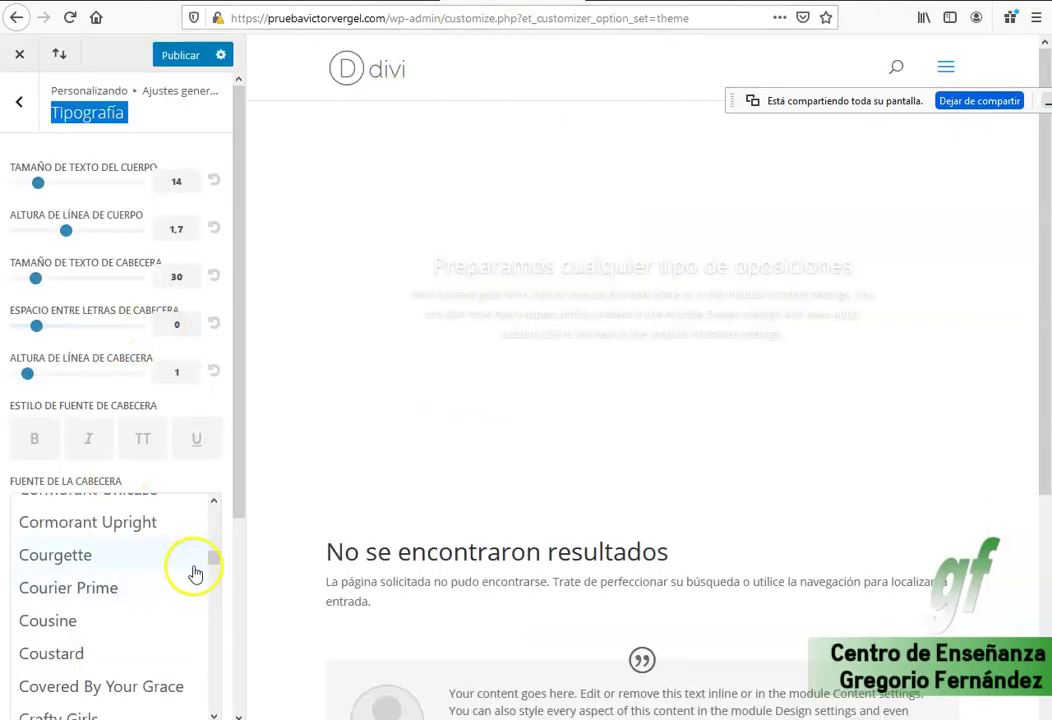
{"action": "scroll", "coordinate": [185, 585], "scroll_direction": "down", "scroll_amount": 5}
{"action": "scroll", "coordinate": [177, 600], "scroll_direction": "down", "scroll_amount": 10}
{"action": "scroll", "coordinate": [155, 610], "scroll_direction": "down", "scroll_amount": 10}
{"action": "scroll", "coordinate": [137, 606], "scroll_direction": "down", "scroll_amount": 8}
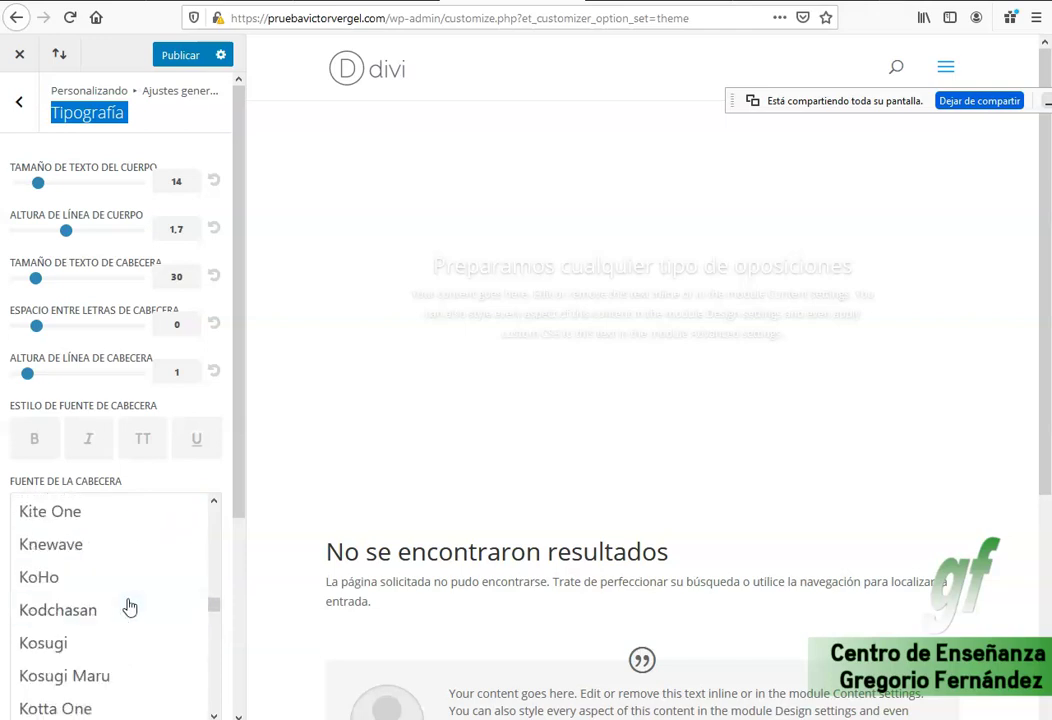
Scroll through the Tipografía settings to look over the heading font options.
{"action": "scroll", "coordinate": [129, 607], "scroll_direction": "down", "scroll_amount": 3}
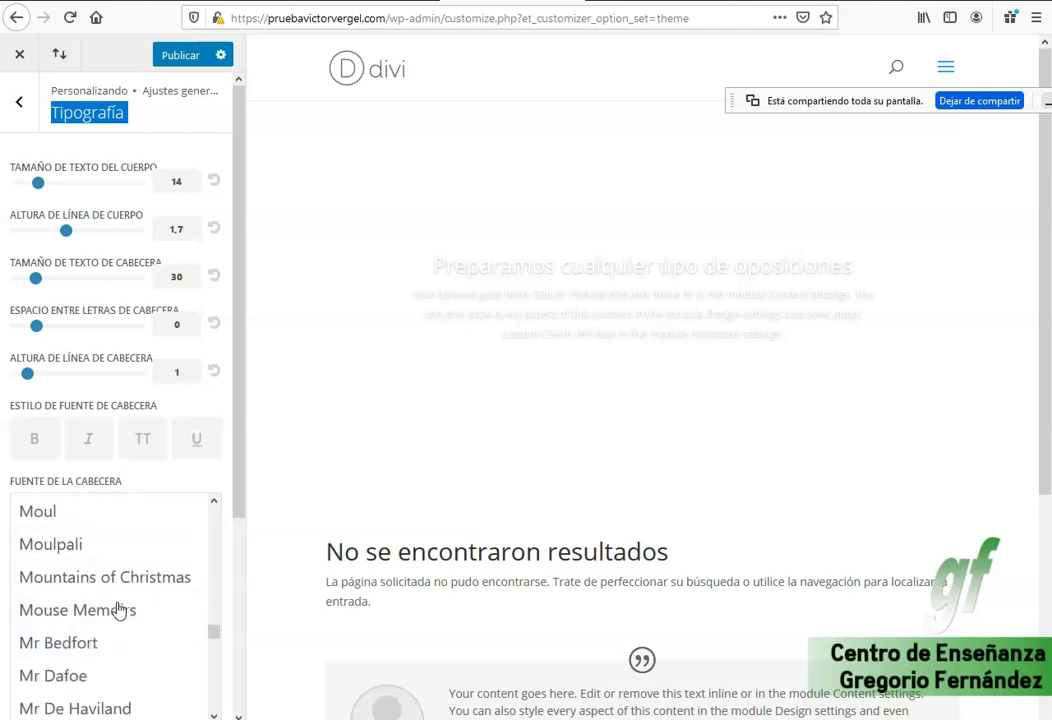
{"action": "scroll", "coordinate": [117, 610], "scroll_direction": "down", "scroll_amount": 15}
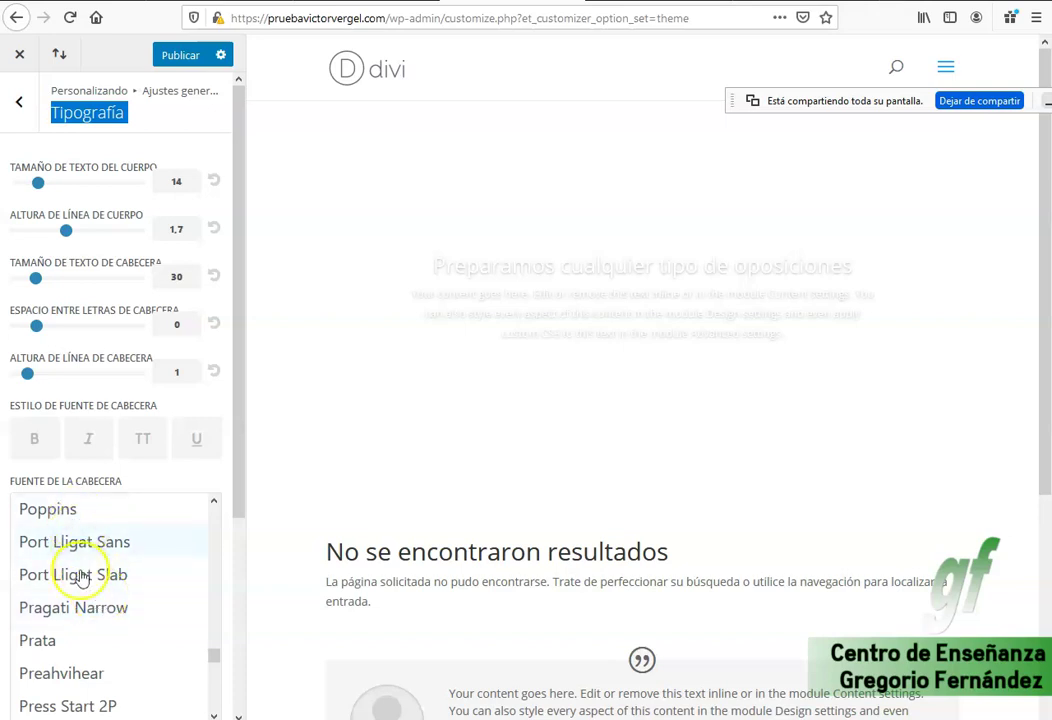
{"action": "scroll", "coordinate": [87, 519], "scroll_direction": "up", "scroll_amount": 2}
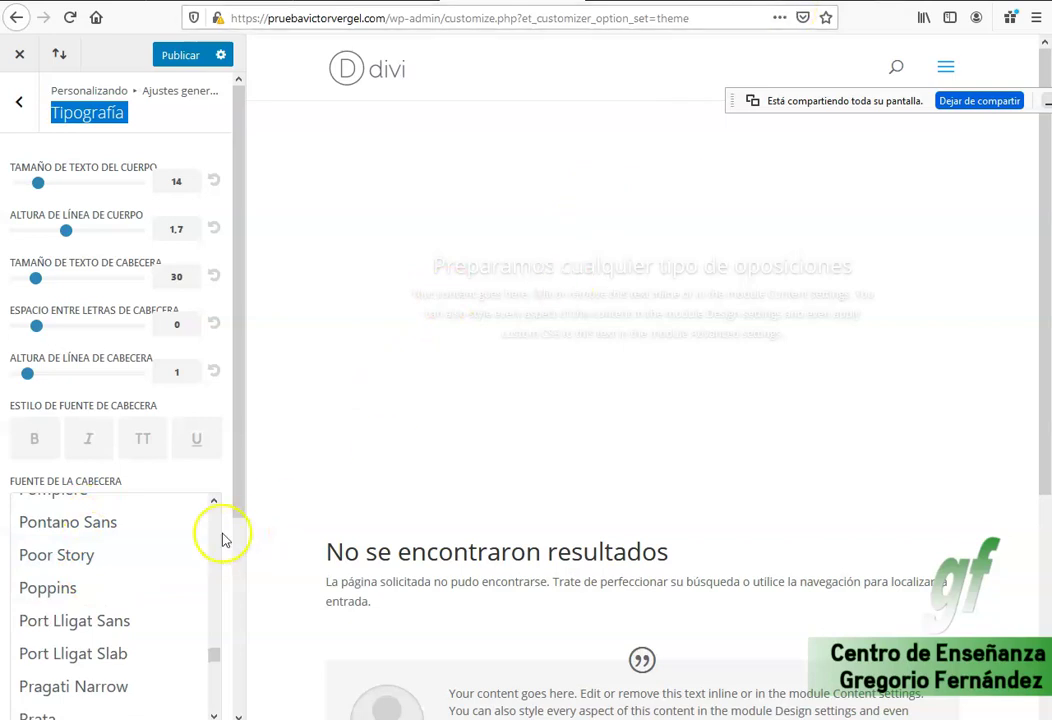
{"action": "scroll", "coordinate": [77, 597], "scroll_direction": "down", "scroll_amount": 2}
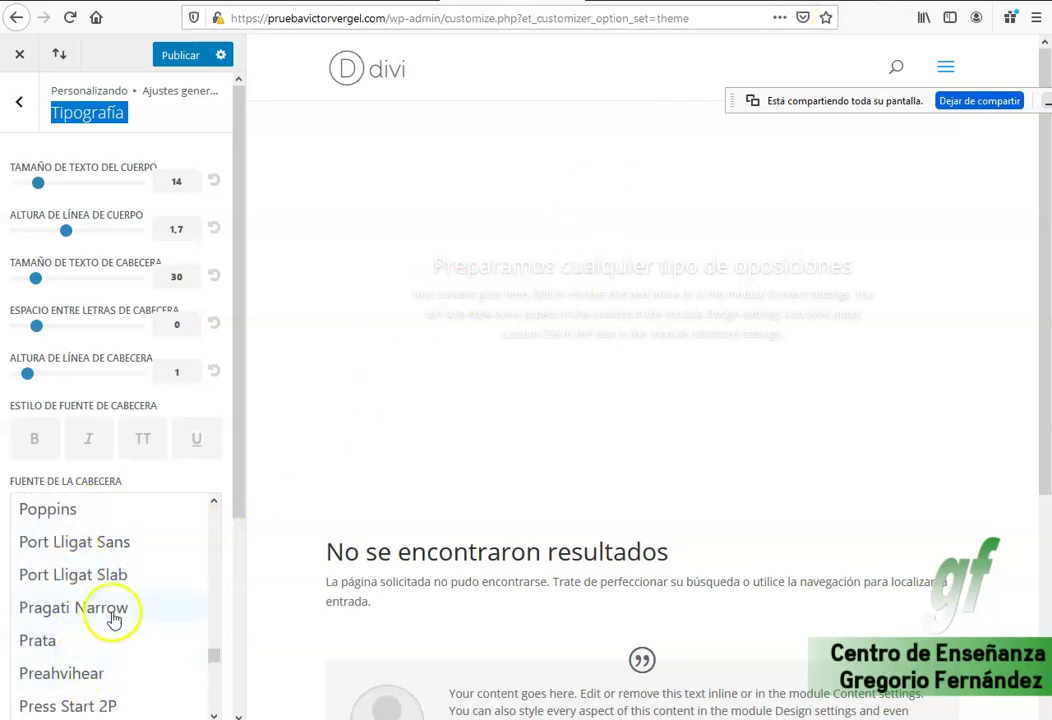
{"action": "left_click", "coordinate": [815, 10]}
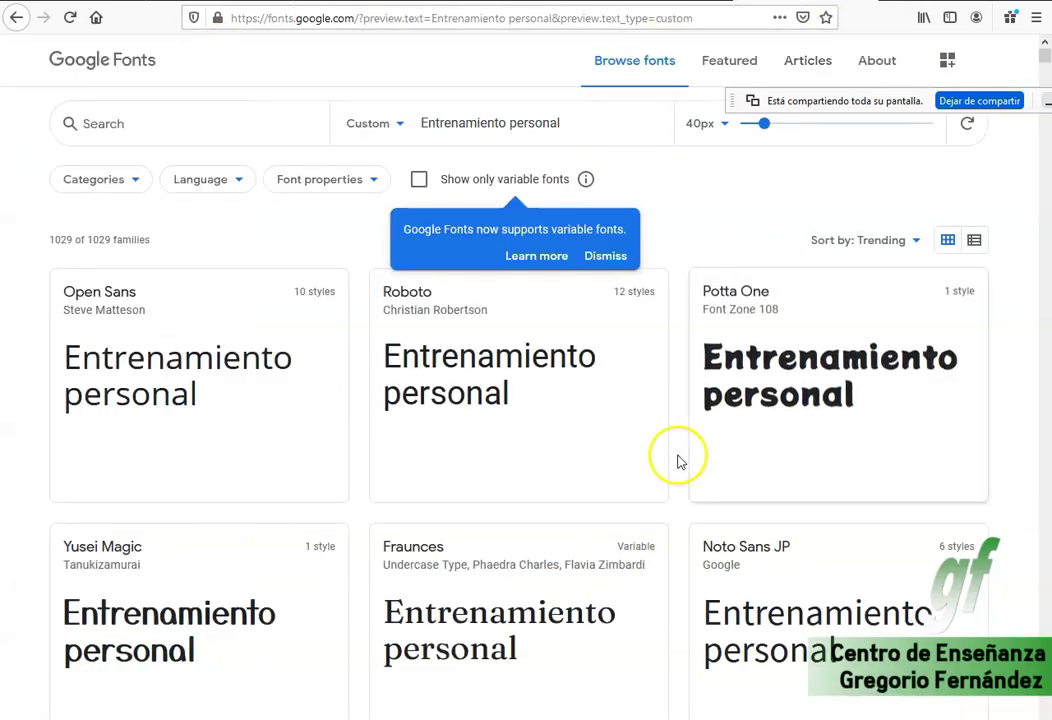
{"action": "scroll", "coordinate": [681, 463], "scroll_direction": "down", "scroll_amount": 2}
{"action": "scroll", "coordinate": [688, 467], "scroll_direction": "down", "scroll_amount": 6}
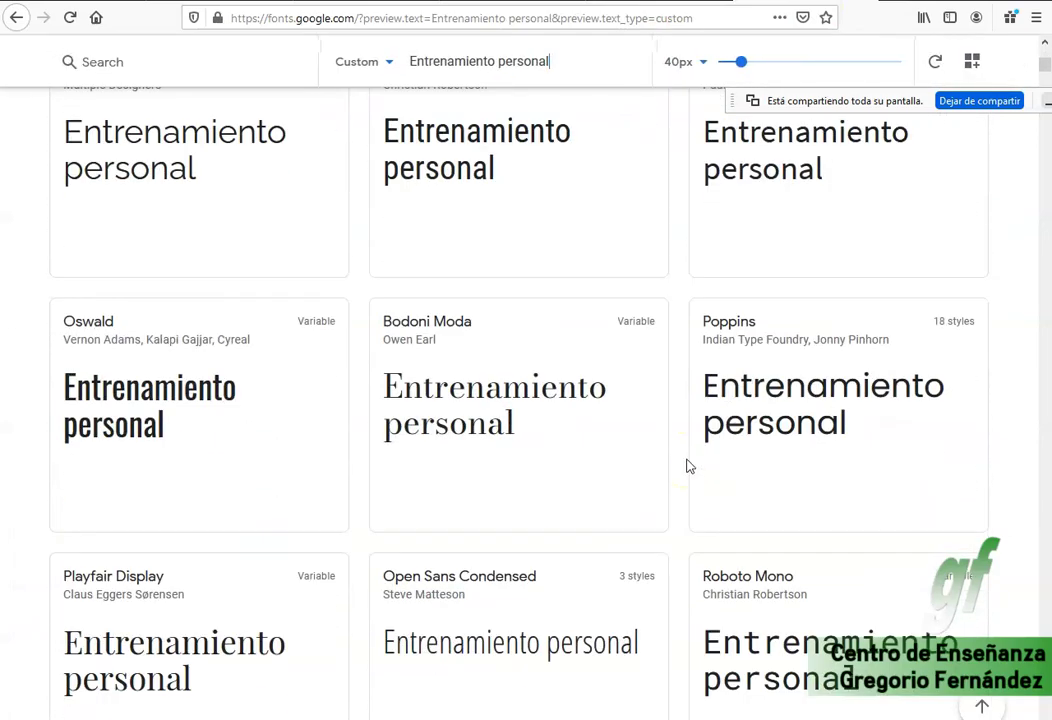
{"action": "scroll", "coordinate": [688, 467], "scroll_direction": "down", "scroll_amount": 10}
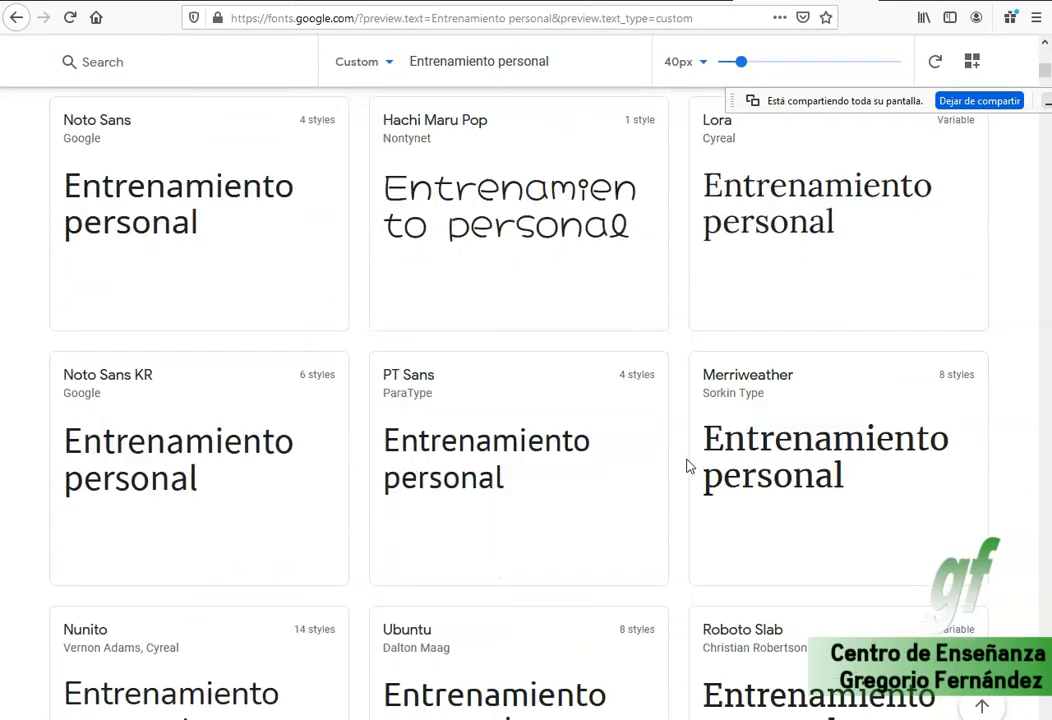
{"action": "scroll", "coordinate": [686, 464], "scroll_direction": "down", "scroll_amount": 10}
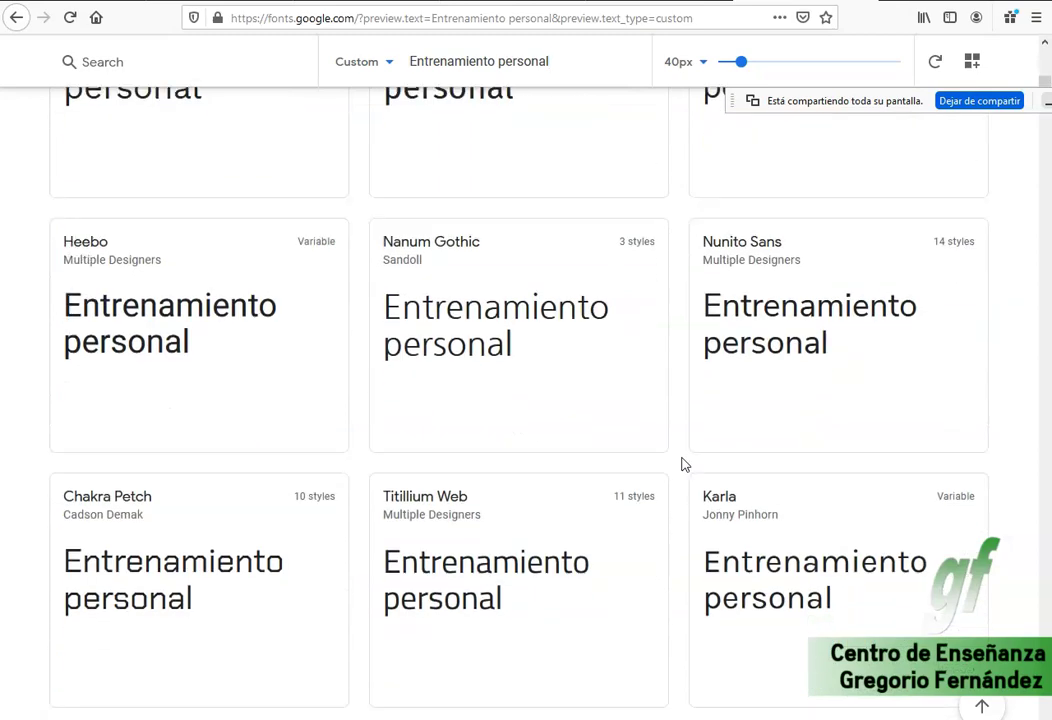
{"action": "scroll", "coordinate": [685, 464], "scroll_direction": "down", "scroll_amount": 5}
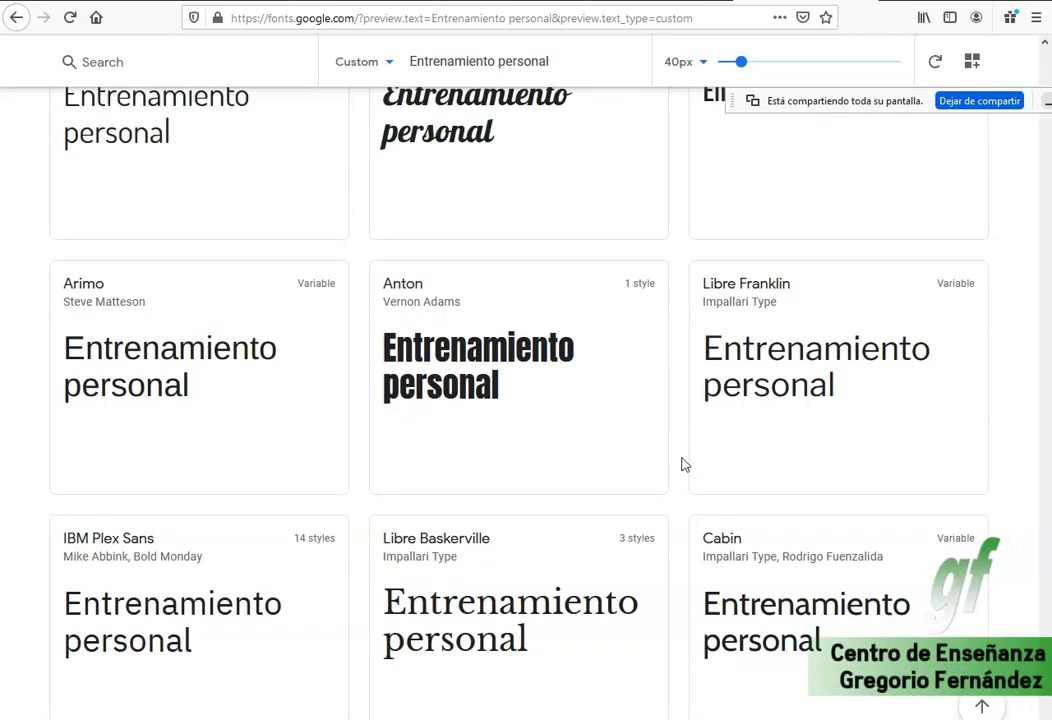
{"action": "scroll", "coordinate": [685, 464], "scroll_direction": "down", "scroll_amount": 6}
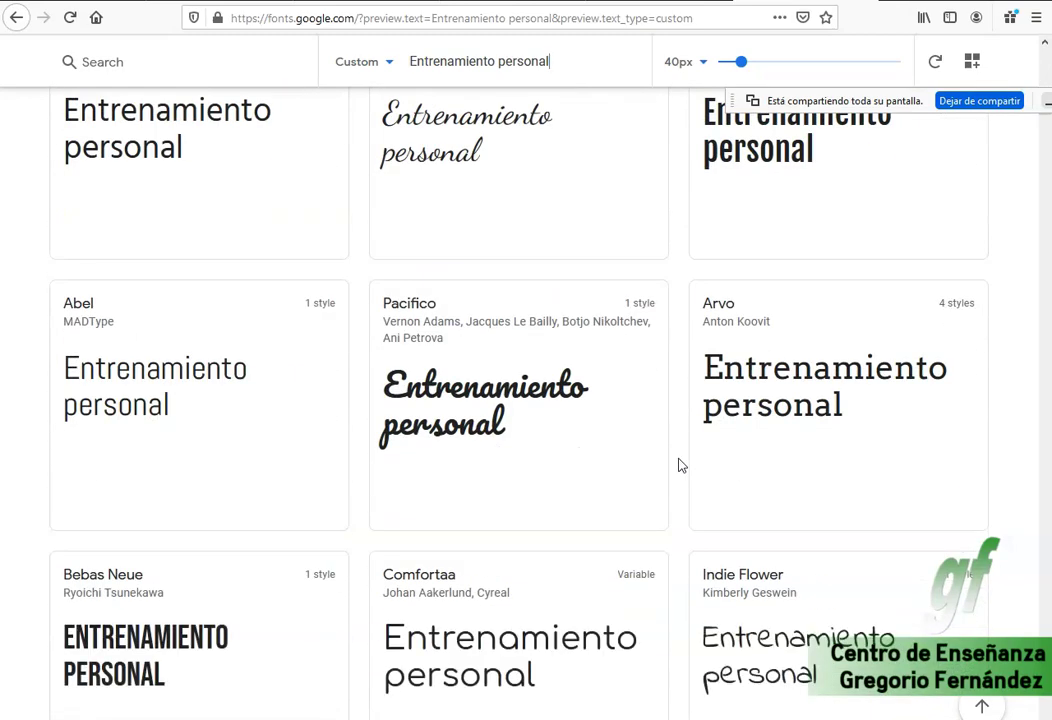
{"action": "scroll", "coordinate": [679, 464], "scroll_direction": "up", "scroll_amount": 6}
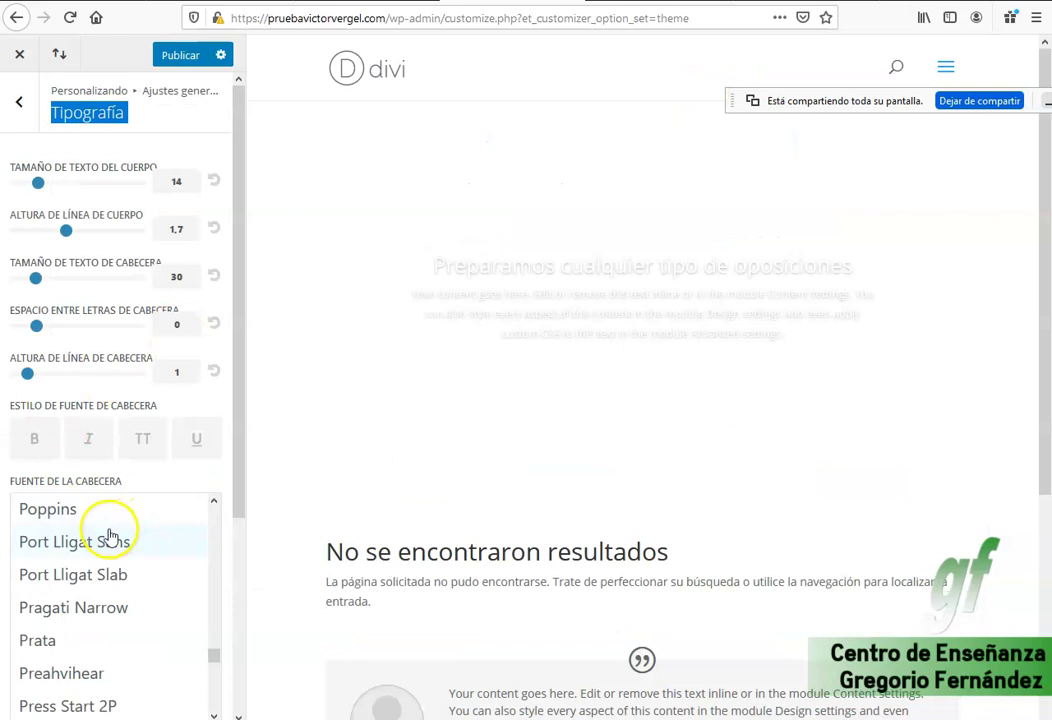
Try Port Lligat Sans and Baloo Da as heading font, then settle on Seaweed Script.
{"action": "left_click", "coordinate": [108, 533]}
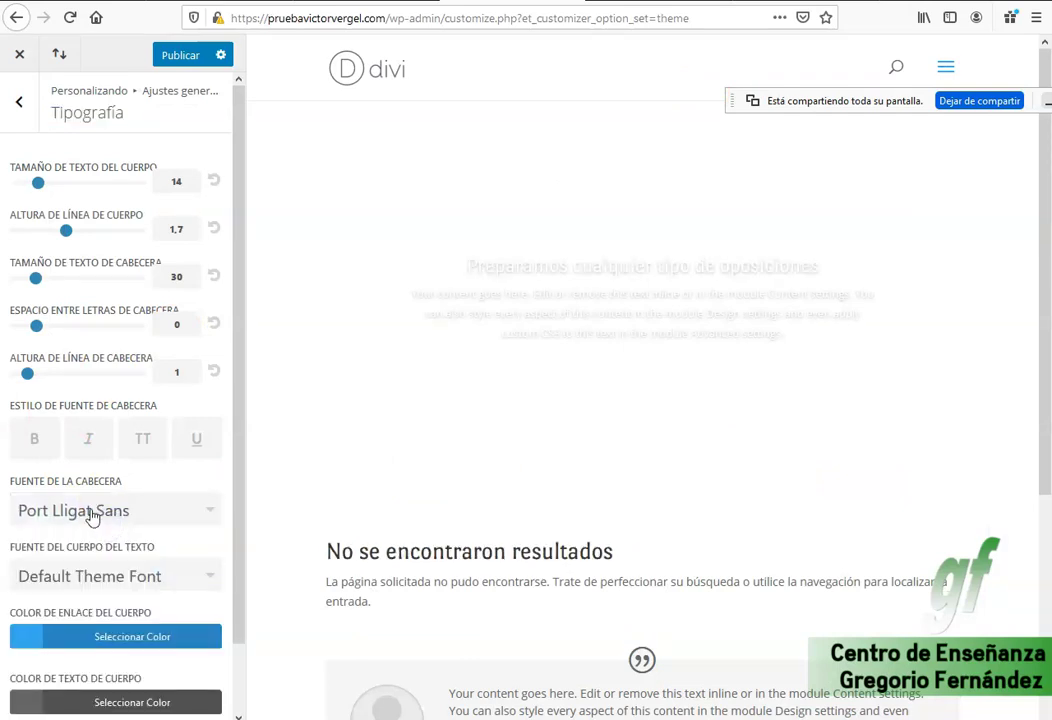
{"action": "left_click", "coordinate": [92, 514]}
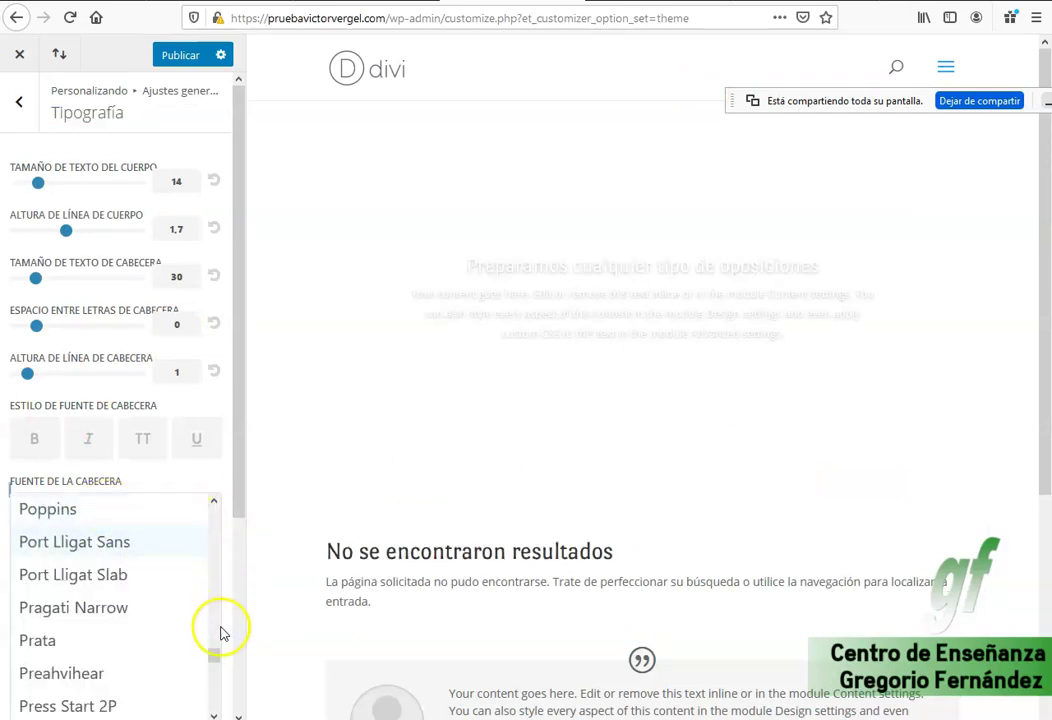
{"action": "scroll", "coordinate": [218, 610], "scroll_direction": "down", "scroll_amount": 2}
{"action": "left_click_drag", "start_coordinate": [216, 662], "coordinate": [214, 524]}
{"action": "left_click", "coordinate": [117, 545]}
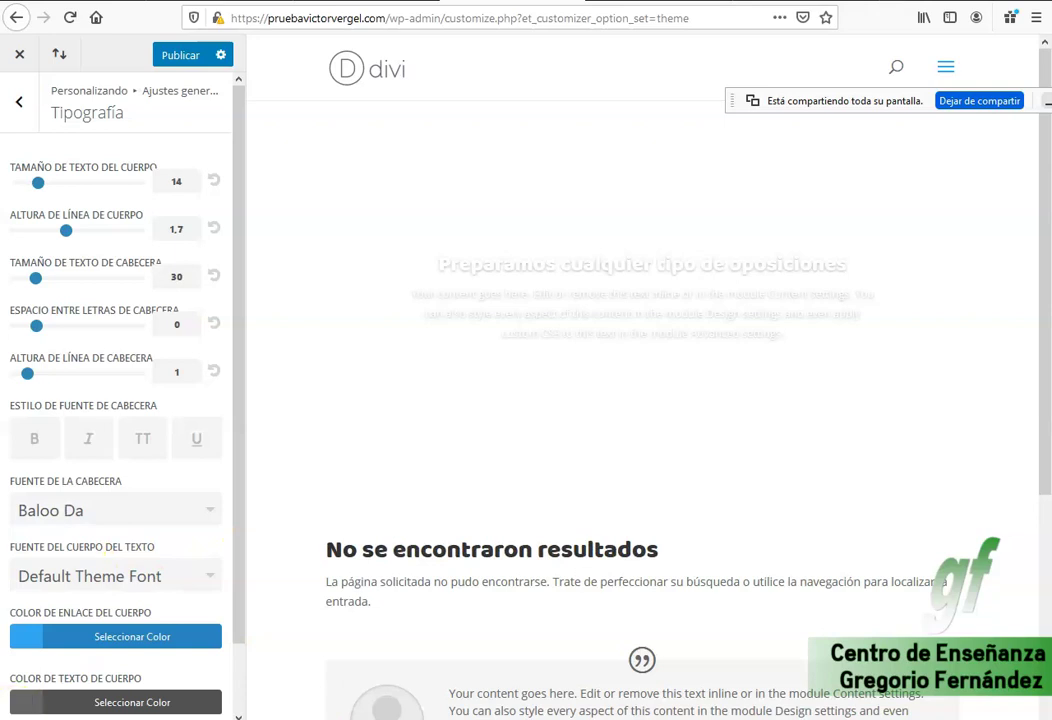
{"action": "left_click", "coordinate": [38, 446]}
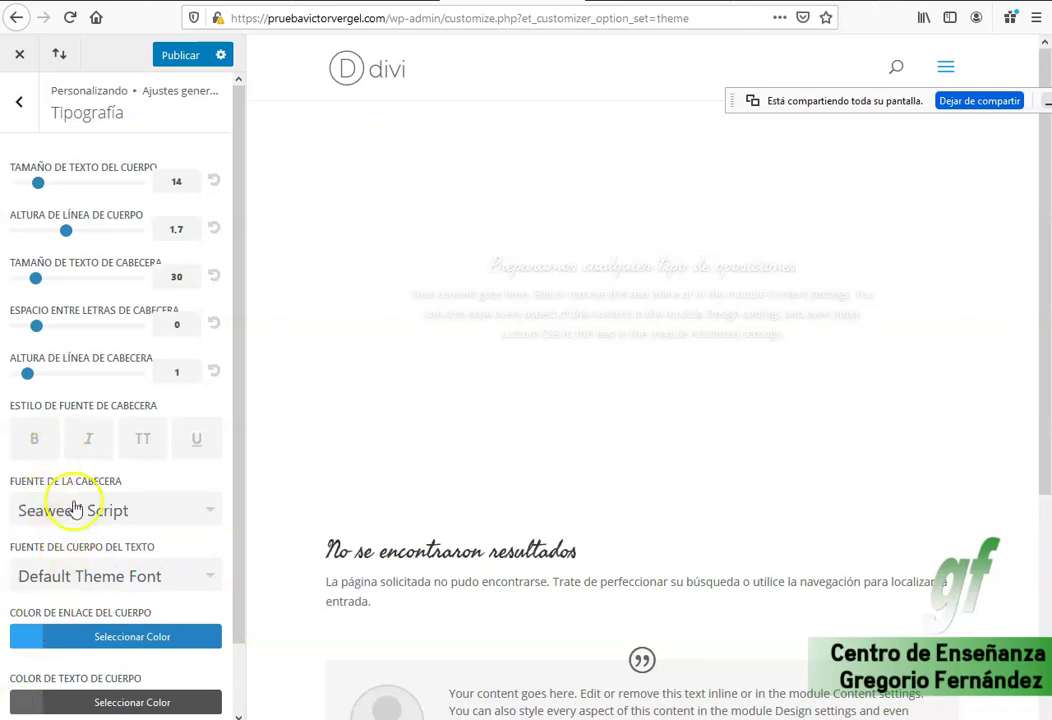
{"action": "scroll", "coordinate": [460, 549], "scroll_direction": "down", "scroll_amount": 2}
{"action": "scroll", "coordinate": [474, 521], "scroll_direction": "up", "scroll_amount": 2}
{"action": "left_click_drag", "start_coordinate": [496, 264], "coordinate": [707, 265]}
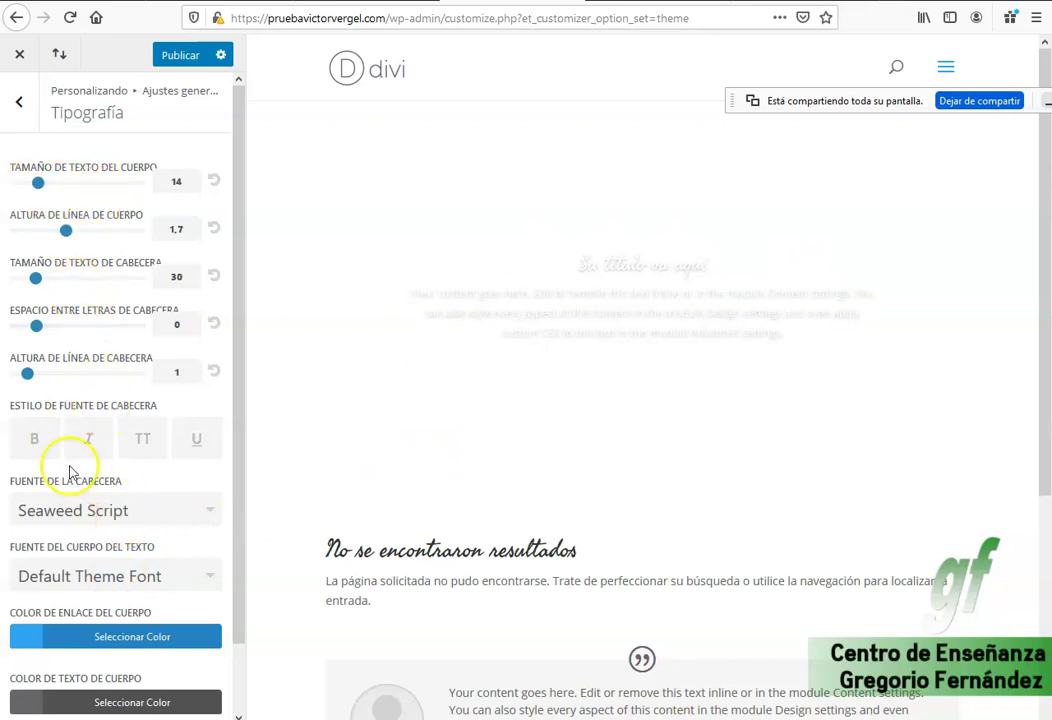
Make the headings bold and raise the heading text size to 40.
{"action": "left_click", "coordinate": [37, 440]}
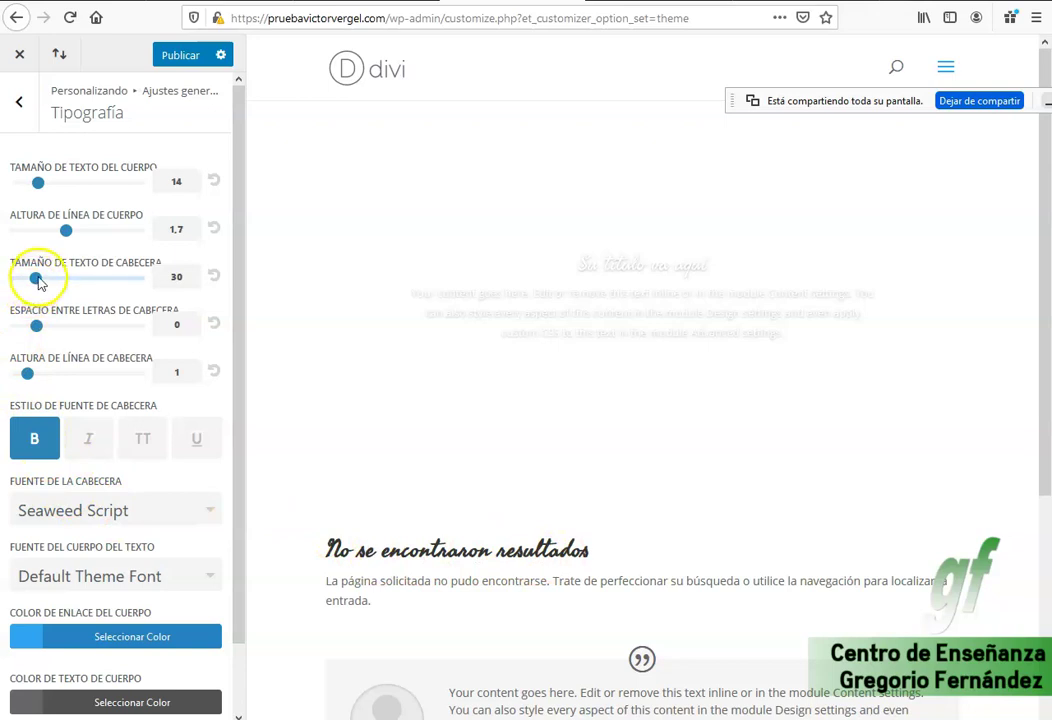
{"action": "left_click_drag", "start_coordinate": [39, 279], "coordinate": [61, 285]}
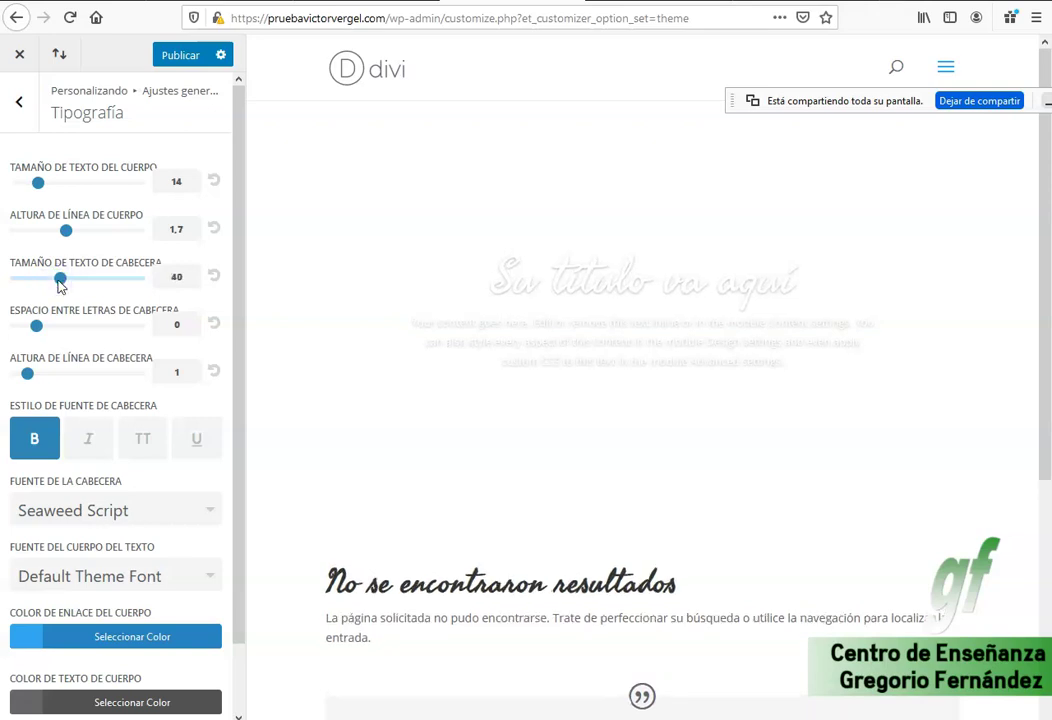
{"action": "left_click_drag", "start_coordinate": [505, 275], "coordinate": [728, 275]}
{"action": "left_click", "coordinate": [803, 273]}
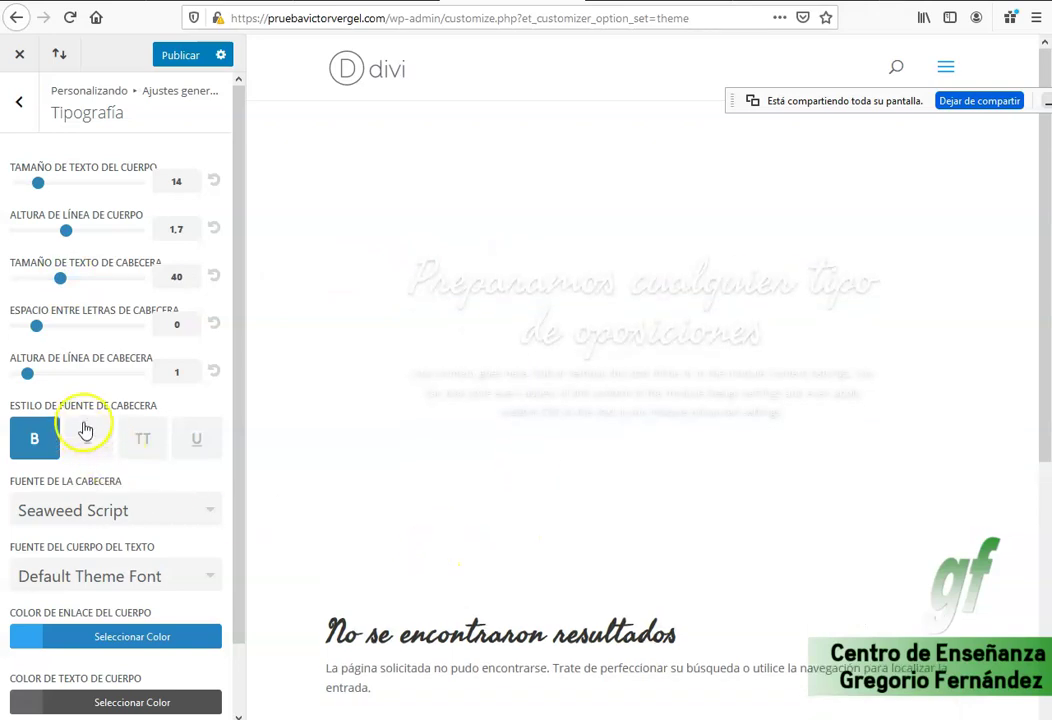
{"action": "left_click_drag", "start_coordinate": [470, 387], "coordinate": [772, 401]}
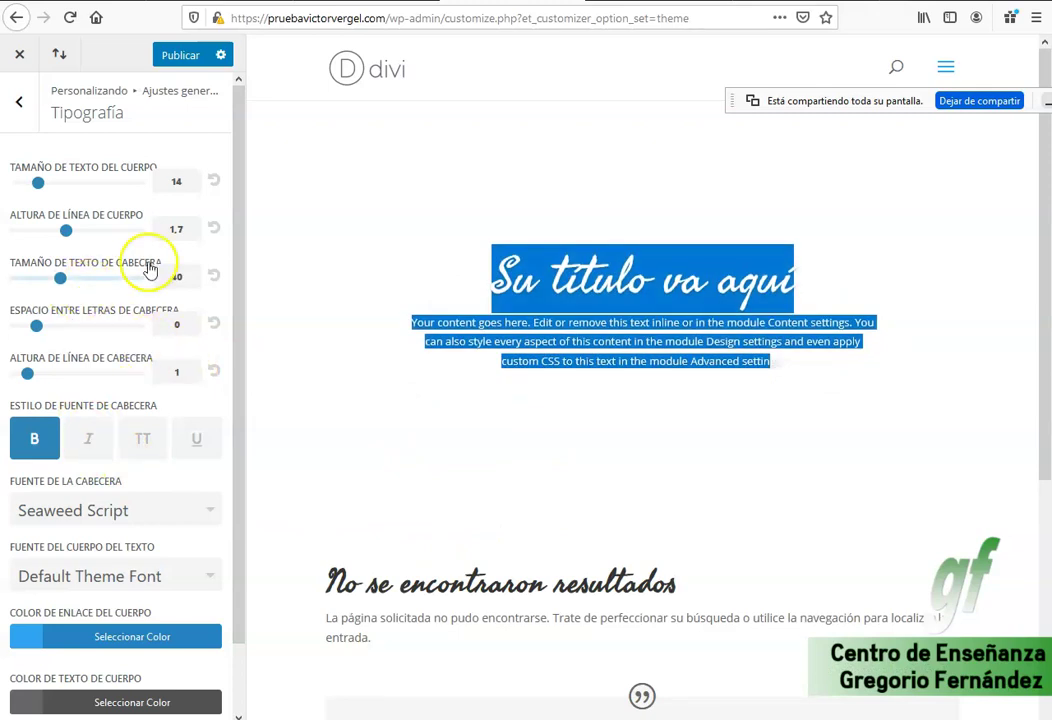
Increase the body text size to 17.
{"action": "left_click", "coordinate": [38, 183]}
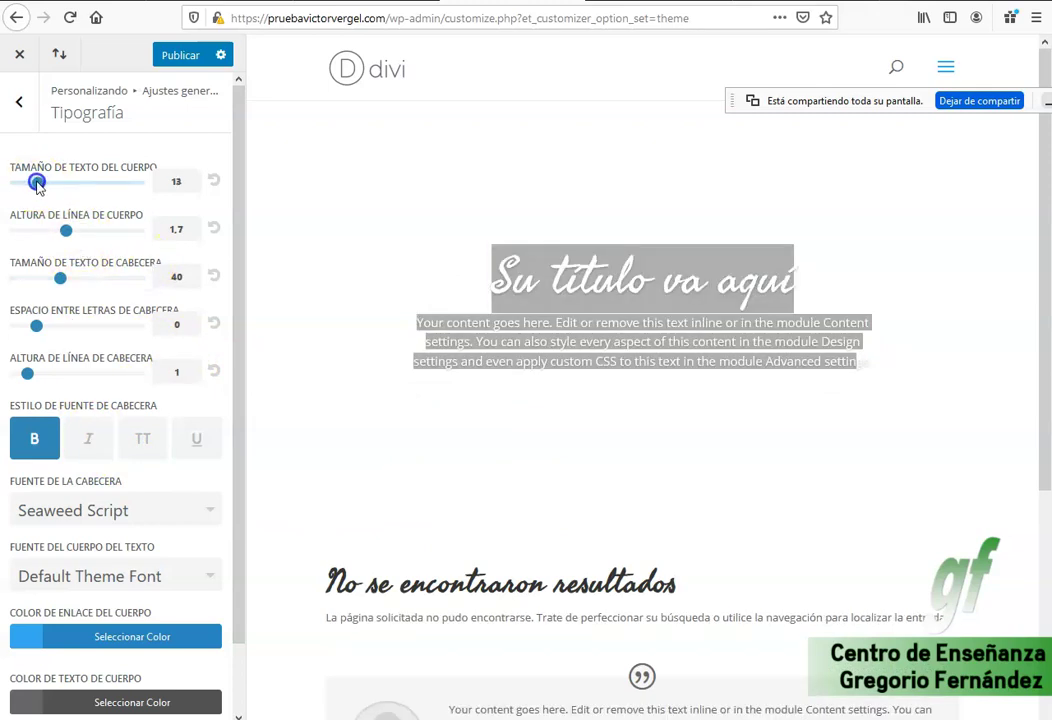
{"action": "left_click_drag", "start_coordinate": [42, 187], "coordinate": [55, 185]}
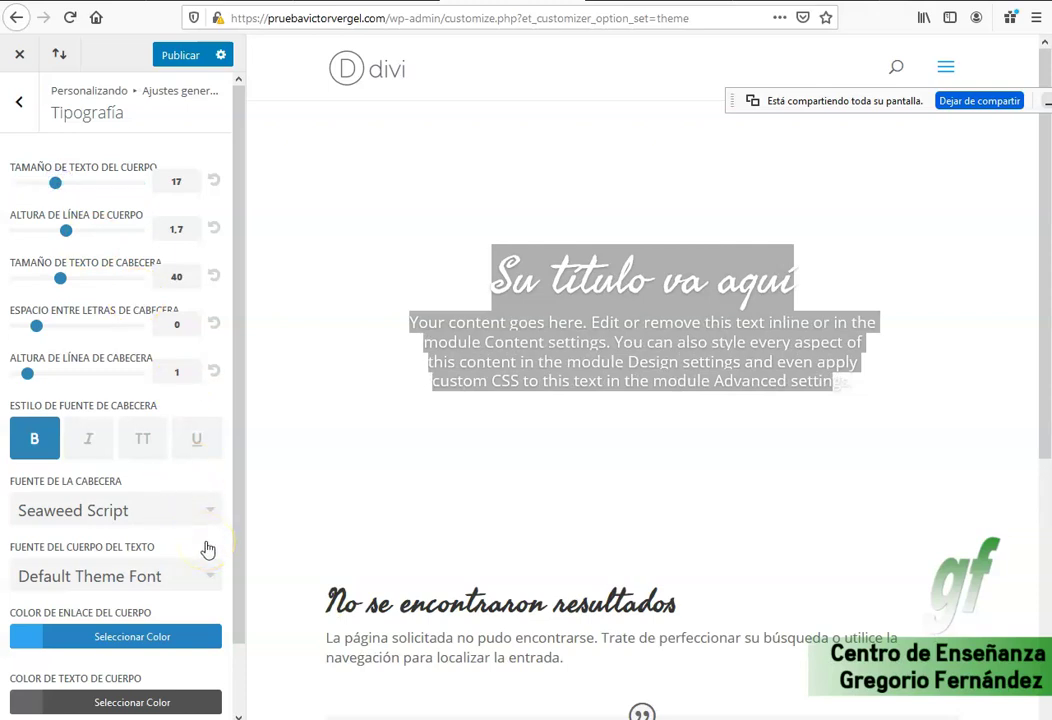
{"action": "left_click_drag", "start_coordinate": [235, 535], "coordinate": [236, 620]}
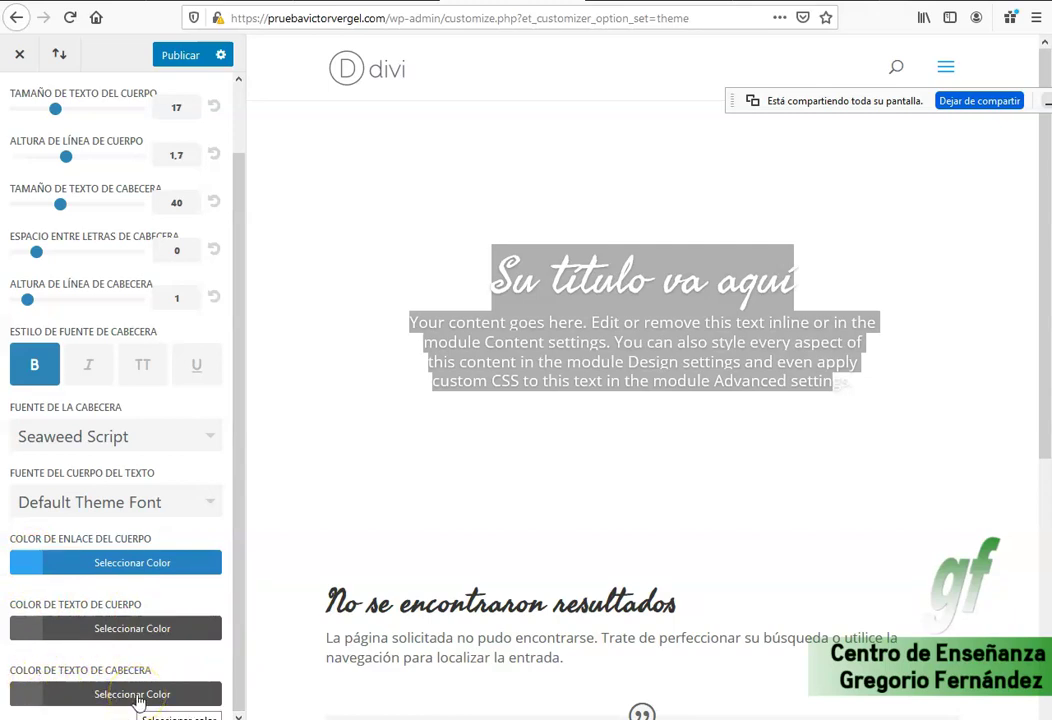
Set the heading text colour to red (#e02b20).
{"action": "left_click", "coordinate": [139, 703]}
{"action": "left_click", "coordinate": [25, 700]}
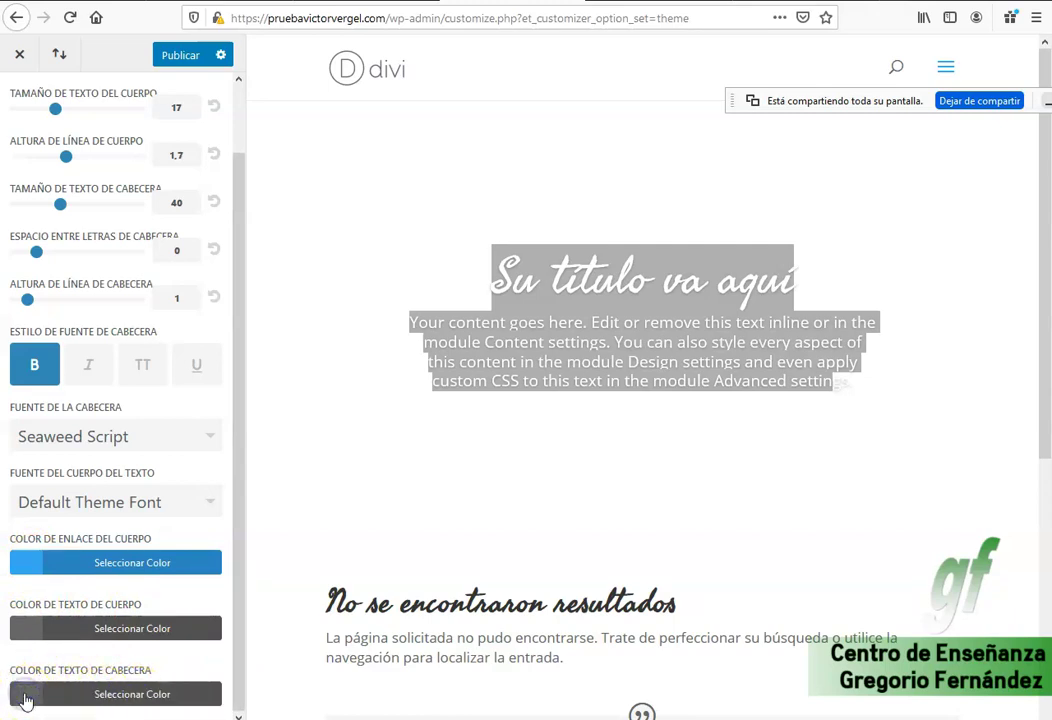
{"action": "left_click", "coordinate": [100, 698]}
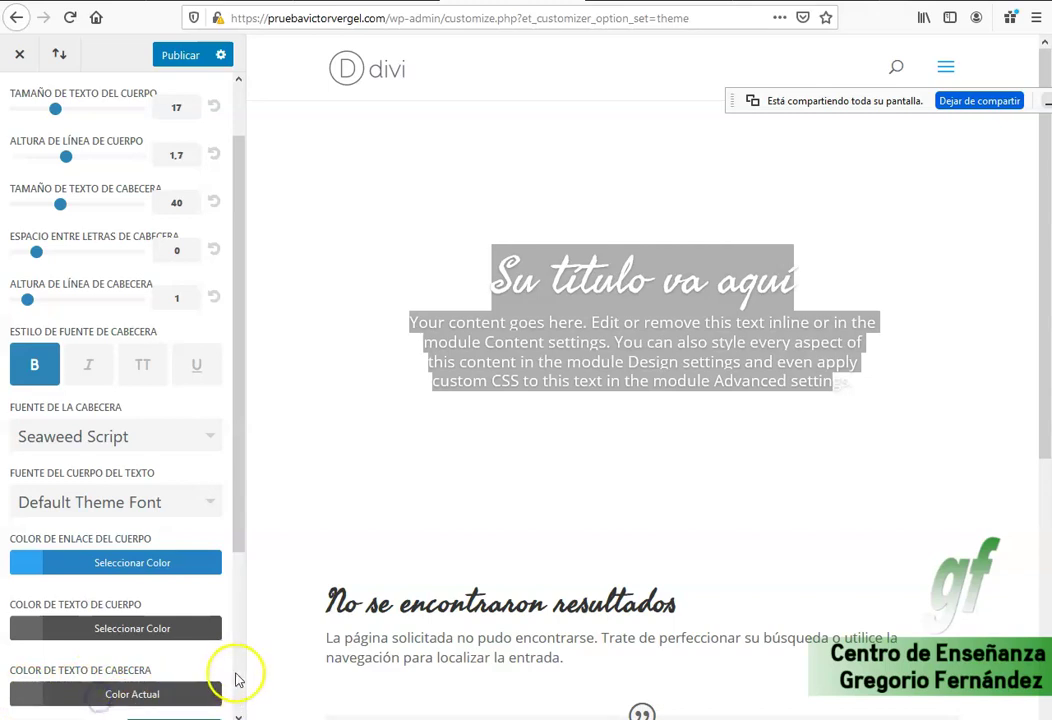
{"action": "scroll", "coordinate": [237, 680], "scroll_direction": "down", "scroll_amount": 4}
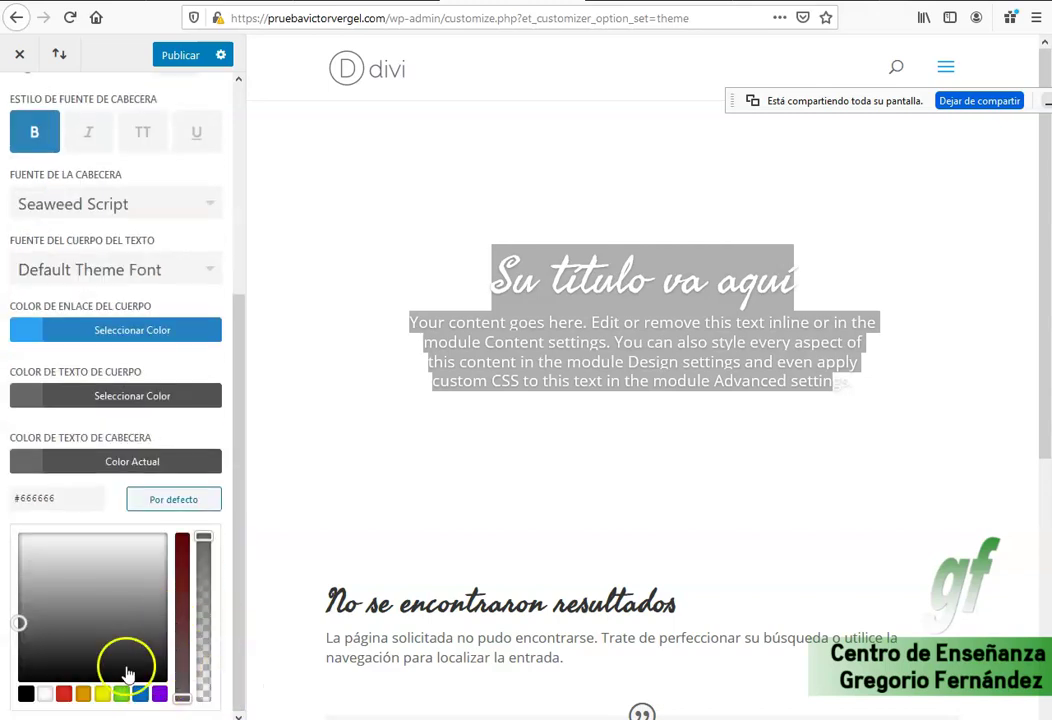
{"action": "left_click", "coordinate": [64, 693]}
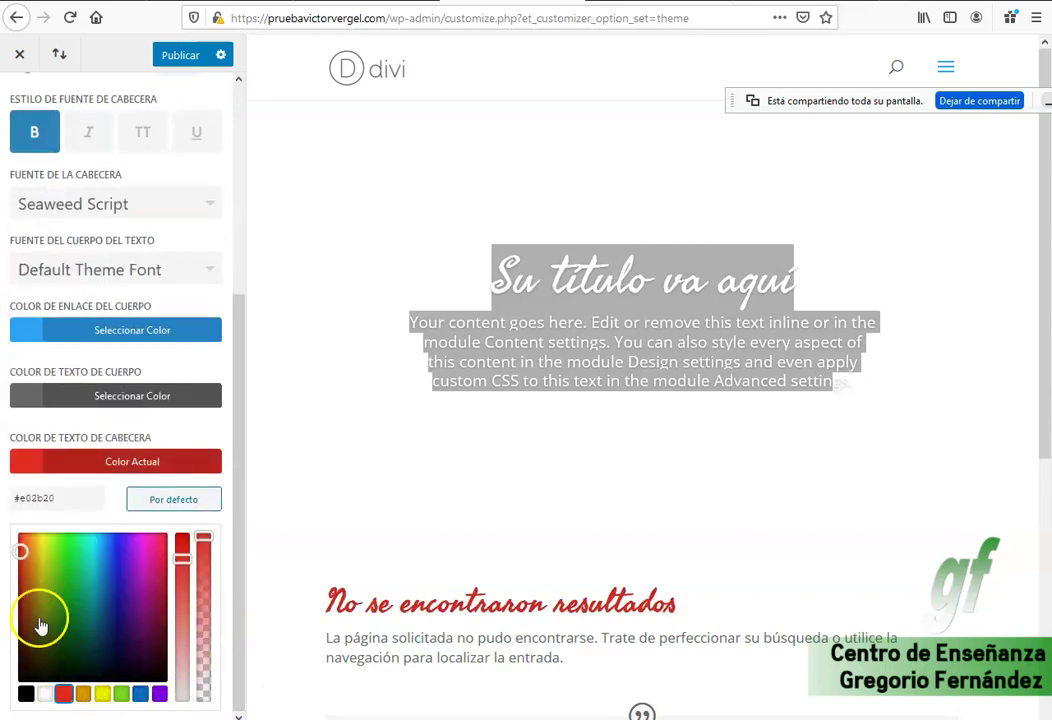
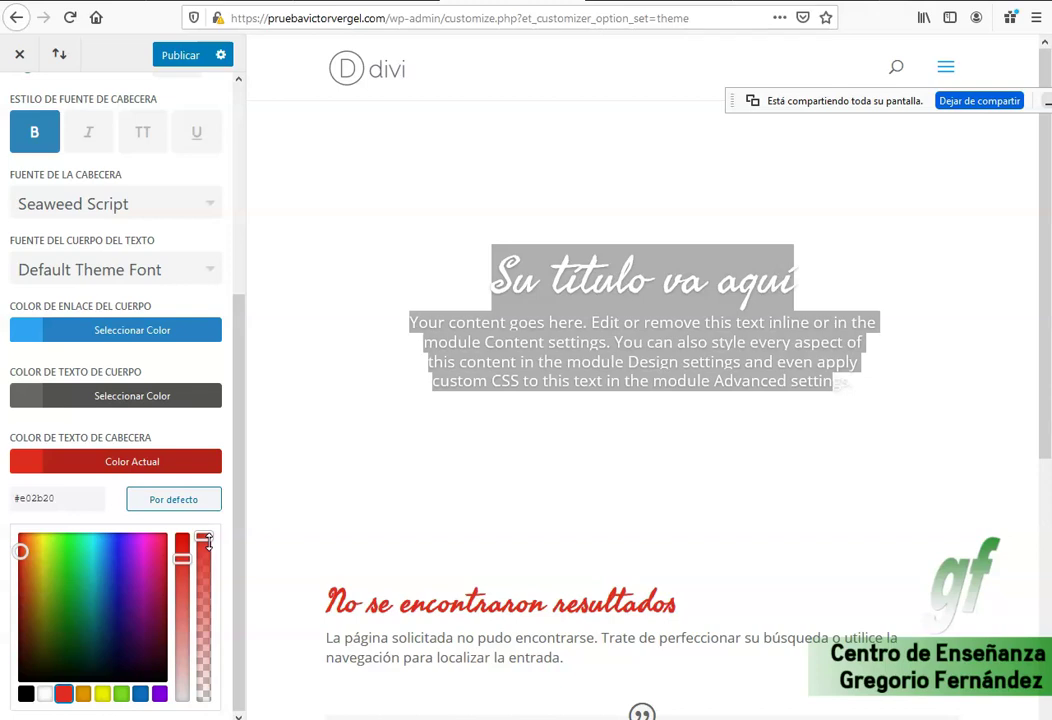
Slide the header text colour's opacity down and back to full so it stays #e02b20, then publish.
{"action": "left_click_drag", "start_coordinate": [206, 540], "coordinate": [207, 625]}
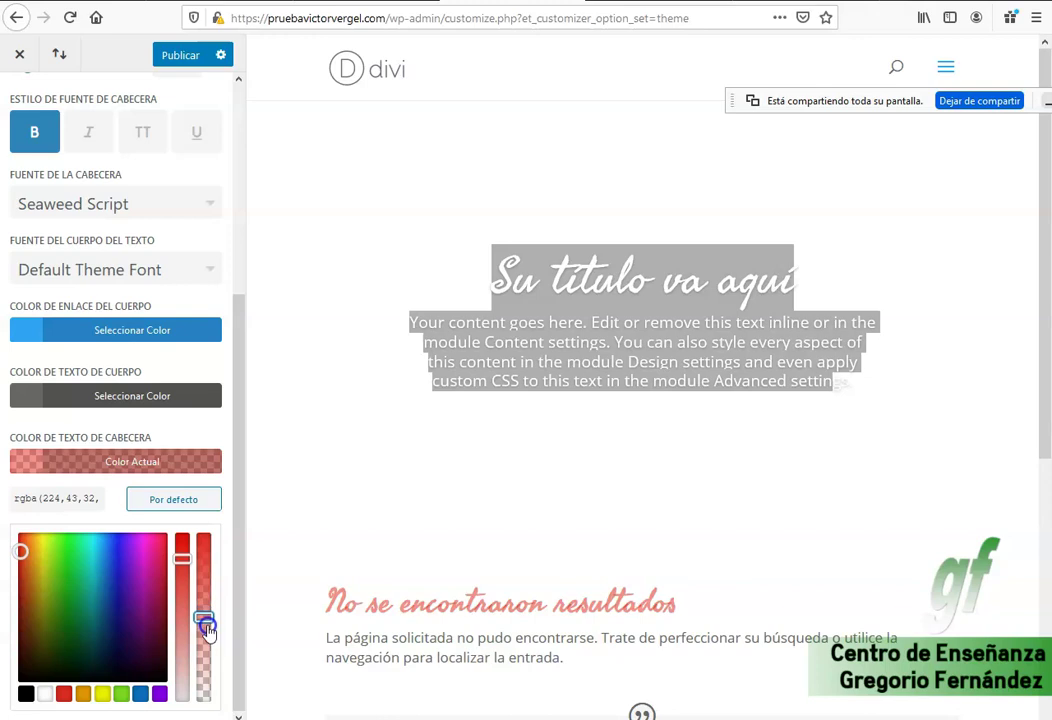
{"action": "left_click_drag", "start_coordinate": [207, 628], "coordinate": [206, 519]}
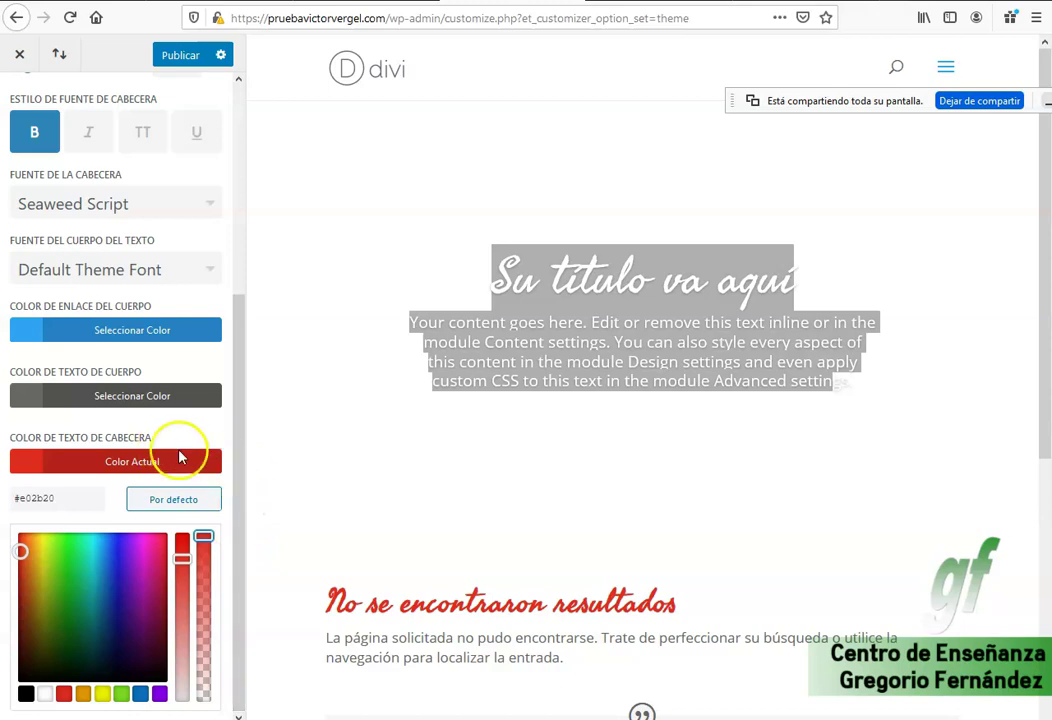
{"action": "left_click", "coordinate": [240, 497]}
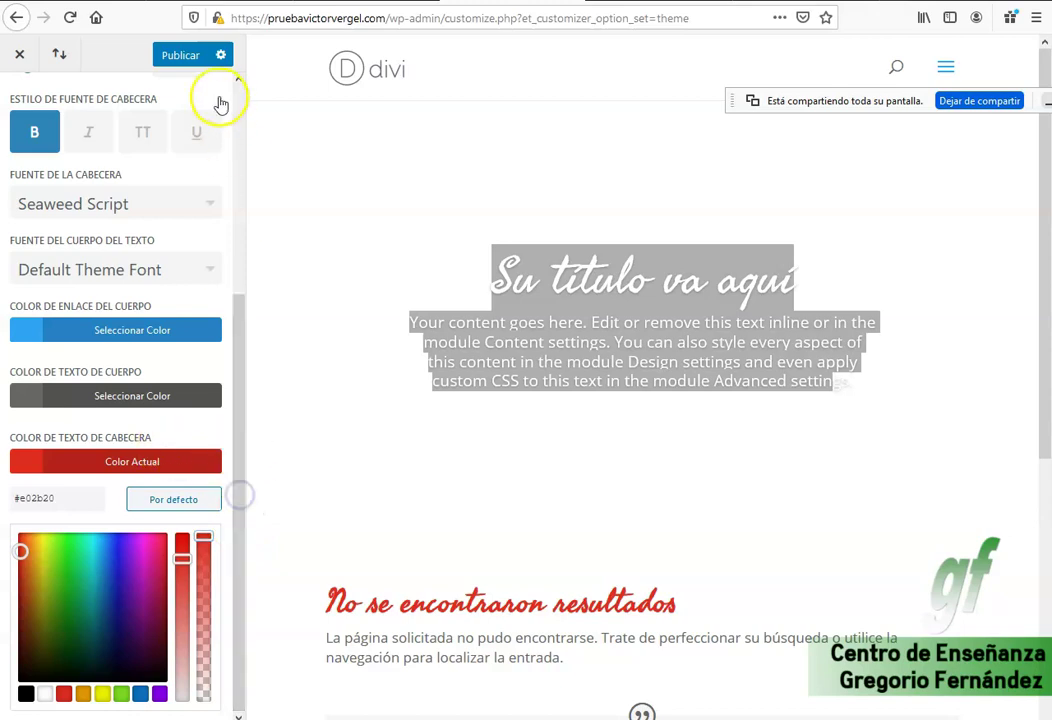
{"action": "left_click", "coordinate": [178, 55]}
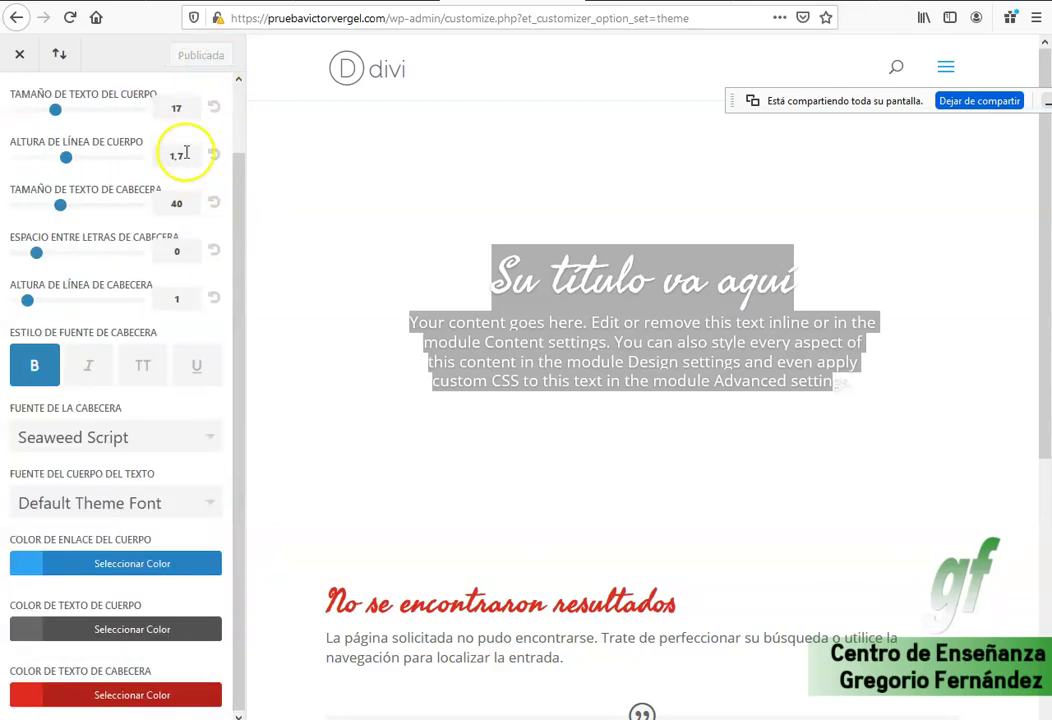
Set the background under General Settings > Background to black #000000, publish, and return to the main list.
{"action": "left_click", "coordinate": [27, 60]}
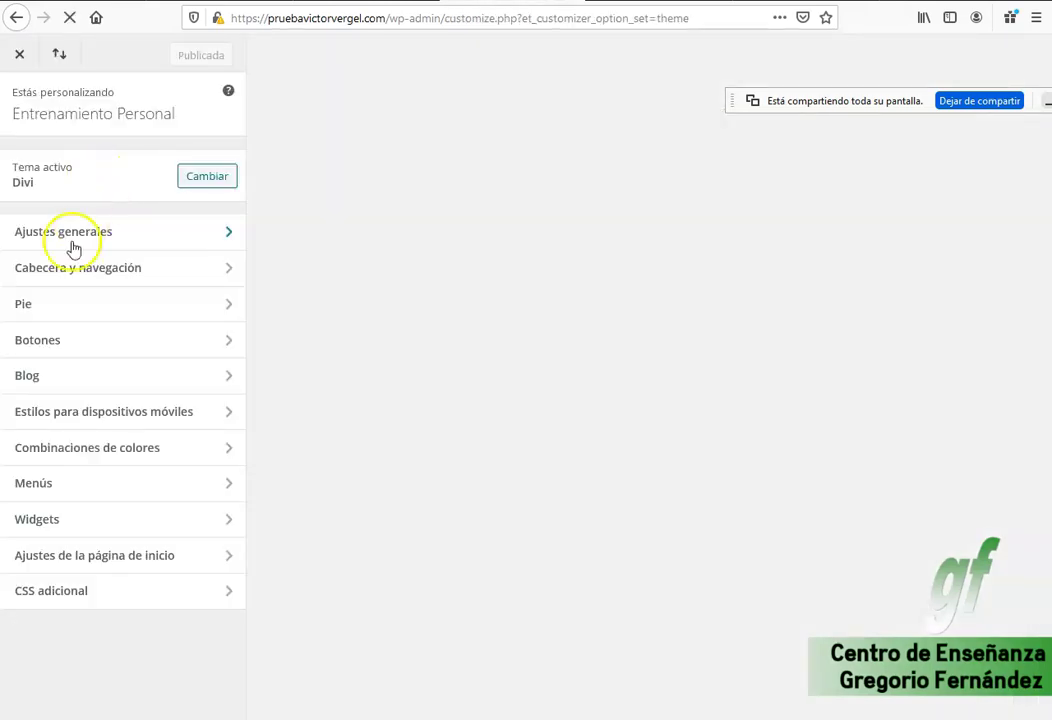
{"action": "left_click", "coordinate": [73, 243]}
{"action": "left_click", "coordinate": [73, 270]}
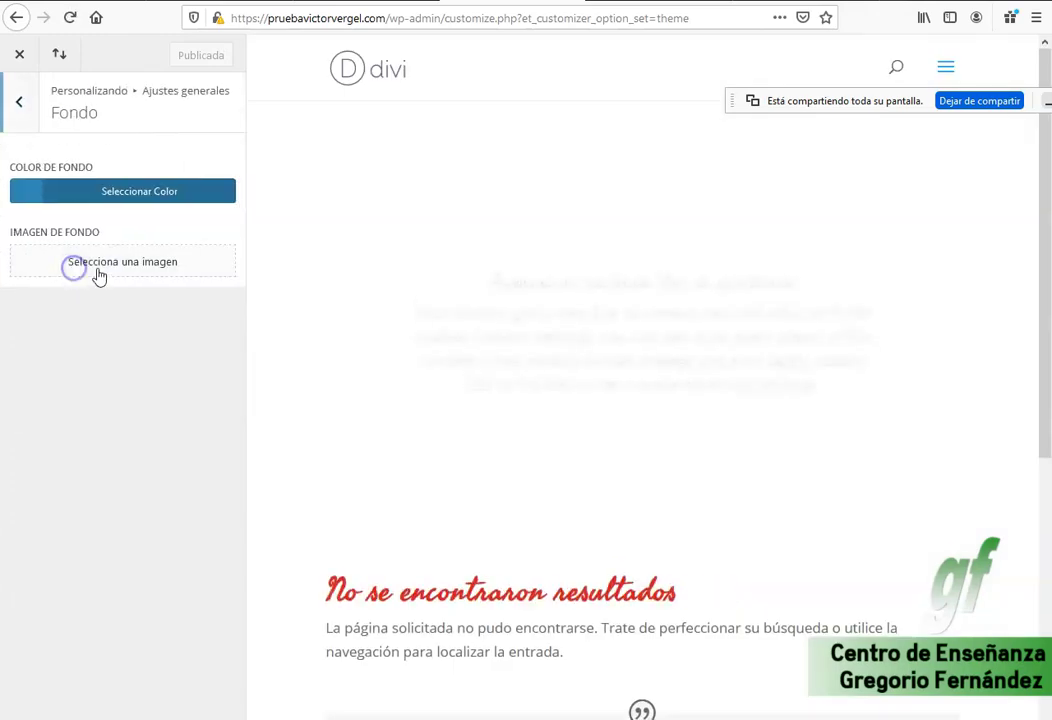
{"action": "left_click", "coordinate": [34, 193]}
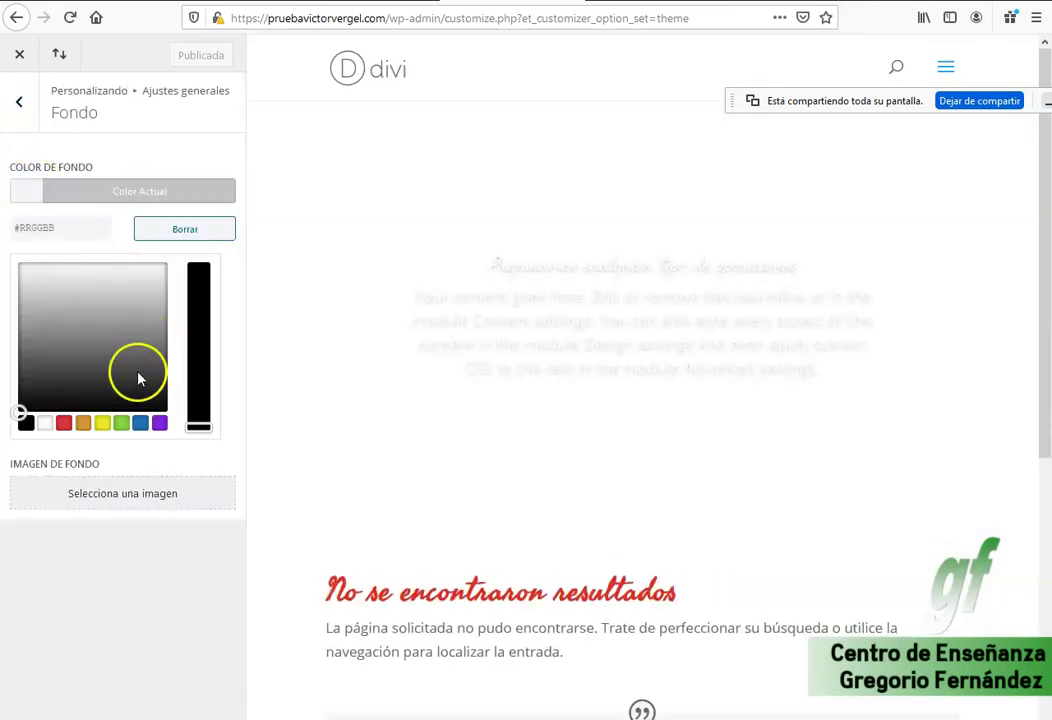
{"action": "left_click", "coordinate": [25, 424]}
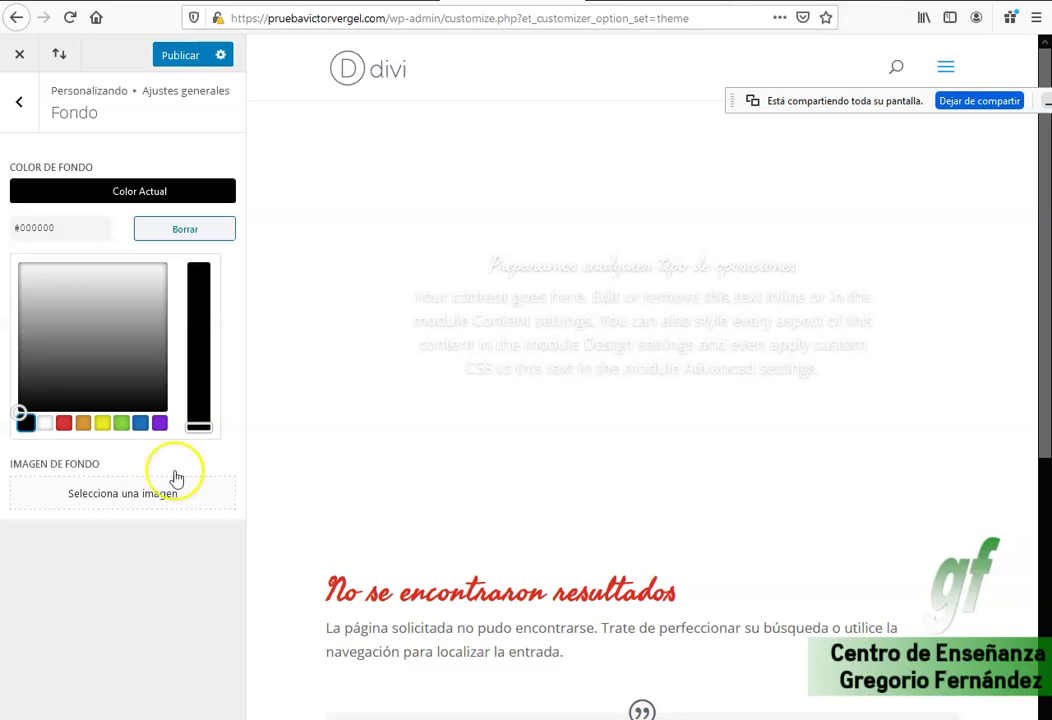
{"action": "left_click", "coordinate": [180, 55]}
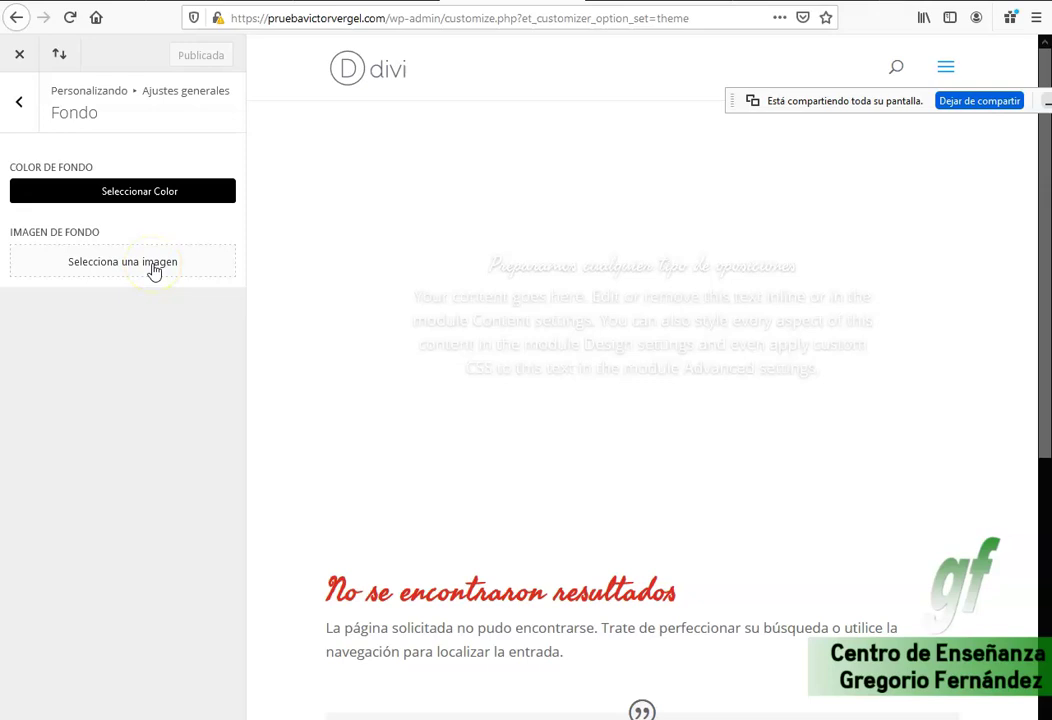
{"action": "left_click", "coordinate": [155, 271]}
{"action": "key", "text": "Escape"}
{"action": "key", "text": "Escape"}
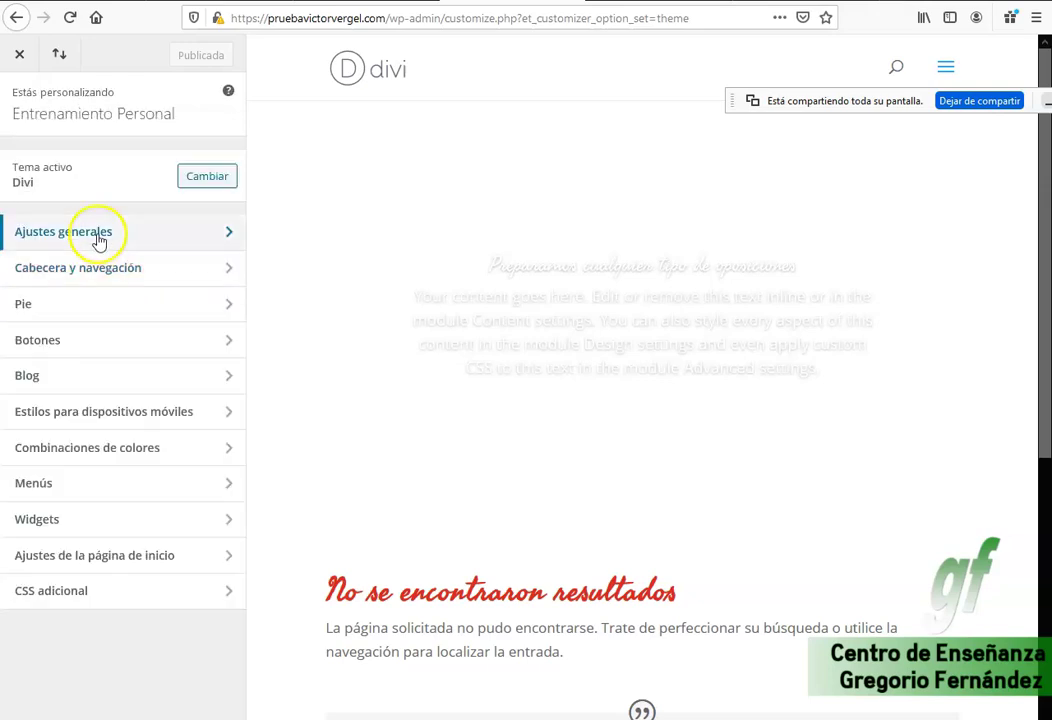
Test vertical navigation in Header Format against the preview menu, and leave it turned off.
{"action": "left_click", "coordinate": [103, 270]}
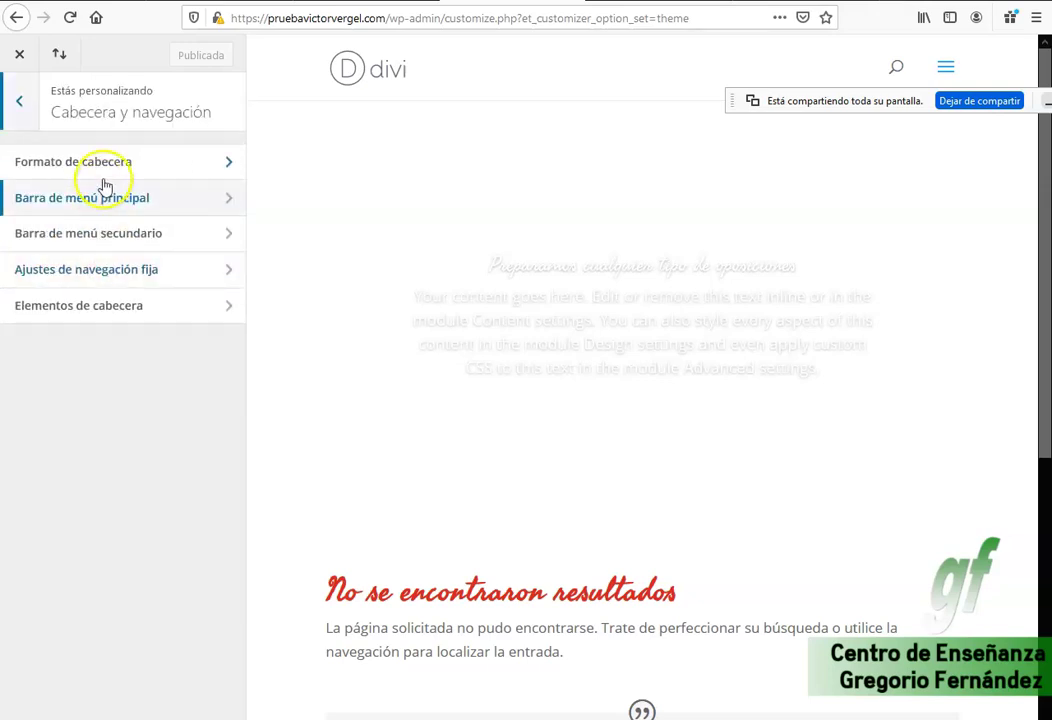
{"action": "left_click", "coordinate": [143, 166]}
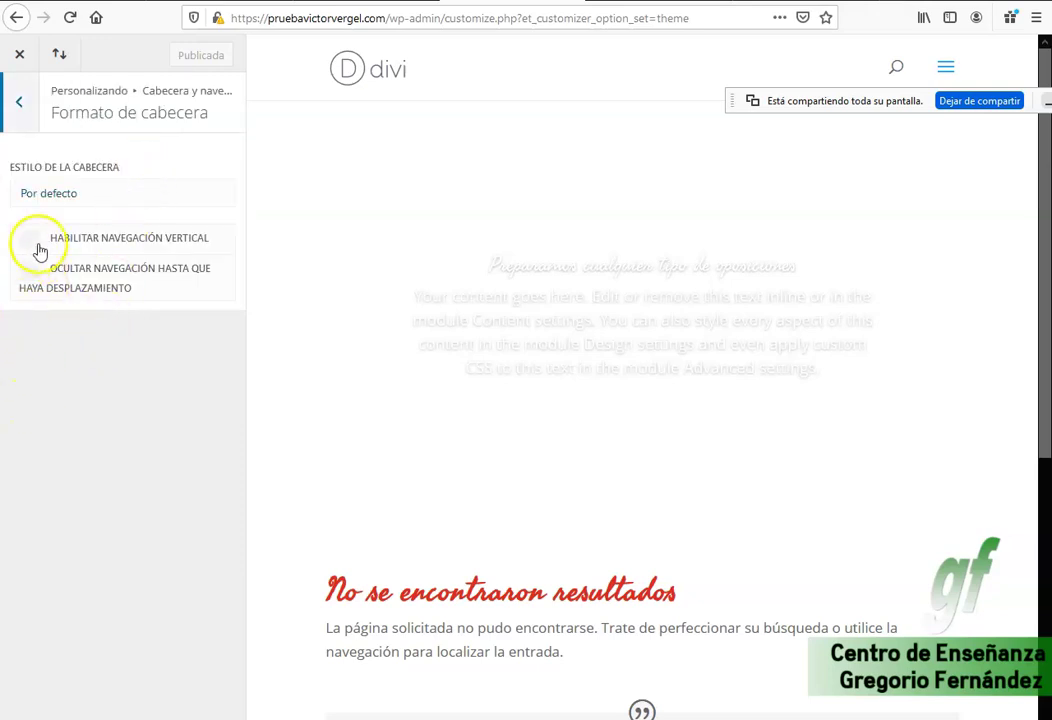
{"action": "left_click", "coordinate": [33, 246]}
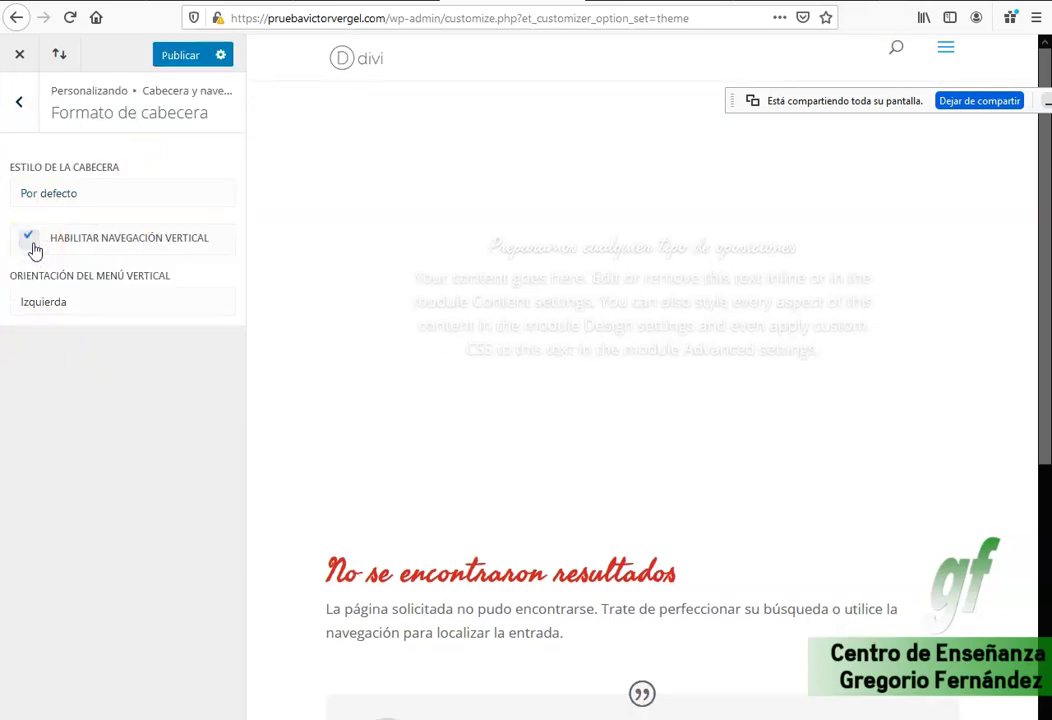
{"action": "scroll", "coordinate": [648, 260], "scroll_direction": "down", "scroll_amount": 5}
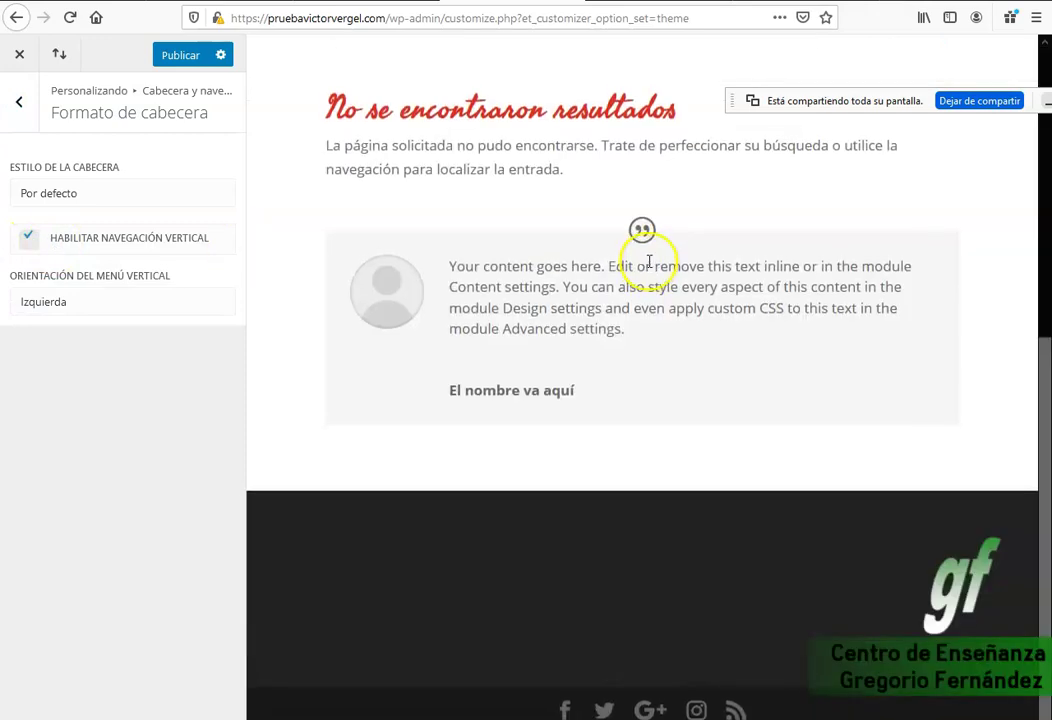
{"action": "left_click", "coordinate": [33, 246]}
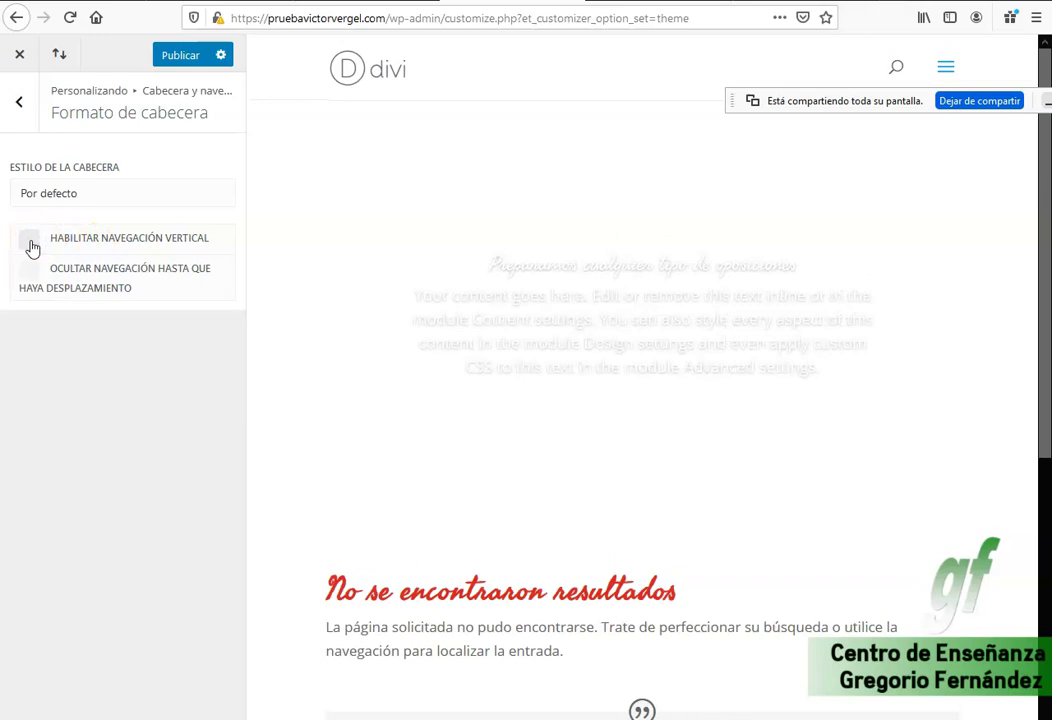
{"action": "left_click", "coordinate": [947, 67]}
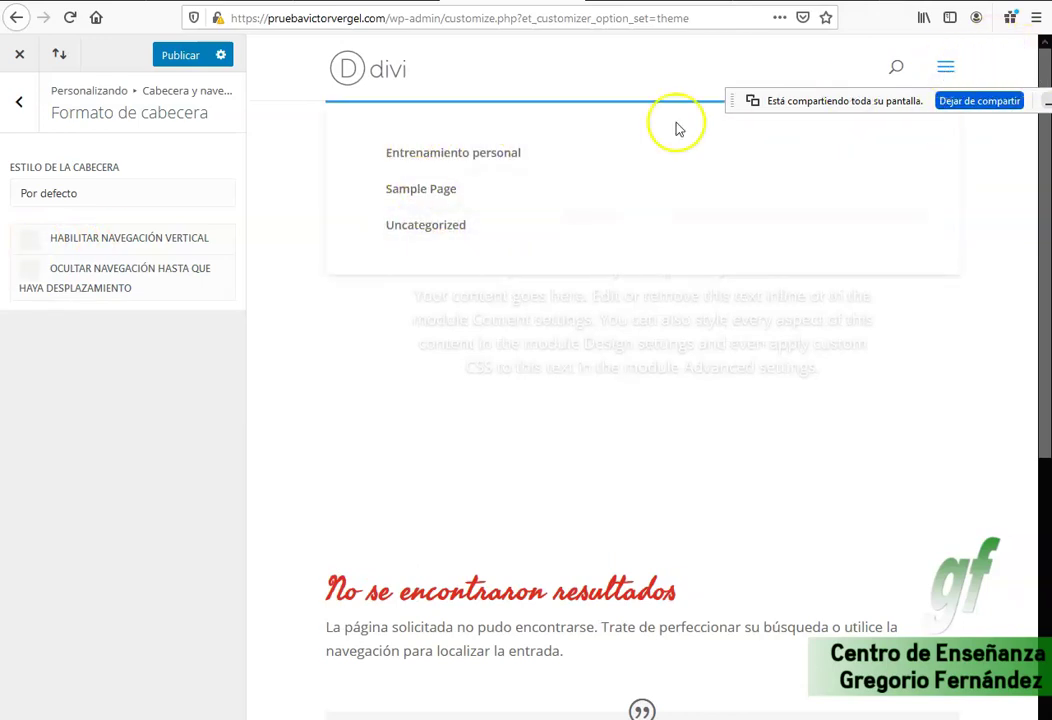
{"action": "left_click", "coordinate": [30, 240]}
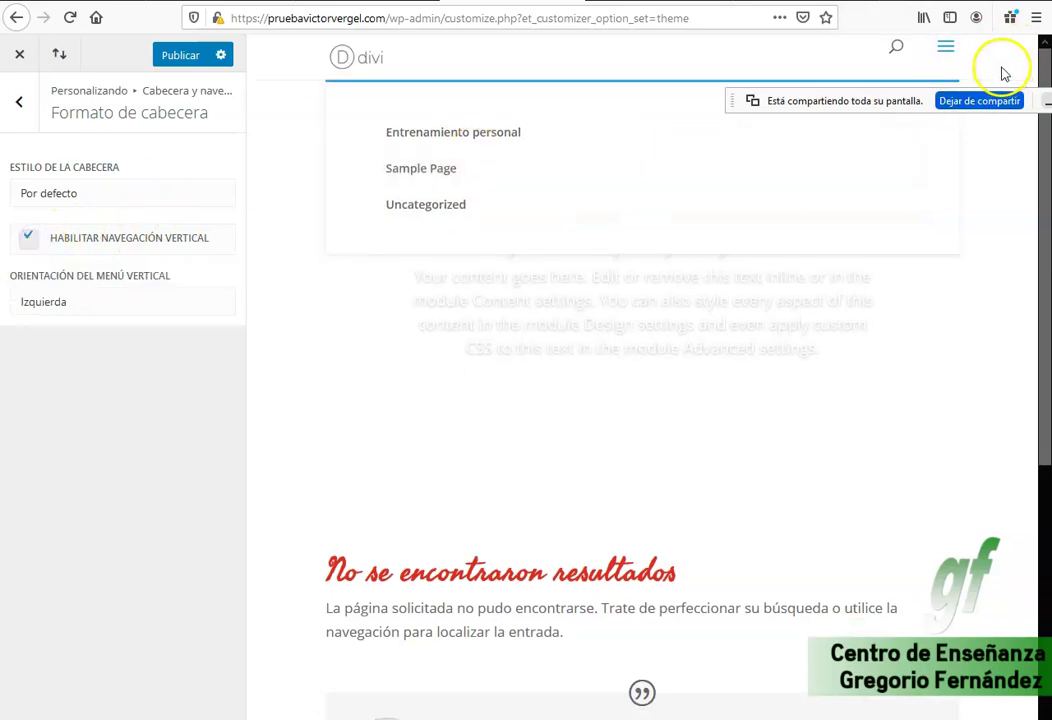
{"action": "left_click", "coordinate": [947, 47]}
{"action": "left_click", "coordinate": [947, 47]}
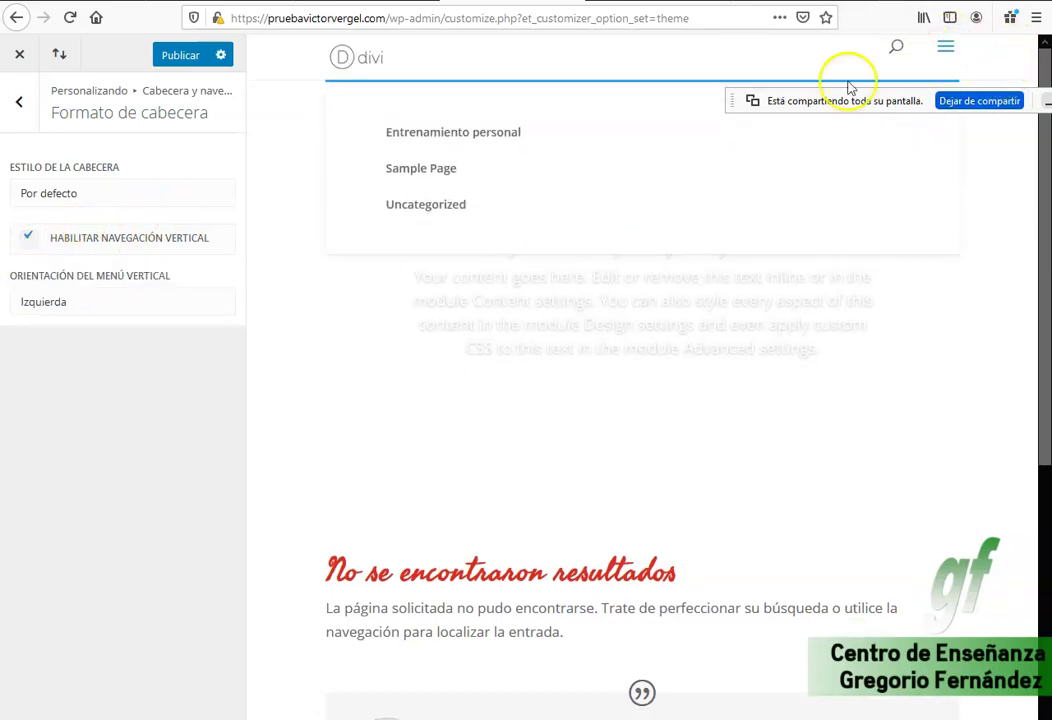
{"action": "left_click", "coordinate": [946, 50]}
{"action": "left_click", "coordinate": [28, 238]}
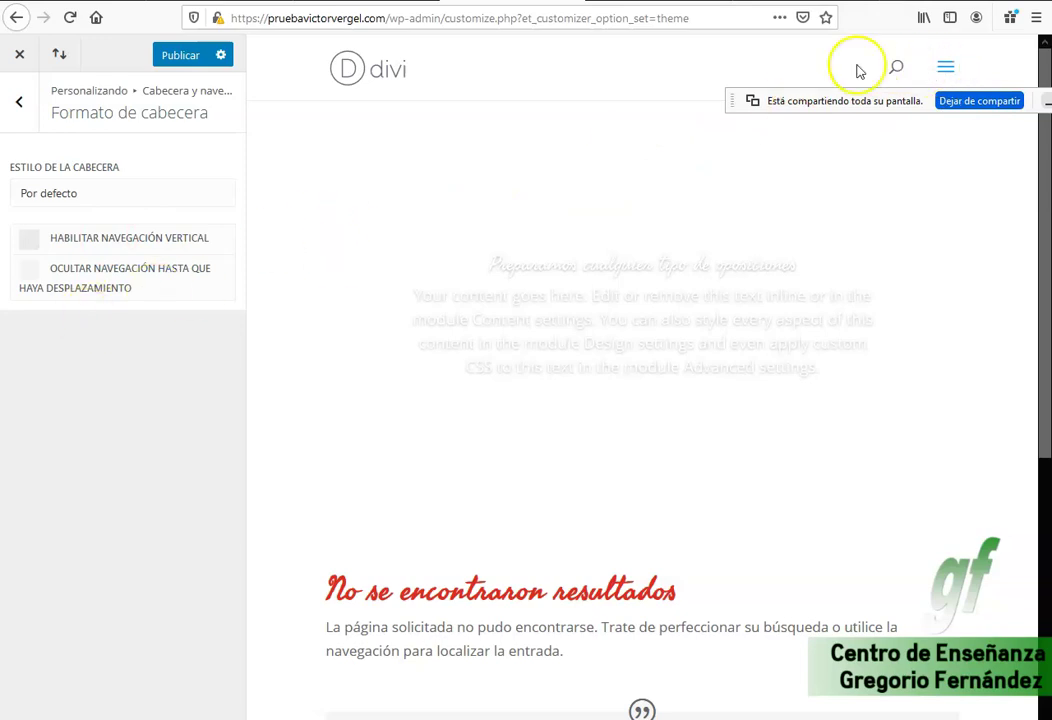
{"action": "left_click", "coordinate": [950, 68]}
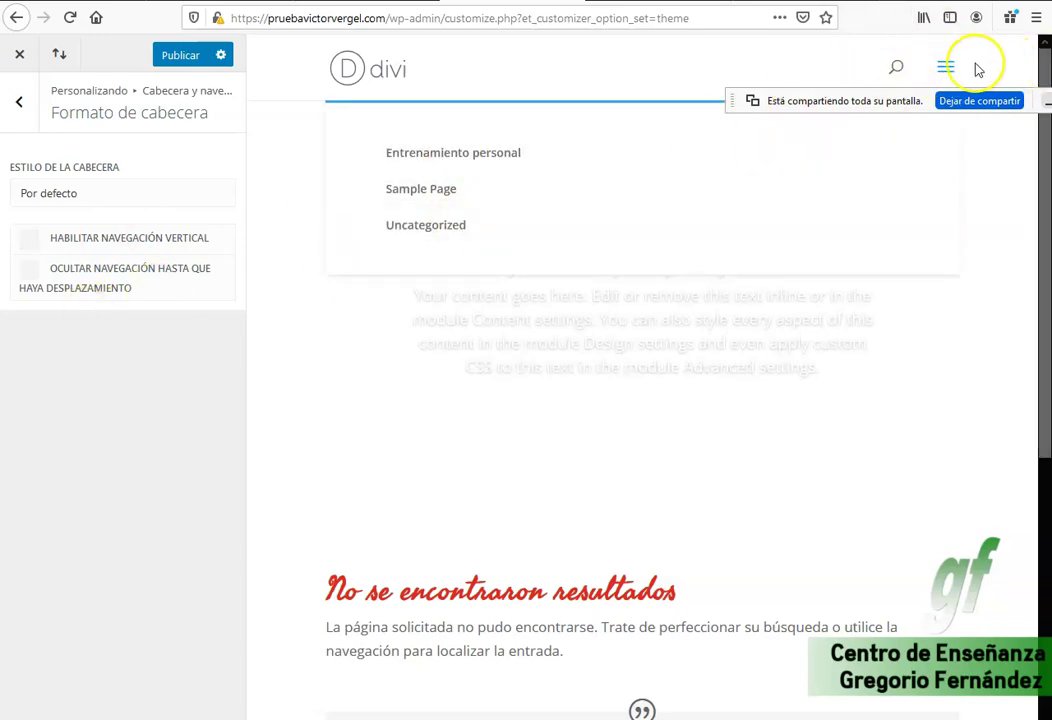
{"action": "left_click", "coordinate": [938, 69]}
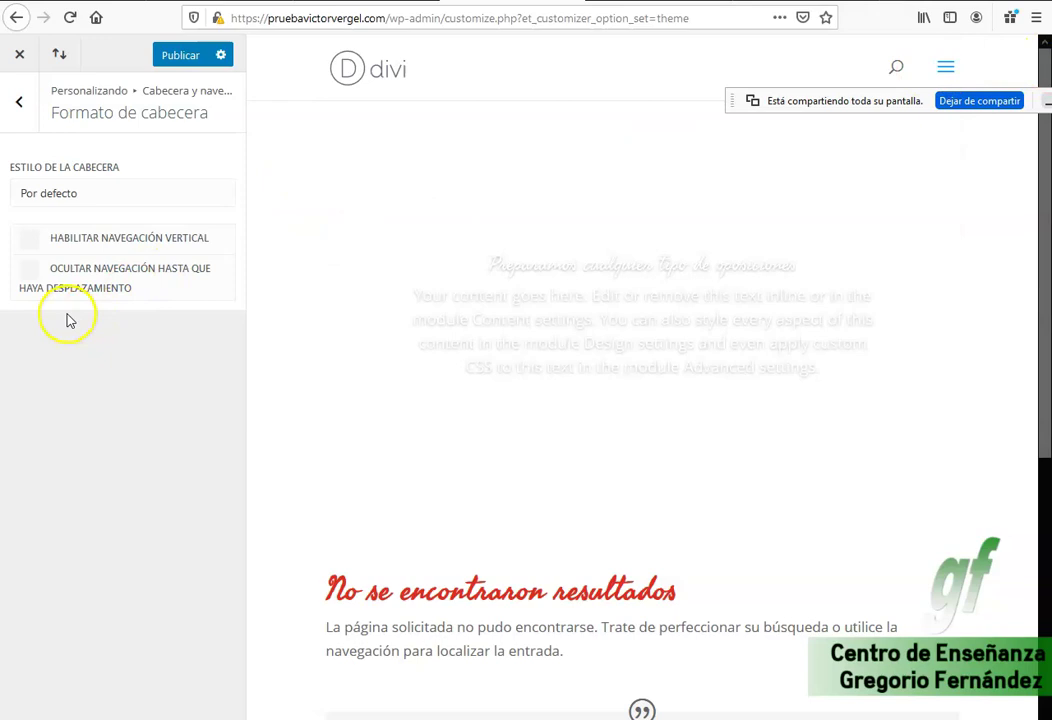
Hide the navigation until scrolling, publish, and check the header on the reloaded live site.
{"action": "left_click", "coordinate": [27, 270]}
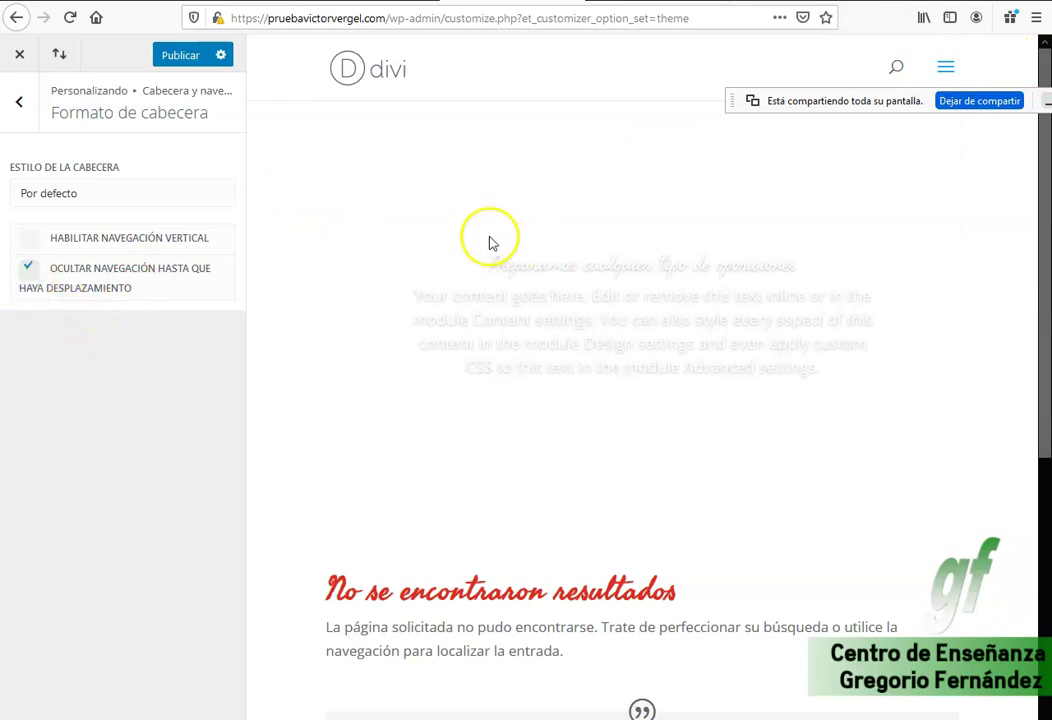
{"action": "scroll", "coordinate": [487, 243], "scroll_direction": "down", "scroll_amount": 5}
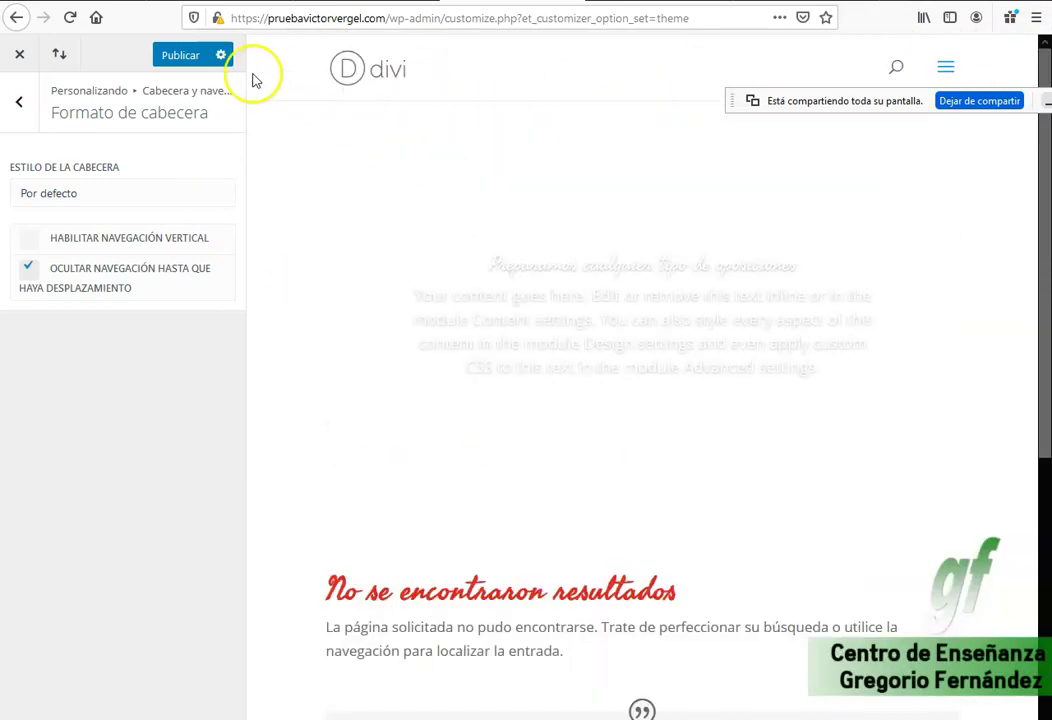
{"action": "left_click", "coordinate": [178, 58]}
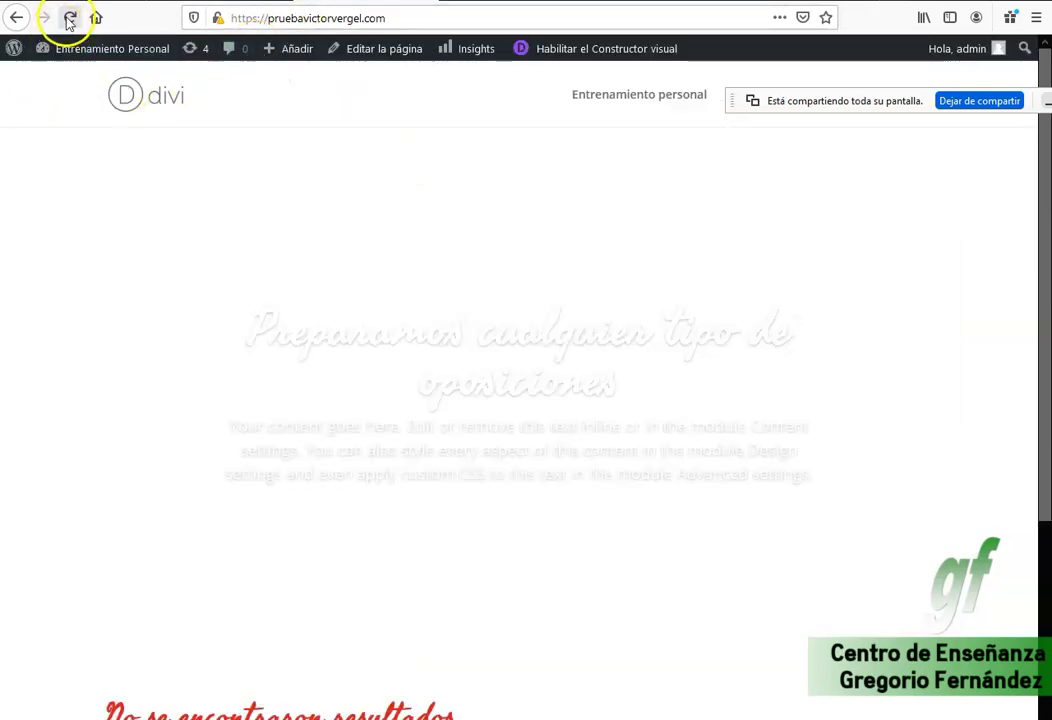
{"action": "left_click", "coordinate": [96, 17]}
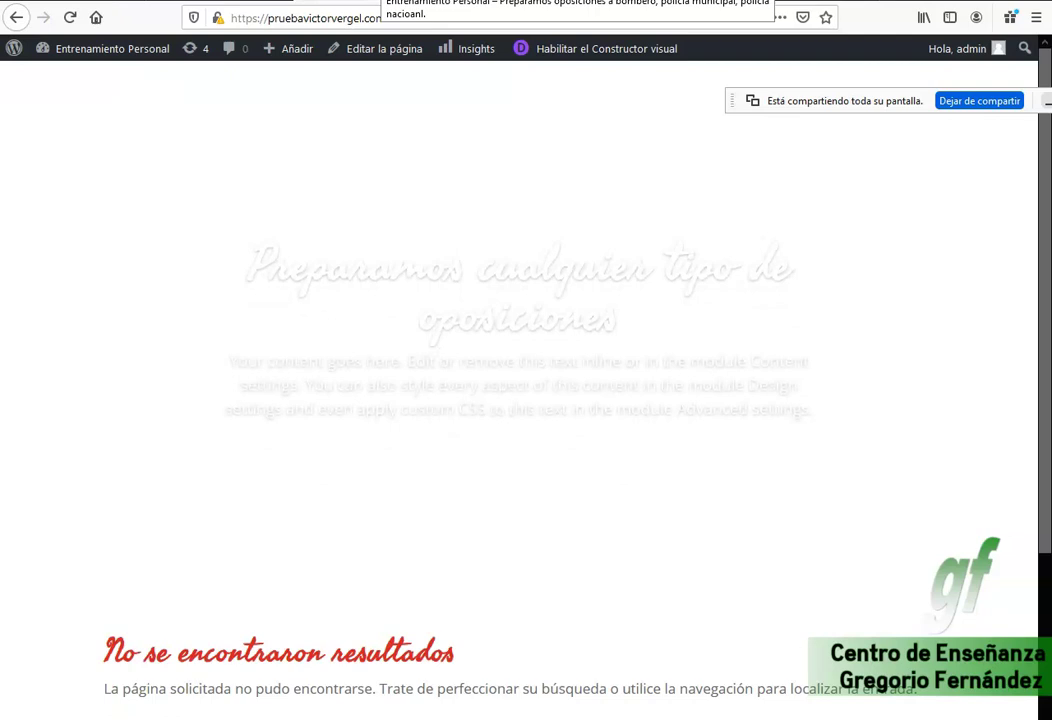
{"action": "scroll", "coordinate": [405, 125], "scroll_direction": "down", "scroll_amount": 5}
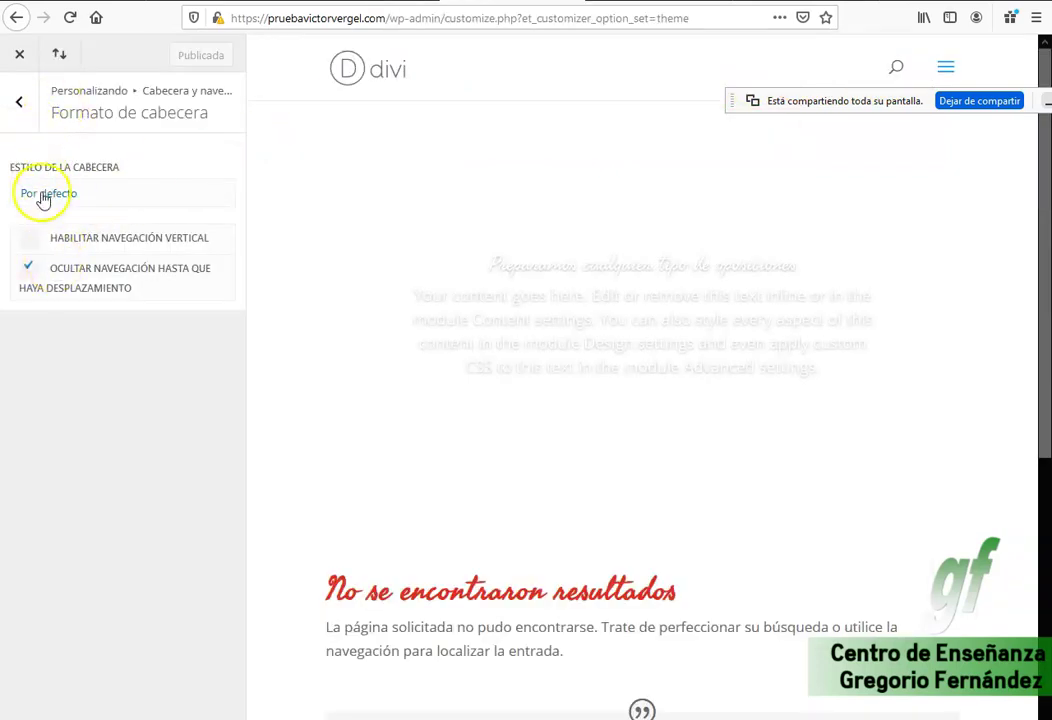
{"action": "left_click", "coordinate": [20, 106]}
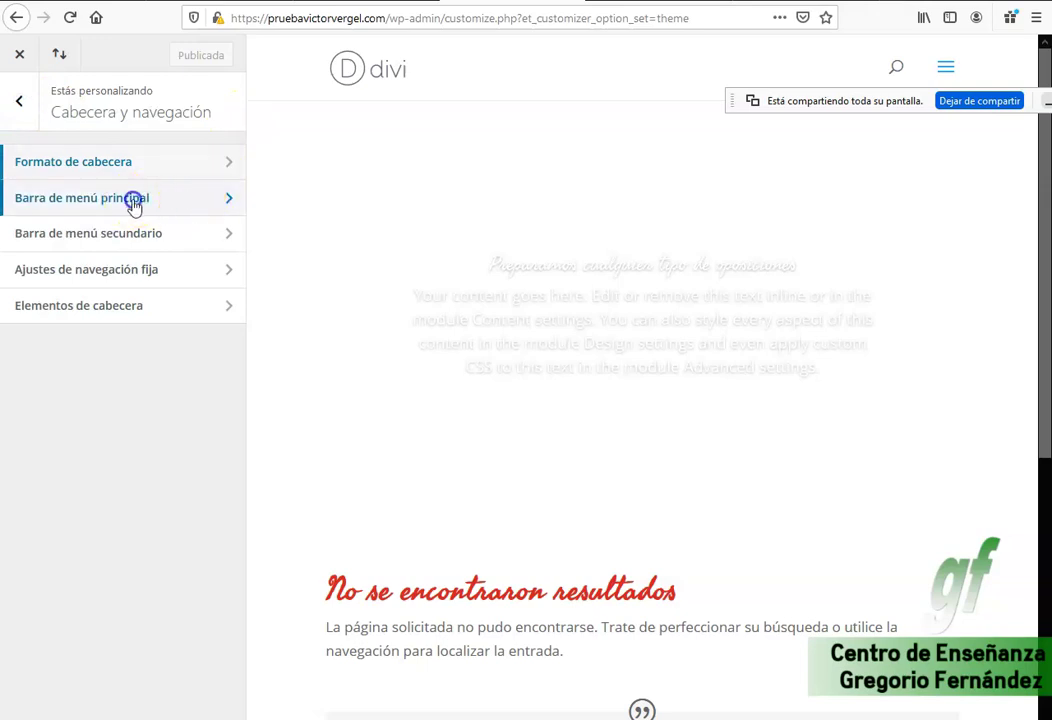
Set the main menu bar background to light grey #c1c1c1, after trying red and black.
{"action": "left_click", "coordinate": [134, 204]}
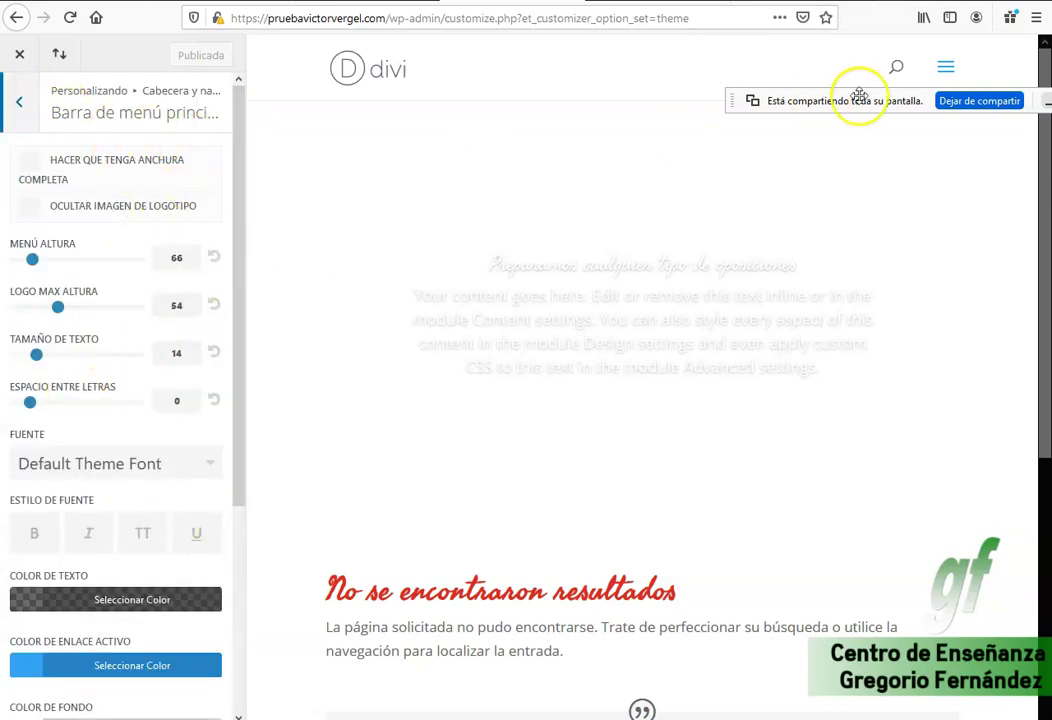
{"action": "scroll", "coordinate": [50, 240], "scroll_direction": "down", "scroll_amount": 5}
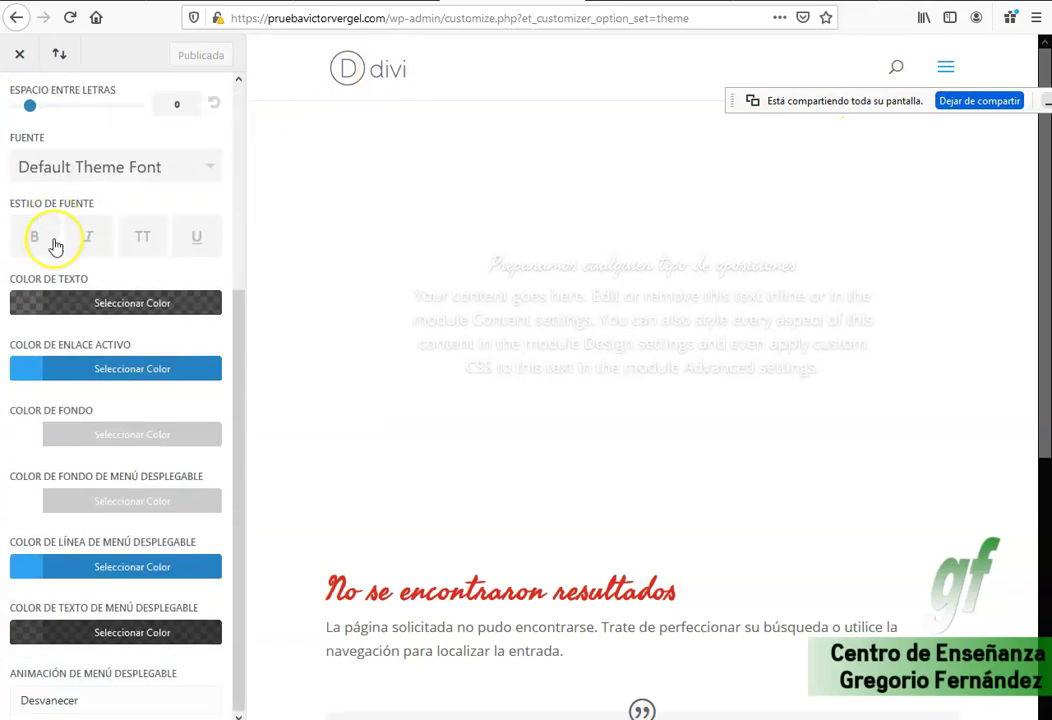
{"action": "scroll", "coordinate": [55, 245], "scroll_direction": "up", "scroll_amount": 5}
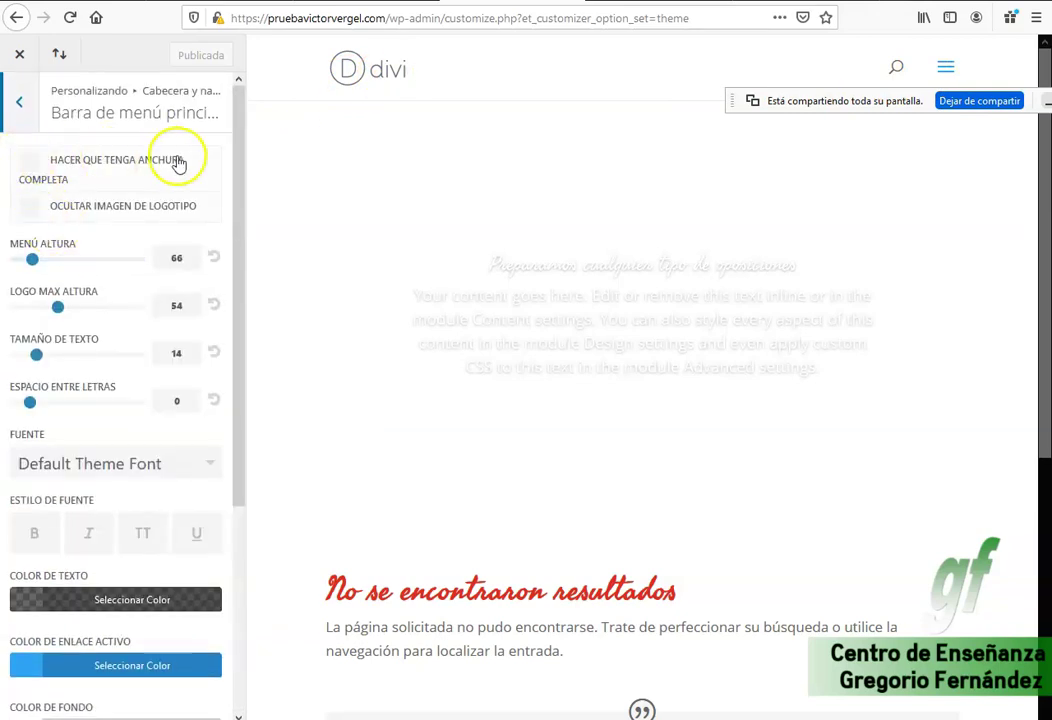
{"action": "scroll", "coordinate": [164, 340], "scroll_direction": "down", "scroll_amount": 5}
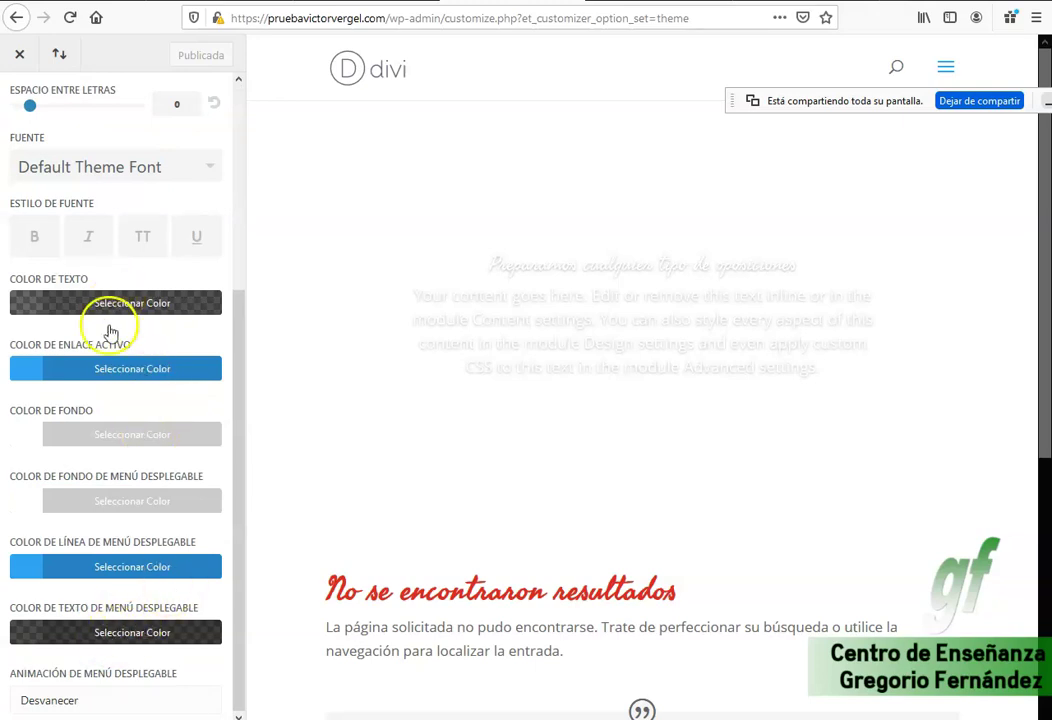
{"action": "left_click", "coordinate": [90, 436]}
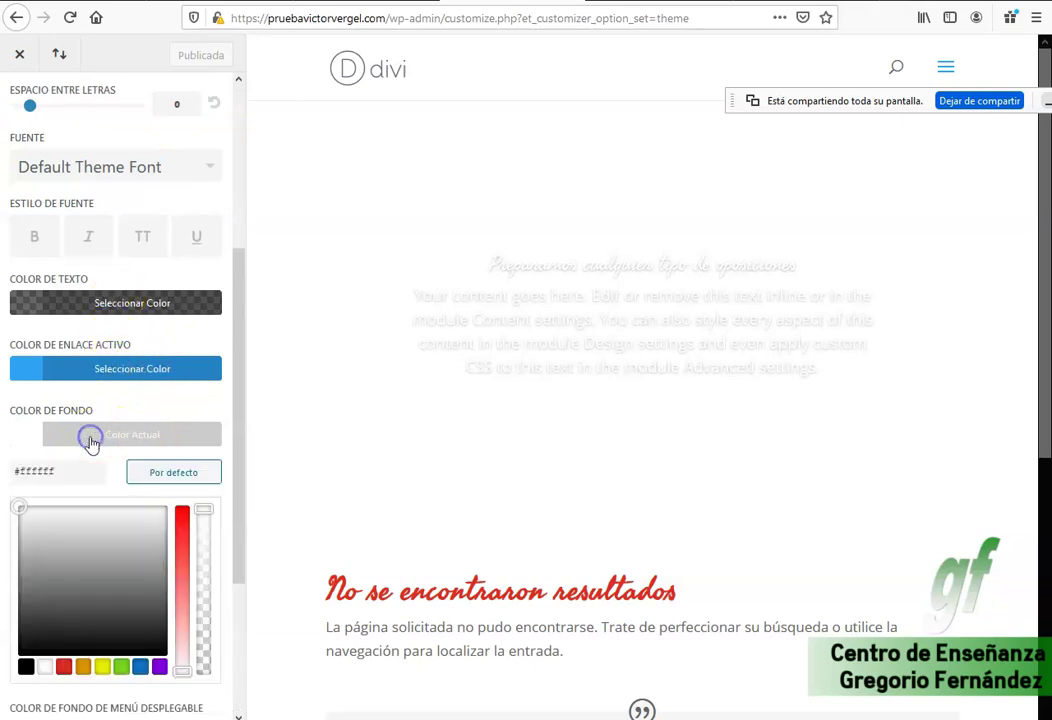
{"action": "left_click_drag", "start_coordinate": [183, 535], "coordinate": [183, 510]}
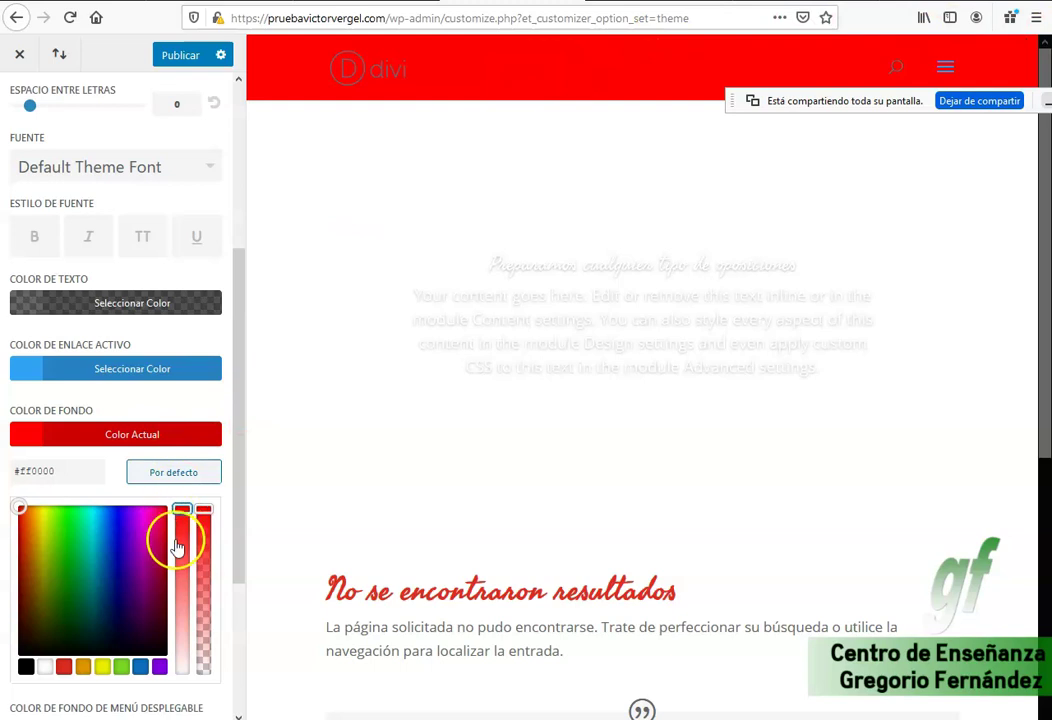
{"action": "left_click", "coordinate": [26, 666]}
{"action": "mouse_move", "coordinate": [87, 568]}
{"action": "left_mouse_down"}
{"action": "mouse_move", "coordinate": [101, 562]}
{"action": "mouse_move", "coordinate": [98, 575]}
{"action": "mouse_move", "coordinate": [97, 542]}
{"action": "left_mouse_up"}
{"action": "triple_click", "coordinate": [78, 468]}
{"action": "key", "text": "ctrl+c"}
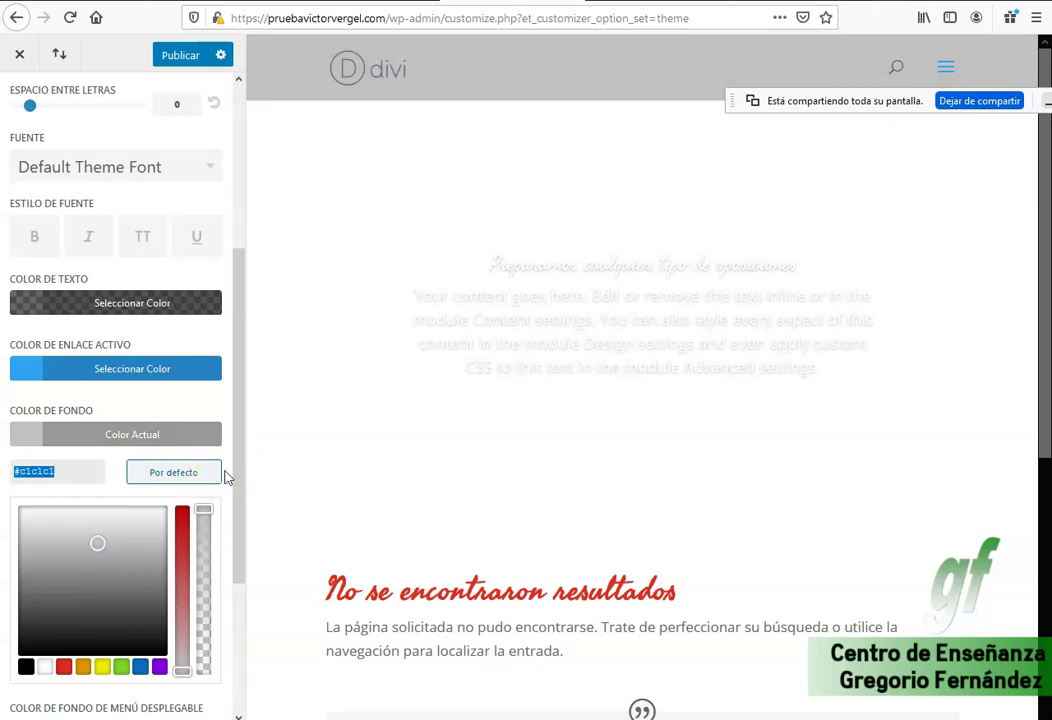
Record 'Cabecera #c1c1c1' in a new Notepad window placed beside the browser.
{"action": "key", "text": "super+r"}
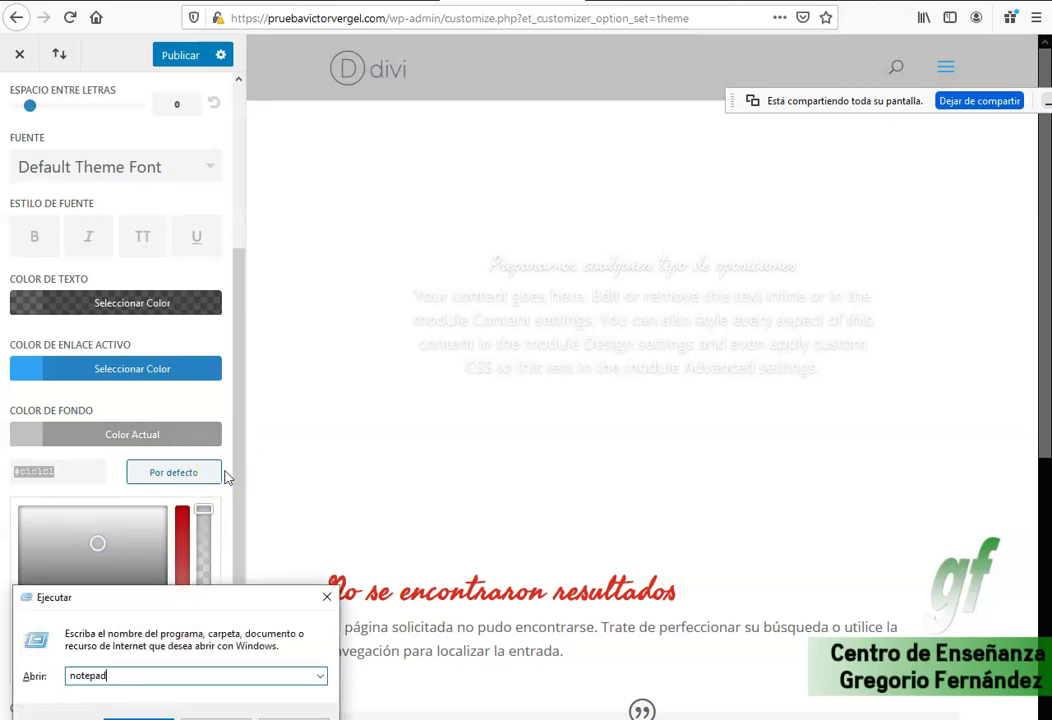
{"action": "key", "text": "Return"}
{"action": "key", "text": "ctrl+v"}
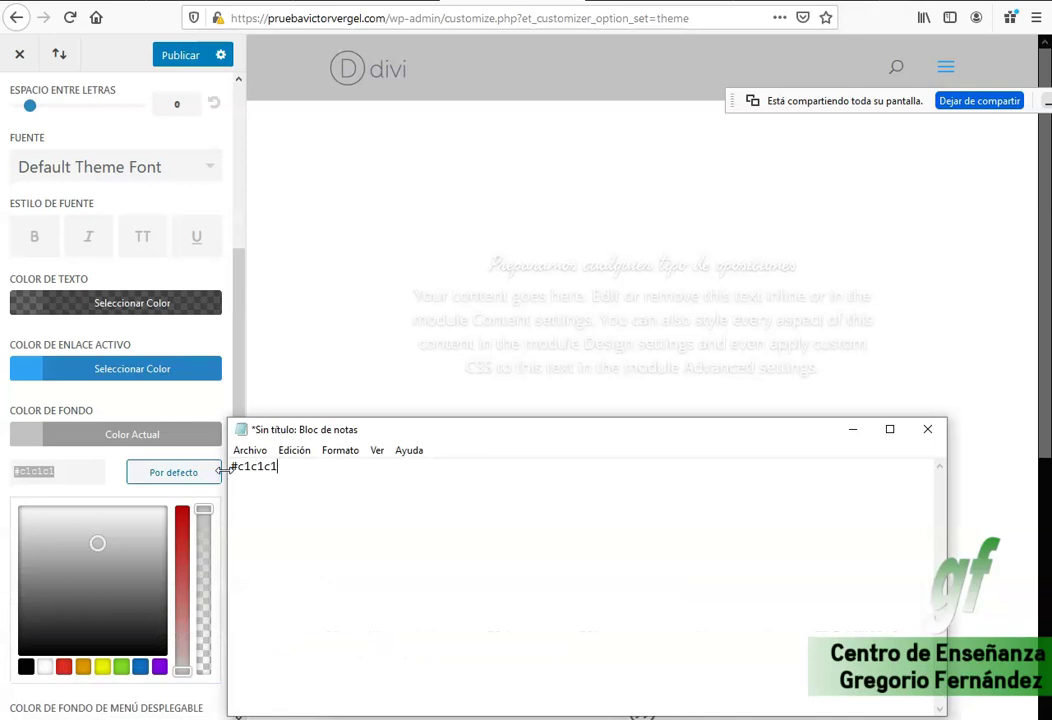
{"action": "left_click_drag", "start_coordinate": [469, 438], "coordinate": [620, 425]}
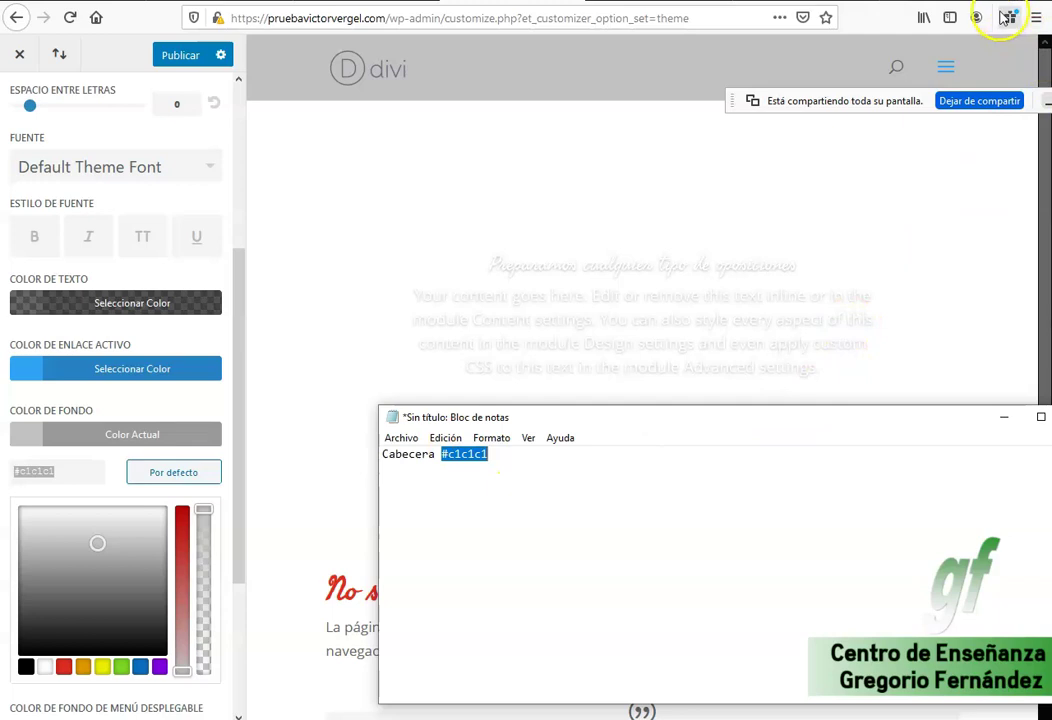
{"action": "left_click", "coordinate": [1036, 22]}
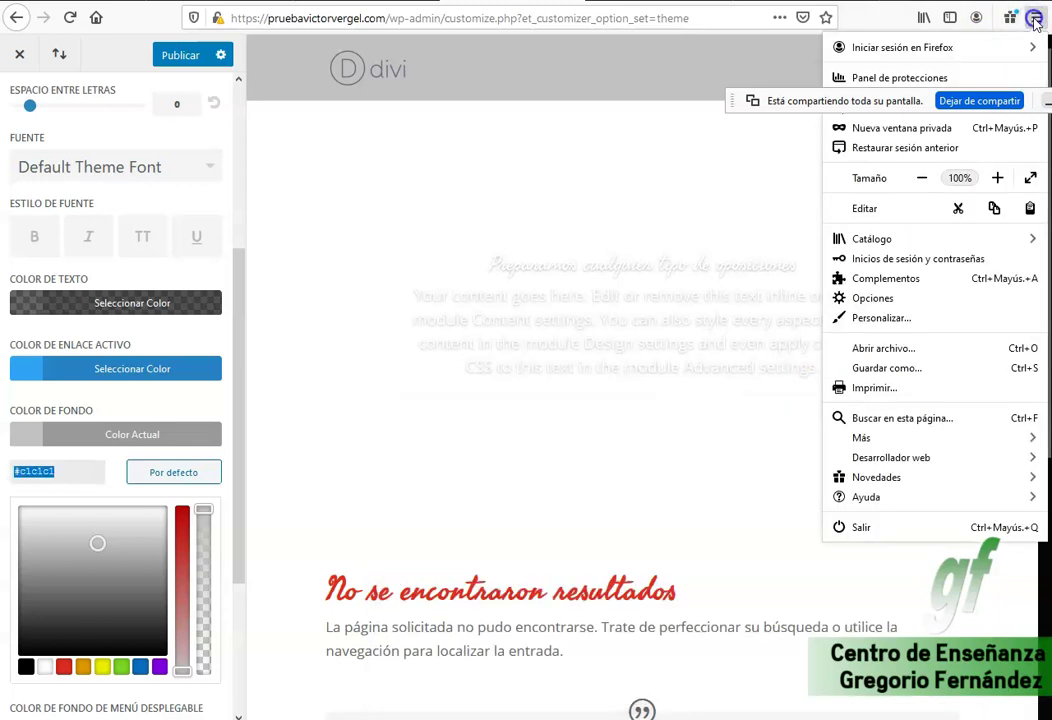
Publish the light grey #c1c1c1 main menu bar colour.
{"action": "left_click", "coordinate": [1036, 22]}
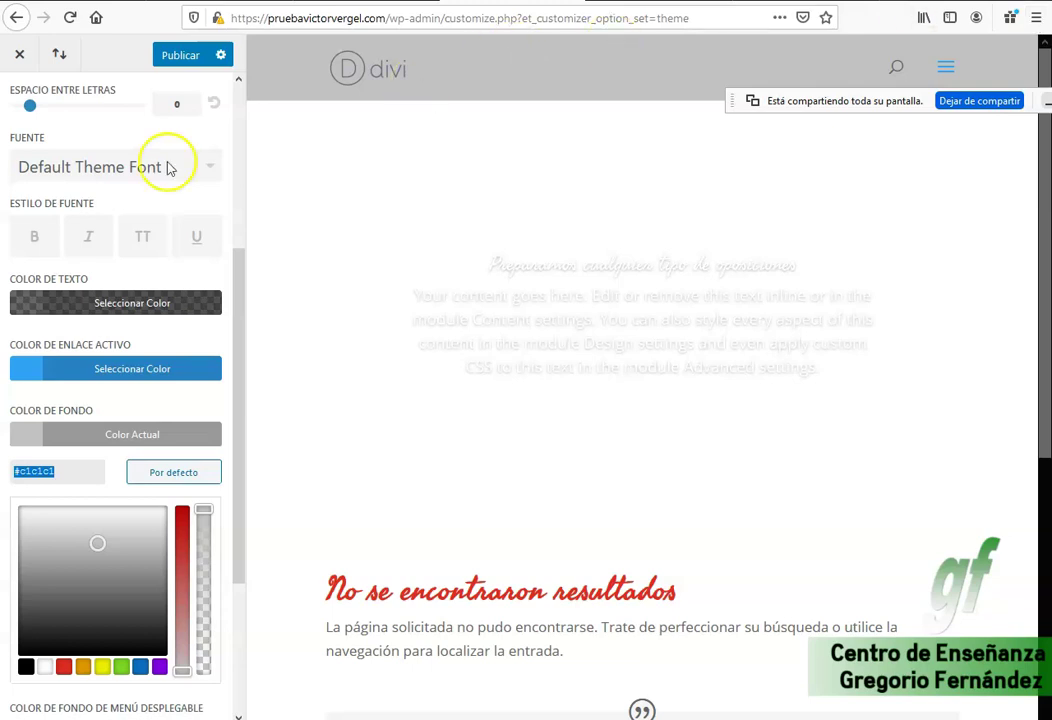
{"action": "left_click", "coordinate": [175, 55]}
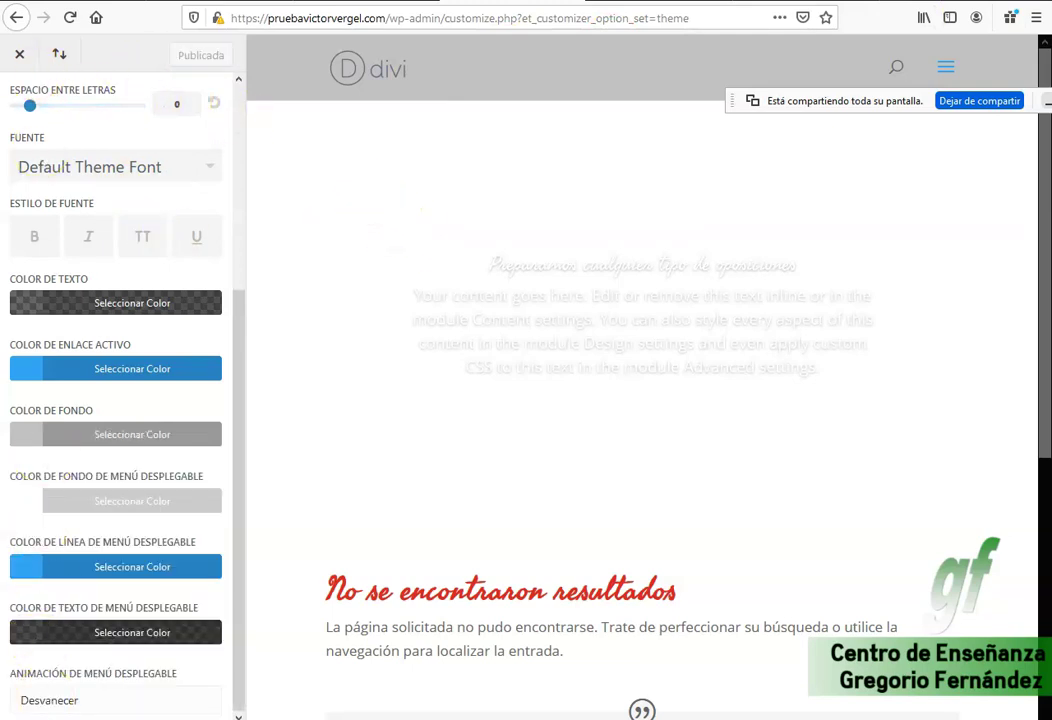
{"action": "scroll", "coordinate": [141, 610], "scroll_direction": "up", "scroll_amount": 2}
{"action": "scroll", "coordinate": [134, 615], "scroll_direction": "down", "scroll_amount": 2}
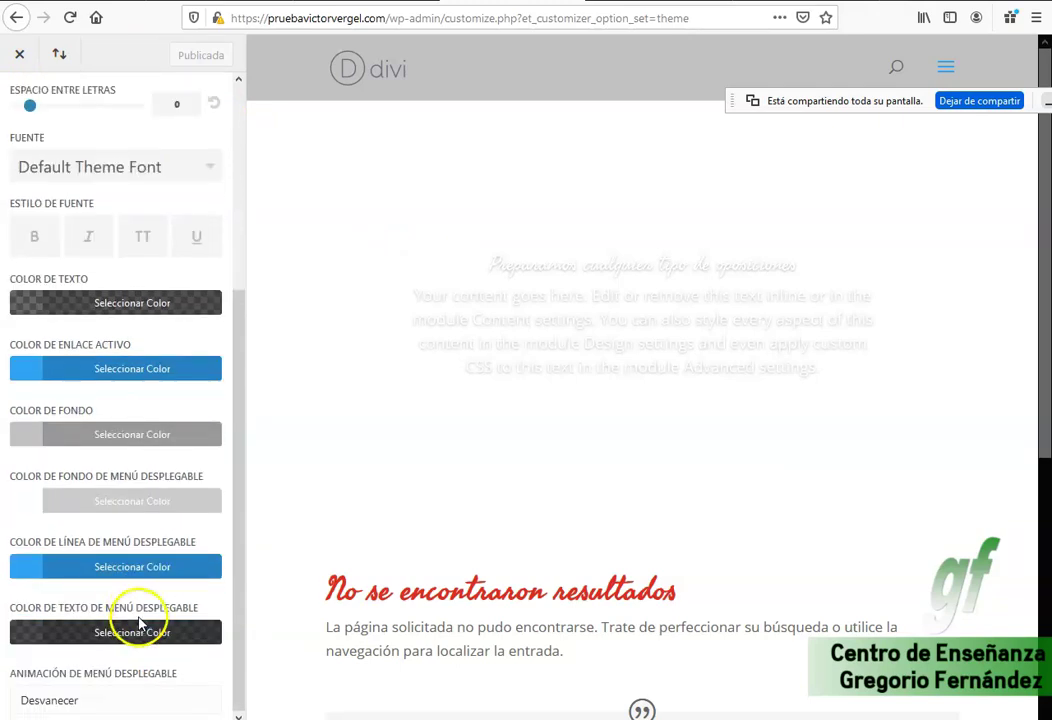
Set the dropdown menu animation to Invertir, then Diapositiva, publishing and previewing each.
{"action": "left_click", "coordinate": [87, 702]}
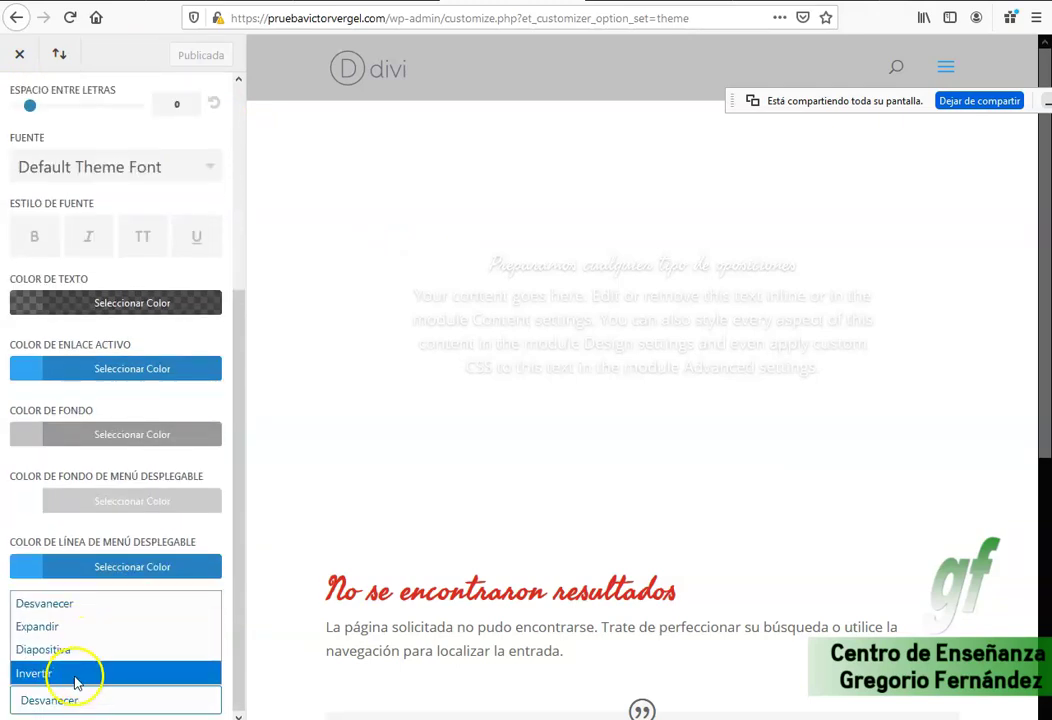
{"action": "left_click", "coordinate": [78, 676]}
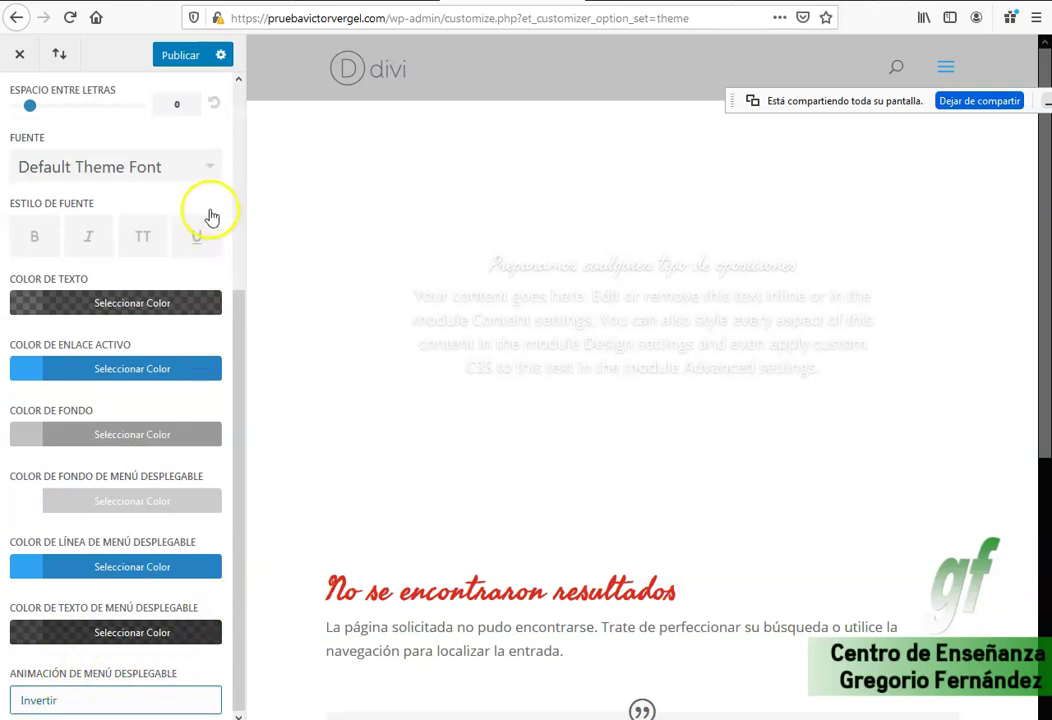
{"action": "left_click", "coordinate": [178, 55]}
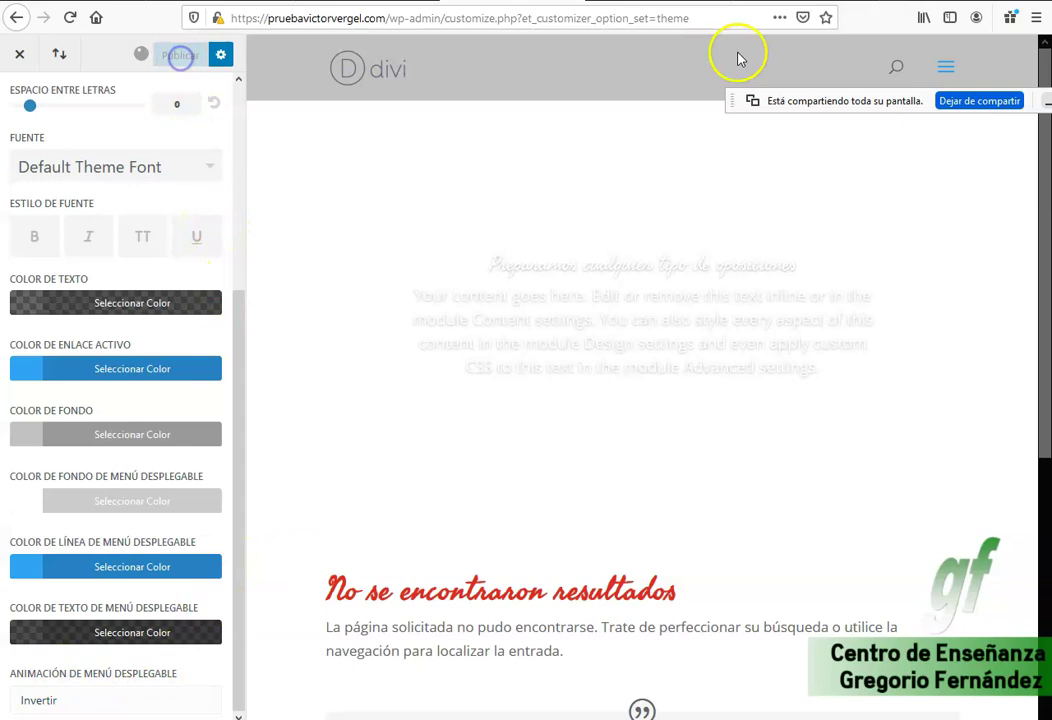
{"action": "left_click", "coordinate": [946, 68]}
{"action": "left_click", "coordinate": [946, 68]}
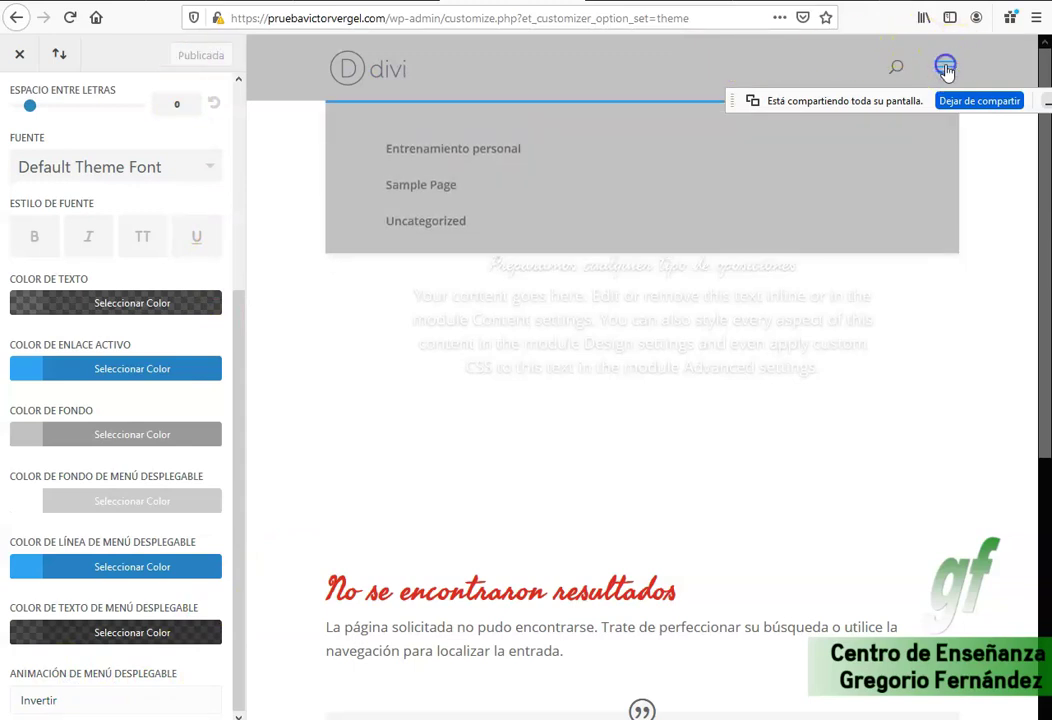
{"action": "left_click", "coordinate": [45, 700]}
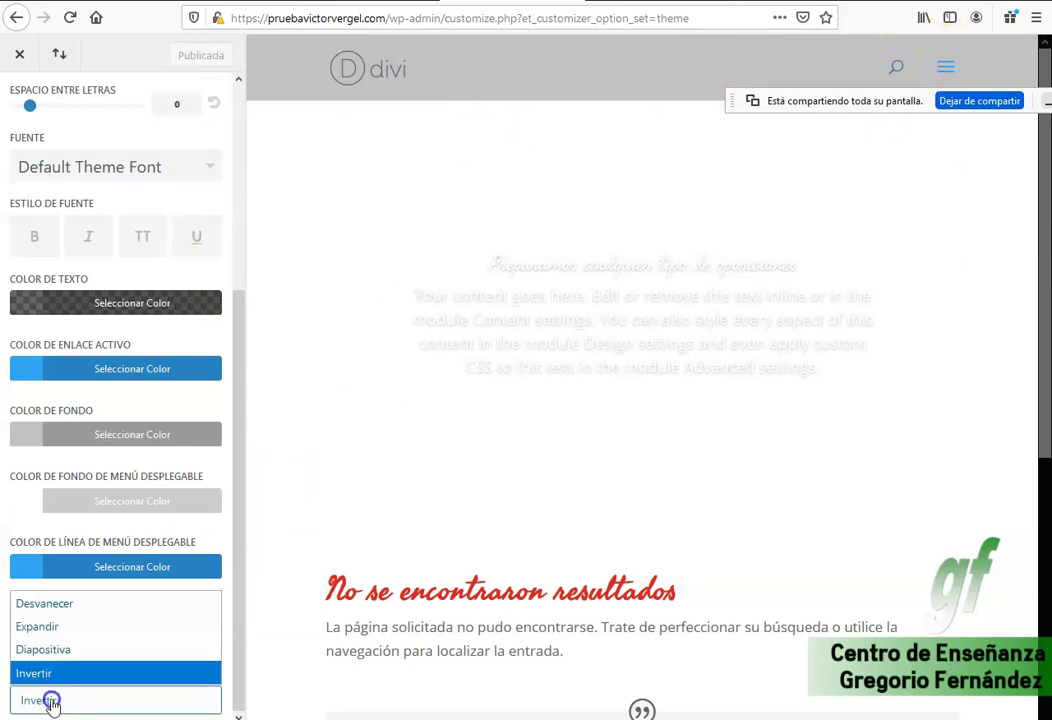
{"action": "left_click", "coordinate": [58, 650]}
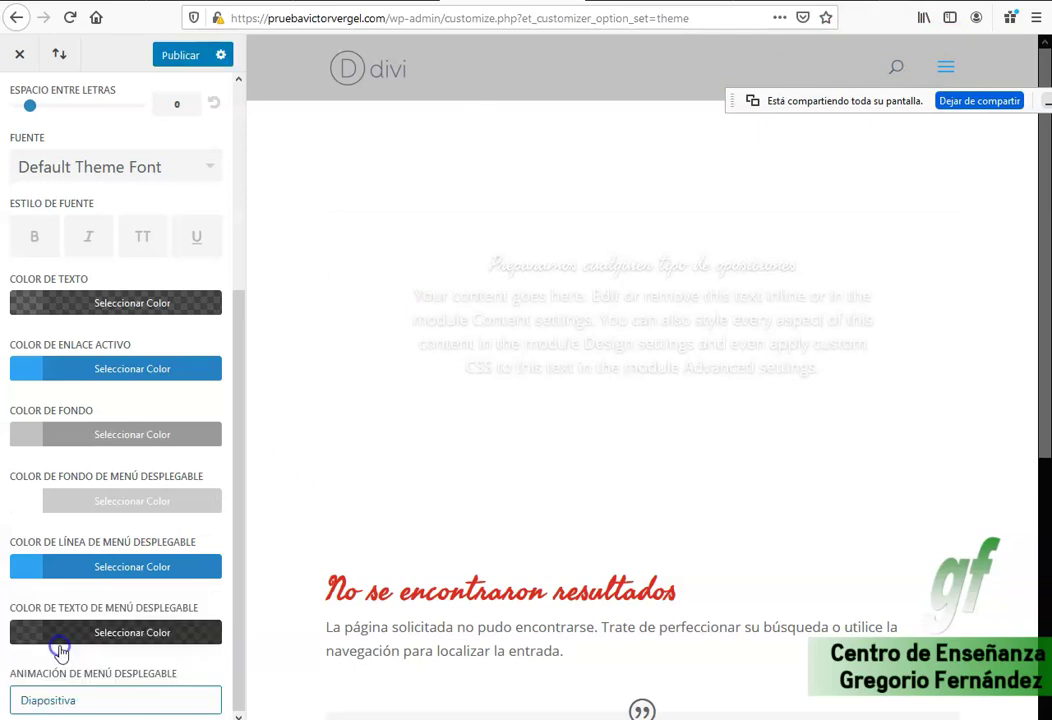
{"action": "left_click", "coordinate": [172, 54]}
{"action": "left_click", "coordinate": [942, 66]}
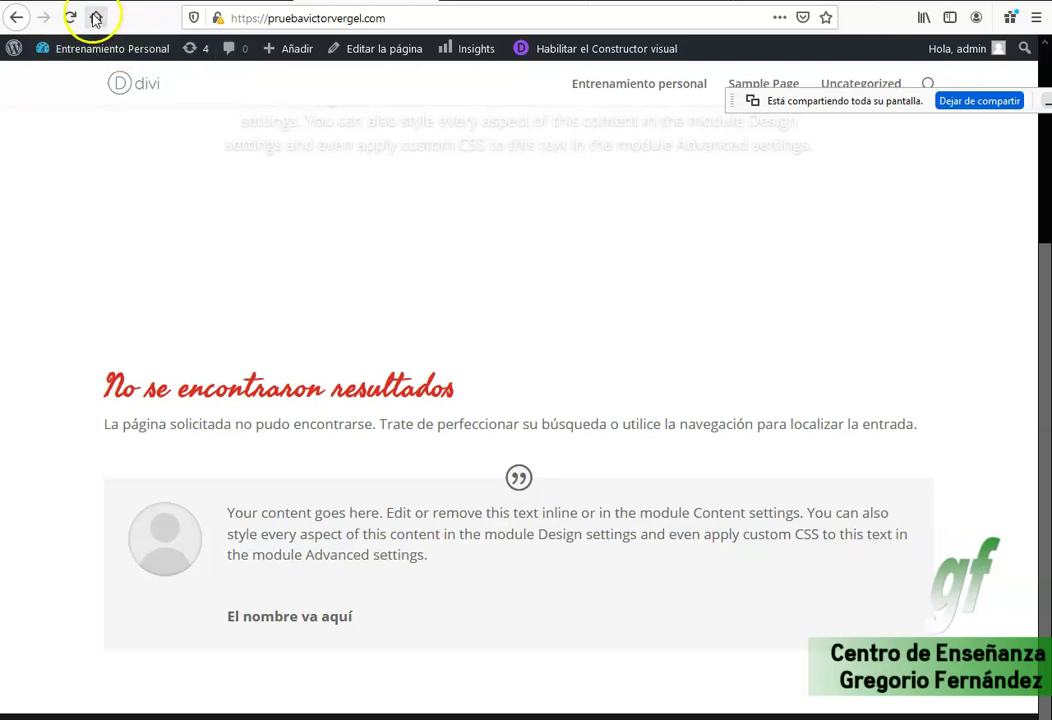
{"action": "left_click", "coordinate": [70, 17]}
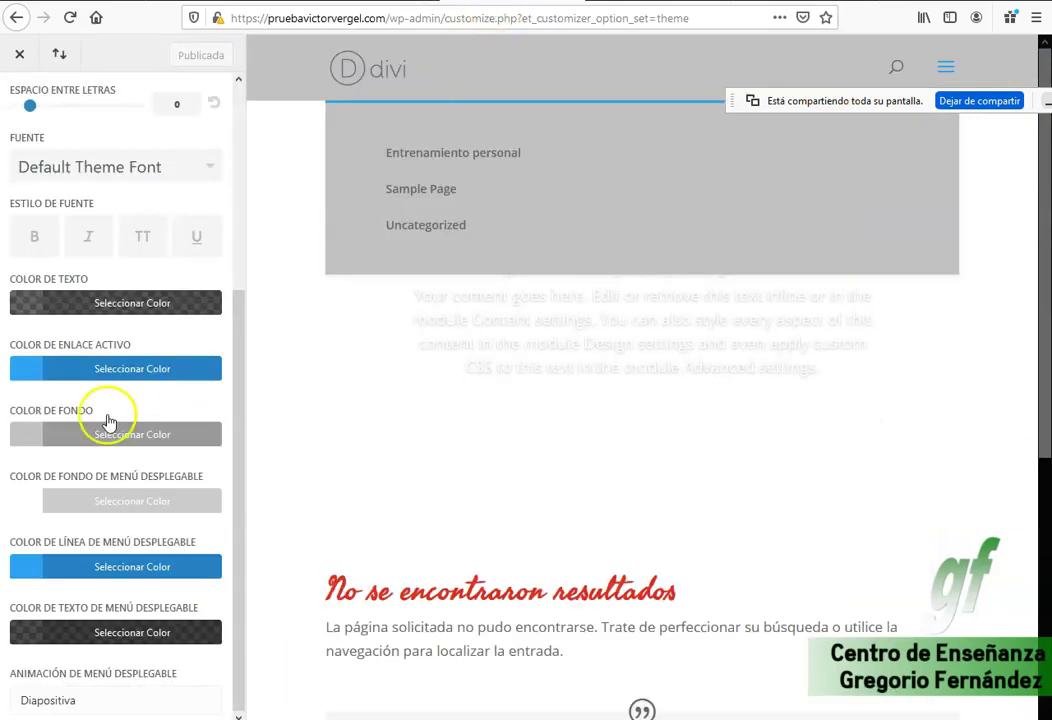
{"action": "scroll", "coordinate": [165, 406], "scroll_direction": "up", "scroll_amount": 5}
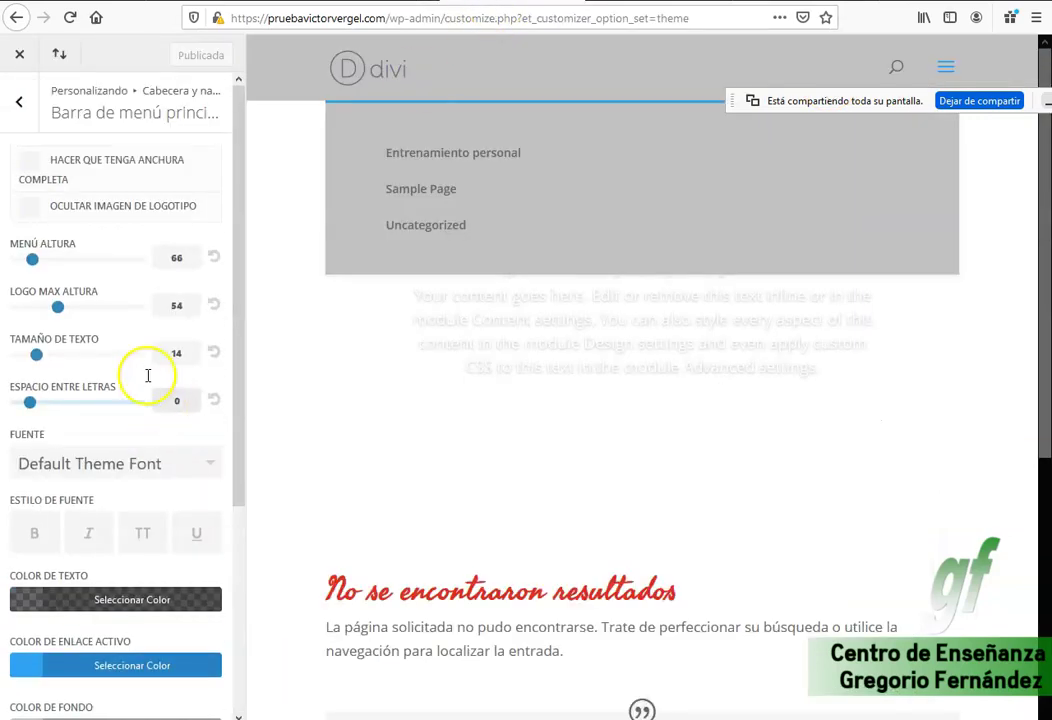
Enter the contact phone number and e-mail address in Header Elements.
{"action": "left_click", "coordinate": [24, 116]}
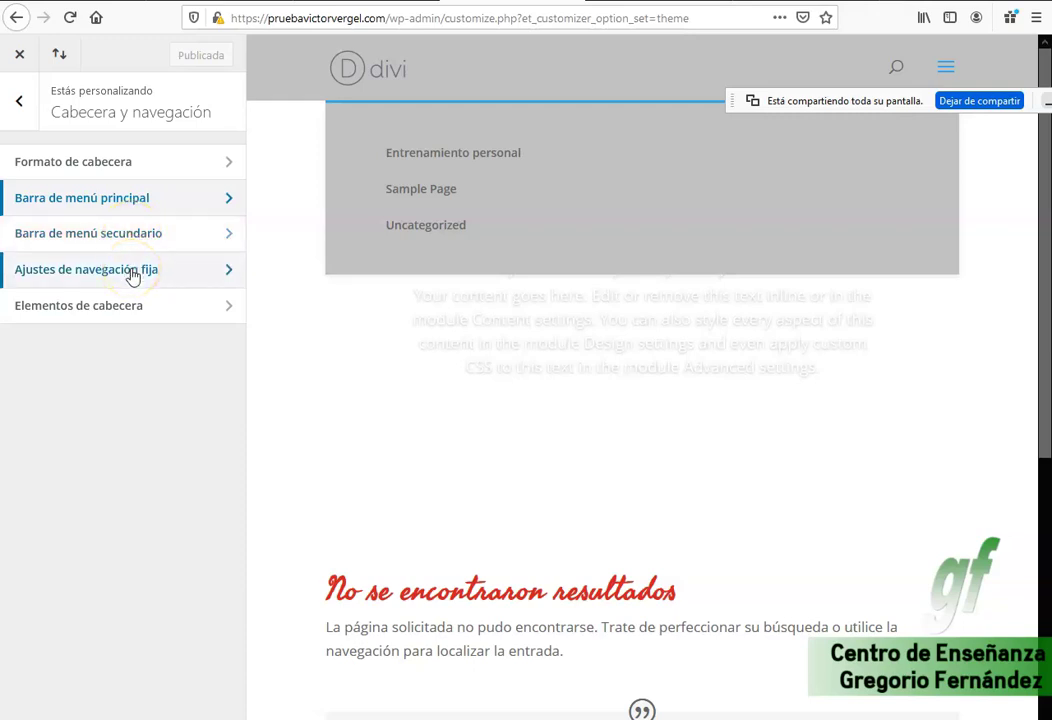
{"action": "left_click", "coordinate": [132, 272]}
{"action": "left_click", "coordinate": [18, 101]}
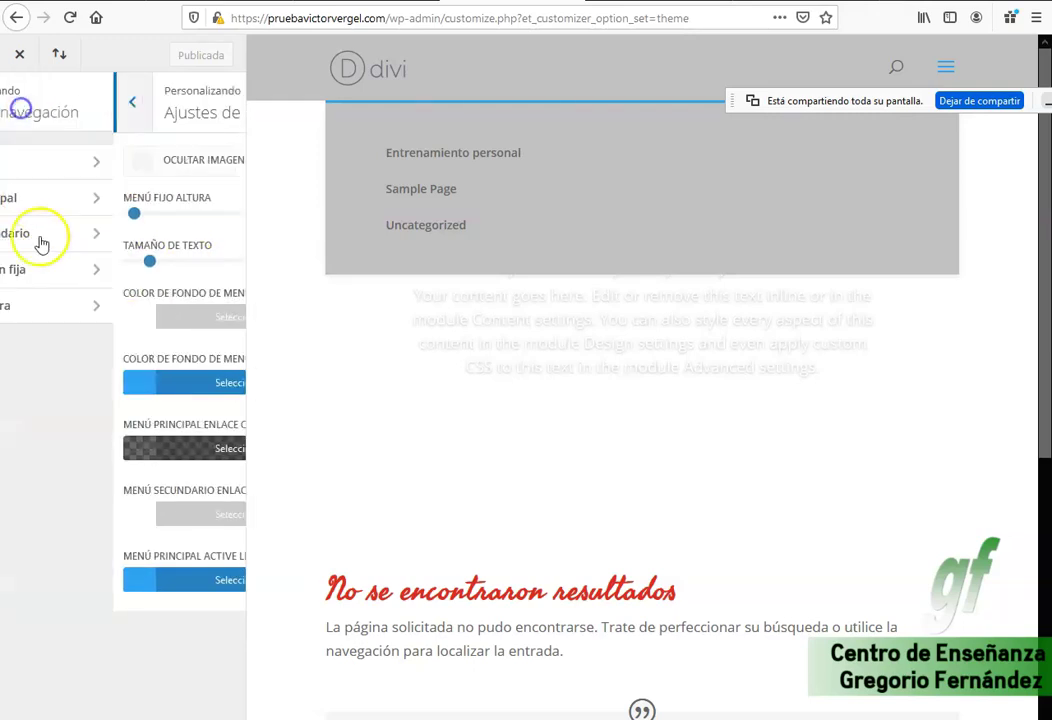
{"action": "left_click", "coordinate": [77, 306]}
{"action": "left_click", "coordinate": [67, 250]}
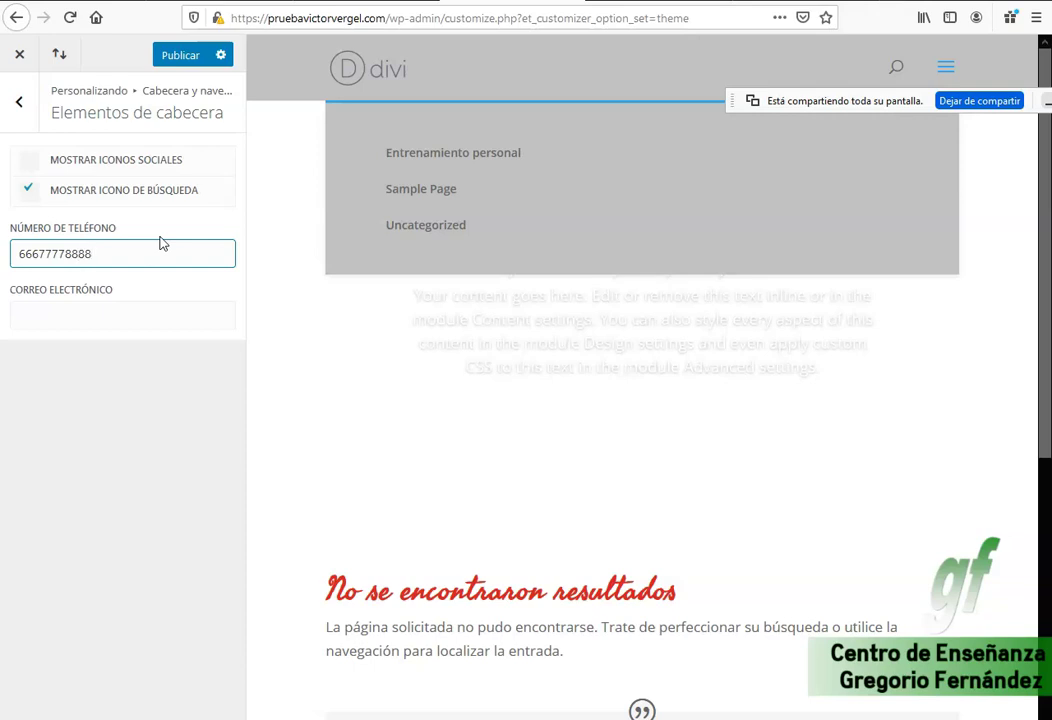
{"action": "key", "text": "BackSpace"}
{"action": "key", "text": "Tab"}
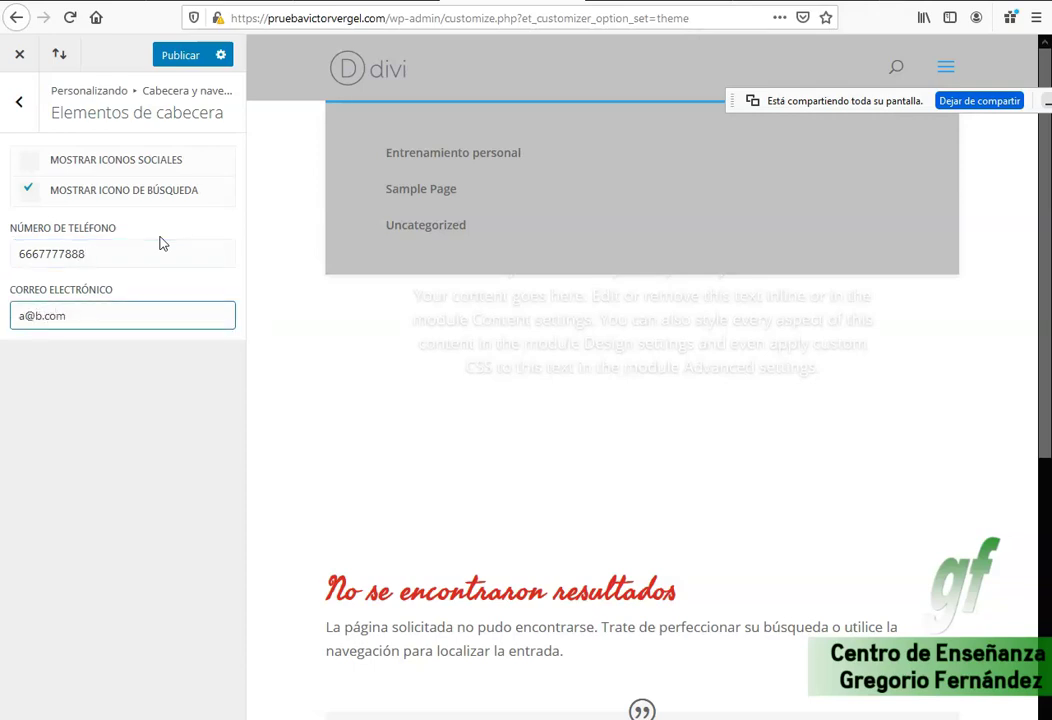
Turn on social icons in the header, publish, and back out to the main customizer list.
{"action": "left_click", "coordinate": [101, 162]}
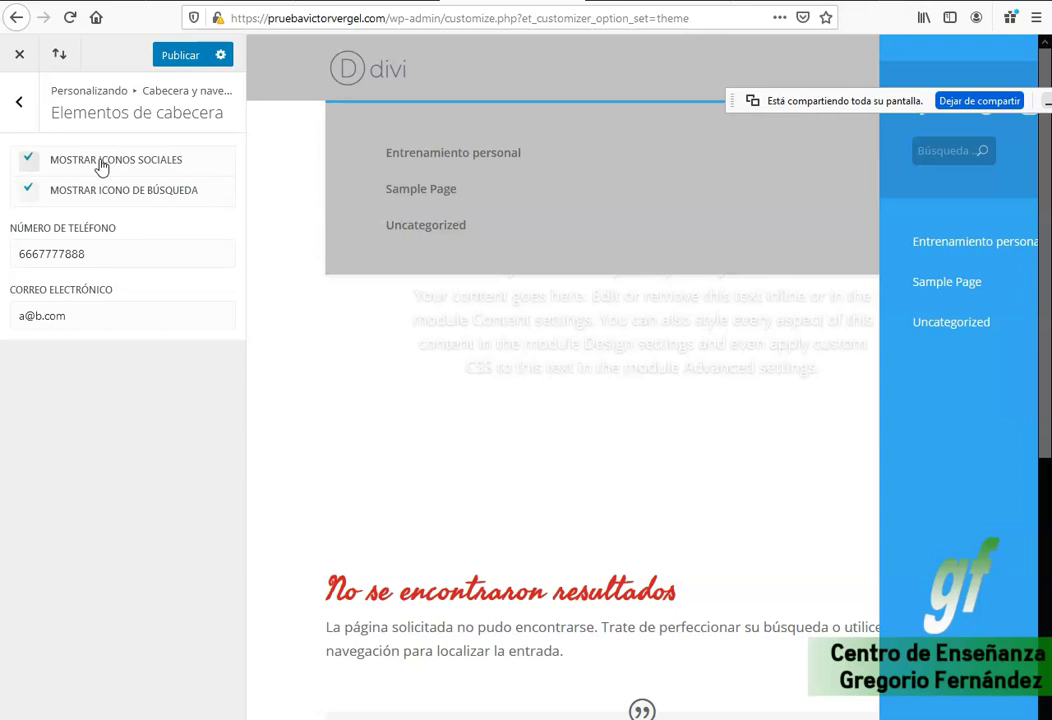
{"action": "left_click", "coordinate": [101, 164]}
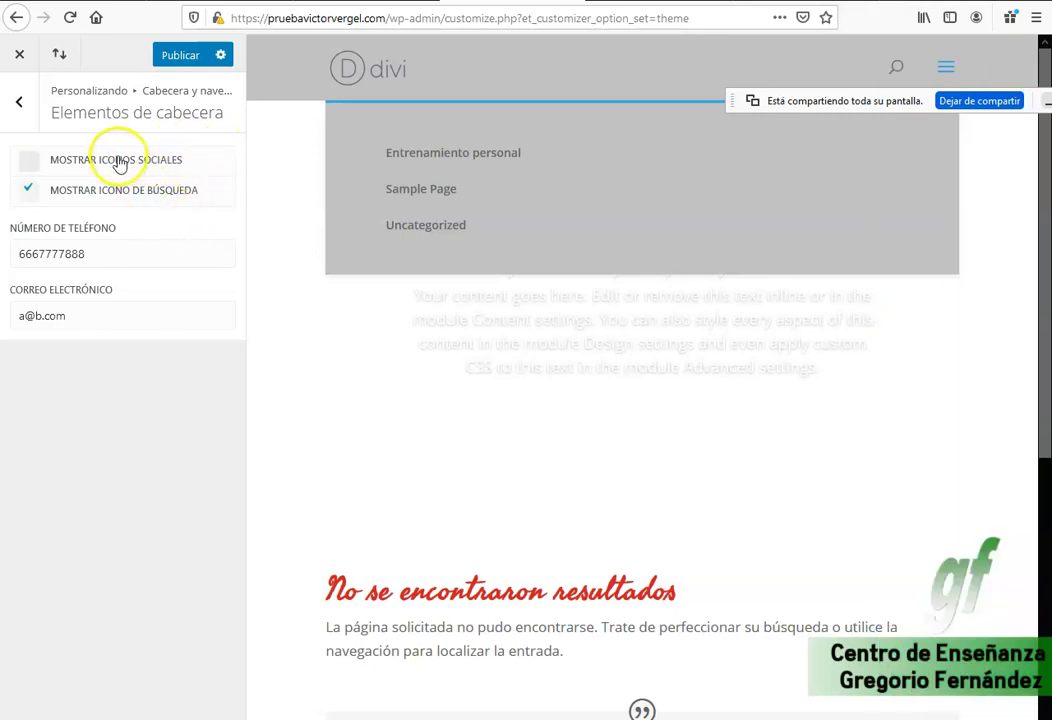
{"action": "left_click", "coordinate": [118, 163]}
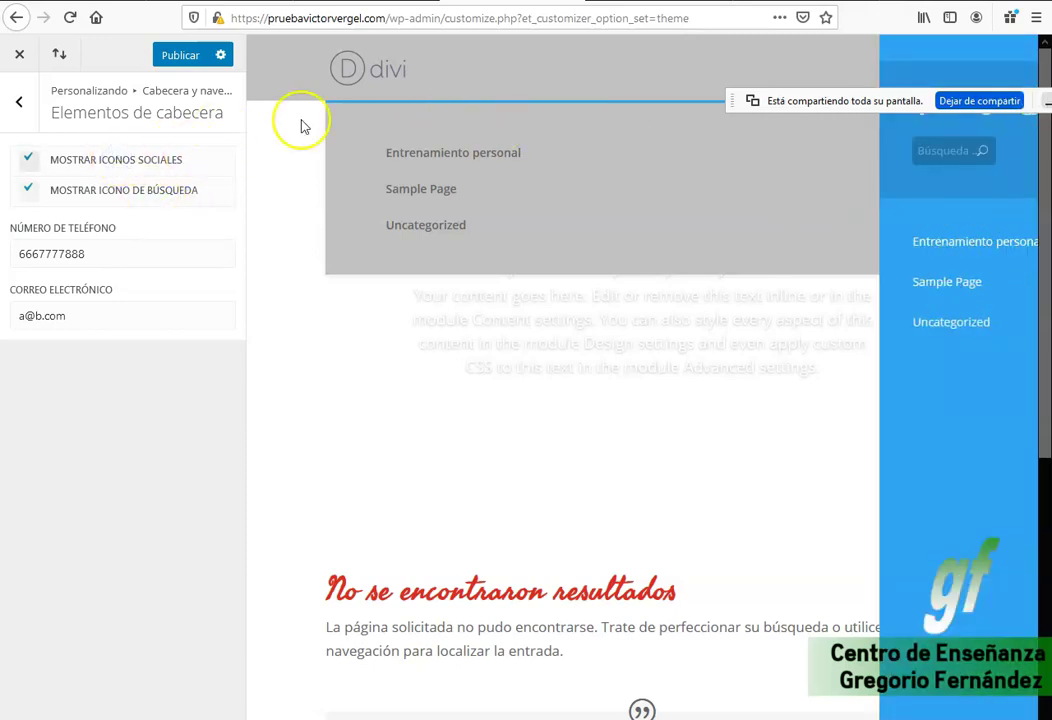
{"action": "left_click", "coordinate": [167, 56]}
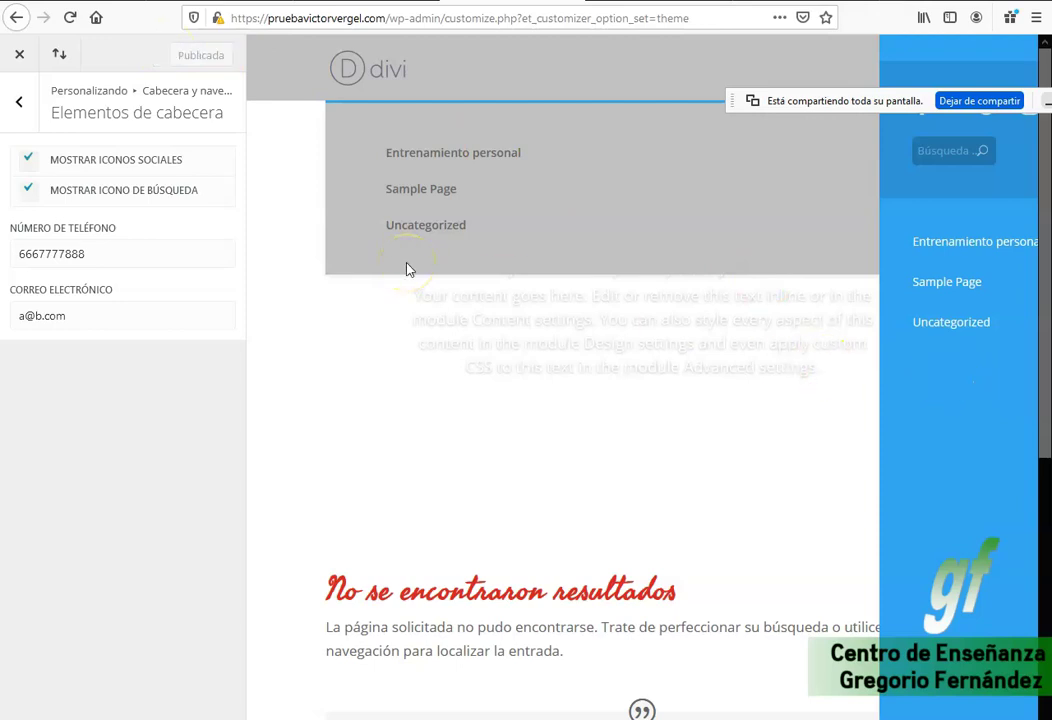
{"action": "left_click", "coordinate": [19, 102]}
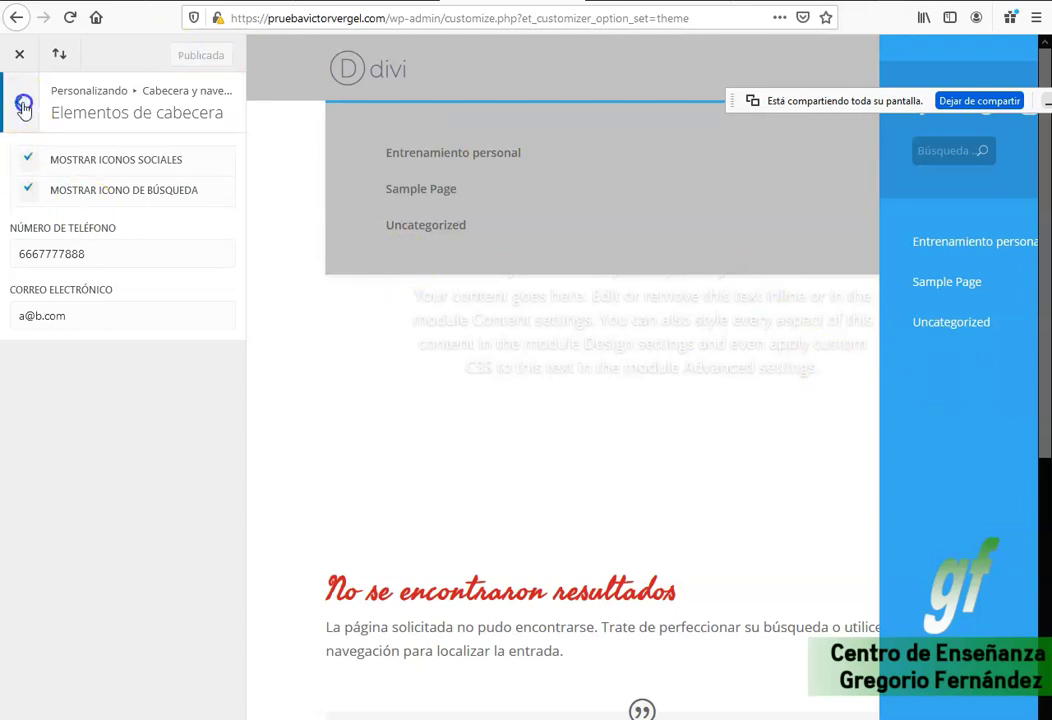
{"action": "left_click", "coordinate": [19, 102]}
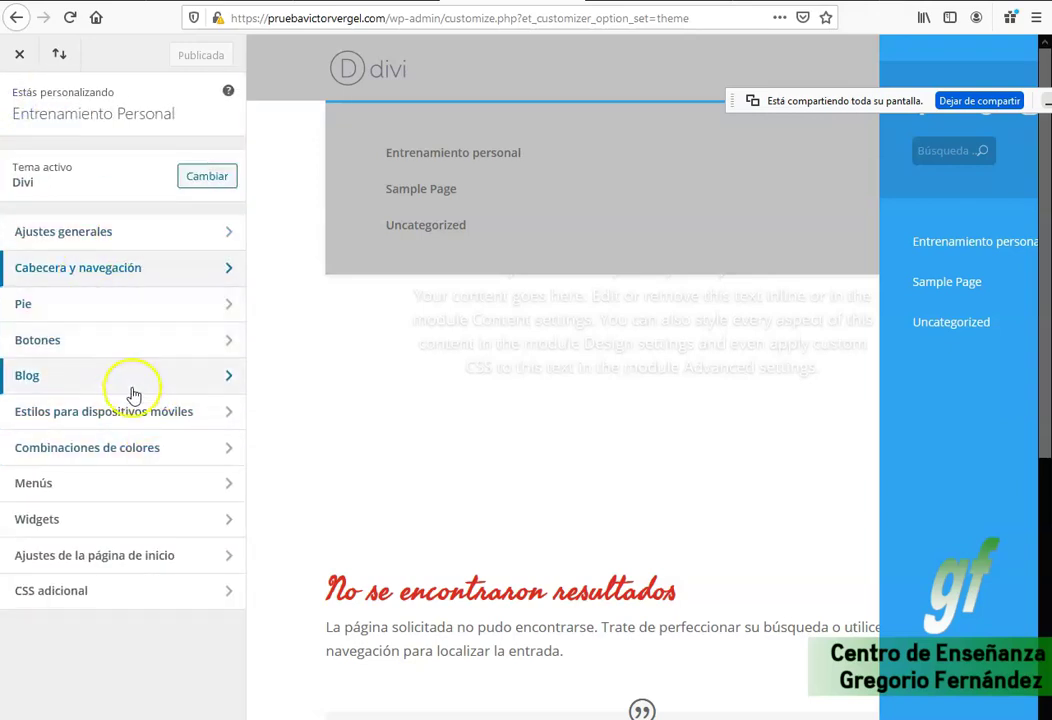
Look through Color Schemes and Homepage Settings, then view Header Format and return to the header list.
{"action": "left_click", "coordinate": [124, 450]}
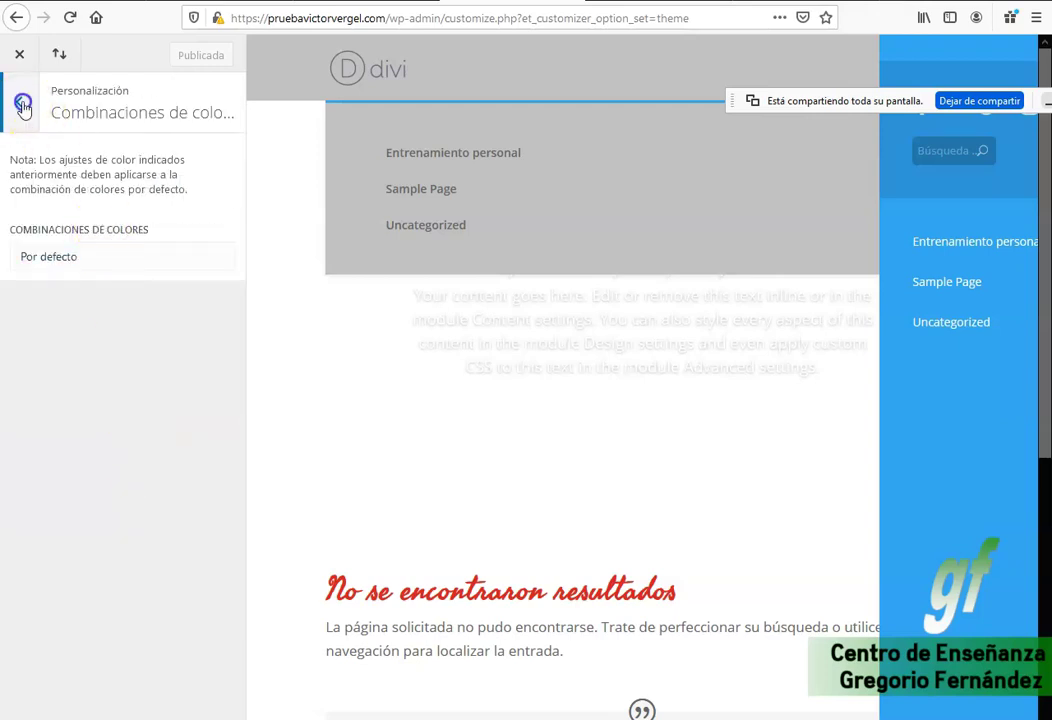
{"action": "left_click", "coordinate": [19, 102]}
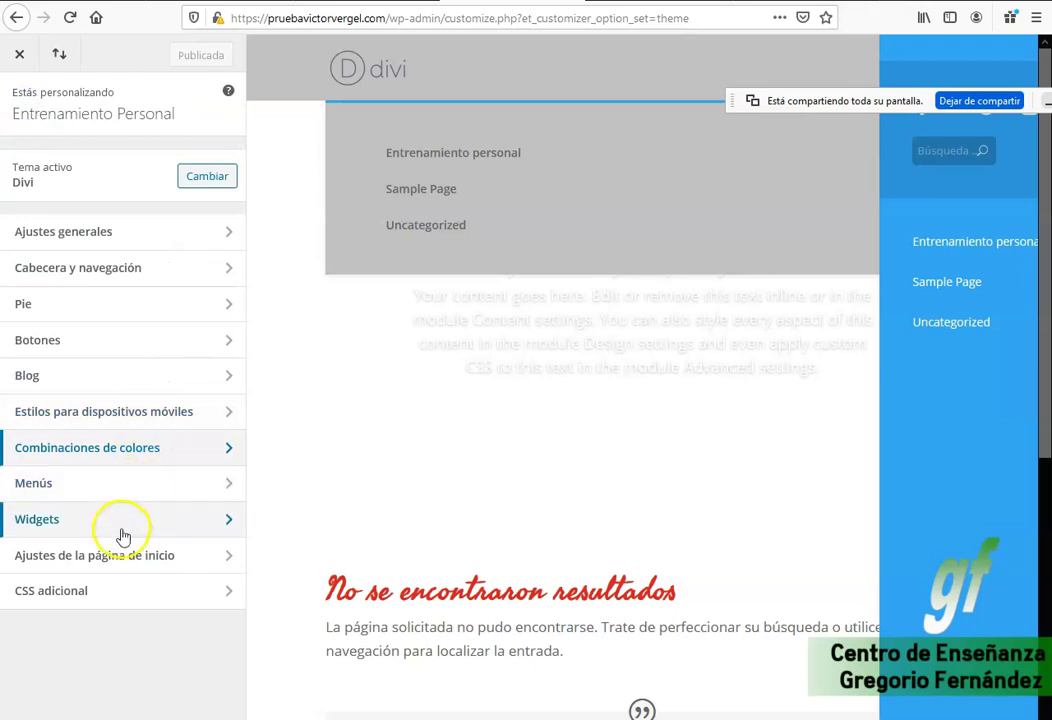
{"action": "left_click", "coordinate": [119, 565]}
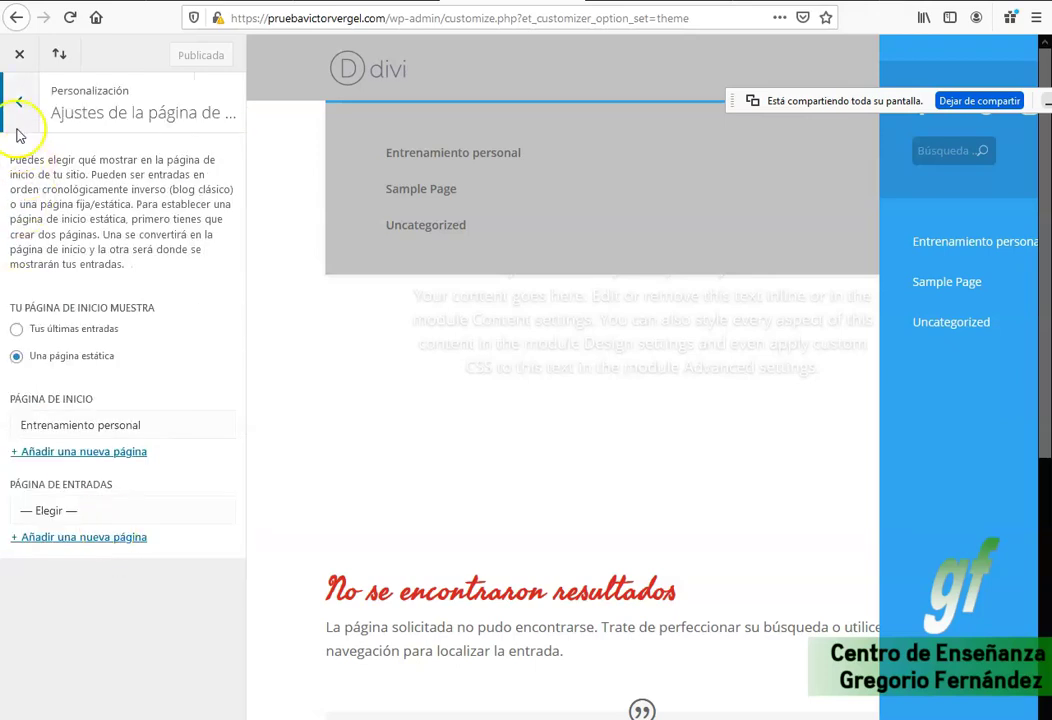
{"action": "left_click", "coordinate": [18, 130]}
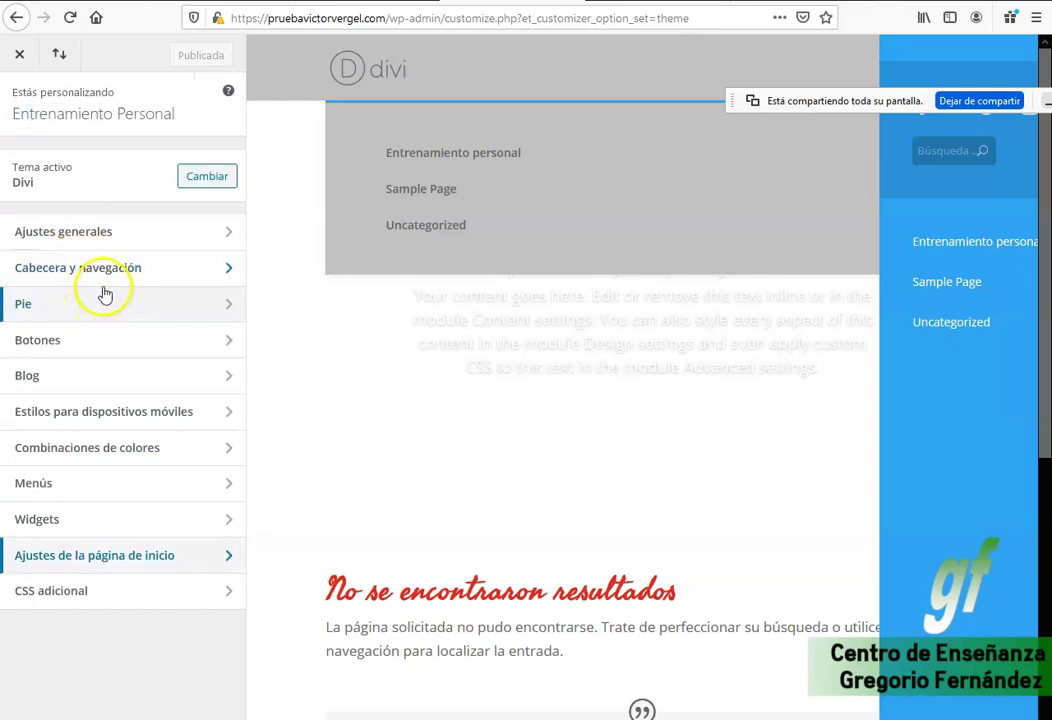
{"action": "left_click", "coordinate": [104, 270]}
{"action": "left_click", "coordinate": [96, 164]}
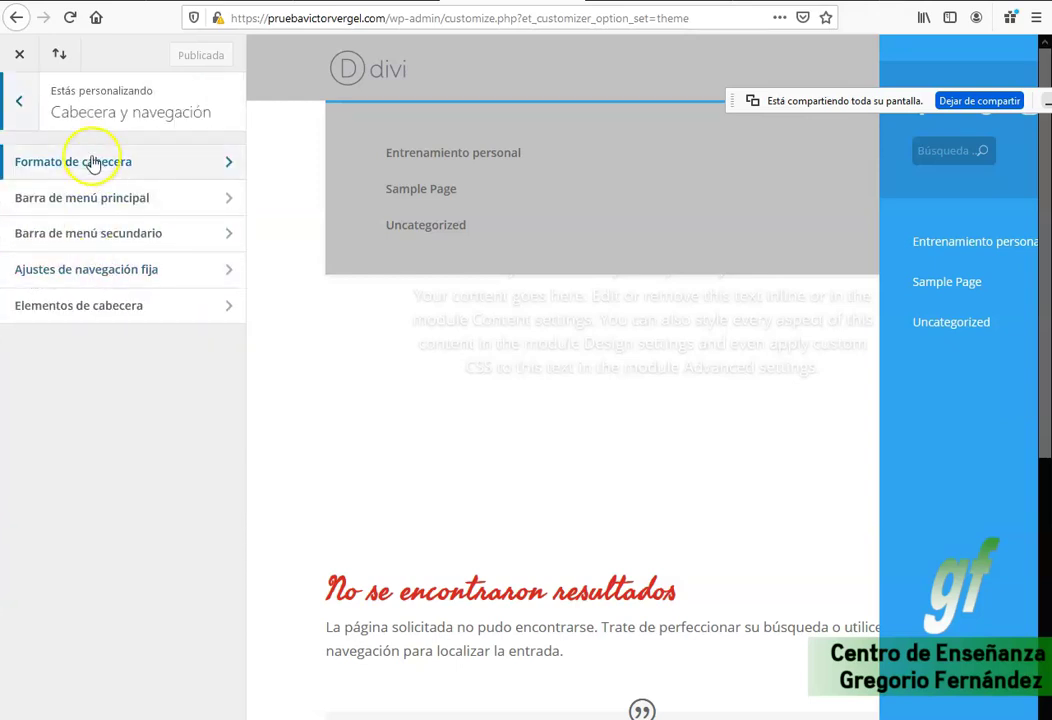
{"action": "left_click", "coordinate": [22, 118]}
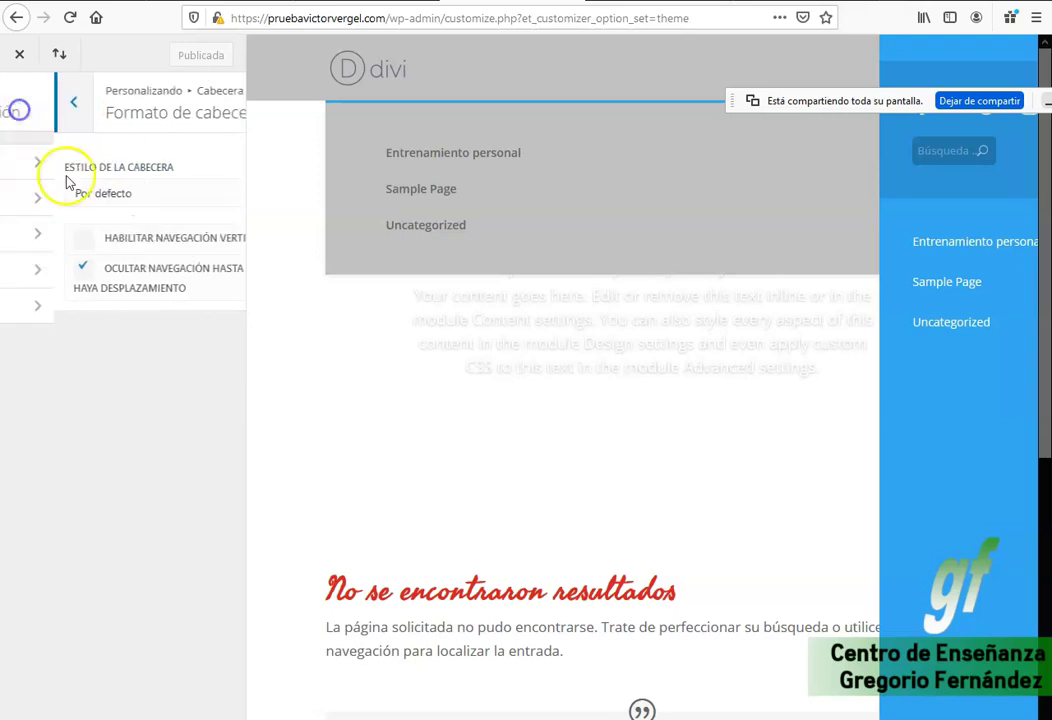
Set the primary menu bar's active link colour to red #e02b20 after trying dark purple.
{"action": "left_click", "coordinate": [111, 208]}
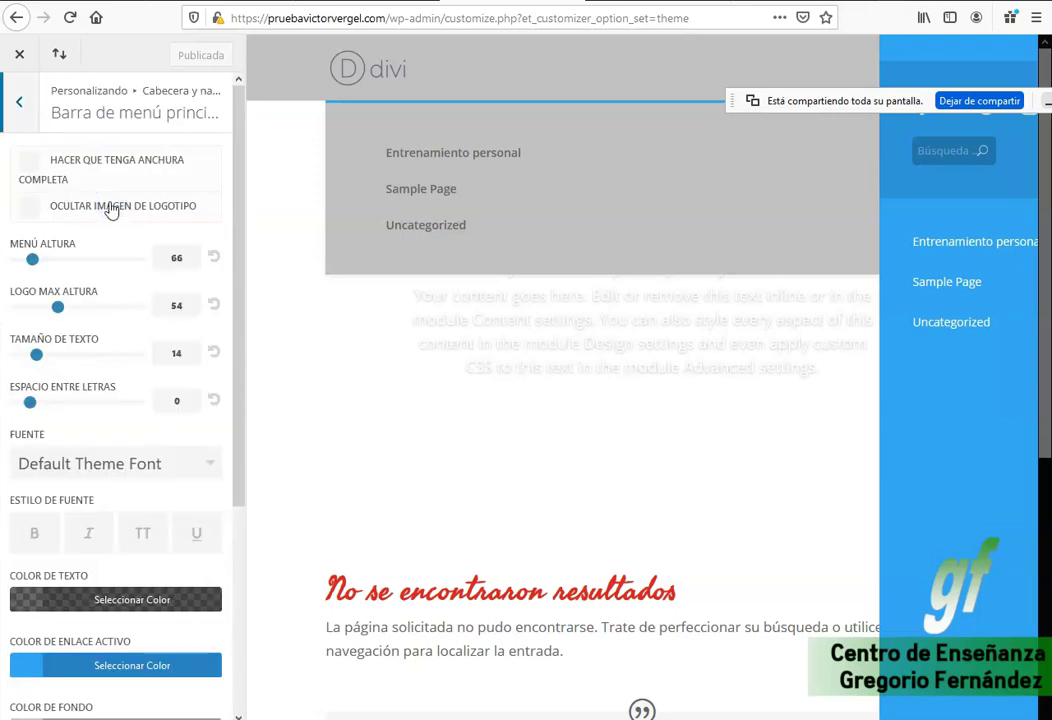
{"action": "left_click", "coordinate": [35, 667]}
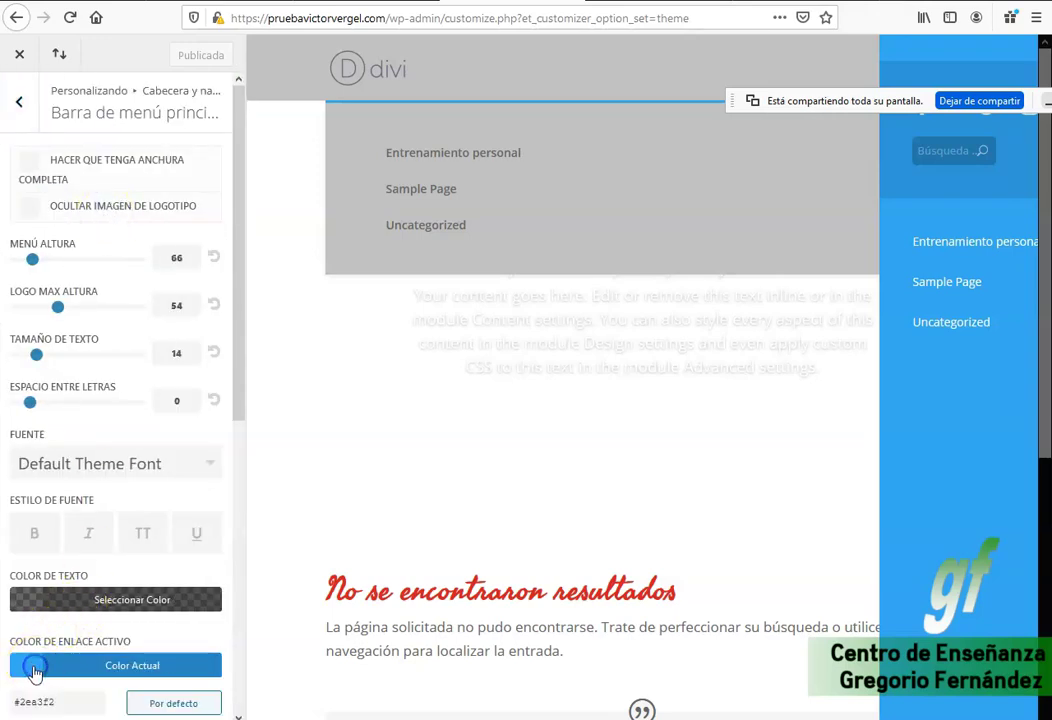
{"action": "left_click", "coordinate": [28, 670]}
{"action": "scroll", "coordinate": [120, 650], "scroll_direction": "down", "scroll_amount": 3}
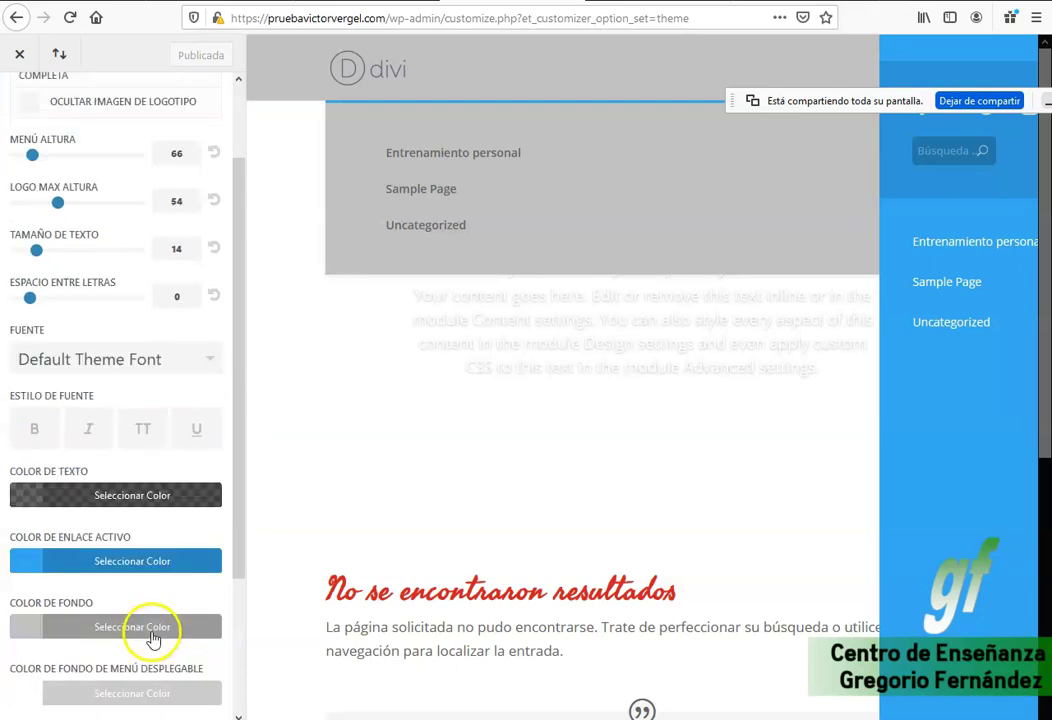
{"action": "left_click", "coordinate": [35, 498]}
{"action": "scroll", "coordinate": [66, 505], "scroll_direction": "down", "scroll_amount": 2}
{"action": "left_click_drag", "start_coordinate": [113, 510], "coordinate": [124, 489]}
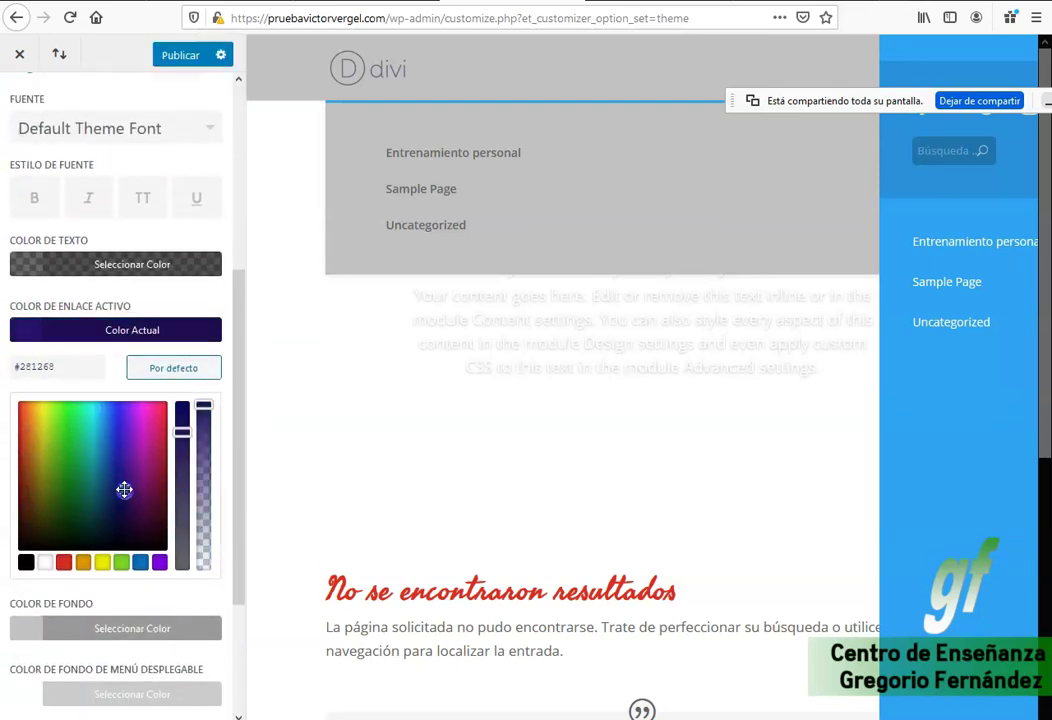
{"action": "left_click", "coordinate": [64, 563]}
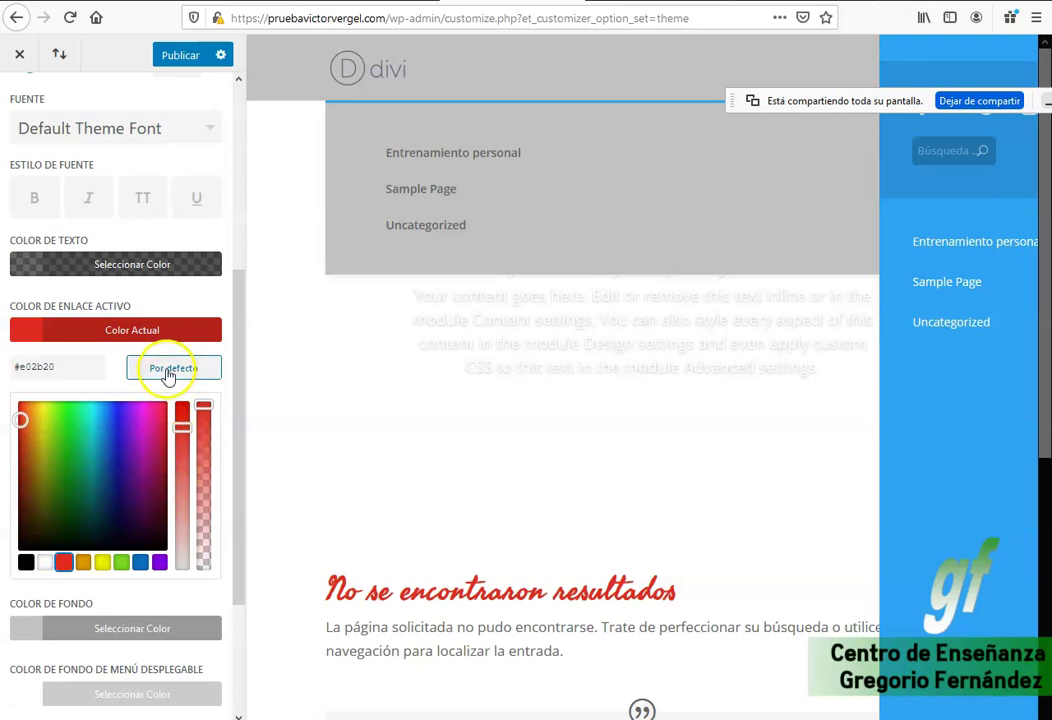
Make the dropdown menu line colour red #e02b20 and publish the menu colours.
{"action": "scroll", "coordinate": [184, 590], "scroll_direction": "down", "scroll_amount": 1}
{"action": "scroll", "coordinate": [186, 595], "scroll_direction": "down", "scroll_amount": 3}
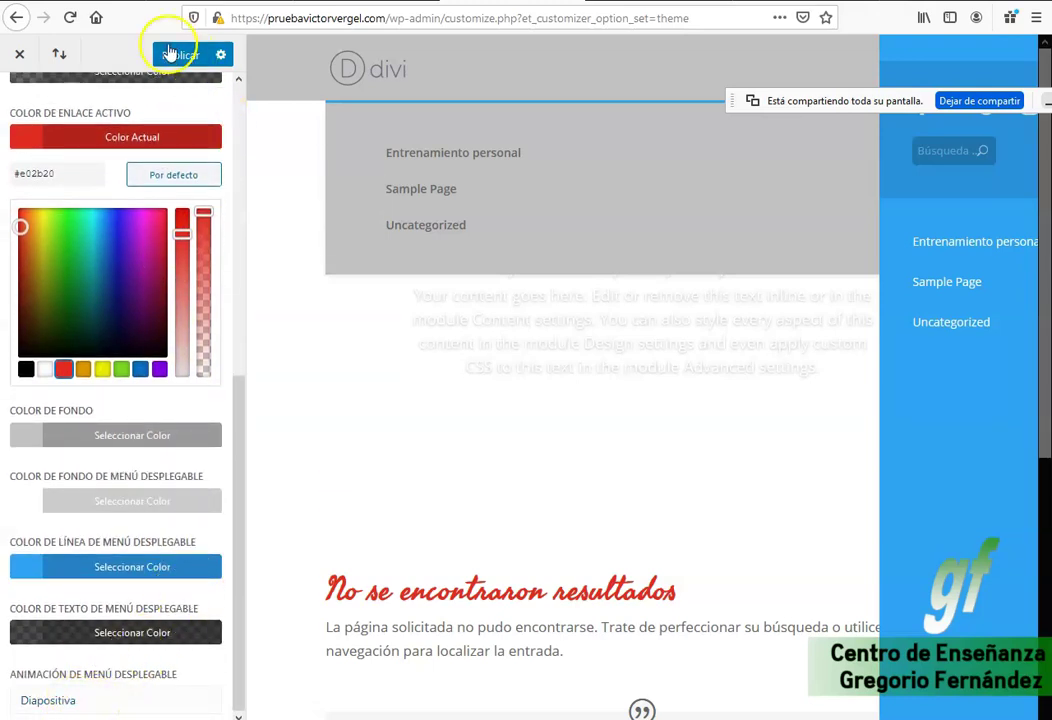
{"action": "left_click", "coordinate": [30, 567]}
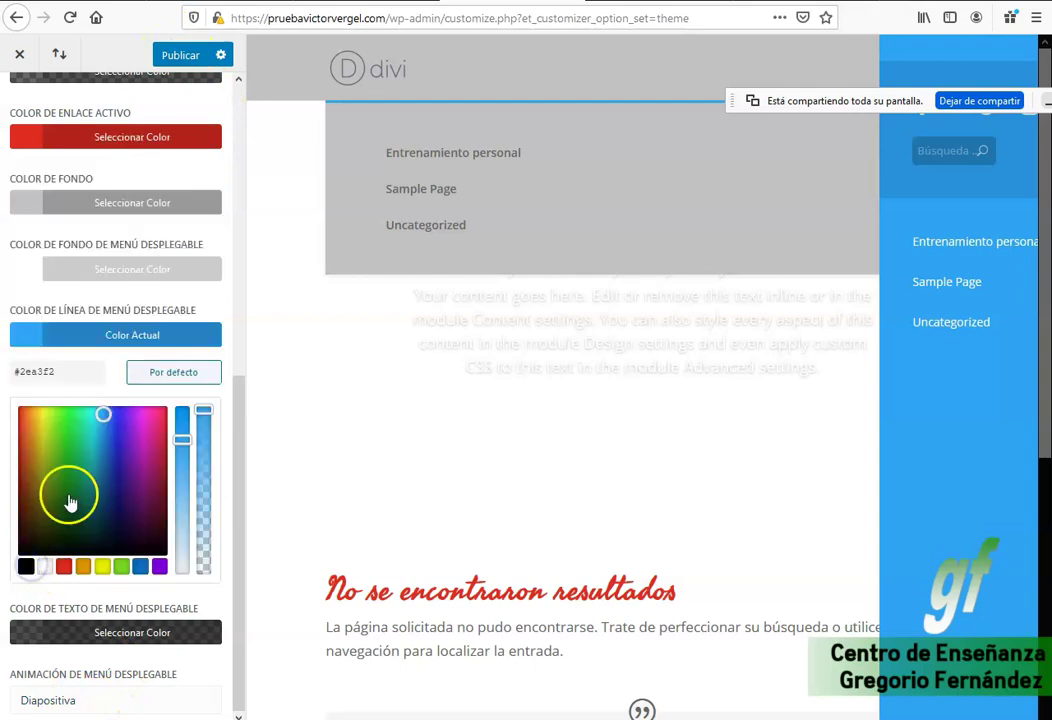
{"action": "left_click", "coordinate": [63, 567]}
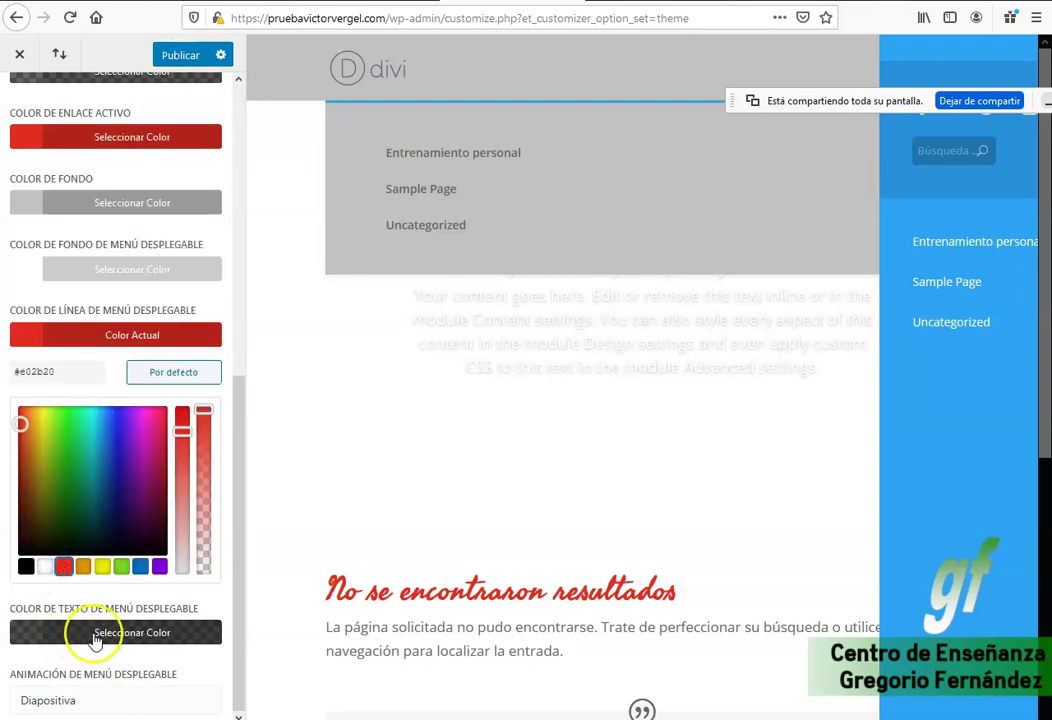
{"action": "scroll", "coordinate": [261, 586], "scroll_direction": "down", "scroll_amount": 5}
{"action": "scroll", "coordinate": [155, 628], "scroll_direction": "up", "scroll_amount": 2}
{"action": "scroll", "coordinate": [208, 220], "scroll_direction": "down", "scroll_amount": 2}
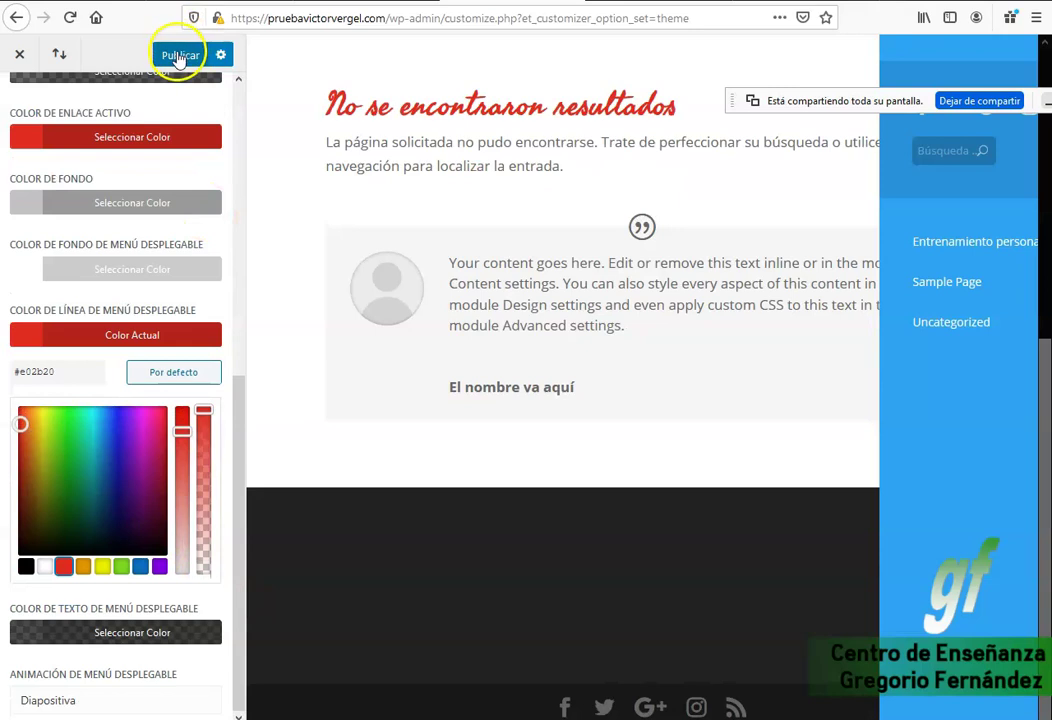
{"action": "left_click", "coordinate": [178, 54]}
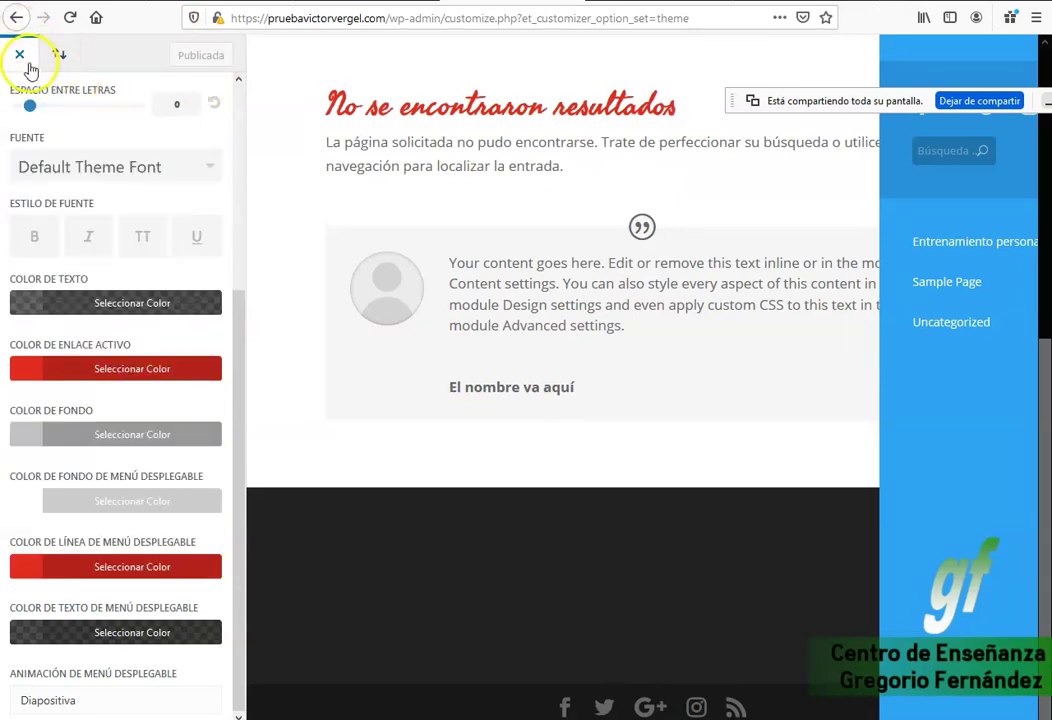
Open and close Portability, then review Header Format, Fixed Navigation and Header Elements.
{"action": "left_click", "coordinate": [62, 55]}
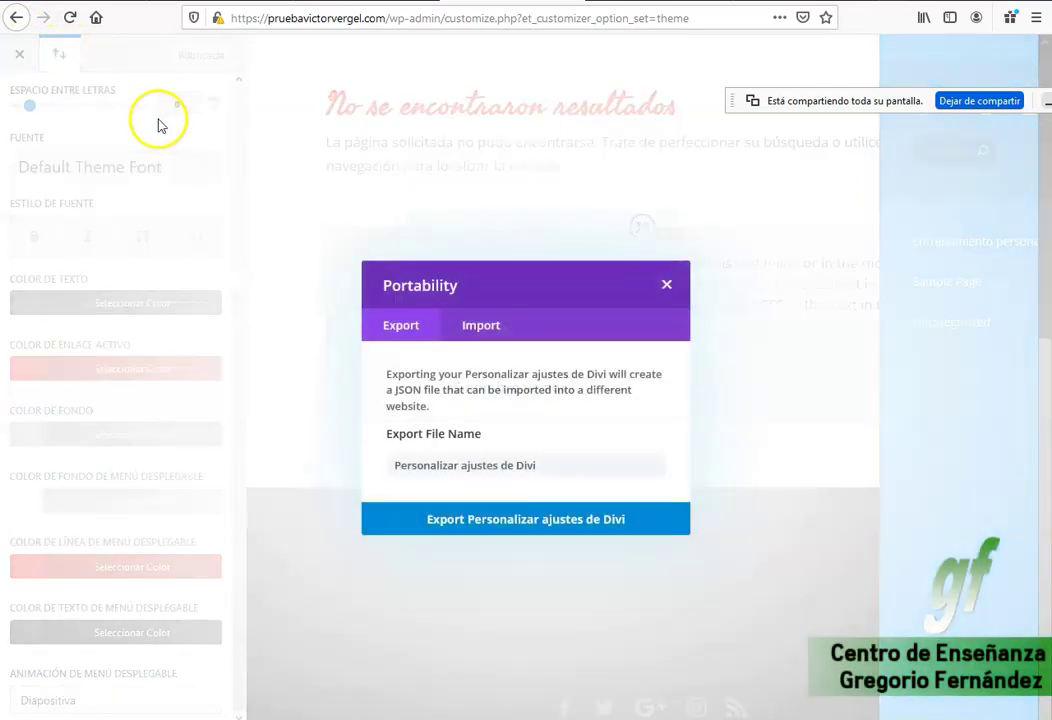
{"action": "left_click", "coordinate": [665, 284]}
{"action": "scroll", "coordinate": [181, 164], "scroll_direction": "up", "scroll_amount": 3}
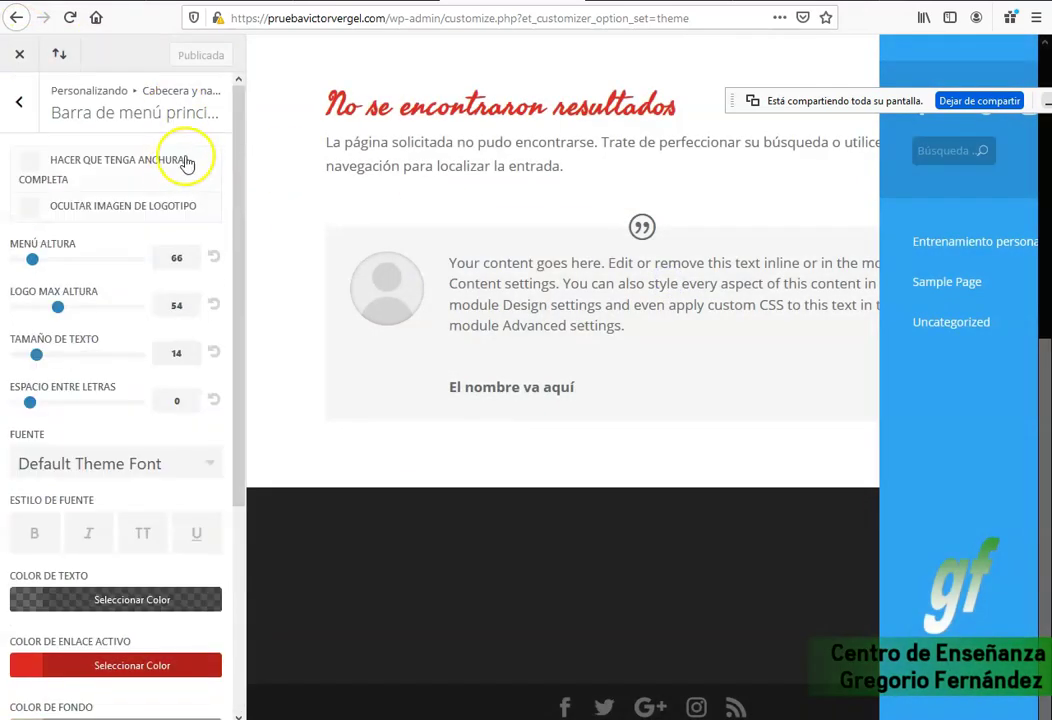
{"action": "left_click", "coordinate": [20, 102]}
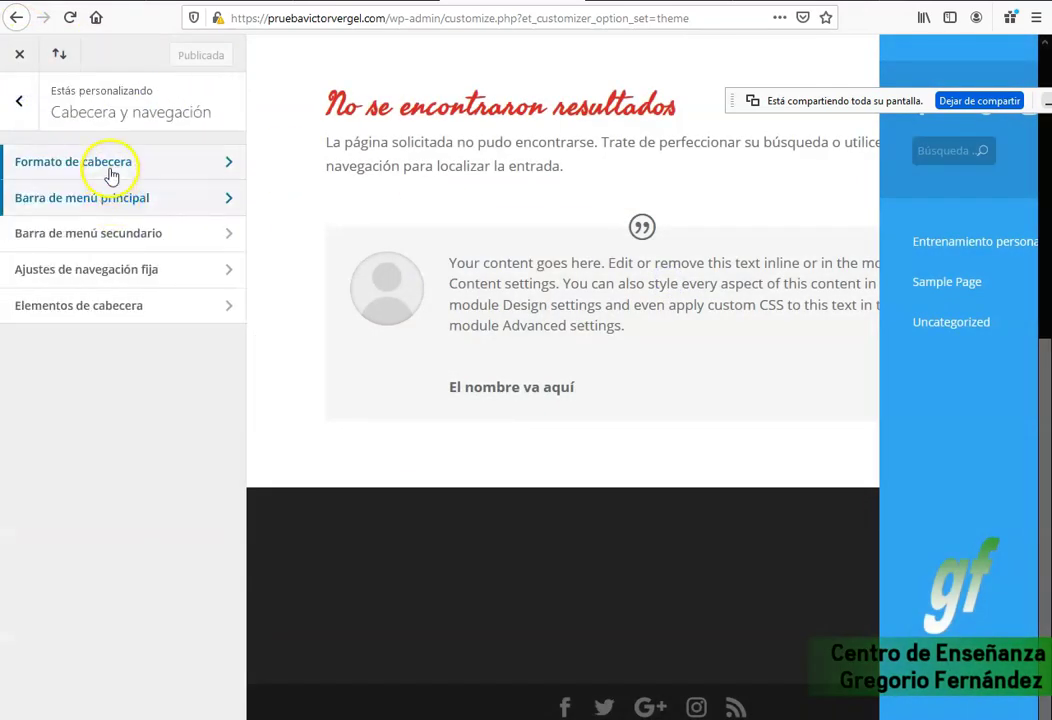
{"action": "left_click", "coordinate": [111, 175]}
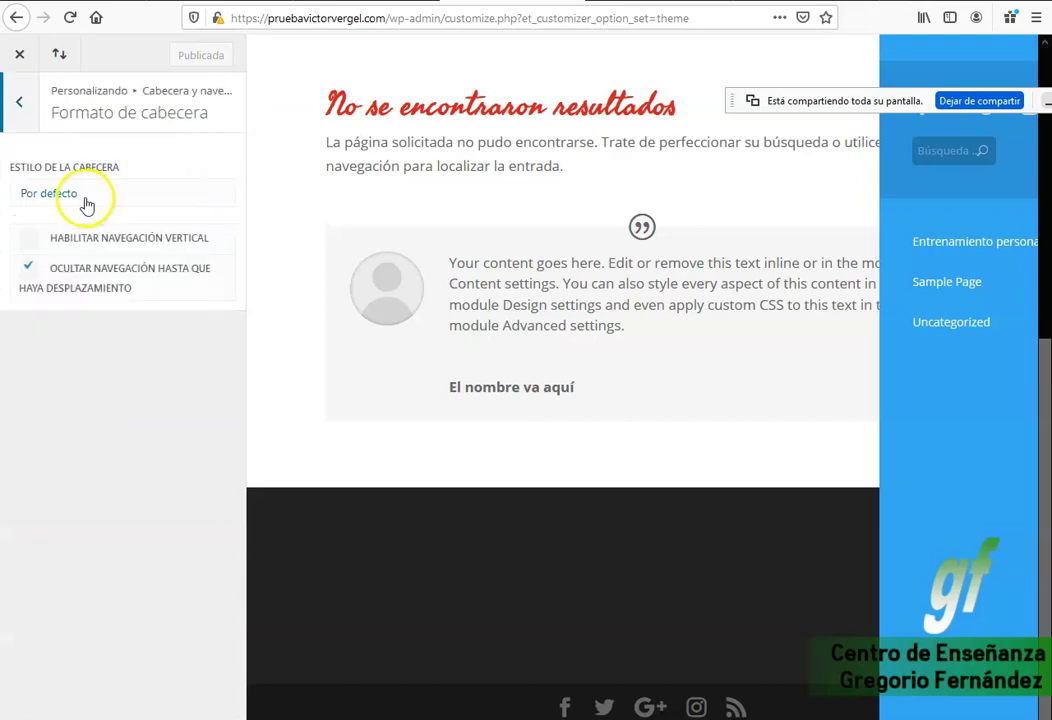
{"action": "left_click", "coordinate": [19, 101]}
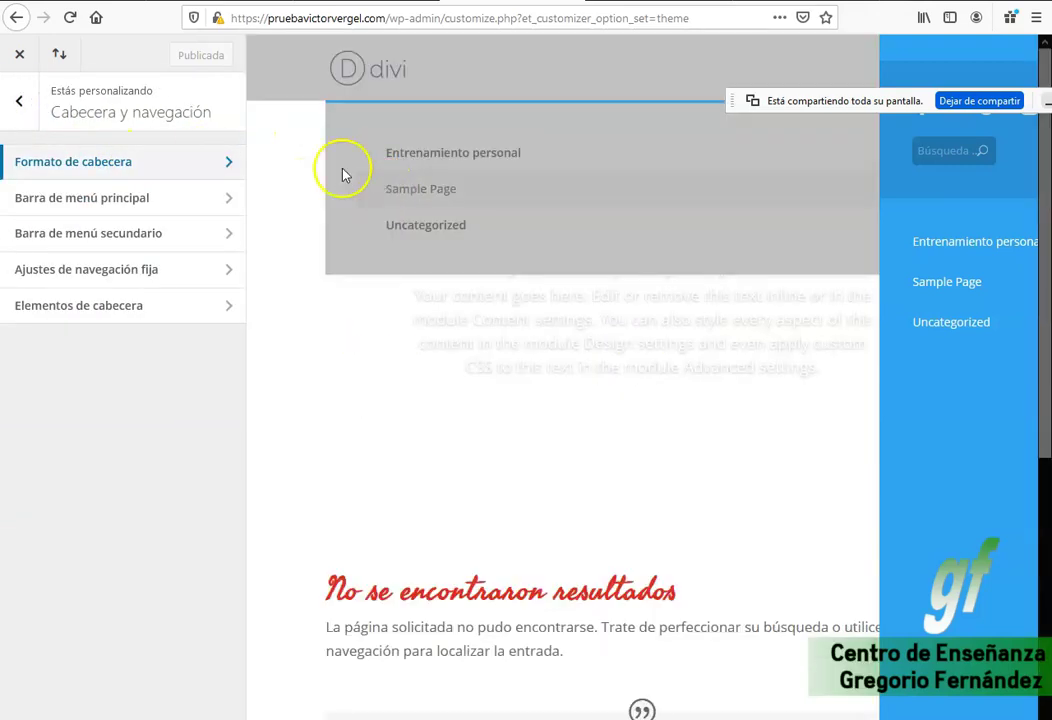
{"action": "left_click", "coordinate": [111, 273]}
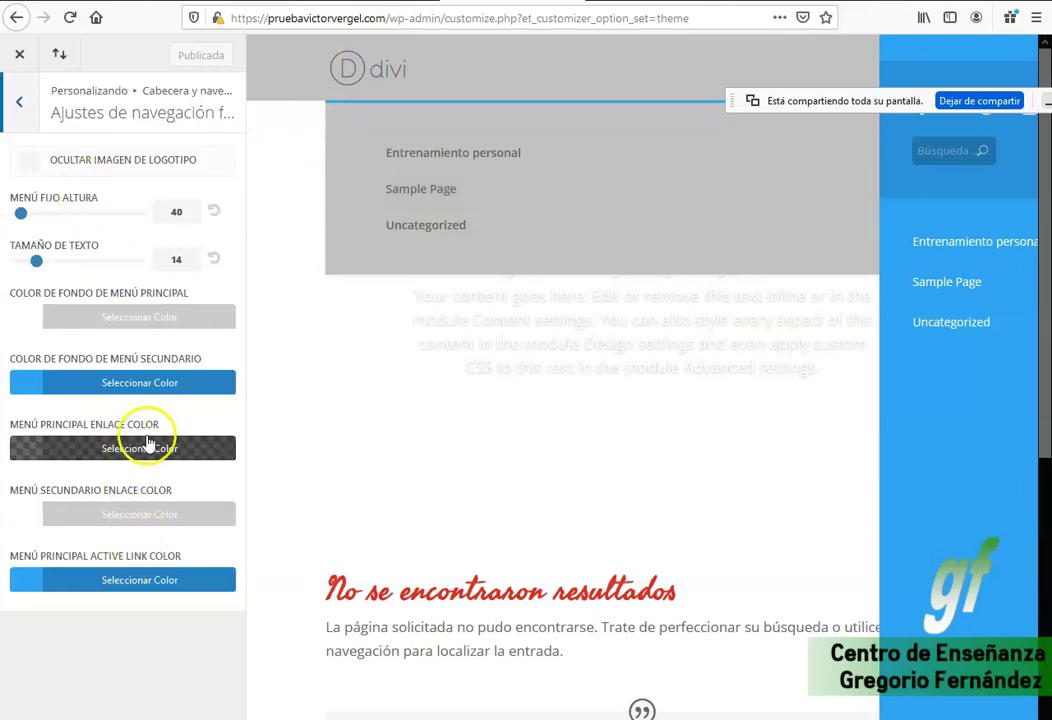
{"action": "left_click", "coordinate": [20, 107]}
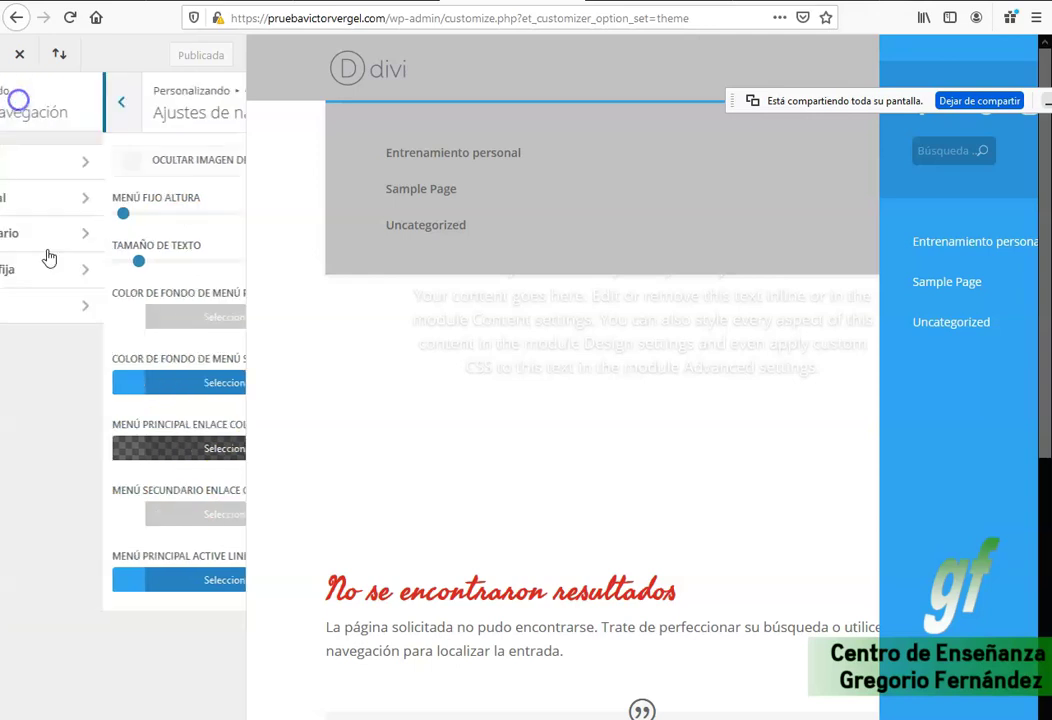
{"action": "left_click", "coordinate": [66, 305]}
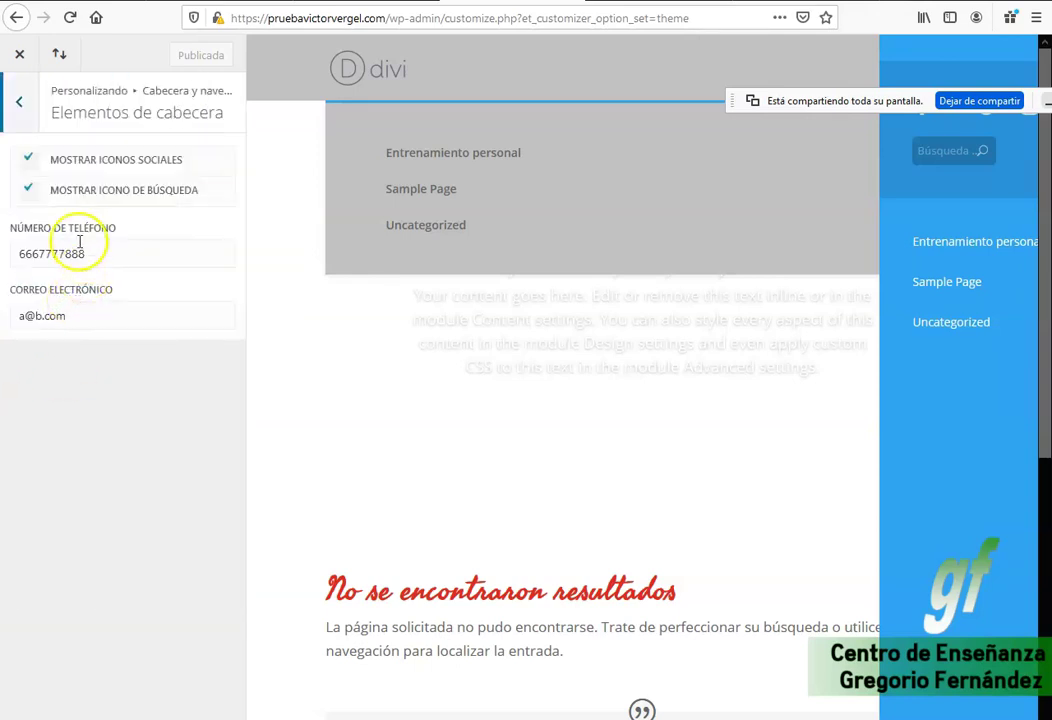
{"action": "left_click", "coordinate": [19, 101]}
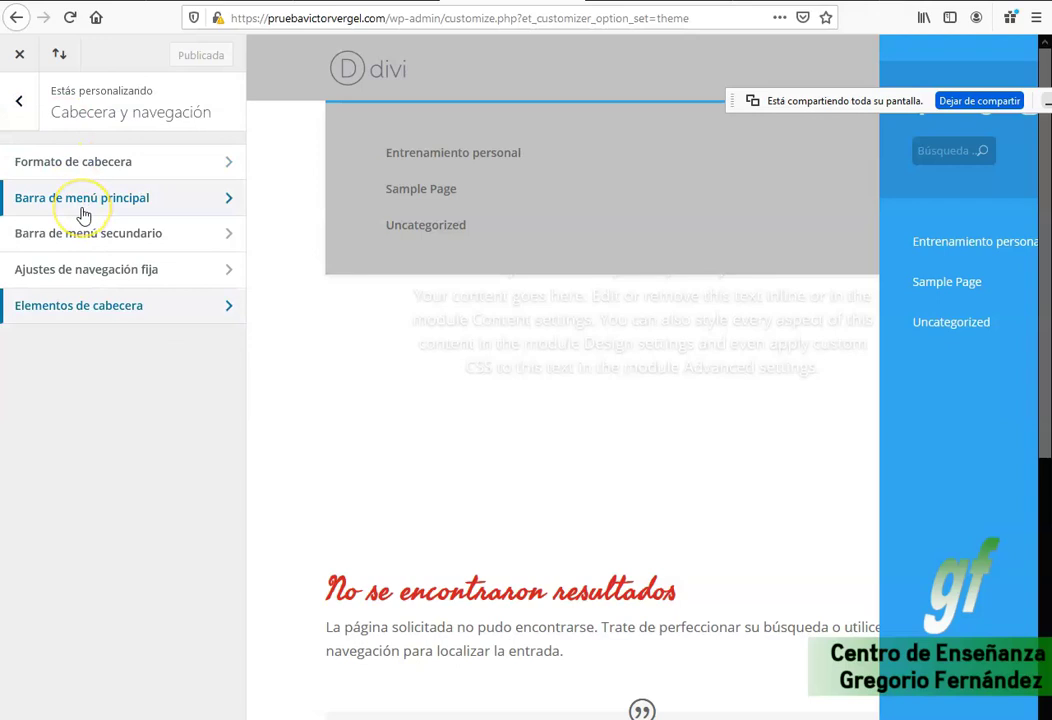
{"action": "left_click", "coordinate": [19, 101]}
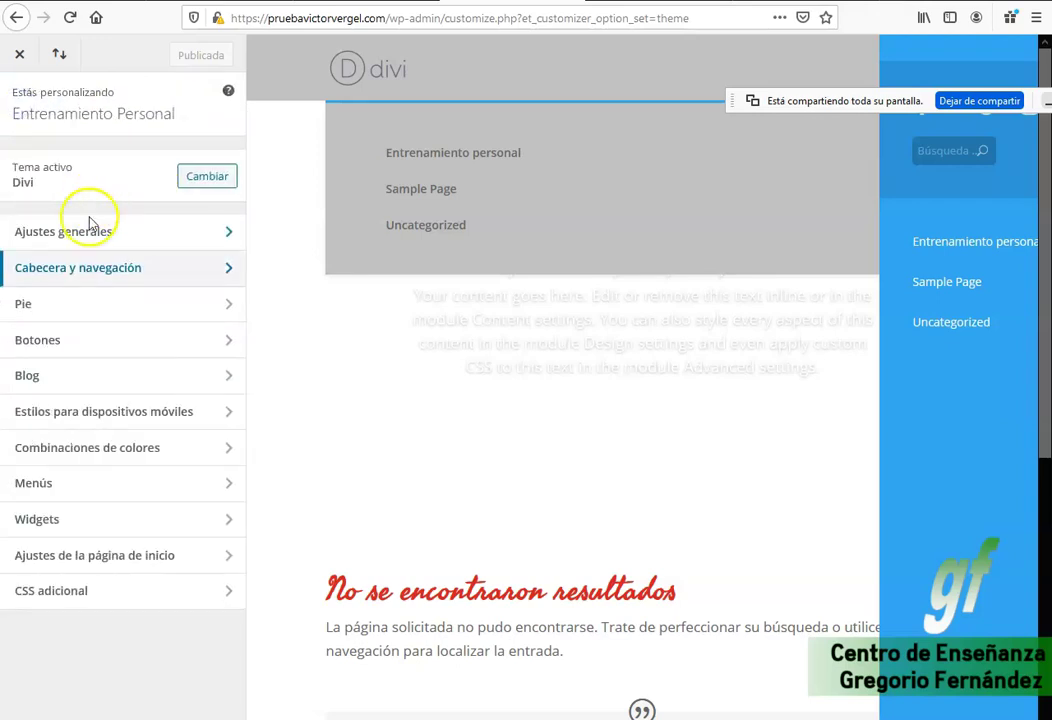
Review Site Identity, Layout and Typography under General Settings, then close the customizer.
{"action": "left_click", "coordinate": [86, 233]}
{"action": "left_click", "coordinate": [86, 165]}
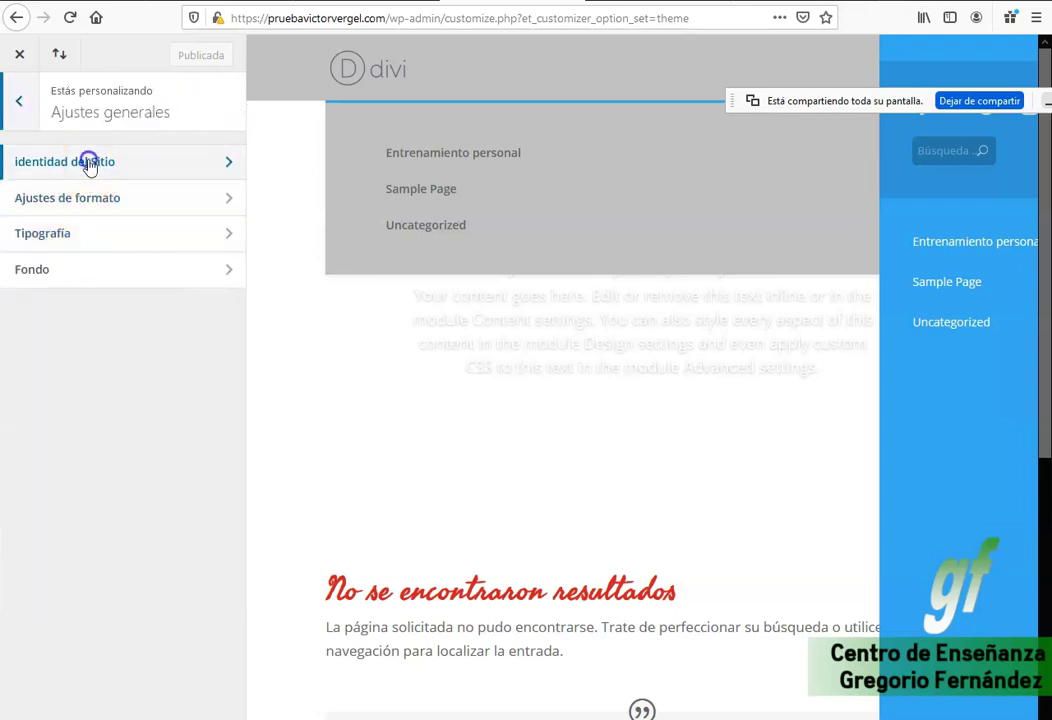
{"action": "left_click", "coordinate": [20, 103]}
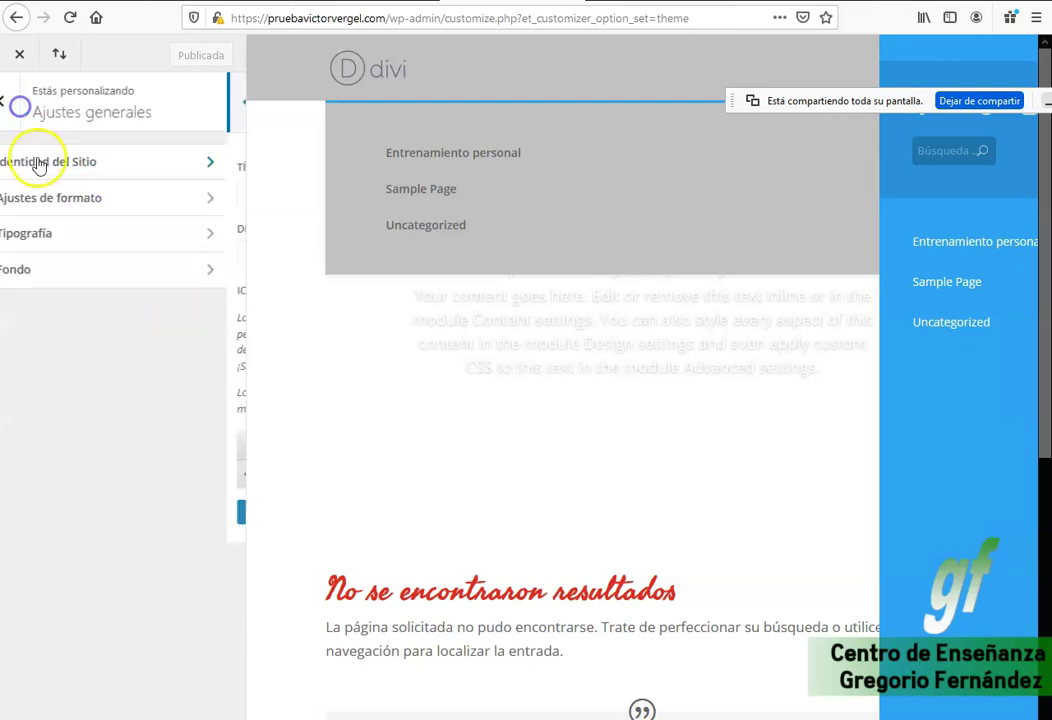
{"action": "left_click", "coordinate": [56, 199]}
{"action": "left_click", "coordinate": [21, 106]}
{"action": "left_click", "coordinate": [20, 205]}
{"action": "left_click", "coordinate": [26, 123]}
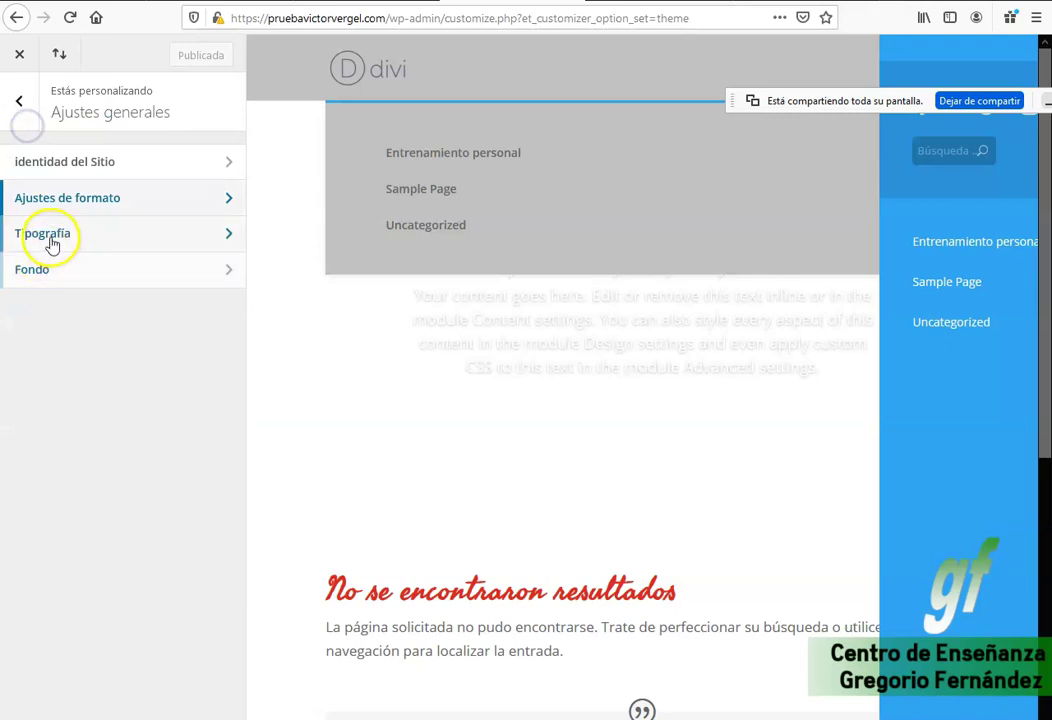
{"action": "left_click", "coordinate": [52, 244]}
{"action": "left_click", "coordinate": [19, 101]}
{"action": "left_click", "coordinate": [19, 101]}
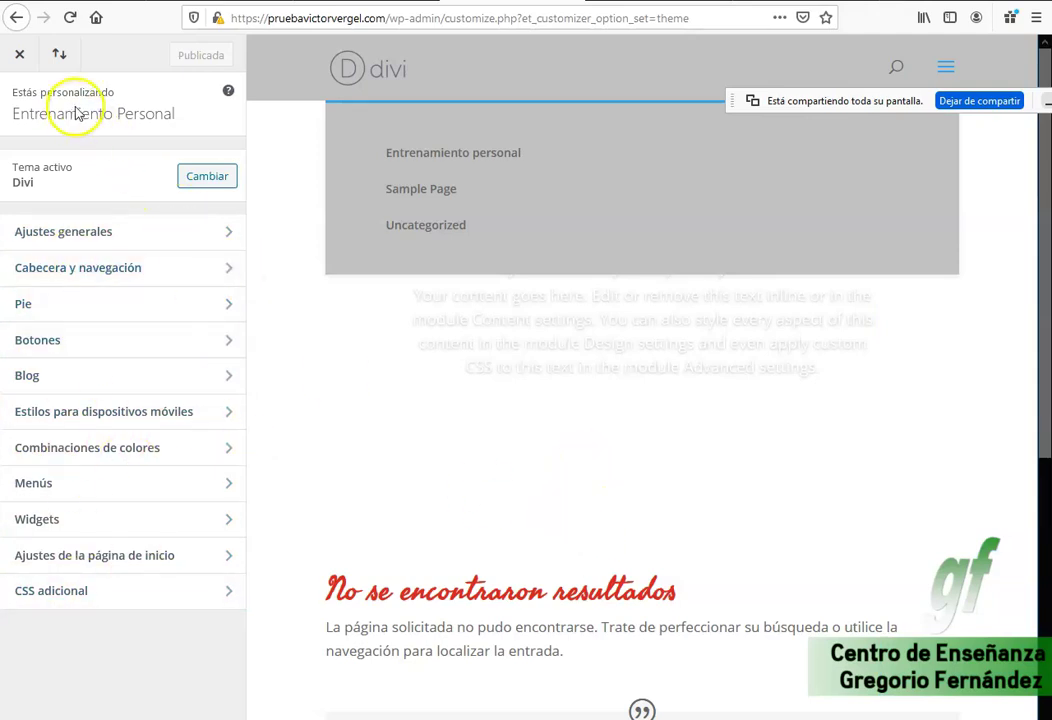
{"action": "left_click", "coordinate": [21, 58]}
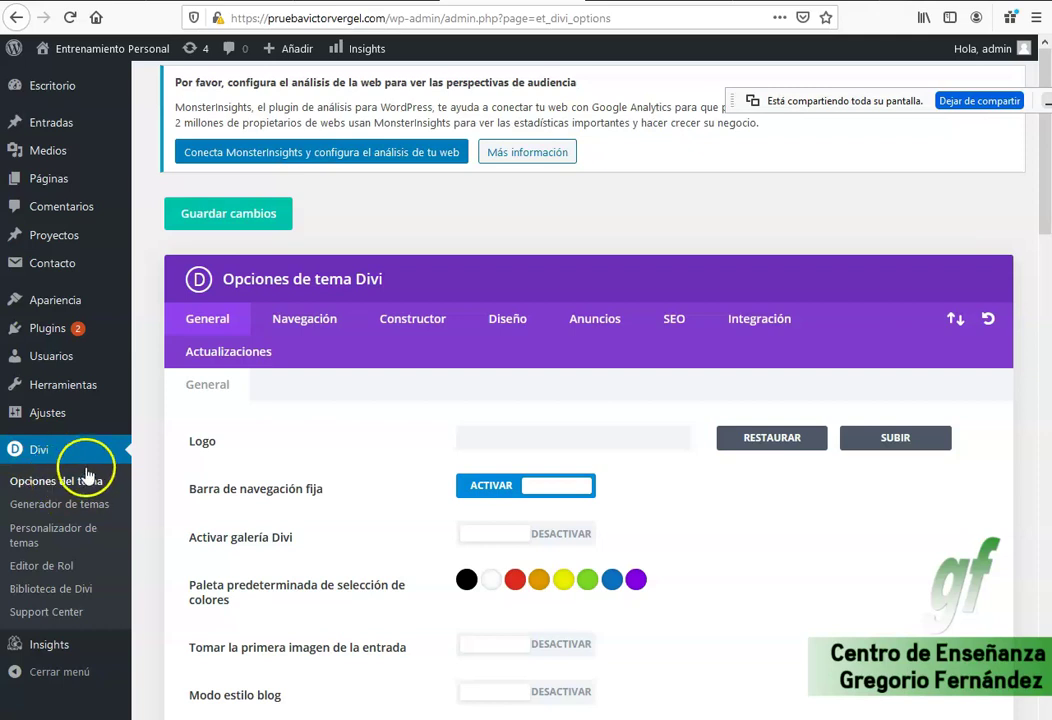
Pick the SANATRAIN image from the media library for the theme logo.
{"action": "scroll", "coordinate": [325, 455], "scroll_direction": "down", "scroll_amount": 1}
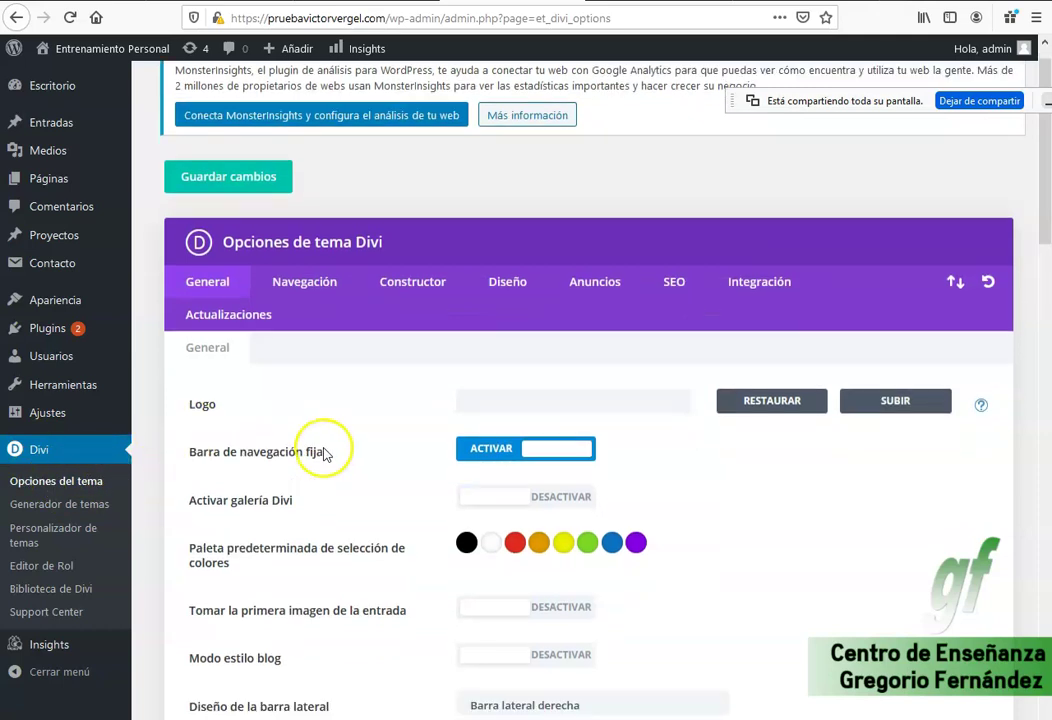
{"action": "scroll", "coordinate": [325, 455], "scroll_direction": "down", "scroll_amount": 3}
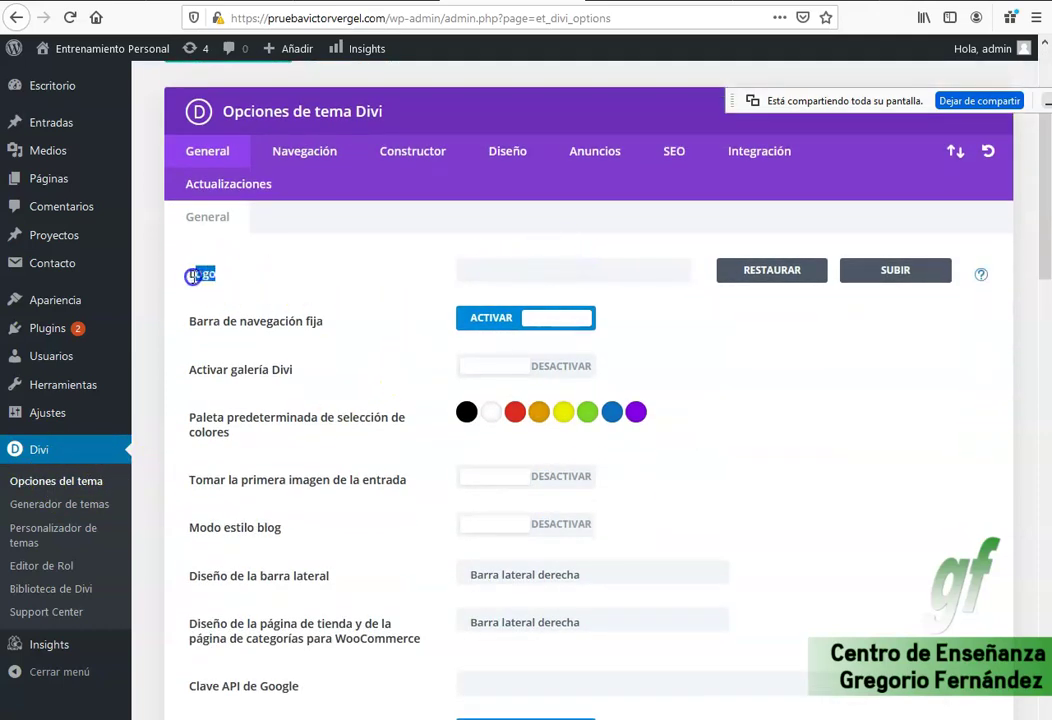
{"action": "left_click", "coordinate": [657, 270]}
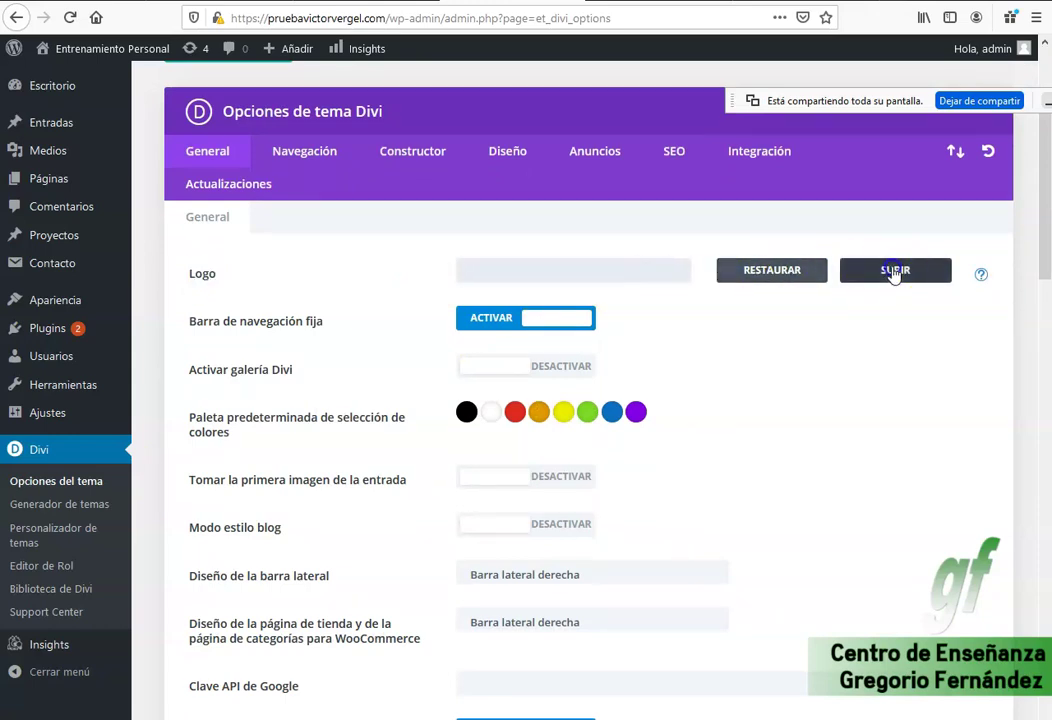
{"action": "left_click", "coordinate": [895, 271]}
{"action": "left_click", "coordinate": [124, 276]}
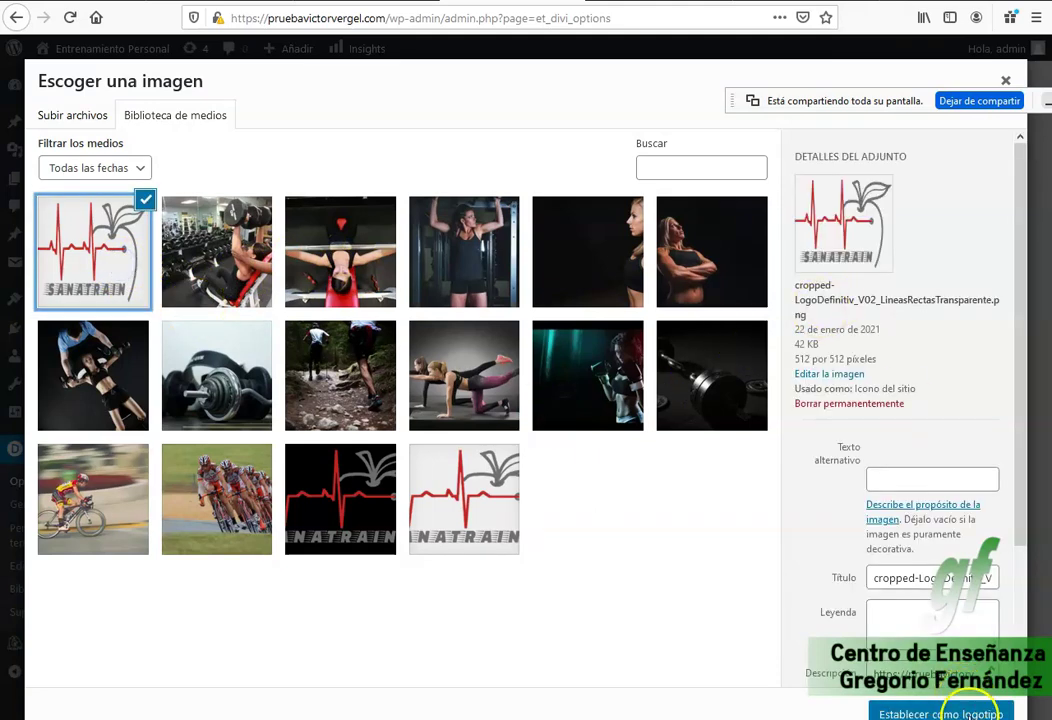
Copy the alt text 'Entenamiento personal' into title, caption and description, and set it as logo.
{"action": "left_click", "coordinate": [887, 482]}
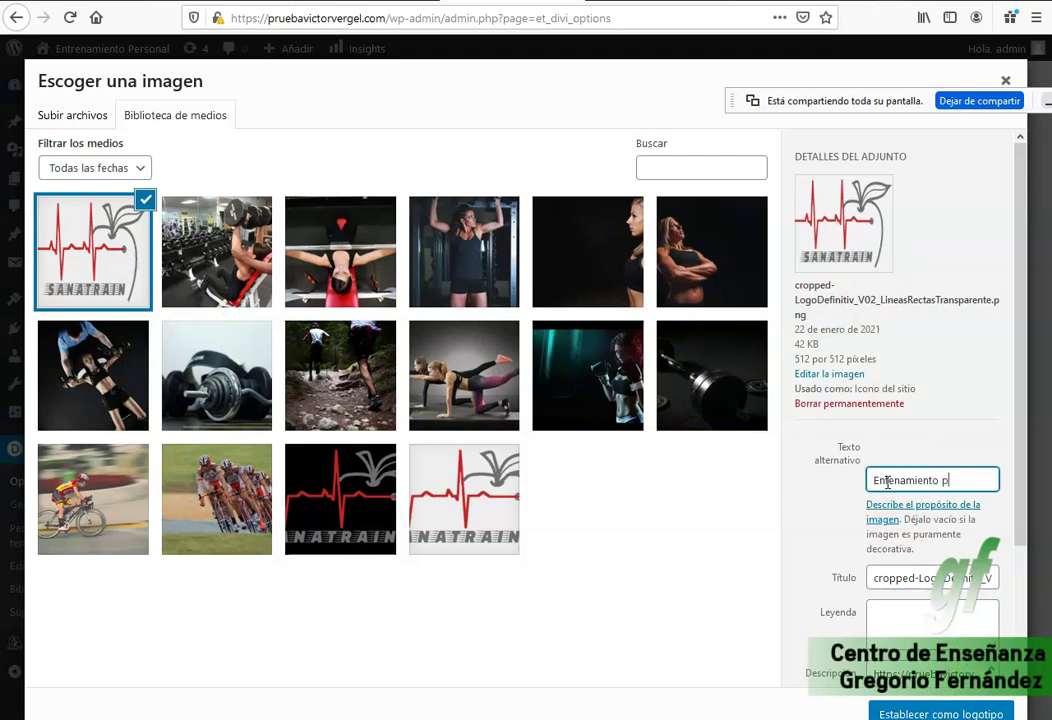
{"action": "triple_click", "coordinate": [887, 482]}
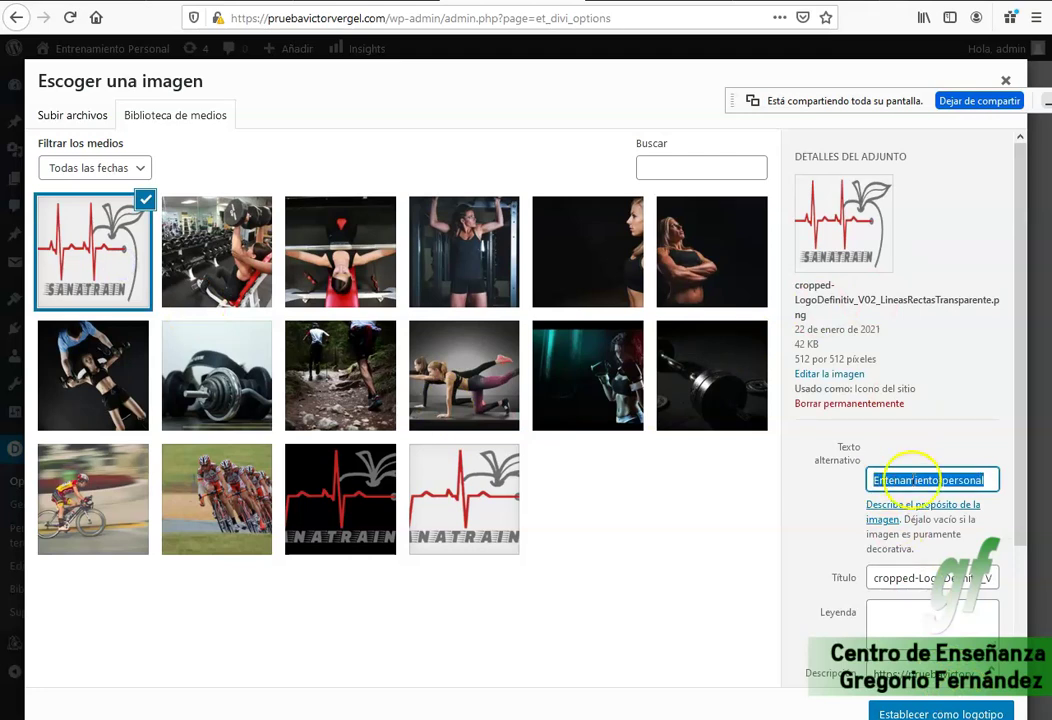
{"action": "key", "text": "ctrl+c"}
{"action": "triple_click", "coordinate": [975, 580]}
{"action": "key", "text": "ctrl+v"}
{"action": "left_click", "coordinate": [916, 615]}
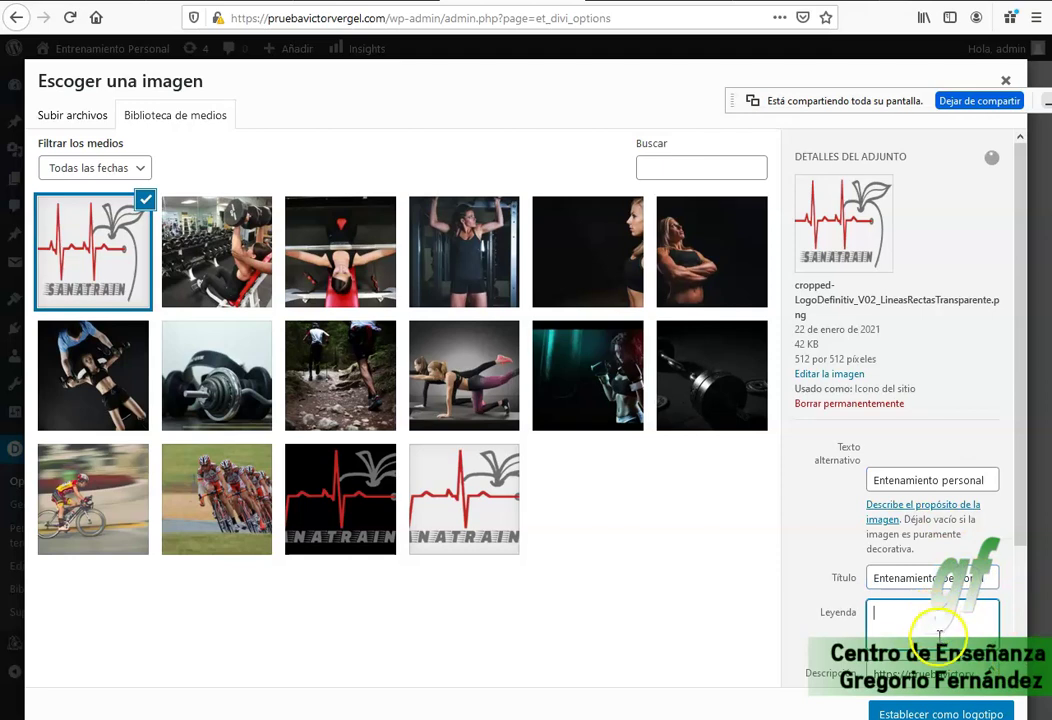
{"action": "scroll", "coordinate": [916, 615], "scroll_direction": "down", "scroll_amount": 2}
{"action": "key", "text": "ctrl+v"}
{"action": "triple_click", "coordinate": [918, 527]}
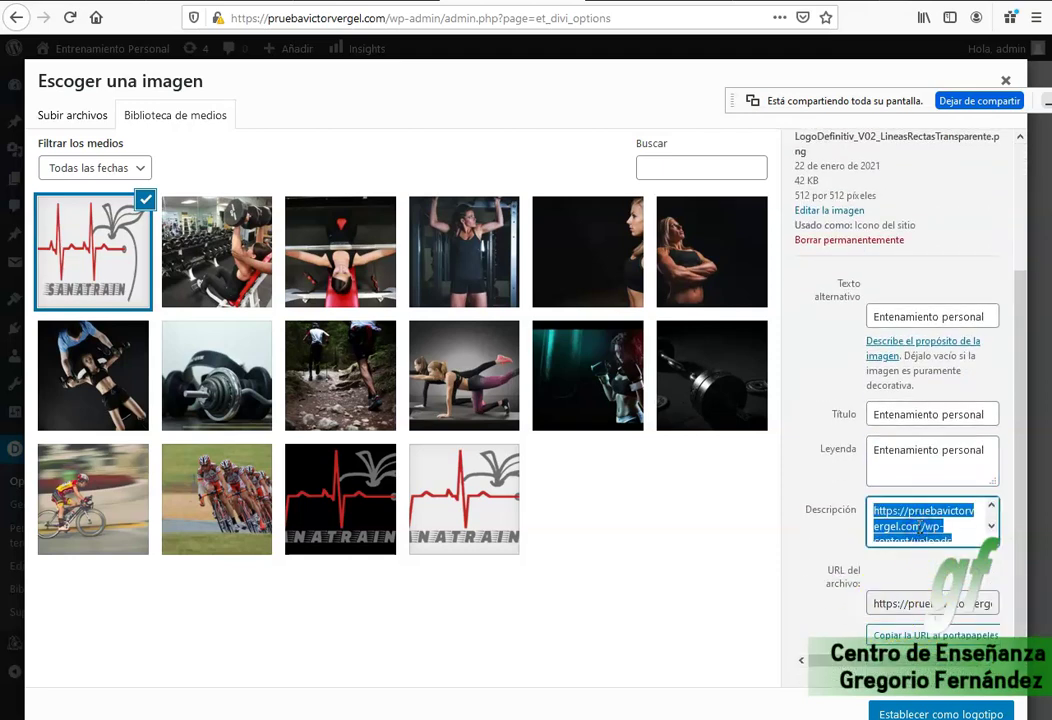
{"action": "key", "text": "ctrl+v"}
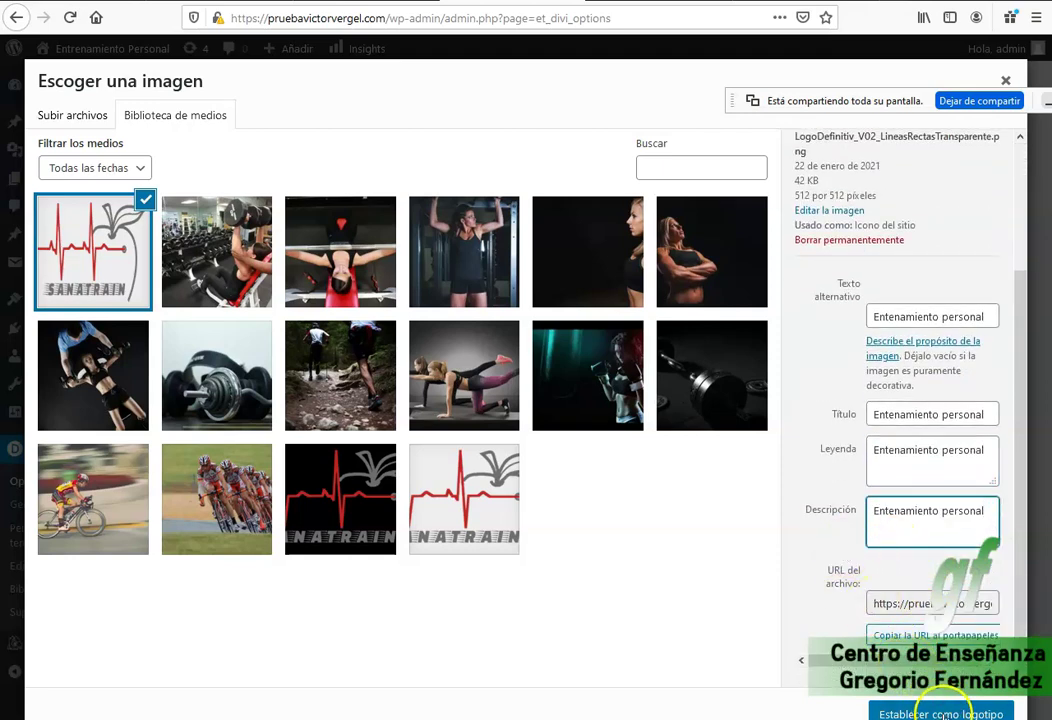
{"action": "left_click", "coordinate": [942, 712]}
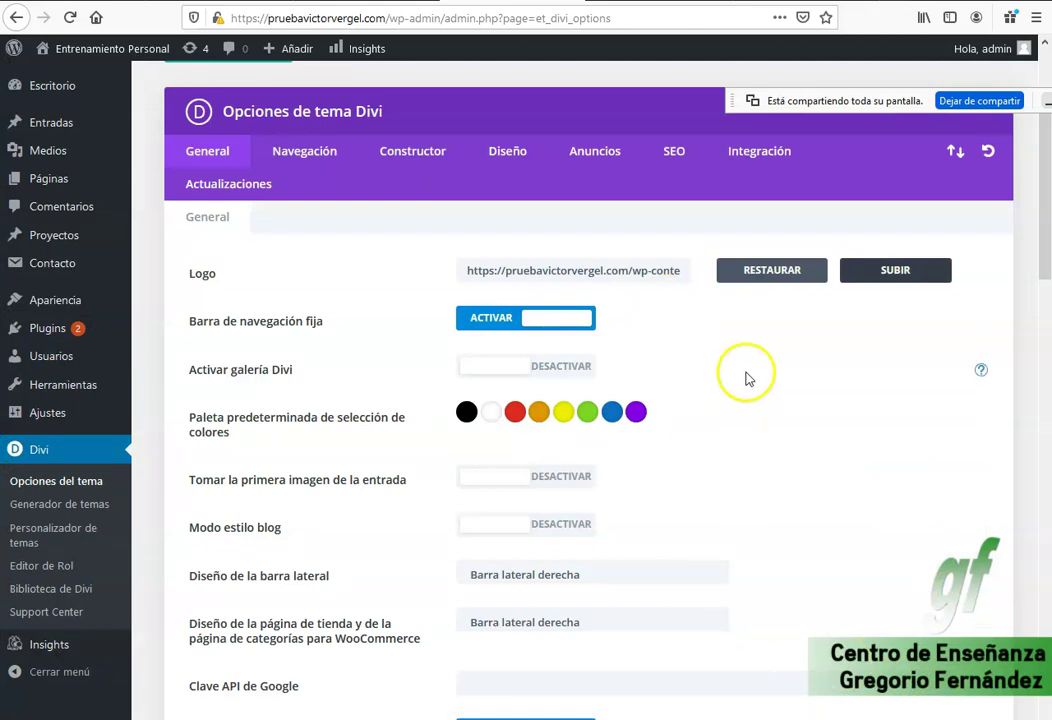
Browse the Navegación, Diseño, Anuncios and SEO option tabs, ending on Integración.
{"action": "scroll", "coordinate": [755, 377], "scroll_direction": "down", "scroll_amount": 6}
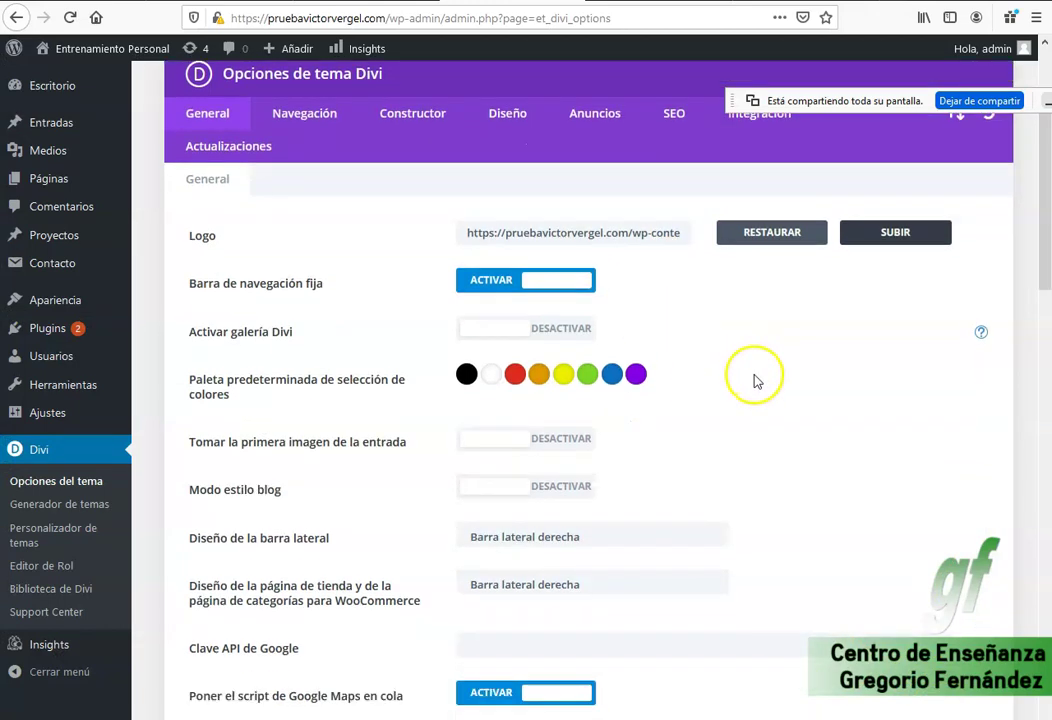
{"action": "scroll", "coordinate": [755, 381], "scroll_direction": "down", "scroll_amount": 10}
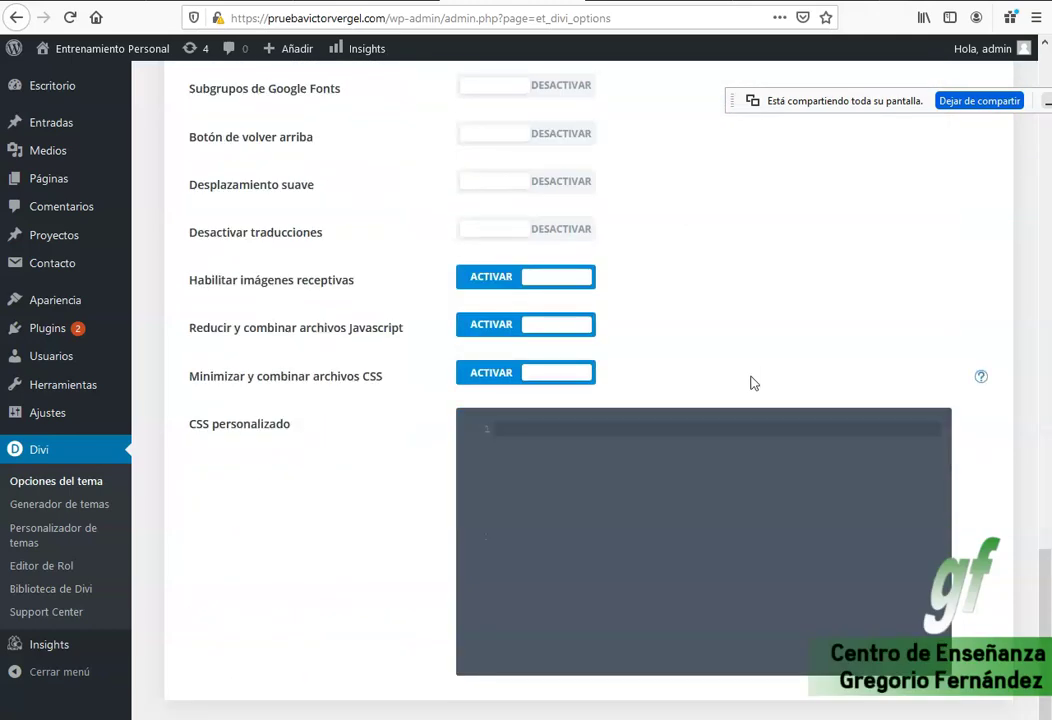
{"action": "scroll", "coordinate": [754, 383], "scroll_direction": "up", "scroll_amount": 16}
{"action": "left_click", "coordinate": [287, 330]}
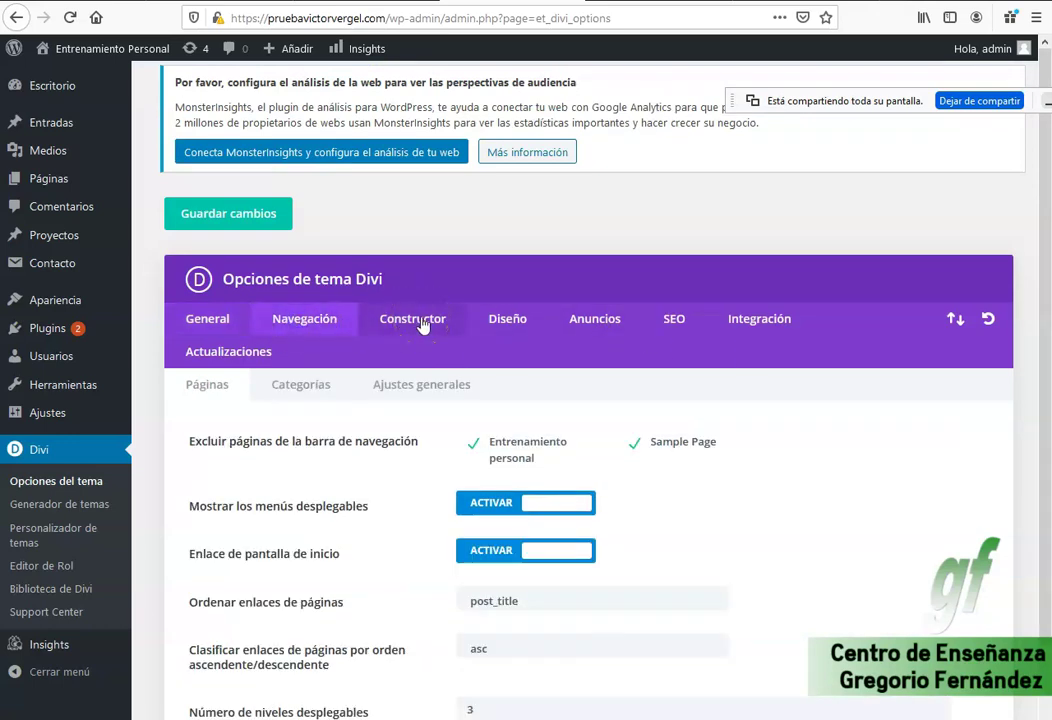
{"action": "left_click", "coordinate": [511, 325]}
{"action": "left_click", "coordinate": [598, 318]}
{"action": "left_click", "coordinate": [677, 319]}
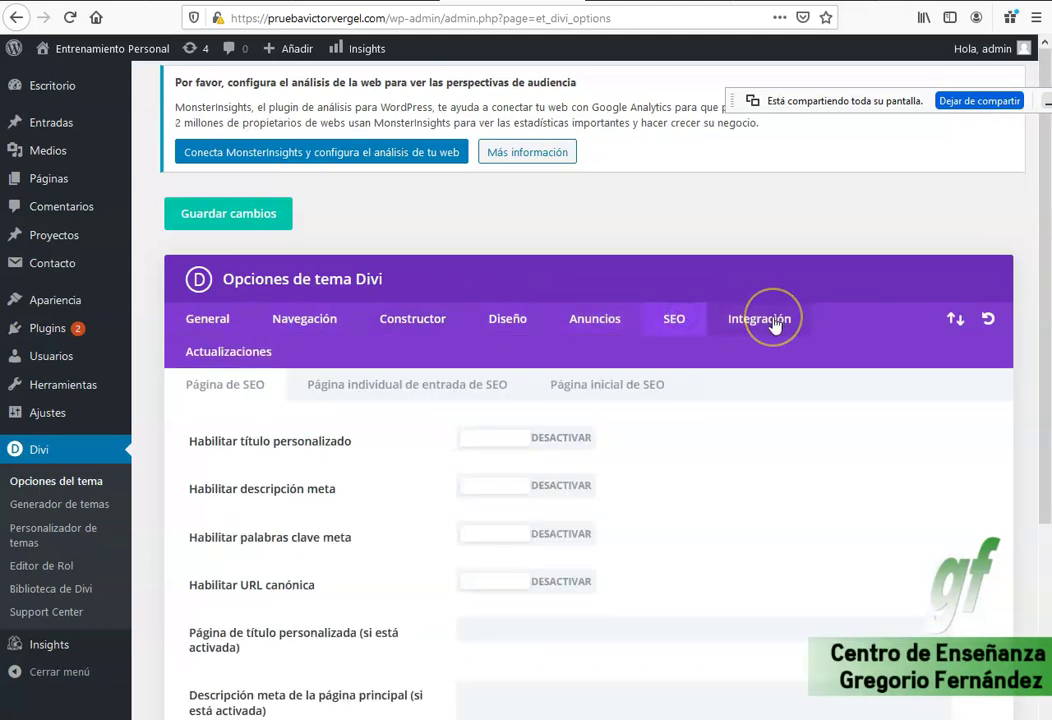
{"action": "left_click", "coordinate": [774, 328]}
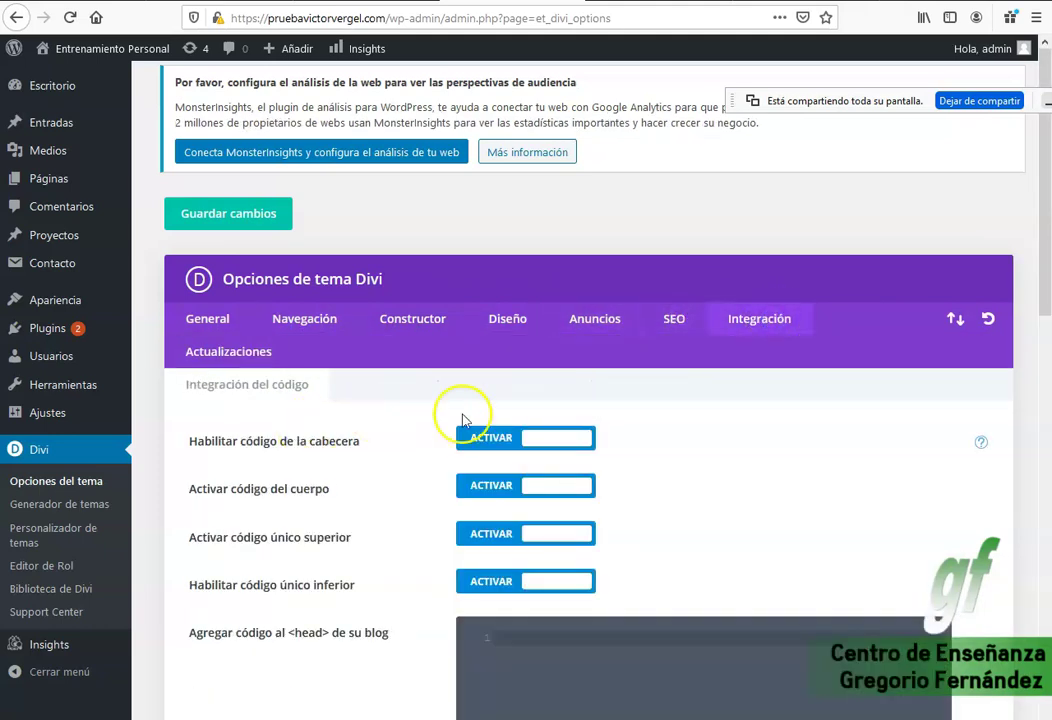
Review the head and body code integration settings, then go to the All Pages list.
{"action": "mouse_move", "coordinate": [77, 645]}
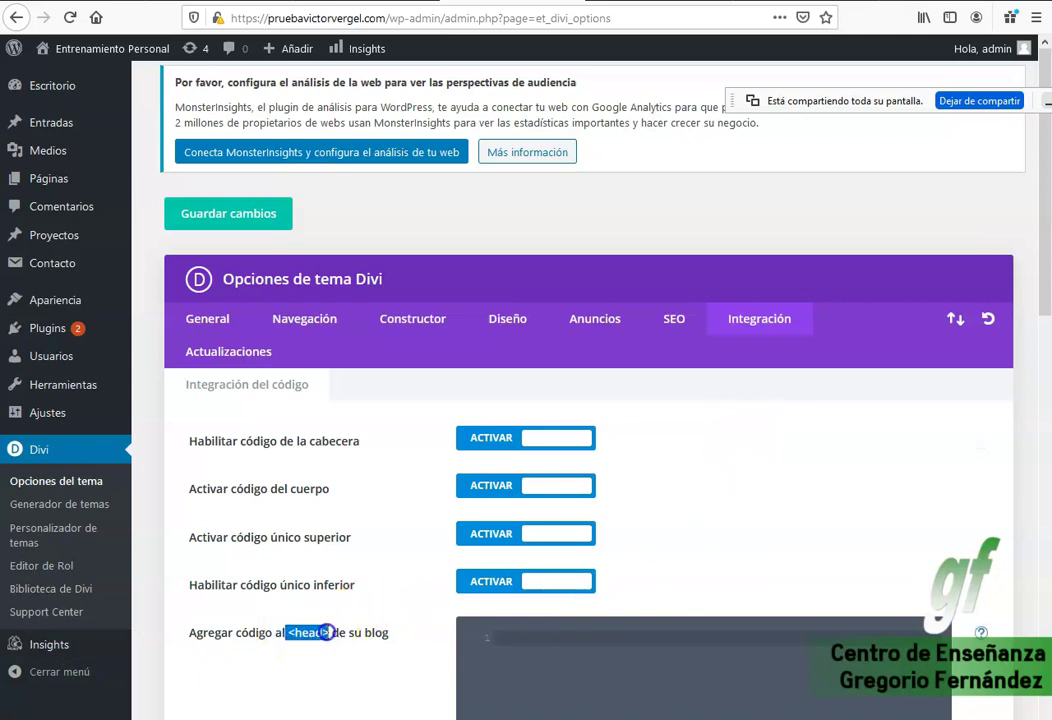
{"action": "scroll", "coordinate": [618, 629], "scroll_direction": "down", "scroll_amount": 3}
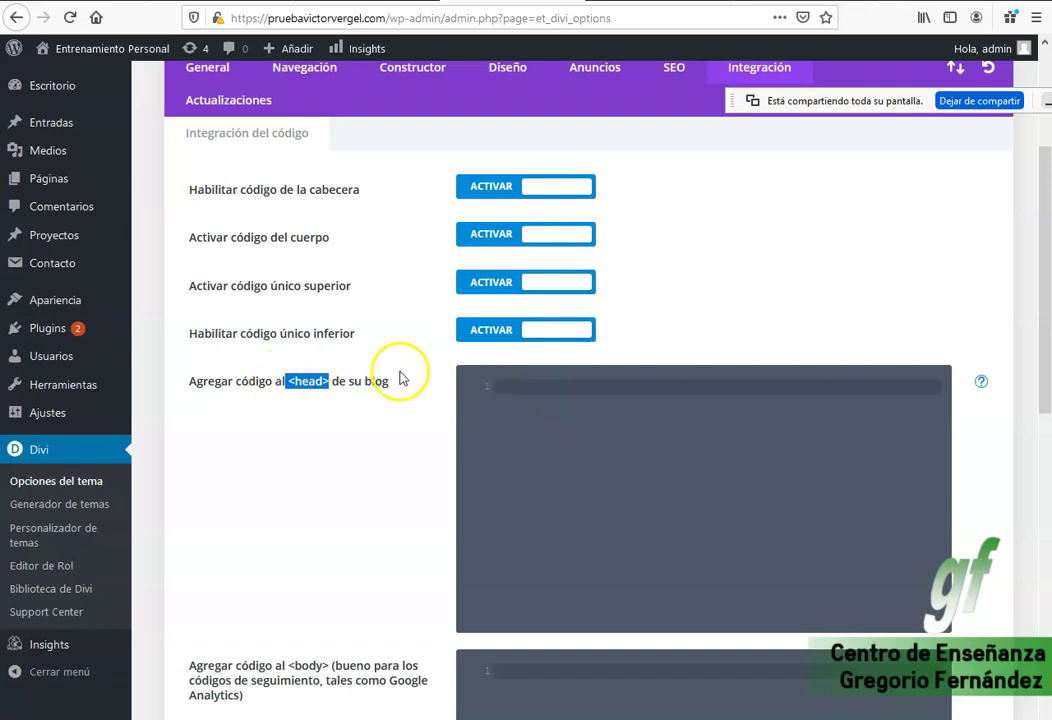
{"action": "scroll", "coordinate": [329, 355], "scroll_direction": "up", "scroll_amount": 5}
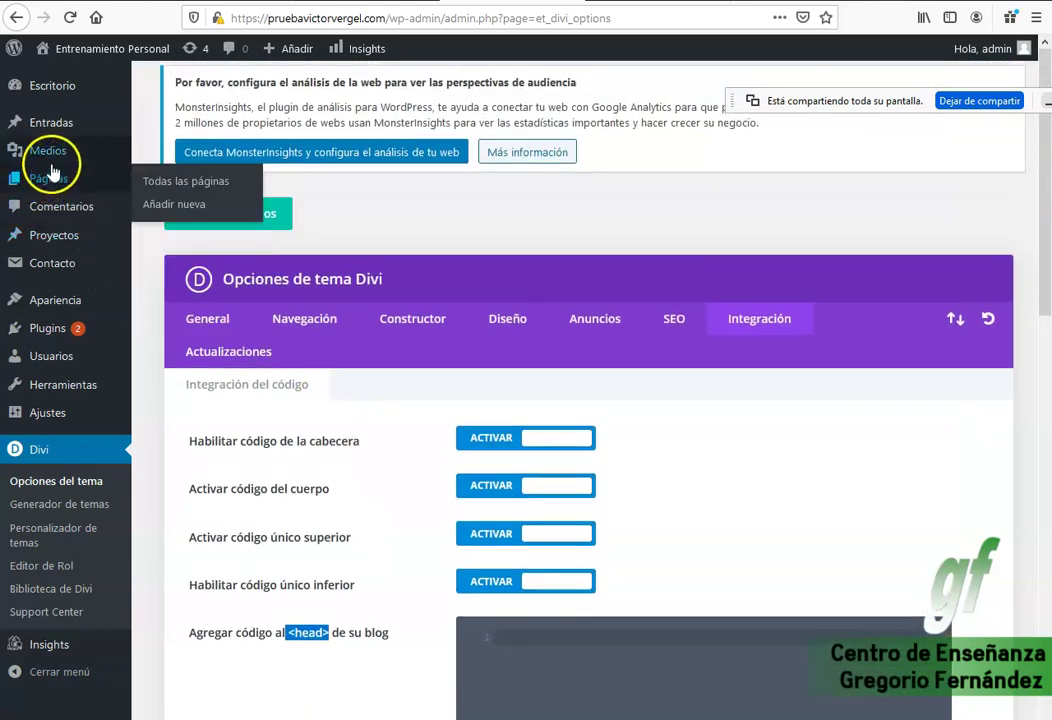
{"action": "left_click", "coordinate": [165, 181]}
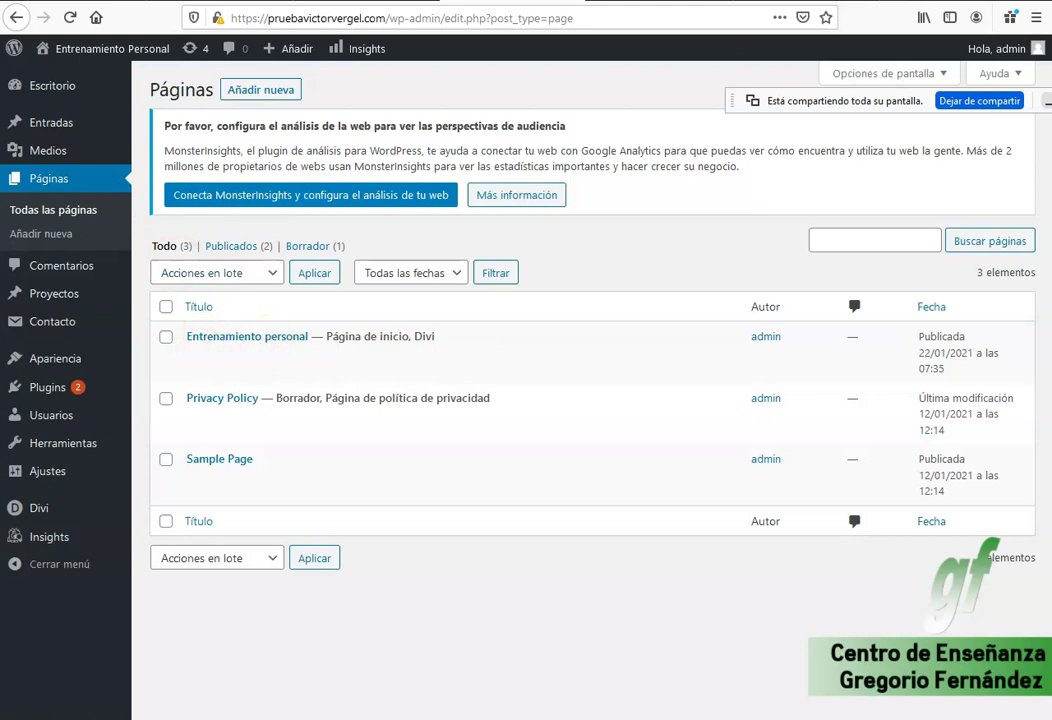
Edit the Entrenamiento personal page and launch it in the Divi Builder.
{"action": "scroll", "coordinate": [404, 399], "scroll_direction": "down", "scroll_amount": 5}
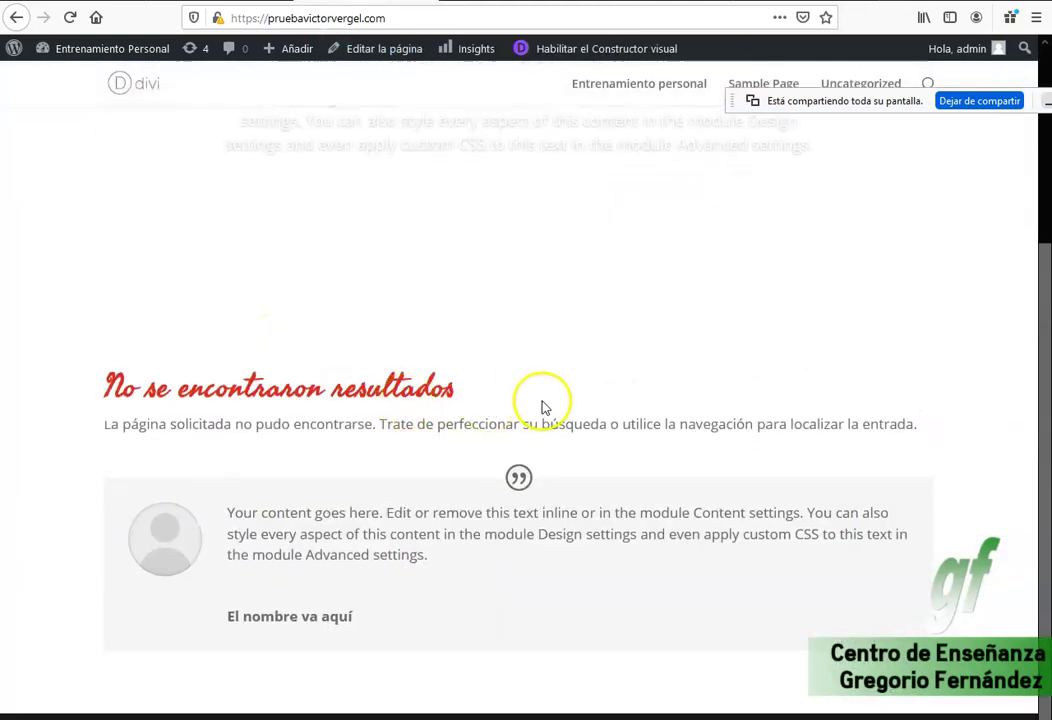
{"action": "scroll", "coordinate": [541, 407], "scroll_direction": "up", "scroll_amount": 5}
{"action": "key", "text": "alt+Left"}
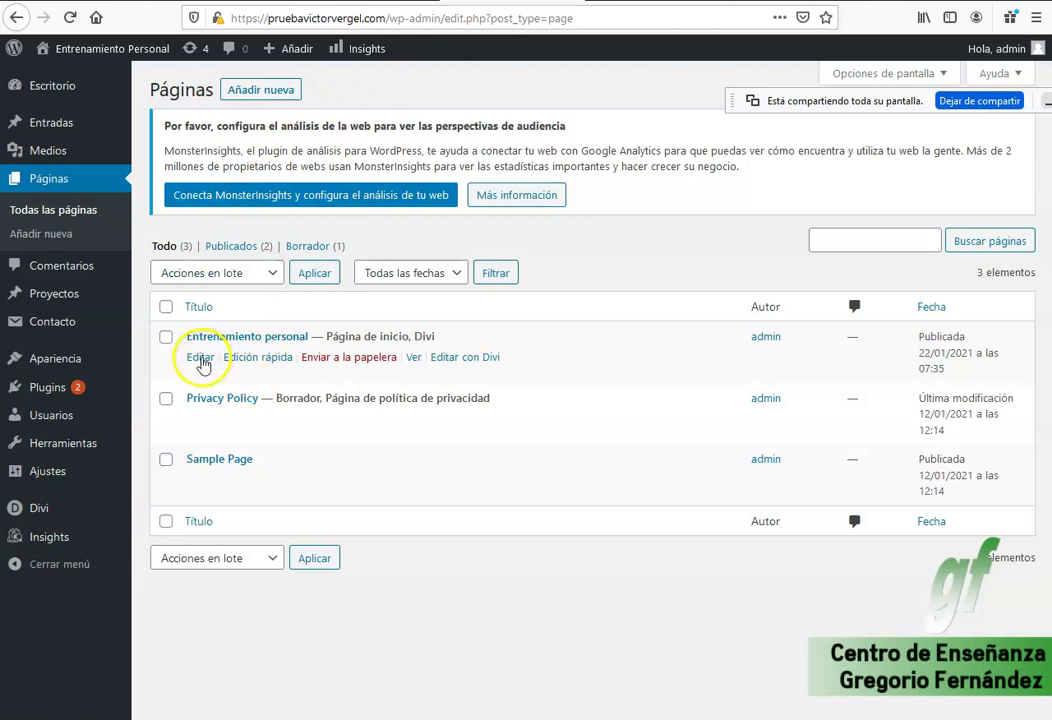
{"action": "left_click", "coordinate": [274, 342]}
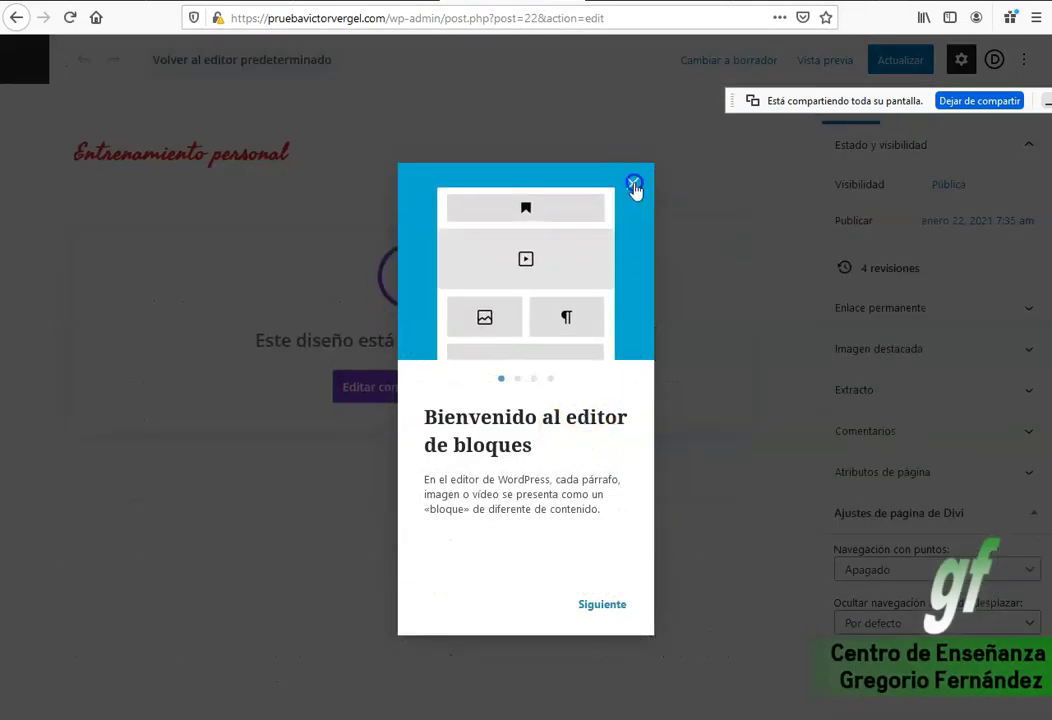
{"action": "left_click", "coordinate": [634, 184]}
{"action": "left_click", "coordinate": [414, 390]}
{"action": "left_click", "coordinate": [499, 455]}
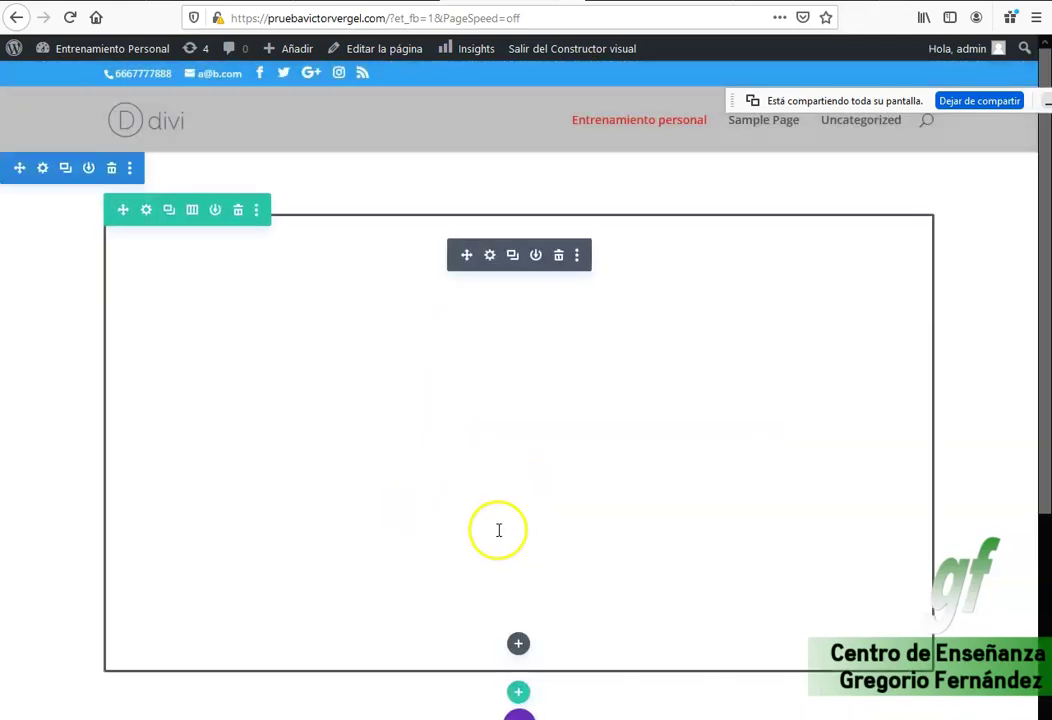
Add a one-column row and browse the Insertar módulo list without adding a module.
{"action": "scroll", "coordinate": [548, 655], "scroll_direction": "down", "scroll_amount": 3}
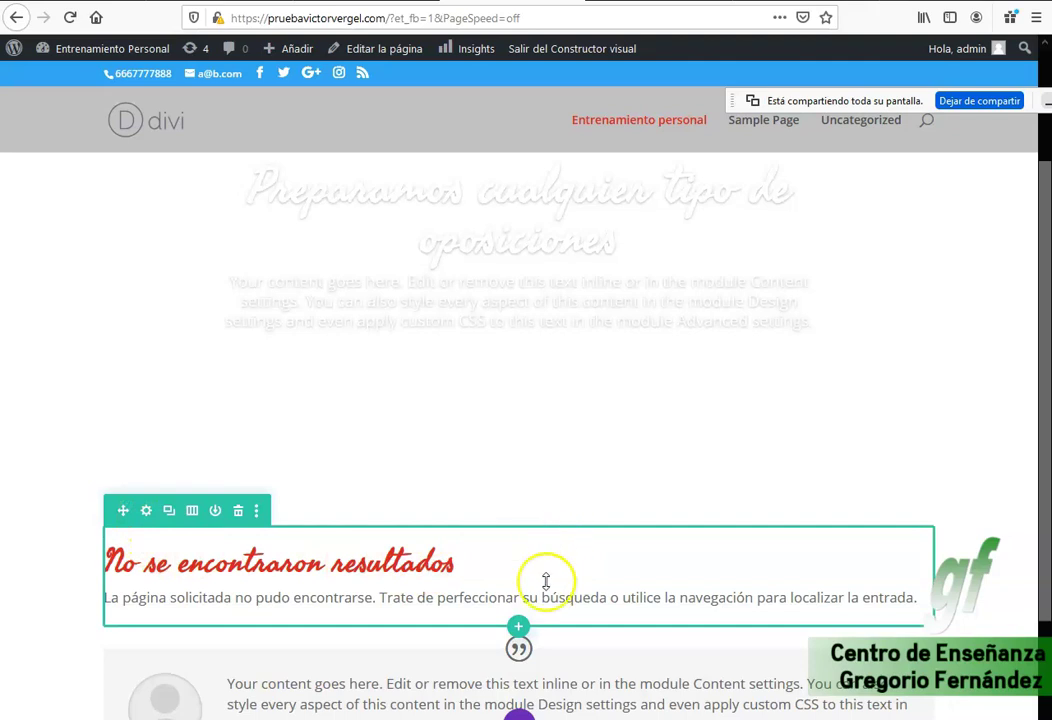
{"action": "left_click", "coordinate": [518, 627]}
{"action": "left_click", "coordinate": [417, 336]}
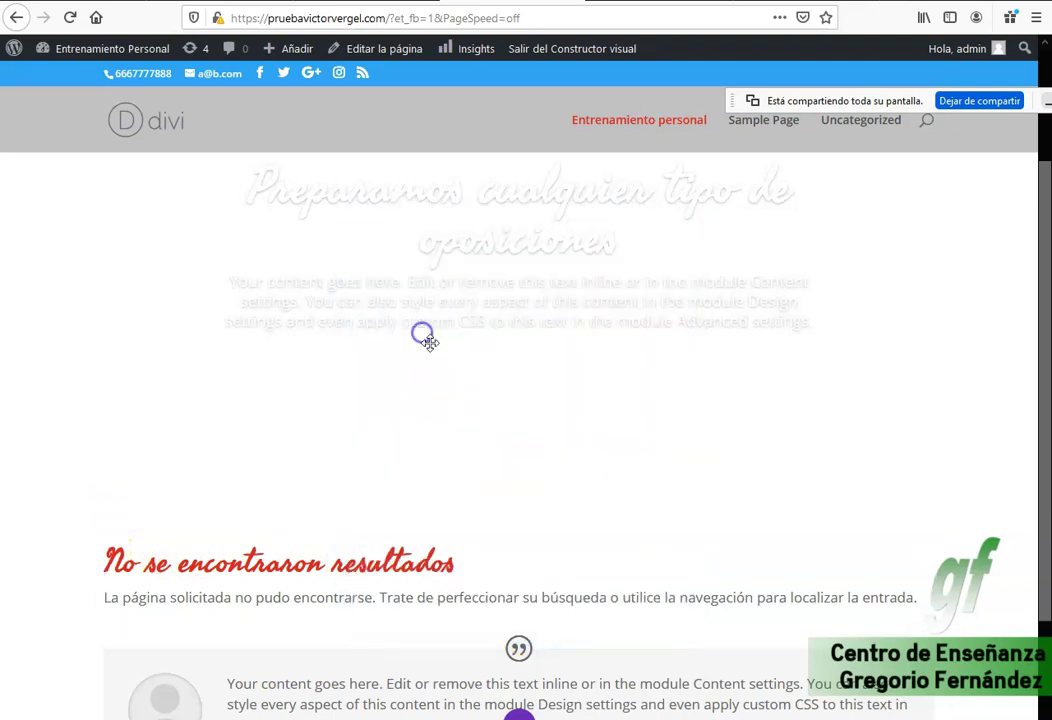
{"action": "scroll", "coordinate": [603, 580], "scroll_direction": "down", "scroll_amount": 3}
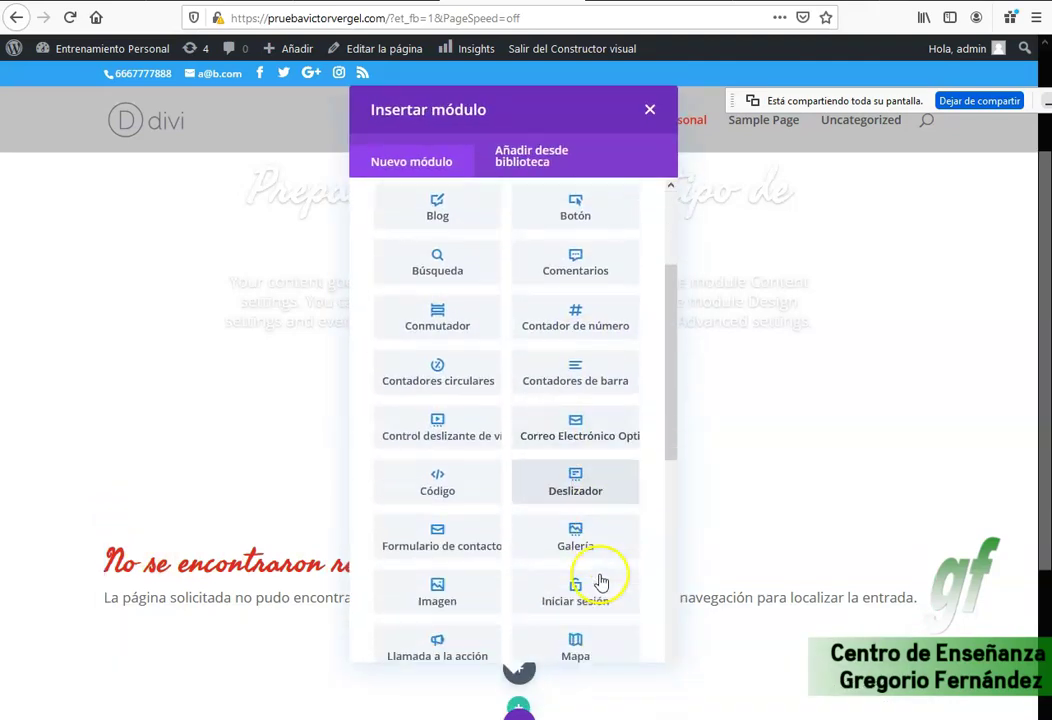
{"action": "scroll", "coordinate": [603, 582], "scroll_direction": "up", "scroll_amount": 1}
{"action": "scroll", "coordinate": [603, 568], "scroll_direction": "down", "scroll_amount": 9}
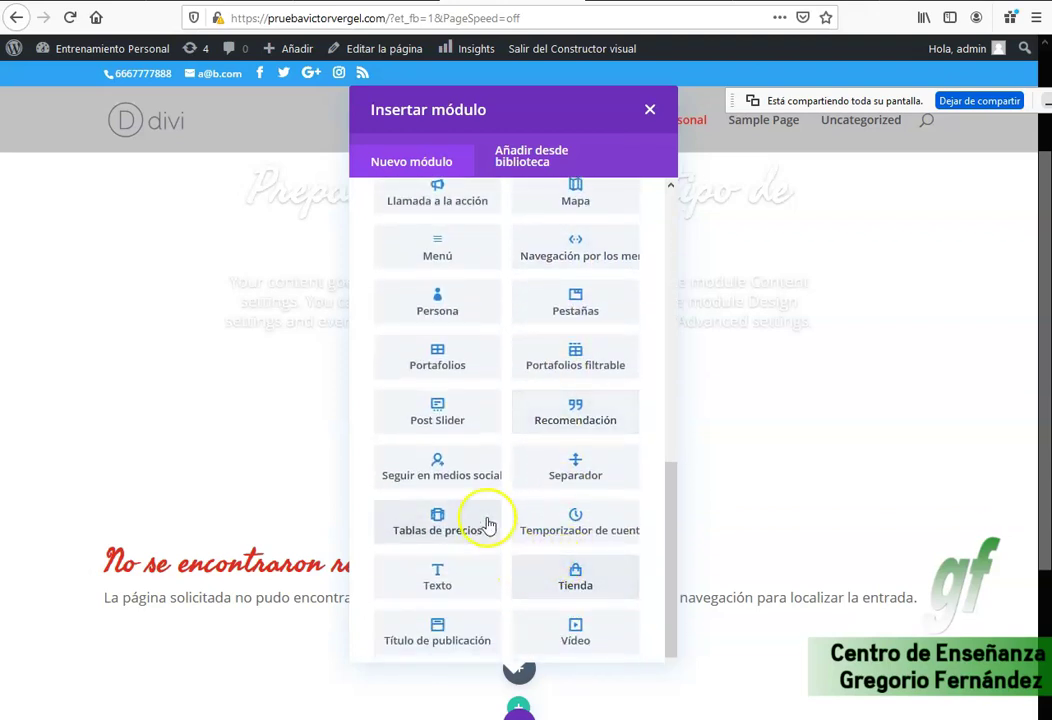
{"action": "scroll", "coordinate": [489, 526], "scroll_direction": "up", "scroll_amount": 10}
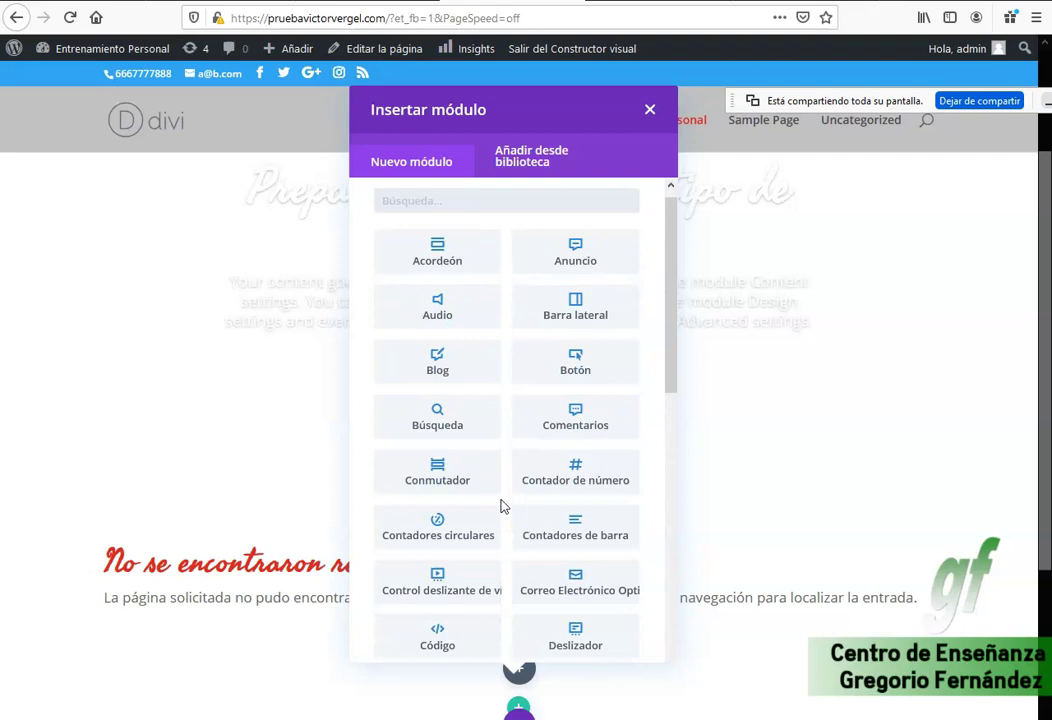
{"action": "scroll", "coordinate": [523, 478], "scroll_direction": "down", "scroll_amount": 3}
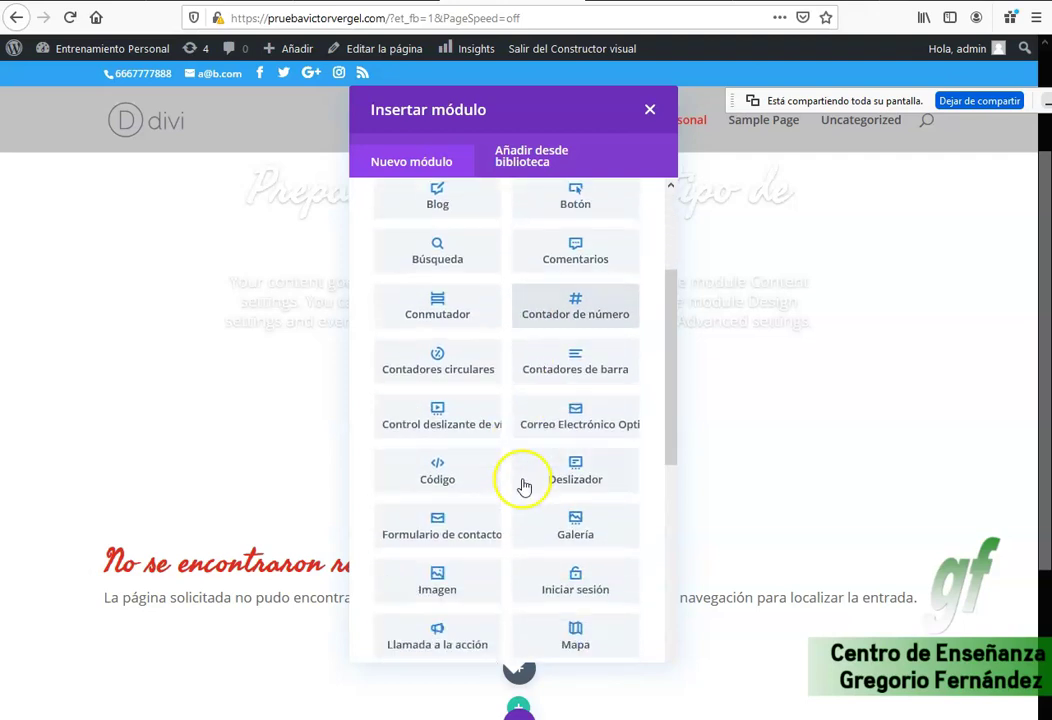
{"action": "scroll", "coordinate": [490, 502], "scroll_direction": "down", "scroll_amount": 2}
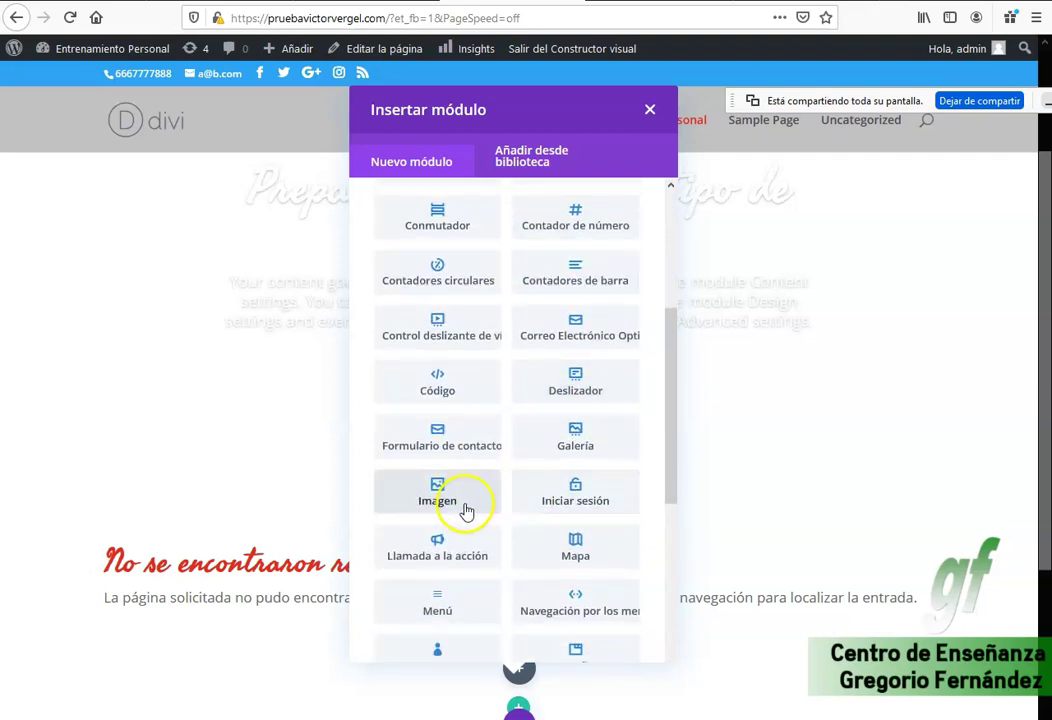
{"action": "scroll", "coordinate": [466, 510], "scroll_direction": "down", "scroll_amount": 2}
{"action": "scroll", "coordinate": [467, 587], "scroll_direction": "down", "scroll_amount": 2}
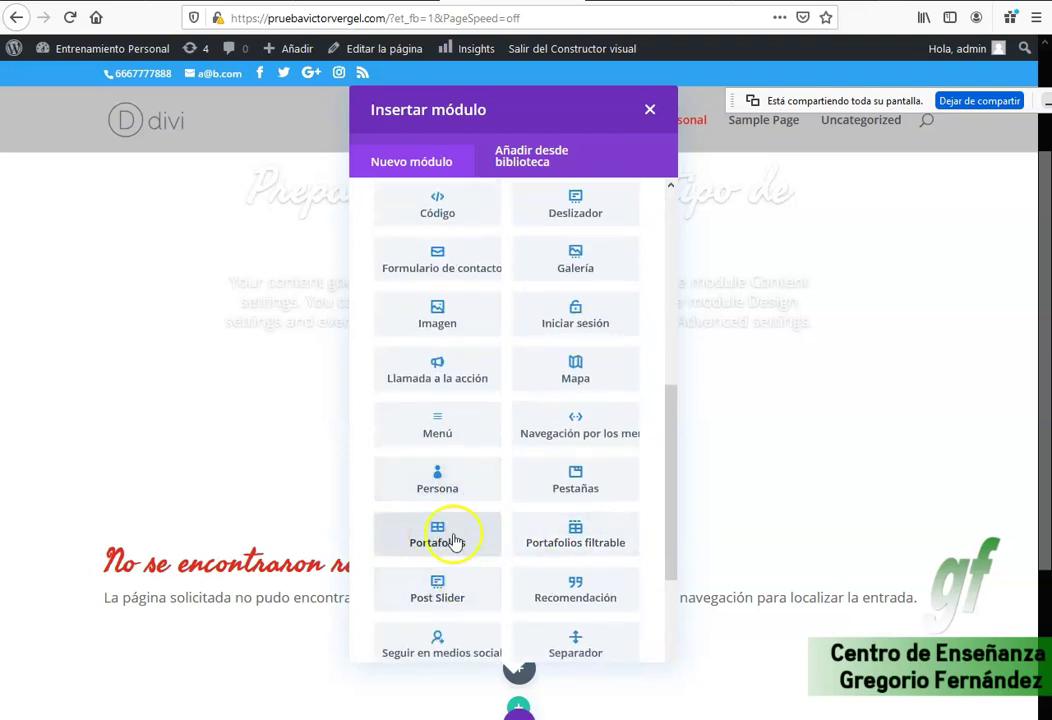
{"action": "left_click", "coordinate": [649, 112]}
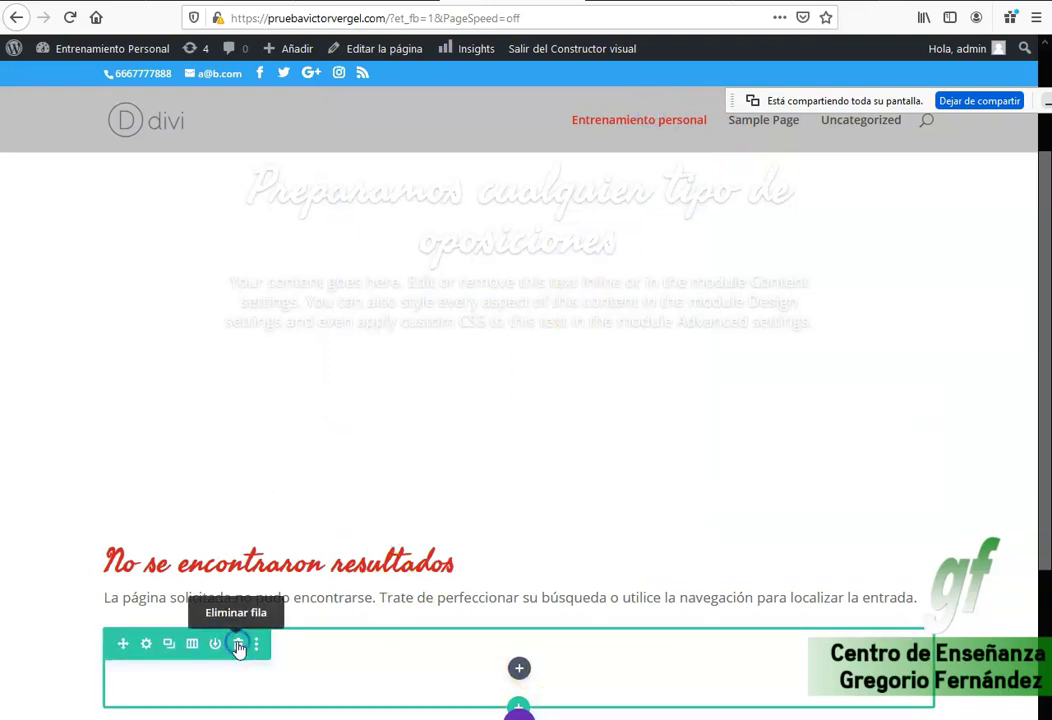
Delete the empty row and exit the Visual Builder.
{"action": "left_click", "coordinate": [238, 645]}
{"action": "scroll", "coordinate": [241, 521], "scroll_direction": "down", "scroll_amount": 2}
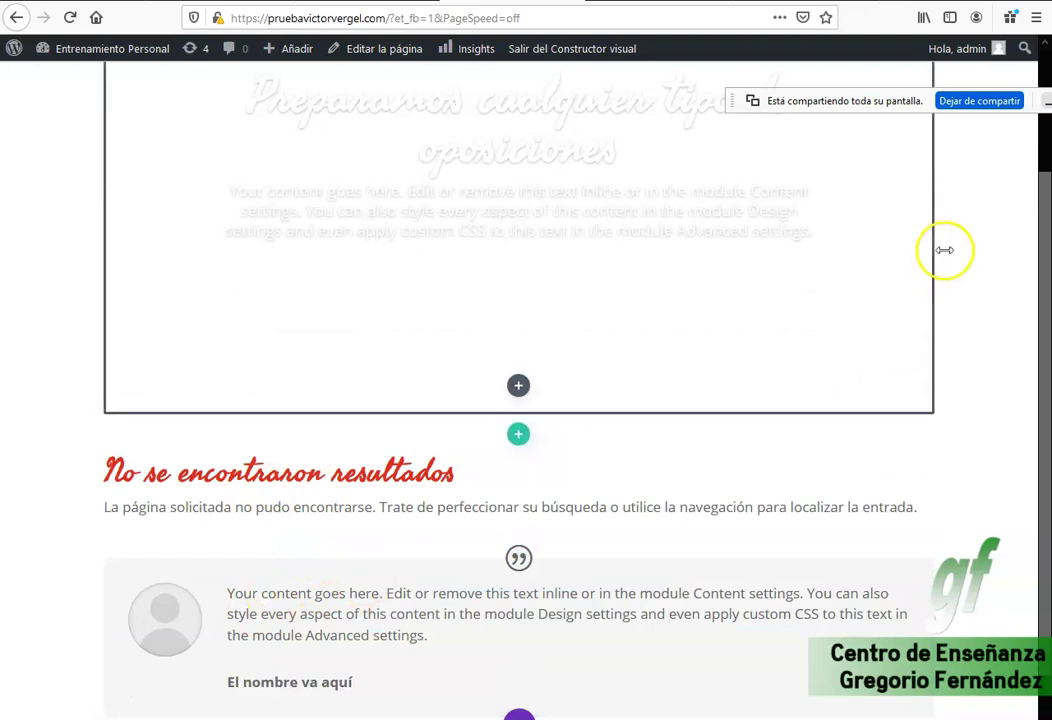
{"action": "left_click", "coordinate": [572, 48]}
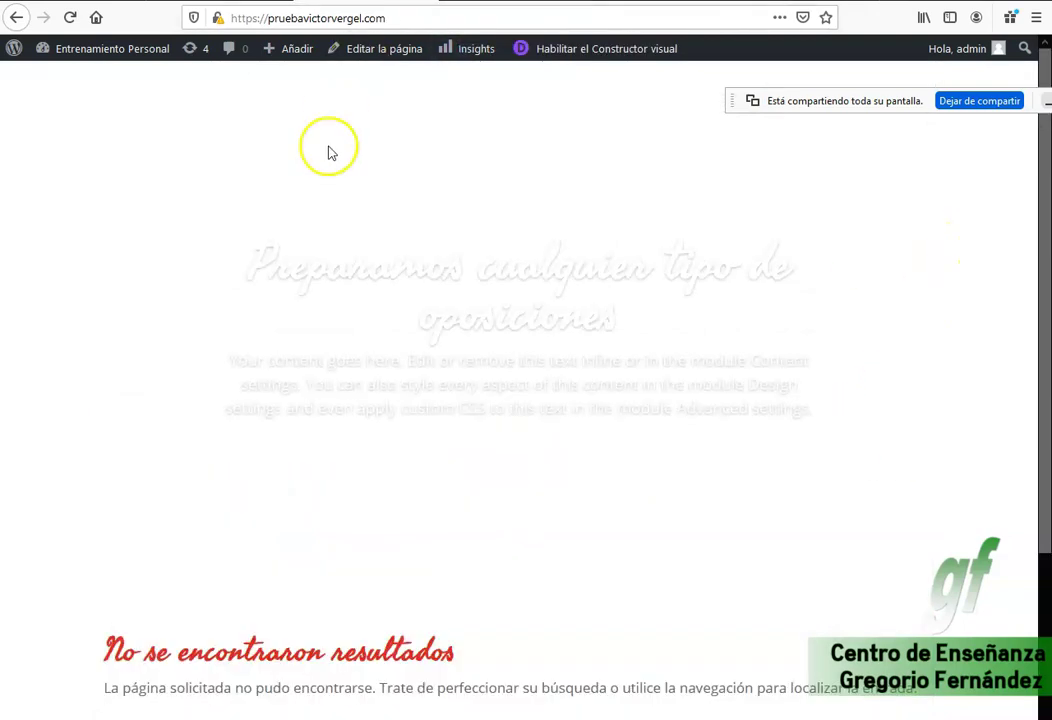
Load /wp-admin from the address bar, open the Proyectos list and start a new project.
{"action": "double_click", "coordinate": [398, 17]}
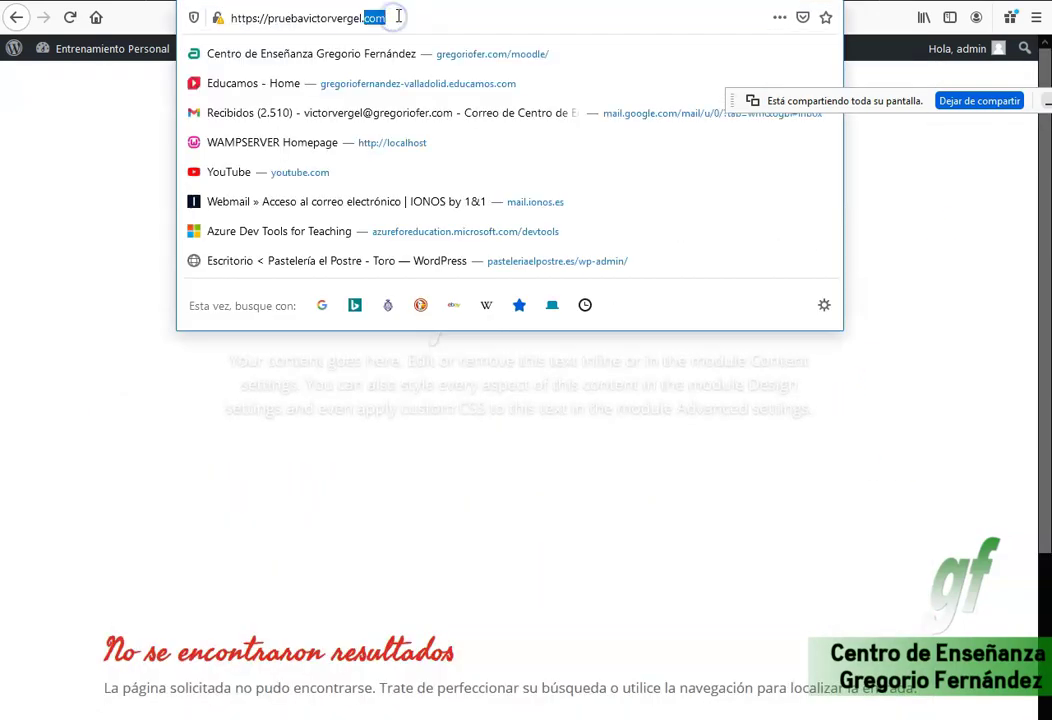
{"action": "type", "text": "/wp-ad"}
{"action": "key", "text": "BackSpace"}
{"action": "type", "text": "min/"}
{"action": "key", "text": "Return"}
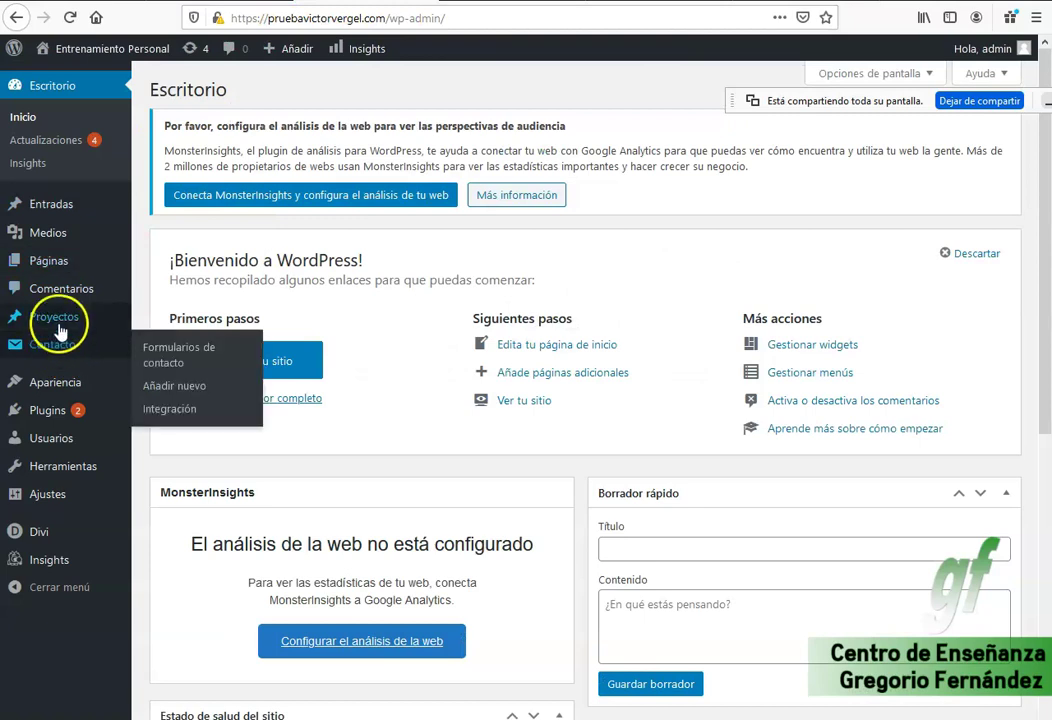
{"action": "left_click", "coordinate": [58, 318]}
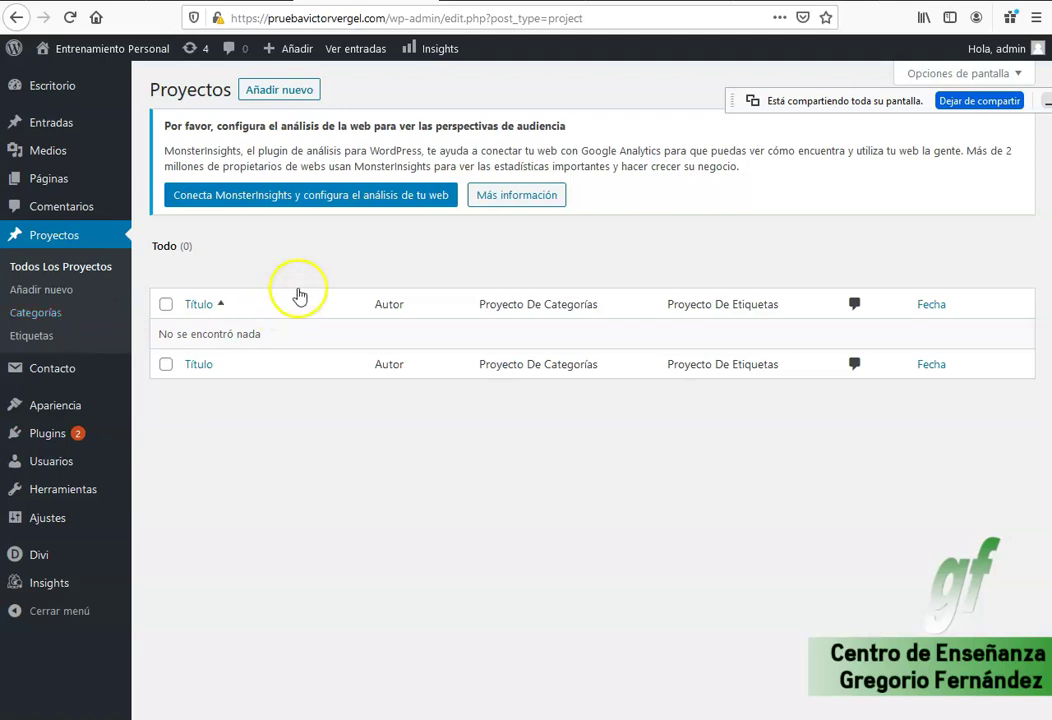
{"action": "left_click", "coordinate": [282, 91]}
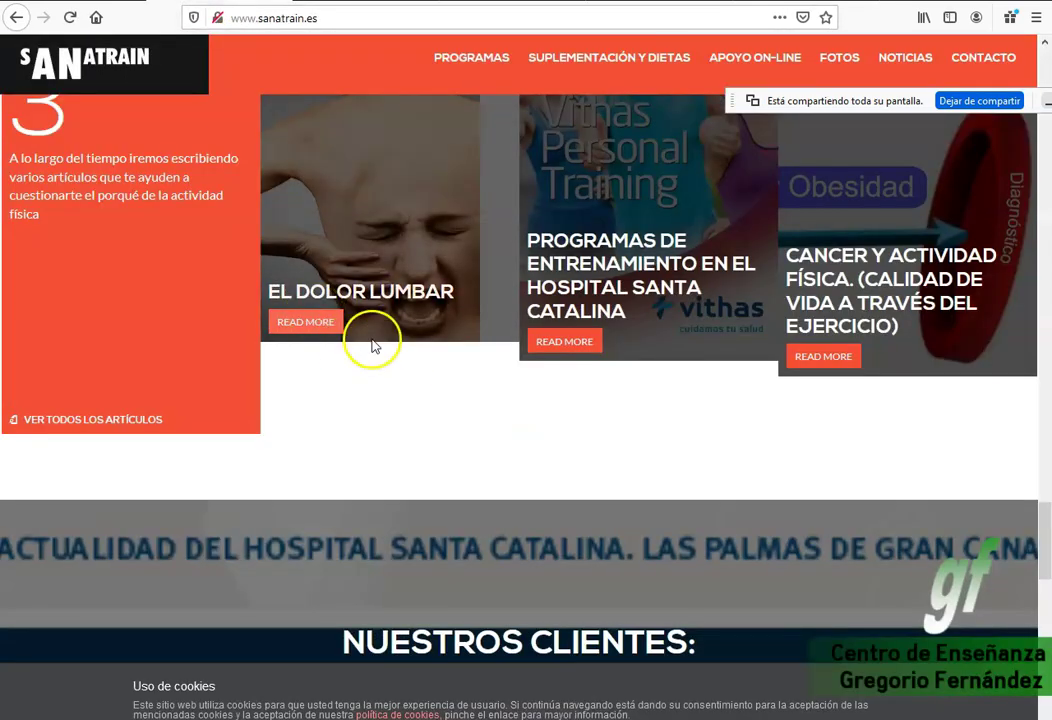
On sanatrain.es, find the steps graphic and select the 'ESTUDIAMOS TU CASO.' label.
{"action": "scroll", "coordinate": [372, 345], "scroll_direction": "down", "scroll_amount": 3}
{"action": "scroll", "coordinate": [372, 340], "scroll_direction": "up", "scroll_amount": 3}
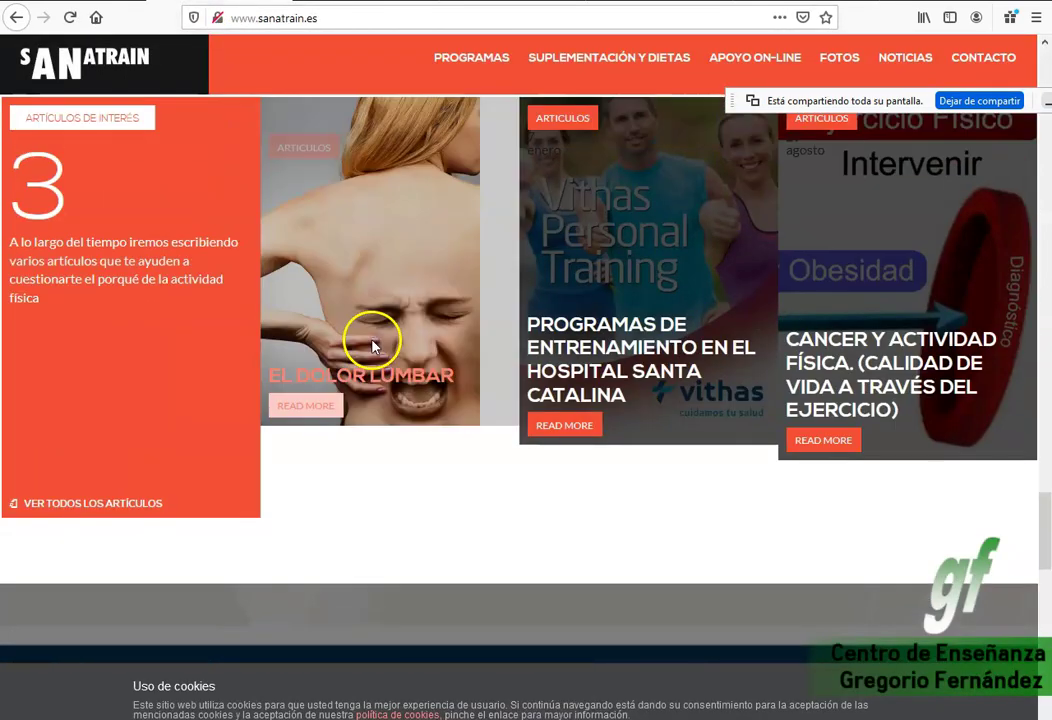
{"action": "scroll", "coordinate": [371, 343], "scroll_direction": "down", "scroll_amount": 12}
{"action": "scroll", "coordinate": [371, 357], "scroll_direction": "down", "scroll_amount": 3}
{"action": "scroll", "coordinate": [369, 353], "scroll_direction": "up", "scroll_amount": 15}
{"action": "scroll", "coordinate": [368, 358], "scroll_direction": "up", "scroll_amount": 10}
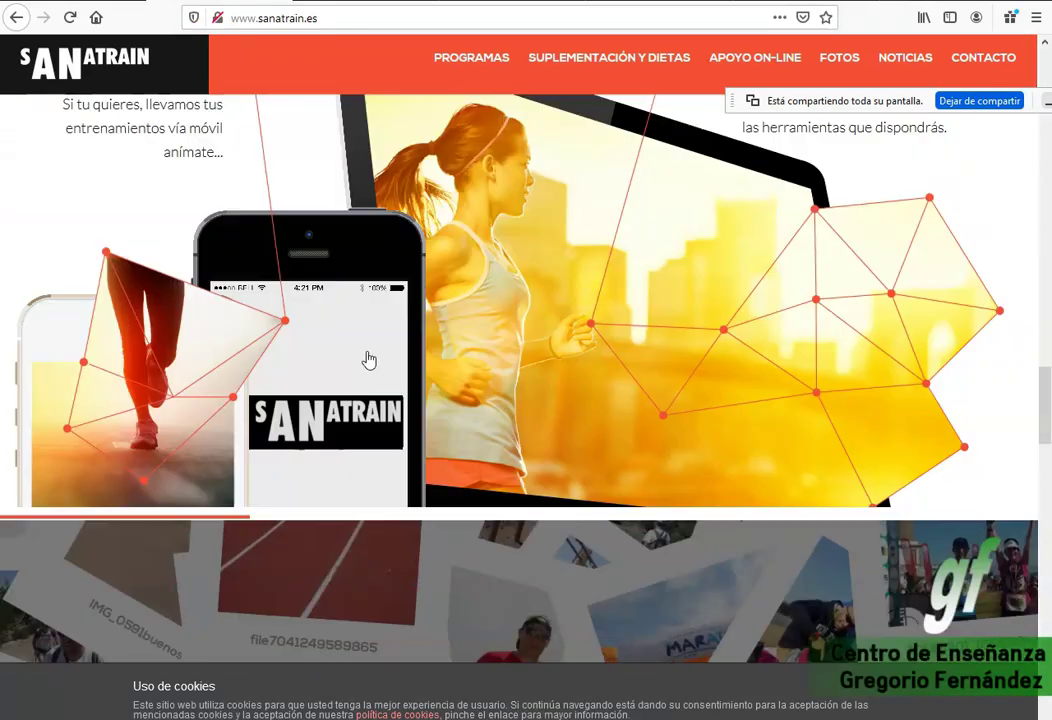
{"action": "scroll", "coordinate": [368, 356], "scroll_direction": "up", "scroll_amount": 5}
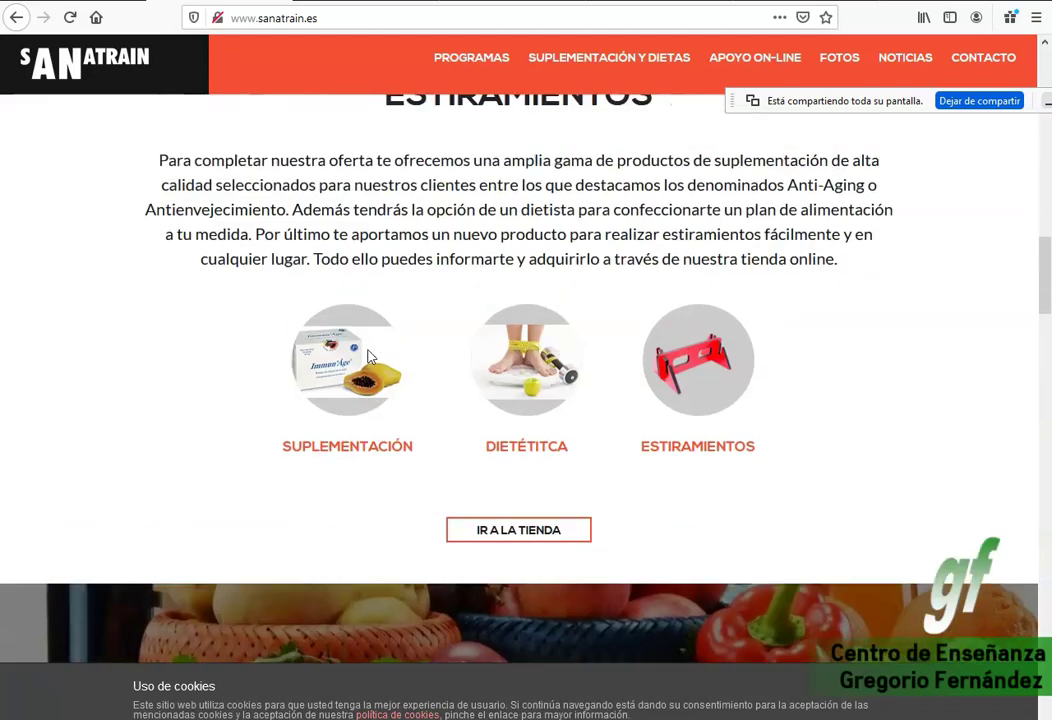
{"action": "left_click_drag", "start_coordinate": [425, 458], "coordinate": [289, 453]}
{"action": "scroll", "coordinate": [712, 458], "scroll_direction": "up", "scroll_amount": 8}
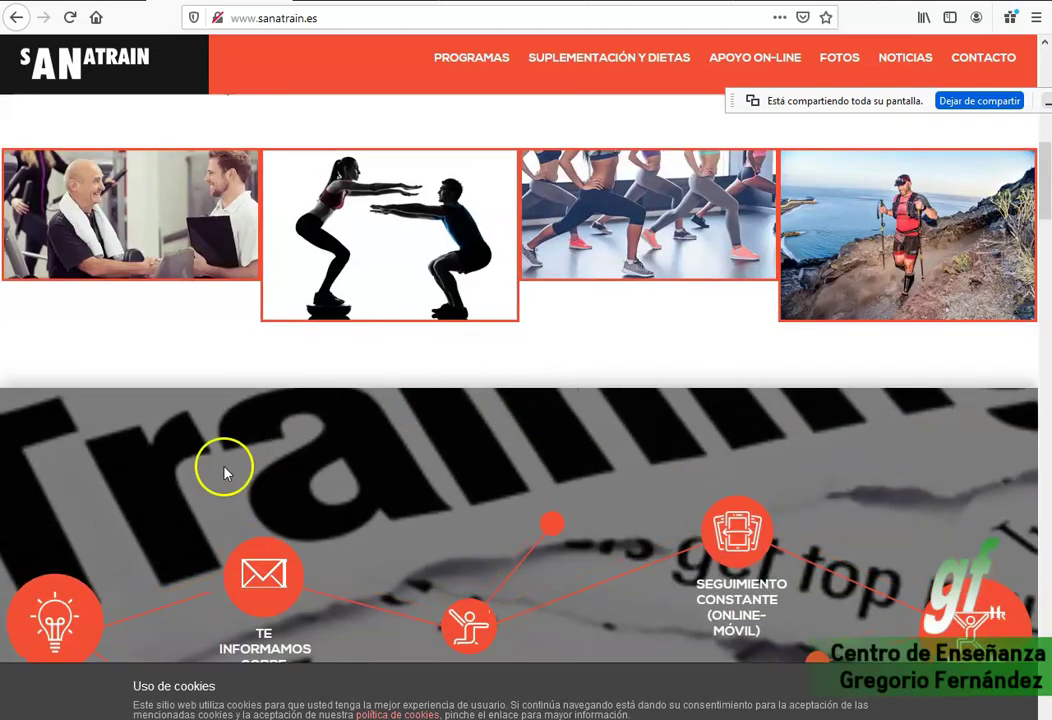
{"action": "scroll", "coordinate": [223, 470], "scroll_direction": "down", "scroll_amount": 3}
{"action": "left_click_drag", "start_coordinate": [87, 448], "coordinate": [12, 440]}
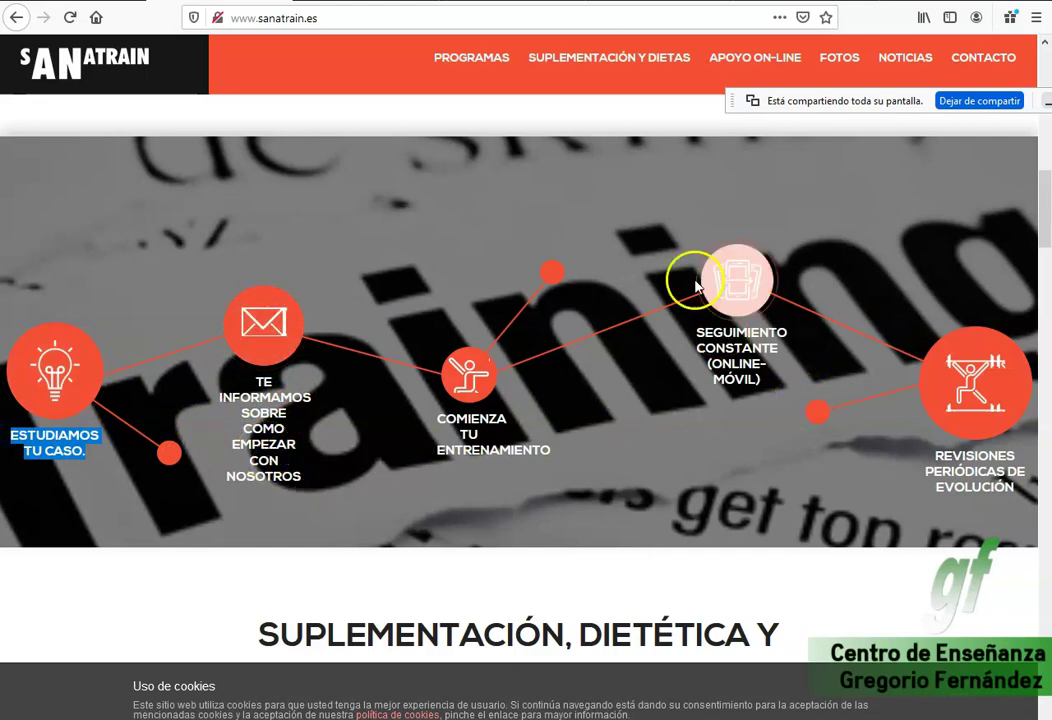
{"action": "left_click", "coordinate": [395, 4]}
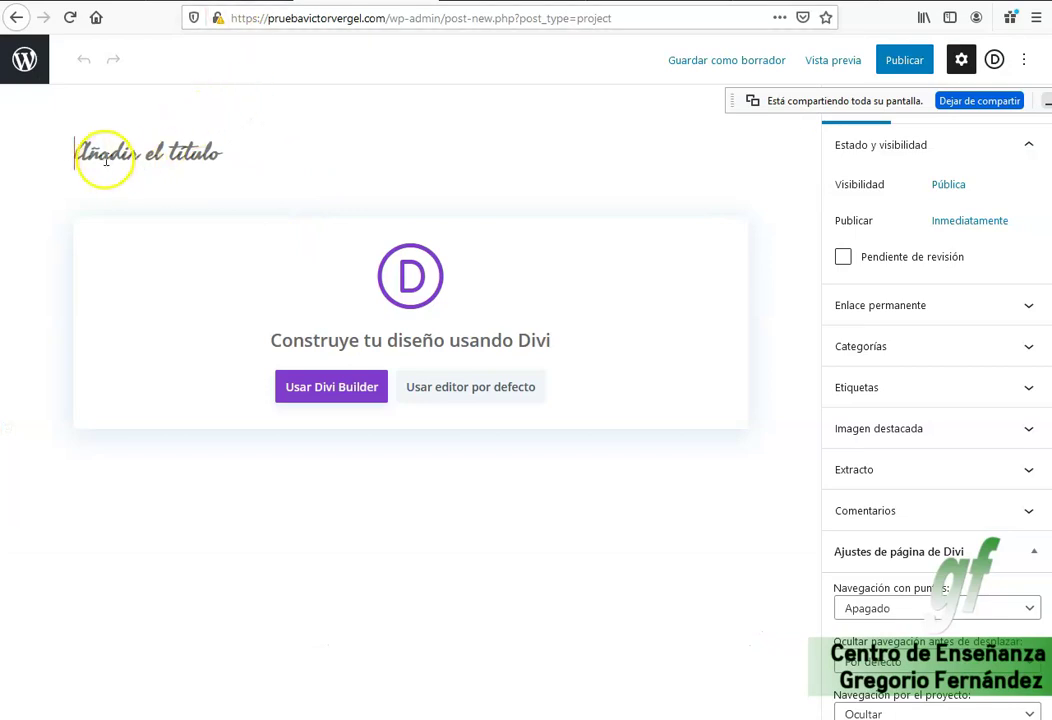
Paste 'Estudiamos tu caso.' as the project title and open the featured image media library.
{"action": "type", "text": "Estudiamos tu caso."}
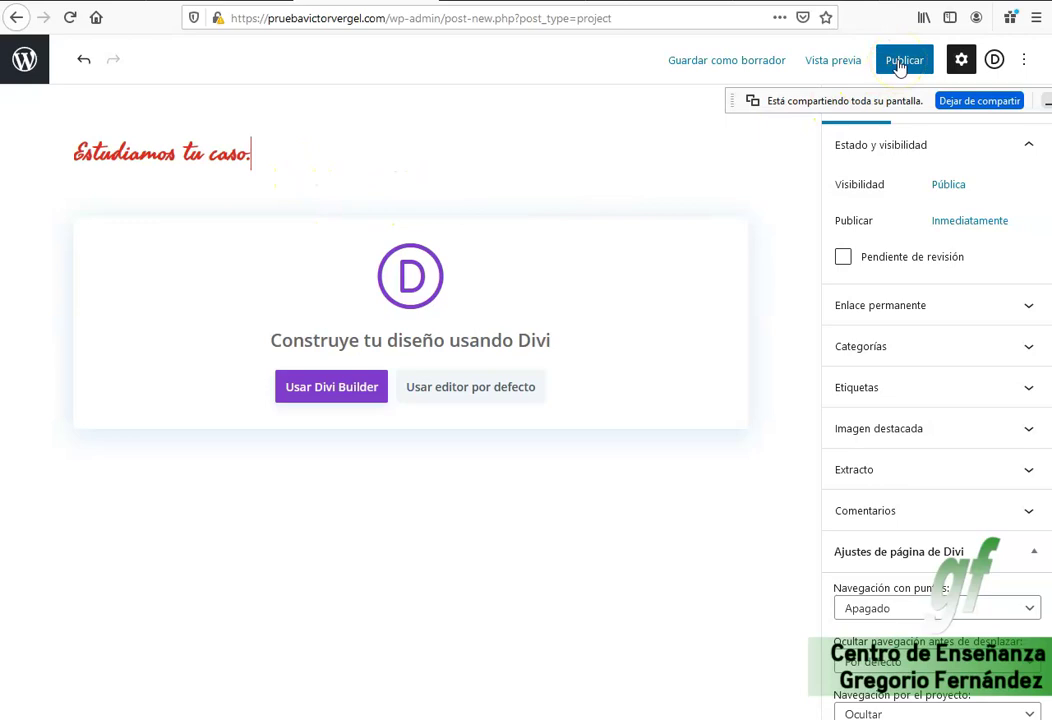
{"action": "left_click", "coordinate": [915, 430]}
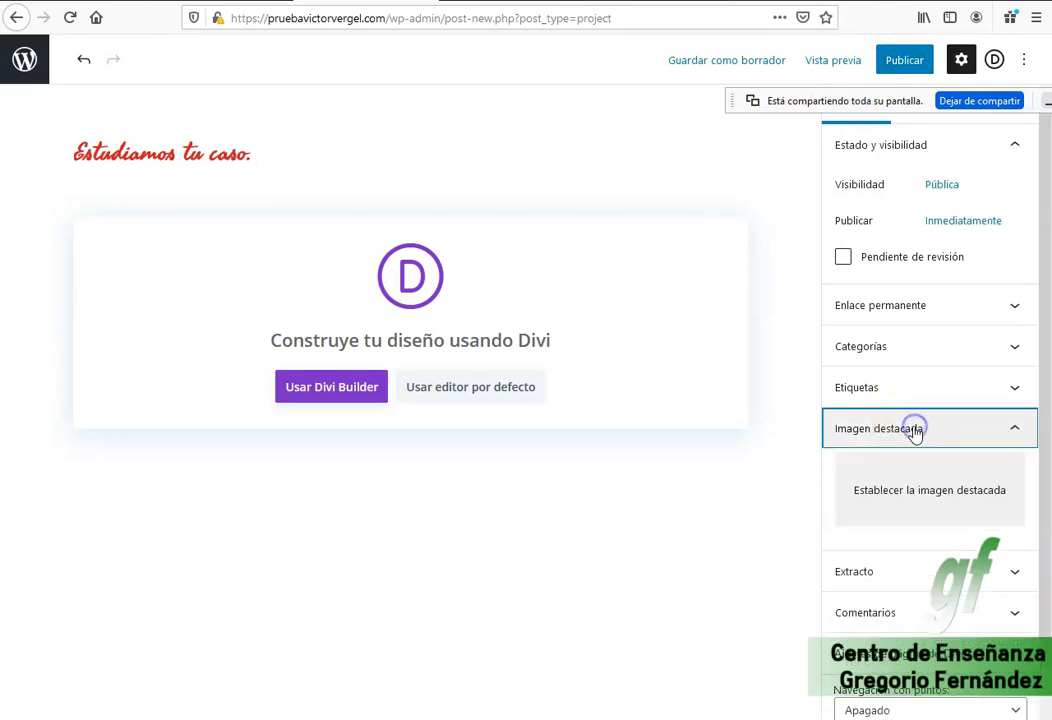
{"action": "left_click", "coordinate": [922, 495]}
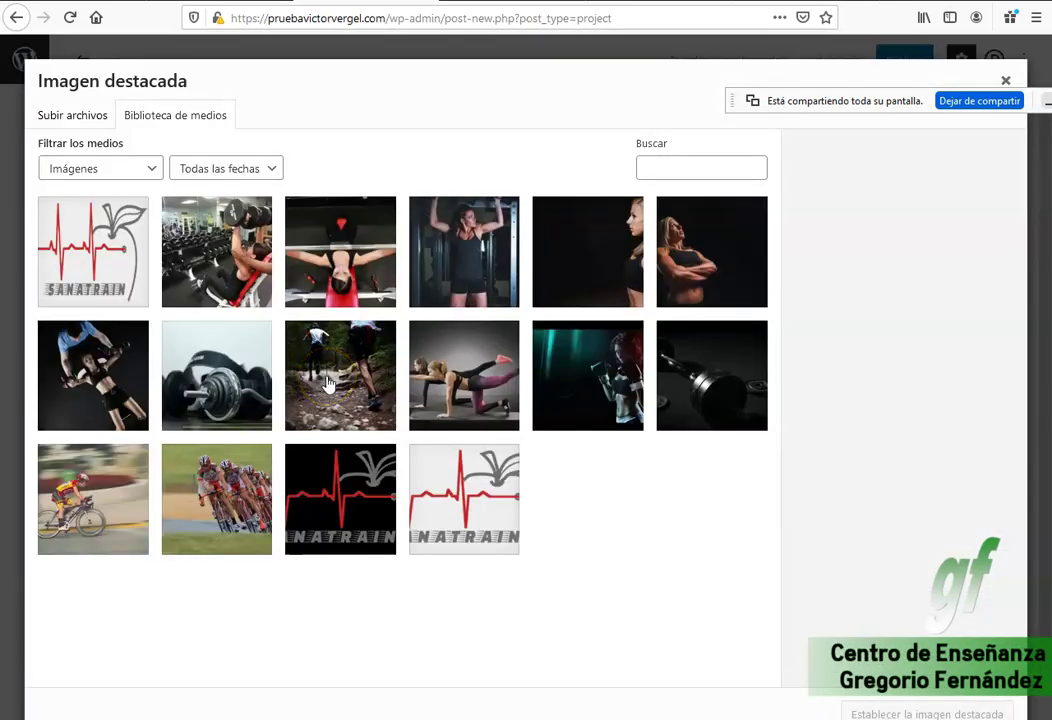
Set the dark training photo as featured image, pasting 'Estudiamos tu caso.' into its text fields.
{"action": "left_click", "coordinate": [576, 259]}
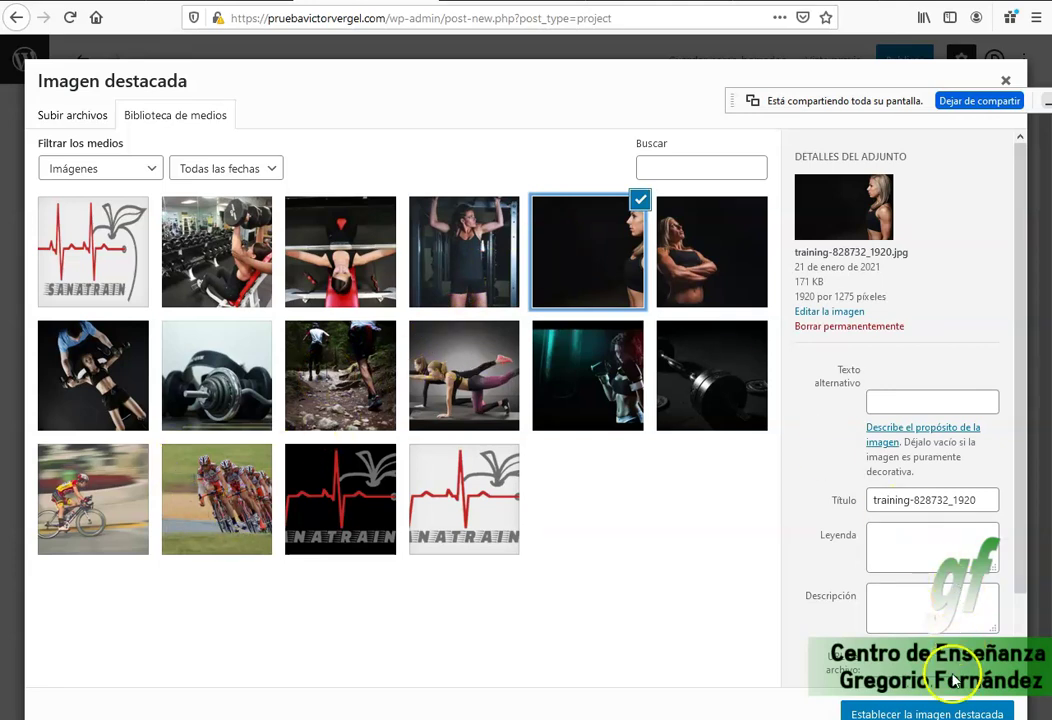
{"action": "left_click", "coordinate": [920, 404]}
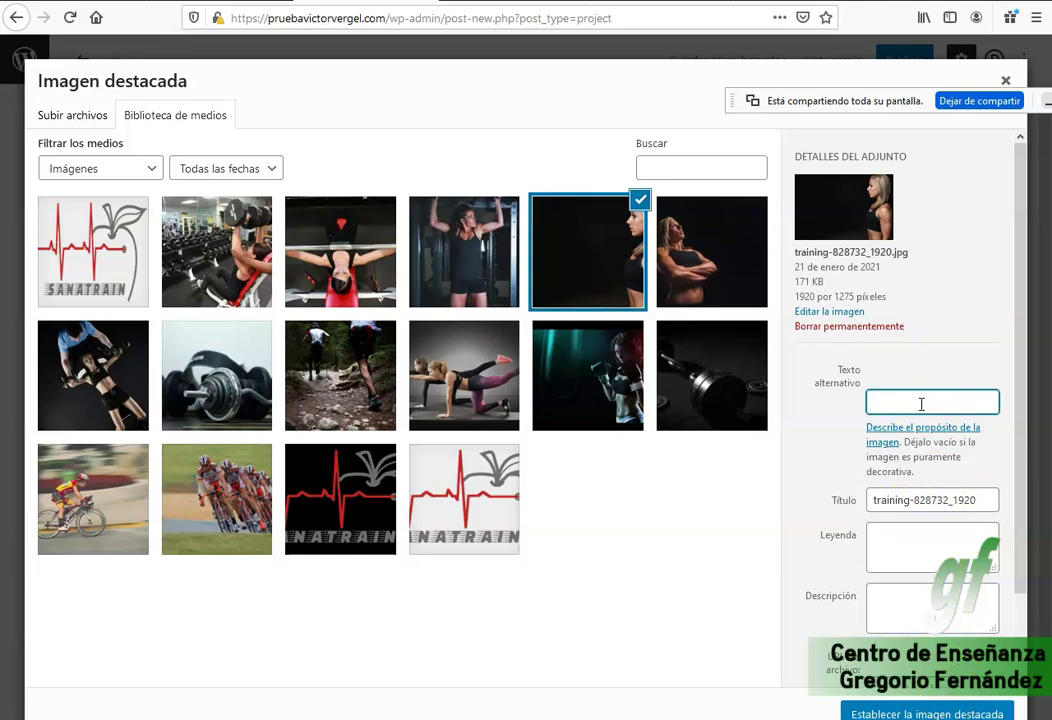
{"action": "left_click_drag", "start_coordinate": [993, 498], "coordinate": [777, 507]}
{"action": "type", "text": "Estudiamos tu caso."}
{"action": "left_click", "coordinate": [920, 549]}
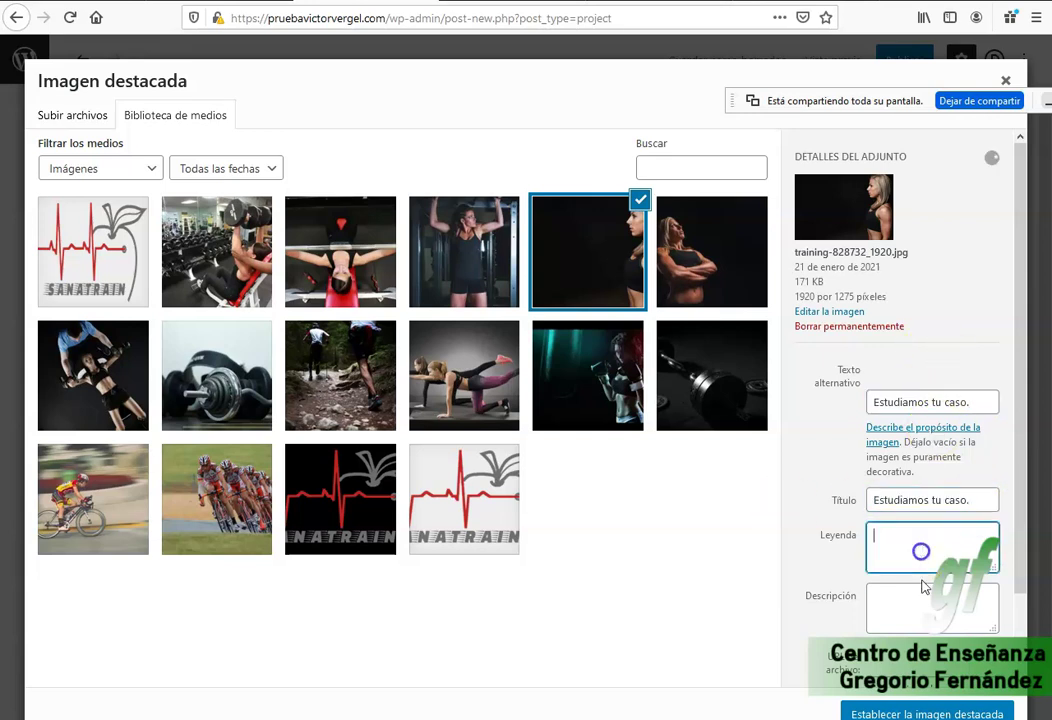
{"action": "key", "text": "ctrl+v"}
{"action": "left_click", "coordinate": [918, 620]}
{"action": "key", "text": "ctrl+v"}
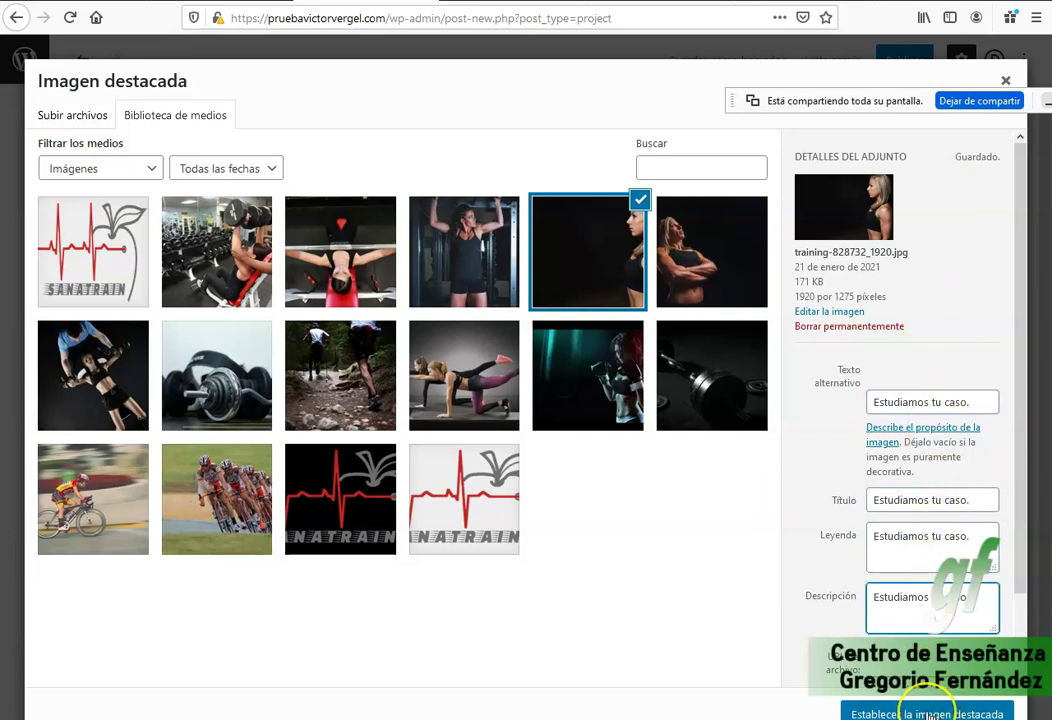
{"action": "left_click", "coordinate": [927, 713]}
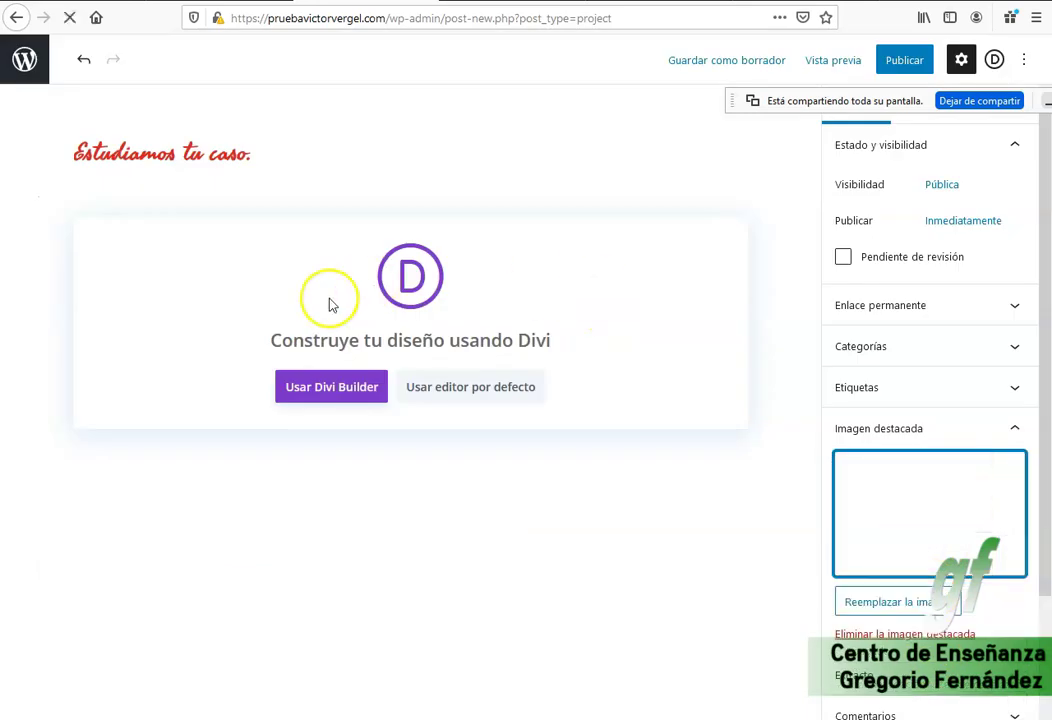
Publish the project, then select the 'TE INFORMAMOS SOBRE COMO EMPEZAR CON NOSOTROS' label on sanatrain.es.
{"action": "left_click", "coordinate": [904, 60]}
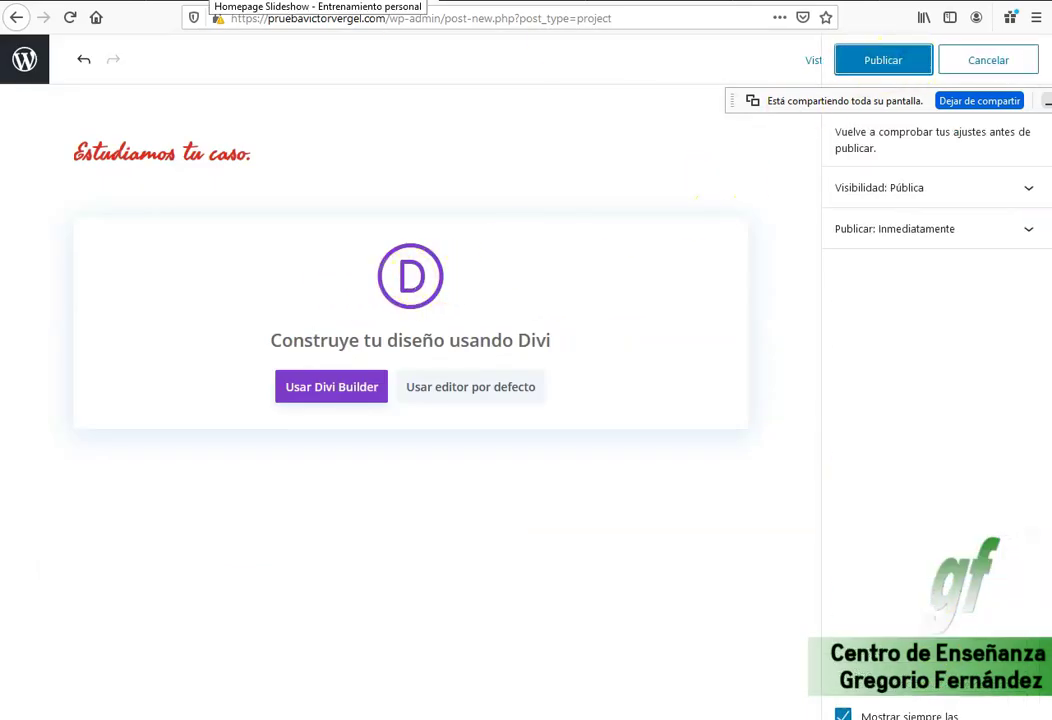
{"action": "left_click", "coordinate": [876, 62]}
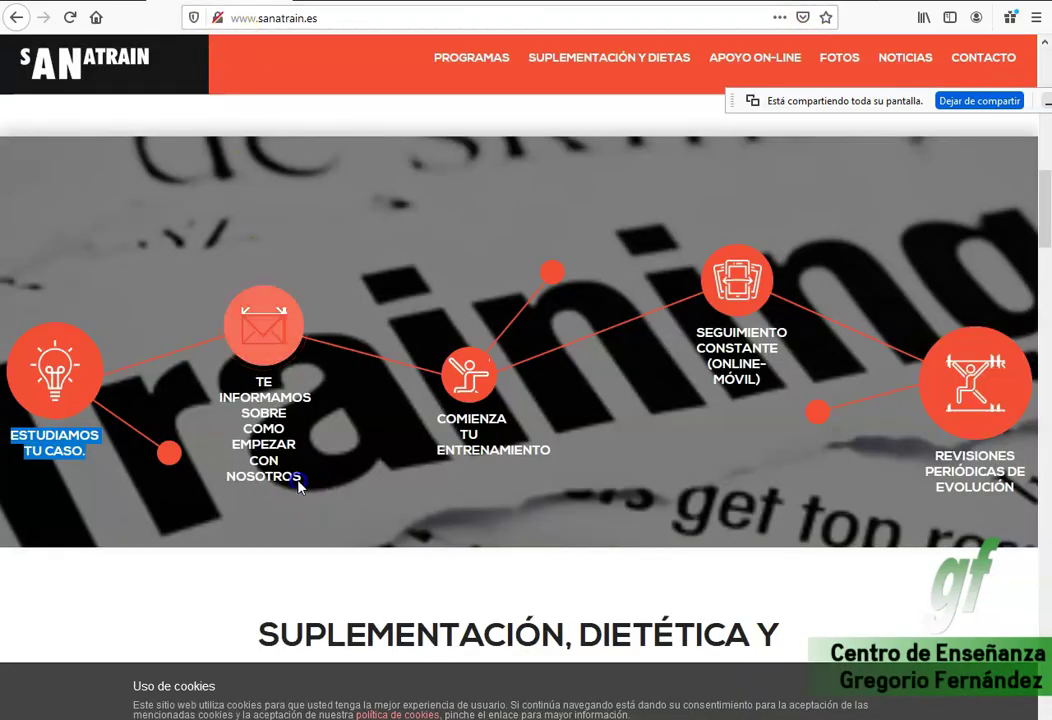
{"action": "left_click_drag", "start_coordinate": [298, 485], "coordinate": [229, 400]}
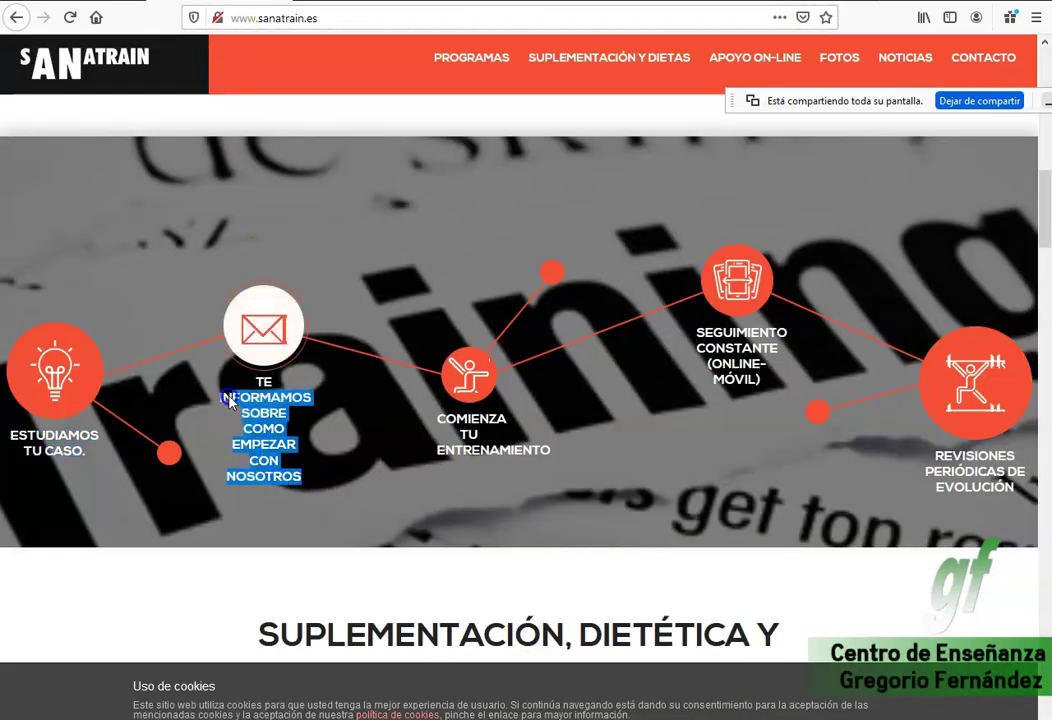
Copy the second step label and paste it as the title of a new project.
{"action": "right_click", "coordinate": [258, 397]}
{"action": "left_click", "coordinate": [300, 404]}
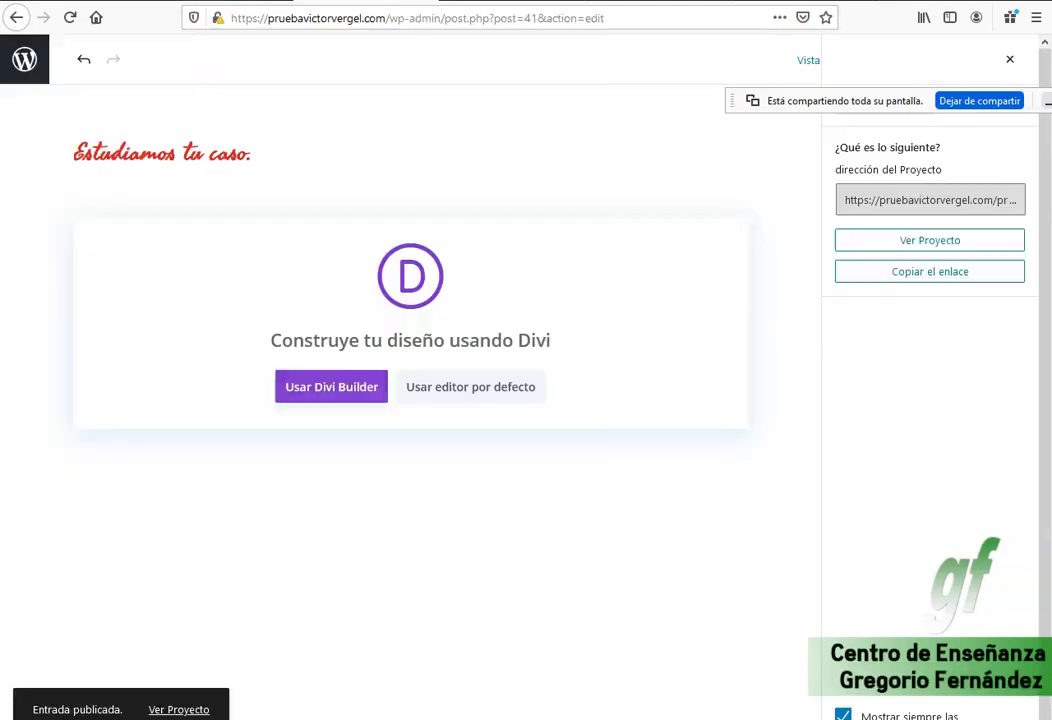
{"action": "left_click", "coordinate": [80, 57]}
{"action": "left_click", "coordinate": [23, 62]}
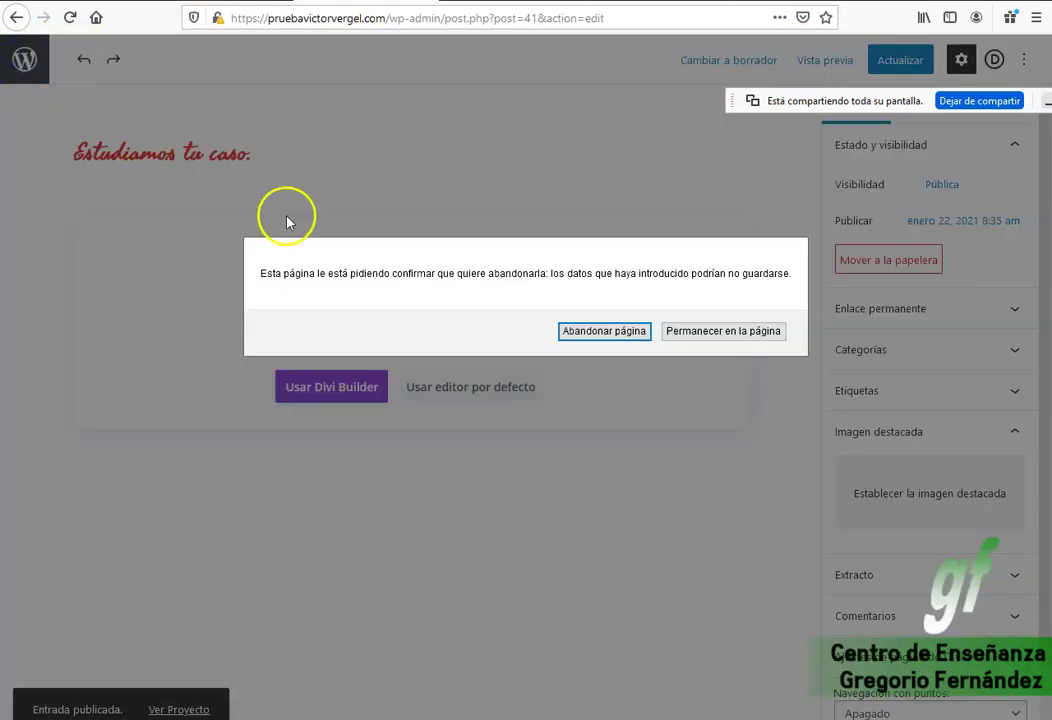
{"action": "left_click", "coordinate": [612, 331]}
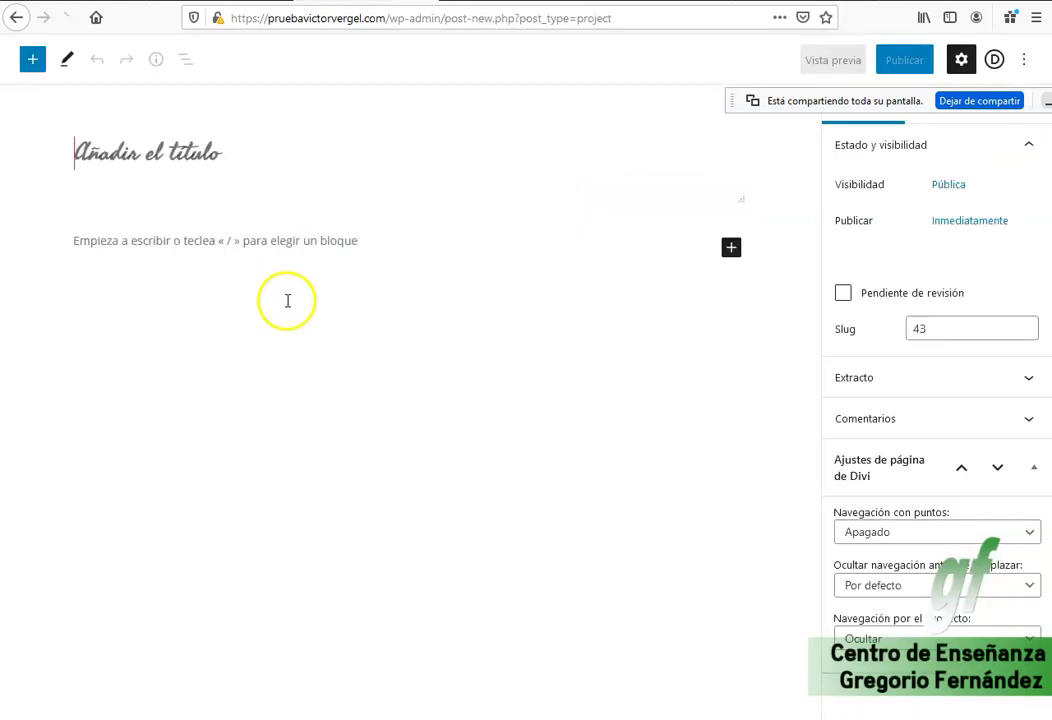
{"action": "left_click", "coordinate": [232, 163]}
{"action": "key", "text": "ctrl+v"}
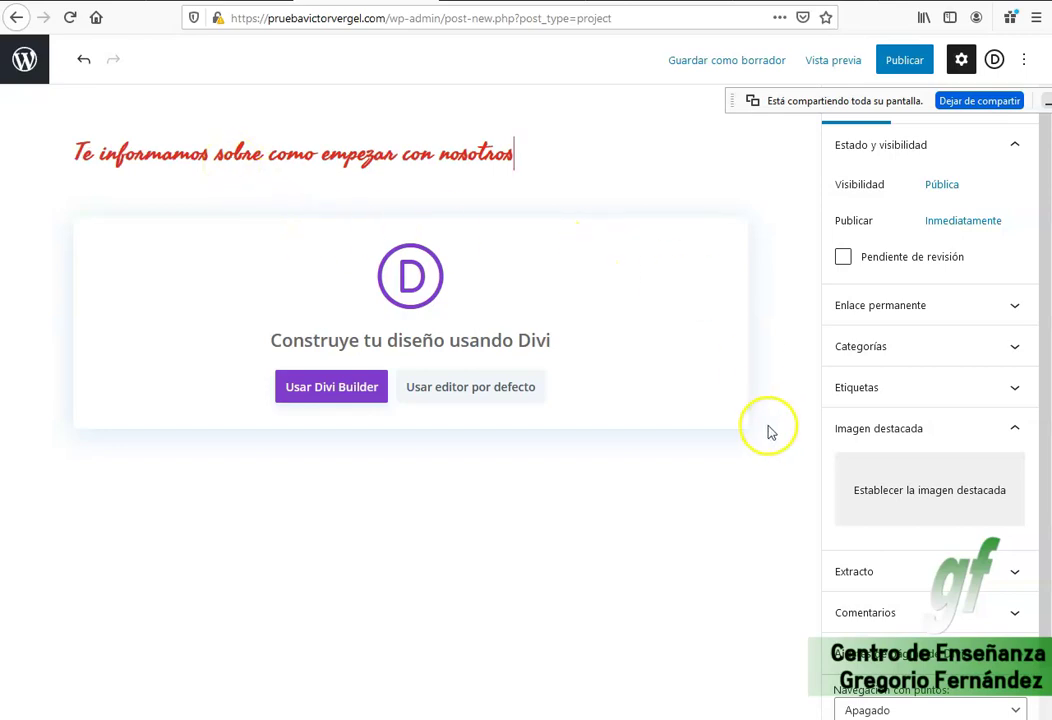
Set the crossed-arms photo as featured image, pasting the title into alt, title, caption, description.
{"action": "left_click", "coordinate": [965, 500]}
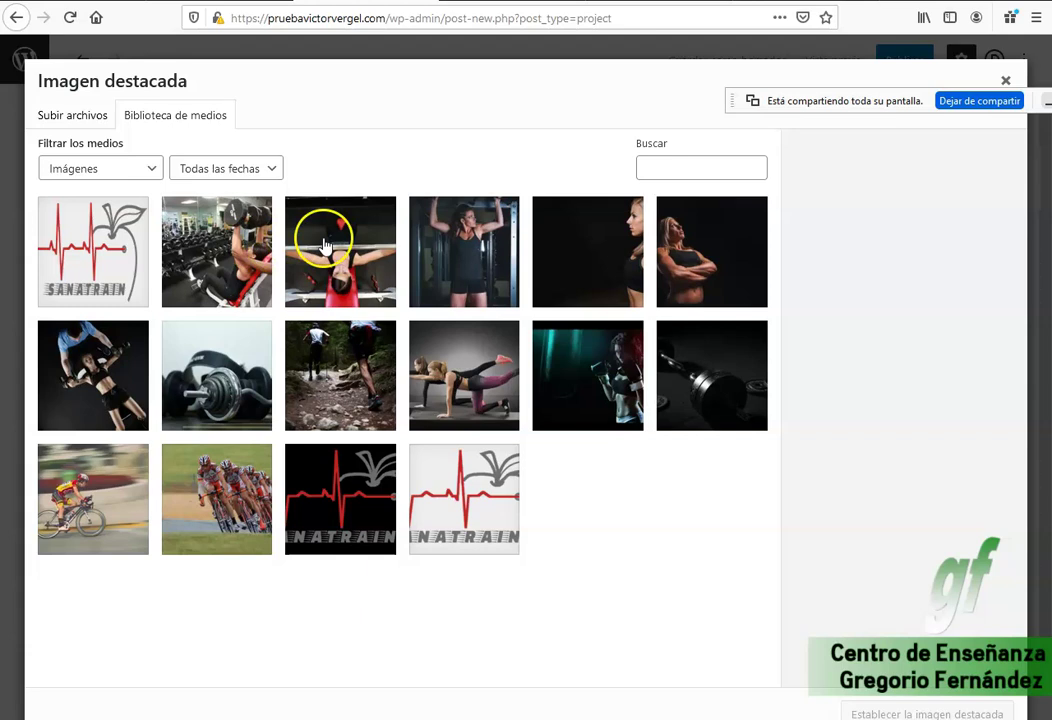
{"action": "left_click", "coordinate": [692, 283]}
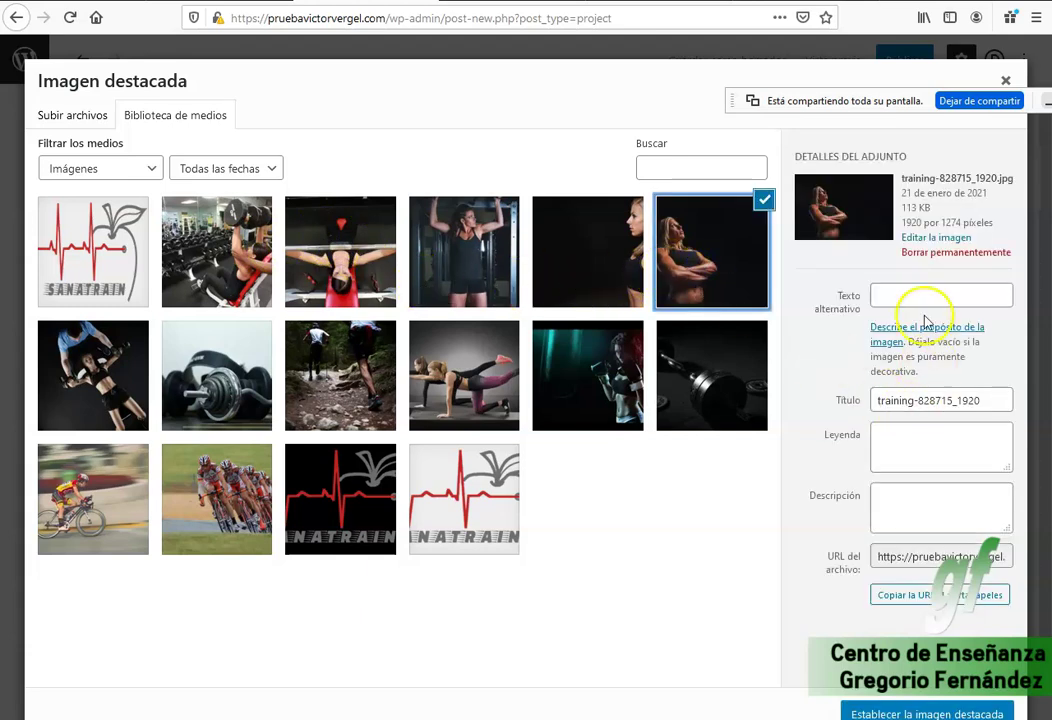
{"action": "left_click", "coordinate": [960, 294]}
{"action": "key", "text": "ctrl+v"}
{"action": "left_click_drag", "start_coordinate": [990, 400], "coordinate": [805, 416]}
{"action": "key", "text": "ctrl+v"}
{"action": "left_click", "coordinate": [862, 453]}
{"action": "key", "text": "ctrl+v"}
{"action": "left_click", "coordinate": [922, 512]}
{"action": "key", "text": "ctrl+v"}
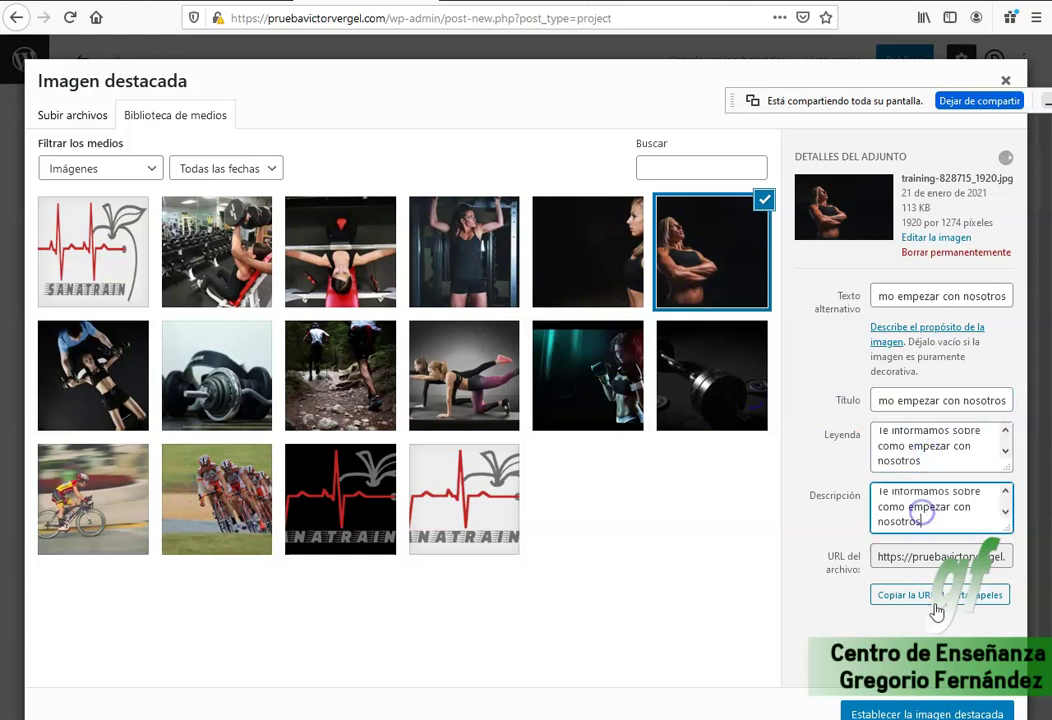
{"action": "left_click", "coordinate": [927, 713]}
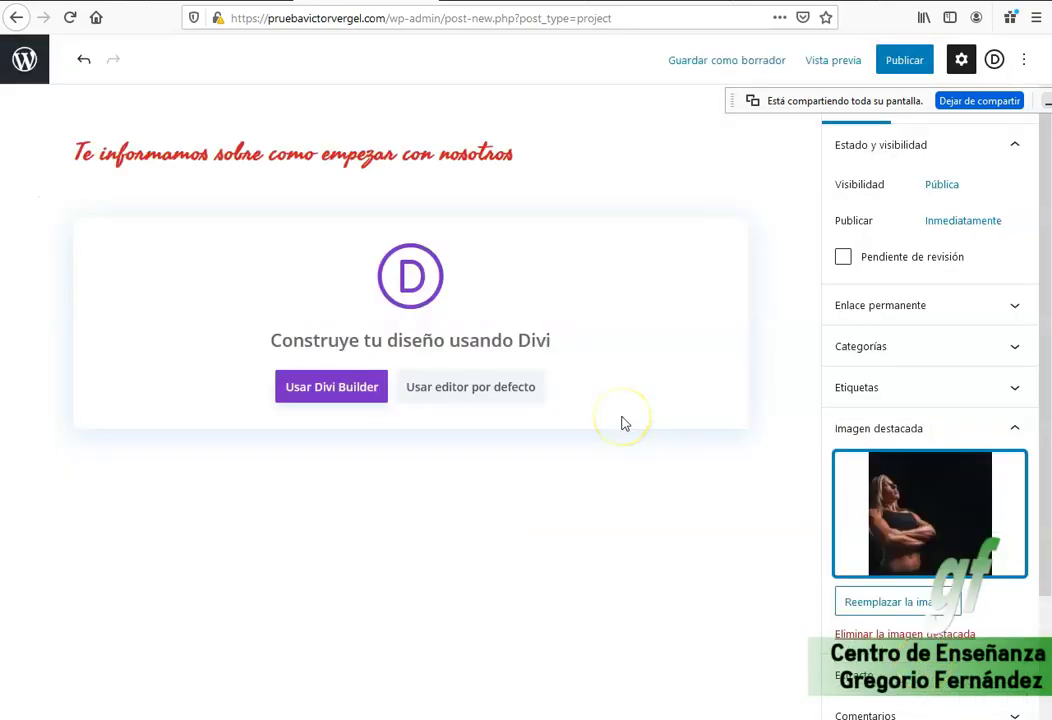
Publish the project and return to the WordPress dashboard.
{"action": "left_click", "coordinate": [906, 61]}
{"action": "left_click", "coordinate": [880, 63]}
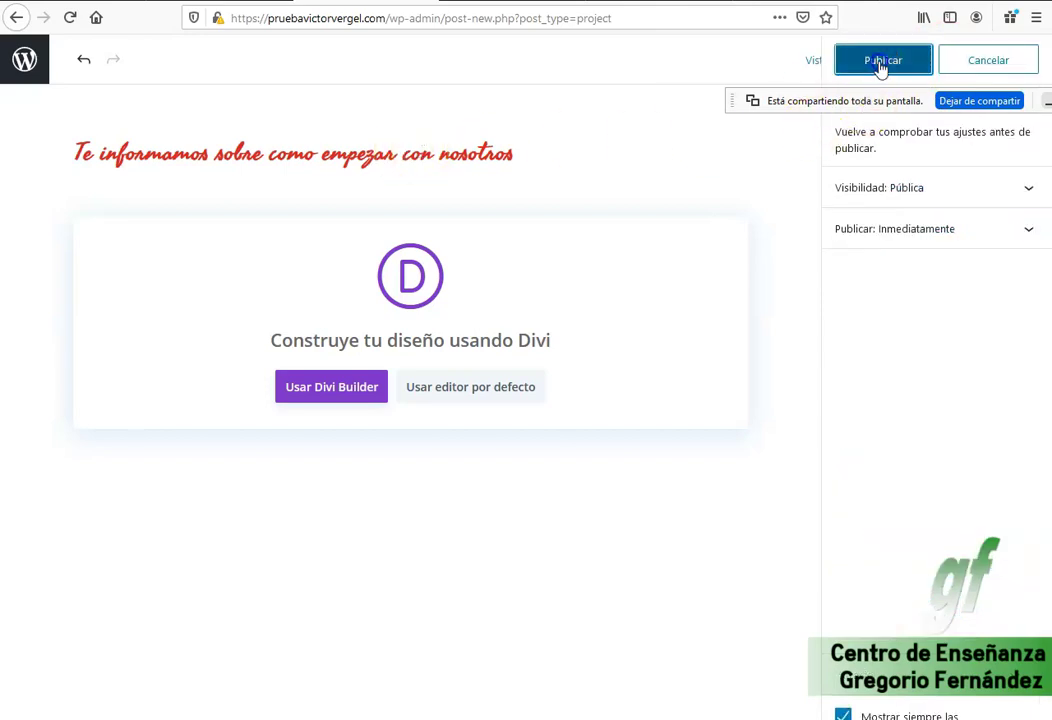
{"action": "left_click", "coordinate": [83, 62]}
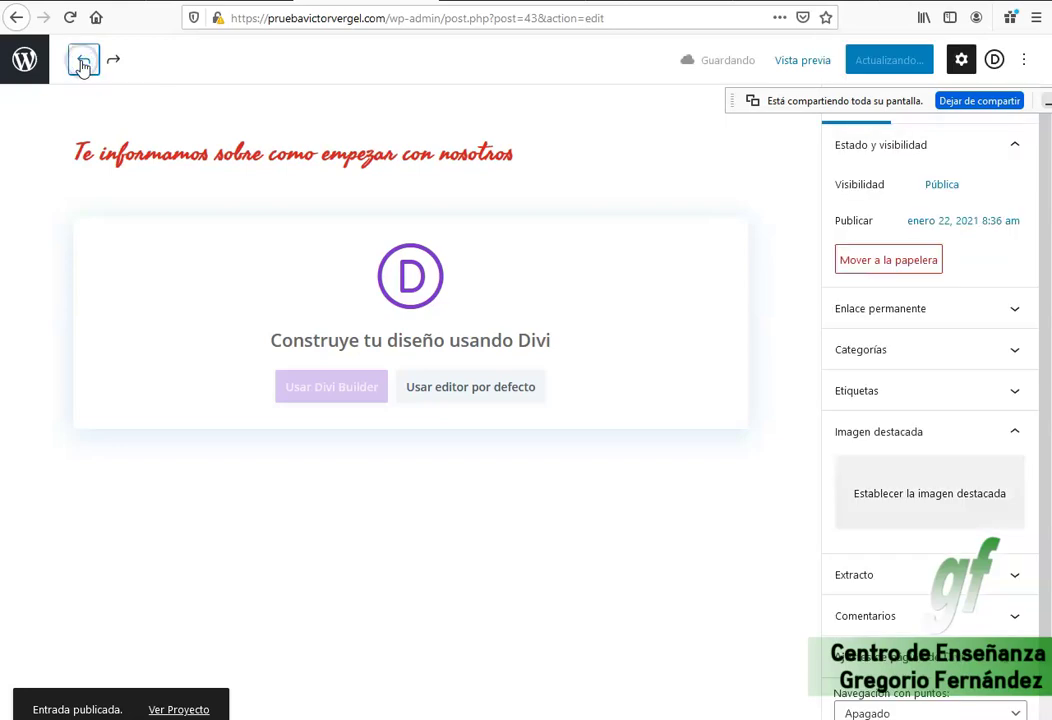
{"action": "left_click", "coordinate": [26, 62]}
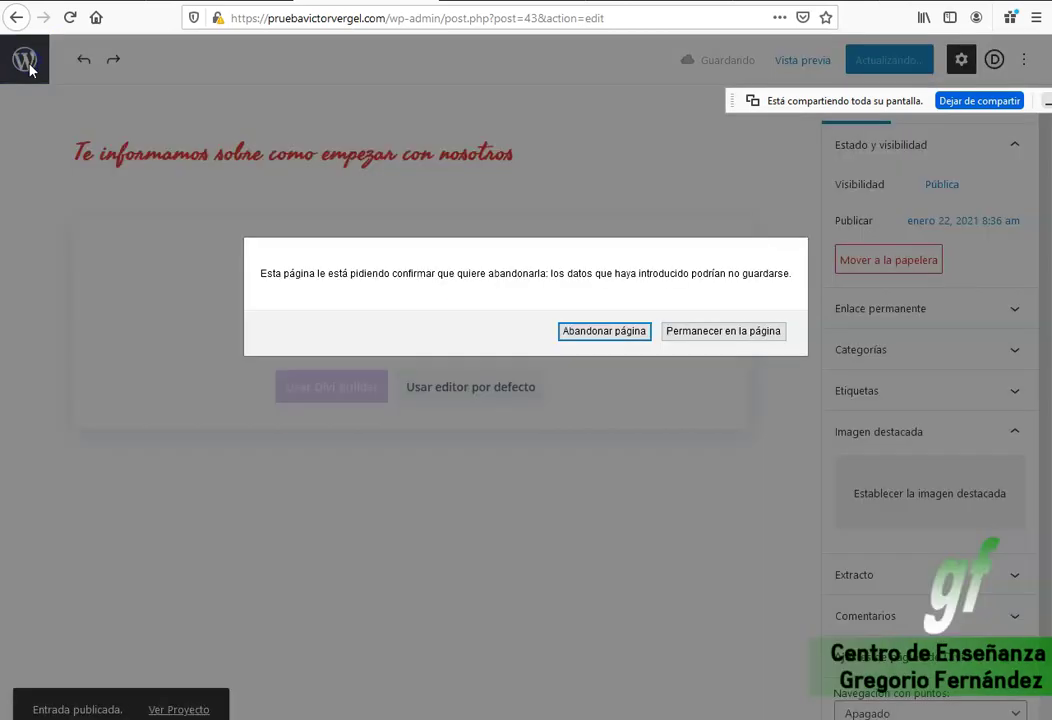
{"action": "left_click", "coordinate": [695, 338]}
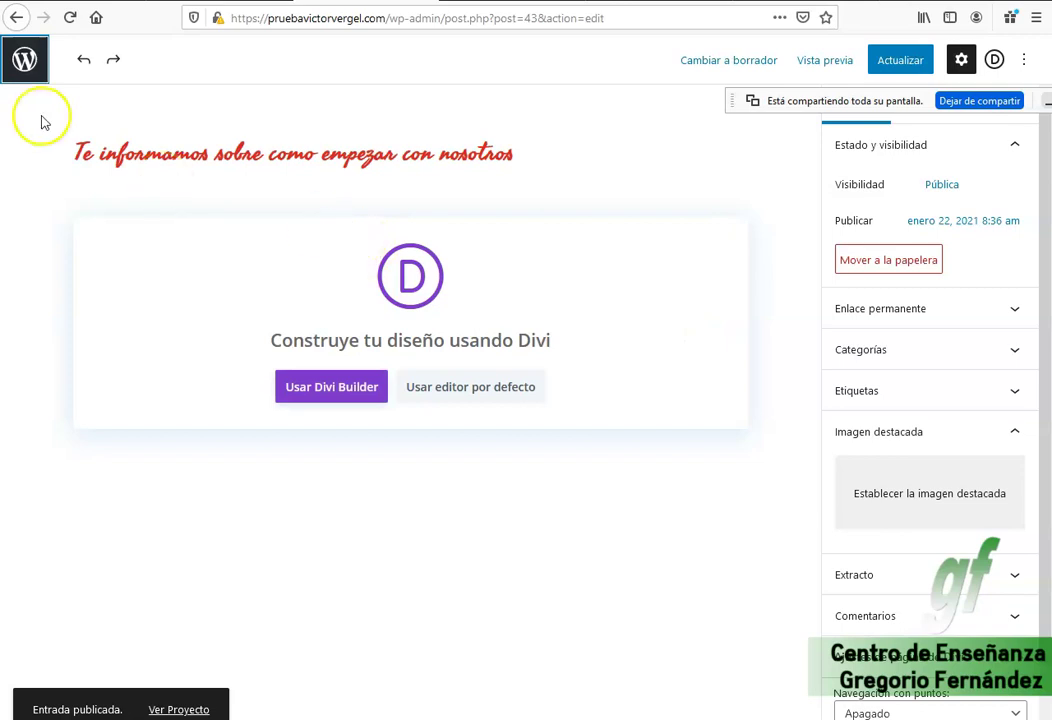
{"action": "left_click", "coordinate": [25, 58]}
Leave the project editor and copy the training-step captions, from COMIENZA onward, on sanatrain.es.
{"action": "left_click", "coordinate": [585, 331]}
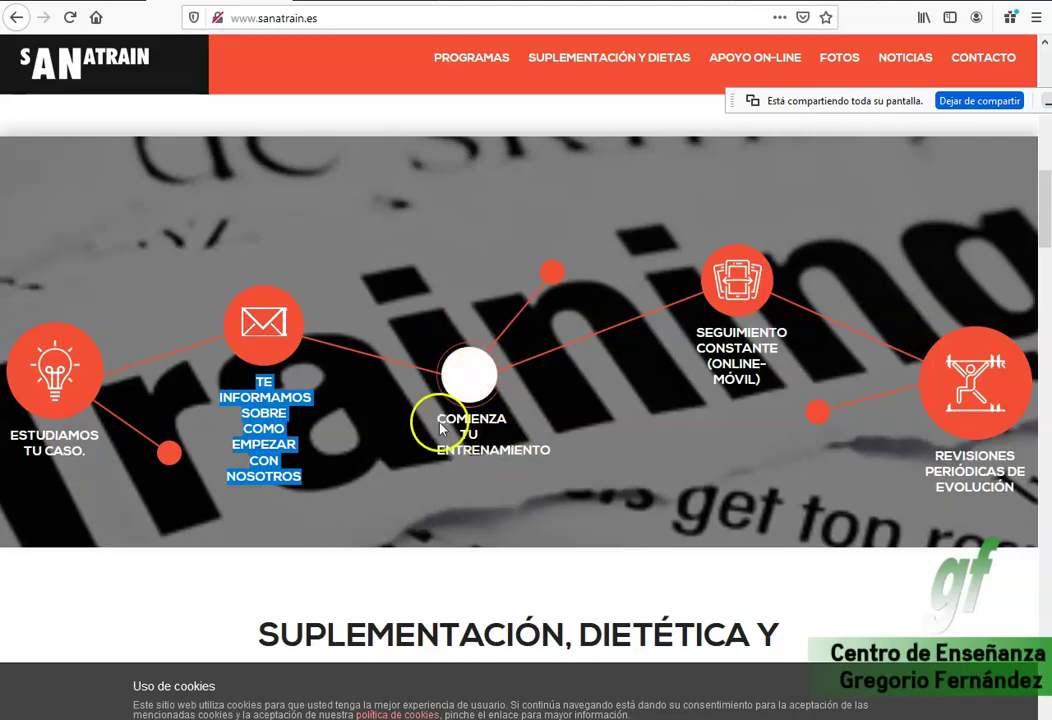
{"action": "left_click", "coordinate": [556, 428], "text": "shift"}
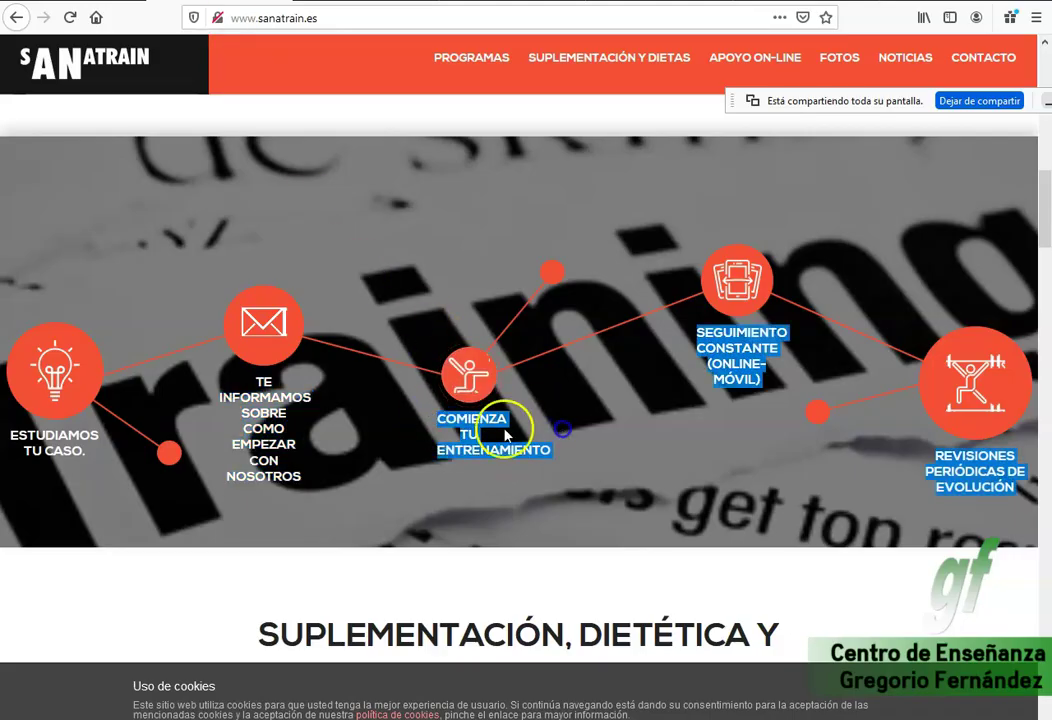
{"action": "left_click", "coordinate": [555, 451], "text": "shift"}
{"action": "left_click", "coordinate": [460, 450], "text": "shift"}
{"action": "left_click", "coordinate": [441, 427], "text": "shift"}
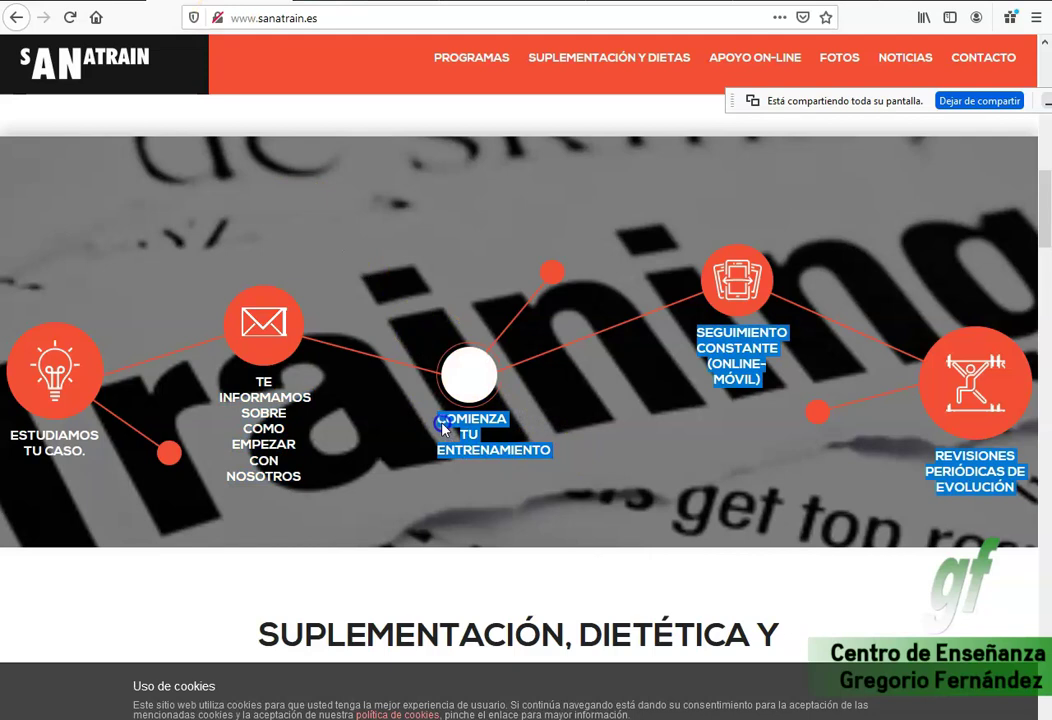
{"action": "right_click", "coordinate": [452, 423]}
{"action": "left_click", "coordinate": [477, 435]}
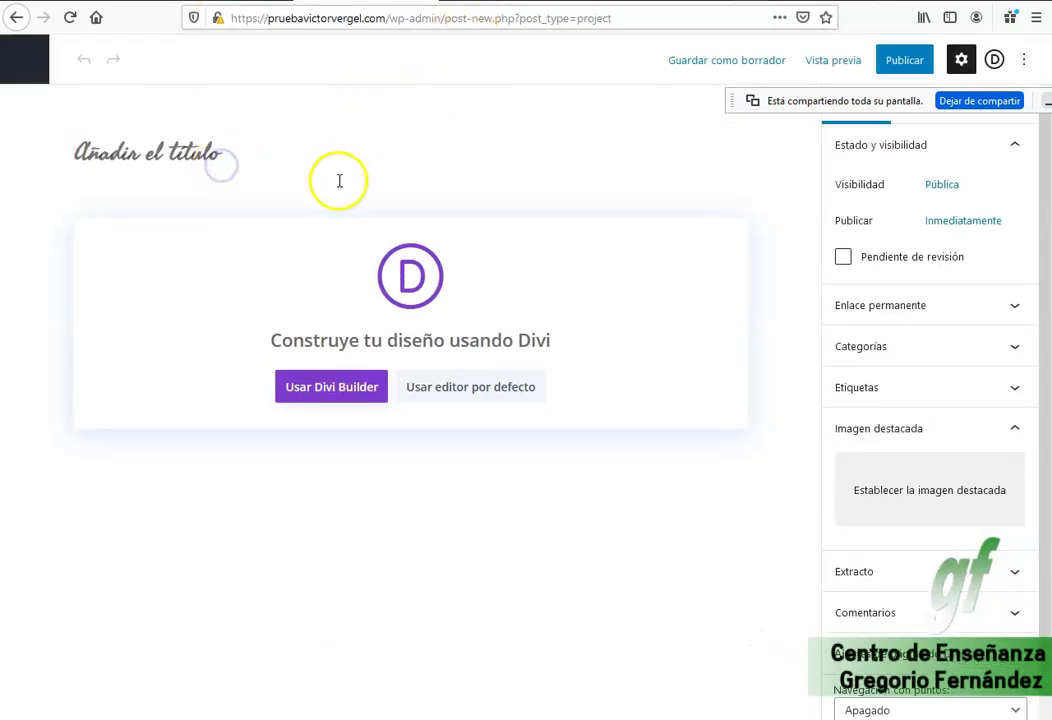
Paste the copied captions as the project title and pick the trainer bench-press photo as featured image.
{"action": "type", "text": "Comienza tu entrenamiento Seguimiento constante (online-móvil) Revisiones periódicas de evolución"}
{"action": "left_click", "coordinate": [915, 490]}
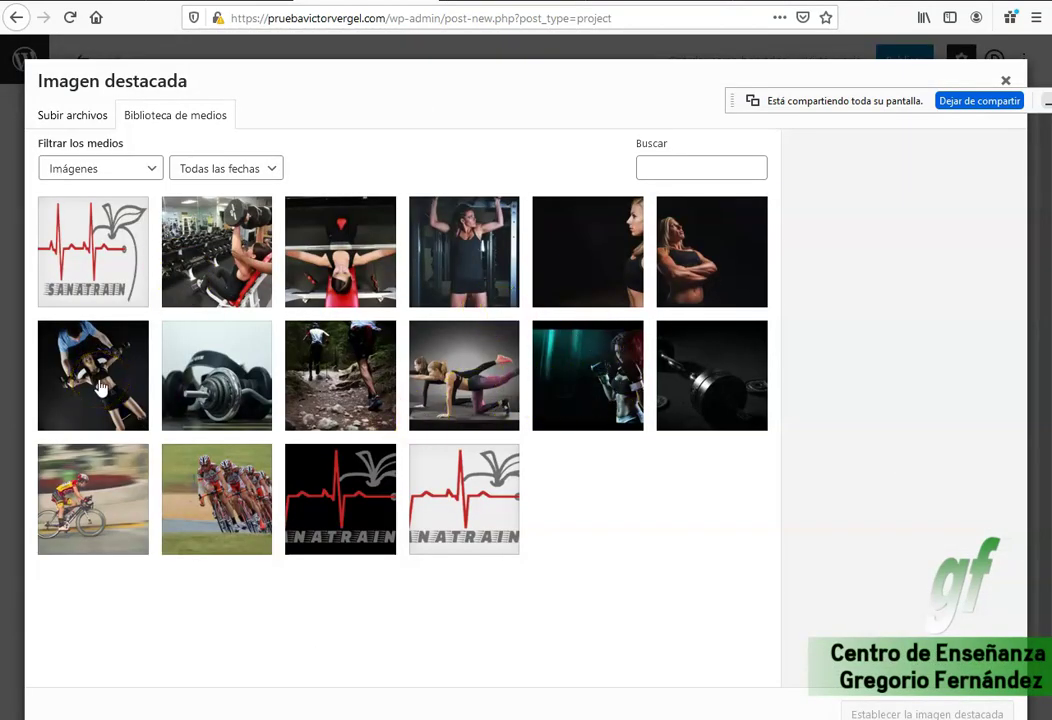
{"action": "left_click", "coordinate": [105, 390]}
Paste the copied captions into the photo's title, alternative text and caption fields.
{"action": "triple_click", "coordinate": [989, 400]}
{"action": "type", "text": "Revisiones periódicas de evolución"}
{"action": "left_click", "coordinate": [884, 294]}
{"action": "type", "text": "Revisiones periódicas de evolución"}
{"action": "left_click", "coordinate": [899, 450]}
{"action": "type", "text": "Revisiones periódicas de evolución"}
{"action": "left_click", "coordinate": [905, 495]}
{"action": "left_click", "coordinate": [950, 433]}
{"action": "key", "text": "ctrl+z"}
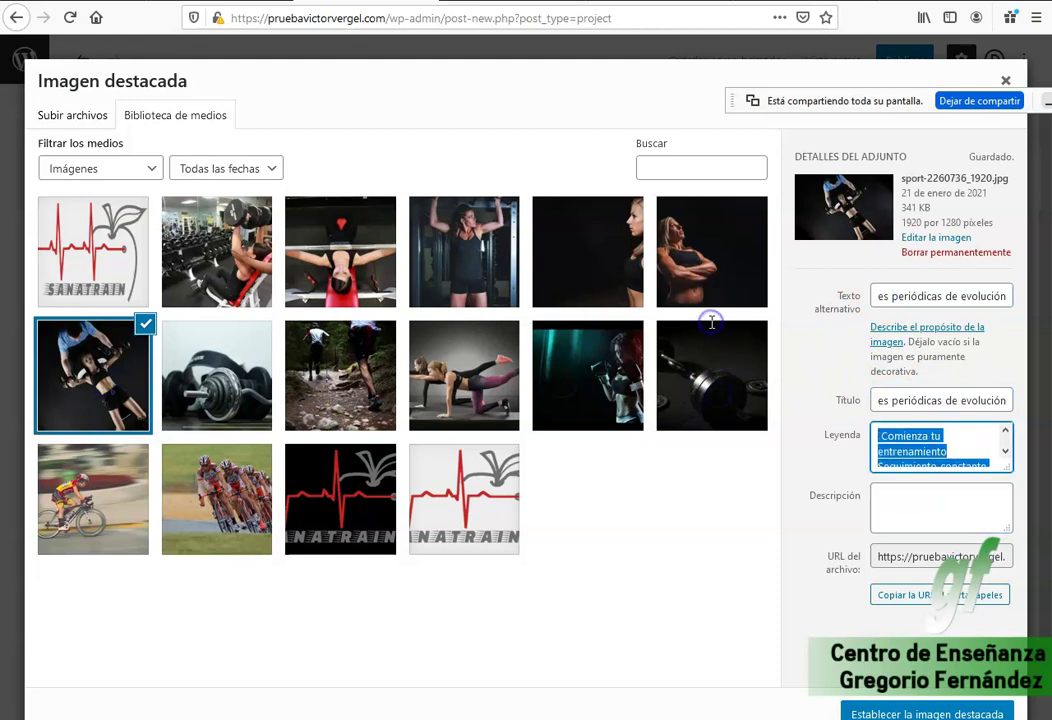
Put 'Comienza tu entrenamiento' in the photo's description, title and alternative text.
{"action": "type", "text": "Com"}
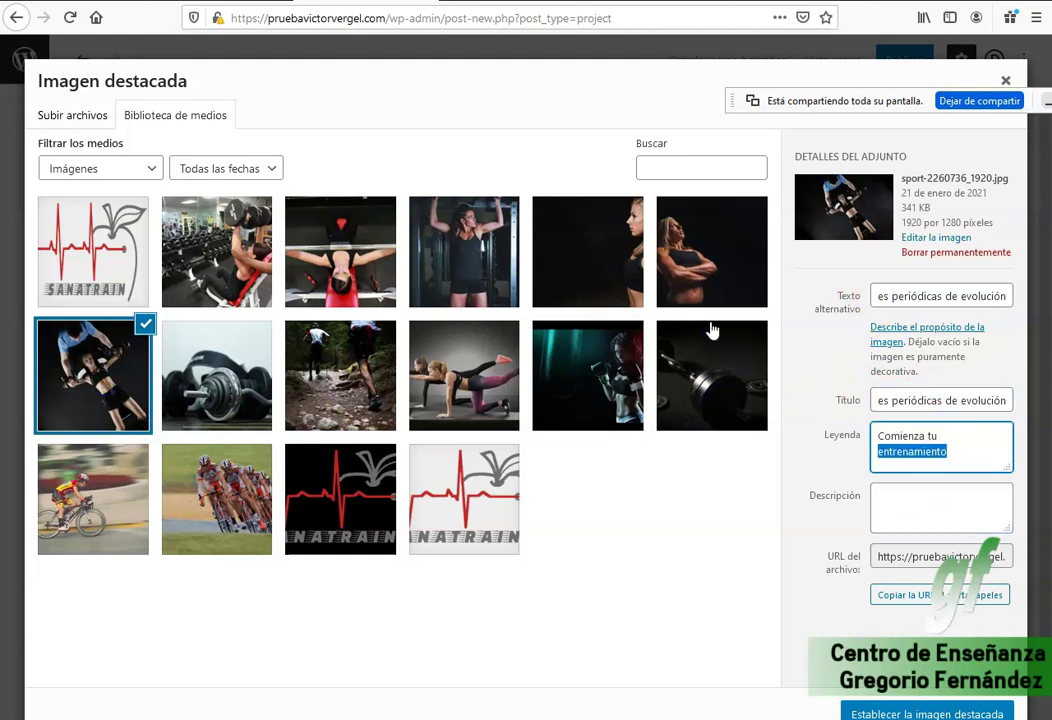
{"action": "left_click", "coordinate": [909, 509]}
{"action": "type", "text": "Comienza tu entrenamiento"}
{"action": "triple_click", "coordinate": [901, 399]}
{"action": "type", "text": "Comienza tu entrenamiento"}
{"action": "triple_click", "coordinate": [923, 292]}
{"action": "type", "text": "Comienza tu entrenamiento"}
Set the photo as the featured image and publish the project.
{"action": "left_click", "coordinate": [935, 713]}
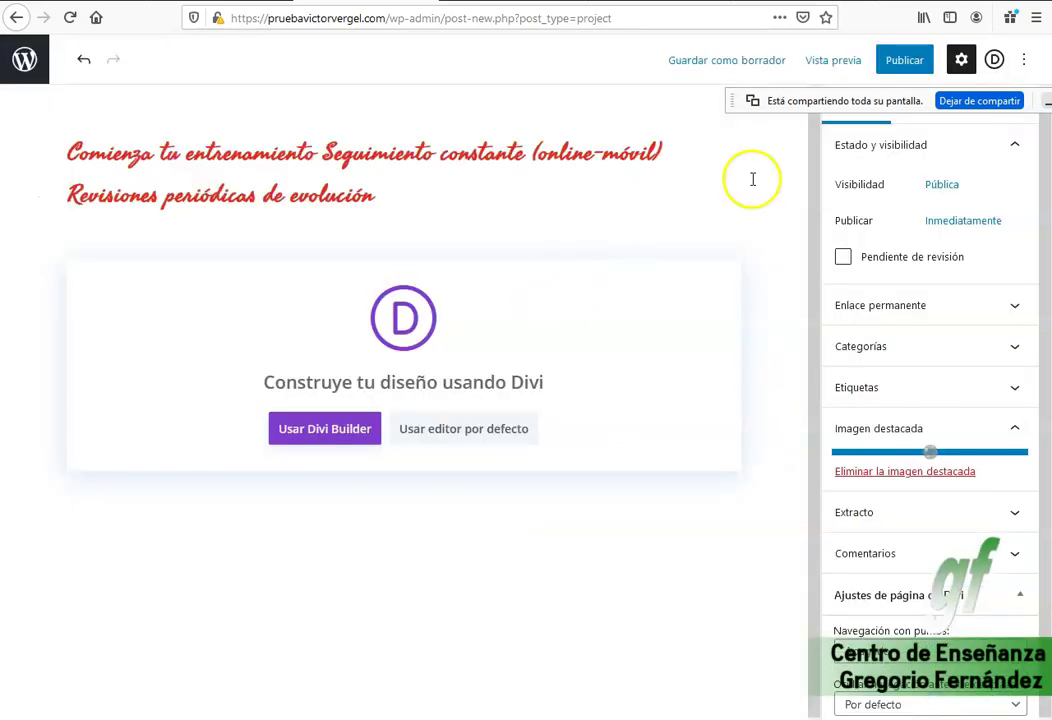
{"action": "left_click", "coordinate": [893, 59]}
{"action": "left_click", "coordinate": [846, 62]}
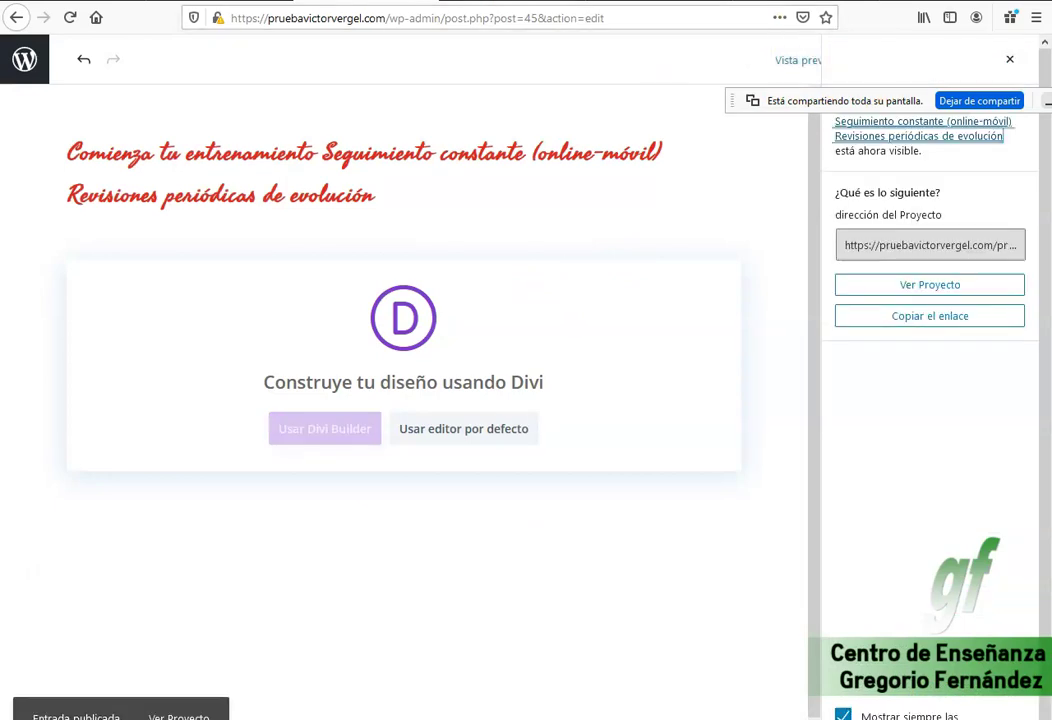
Load the site's front page by removing the wp-admin path from the address.
{"action": "left_click_drag", "start_coordinate": [386, 18], "coordinate": [918, 17]}
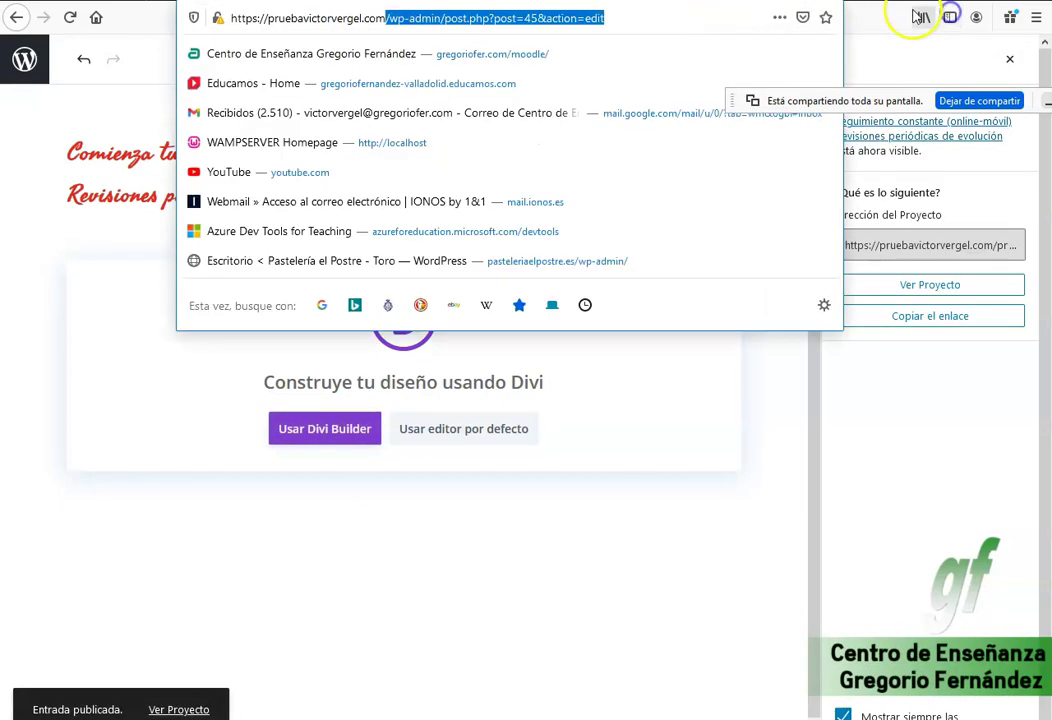
{"action": "key", "text": "BackSpace"}
{"action": "key", "text": "Return"}
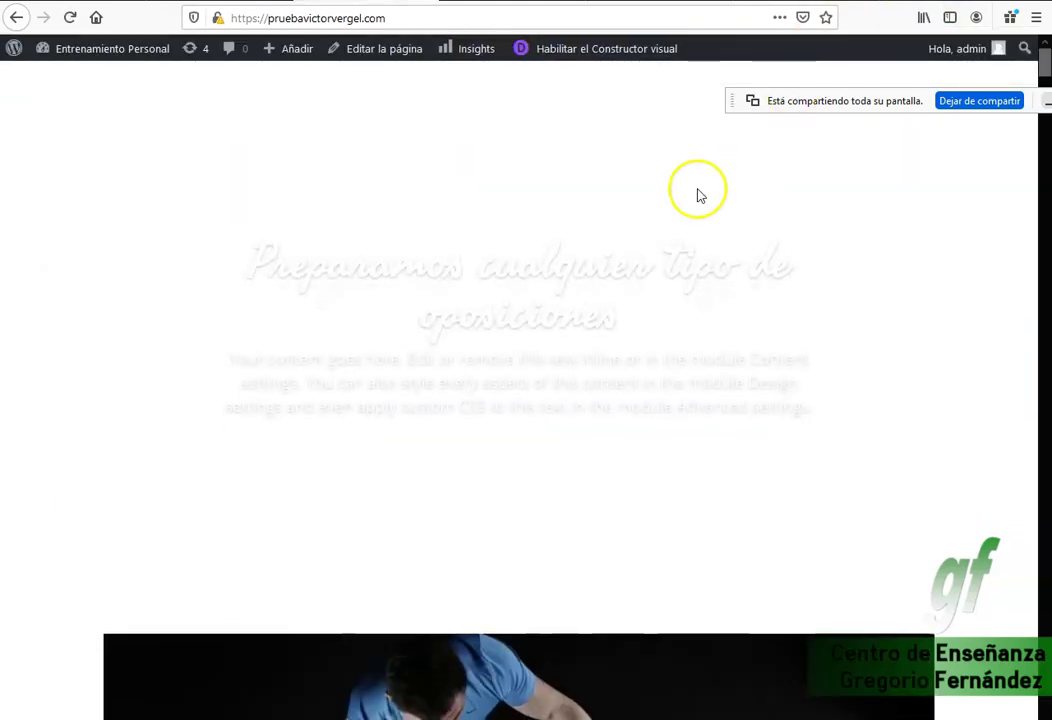
Scroll through the front page to review its content.
{"action": "scroll", "coordinate": [566, 366], "scroll_direction": "down", "scroll_amount": 5}
{"action": "scroll", "coordinate": [566, 371], "scroll_direction": "down", "scroll_amount": 6}
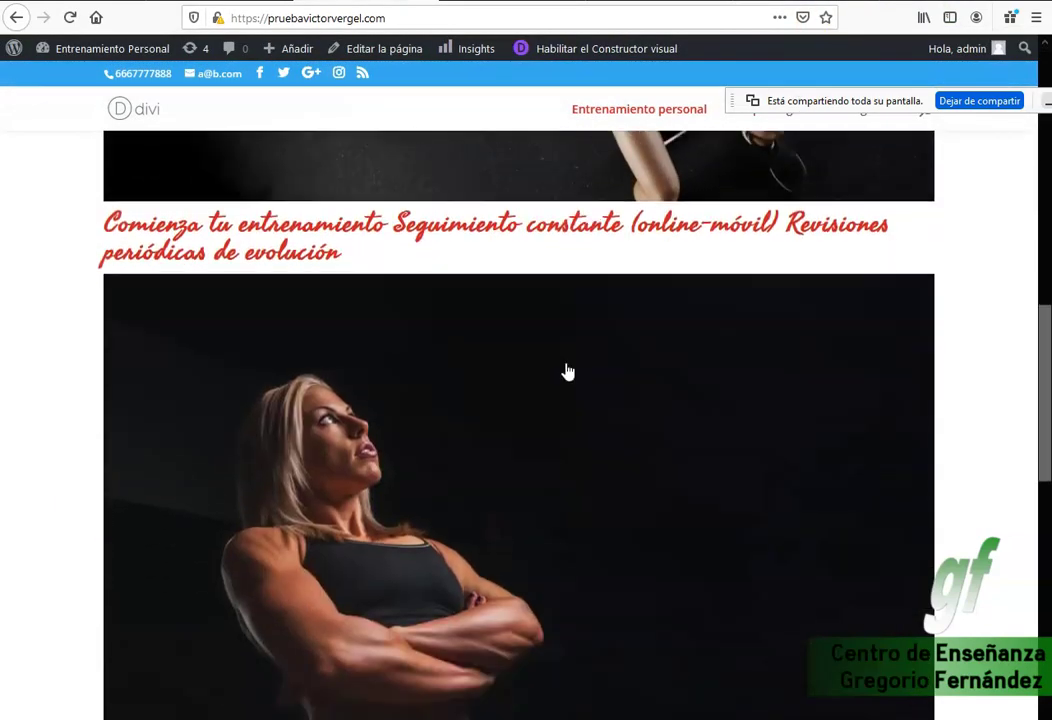
{"action": "scroll", "coordinate": [566, 373], "scroll_direction": "down", "scroll_amount": 5}
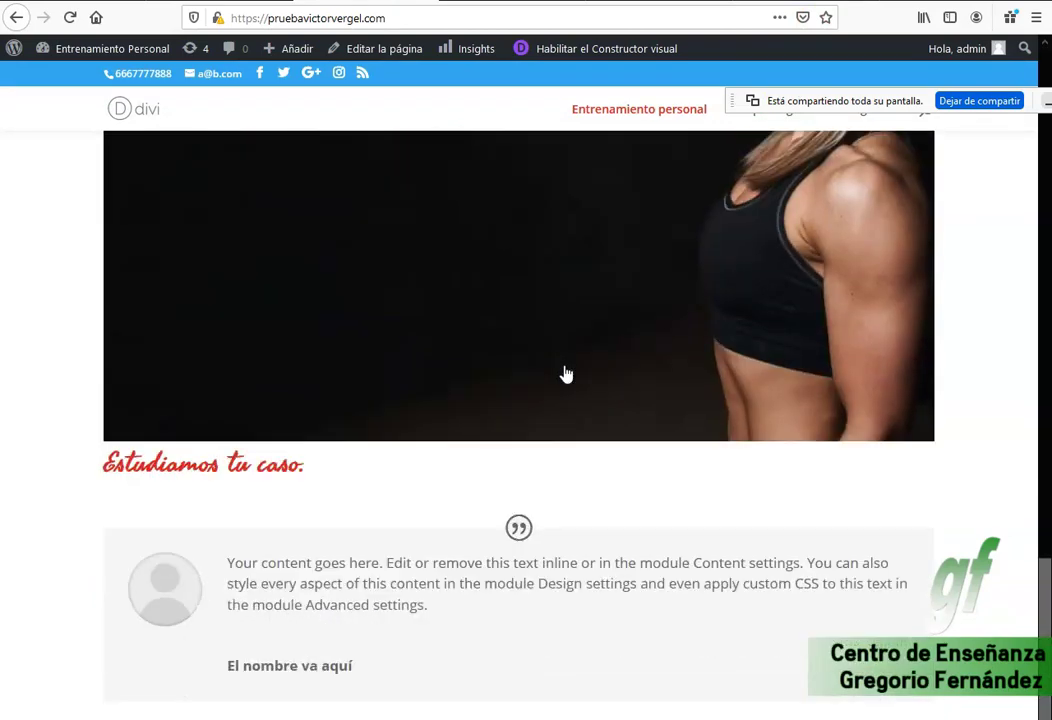
{"action": "scroll", "coordinate": [566, 373], "scroll_direction": "up", "scroll_amount": 5}
{"action": "scroll", "coordinate": [566, 371], "scroll_direction": "up", "scroll_amount": 2}
{"action": "left_click_drag", "start_coordinate": [312, 470], "coordinate": [681, 380]}
{"action": "scroll", "coordinate": [747, 446], "scroll_direction": "up", "scroll_amount": 8}
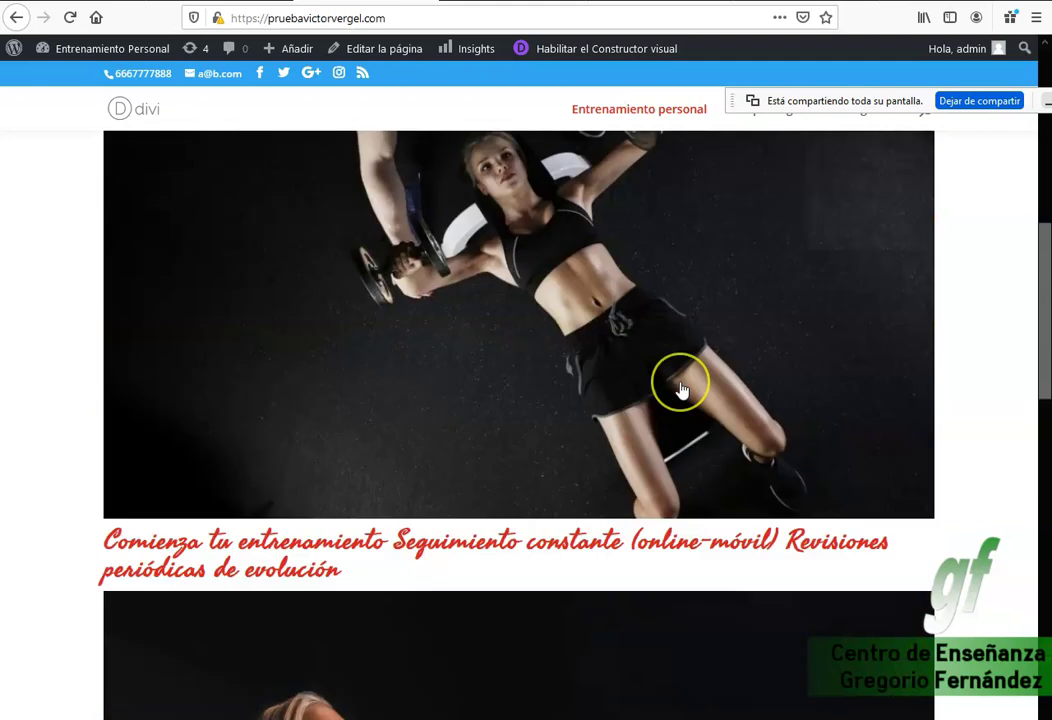
{"action": "scroll", "coordinate": [681, 390], "scroll_direction": "down", "scroll_amount": 2}
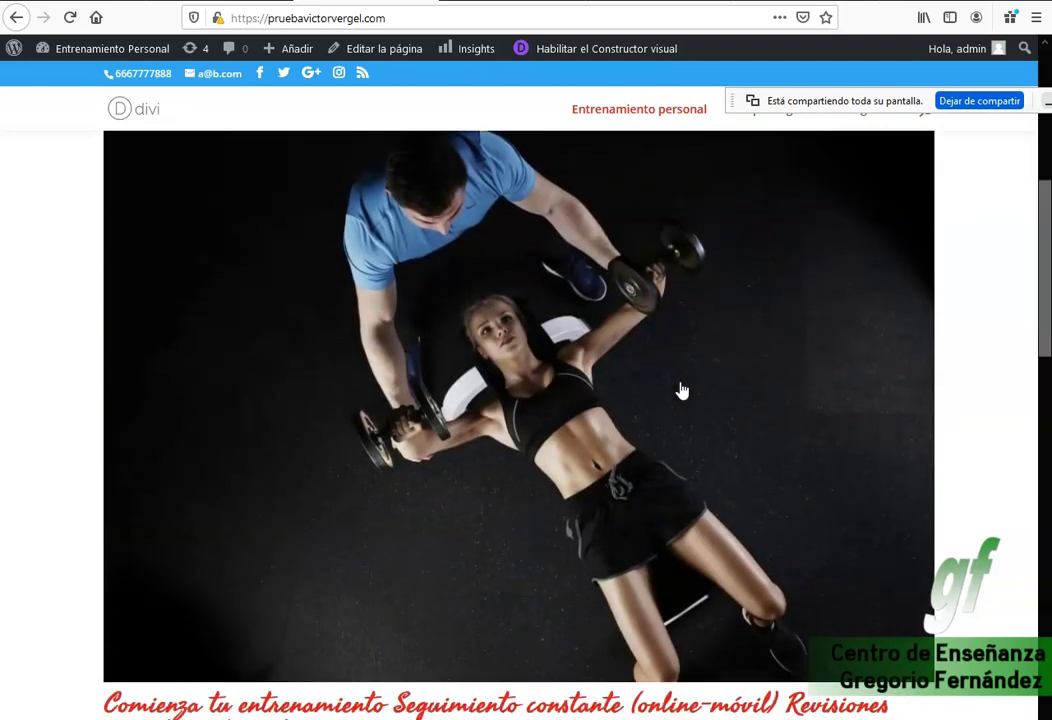
{"action": "scroll", "coordinate": [681, 390], "scroll_direction": "down", "scroll_amount": 3}
{"action": "scroll", "coordinate": [681, 390], "scroll_direction": "down", "scroll_amount": 2}
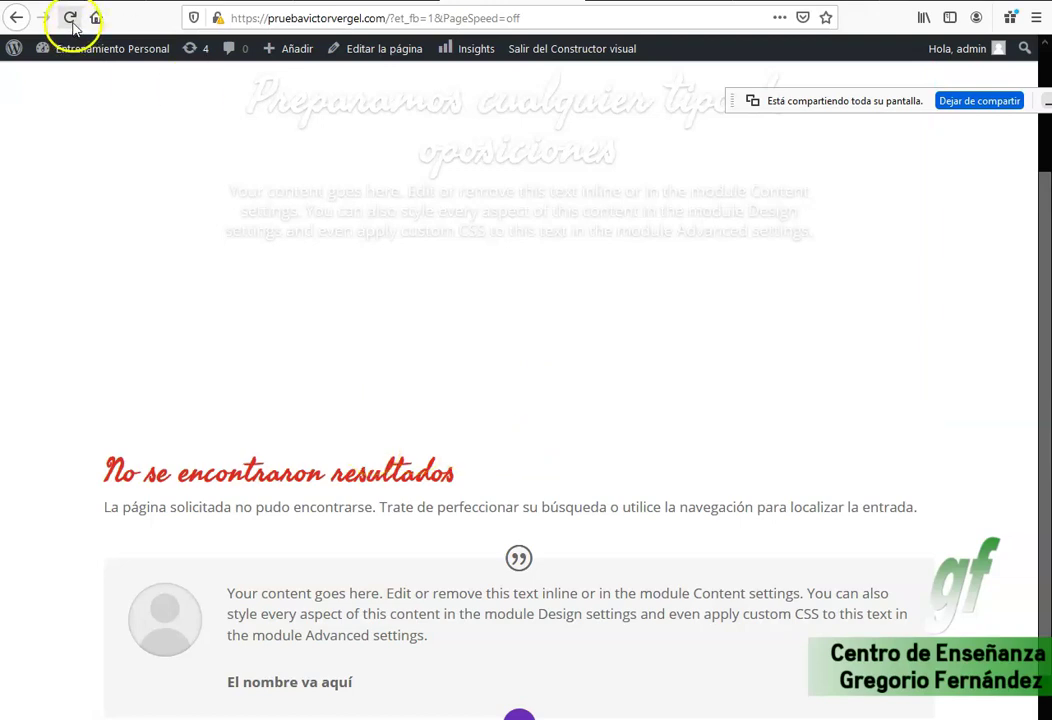
{"action": "left_click", "coordinate": [70, 18]}
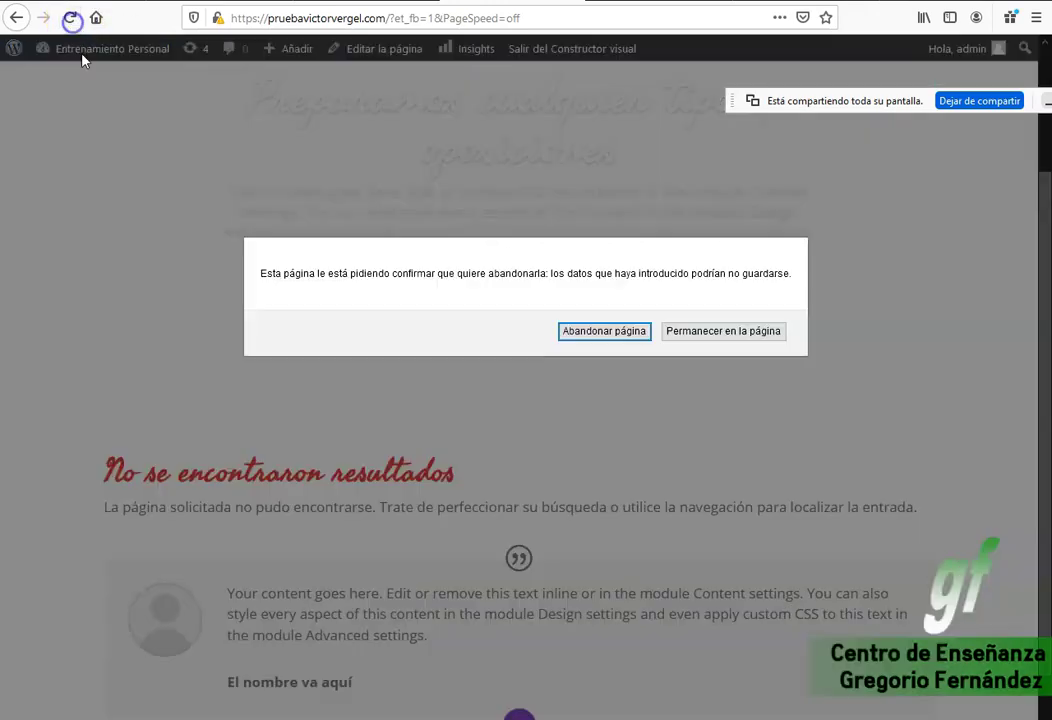
{"action": "left_click", "coordinate": [697, 340]}
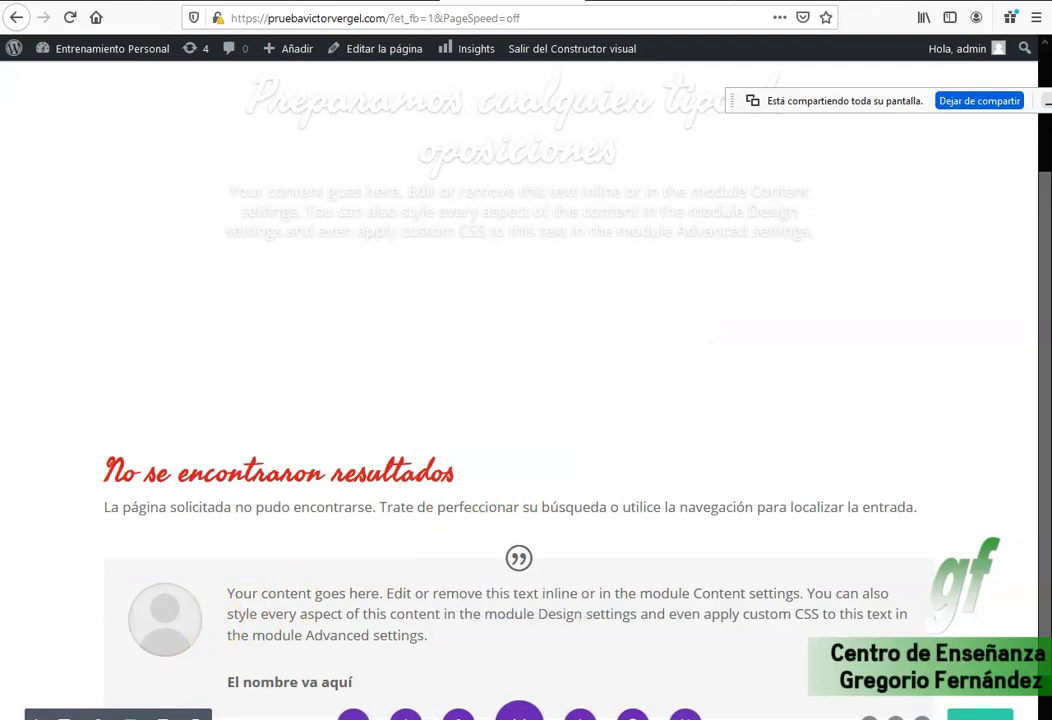
{"action": "scroll", "coordinate": [325, 493], "scroll_direction": "down", "scroll_amount": 8}
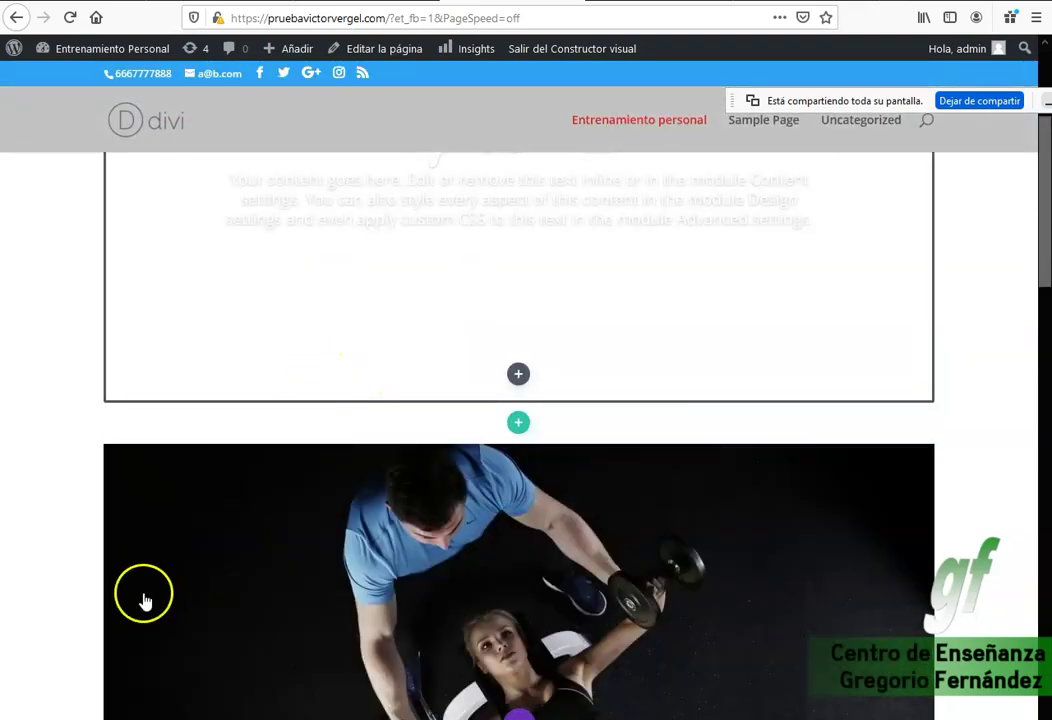
{"action": "scroll", "coordinate": [582, 220], "scroll_direction": "down", "scroll_amount": 5}
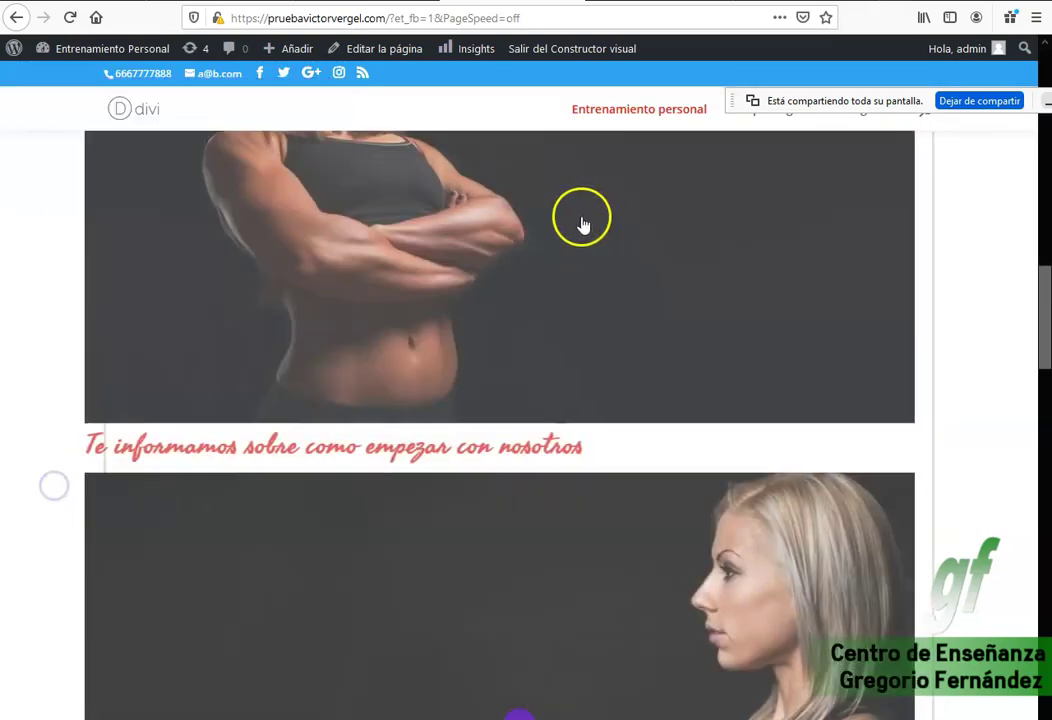
{"action": "scroll", "coordinate": [683, 275], "scroll_direction": "up", "scroll_amount": 10}
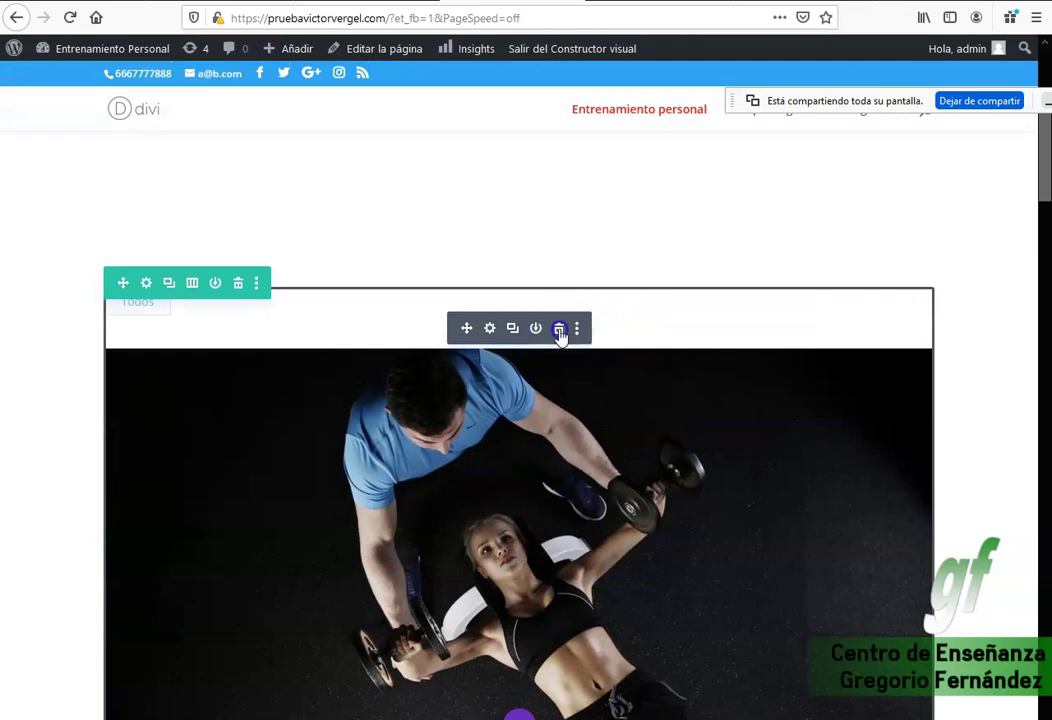
Delete the extra top portfolio module and its emptied section, then move down to the testimonial.
{"action": "left_click", "coordinate": [558, 329]}
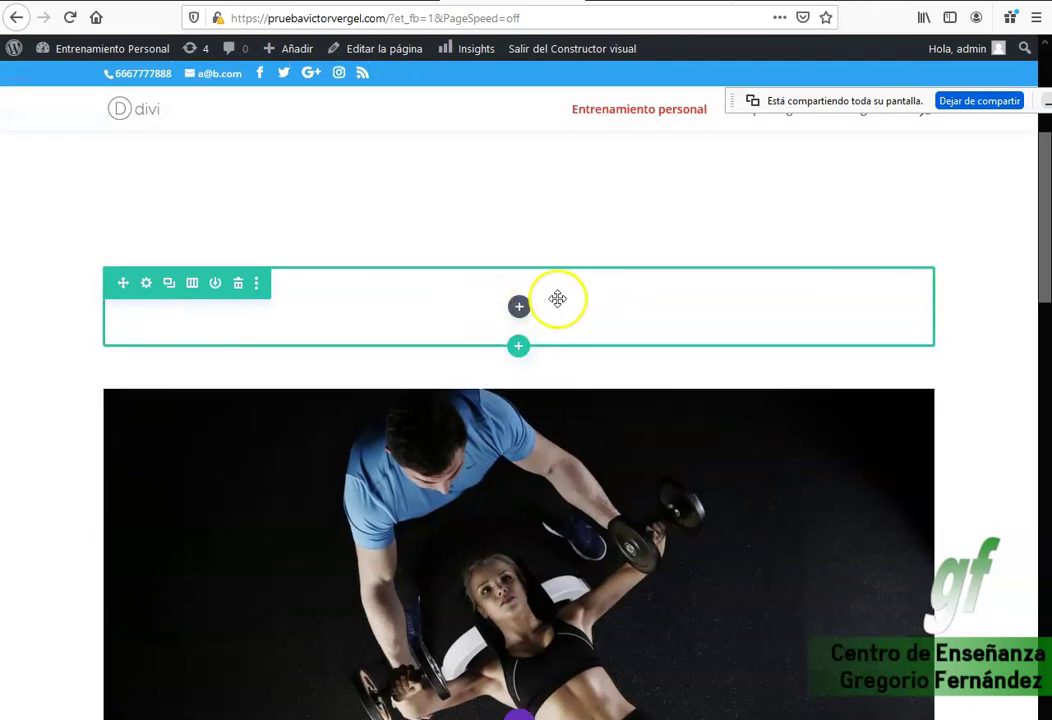
{"action": "left_click", "coordinate": [238, 285]}
{"action": "scroll", "coordinate": [972, 335], "scroll_direction": "down", "scroll_amount": 10}
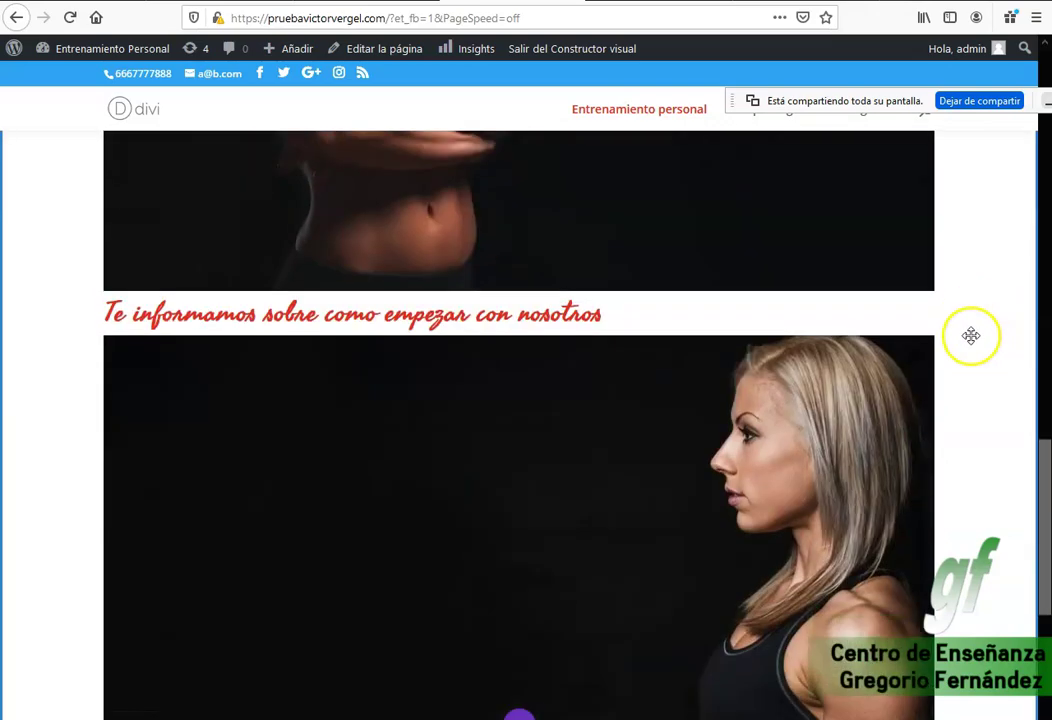
{"action": "scroll", "coordinate": [971, 335], "scroll_direction": "down", "scroll_amount": 5}
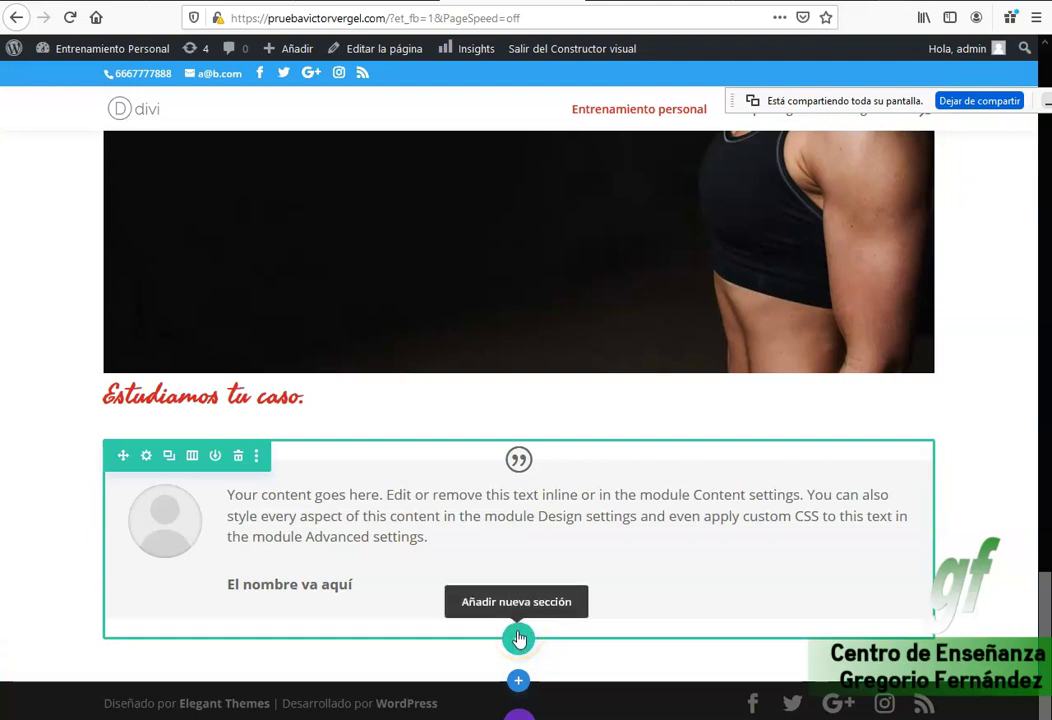
{"action": "left_click", "coordinate": [518, 683]}
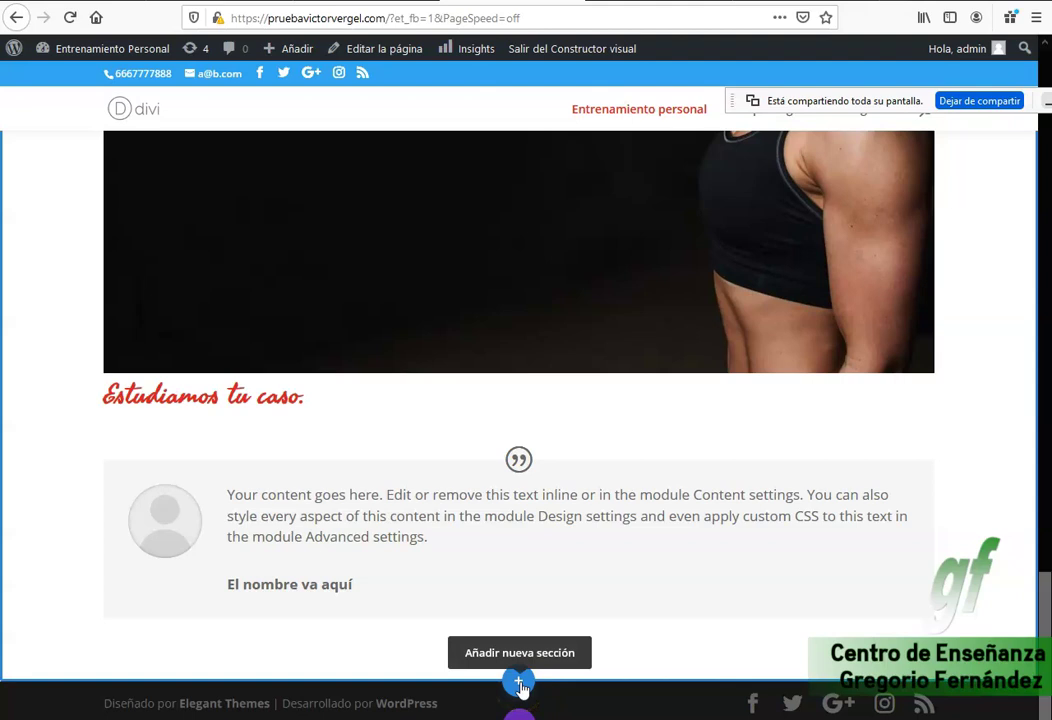
Try a regular single-column section and close its module picker without adding anything.
{"action": "left_click", "coordinate": [519, 684]}
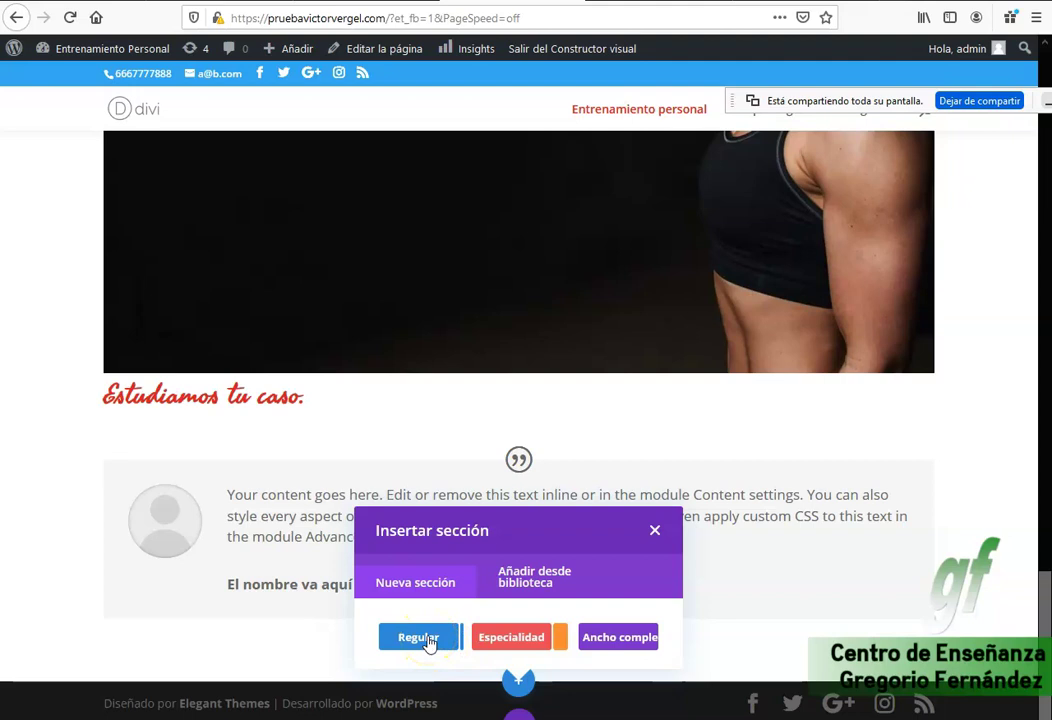
{"action": "left_click", "coordinate": [425, 432]}
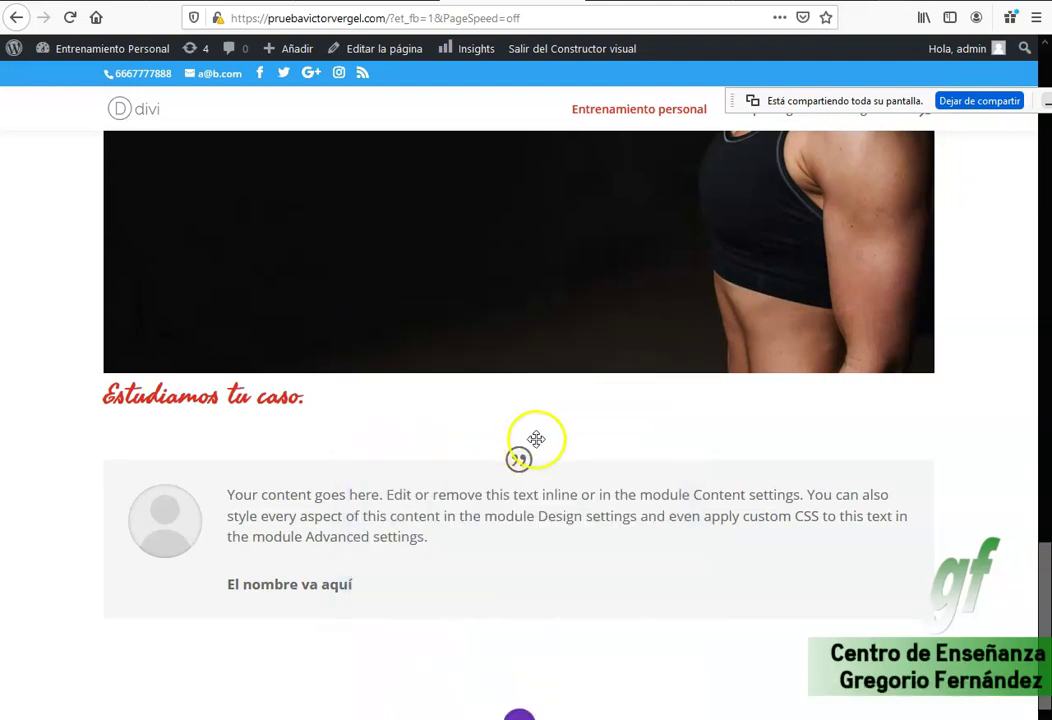
{"action": "left_click", "coordinate": [536, 438]}
{"action": "scroll", "coordinate": [533, 448], "scroll_direction": "down", "scroll_amount": 2}
{"action": "scroll", "coordinate": [535, 450], "scroll_direction": "down", "scroll_amount": 4}
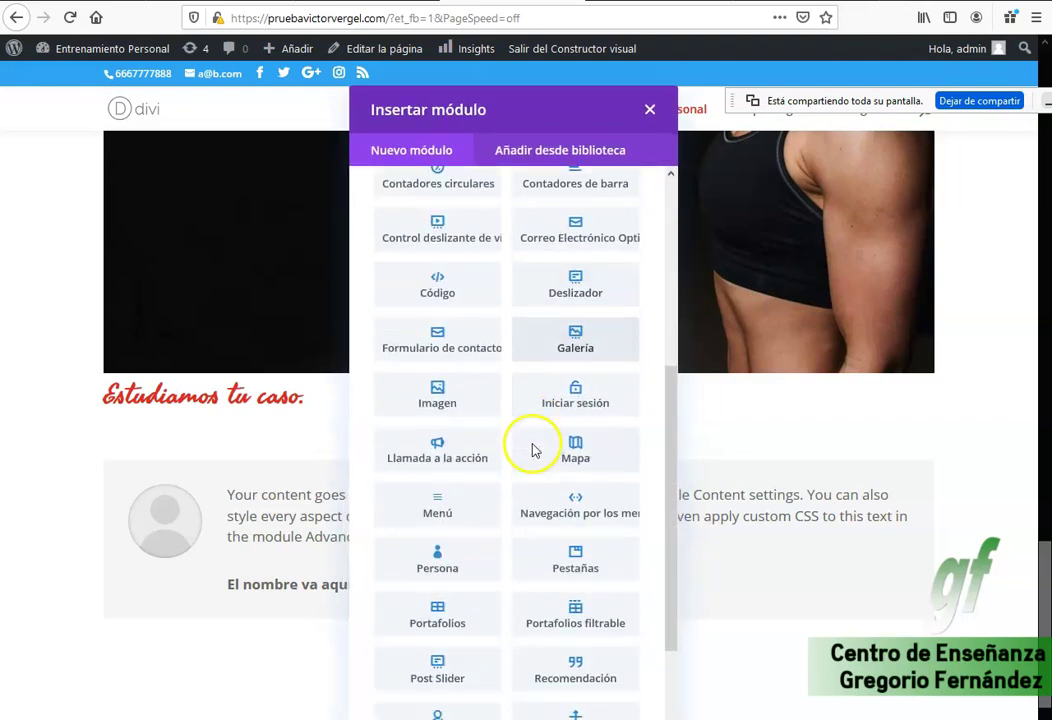
{"action": "scroll", "coordinate": [568, 547], "scroll_direction": "down", "scroll_amount": 2}
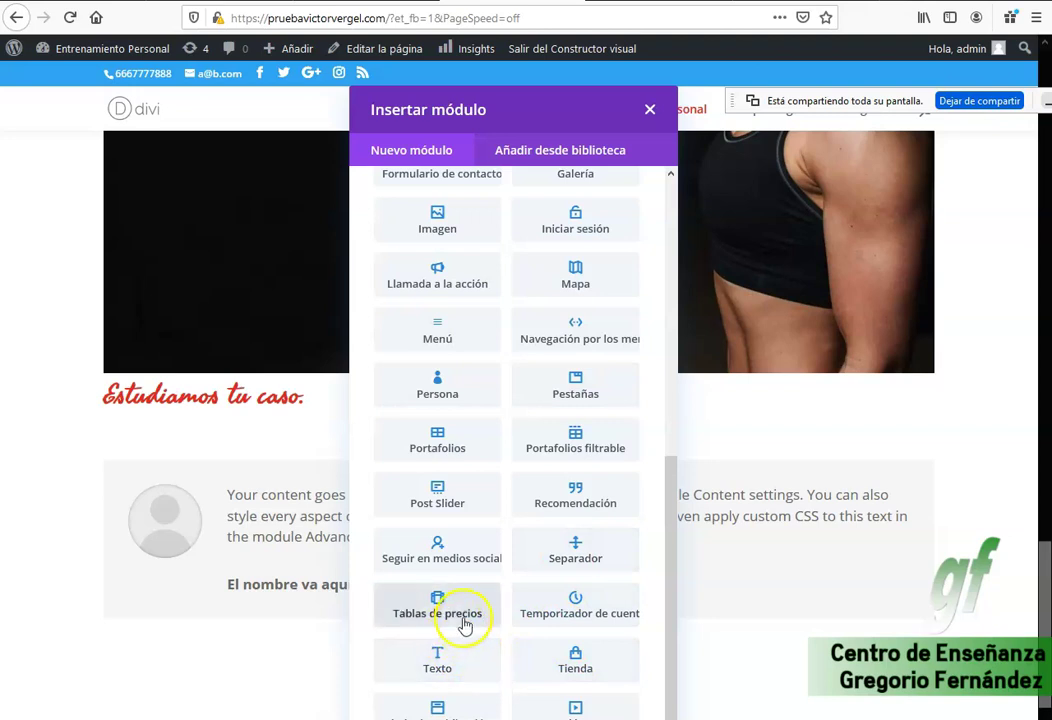
{"action": "scroll", "coordinate": [469, 603], "scroll_direction": "up", "scroll_amount": 5}
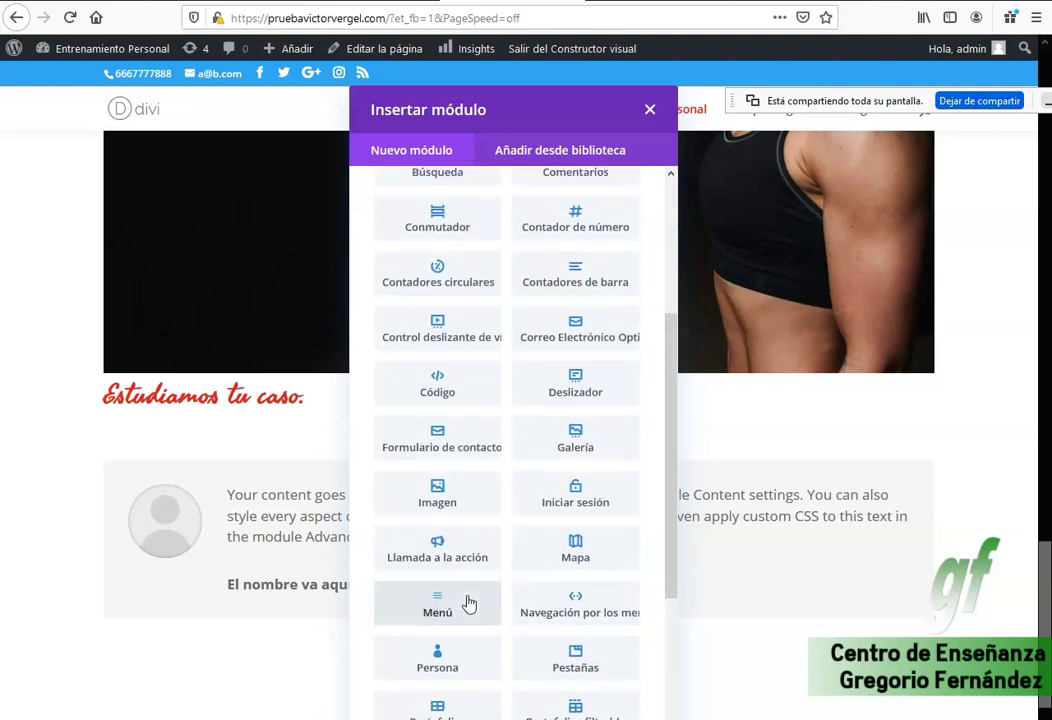
{"action": "scroll", "coordinate": [469, 603], "scroll_direction": "up", "scroll_amount": 3}
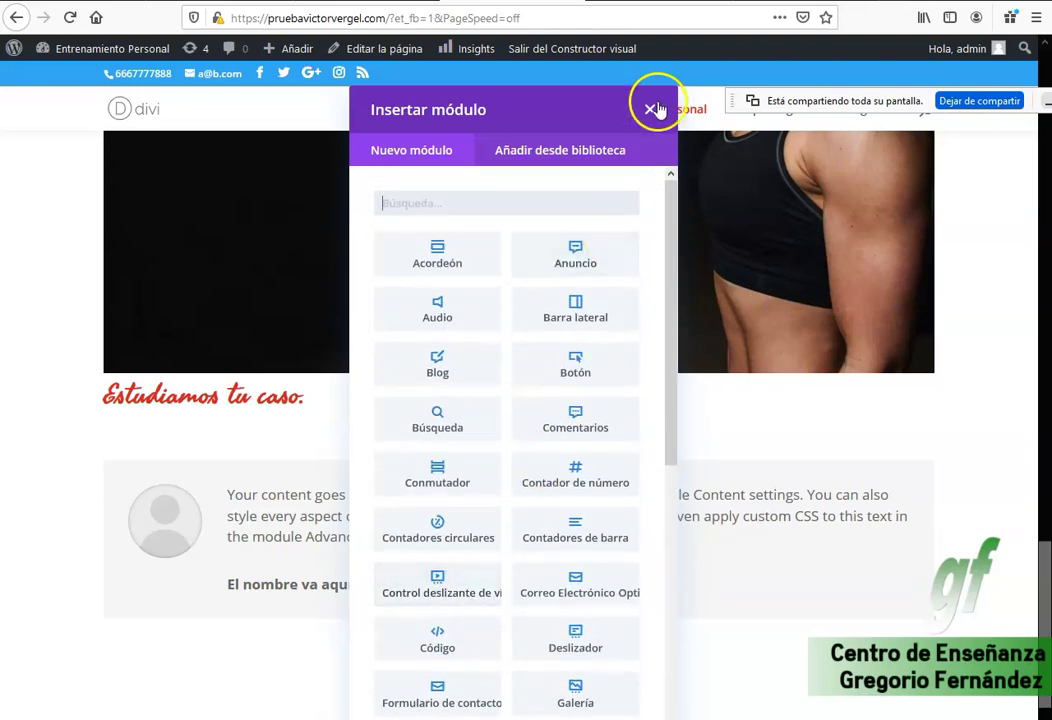
{"action": "left_click", "coordinate": [651, 108]}
Delete that empty section and insert an Ancho completo section below the testimonial.
{"action": "scroll", "coordinate": [477, 673], "scroll_direction": "down", "scroll_amount": 3}
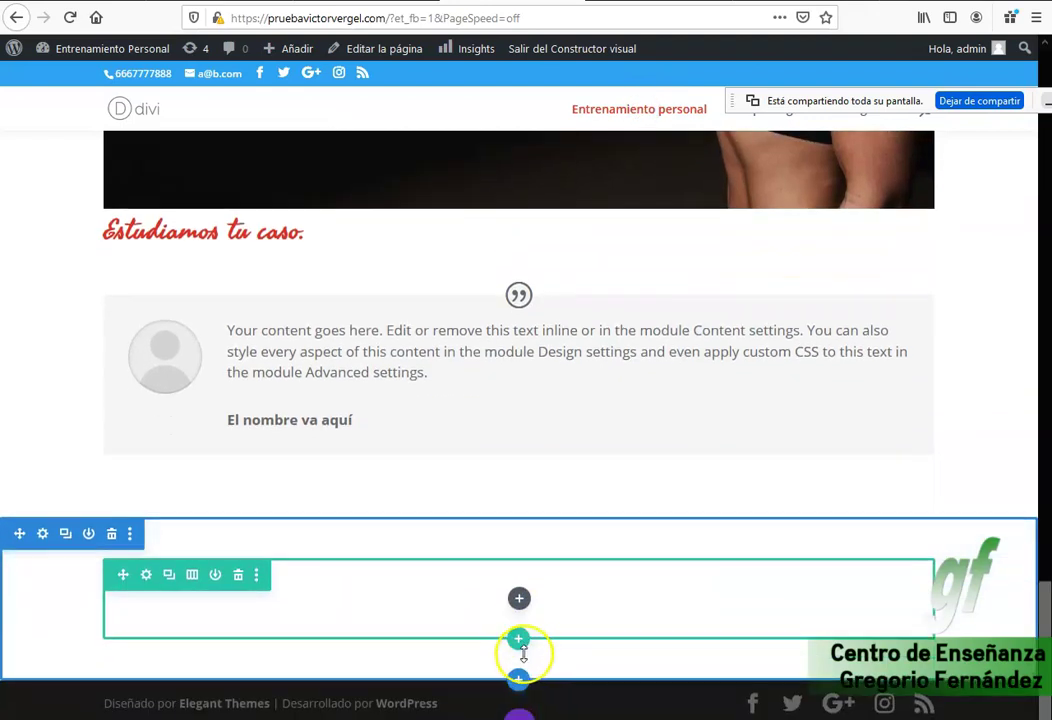
{"action": "left_click", "coordinate": [111, 533]}
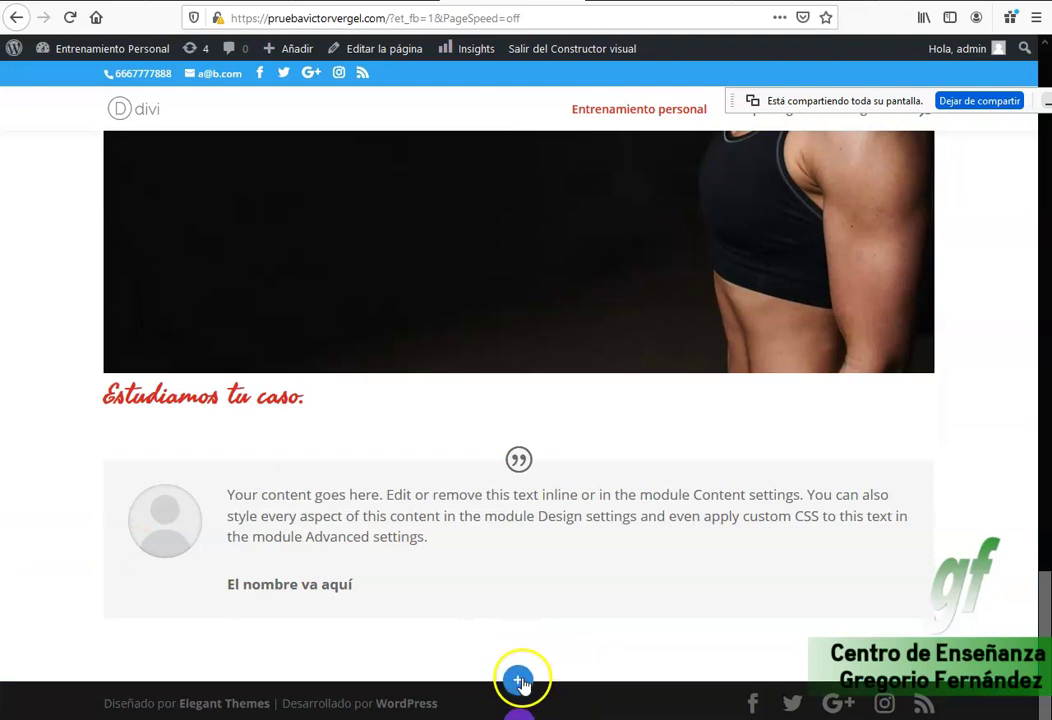
{"action": "left_click", "coordinate": [519, 681]}
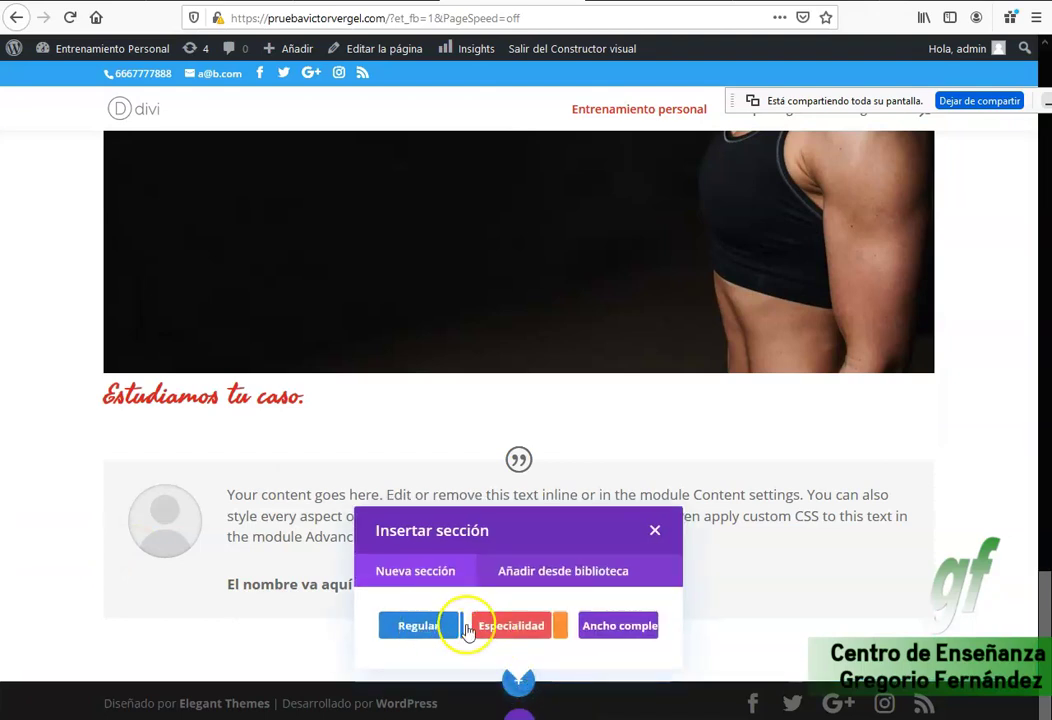
{"action": "left_click", "coordinate": [627, 626]}
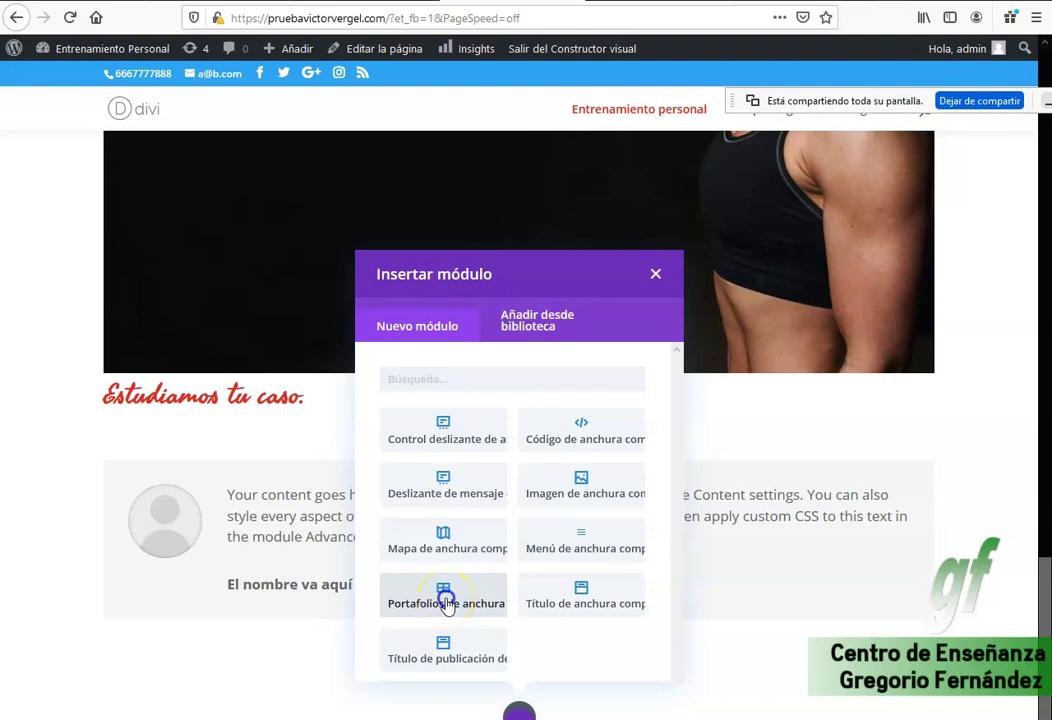
Insert a Portafolios de anchura completa module, saving its settings, and add it again via +.
{"action": "left_click", "coordinate": [447, 600]}
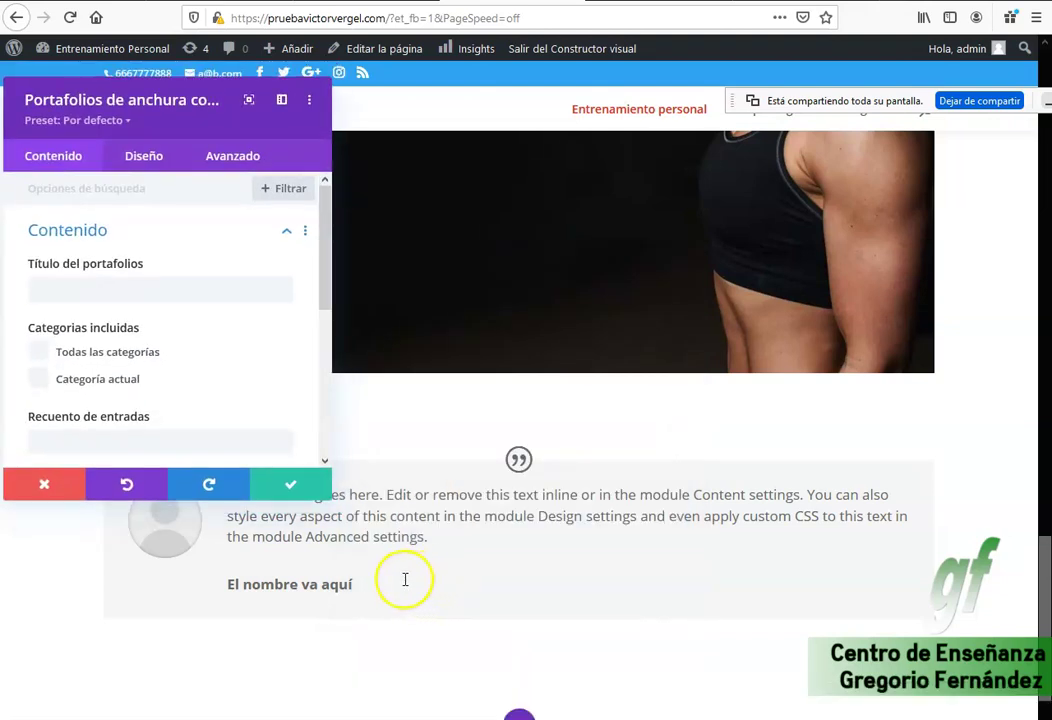
{"action": "left_click", "coordinate": [287, 489]}
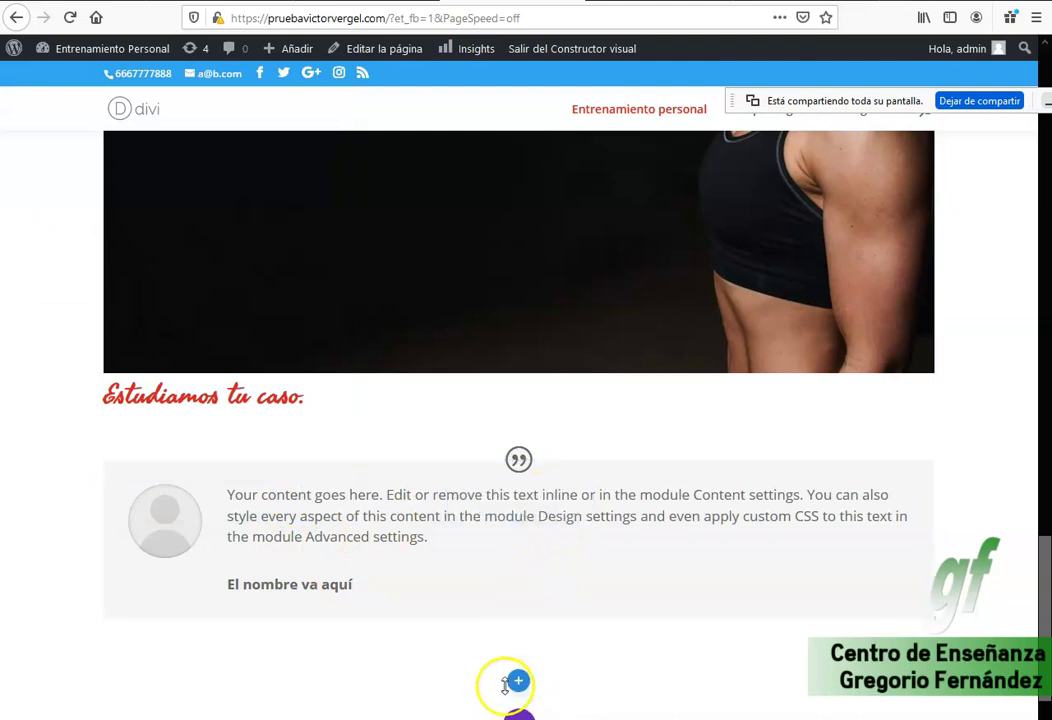
{"action": "scroll", "coordinate": [517, 660], "scroll_direction": "down", "scroll_amount": 4}
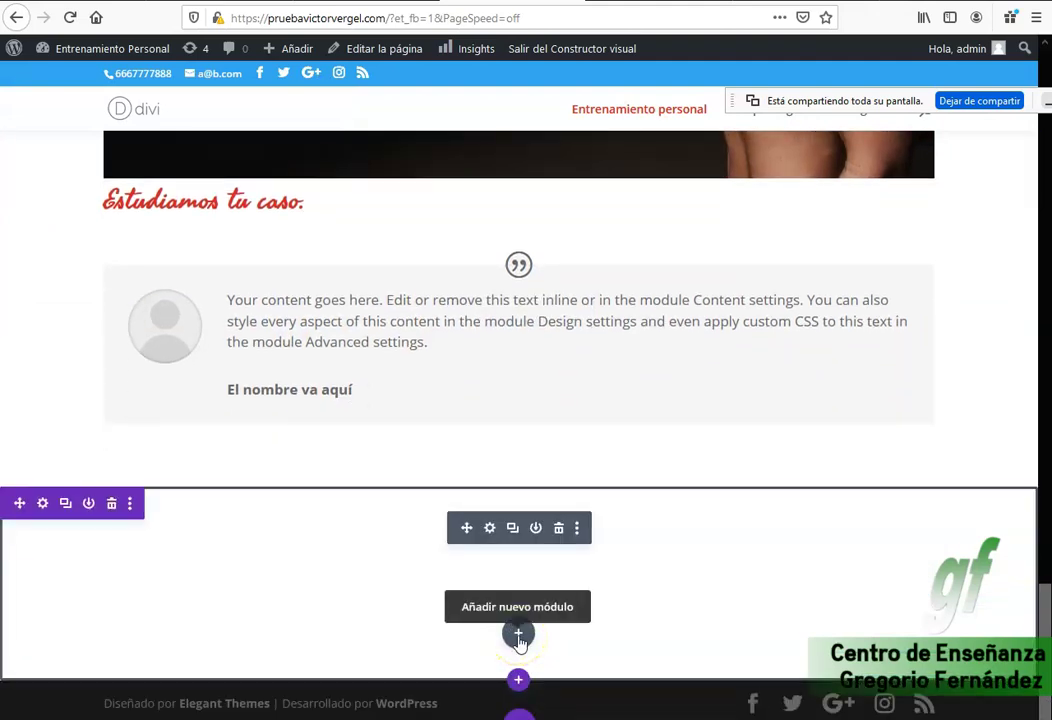
{"action": "left_click", "coordinate": [518, 636]}
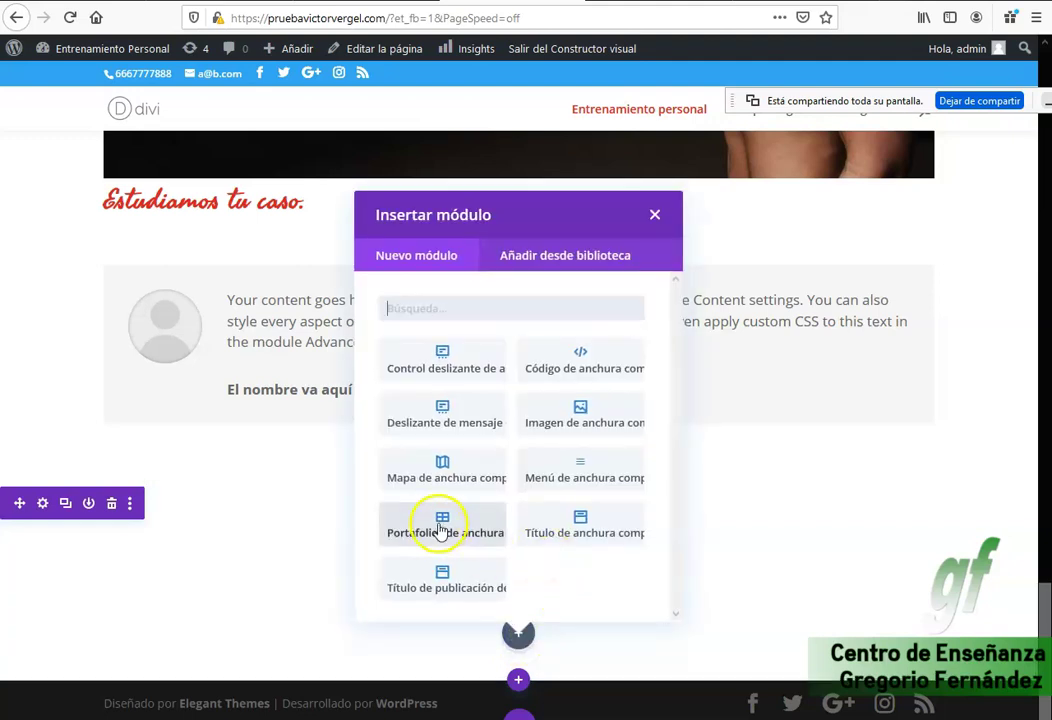
{"action": "left_click", "coordinate": [440, 528]}
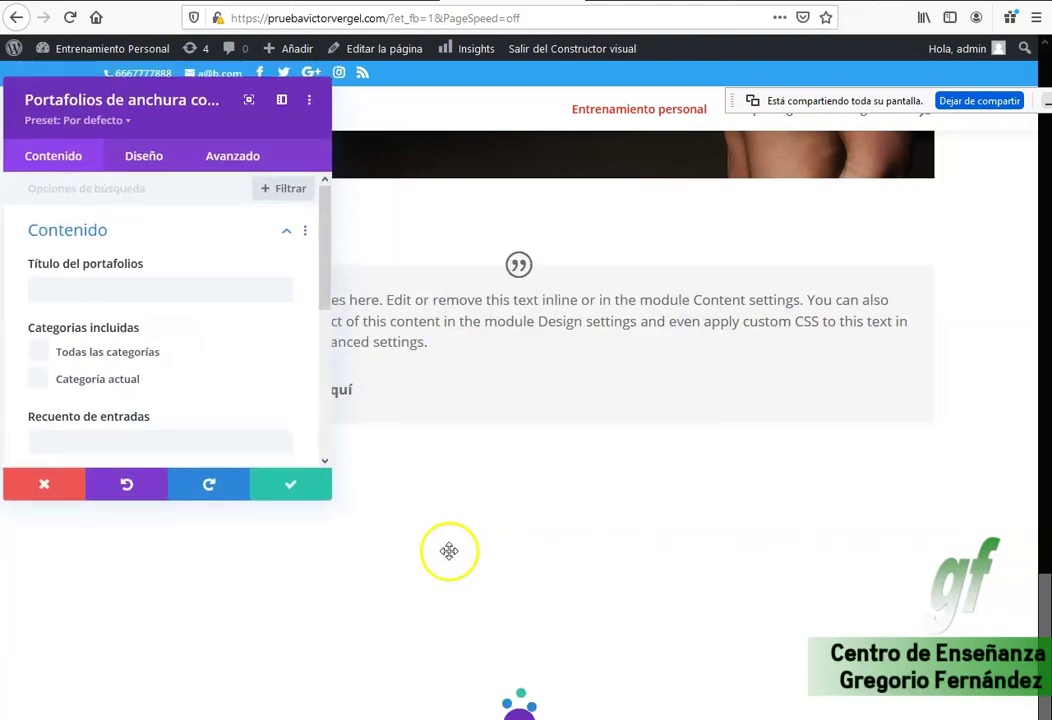
{"action": "left_click", "coordinate": [314, 490]}
Delete the leftover empty section and cancel inserting another section.
{"action": "scroll", "coordinate": [575, 540], "scroll_direction": "down", "scroll_amount": 2}
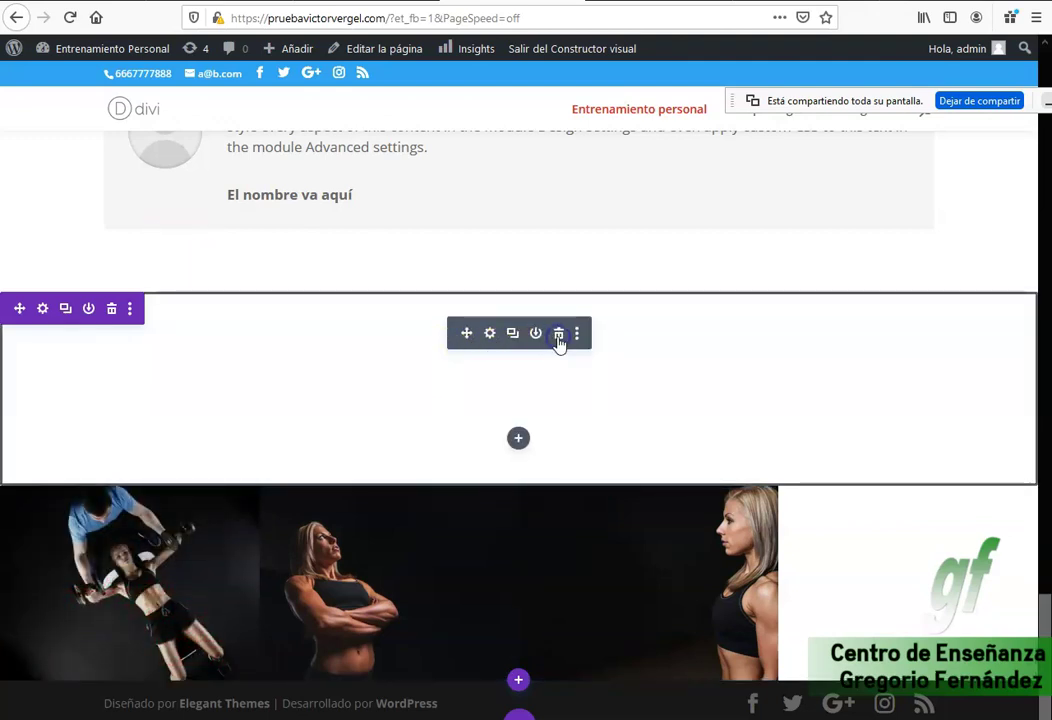
{"action": "left_click", "coordinate": [559, 336]}
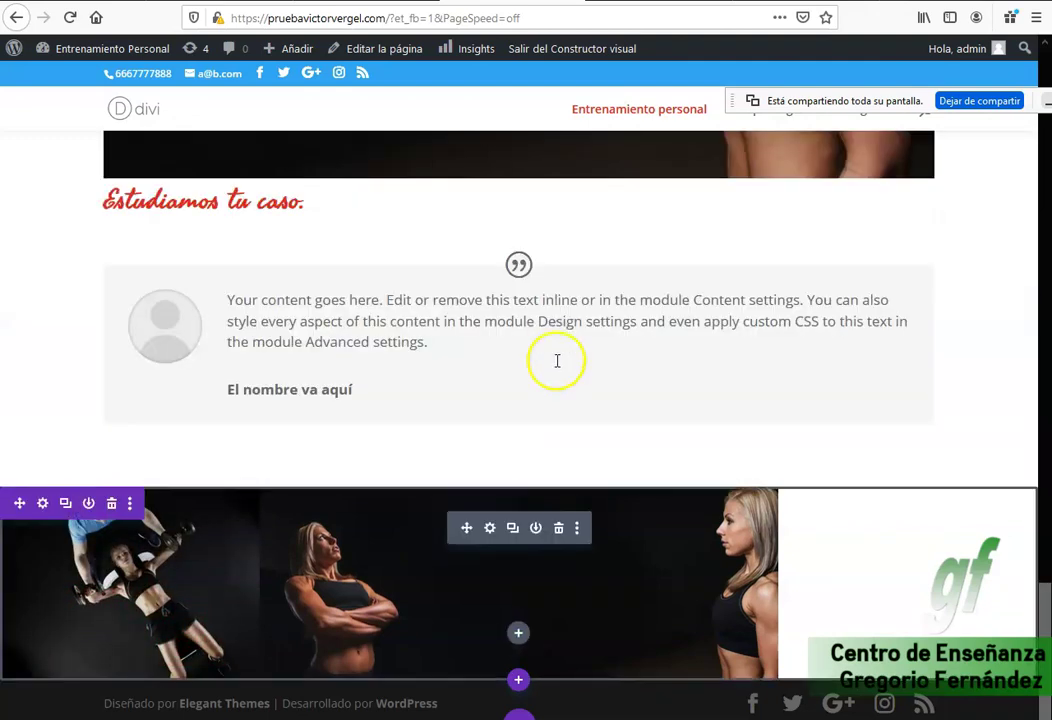
{"action": "left_click", "coordinate": [518, 683]}
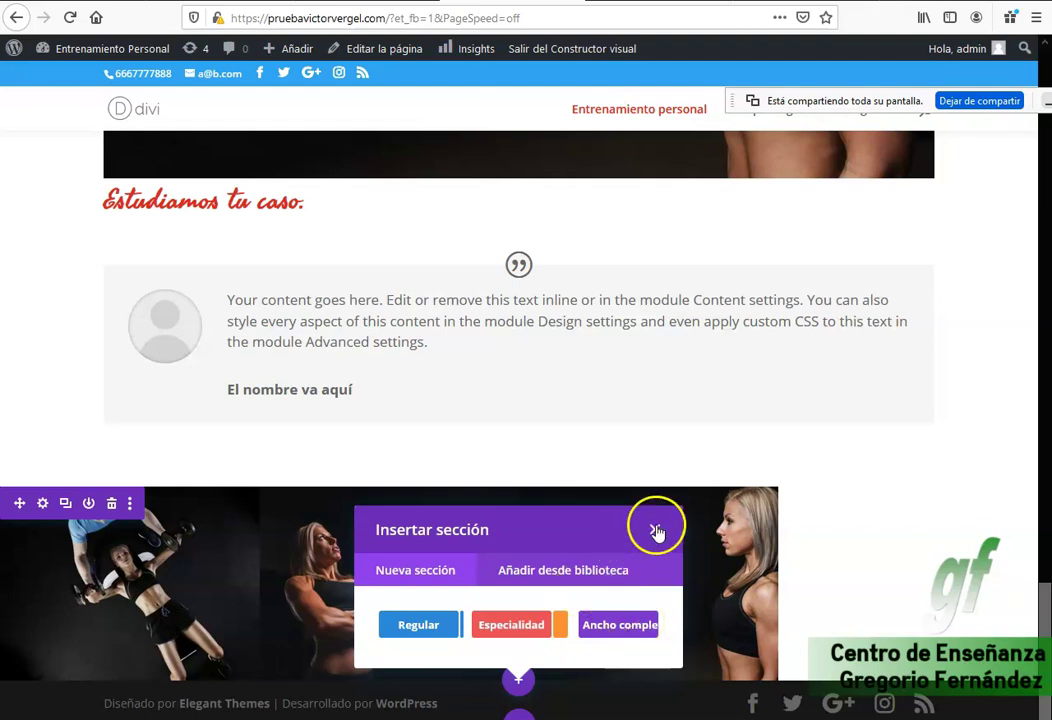
{"action": "left_click", "coordinate": [655, 530]}
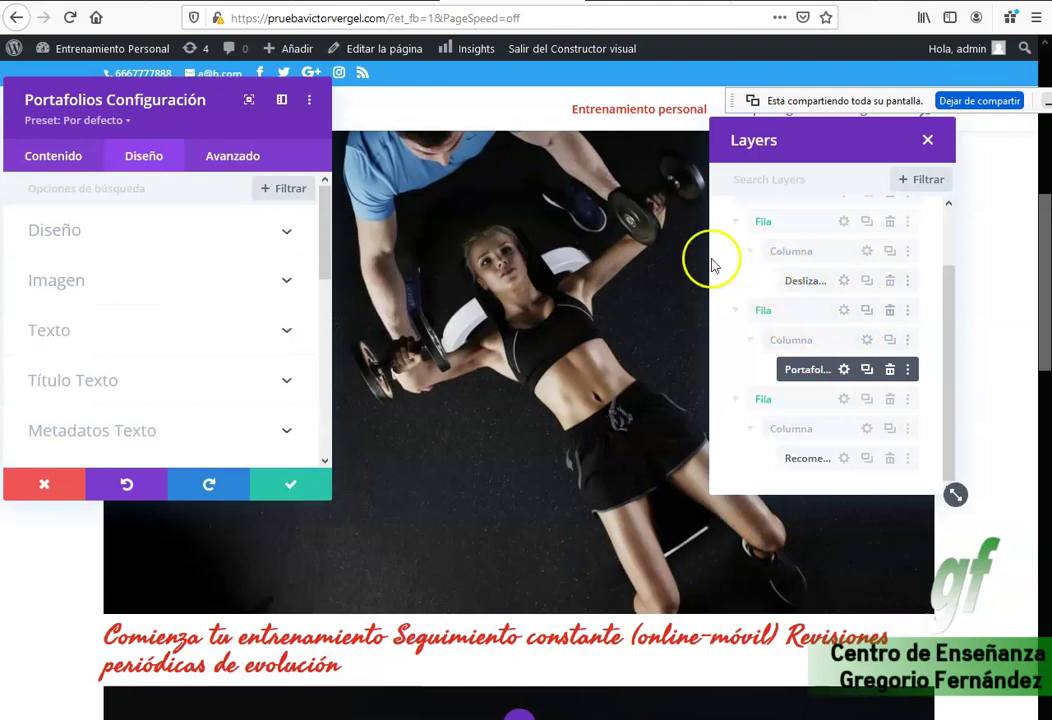
Set the portfolio module's Diseño layout to Rejilla and save the settings.
{"action": "scroll", "coordinate": [976, 314], "scroll_direction": "up", "scroll_amount": 3}
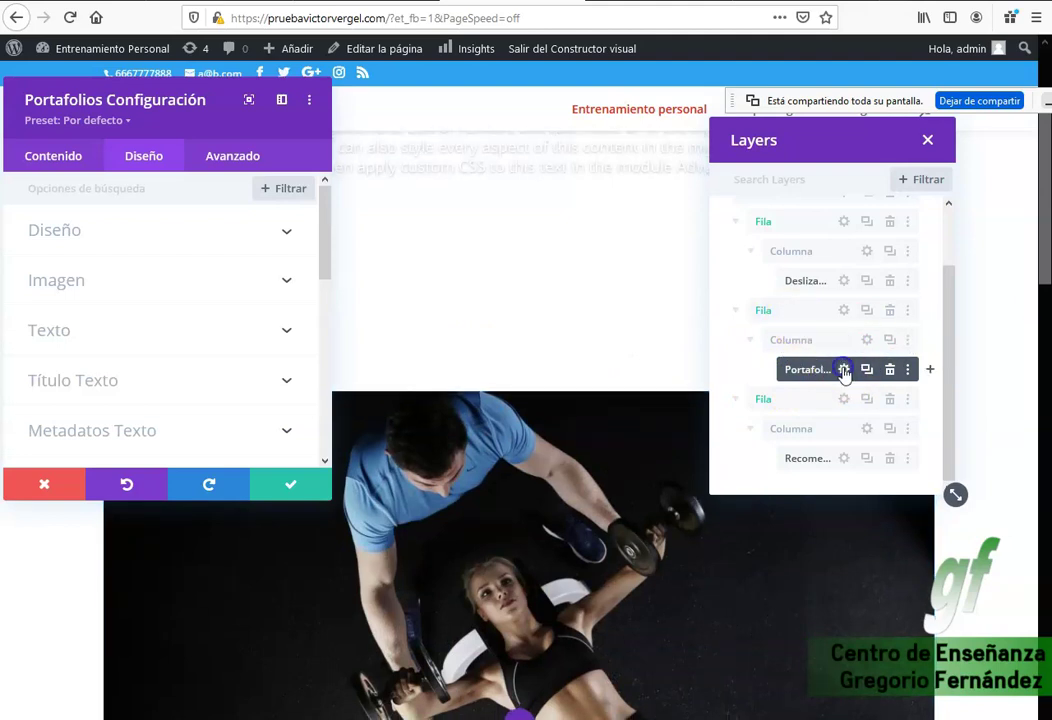
{"action": "left_click", "coordinate": [844, 370]}
{"action": "left_click", "coordinate": [141, 160]}
{"action": "left_click", "coordinate": [108, 231]}
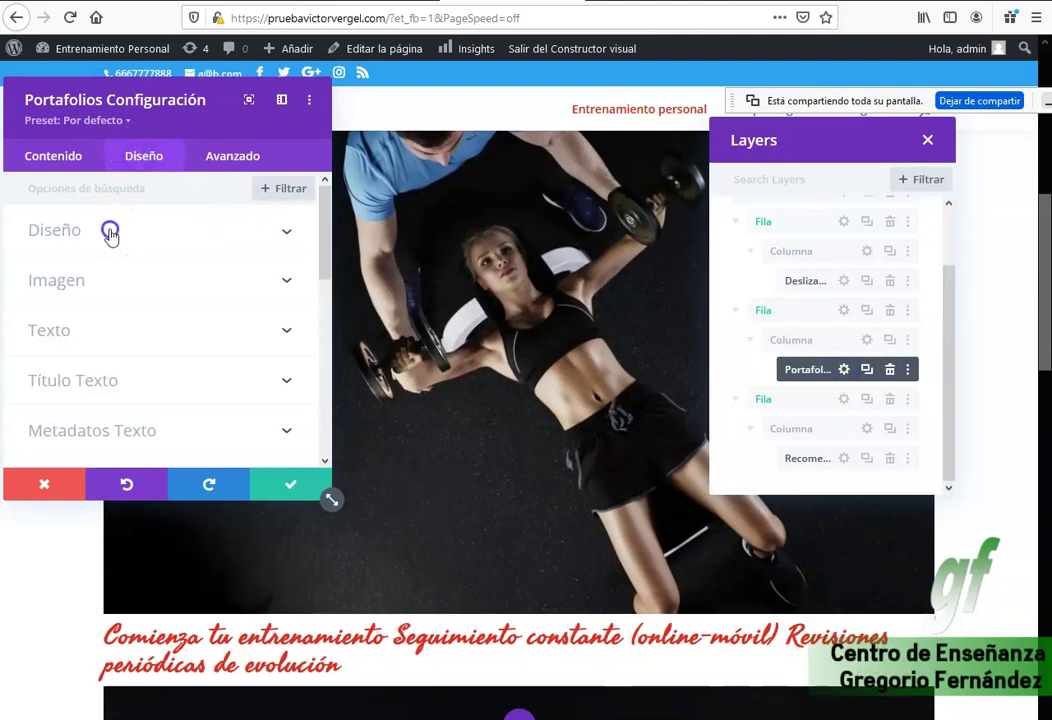
{"action": "left_click", "coordinate": [126, 289]}
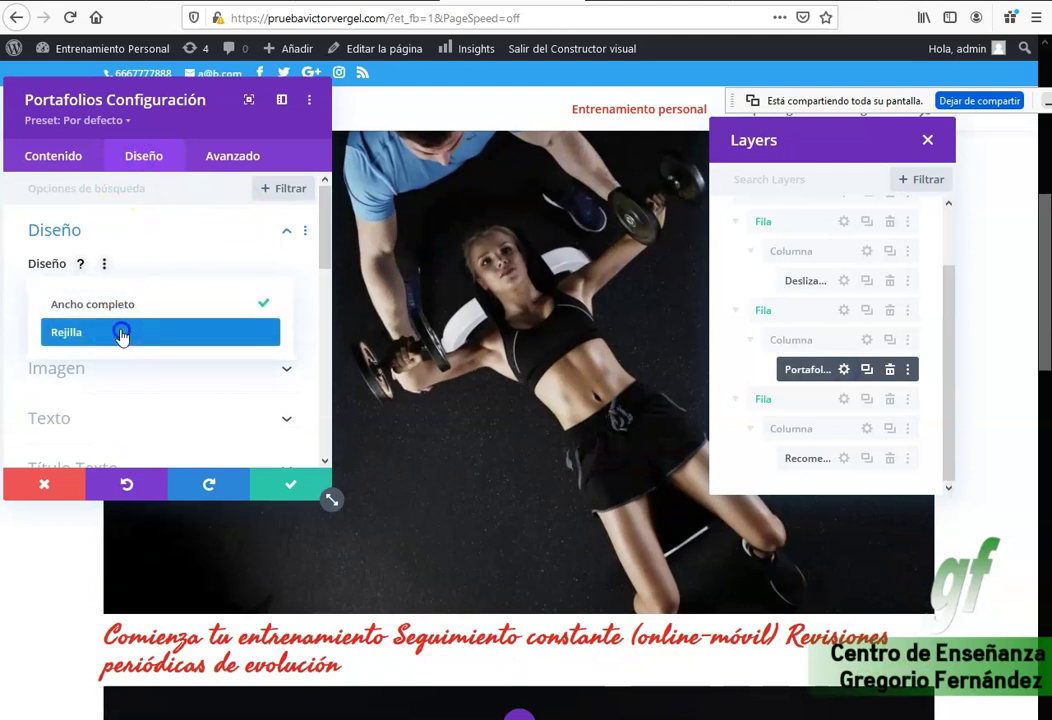
{"action": "left_click", "coordinate": [124, 331]}
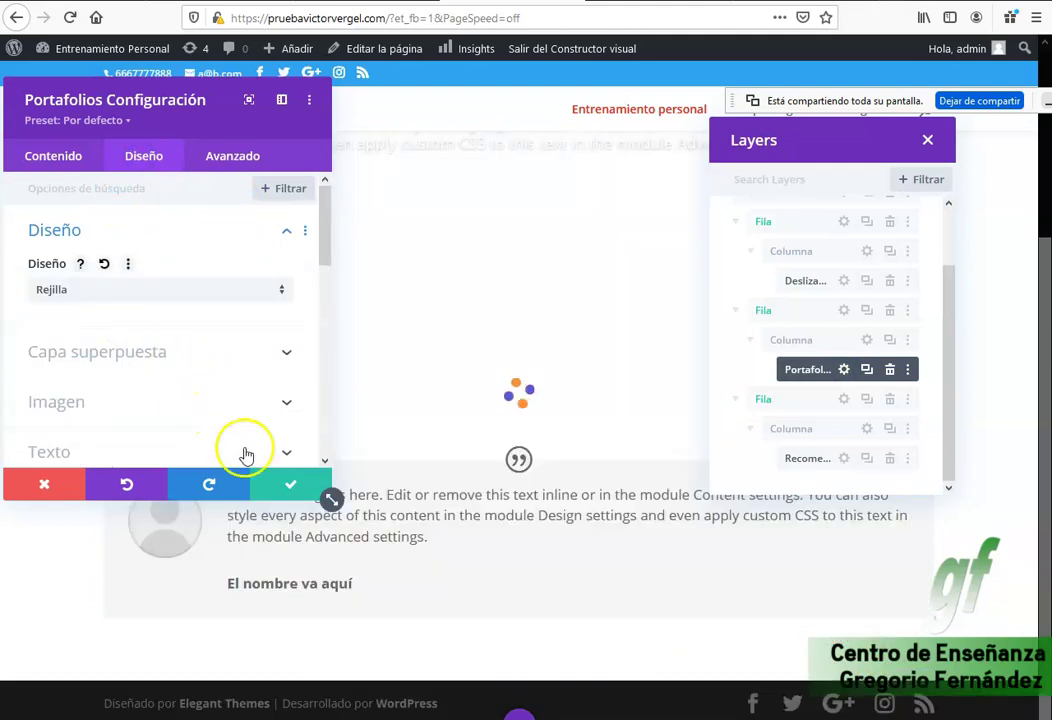
{"action": "left_click", "coordinate": [288, 488]}
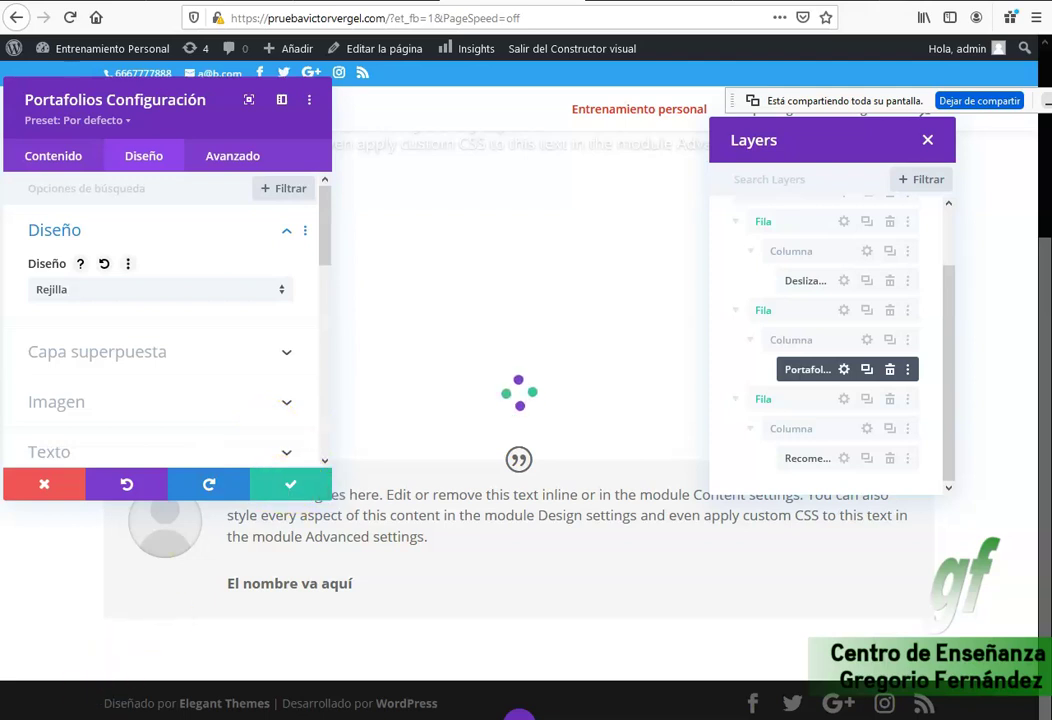
{"action": "left_click", "coordinate": [279, 485]}
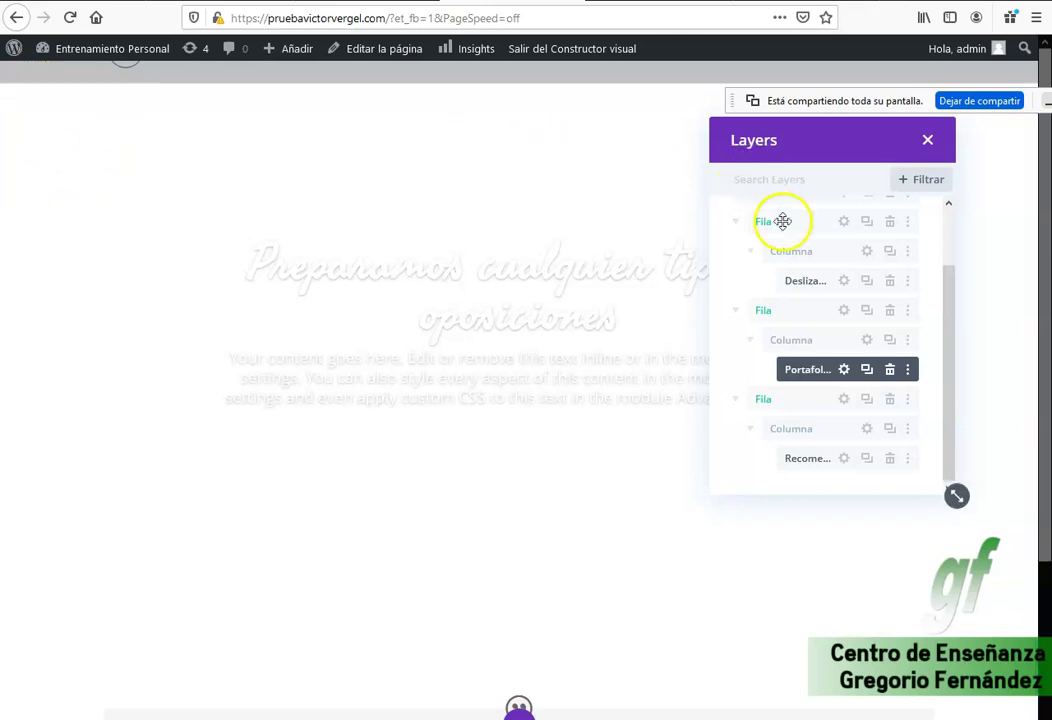
Give the section a Transparente background and save its settings.
{"action": "scroll", "coordinate": [800, 235], "scroll_direction": "up", "scroll_amount": 1}
{"action": "left_click", "coordinate": [843, 258]}
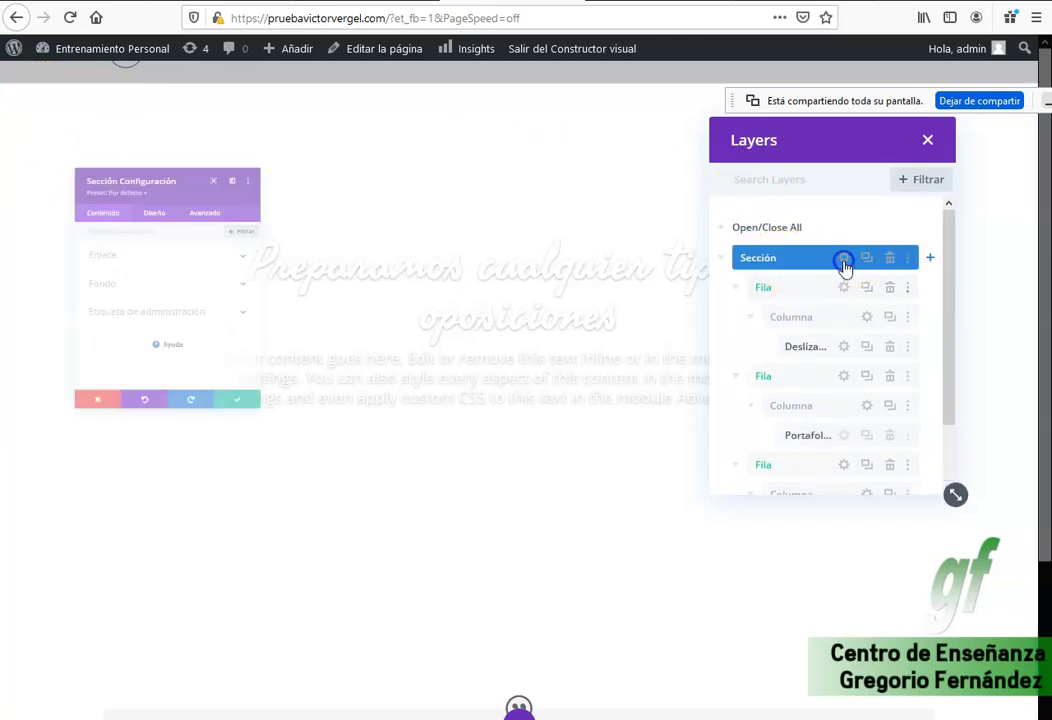
{"action": "left_click", "coordinate": [113, 282]}
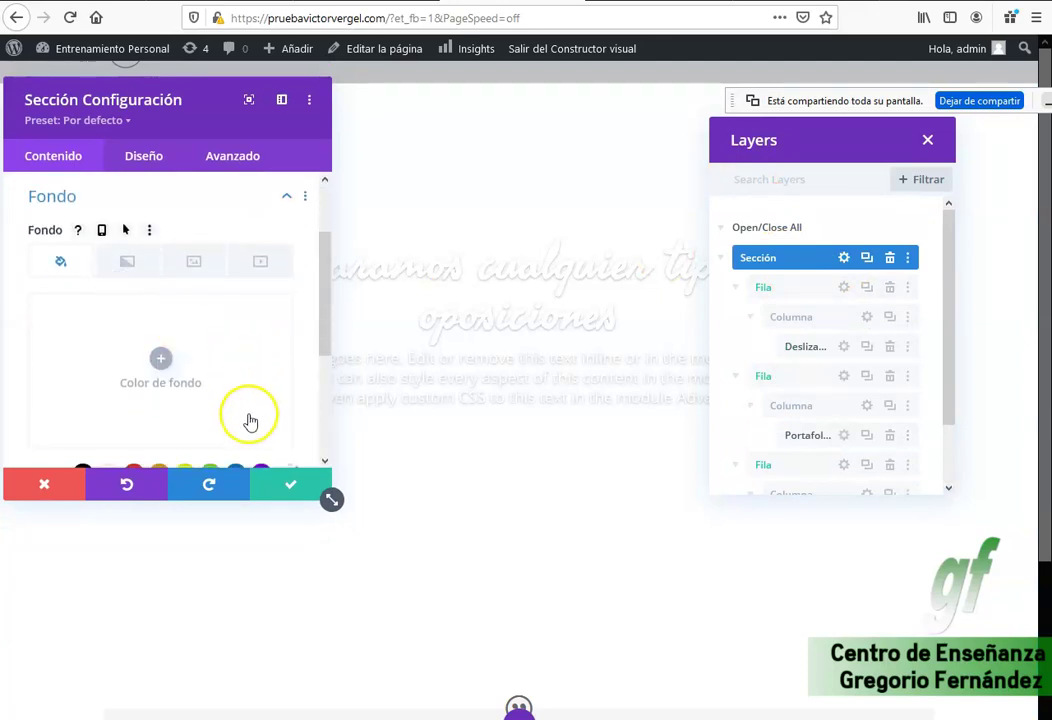
{"action": "scroll", "coordinate": [260, 414], "scroll_direction": "down", "scroll_amount": 2}
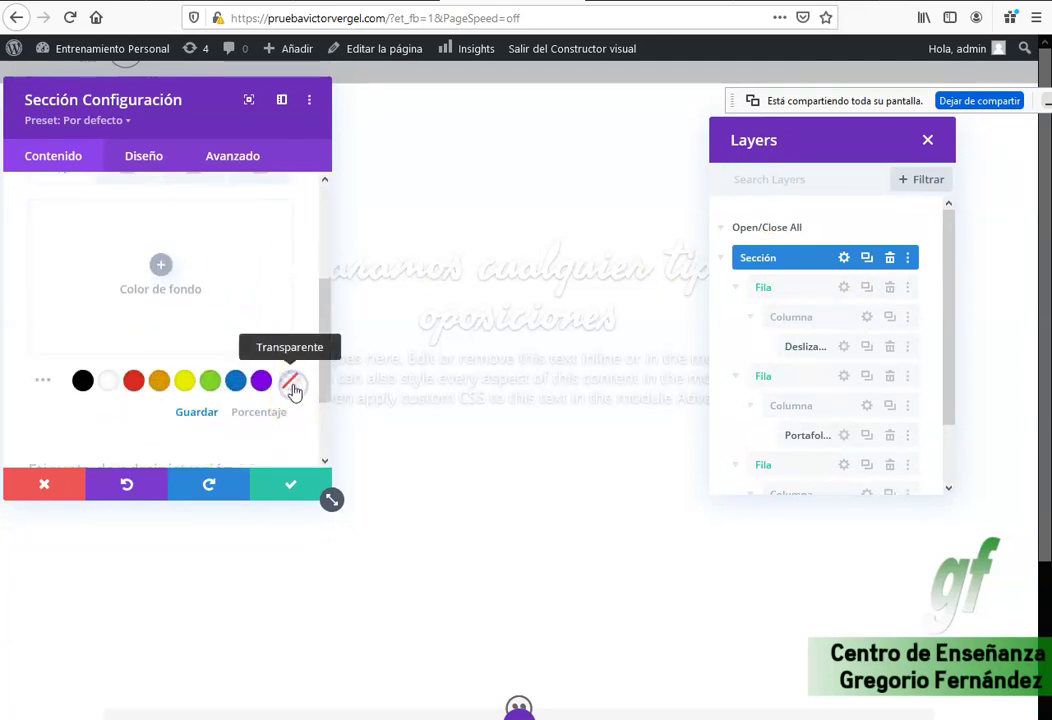
{"action": "left_click", "coordinate": [292, 389]}
{"action": "left_click", "coordinate": [297, 487]}
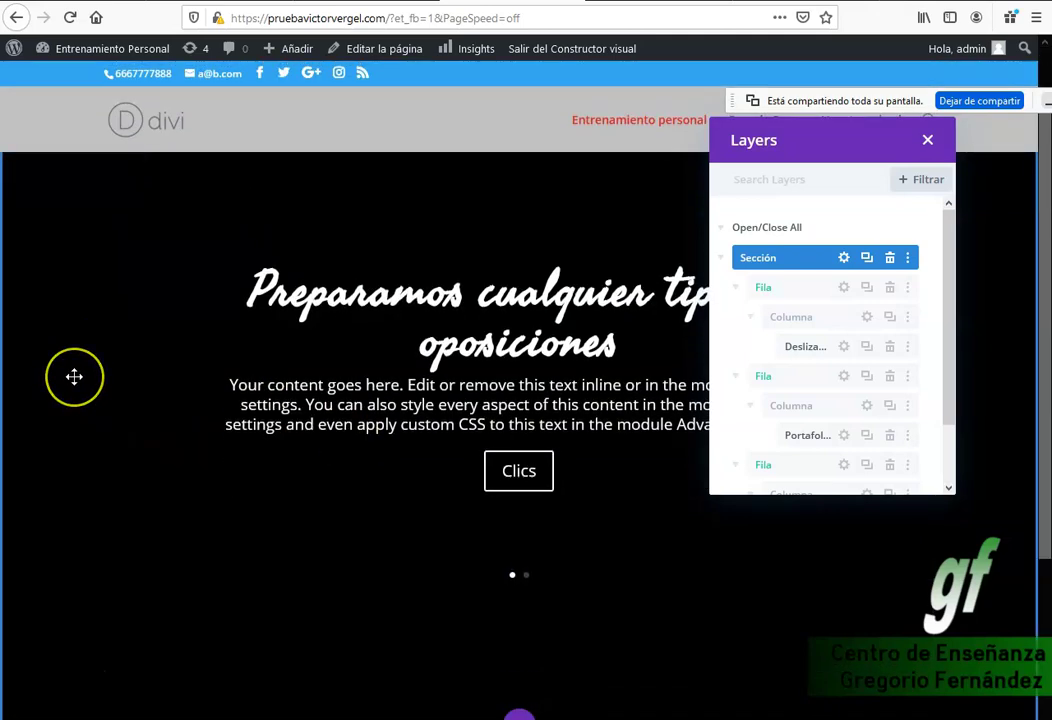
{"action": "scroll", "coordinate": [80, 385], "scroll_direction": "down", "scroll_amount": 5}
{"action": "scroll", "coordinate": [74, 376], "scroll_direction": "up", "scroll_amount": 5}
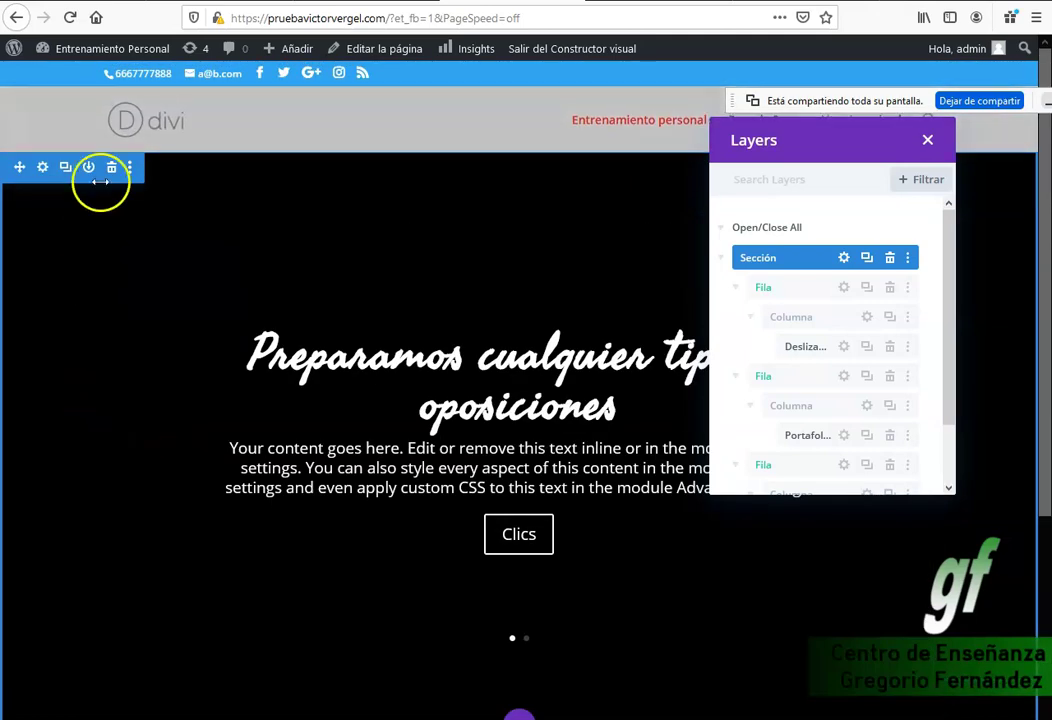
{"action": "scroll", "coordinate": [655, 615], "scroll_direction": "down", "scroll_amount": 3}
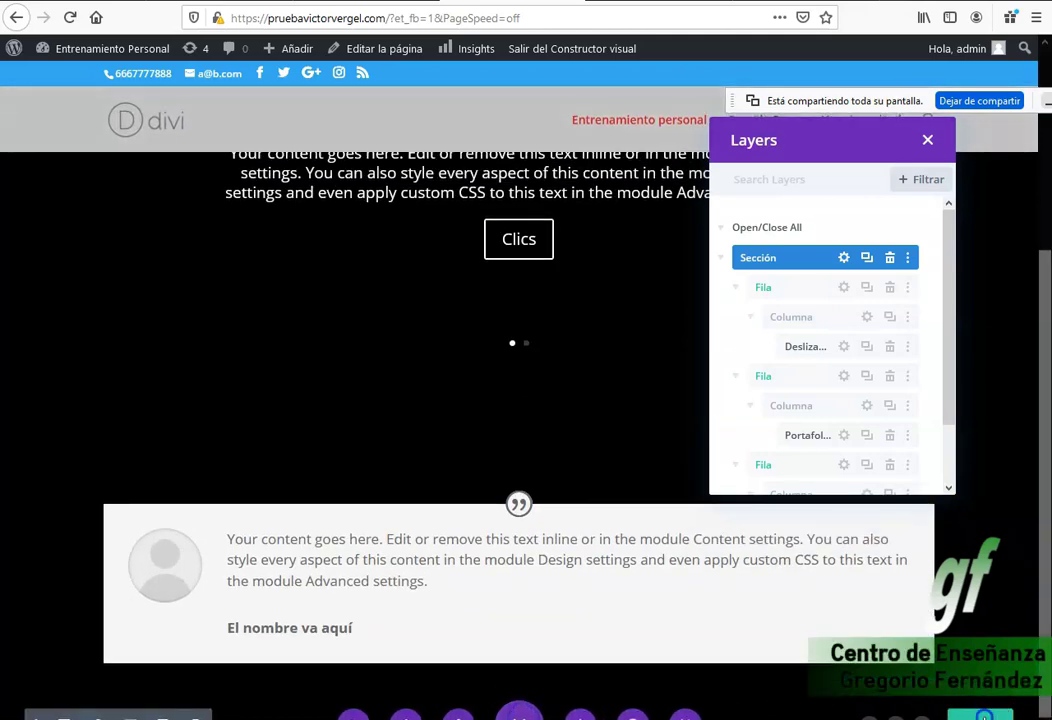
{"action": "left_click", "coordinate": [846, 436]}
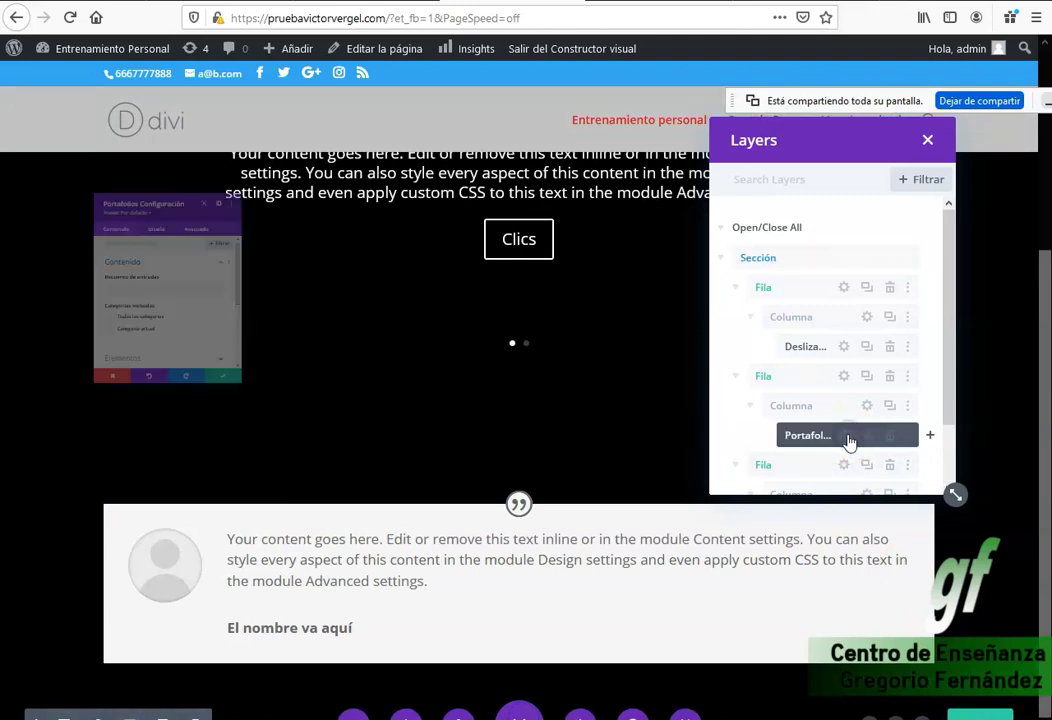
{"action": "left_click", "coordinate": [150, 158]}
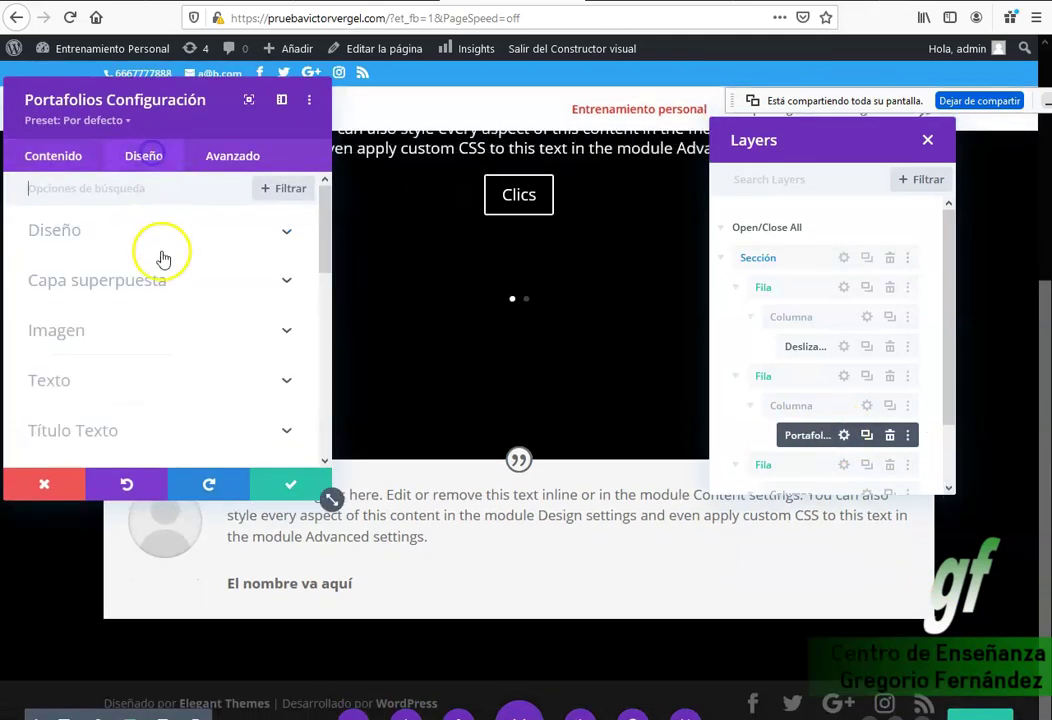
{"action": "left_click", "coordinate": [84, 229]}
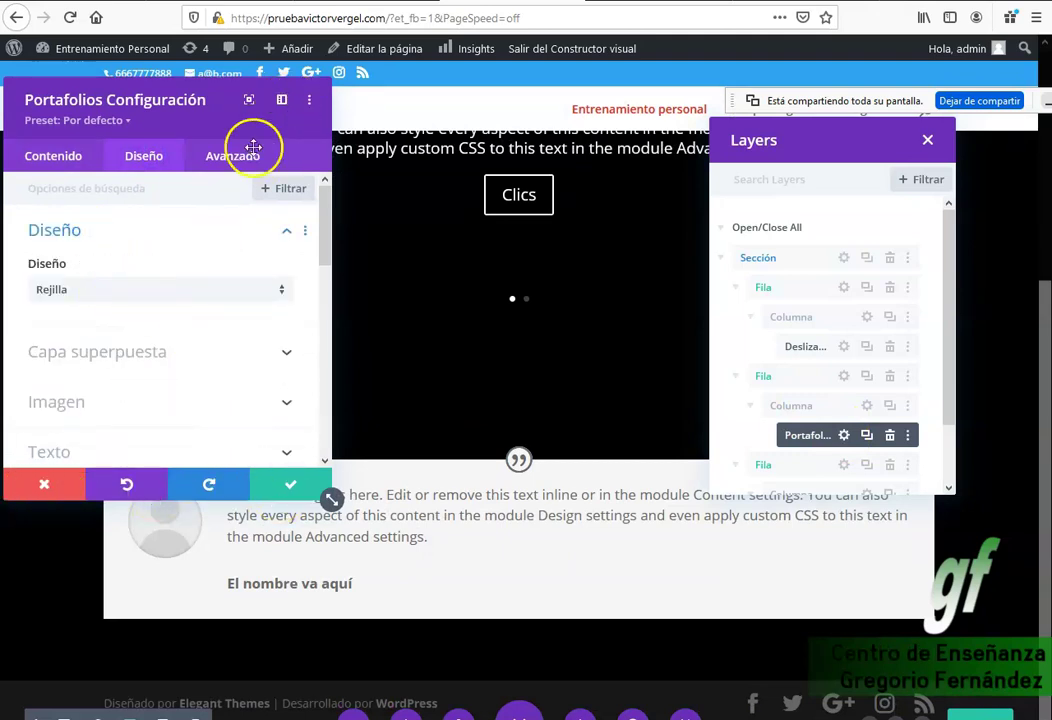
{"action": "left_click", "coordinate": [42, 490]}
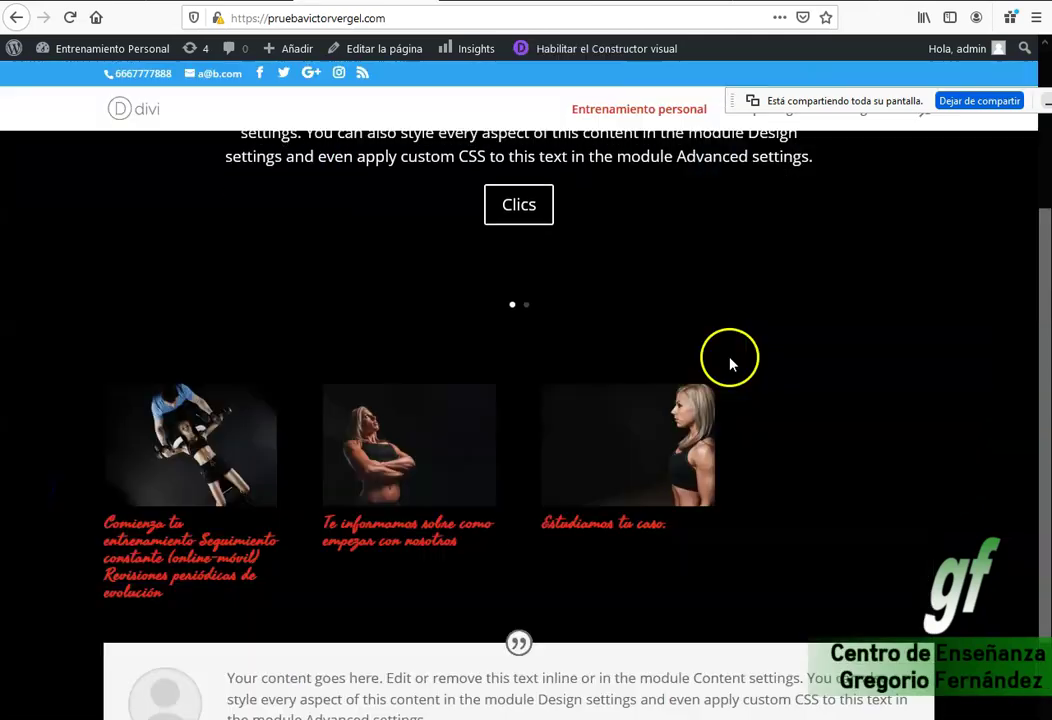
{"action": "scroll", "coordinate": [731, 368], "scroll_direction": "down", "scroll_amount": 3}
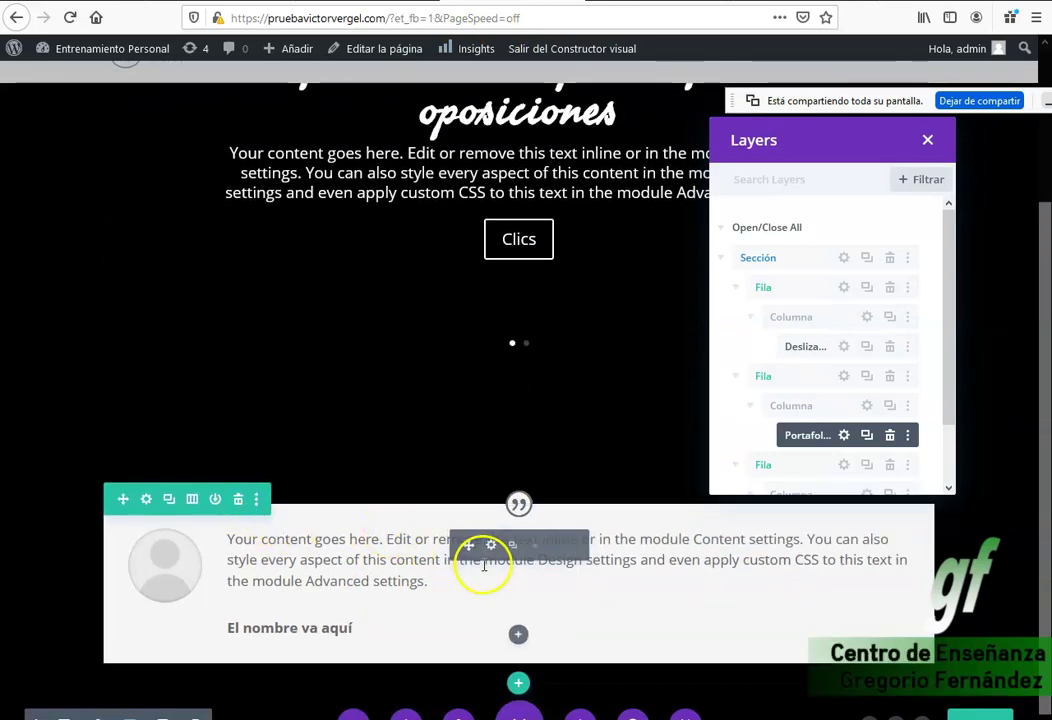
{"action": "left_click", "coordinate": [490, 546]}
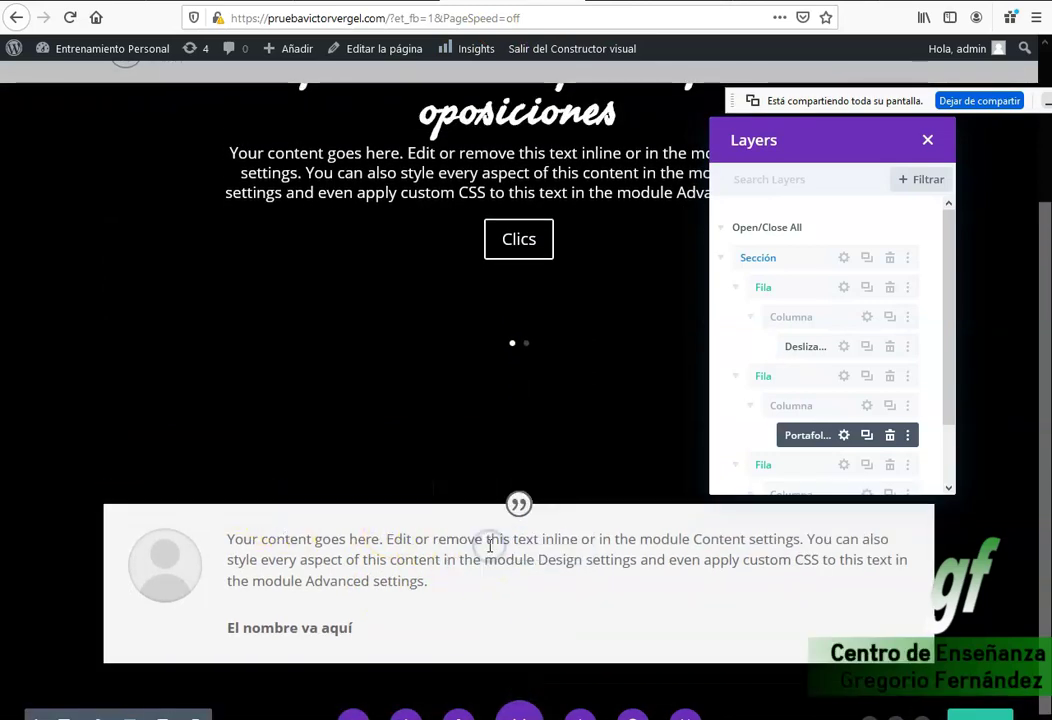
Expand the testimonial module's background options.
{"action": "scroll", "coordinate": [122, 363], "scroll_direction": "down", "scroll_amount": 10}
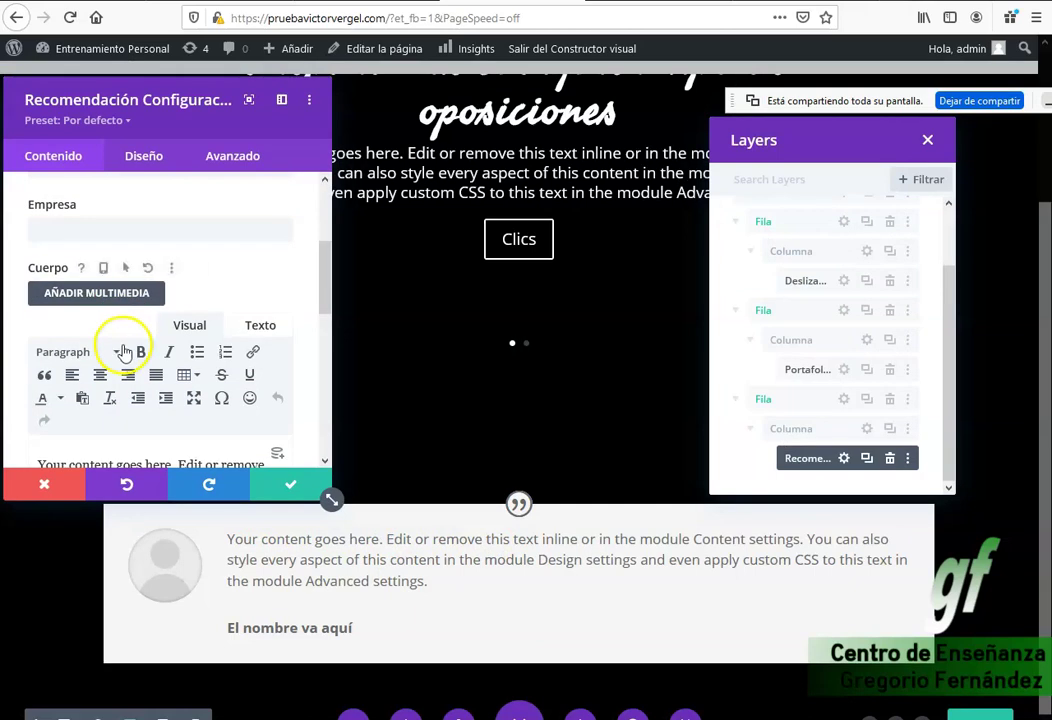
{"action": "left_click", "coordinate": [125, 330]}
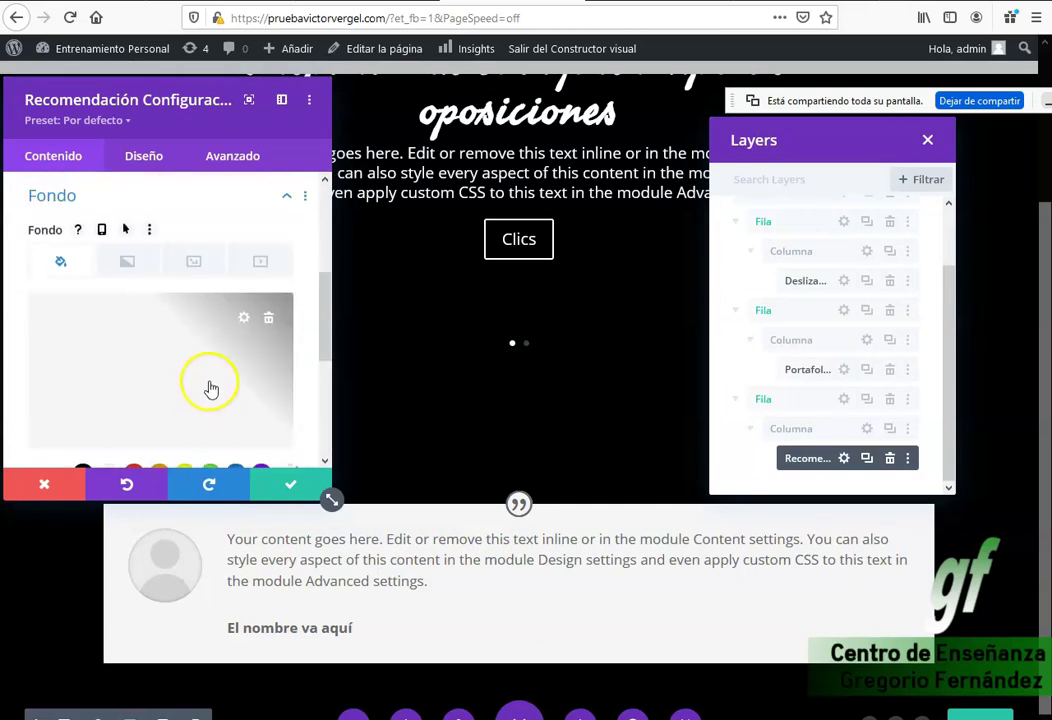
{"action": "scroll", "coordinate": [155, 392], "scroll_direction": "down", "scroll_amount": 2}
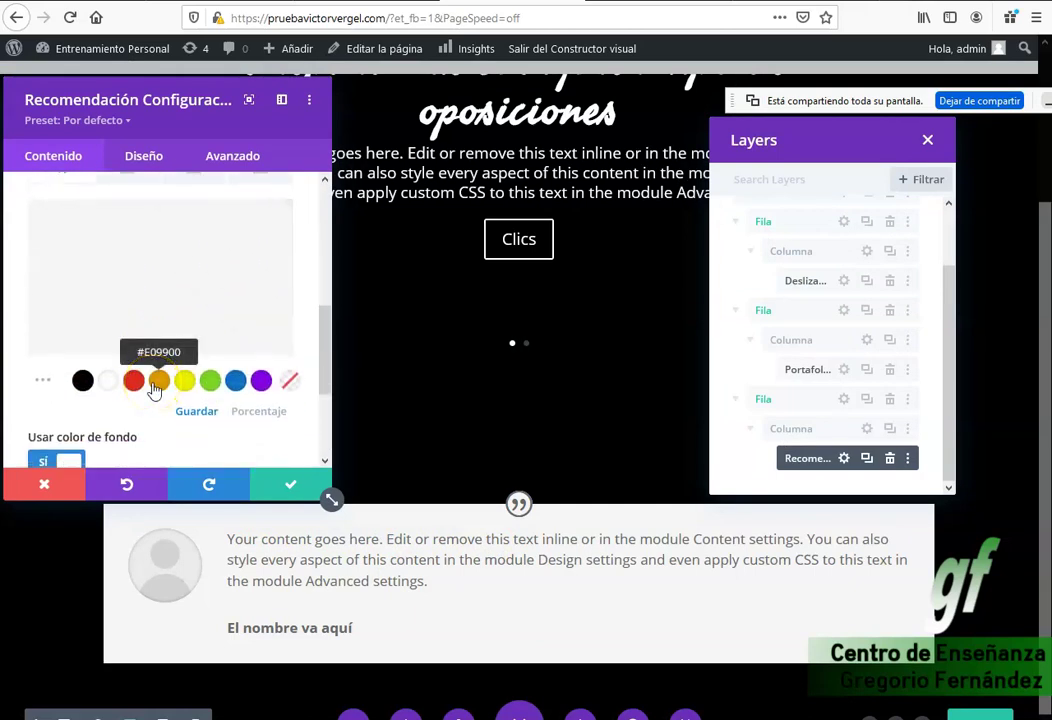
{"action": "scroll", "coordinate": [200, 250], "scroll_direction": "up", "scroll_amount": 1}
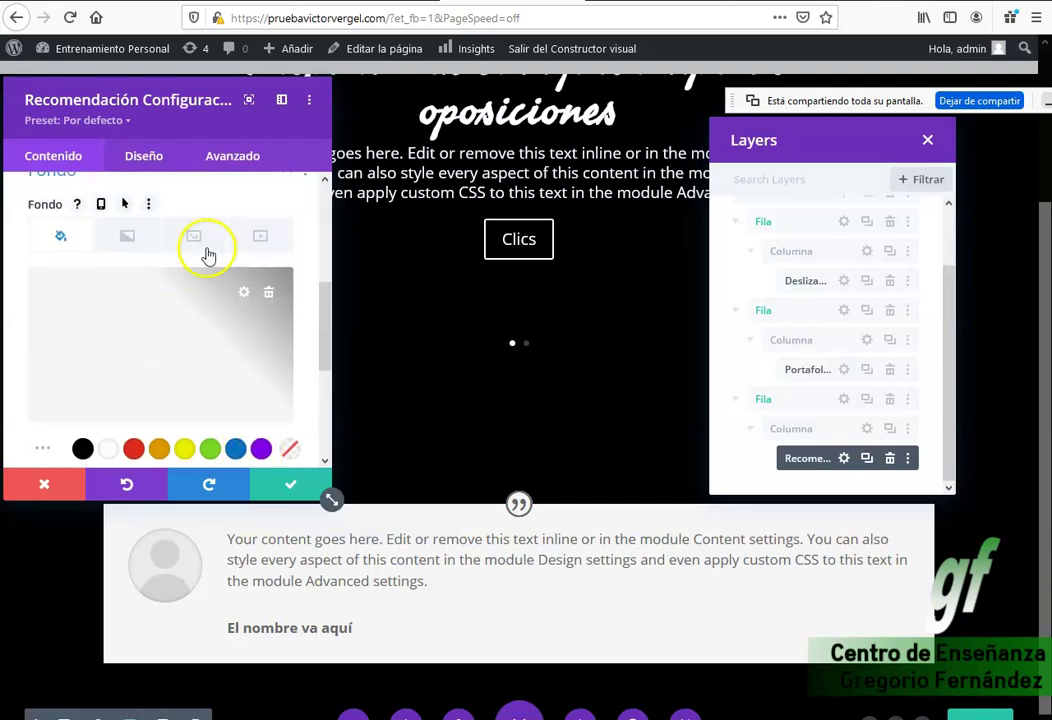
{"action": "scroll", "coordinate": [84, 285], "scroll_direction": "up", "scroll_amount": 1}
{"action": "scroll", "coordinate": [83, 300], "scroll_direction": "down", "scroll_amount": 1}
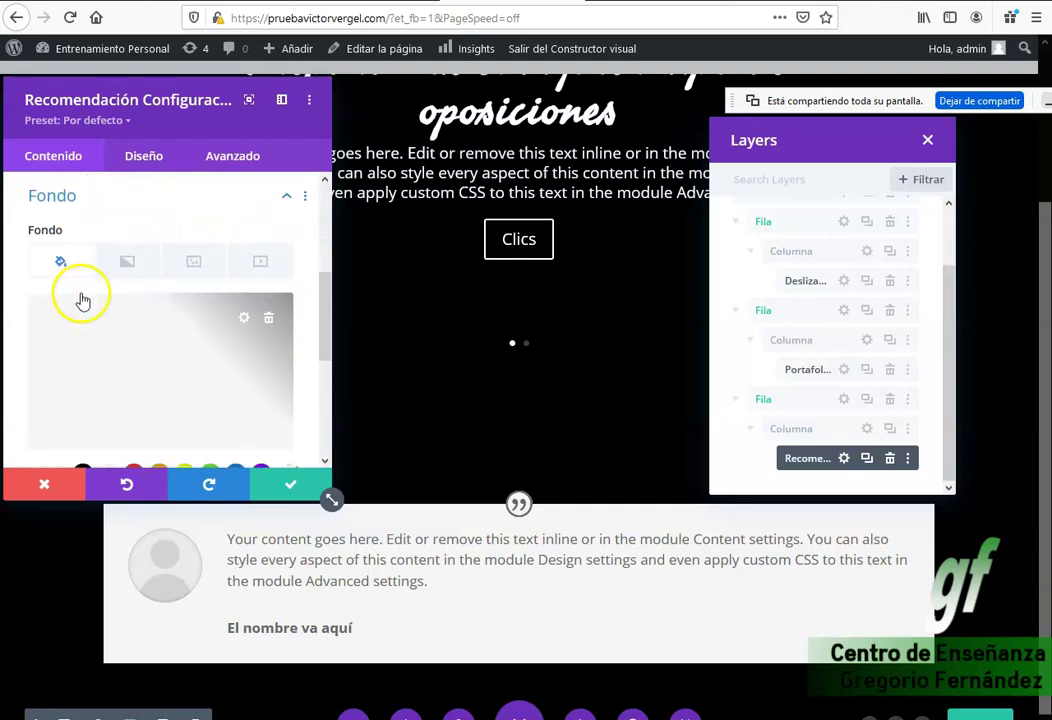
{"action": "scroll", "coordinate": [84, 300], "scroll_direction": "down", "scroll_amount": 1}
Set the testimonial background colour to #f5f5f550 and save the module.
{"action": "left_click", "coordinate": [75, 313]}
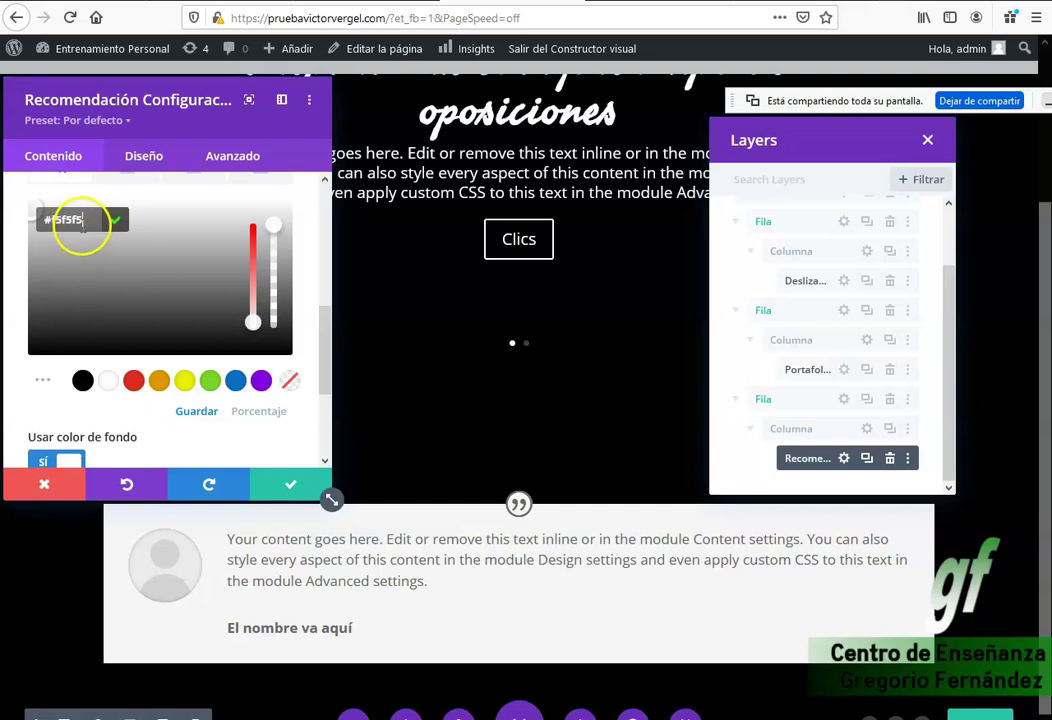
{"action": "type", "text": "60"}
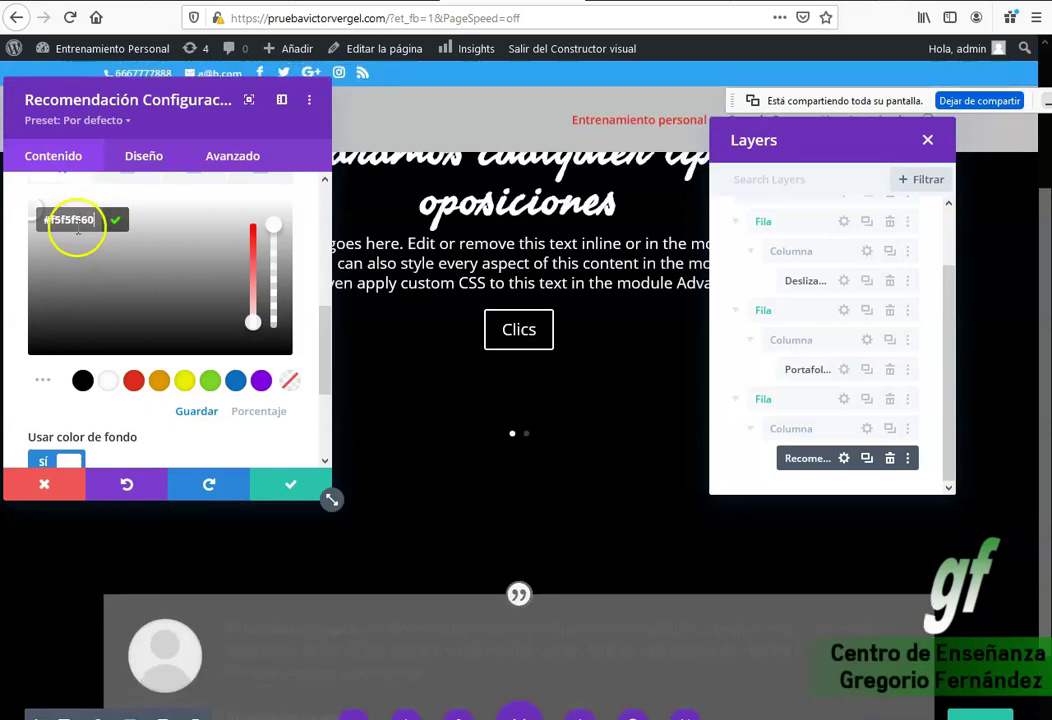
{"action": "key", "text": "BackSpace"}
{"action": "key", "text": "BackSpace"}
{"action": "type", "text": "59"}
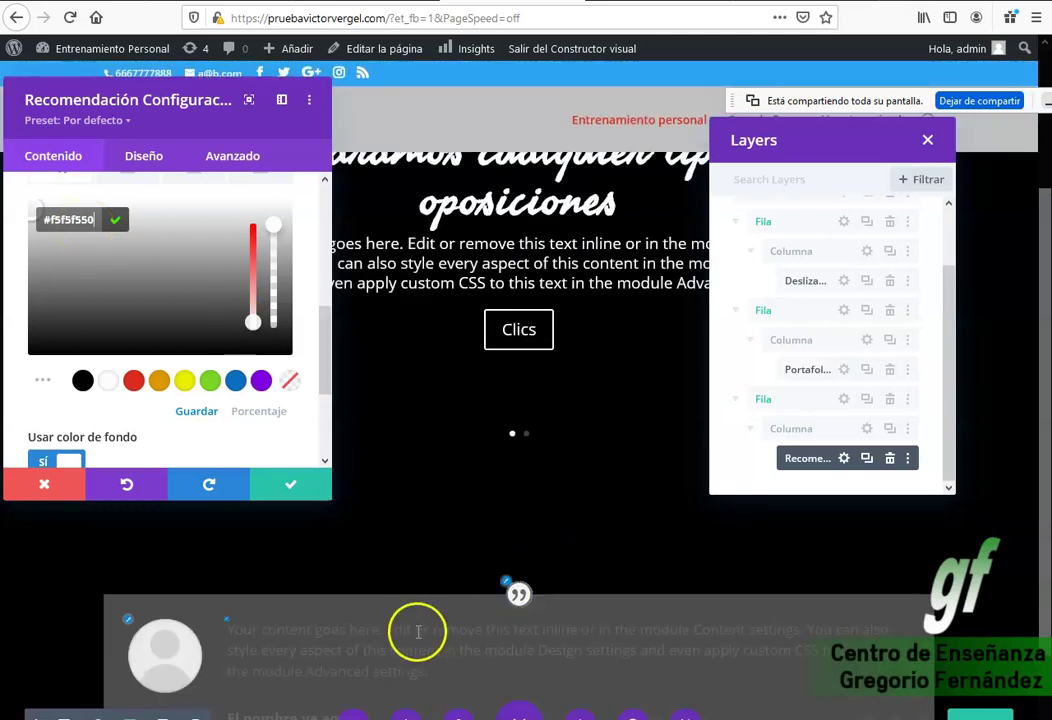
{"action": "scroll", "coordinate": [543, 556], "scroll_direction": "down", "scroll_amount": 1}
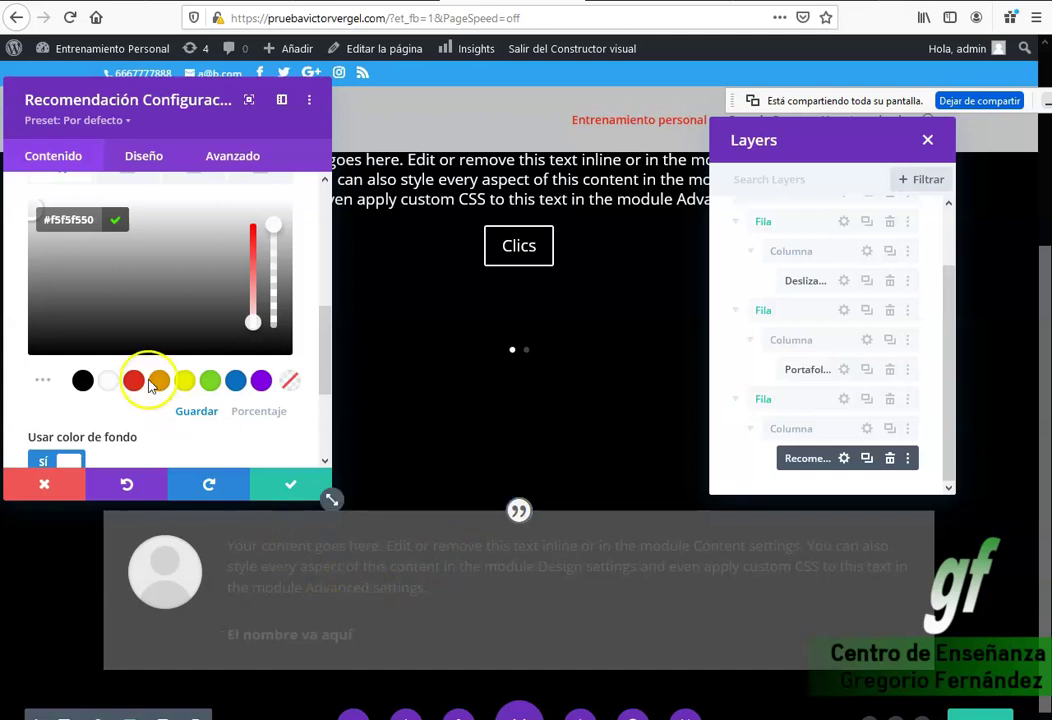
{"action": "left_click", "coordinate": [280, 490]}
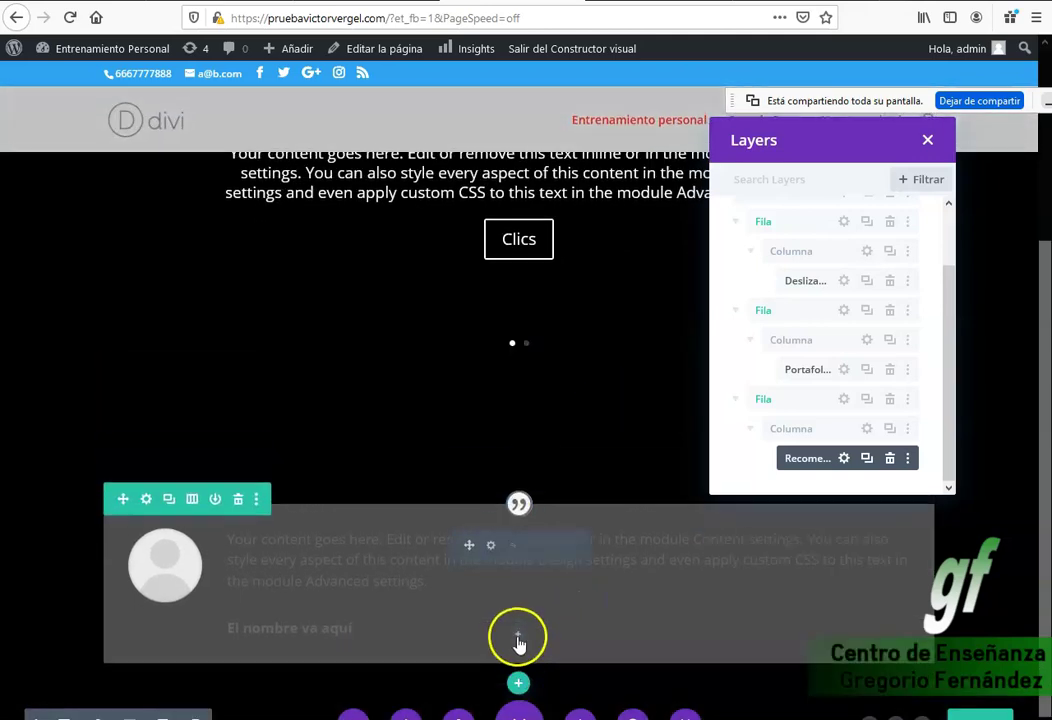
Add a one-column row below the testimonial with a Formulario de contacto module and save it.
{"action": "left_click", "coordinate": [518, 685]}
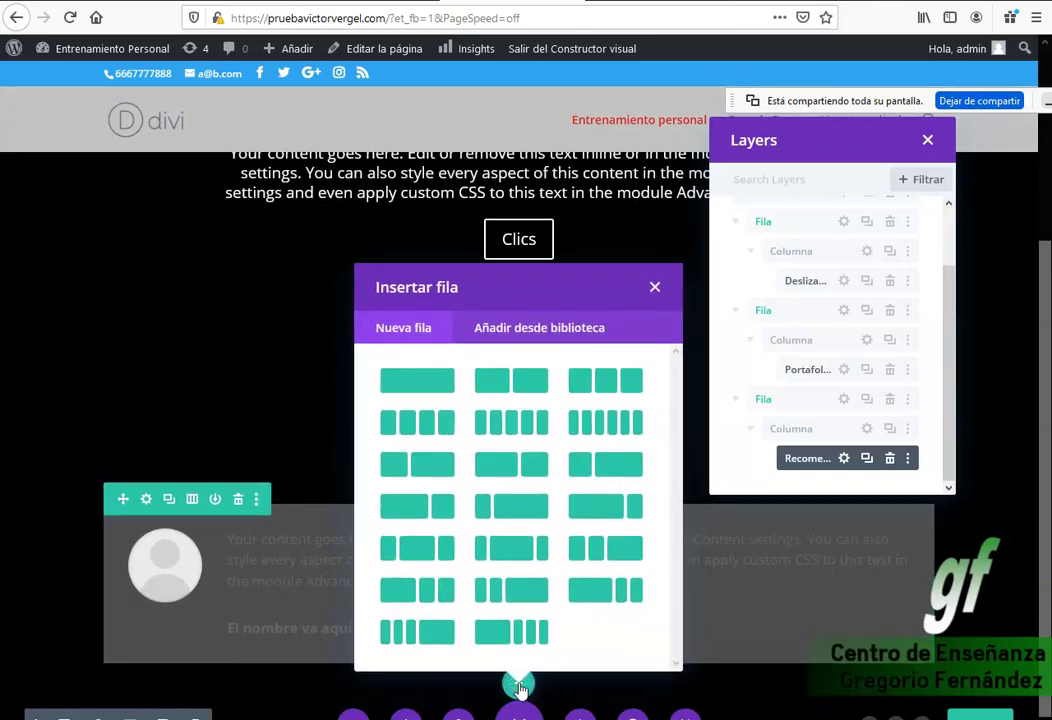
{"action": "left_click", "coordinate": [443, 412]}
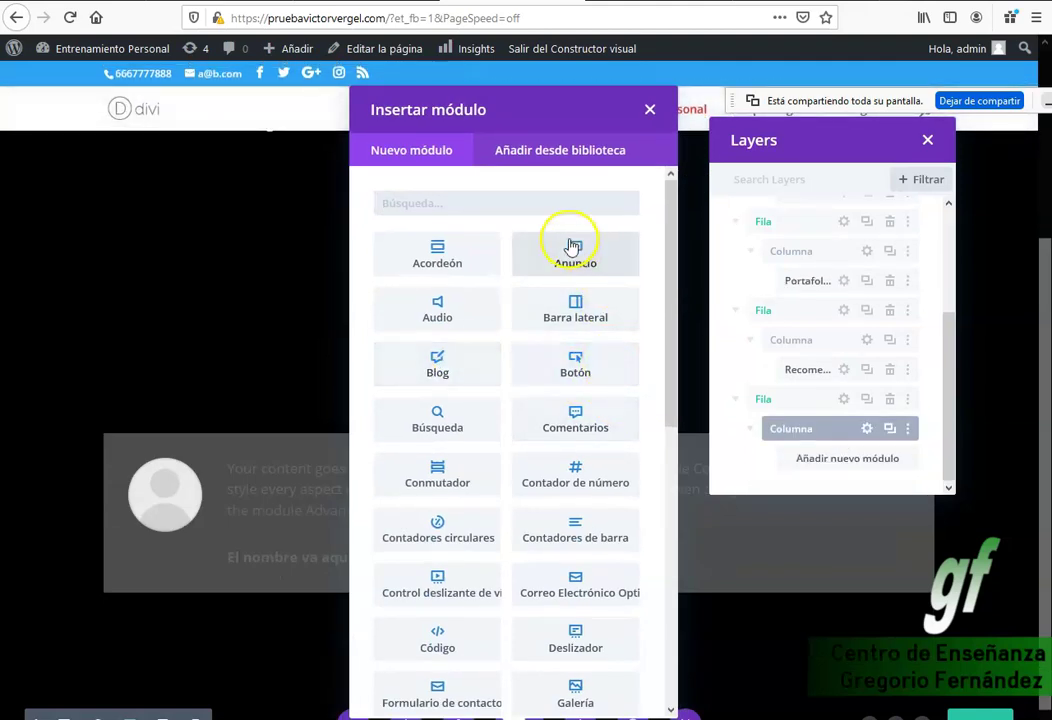
{"action": "scroll", "coordinate": [594, 410], "scroll_direction": "down", "scroll_amount": 1}
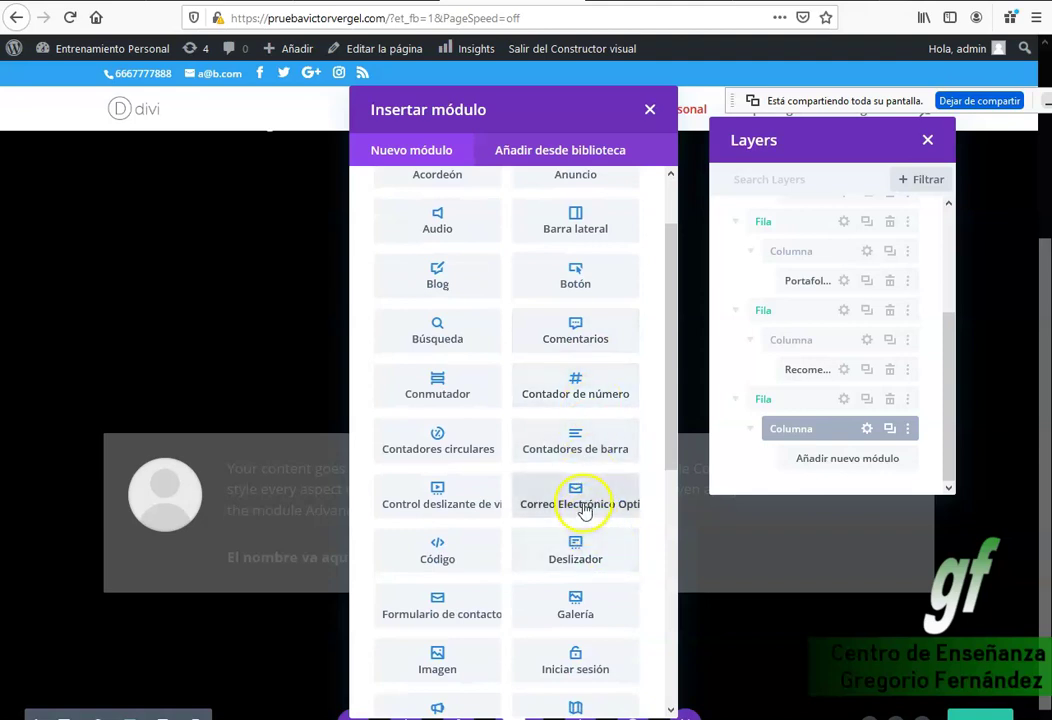
{"action": "scroll", "coordinate": [572, 510], "scroll_direction": "down", "scroll_amount": 1}
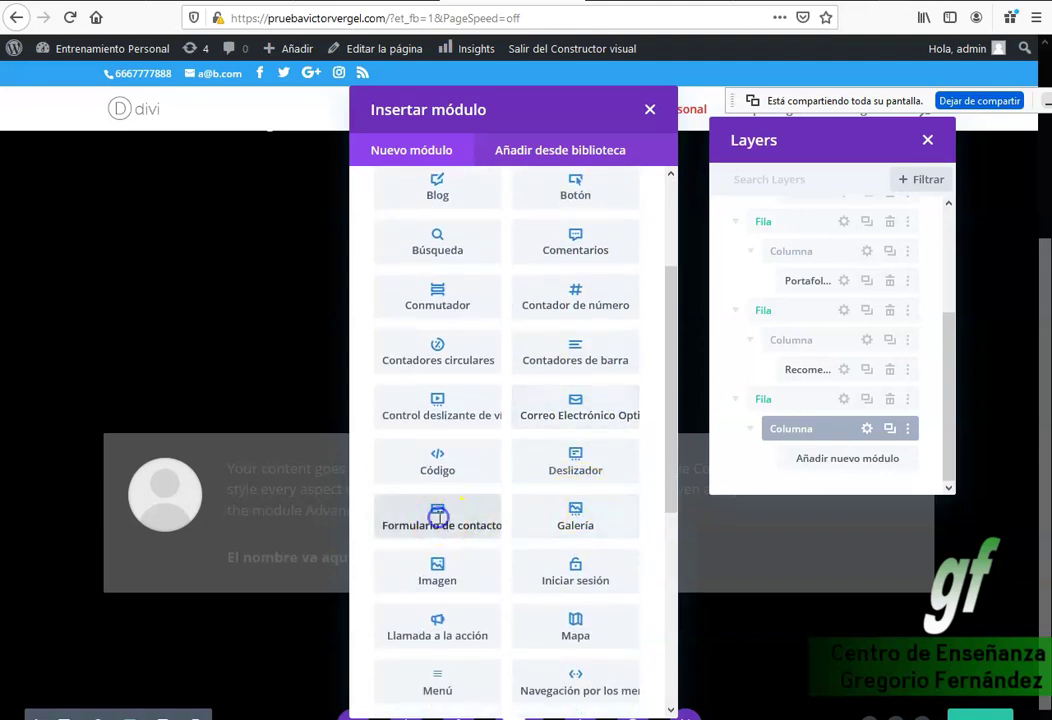
{"action": "left_click", "coordinate": [438, 517]}
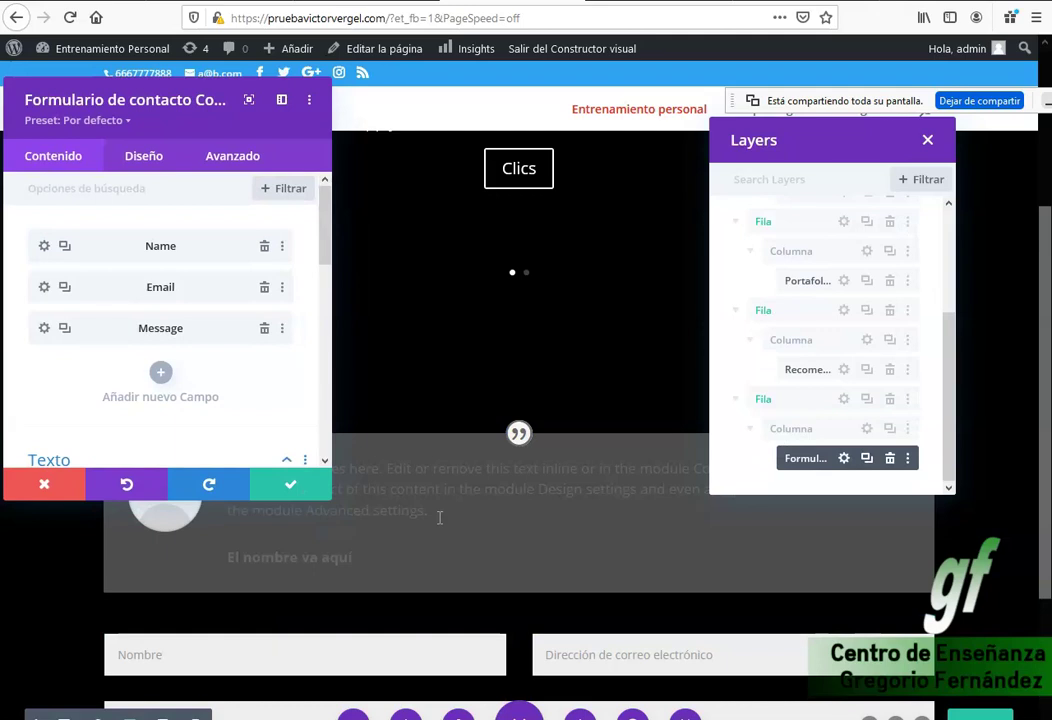
{"action": "scroll", "coordinate": [439, 513], "scroll_direction": "down", "scroll_amount": 2}
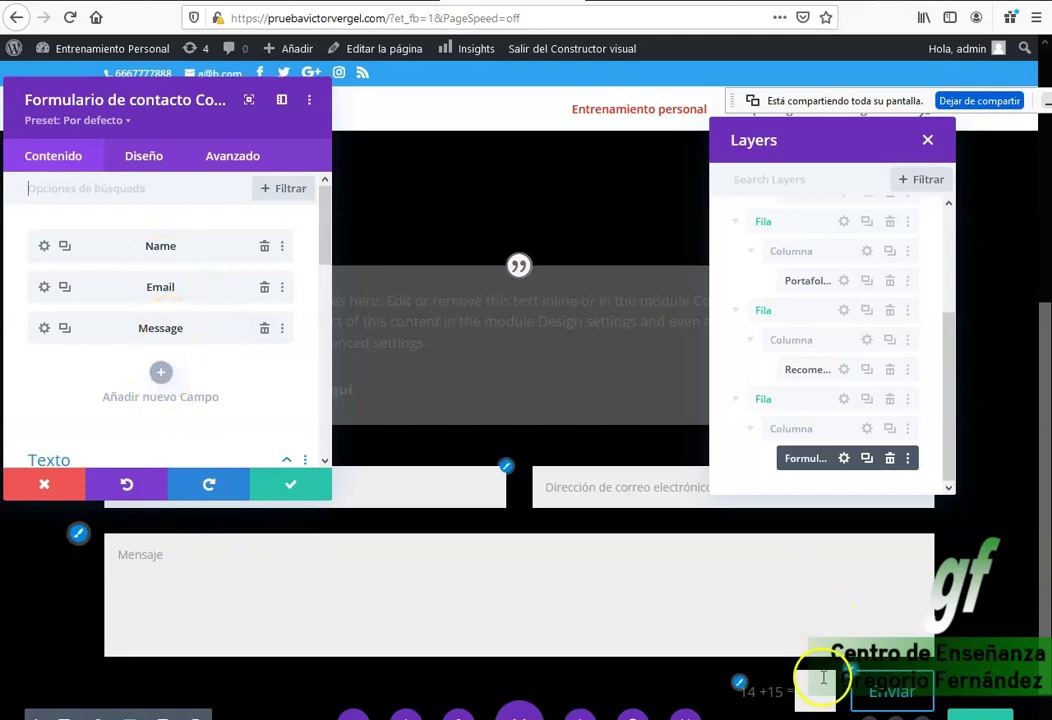
{"action": "scroll", "coordinate": [811, 679], "scroll_direction": "down", "scroll_amount": 2}
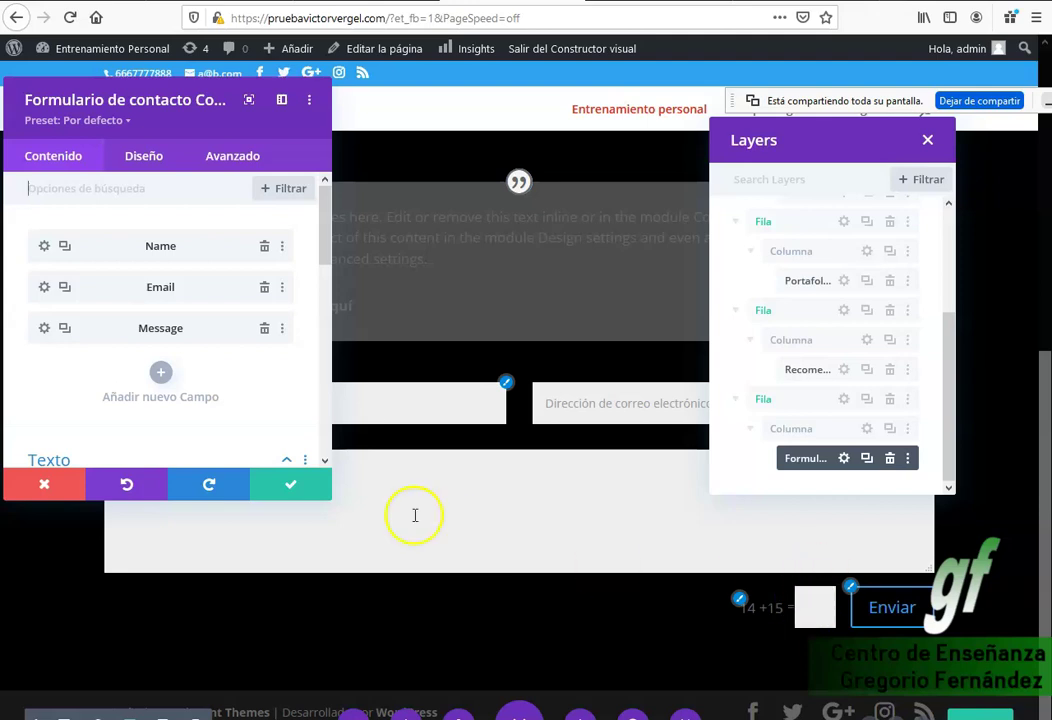
{"action": "left_click", "coordinate": [289, 490]}
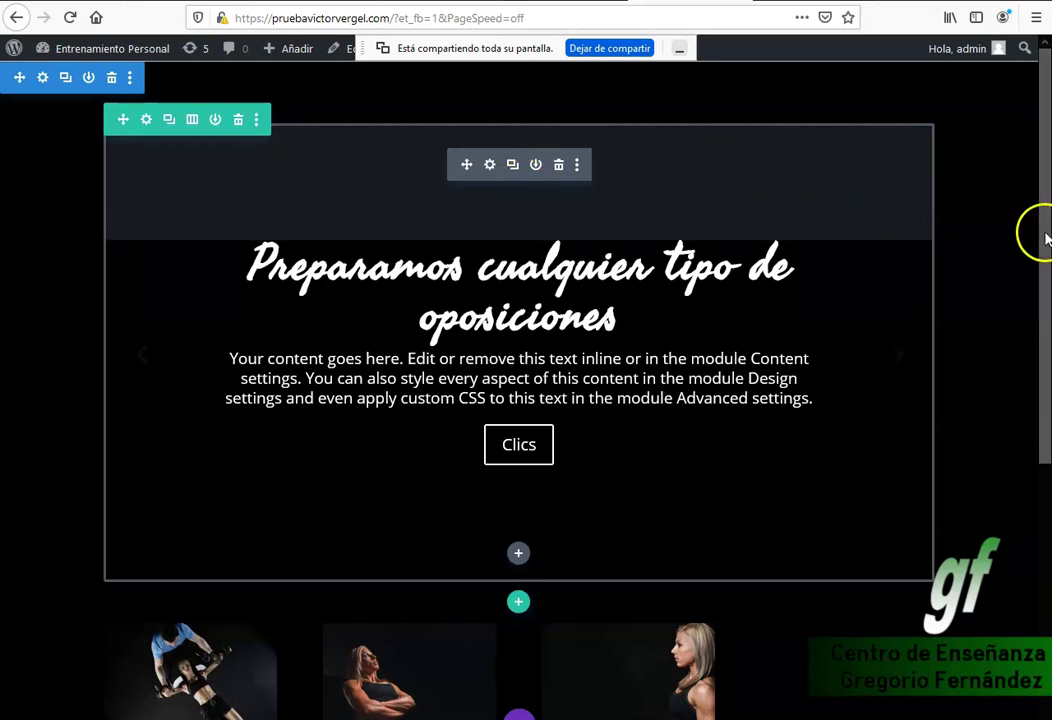
Close the contact form settings, scroll to the testimonial and start a new row below it.
{"action": "left_click_drag", "start_coordinate": [1041, 235], "coordinate": [1049, 436]}
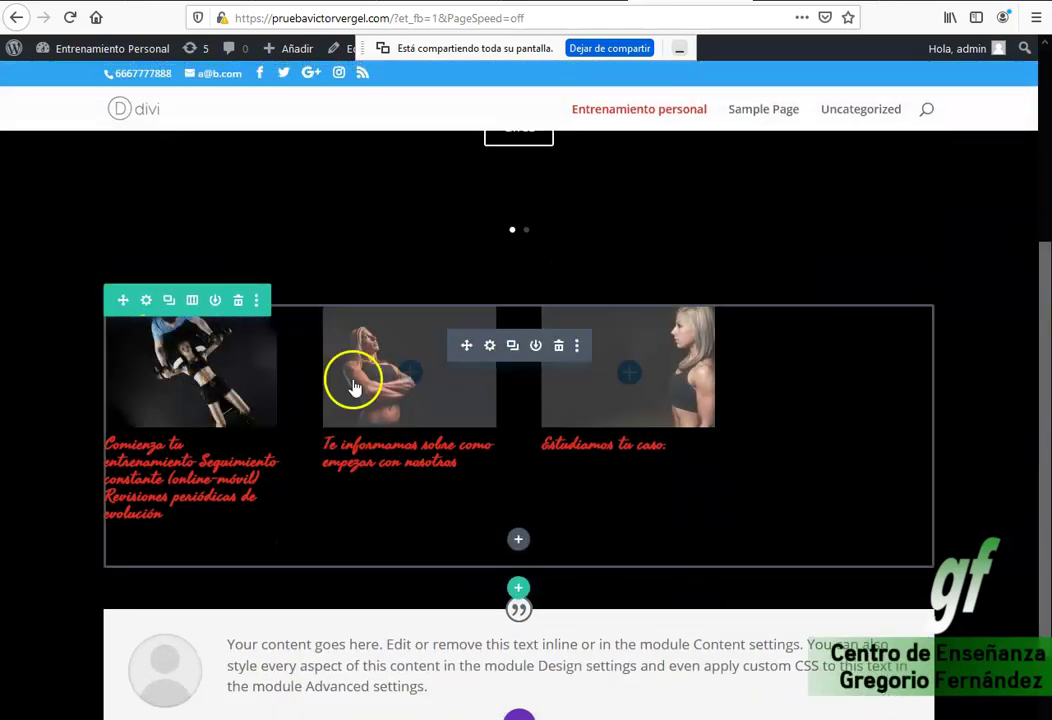
{"action": "scroll", "coordinate": [775, 355], "scroll_direction": "down", "scroll_amount": 3}
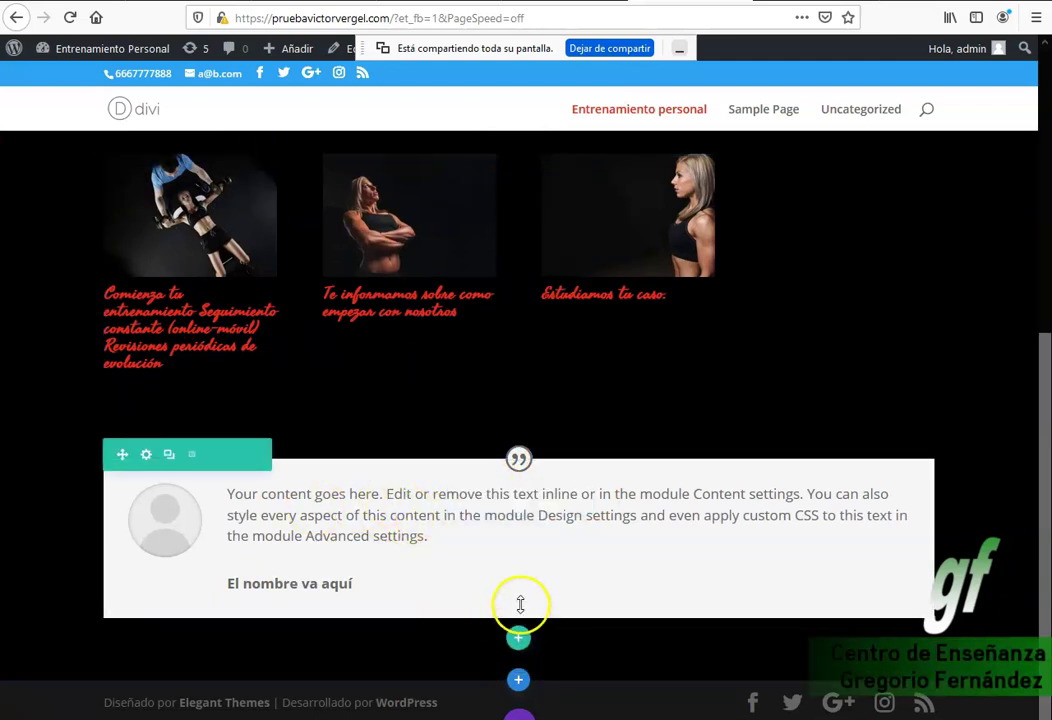
{"action": "left_click", "coordinate": [520, 642]}
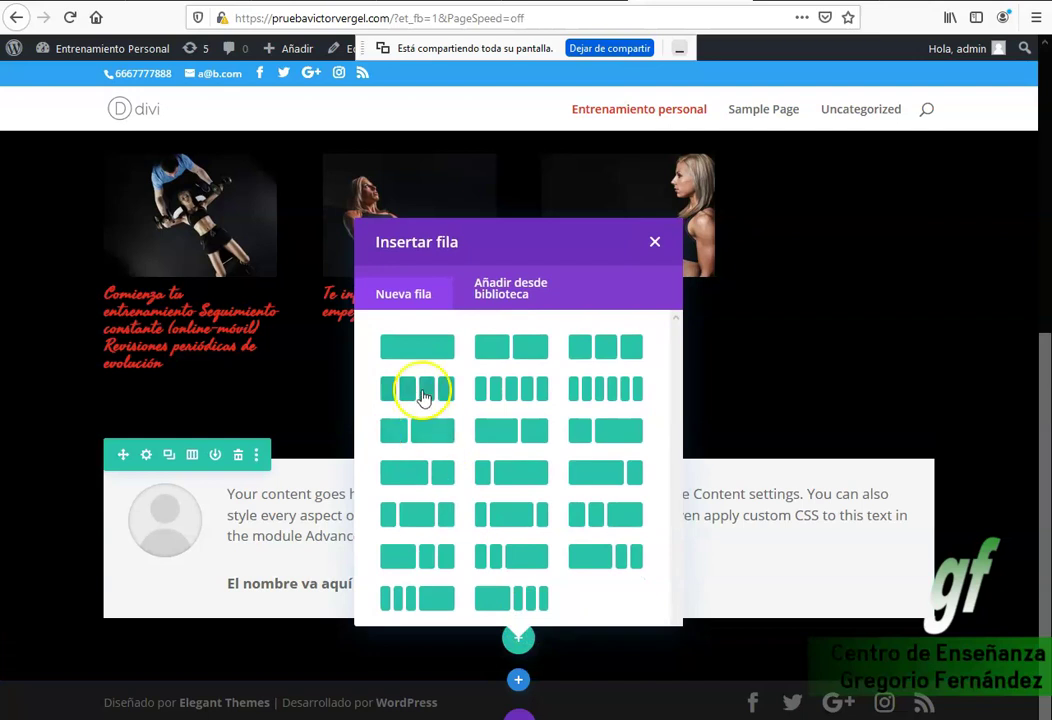
Pick a layout for the new row, insert a Mapa module and add a new pin.
{"action": "left_click", "coordinate": [418, 394]}
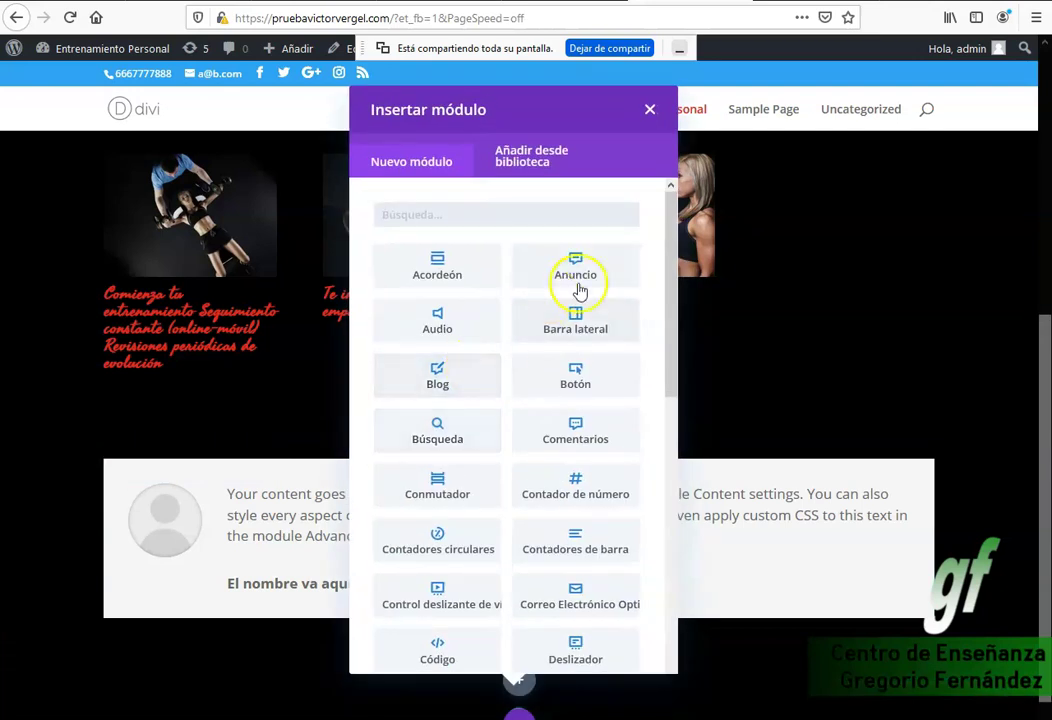
{"action": "left_click_drag", "start_coordinate": [670, 352], "coordinate": [668, 476]}
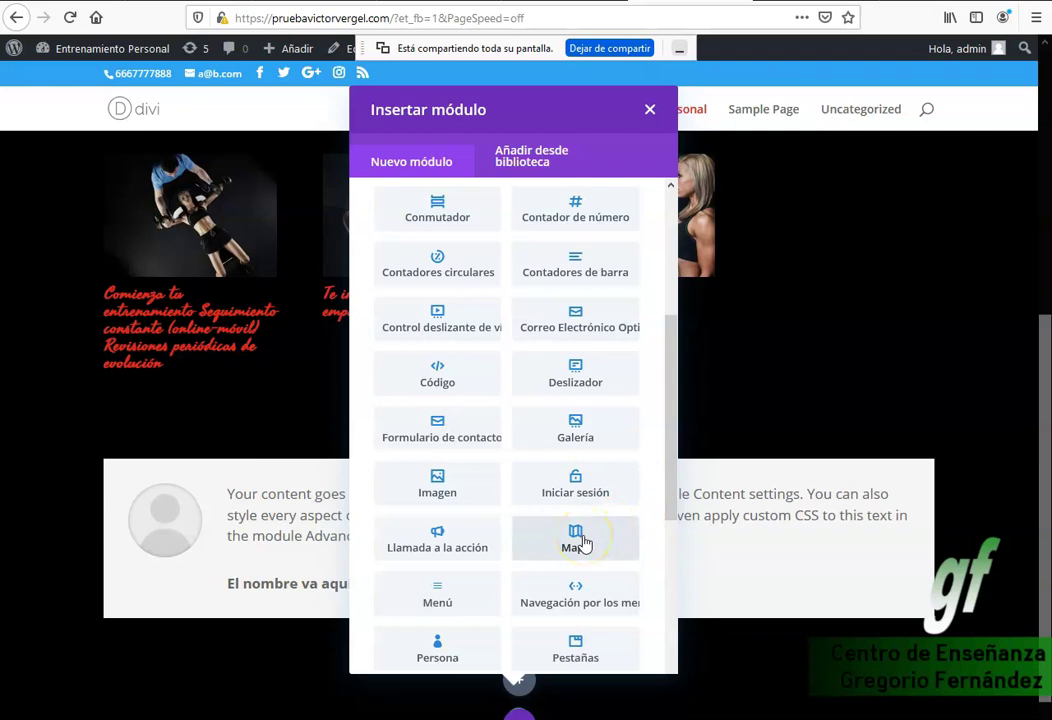
{"action": "left_click", "coordinate": [580, 540]}
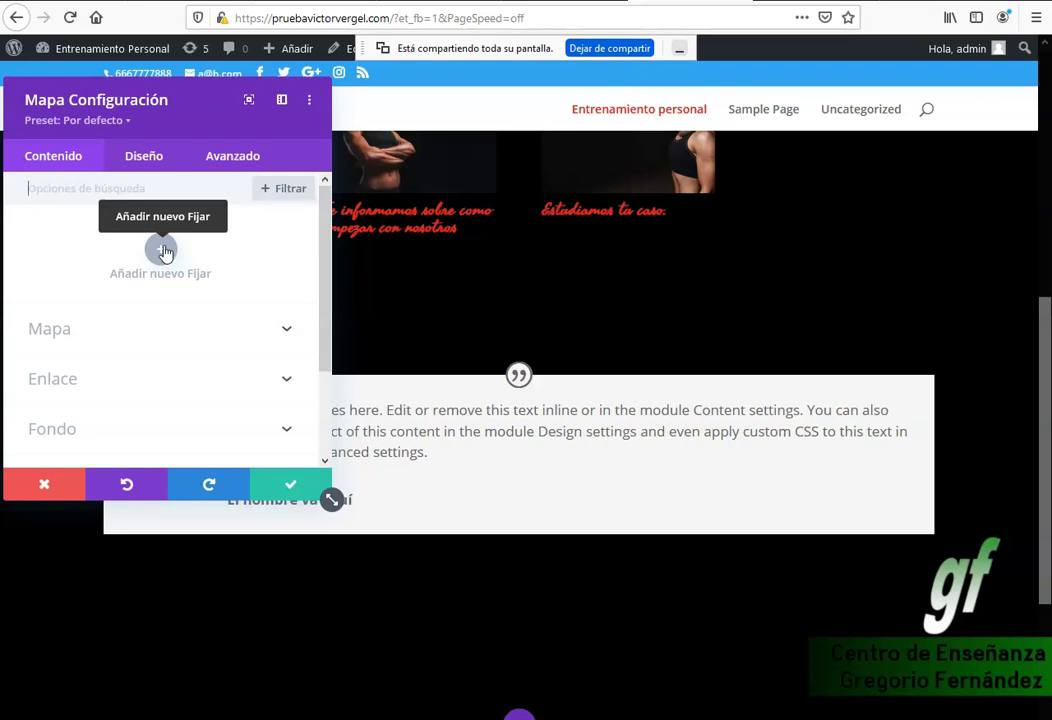
{"action": "left_click", "coordinate": [163, 250]}
Title the new map pin Valladolid.
{"action": "left_click", "coordinate": [112, 290]}
{"action": "scroll", "coordinate": [230, 258], "scroll_direction": "down", "scroll_amount": 2}
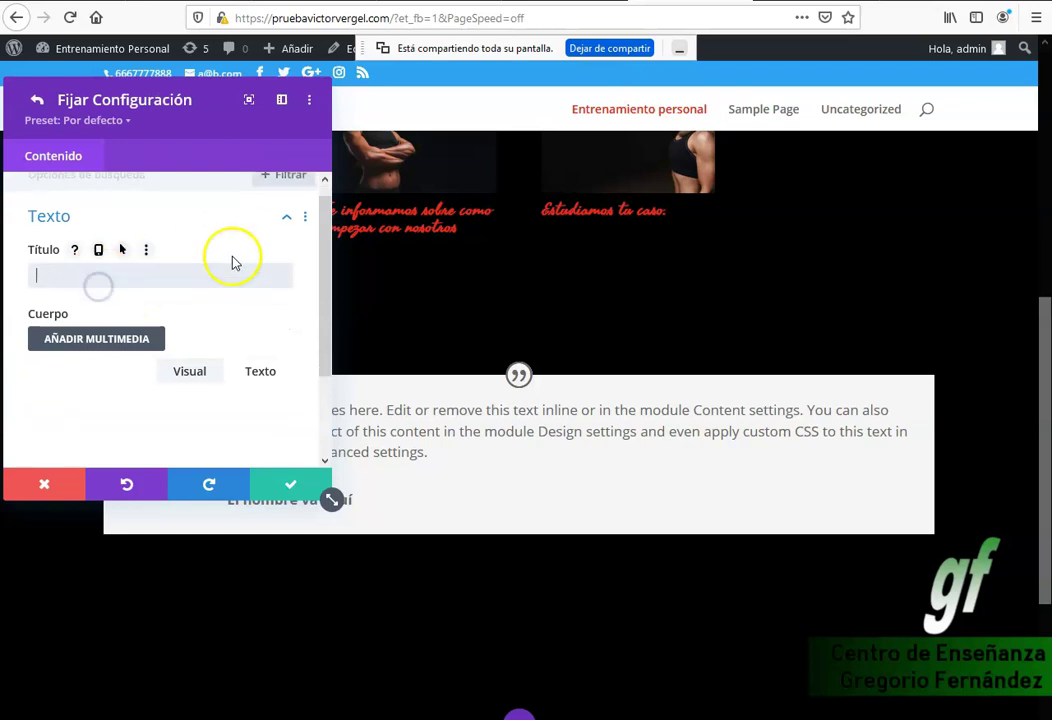
{"action": "scroll", "coordinate": [210, 253], "scroll_direction": "up", "scroll_amount": 2}
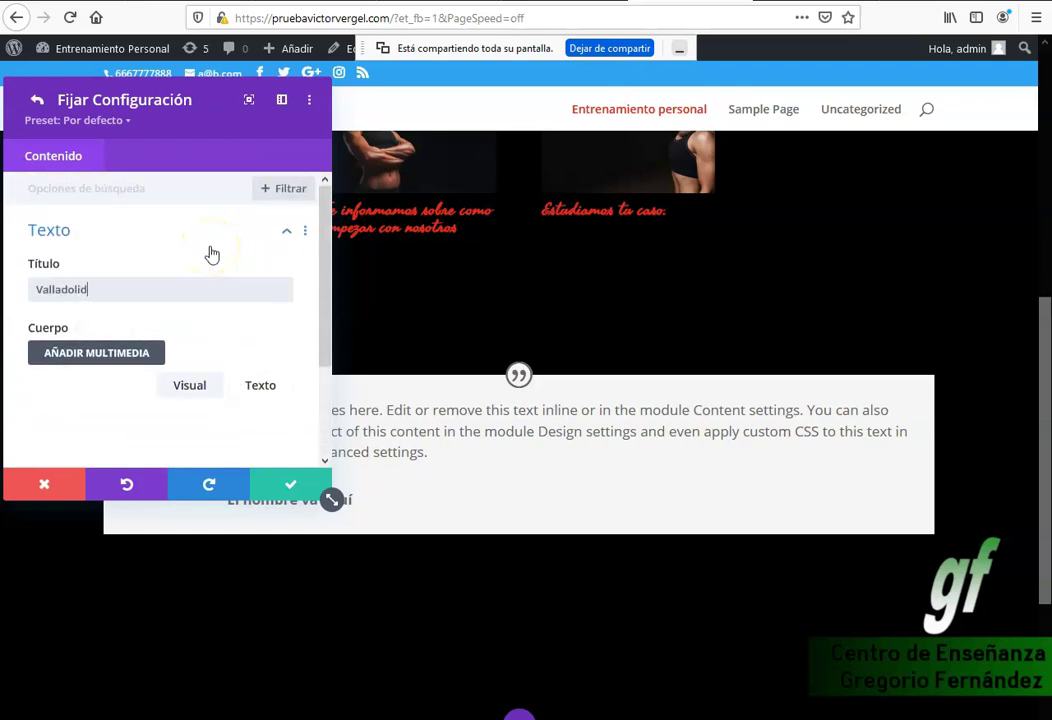
{"action": "scroll", "coordinate": [212, 255], "scroll_direction": "down", "scroll_amount": 3}
Set the pin's marker address to a Valladolid street, locate it on the map, and save the pin.
{"action": "left_click", "coordinate": [239, 383]}
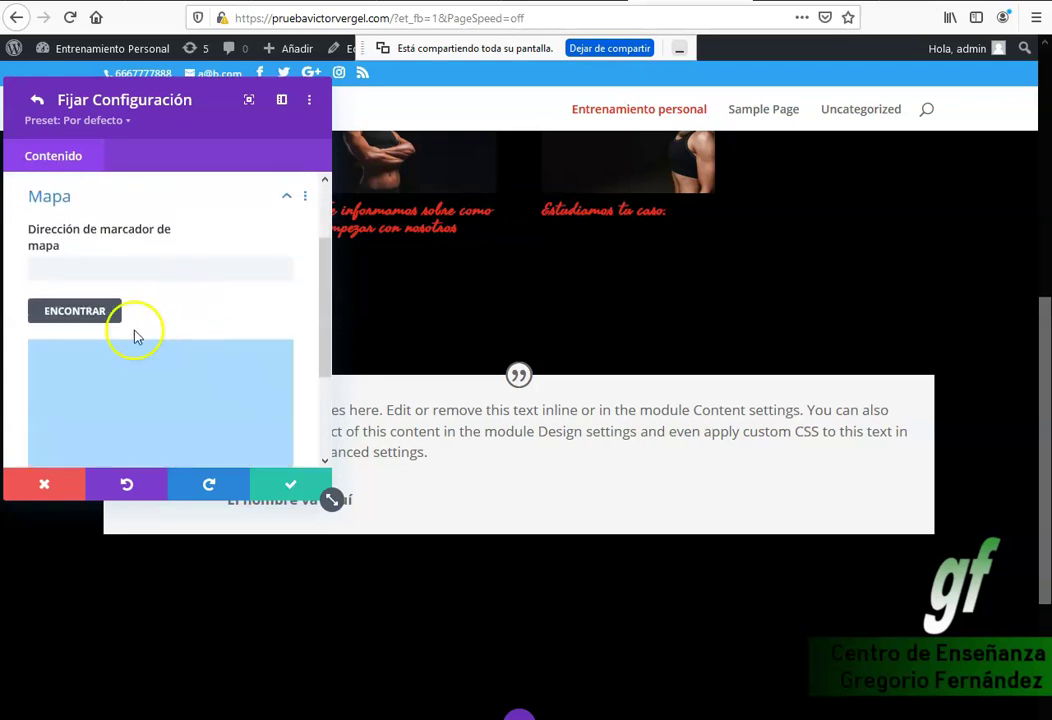
{"action": "left_click", "coordinate": [69, 271]}
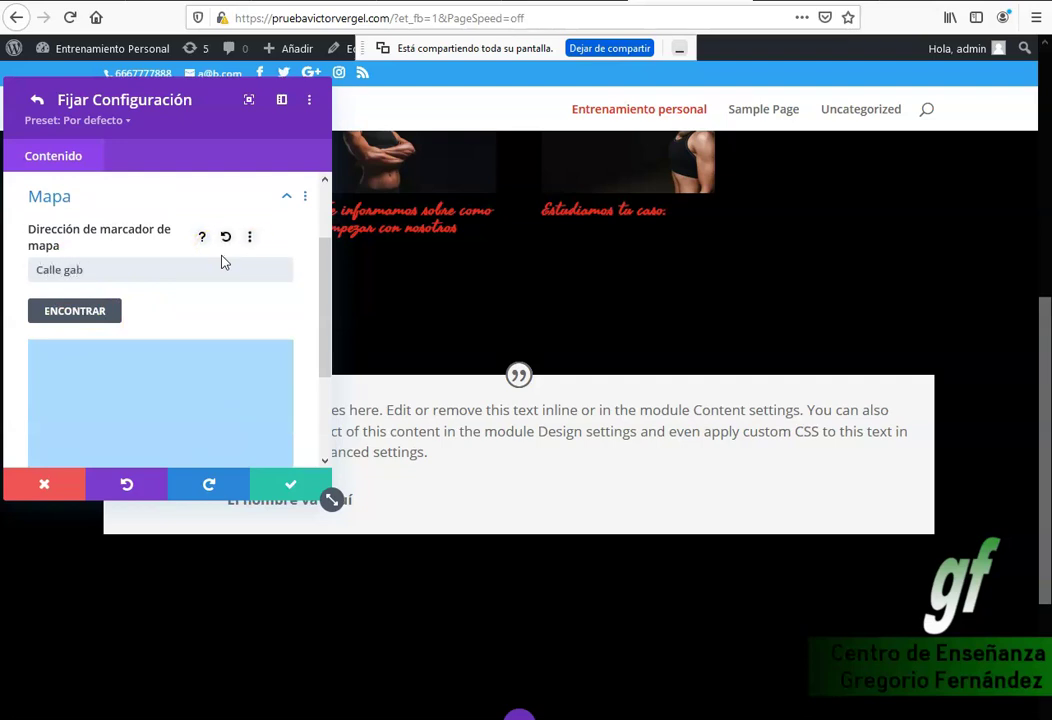
{"action": "left_click", "coordinate": [210, 262]}
{"action": "left_click", "coordinate": [204, 244]}
{"action": "left_click", "coordinate": [87, 307]}
{"action": "left_click", "coordinate": [170, 282]}
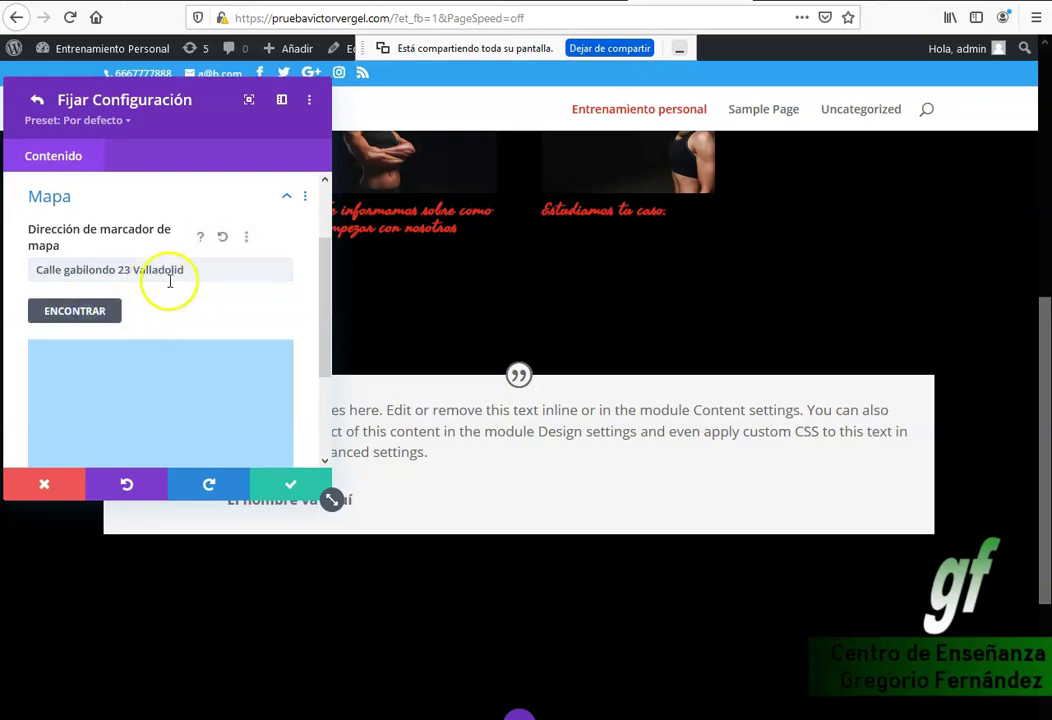
{"action": "left_click_drag", "start_coordinate": [319, 286], "coordinate": [322, 214]}
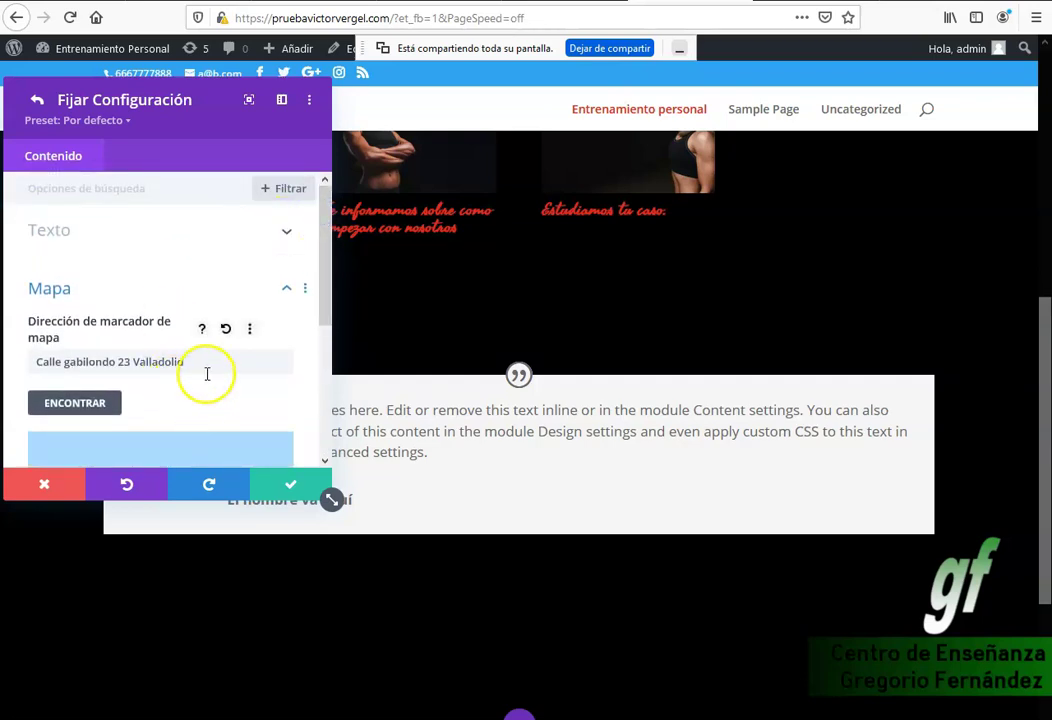
{"action": "left_click_drag", "start_coordinate": [323, 303], "coordinate": [324, 363]}
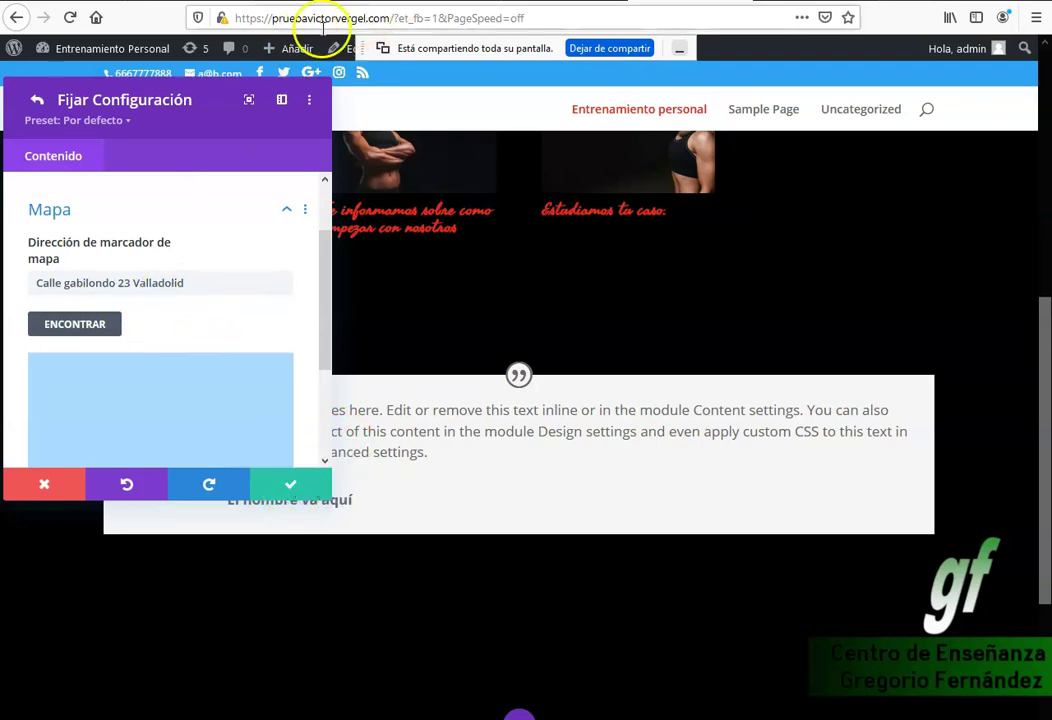
{"action": "left_click", "coordinate": [289, 484]}
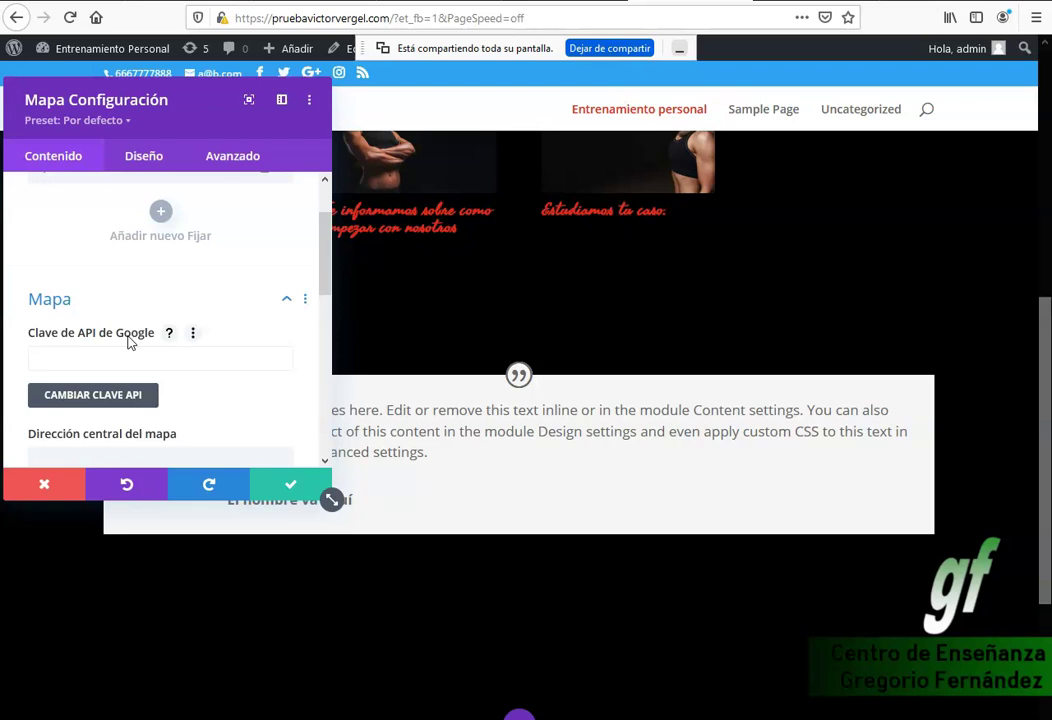
Begin changing the map's empty Google API key with CAMBIAR CLAVE API.
{"action": "left_click", "coordinate": [113, 397]}
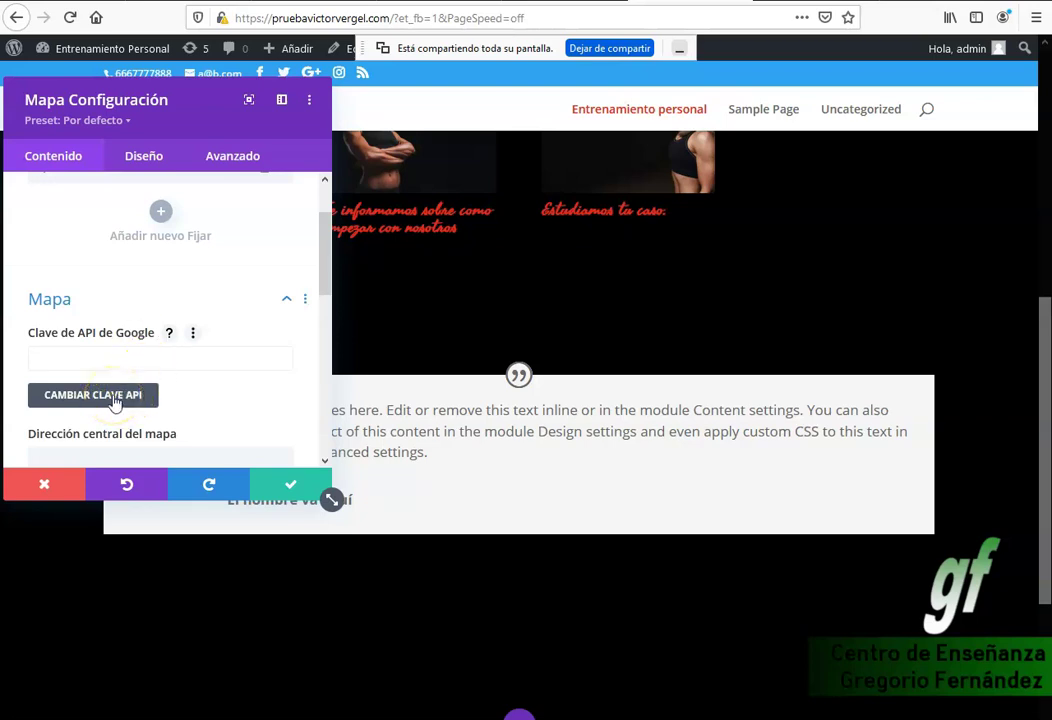
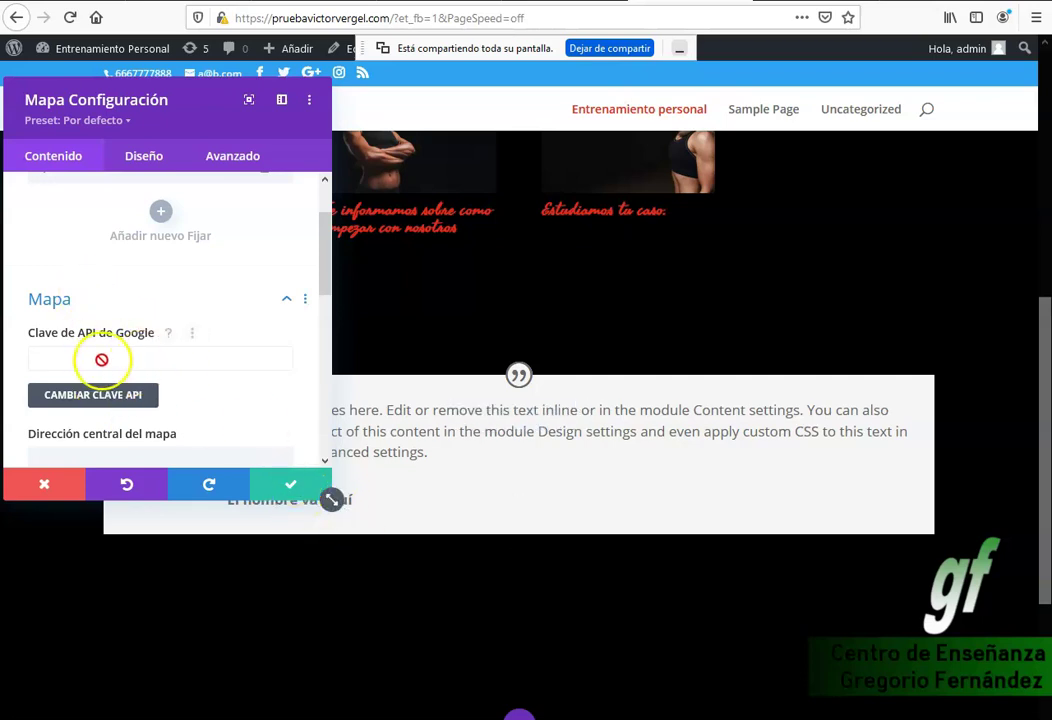
Save the map module's settings and drag it into a new row.
{"action": "scroll", "coordinate": [185, 362], "scroll_direction": "down", "scroll_amount": 3}
{"action": "scroll", "coordinate": [148, 258], "scroll_direction": "up", "scroll_amount": 3}
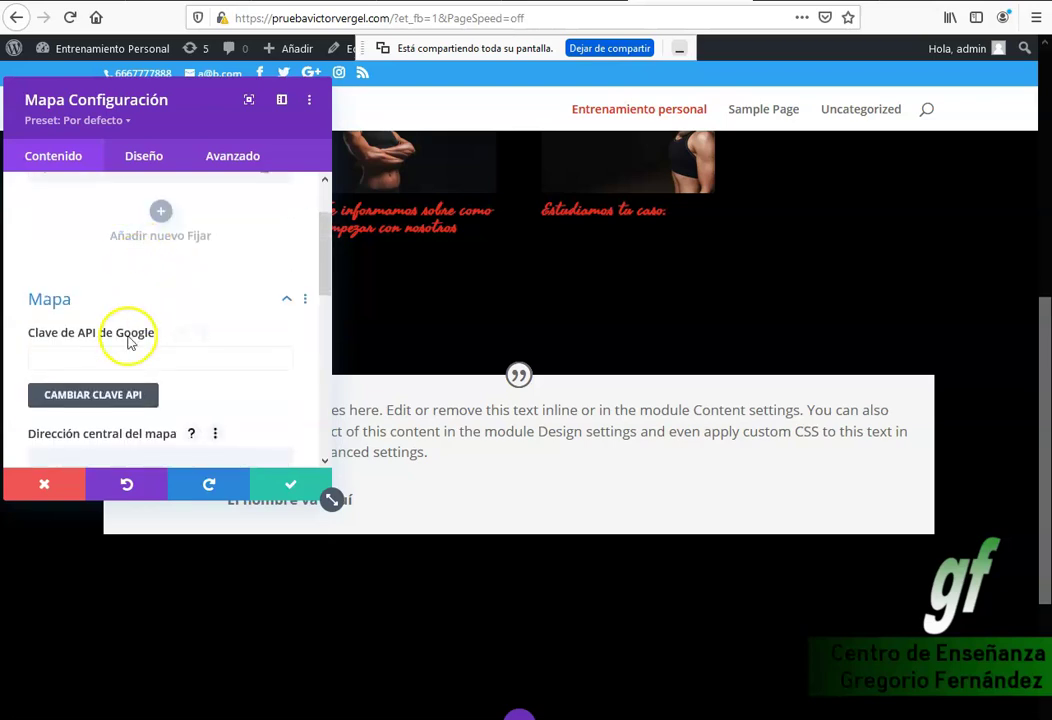
{"action": "left_click", "coordinate": [286, 485]}
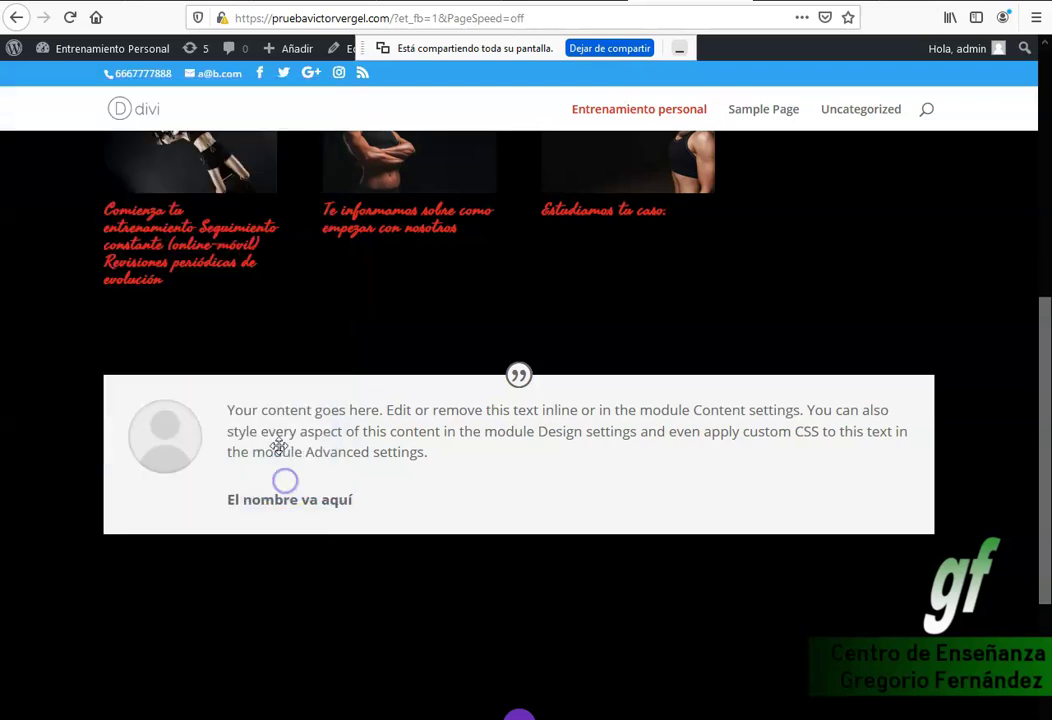
{"action": "left_click_drag", "start_coordinate": [477, 571], "coordinate": [500, 479]}
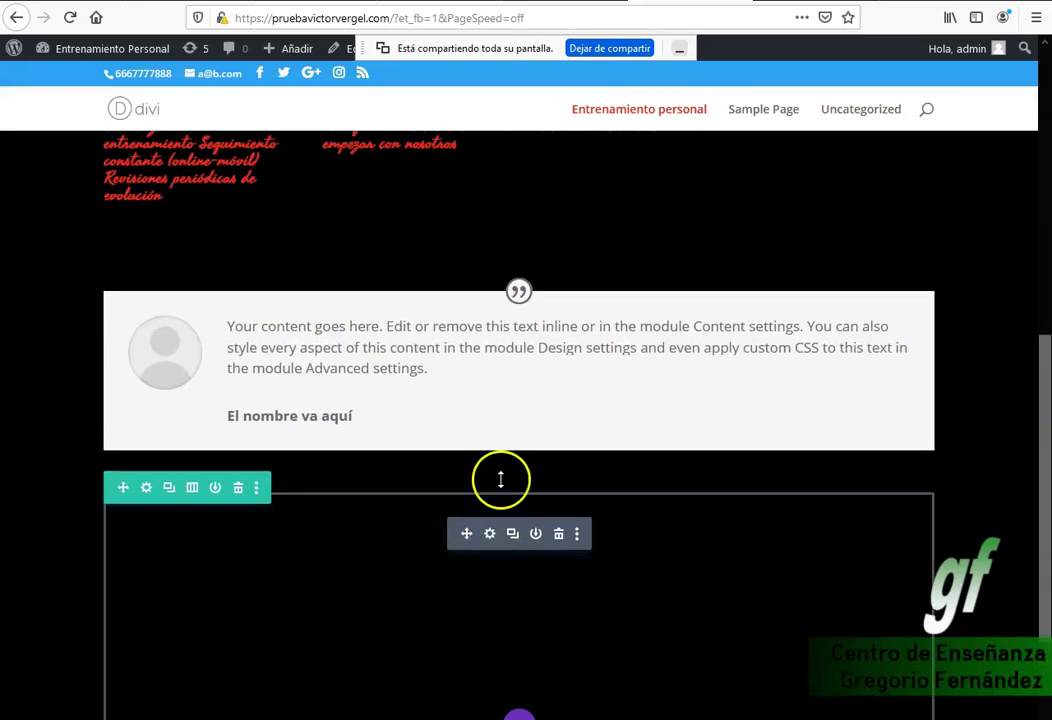
Reach the map's Google API key field, then start a 'google api java' search in a new tab.
{"action": "left_click", "coordinate": [490, 536]}
{"action": "scroll", "coordinate": [188, 399], "scroll_direction": "down", "scroll_amount": 3}
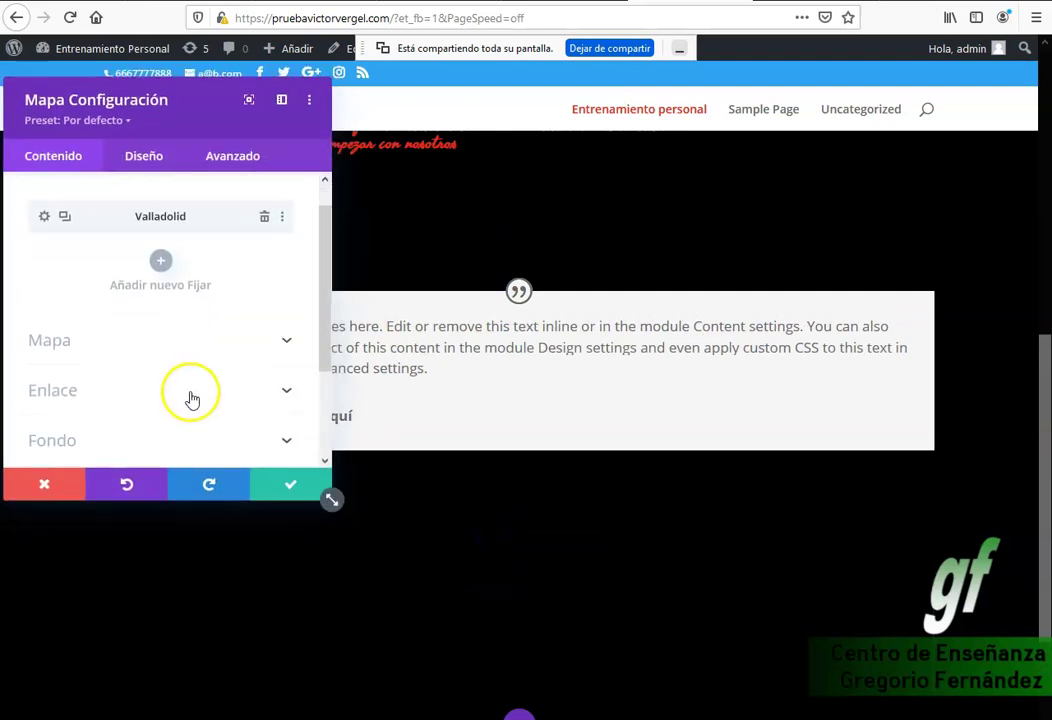
{"action": "left_click", "coordinate": [185, 216]}
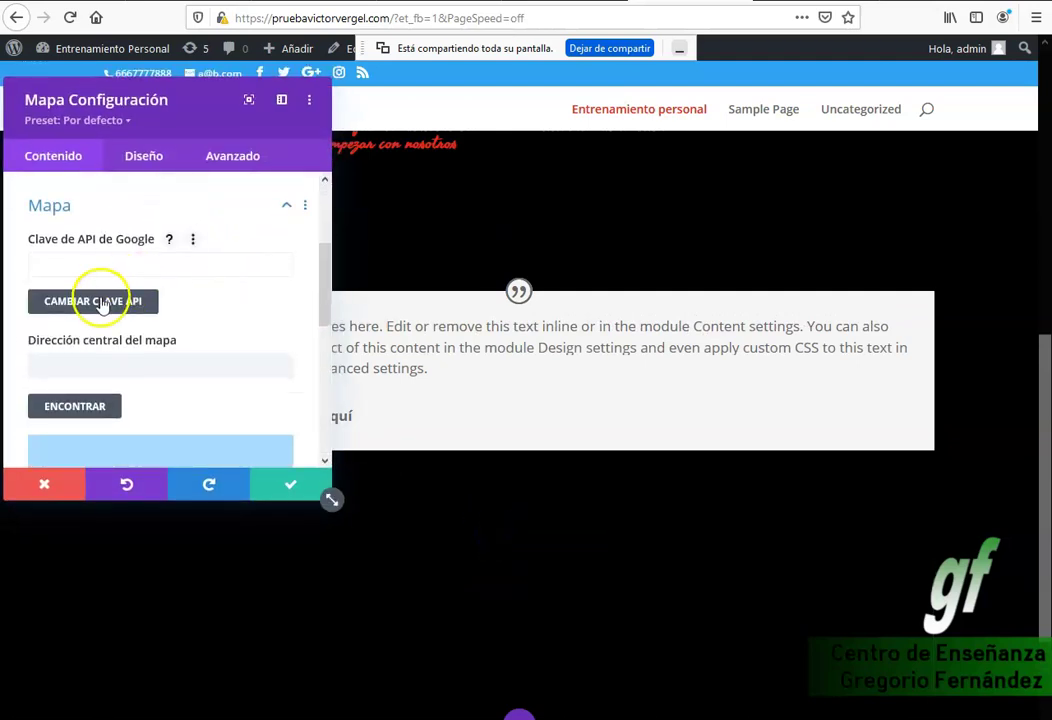
{"action": "left_click", "coordinate": [103, 299]}
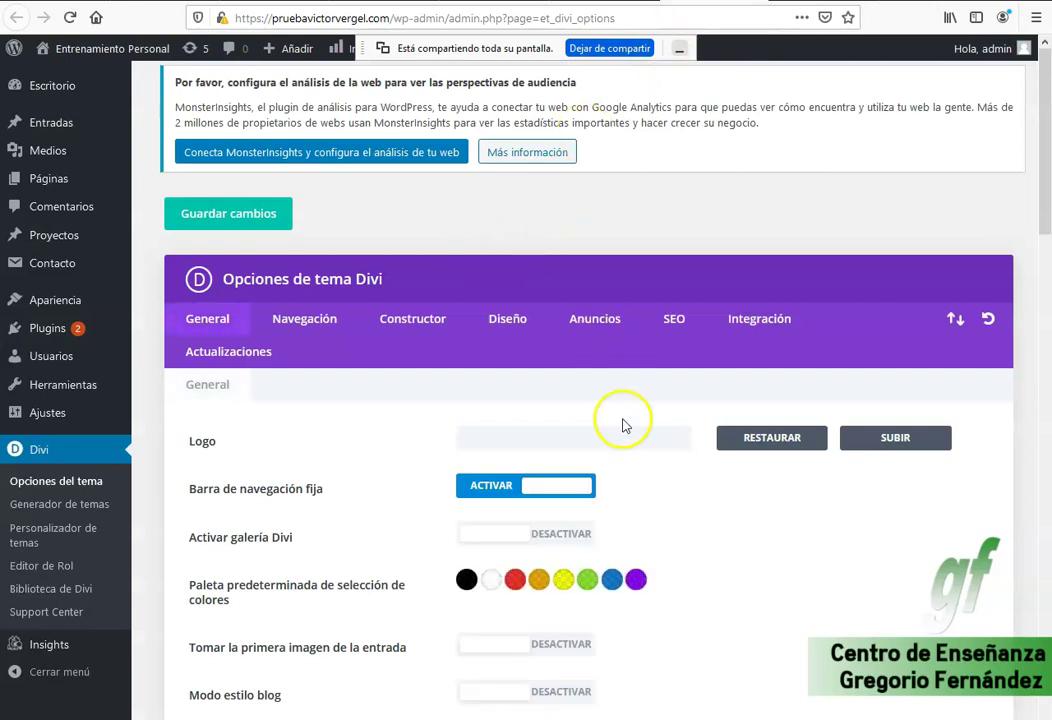
{"action": "scroll", "coordinate": [615, 418], "scroll_direction": "down", "scroll_amount": 4}
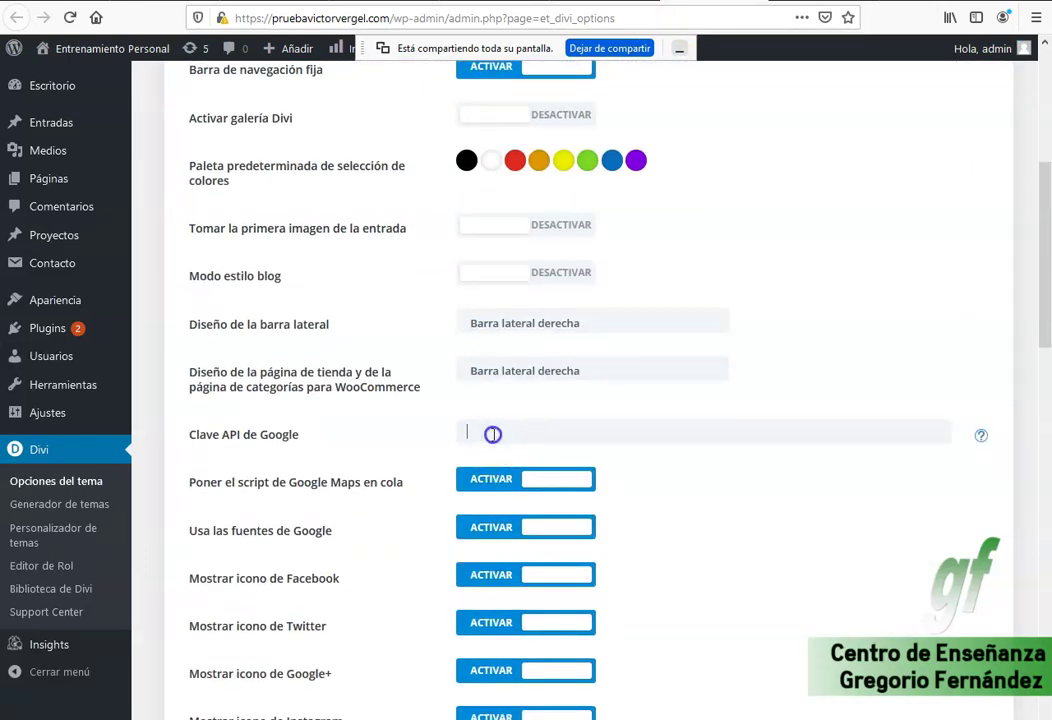
{"action": "left_click", "coordinate": [460, 436]}
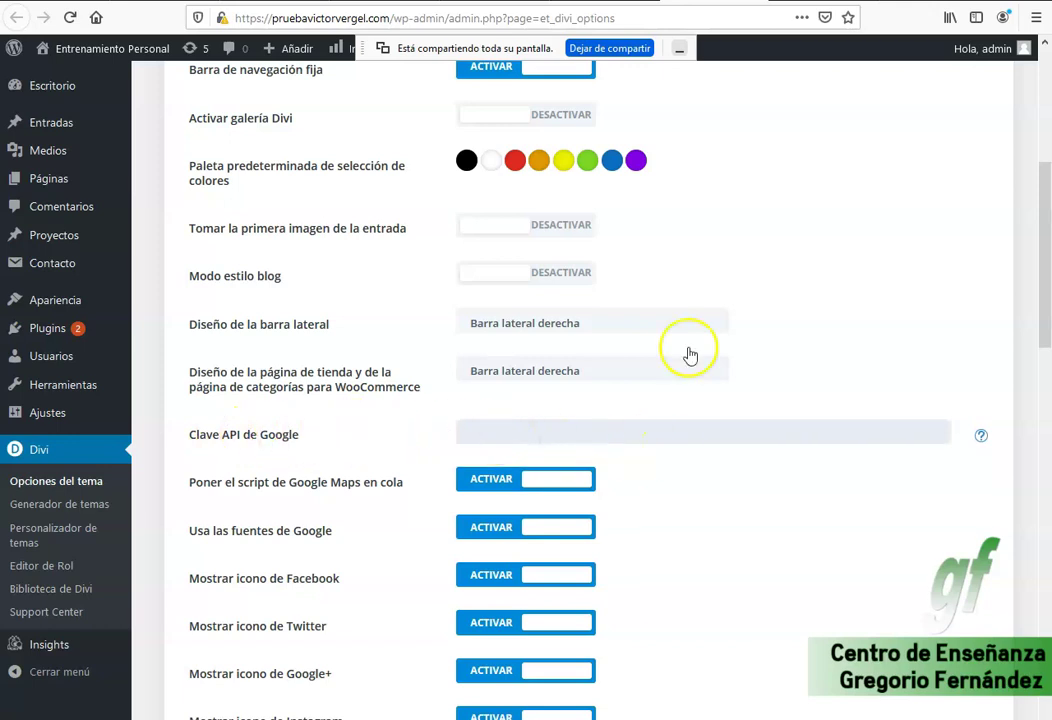
{"action": "key", "text": "ctrl+t"}
{"action": "type", "text": "googl"}
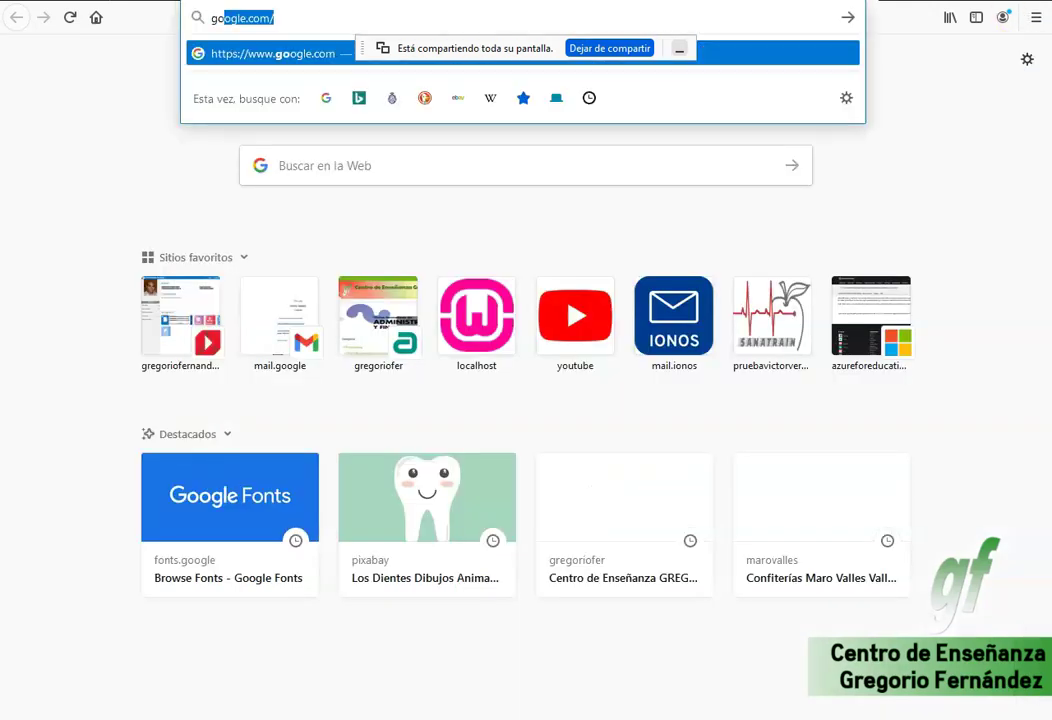
{"action": "type", "text": "e api java"}
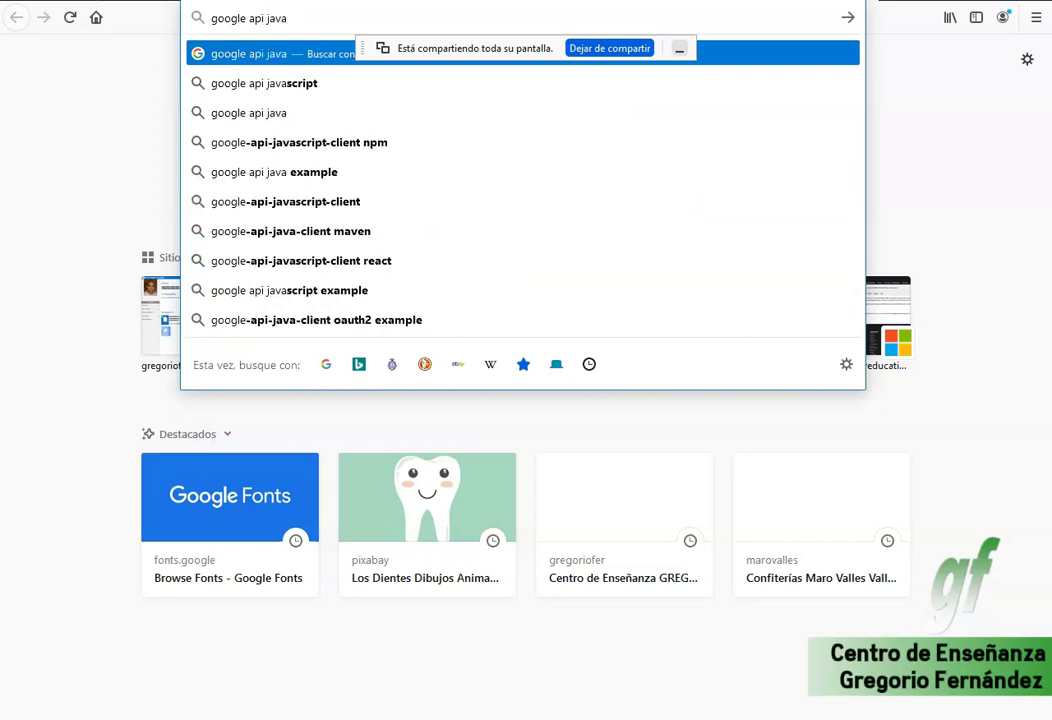
Search Google for 'google api maps' and open the Google Maps Platform | Google Developers page.
{"action": "key", "text": "BackSpace"}
{"action": "key", "text": "BackSpace"}
{"action": "key", "text": "BackSpace"}
{"action": "key", "text": "BackSpace"}
{"action": "key", "text": "BackSpace"}
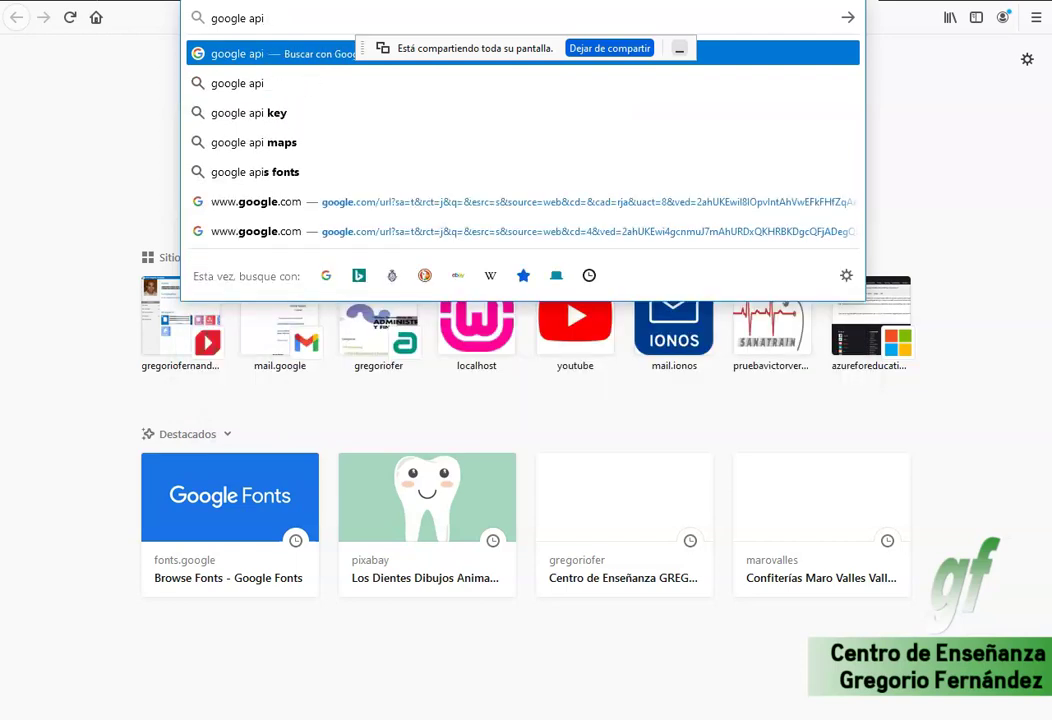
{"action": "type", "text": "maps"}
{"action": "key", "text": "Return"}
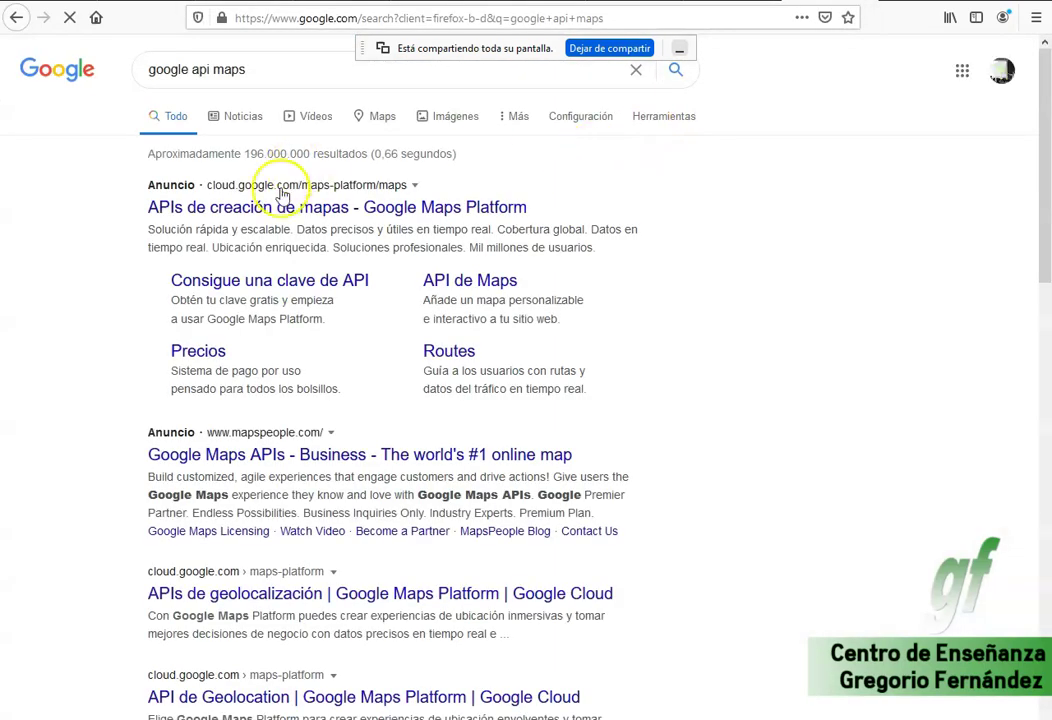
{"action": "scroll", "coordinate": [366, 481], "scroll_direction": "down", "scroll_amount": 3}
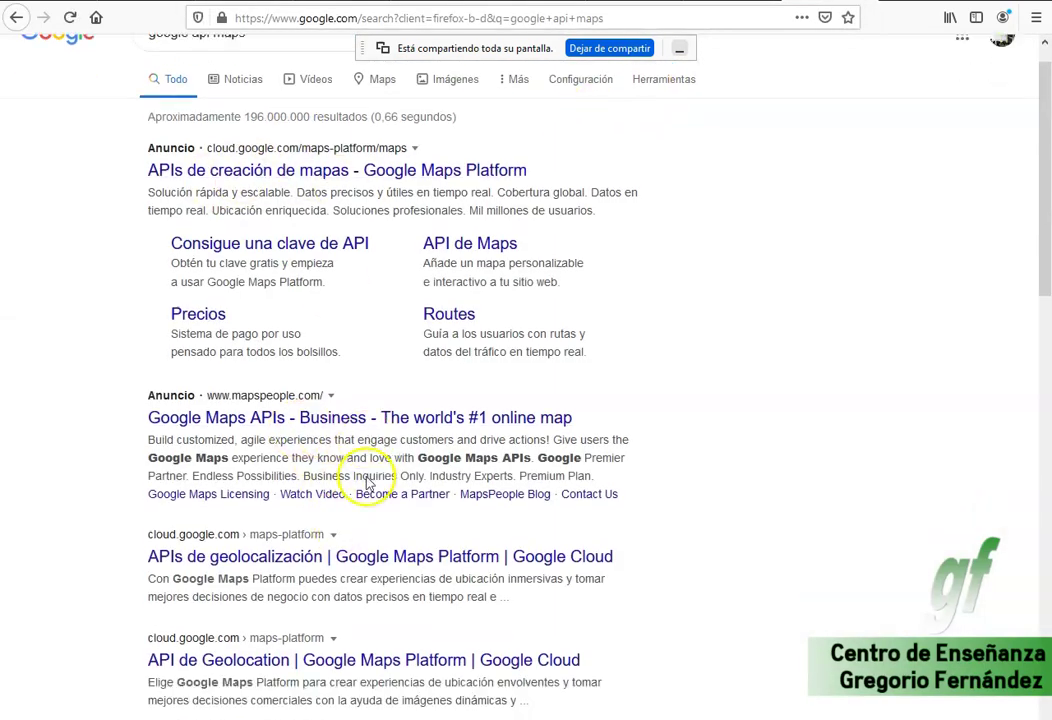
{"action": "scroll", "coordinate": [342, 440], "scroll_direction": "down", "scroll_amount": 2}
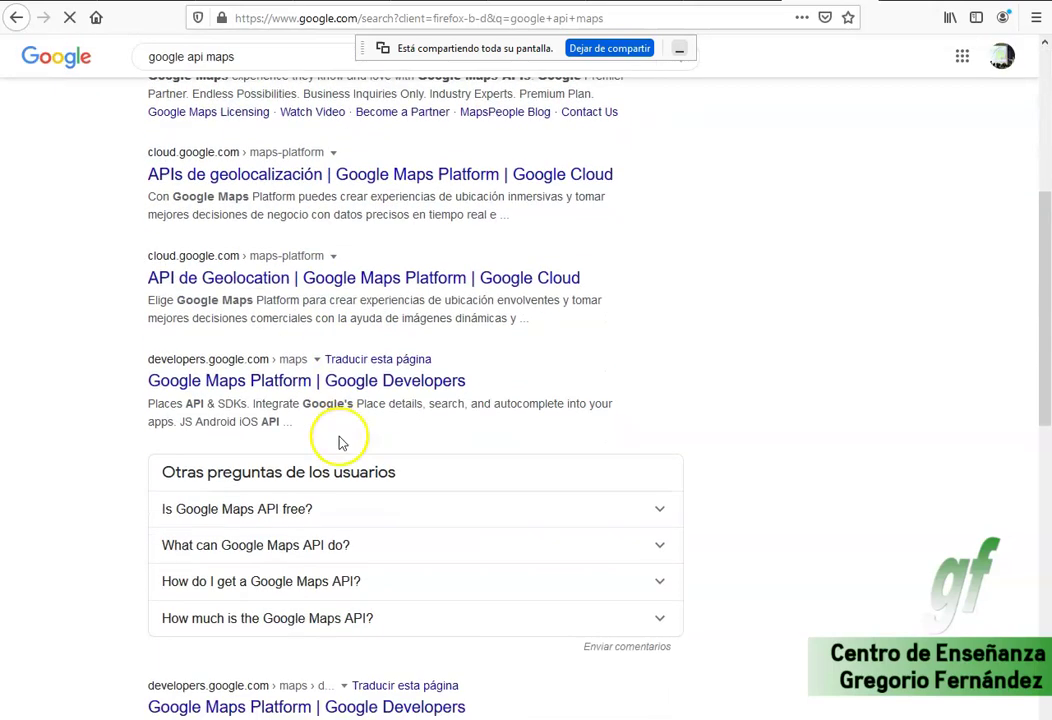
{"action": "scroll", "coordinate": [375, 440], "scroll_direction": "down", "scroll_amount": 1}
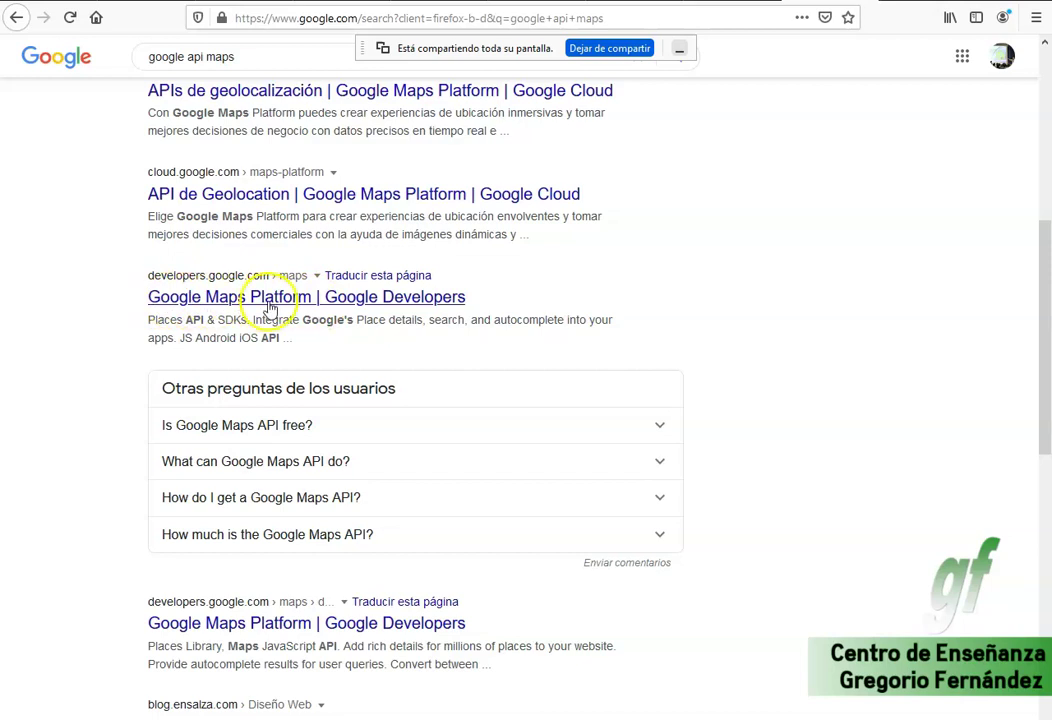
{"action": "left_click", "coordinate": [371, 299]}
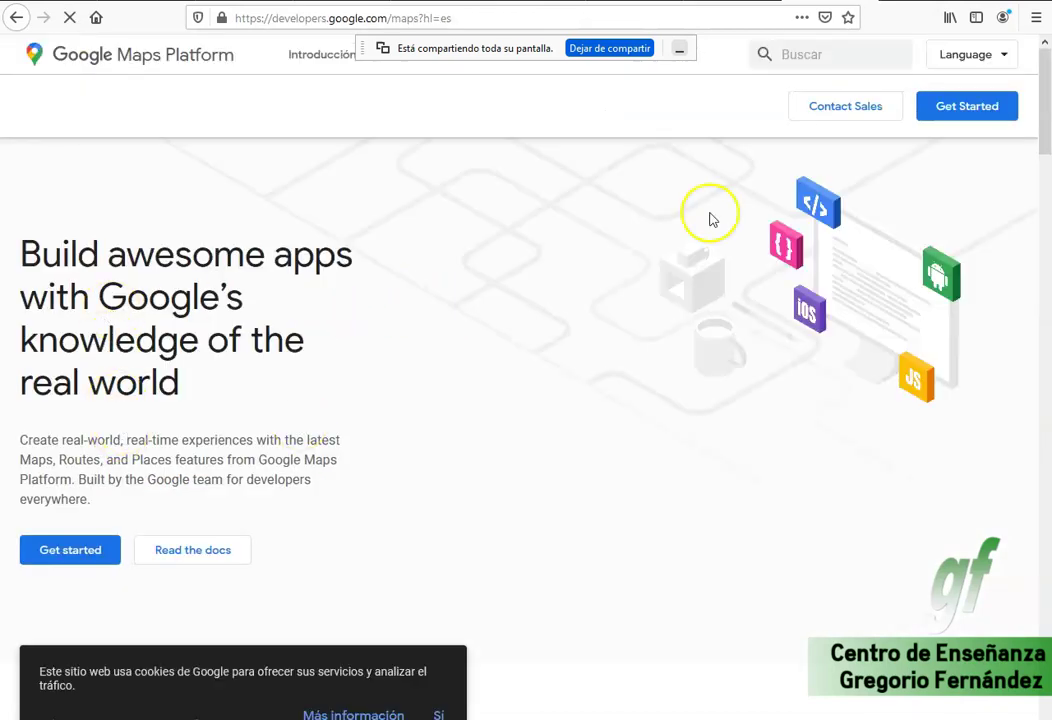
Start Google Maps Platform's Get Started flow and dismiss the developer profile invitation.
{"action": "left_click", "coordinate": [956, 110]}
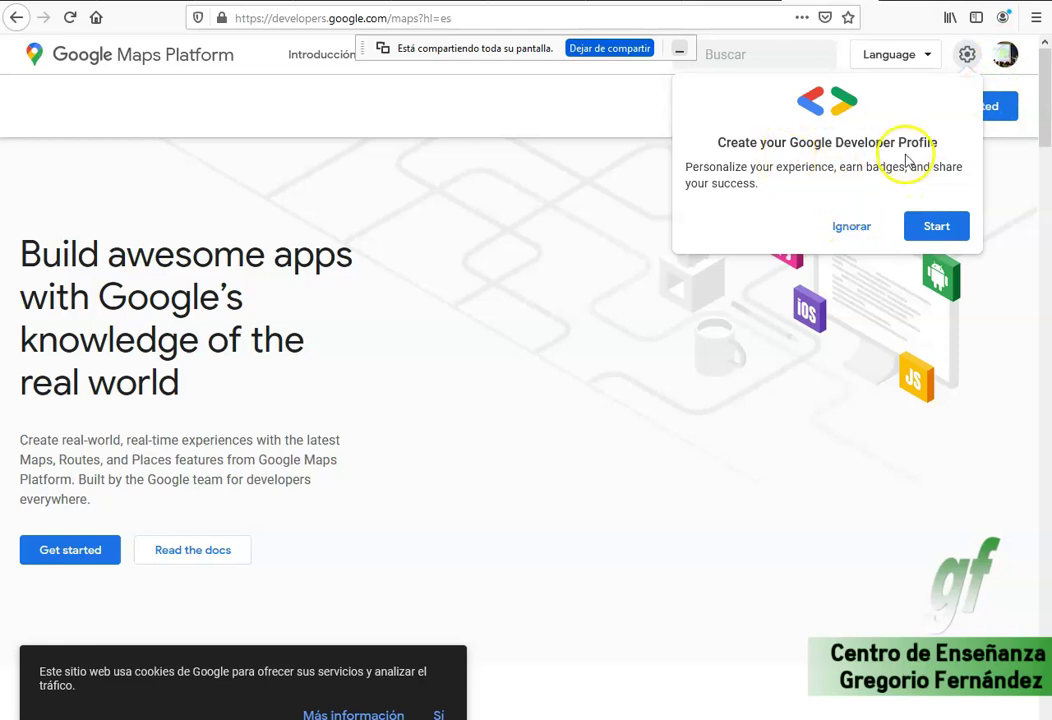
{"action": "left_click", "coordinate": [860, 228]}
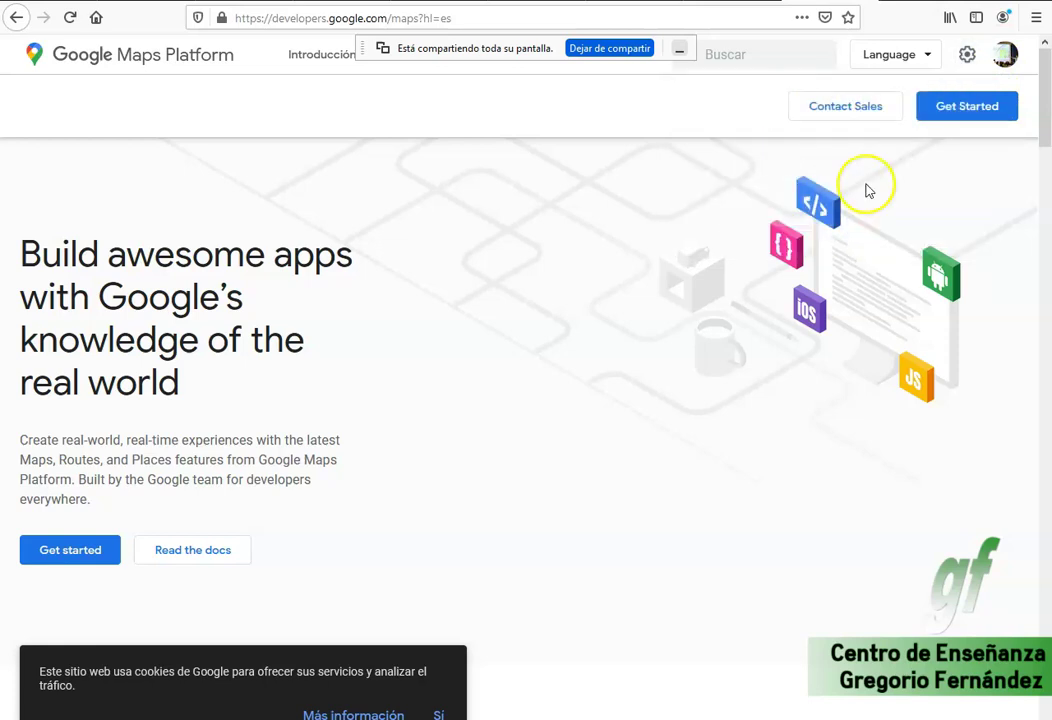
{"action": "scroll", "coordinate": [395, 290], "scroll_direction": "down", "scroll_amount": 5}
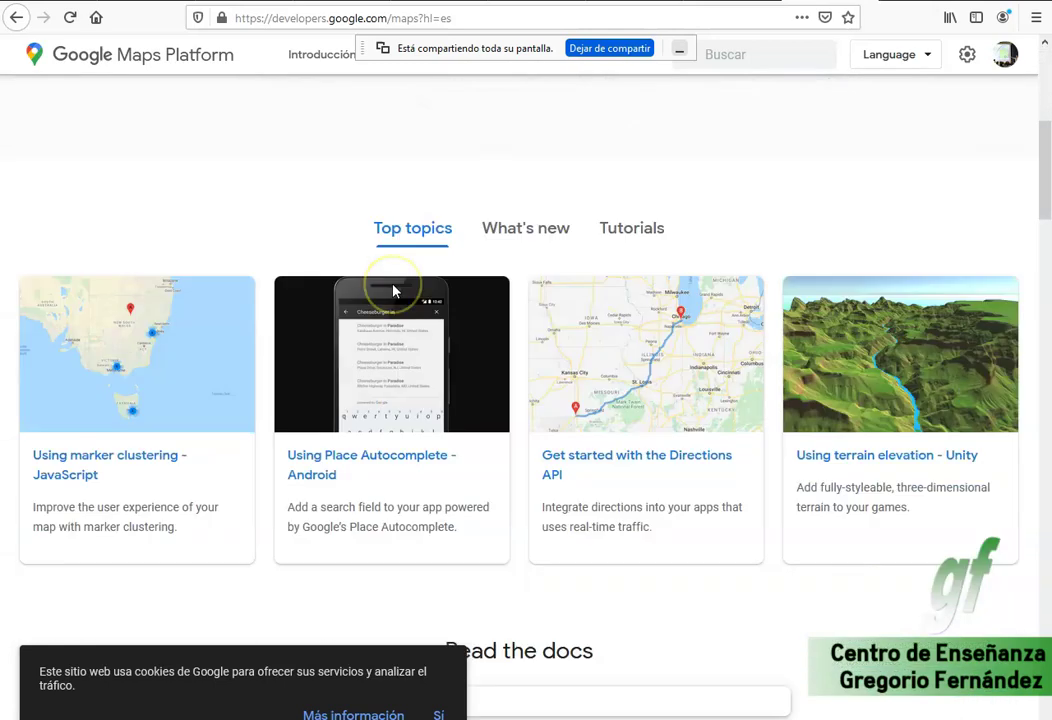
{"action": "scroll", "coordinate": [428, 280], "scroll_direction": "up", "scroll_amount": 3}
{"action": "scroll", "coordinate": [427, 279], "scroll_direction": "up", "scroll_amount": 2}
Read through the getting-started guide on billing accounts and API keys.
{"action": "left_click", "coordinate": [950, 110]}
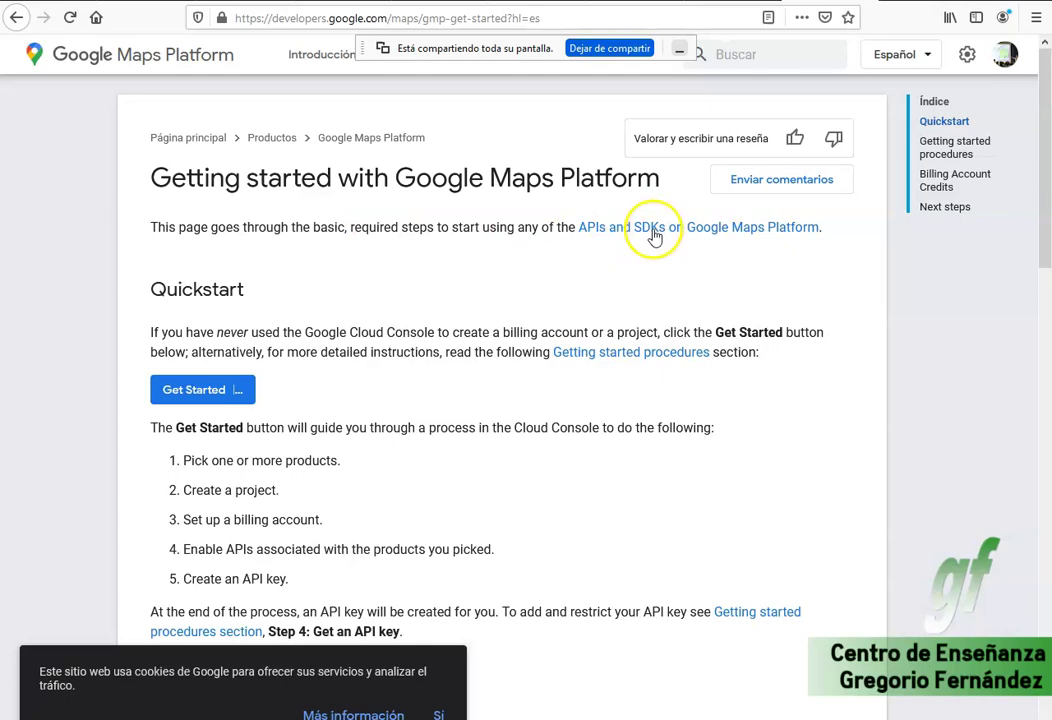
{"action": "scroll", "coordinate": [512, 293], "scroll_direction": "down", "scroll_amount": 3}
{"action": "left_click_drag", "start_coordinate": [316, 462], "coordinate": [413, 465]}
{"action": "scroll", "coordinate": [446, 460], "scroll_direction": "down", "scroll_amount": 5}
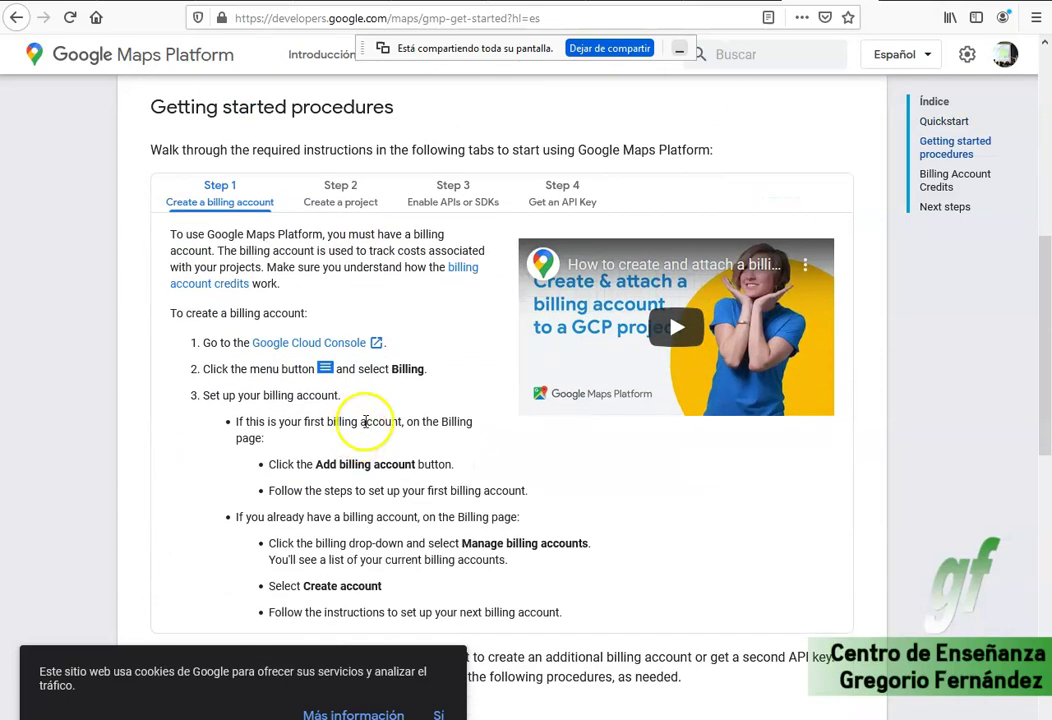
{"action": "scroll", "coordinate": [362, 415], "scroll_direction": "down", "scroll_amount": 5}
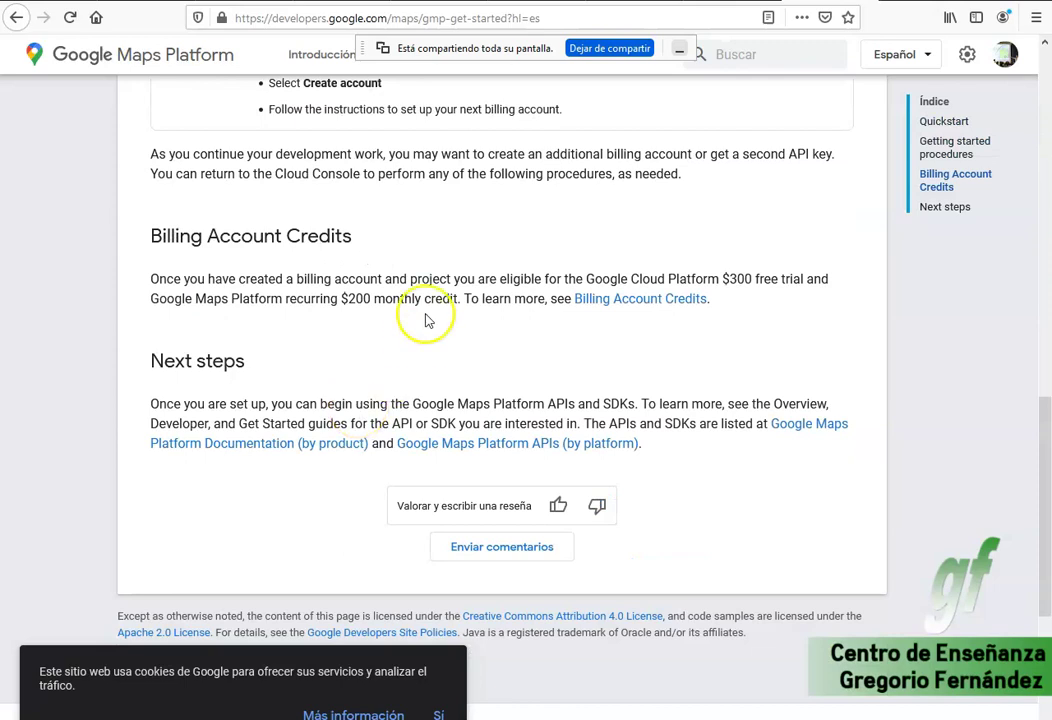
{"action": "scroll", "coordinate": [458, 352], "scroll_direction": "up", "scroll_amount": 10}
{"action": "scroll", "coordinate": [454, 347], "scroll_direction": "down", "scroll_amount": 1}
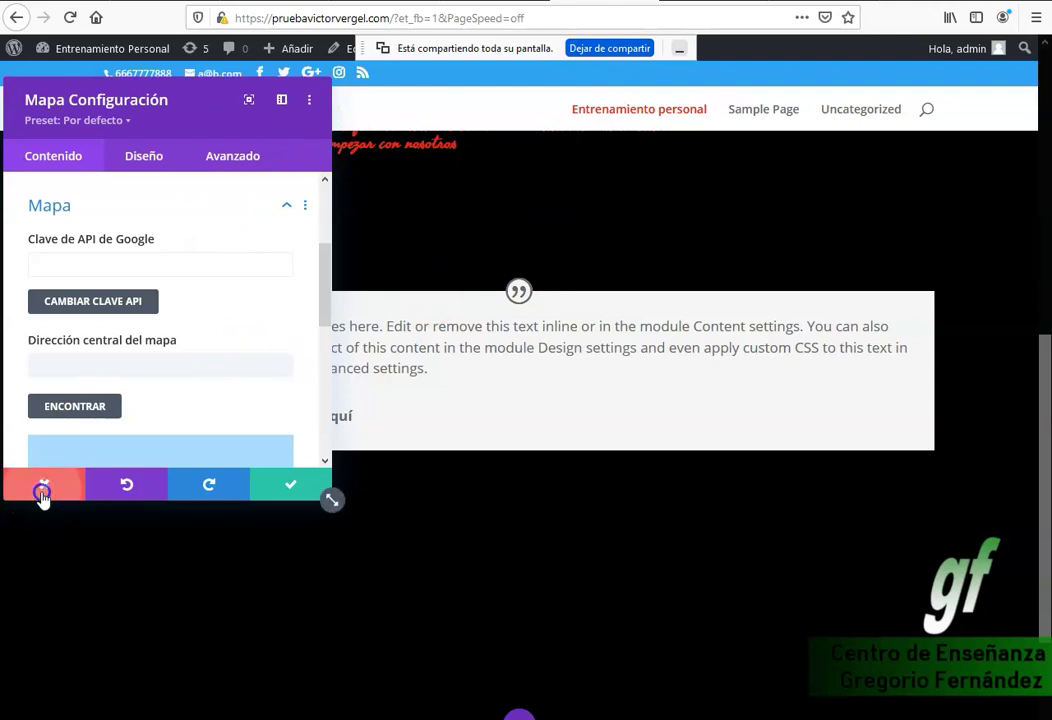
Discard the map module settings and delete the empty map section.
{"action": "left_click", "coordinate": [42, 492]}
{"action": "scroll", "coordinate": [477, 517], "scroll_direction": "down", "scroll_amount": 3}
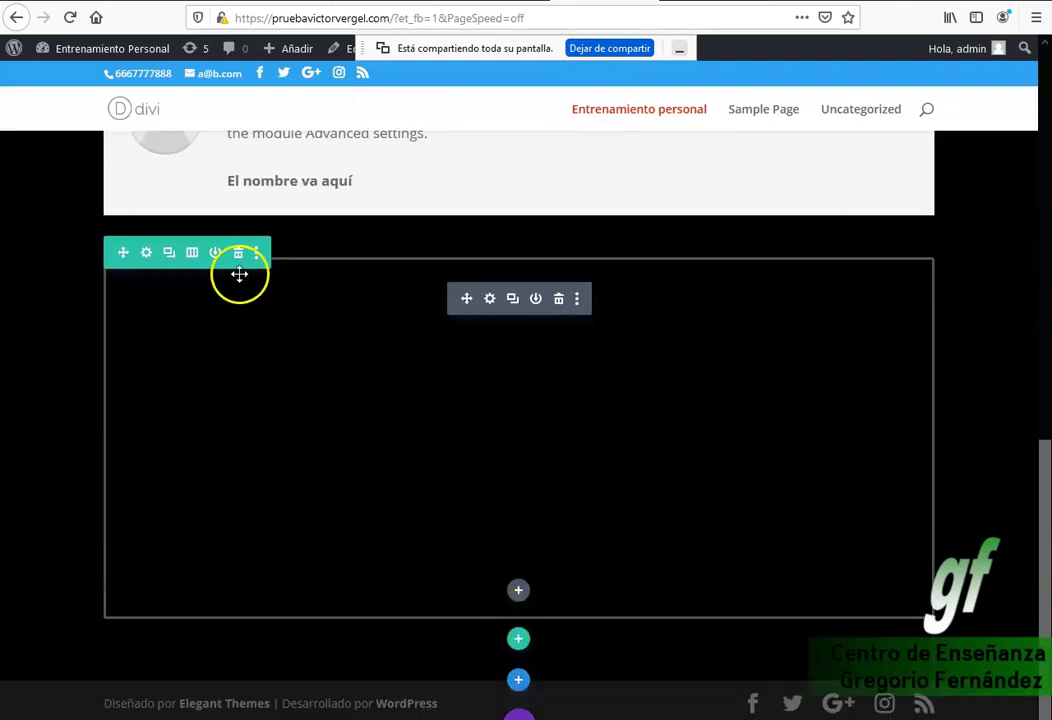
{"action": "left_click", "coordinate": [236, 256]}
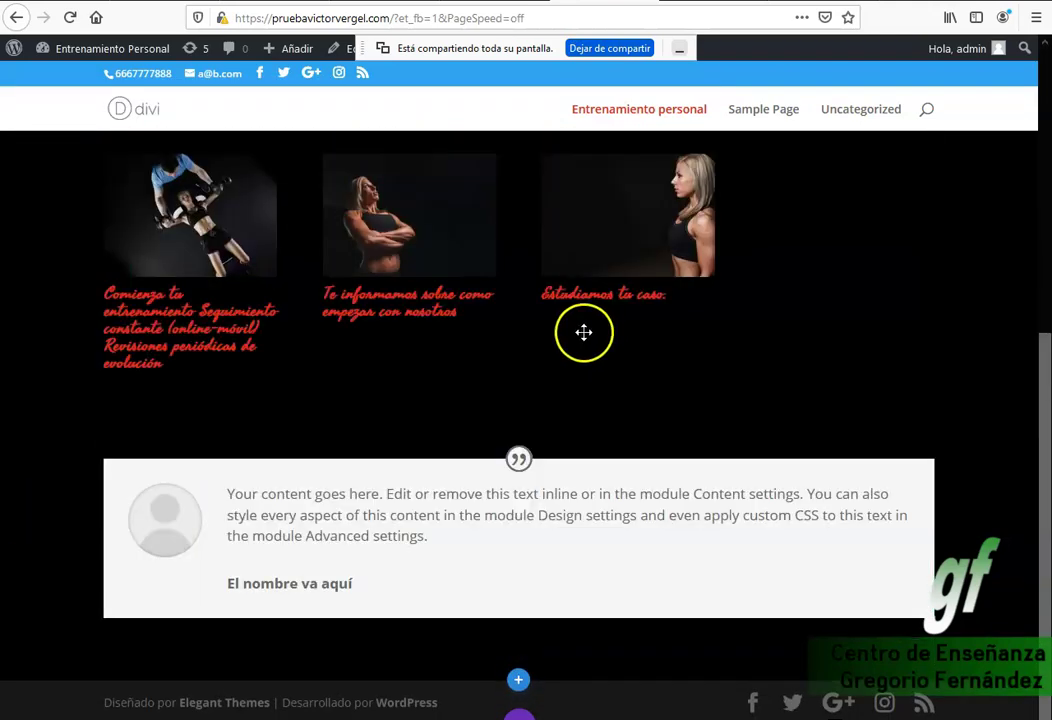
Add a new section below the testimonial with a row of the chosen column layout.
{"action": "left_click", "coordinate": [519, 680]}
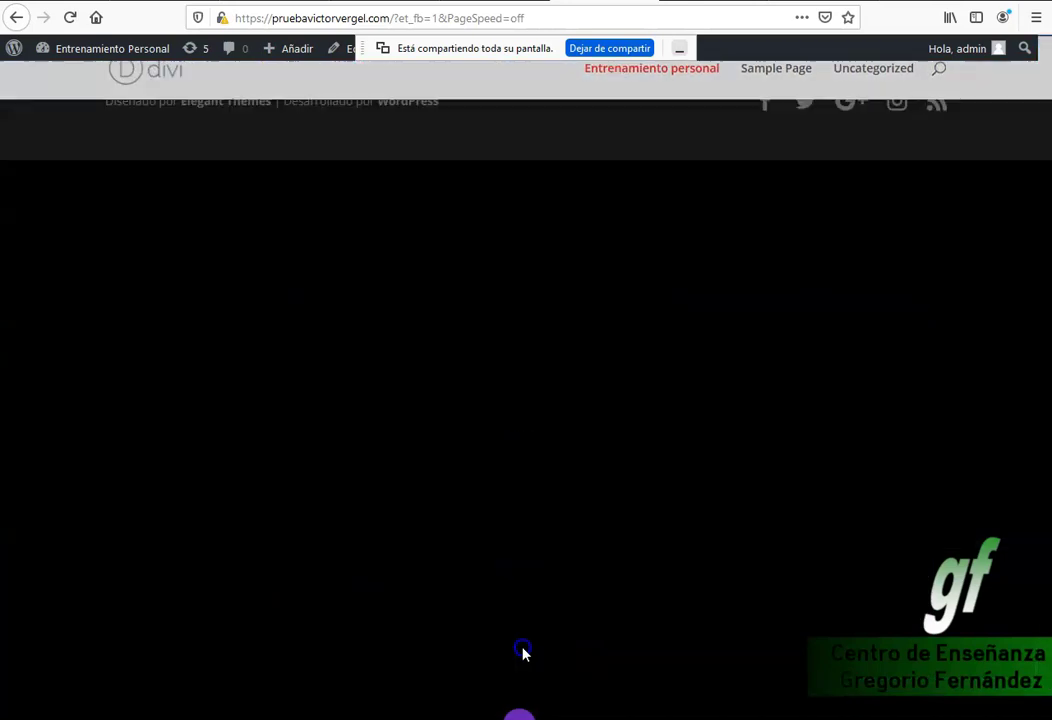
{"action": "scroll", "coordinate": [535, 486], "scroll_direction": "down", "scroll_amount": 4}
{"action": "scroll", "coordinate": [538, 481], "scroll_direction": "up", "scroll_amount": 2}
{"action": "scroll", "coordinate": [535, 477], "scroll_direction": "down", "scroll_amount": 3}
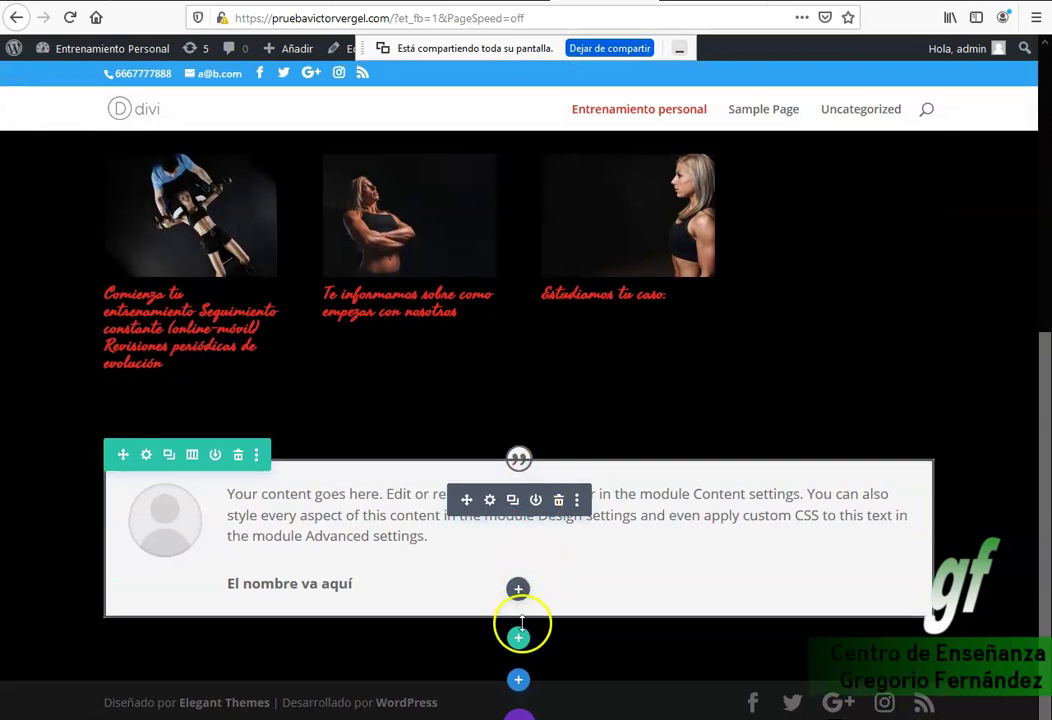
{"action": "left_click", "coordinate": [518, 637]}
{"action": "left_click", "coordinate": [422, 348]}
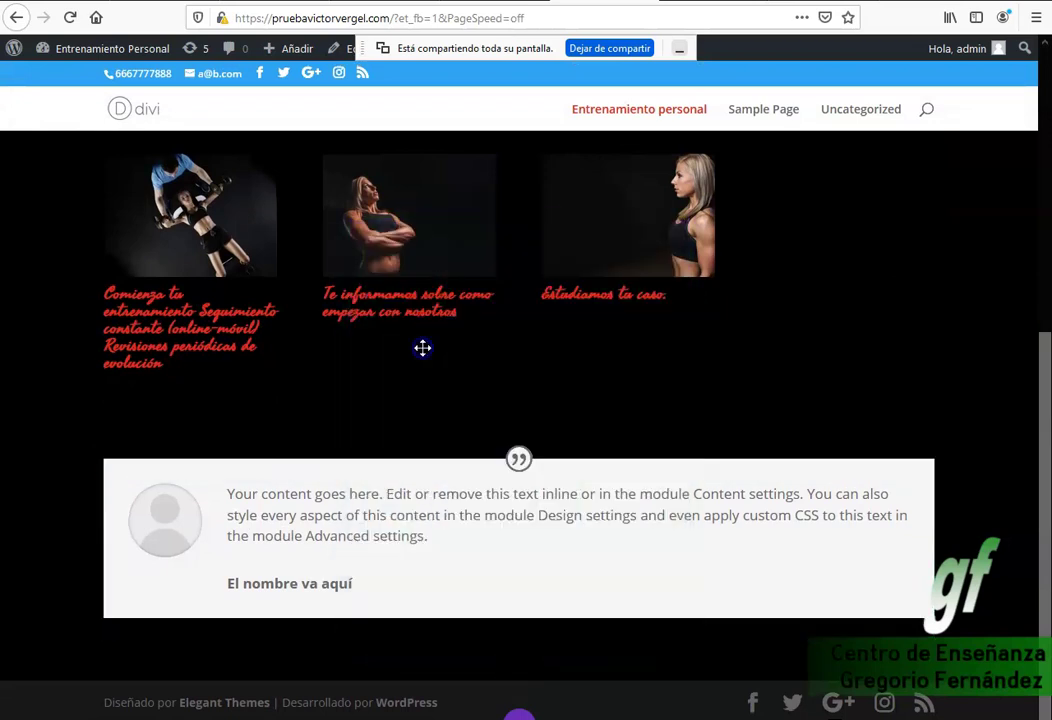
Insert a Formulario de contacto module into the new row and save its default settings.
{"action": "scroll", "coordinate": [535, 524], "scroll_direction": "down", "scroll_amount": 3}
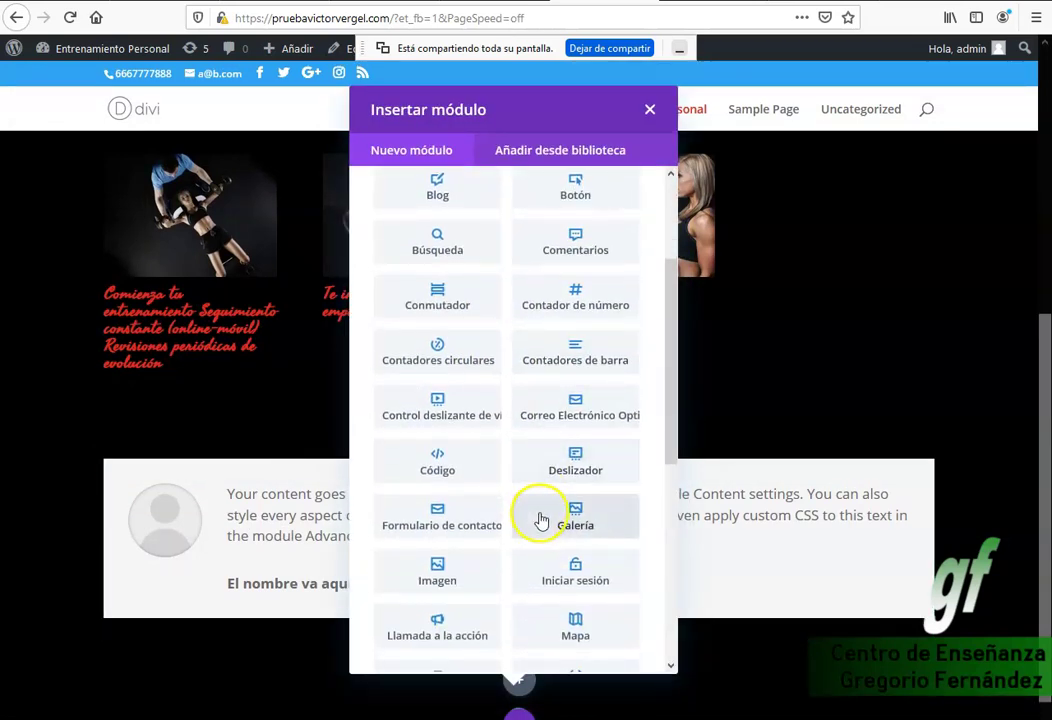
{"action": "scroll", "coordinate": [541, 521], "scroll_direction": "down", "scroll_amount": 3}
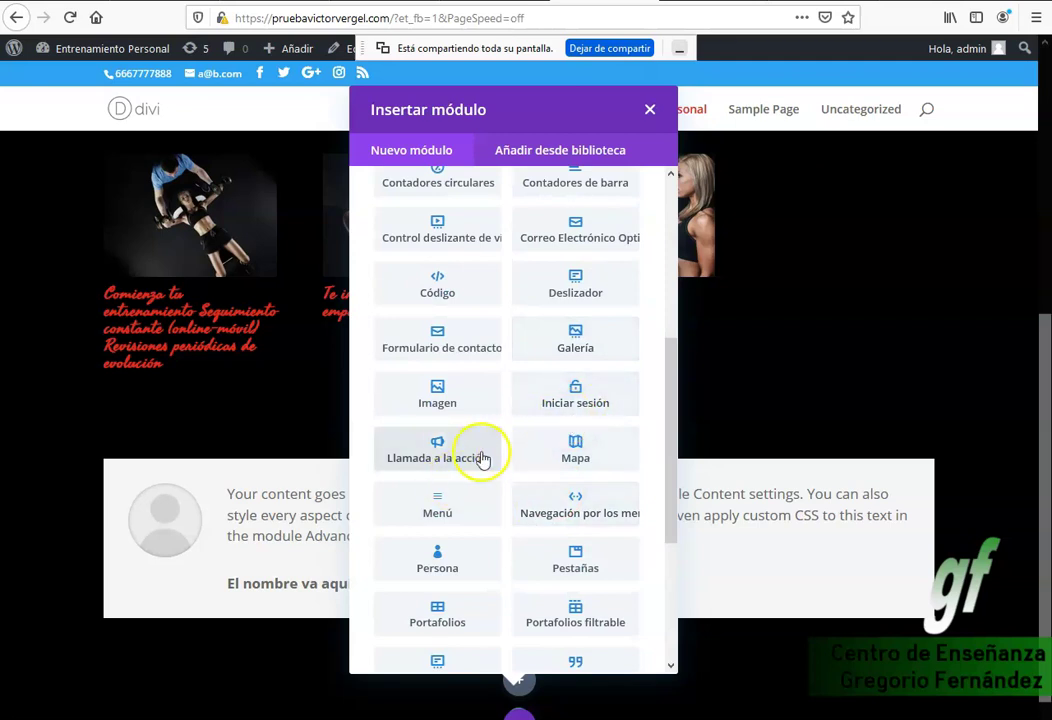
{"action": "scroll", "coordinate": [472, 487], "scroll_direction": "down", "scroll_amount": 2}
{"action": "scroll", "coordinate": [470, 487], "scroll_direction": "down", "scroll_amount": 3}
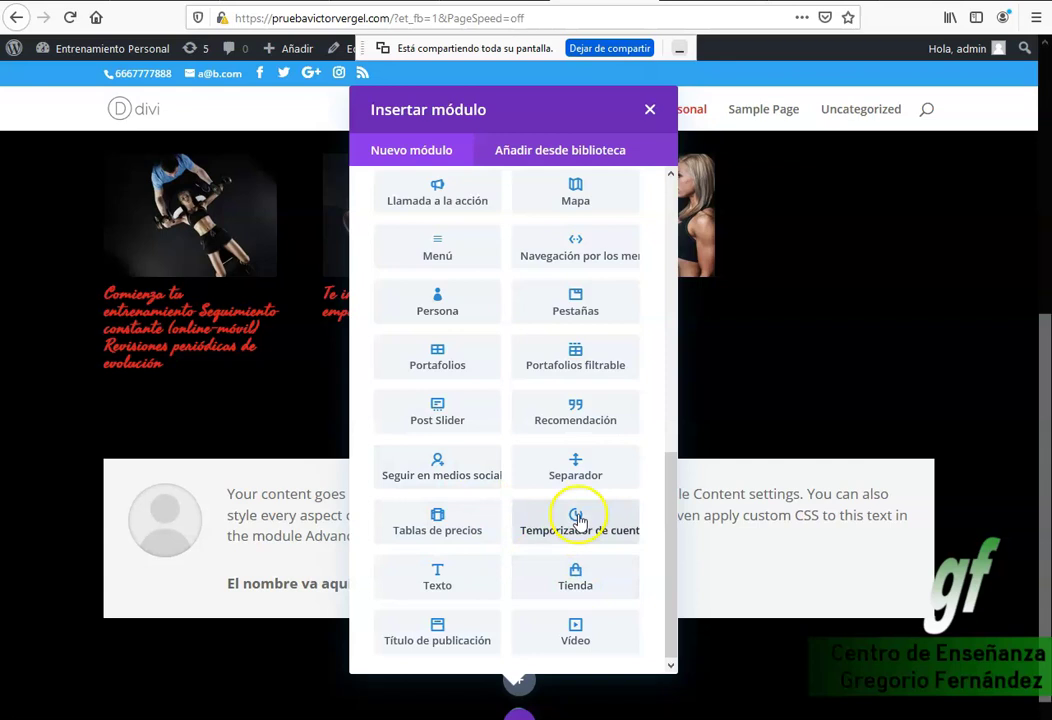
{"action": "scroll", "coordinate": [578, 518], "scroll_direction": "up", "scroll_amount": 6}
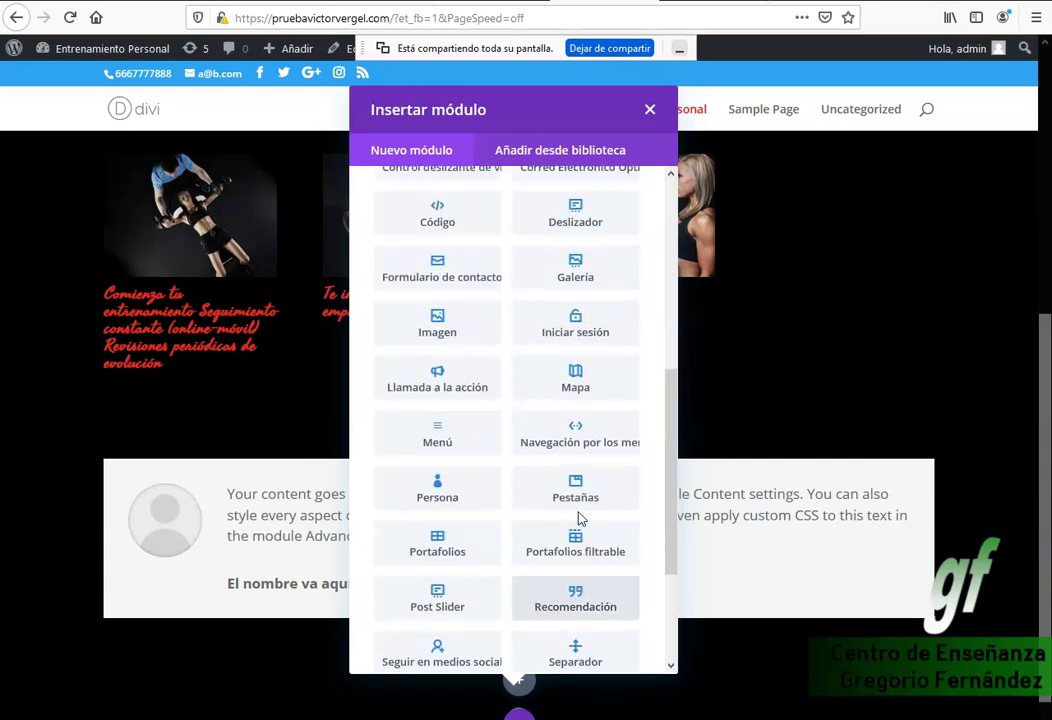
{"action": "left_click", "coordinate": [432, 436]}
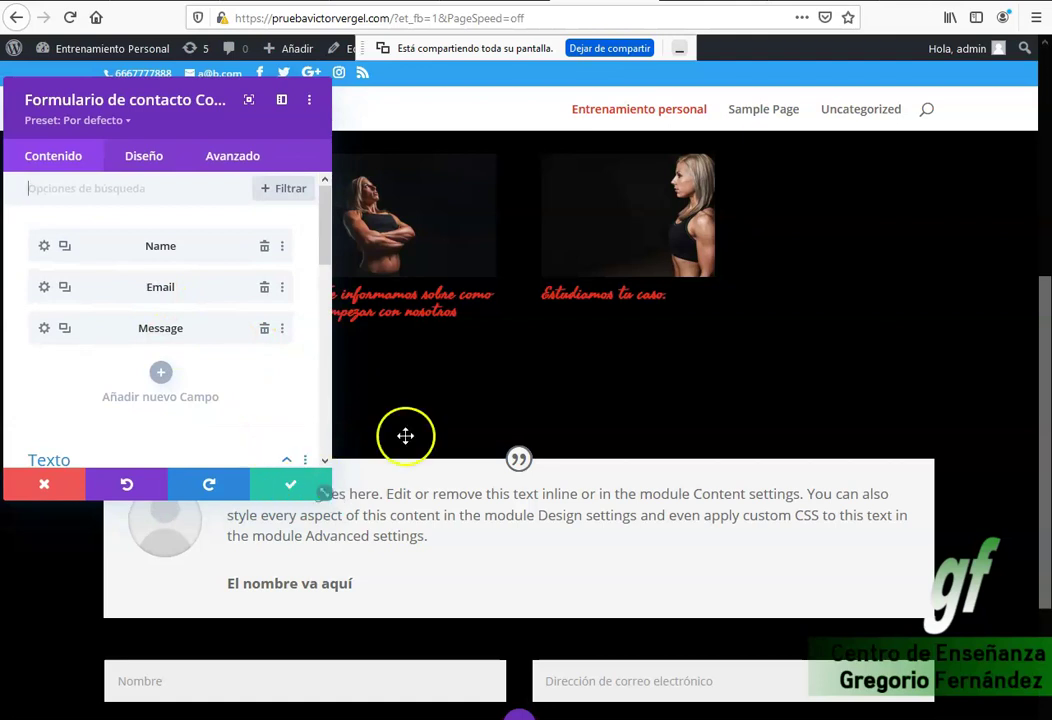
{"action": "scroll", "coordinate": [417, 428], "scroll_direction": "down", "scroll_amount": 1}
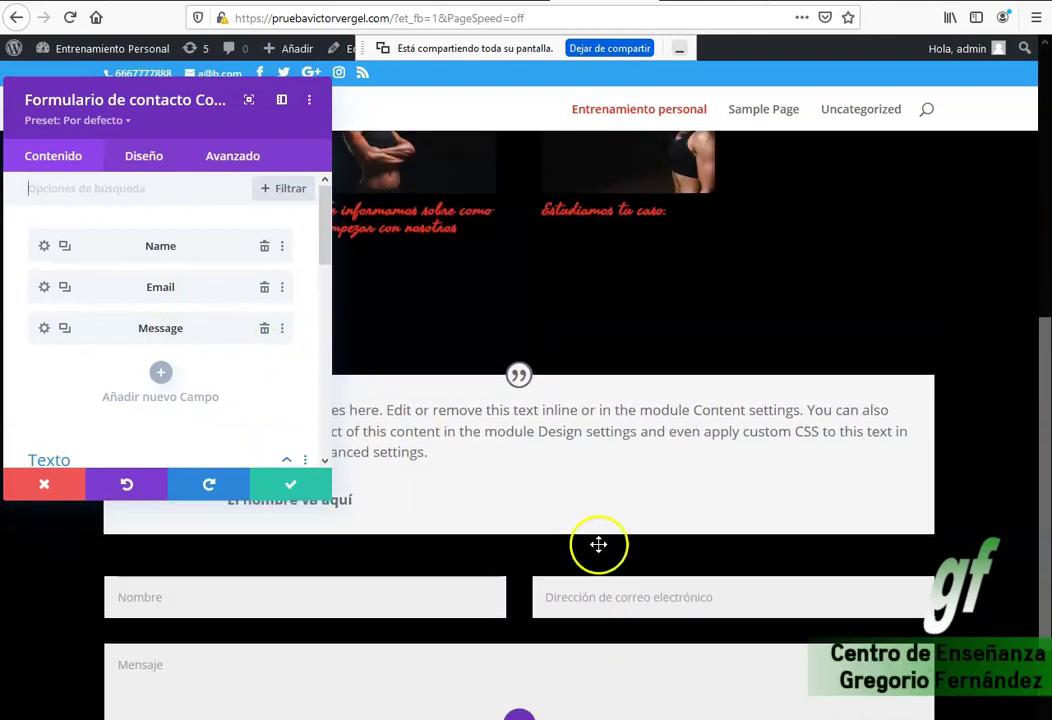
{"action": "left_click", "coordinate": [288, 484]}
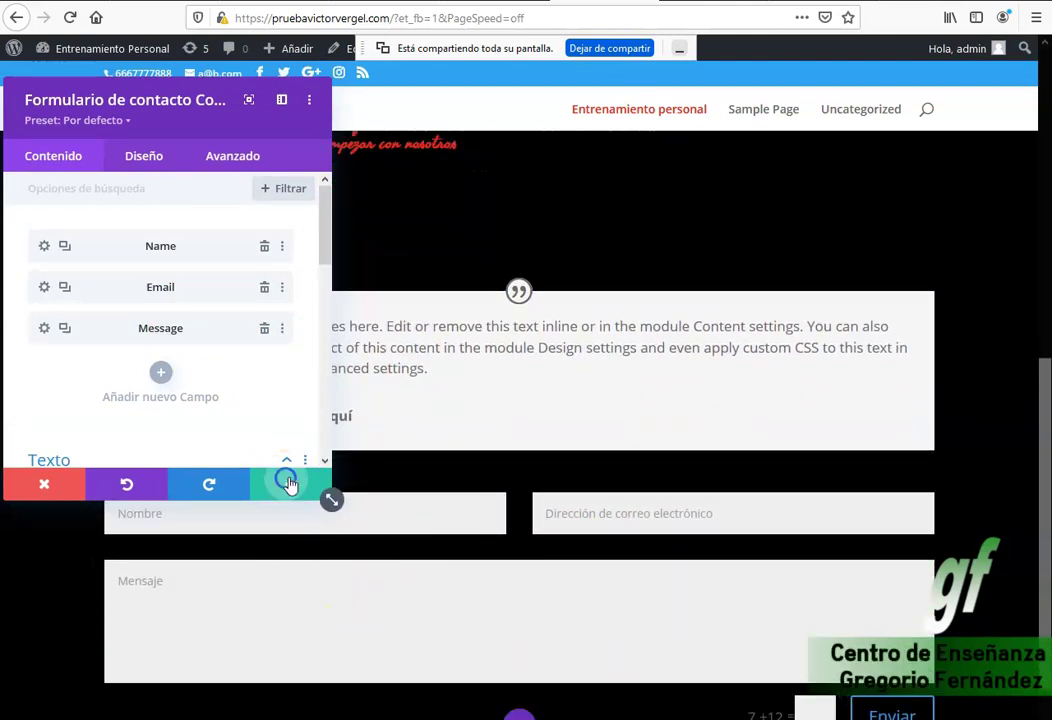
{"action": "scroll", "coordinate": [777, 566], "scroll_direction": "down", "scroll_amount": 2}
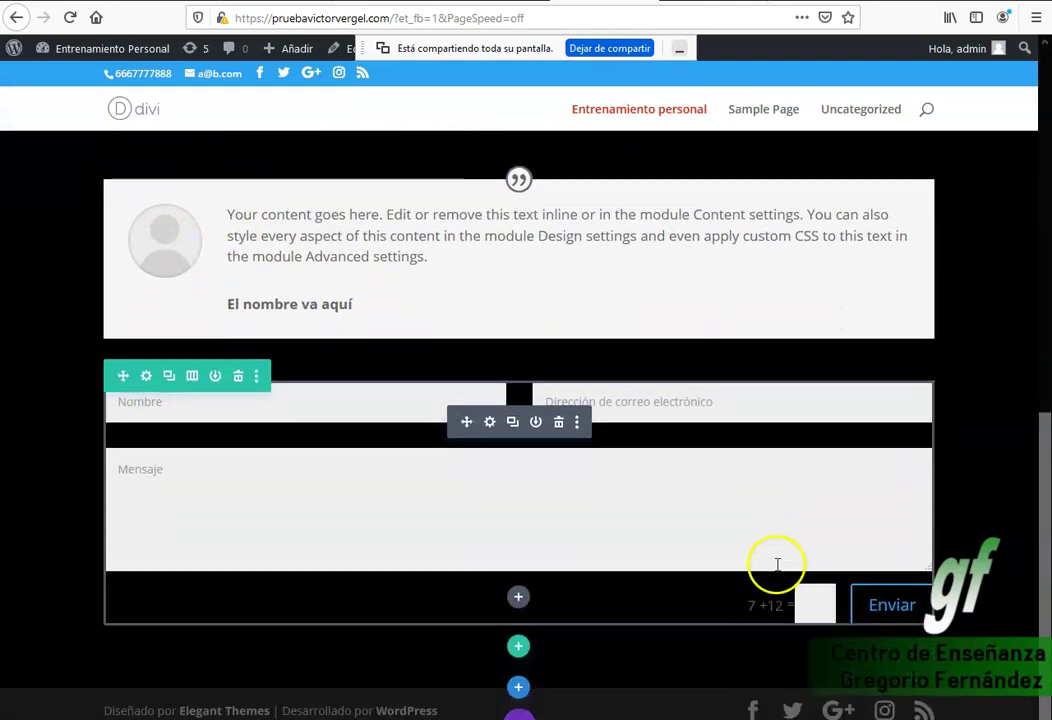
{"action": "left_click", "coordinate": [809, 597]}
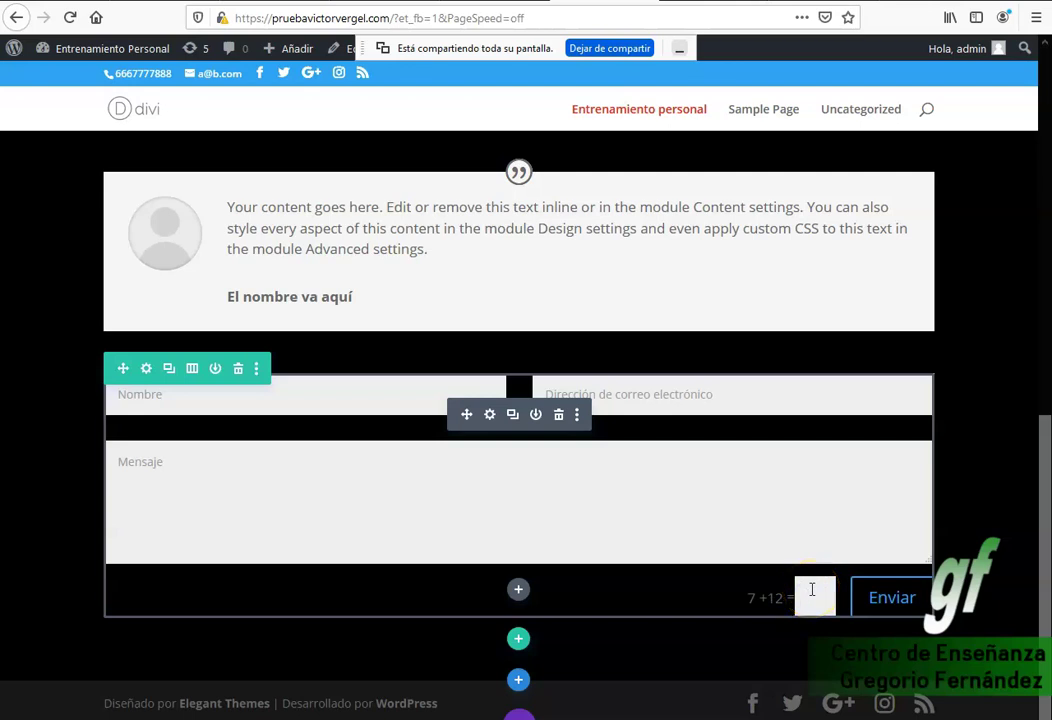
{"action": "left_click", "coordinate": [827, 595]}
{"action": "scroll", "coordinate": [780, 580], "scroll_direction": "up", "scroll_amount": 4}
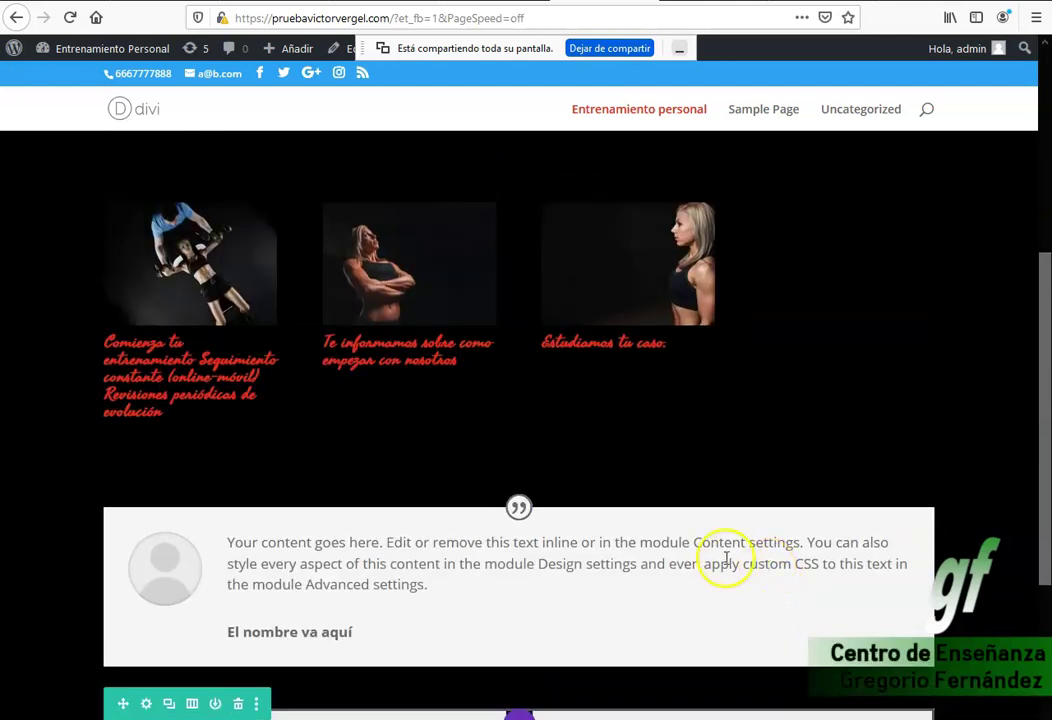
{"action": "scroll", "coordinate": [600, 555], "scroll_direction": "up", "scroll_amount": 2}
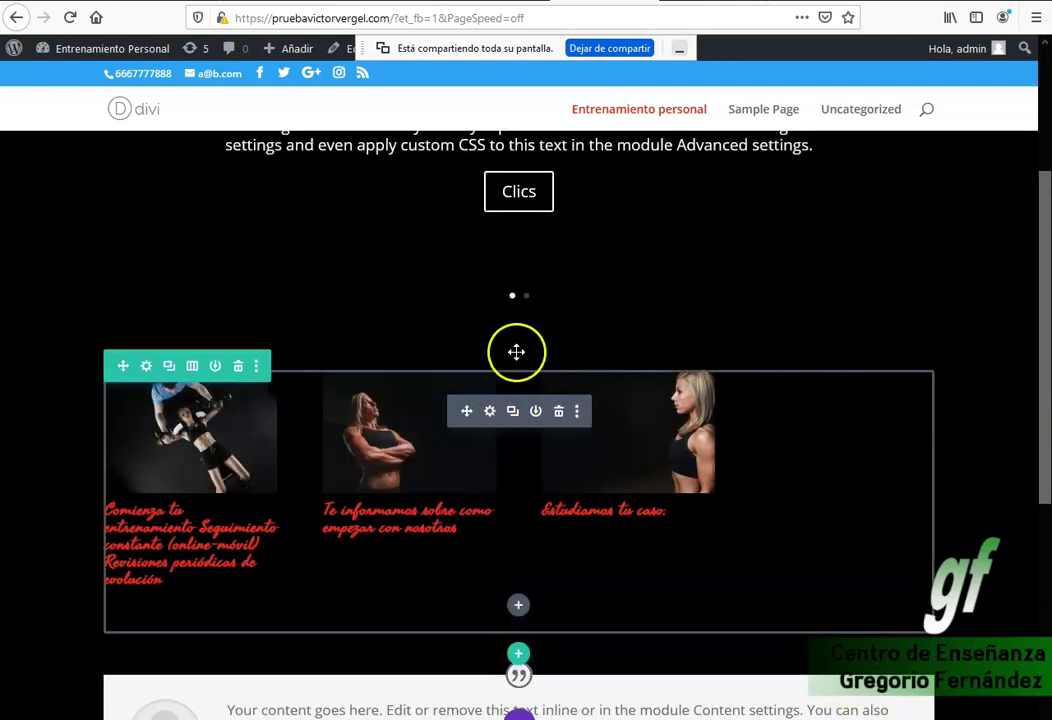
{"action": "scroll", "coordinate": [560, 400], "scroll_direction": "down", "scroll_amount": 6}
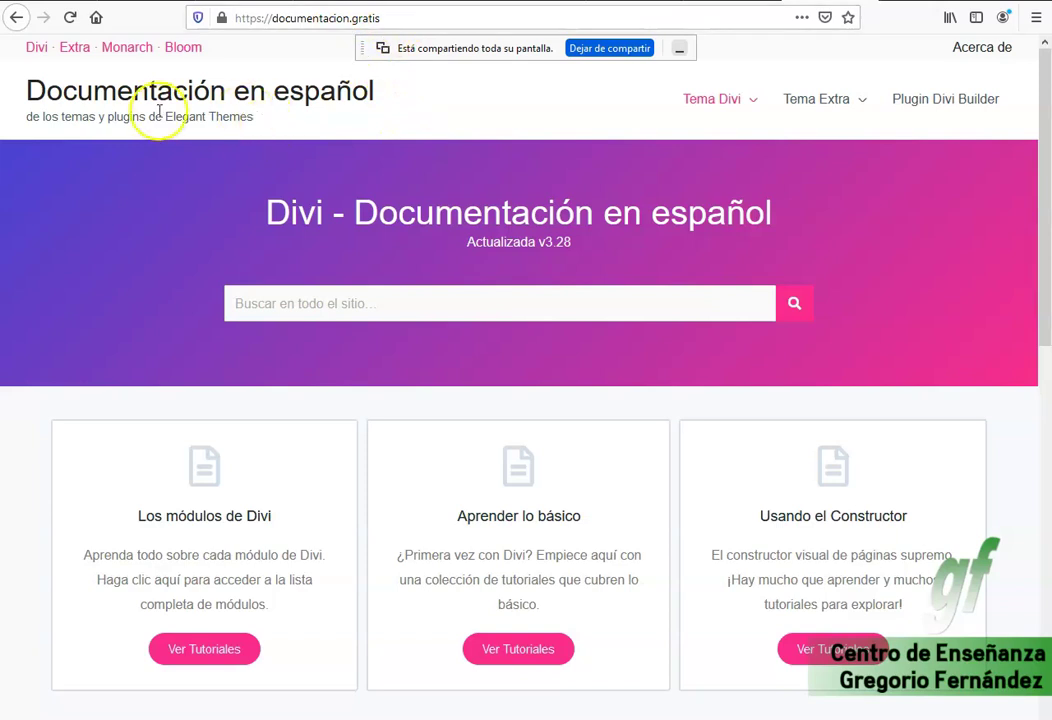
{"action": "left_click", "coordinate": [275, 20]}
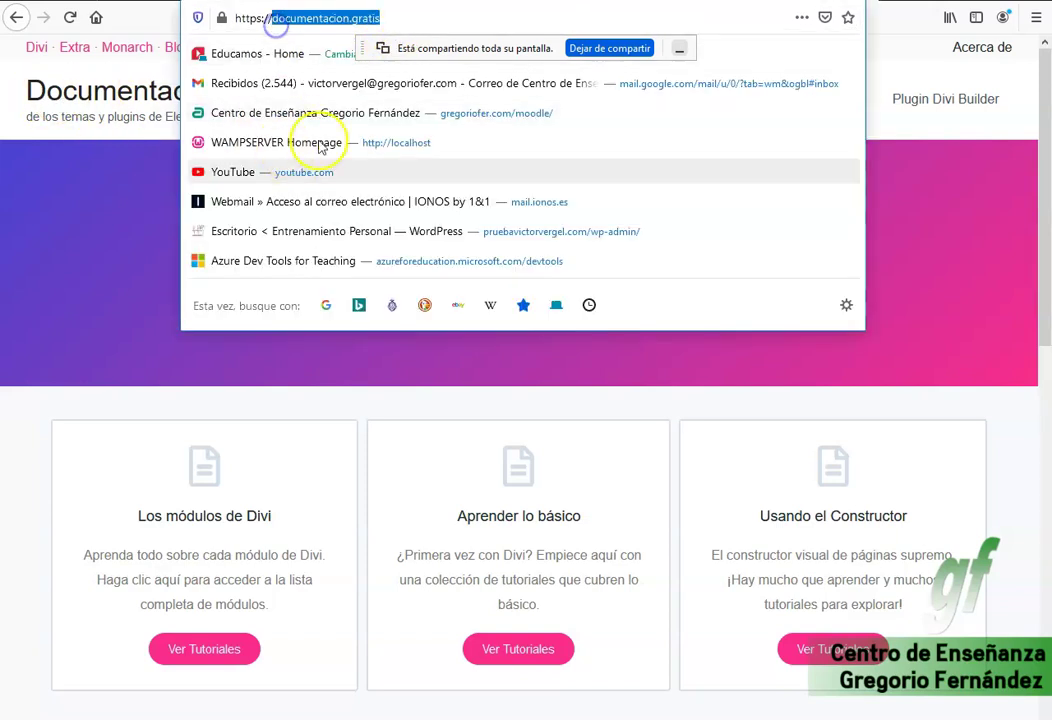
{"action": "left_click", "coordinate": [410, 17]}
{"action": "key", "text": "Return"}
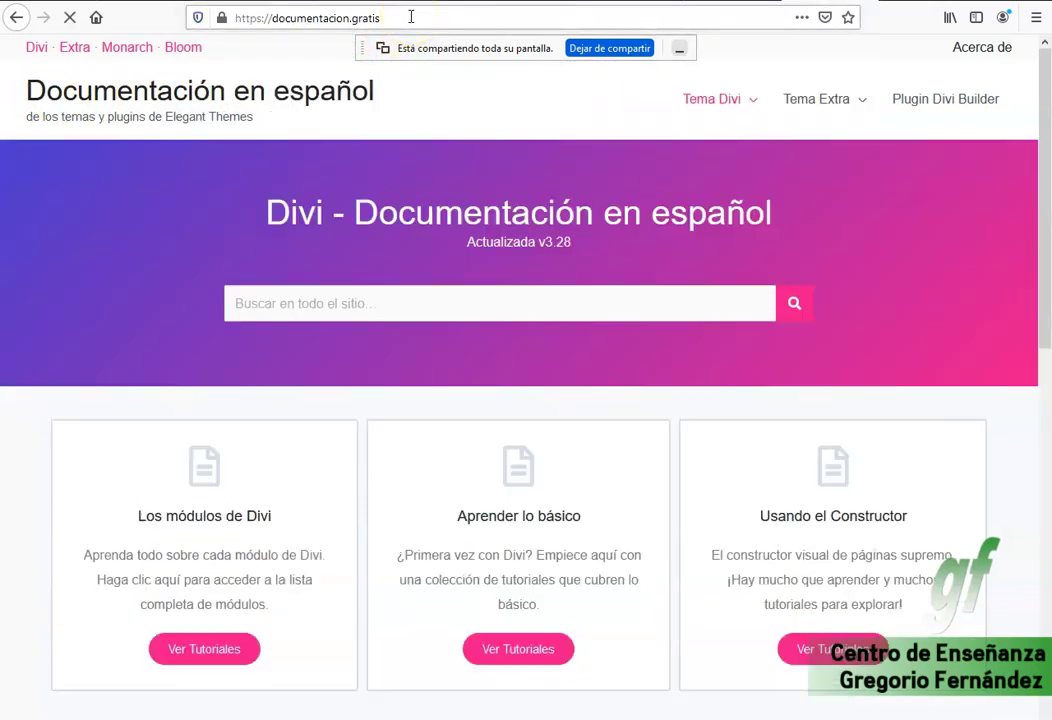
{"action": "left_click_drag", "start_coordinate": [265, 212], "coordinate": [779, 217]}
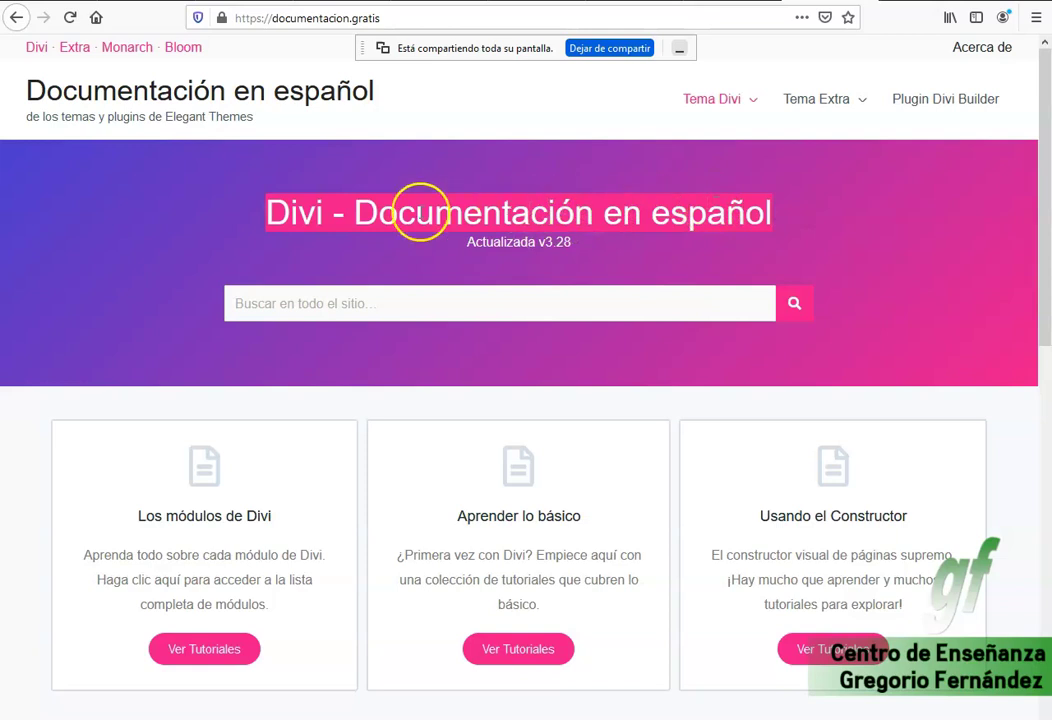
{"action": "scroll", "coordinate": [385, 218], "scroll_direction": "down", "scroll_amount": 3}
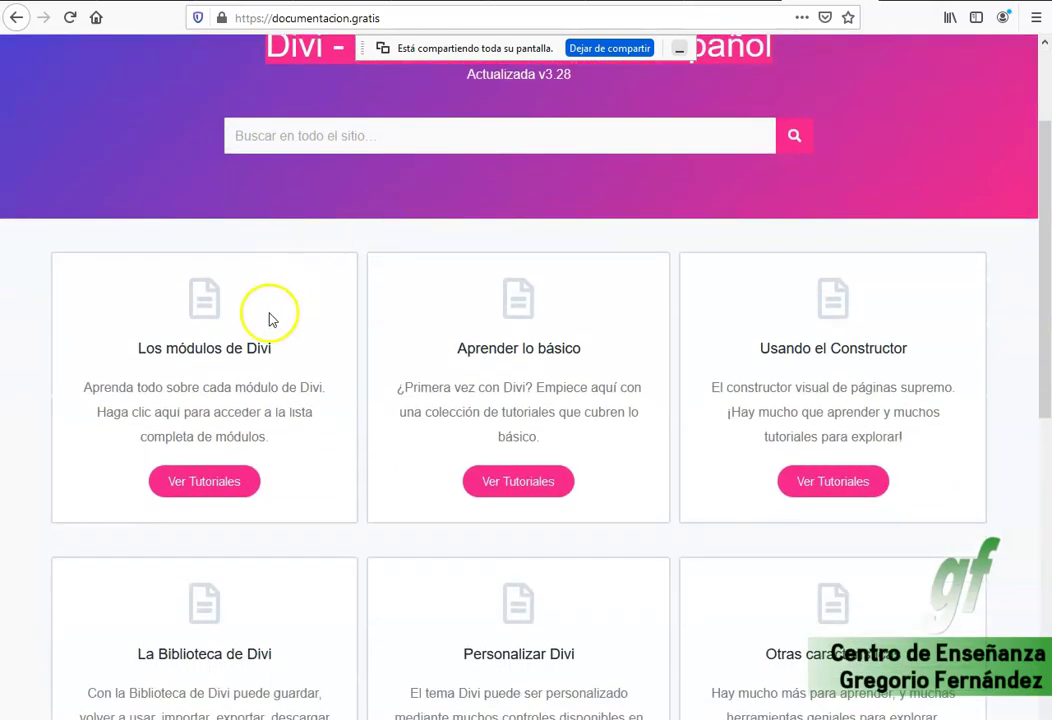
{"action": "left_click", "coordinate": [207, 478]}
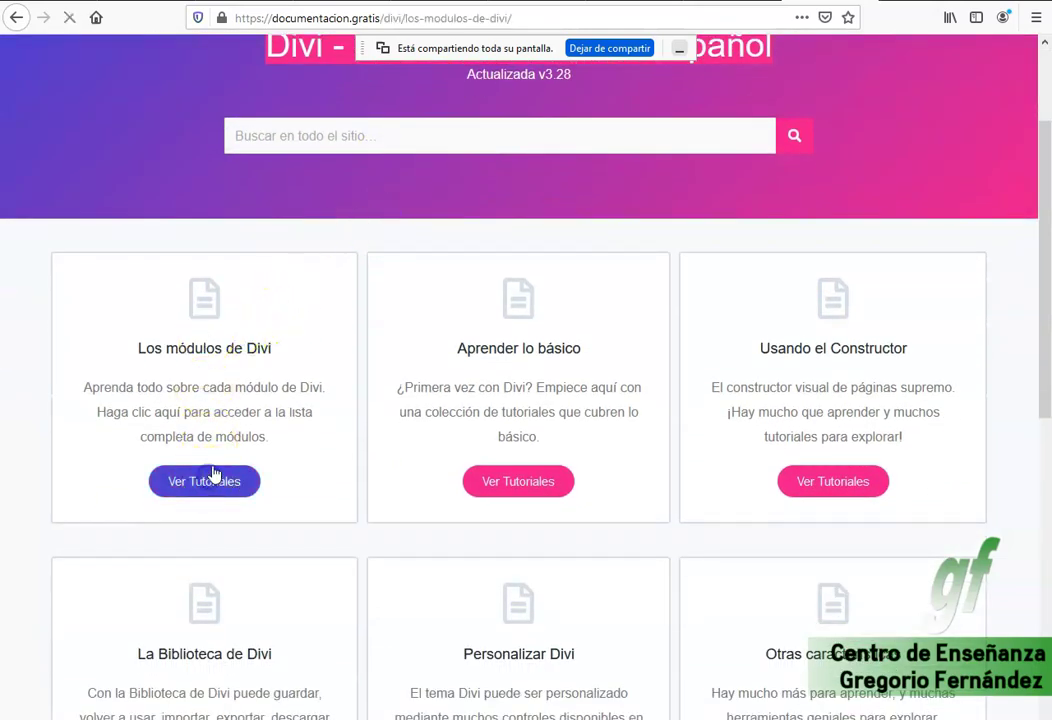
{"action": "scroll", "coordinate": [495, 383], "scroll_direction": "down", "scroll_amount": 3}
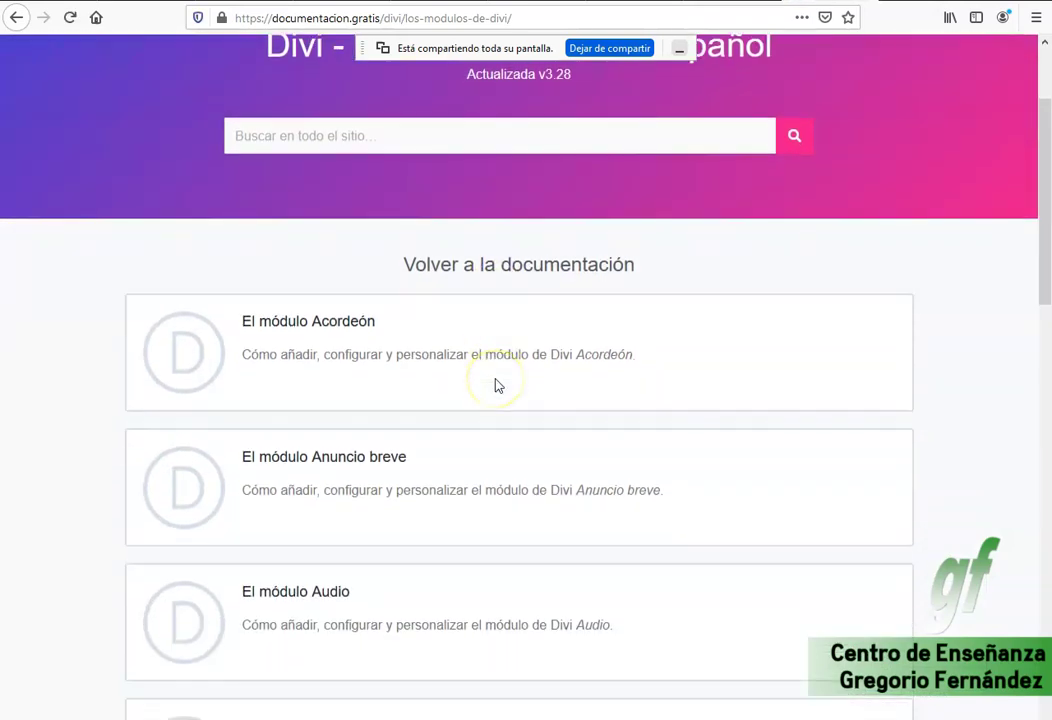
{"action": "left_click", "coordinate": [352, 326]}
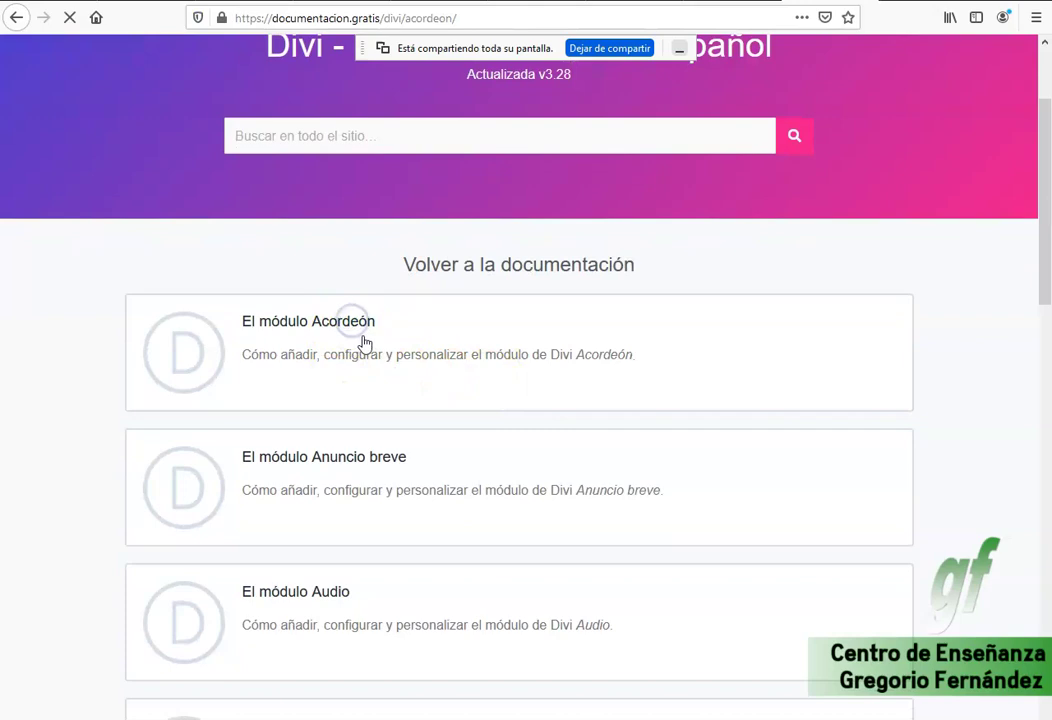
{"action": "scroll", "coordinate": [404, 346], "scroll_direction": "down", "scroll_amount": 5}
{"action": "scroll", "coordinate": [407, 347], "scroll_direction": "down", "scroll_amount": 10}
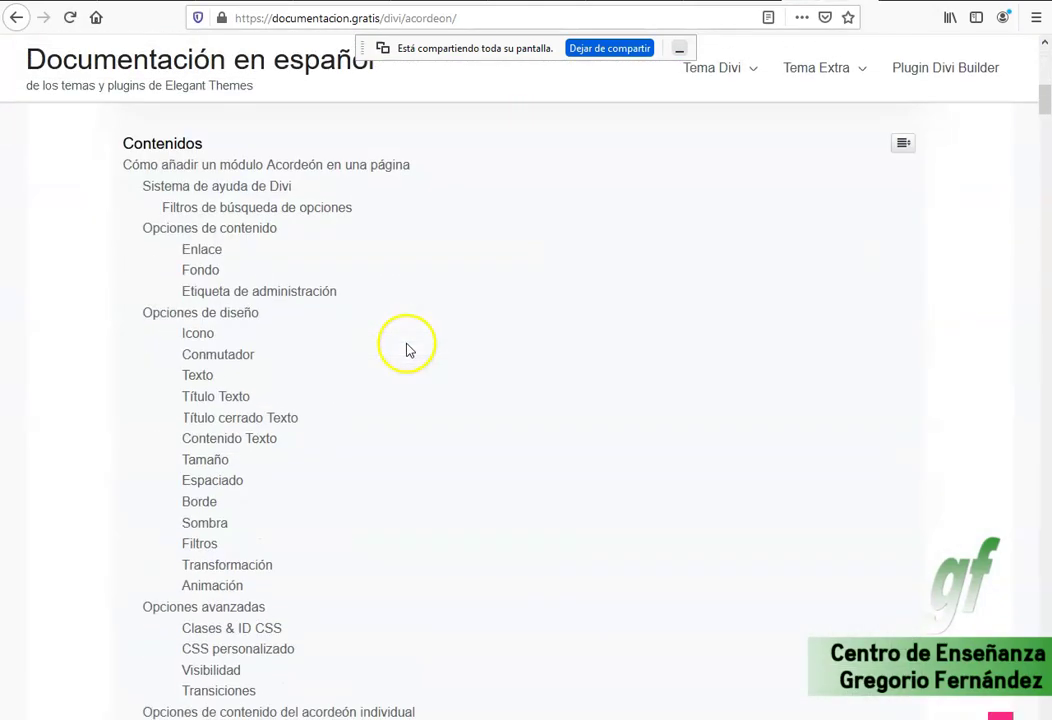
{"action": "scroll", "coordinate": [405, 346], "scroll_direction": "down", "scroll_amount": 5}
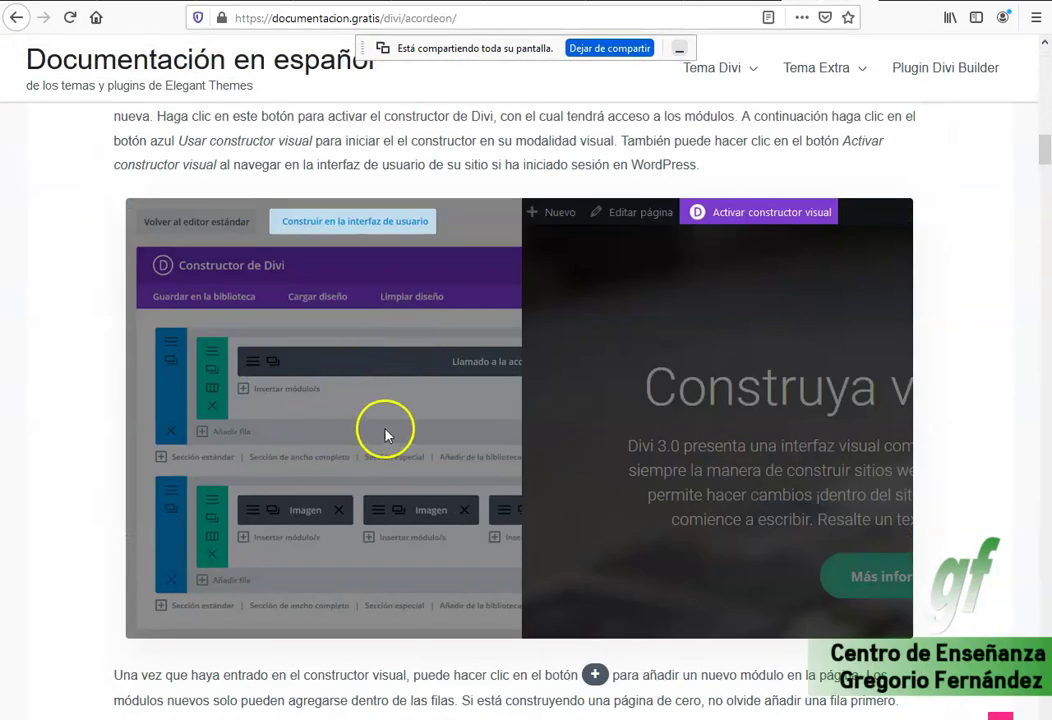
{"action": "scroll", "coordinate": [385, 430], "scroll_direction": "down", "scroll_amount": 10}
{"action": "scroll", "coordinate": [389, 428], "scroll_direction": "down", "scroll_amount": 10}
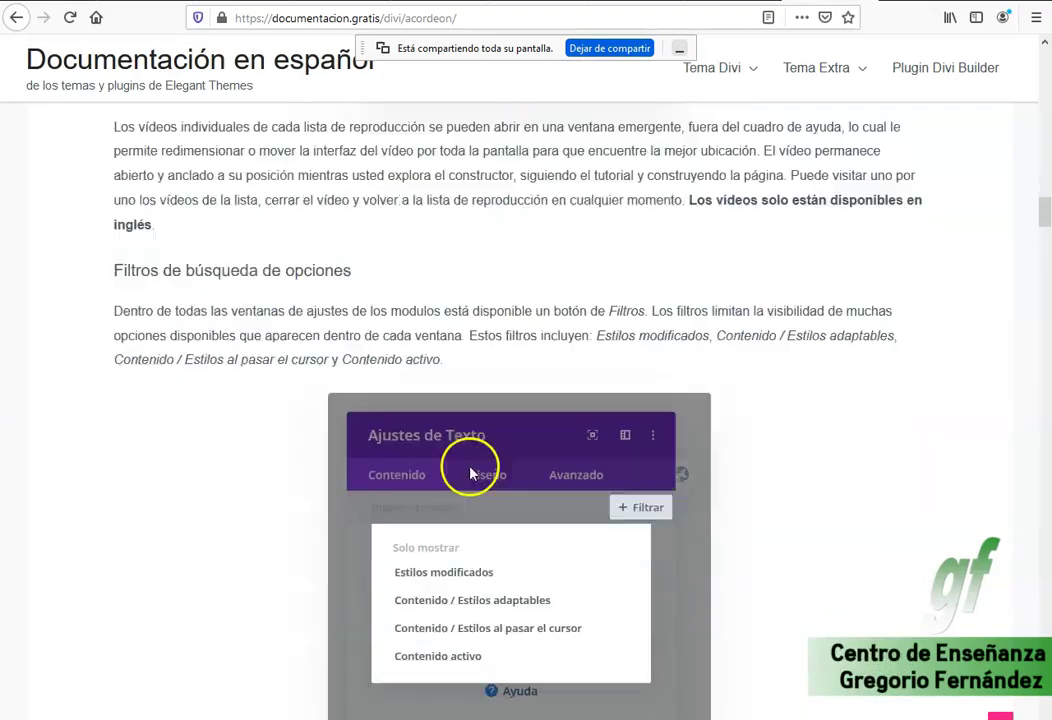
{"action": "scroll", "coordinate": [458, 451], "scroll_direction": "down", "scroll_amount": 15}
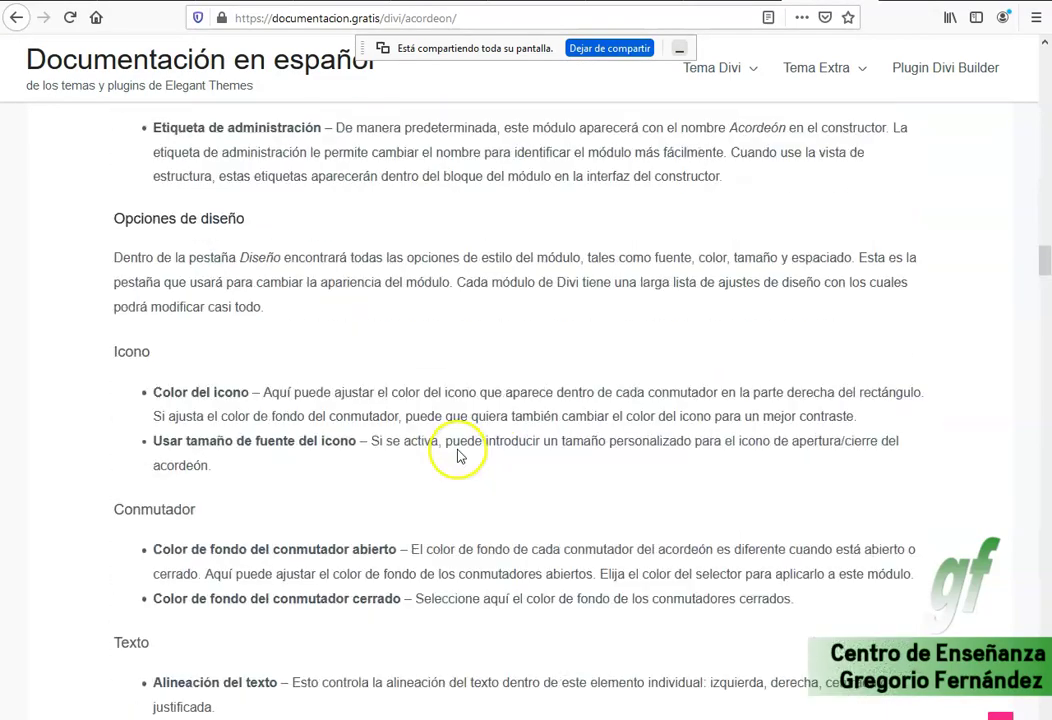
{"action": "scroll", "coordinate": [458, 451], "scroll_direction": "down", "scroll_amount": 10}
{"action": "left_click", "coordinate": [16, 17]}
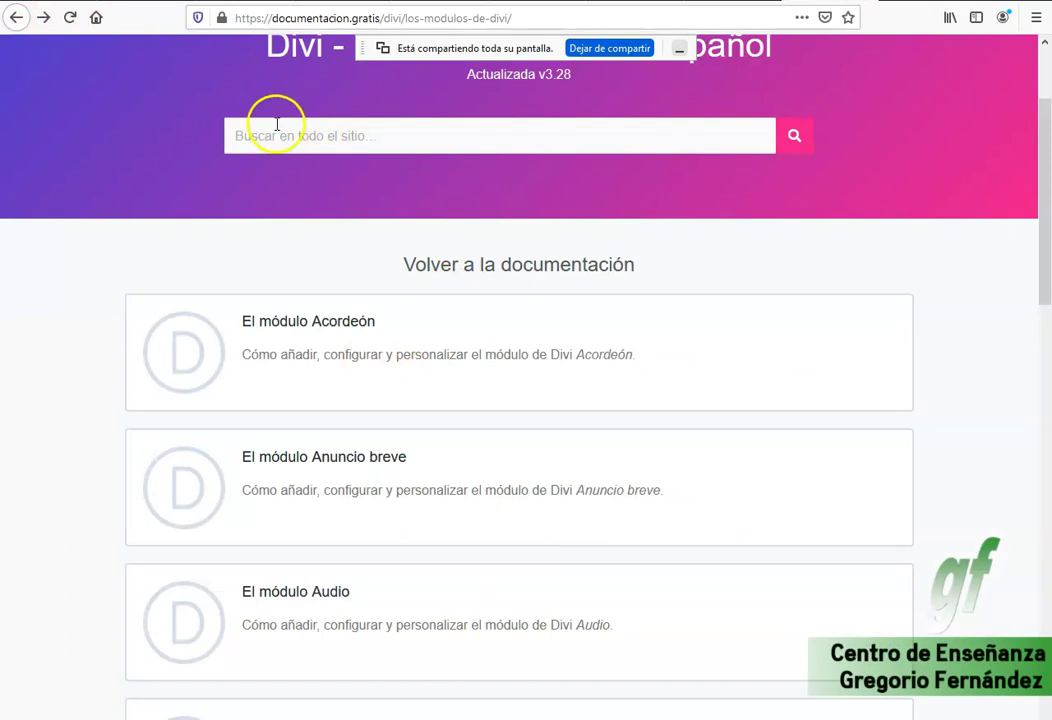
{"action": "left_click", "coordinate": [15, 19]}
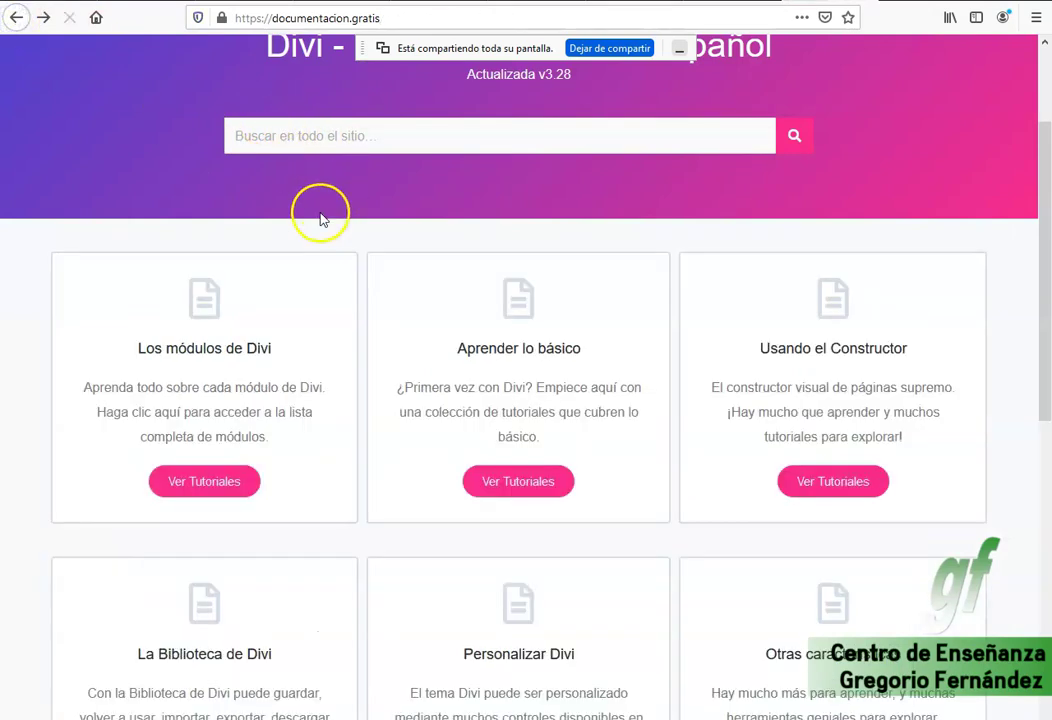
{"action": "scroll", "coordinate": [376, 274], "scroll_direction": "down", "scroll_amount": 3}
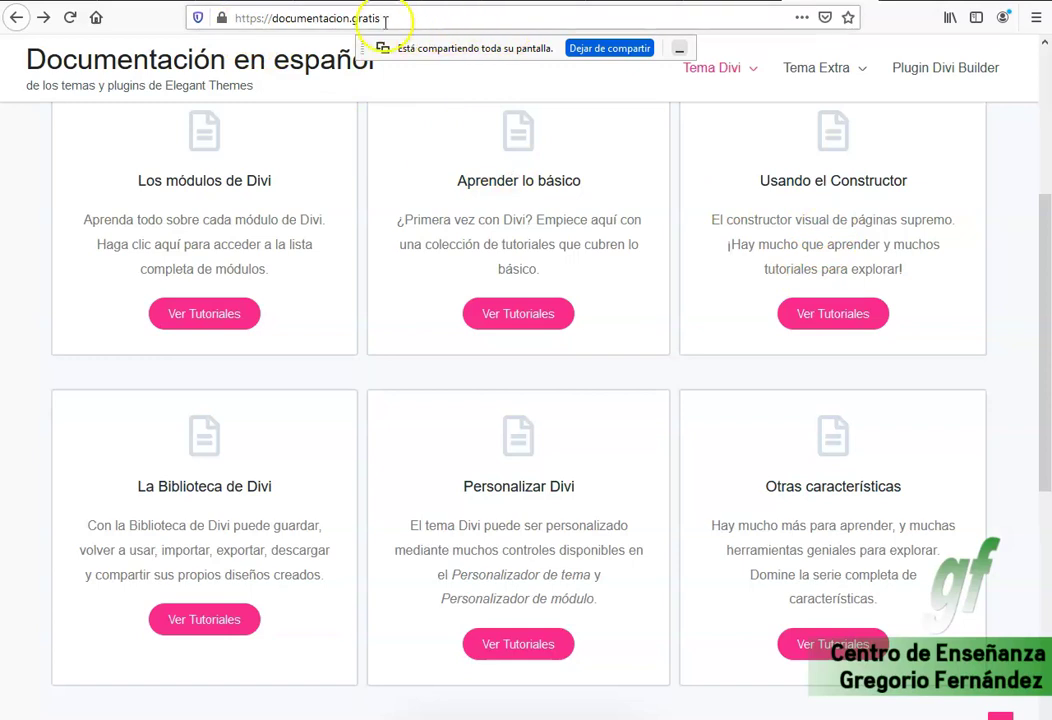
{"action": "left_click_drag", "start_coordinate": [391, 20], "coordinate": [188, 23]}
{"action": "left_click", "coordinate": [355, 23]}
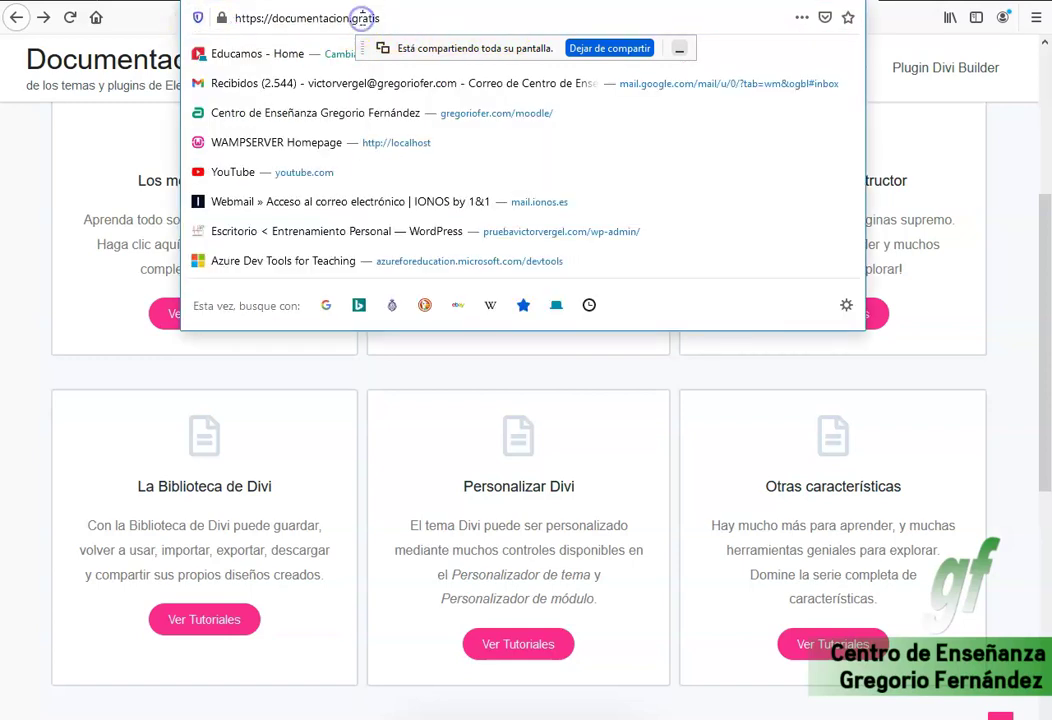
Return to the site page and open the settings of the row holding the three training images.
{"action": "left_click", "coordinate": [421, 18]}
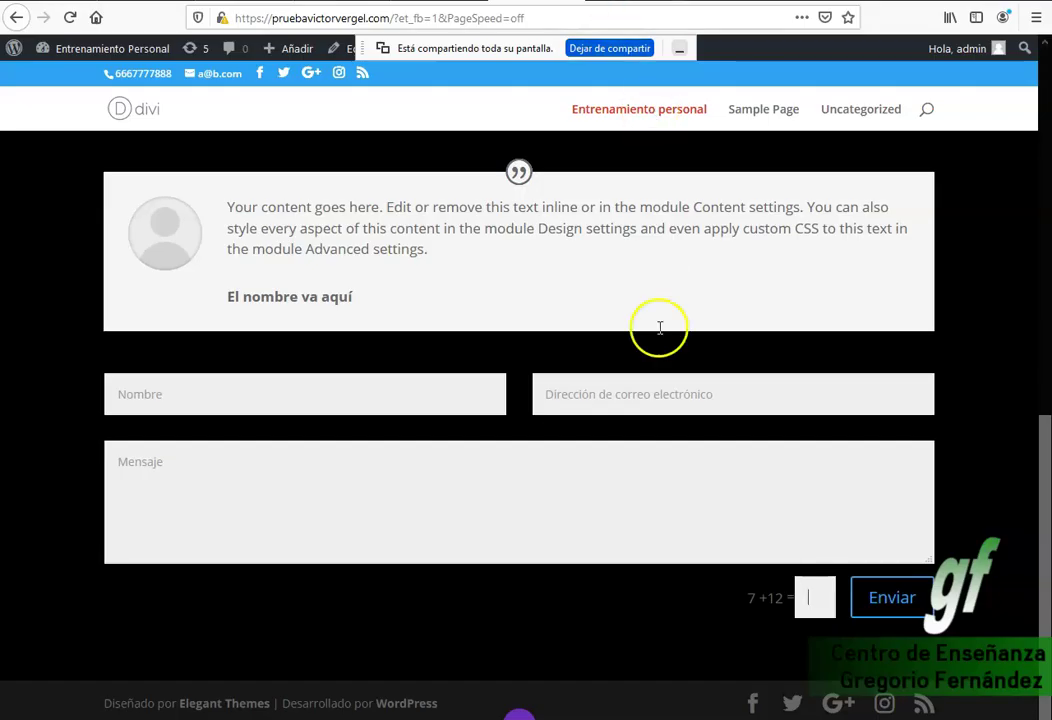
{"action": "scroll", "coordinate": [740, 345], "scroll_direction": "up", "scroll_amount": 4}
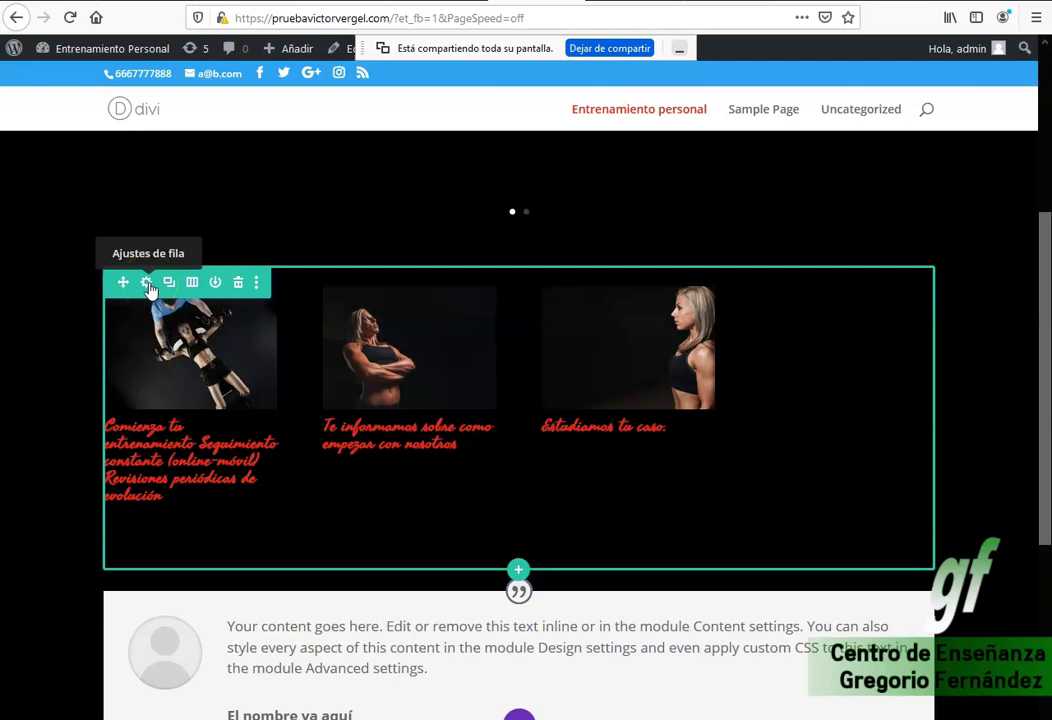
{"action": "left_click", "coordinate": [149, 284]}
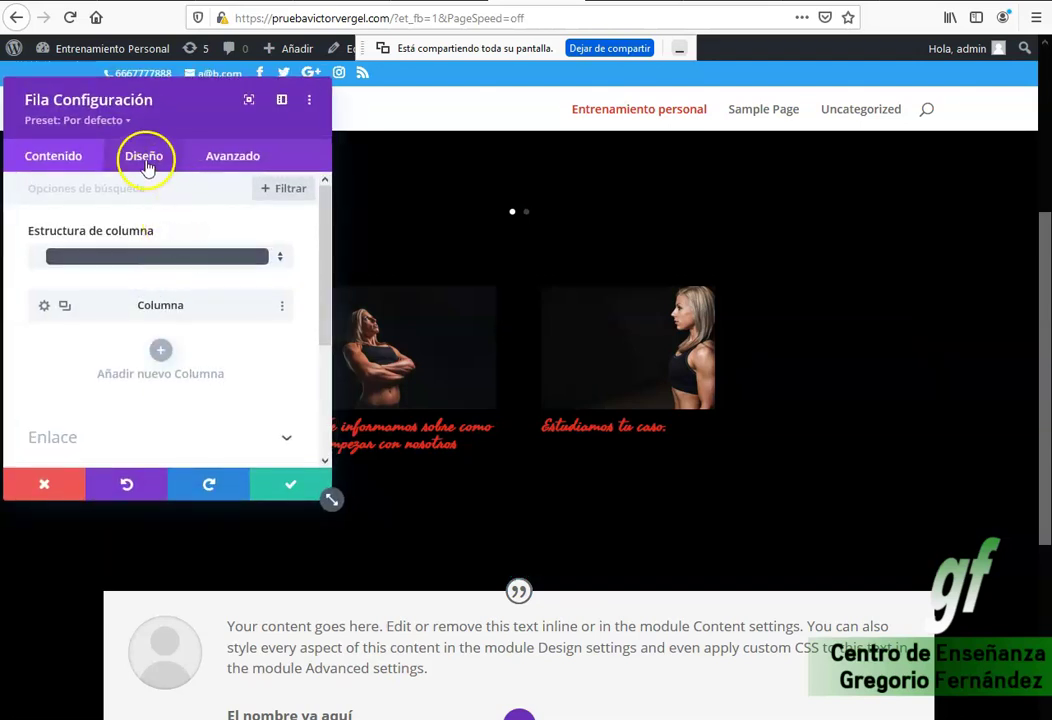
{"action": "left_click", "coordinate": [230, 156]}
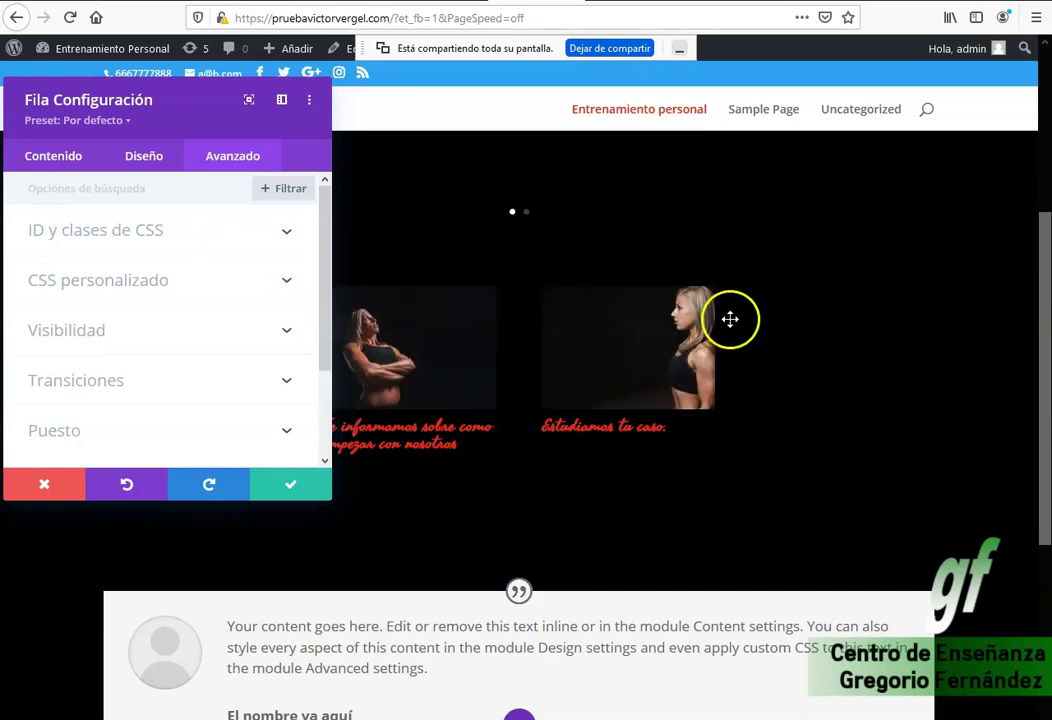
{"action": "left_click", "coordinate": [60, 160]}
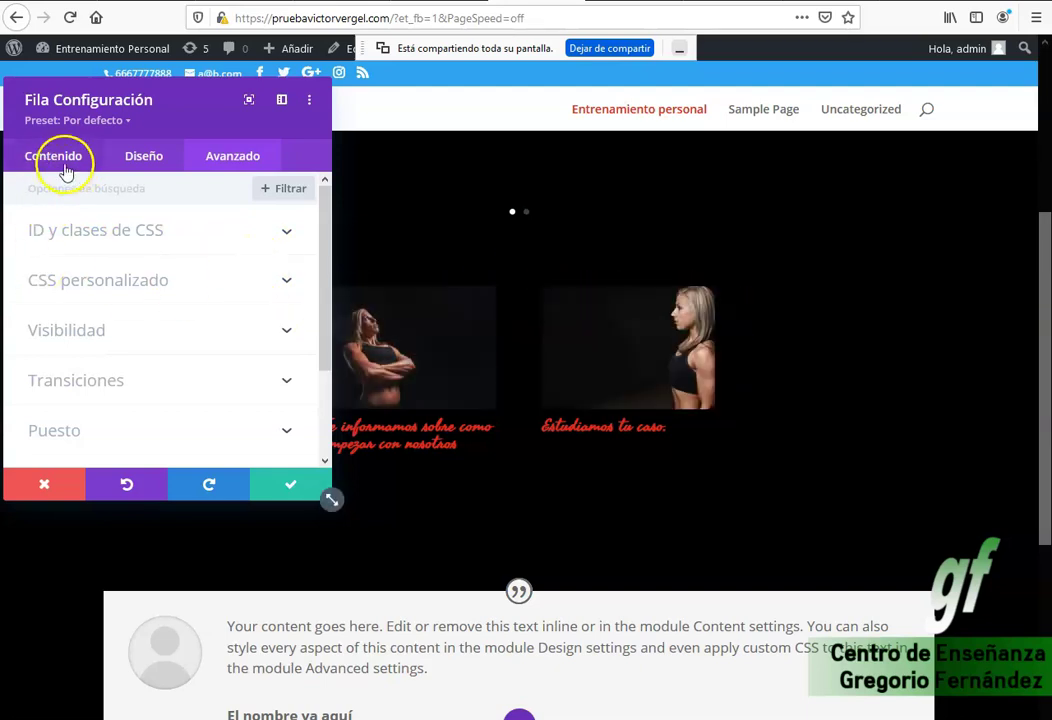
{"action": "left_click", "coordinate": [141, 160]}
{"action": "left_click", "coordinate": [243, 160]}
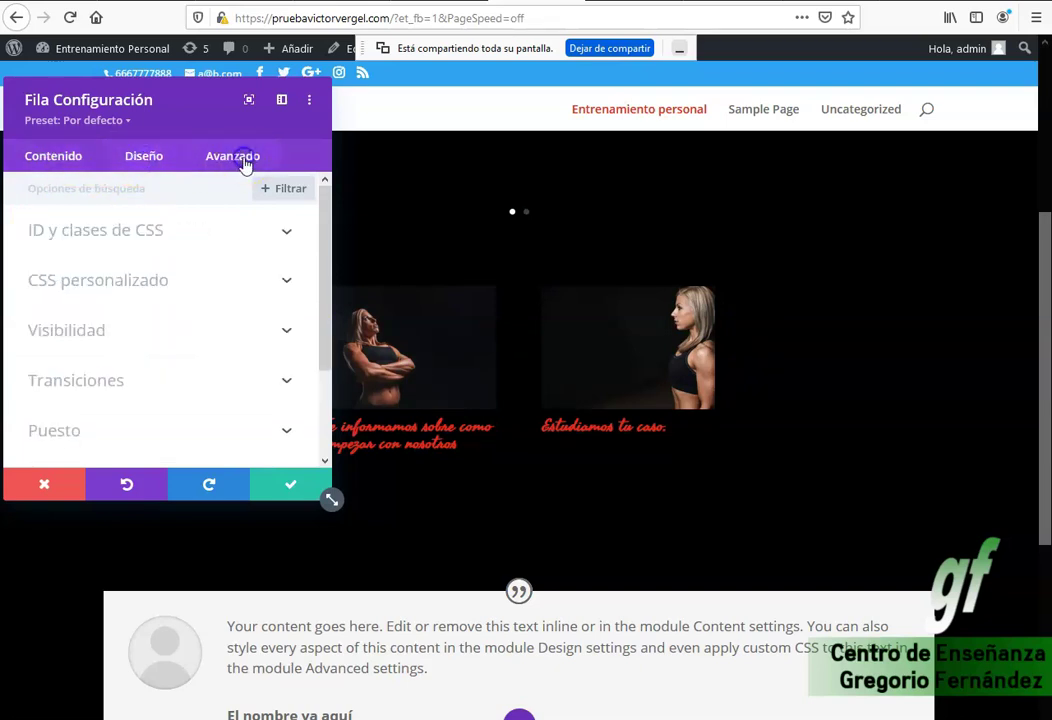
{"action": "left_click", "coordinate": [167, 287]}
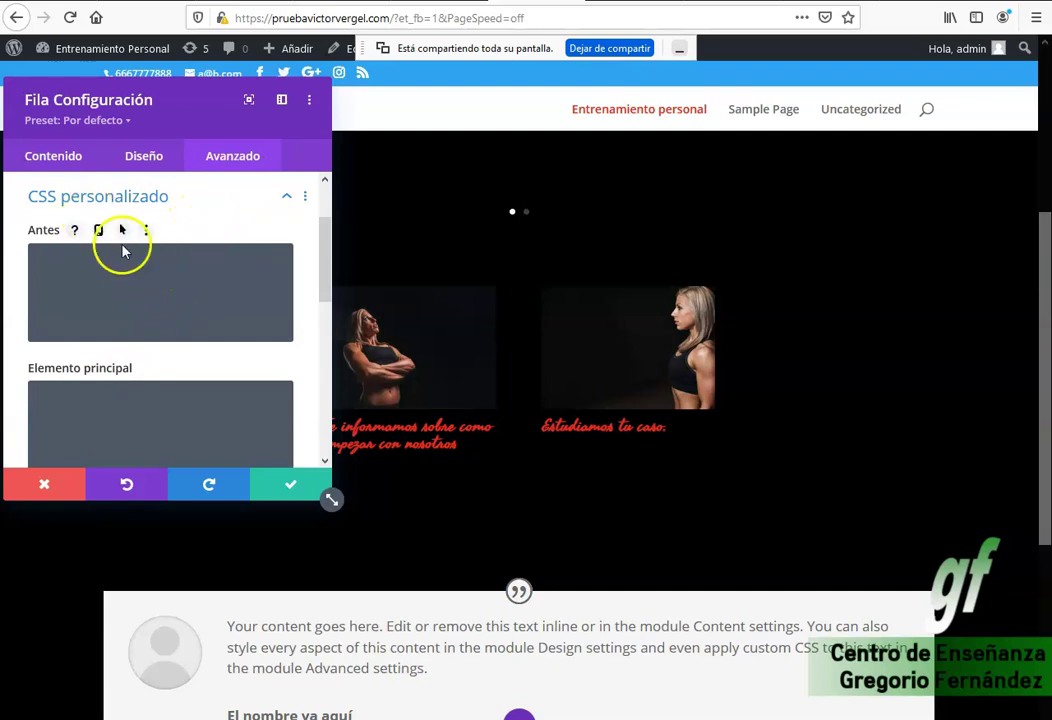
{"action": "left_click", "coordinate": [50, 484]}
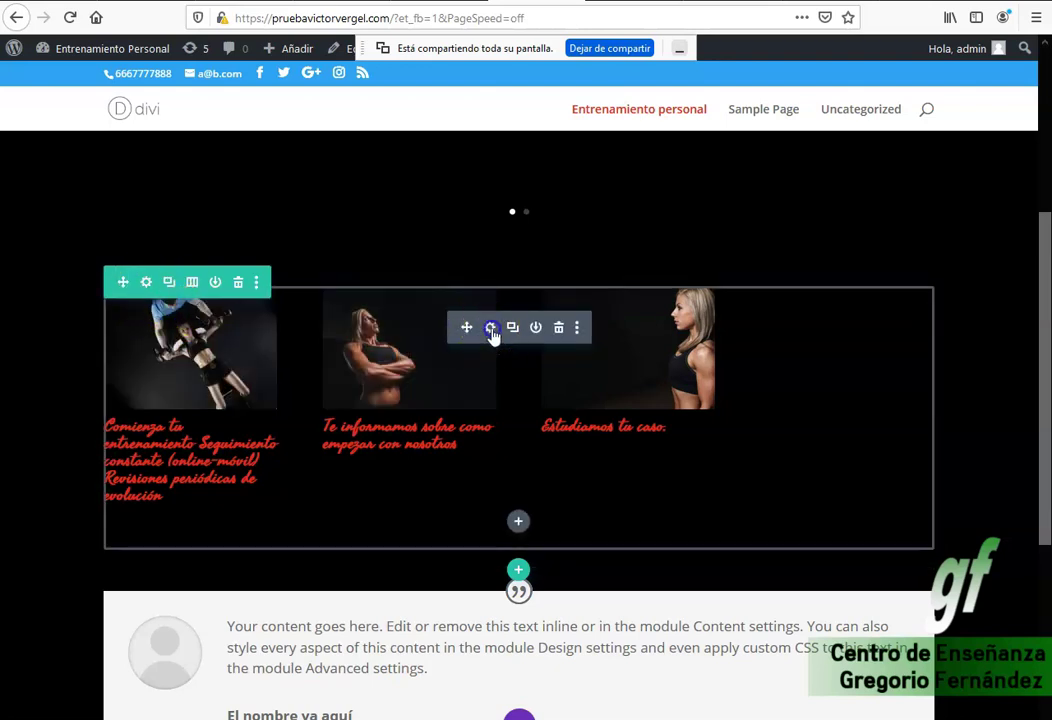
{"action": "left_click", "coordinate": [490, 328]}
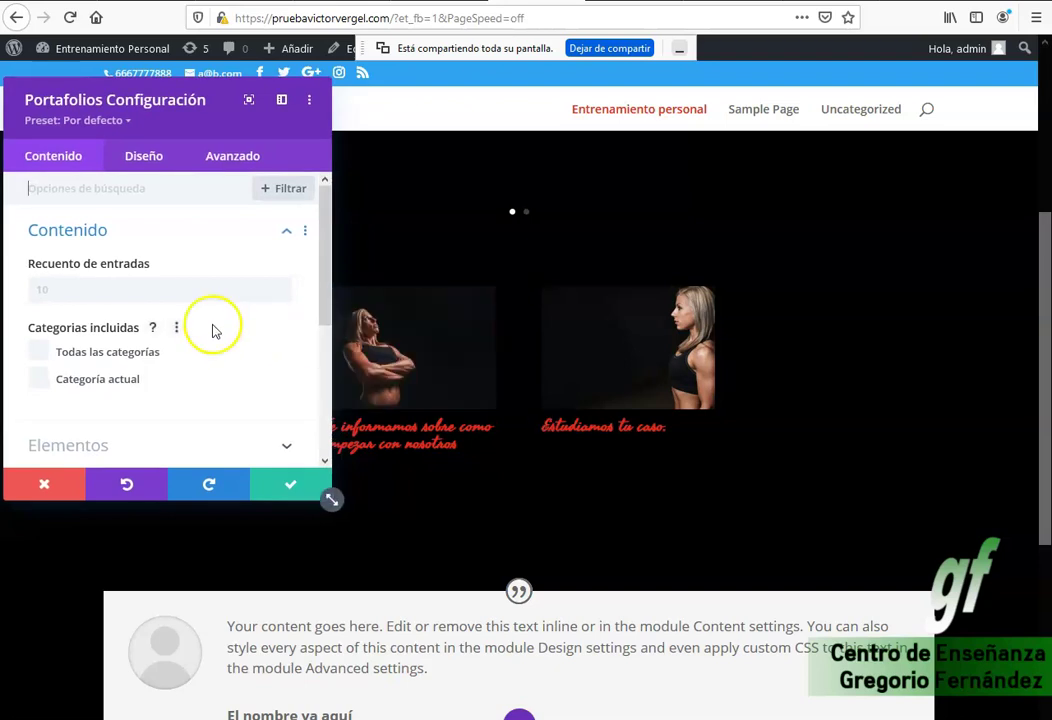
Open the portfolio module's Avanzado > CSS personalizado and click into the Imagen de portafolio box.
{"action": "left_click", "coordinate": [224, 170]}
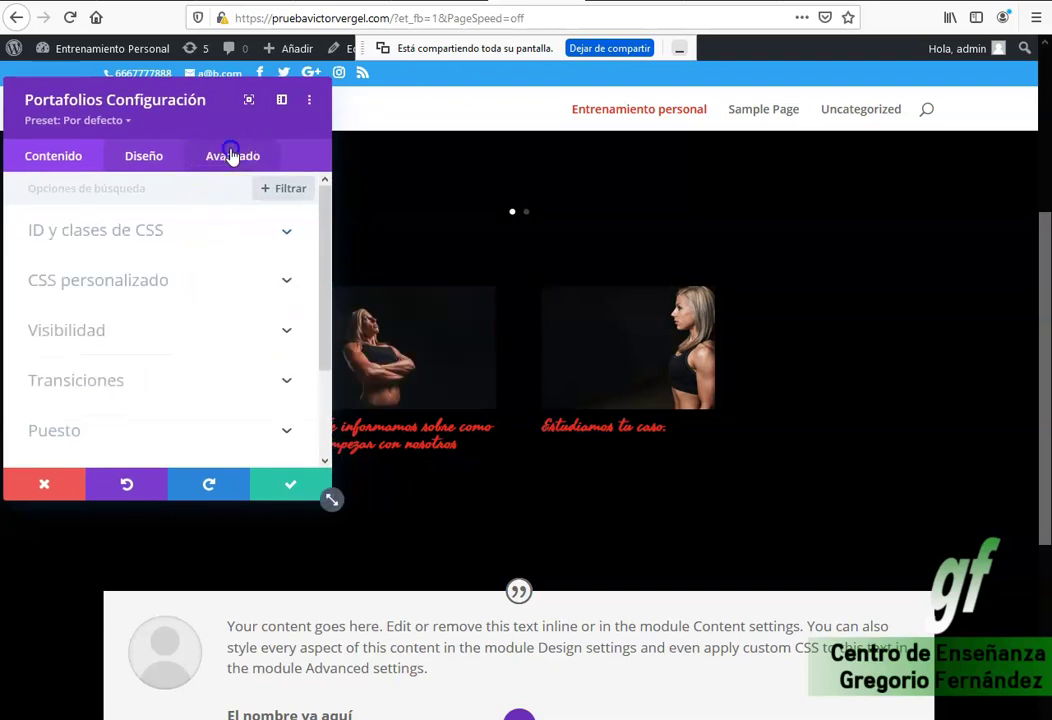
{"action": "left_click", "coordinate": [160, 285]}
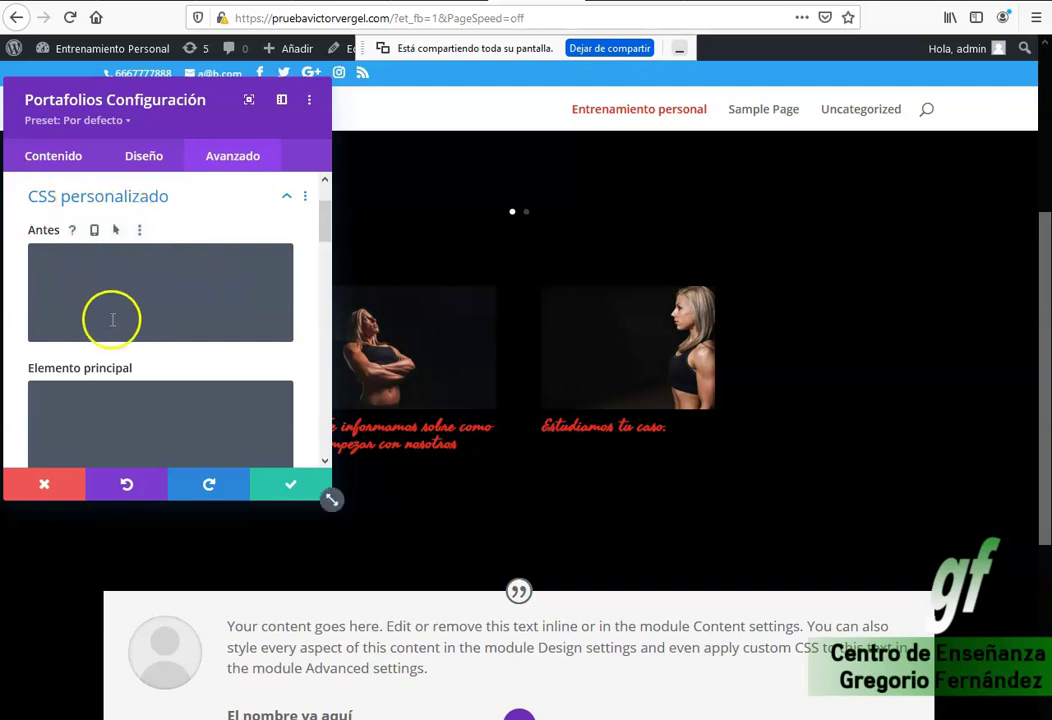
{"action": "scroll", "coordinate": [111, 317], "scroll_direction": "down", "scroll_amount": 2}
{"action": "scroll", "coordinate": [112, 317], "scroll_direction": "down", "scroll_amount": 6}
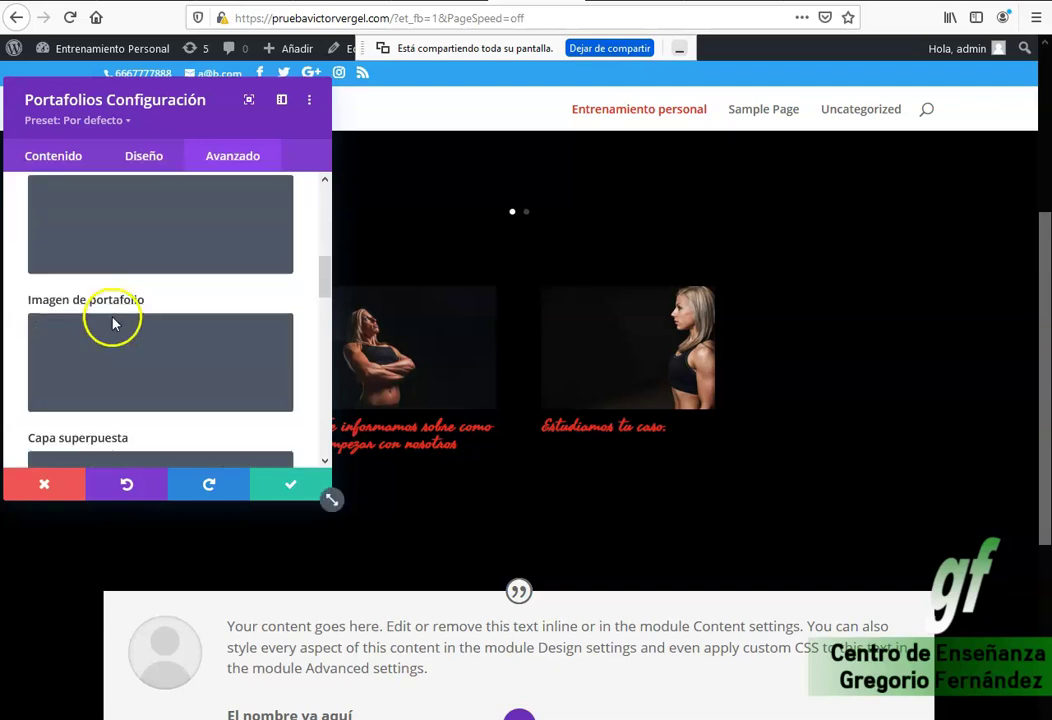
{"action": "left_click", "coordinate": [95, 310]}
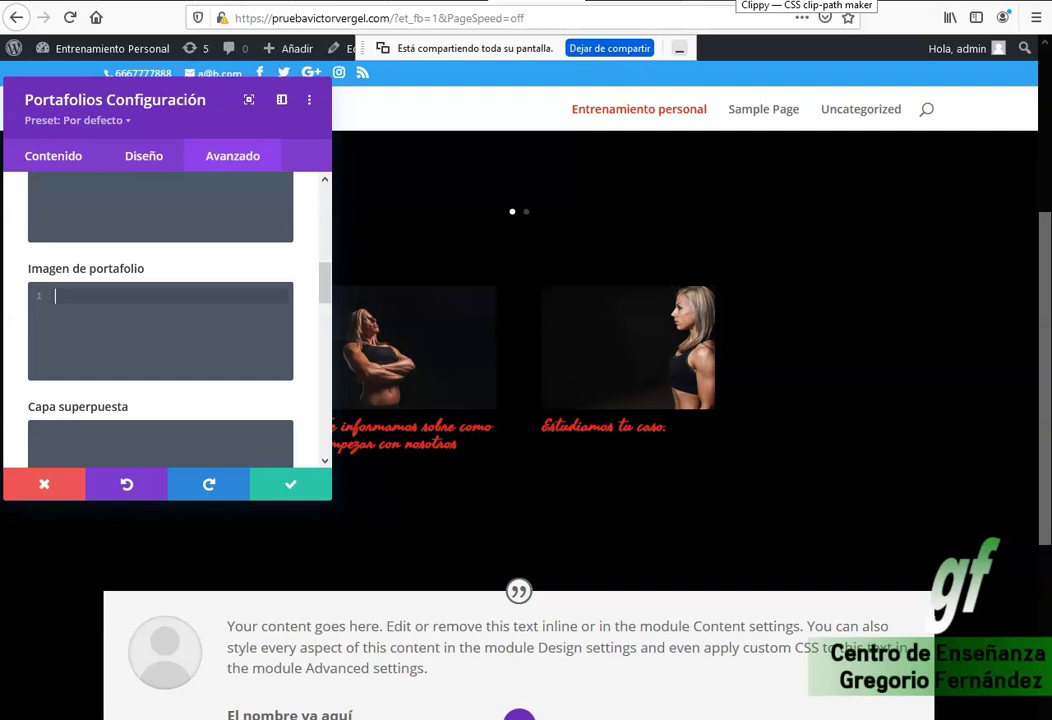
Browse the Clippy CSS clip-path maker at bennettfeely.com.
{"action": "scroll", "coordinate": [200, 300], "scroll_direction": "down", "scroll_amount": 2}
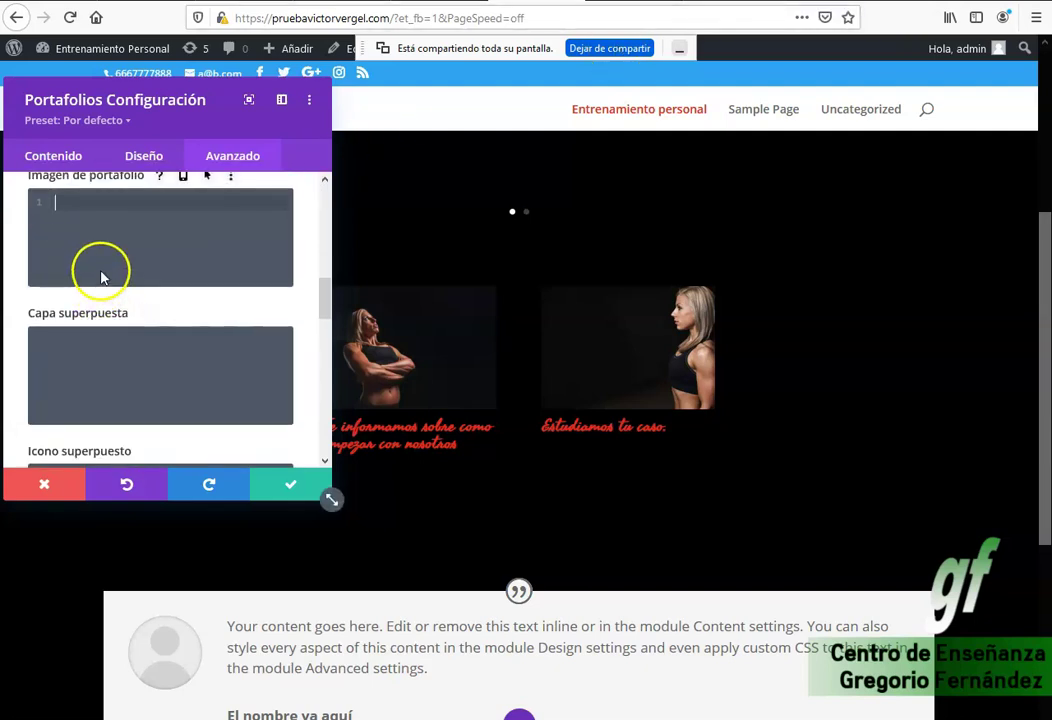
{"action": "scroll", "coordinate": [120, 285], "scroll_direction": "down", "scroll_amount": 2}
{"action": "scroll", "coordinate": [125, 322], "scroll_direction": "up", "scroll_amount": 4}
{"action": "scroll", "coordinate": [122, 320], "scroll_direction": "down", "scroll_amount": 11}
{"action": "scroll", "coordinate": [124, 322], "scroll_direction": "up", "scroll_amount": 9}
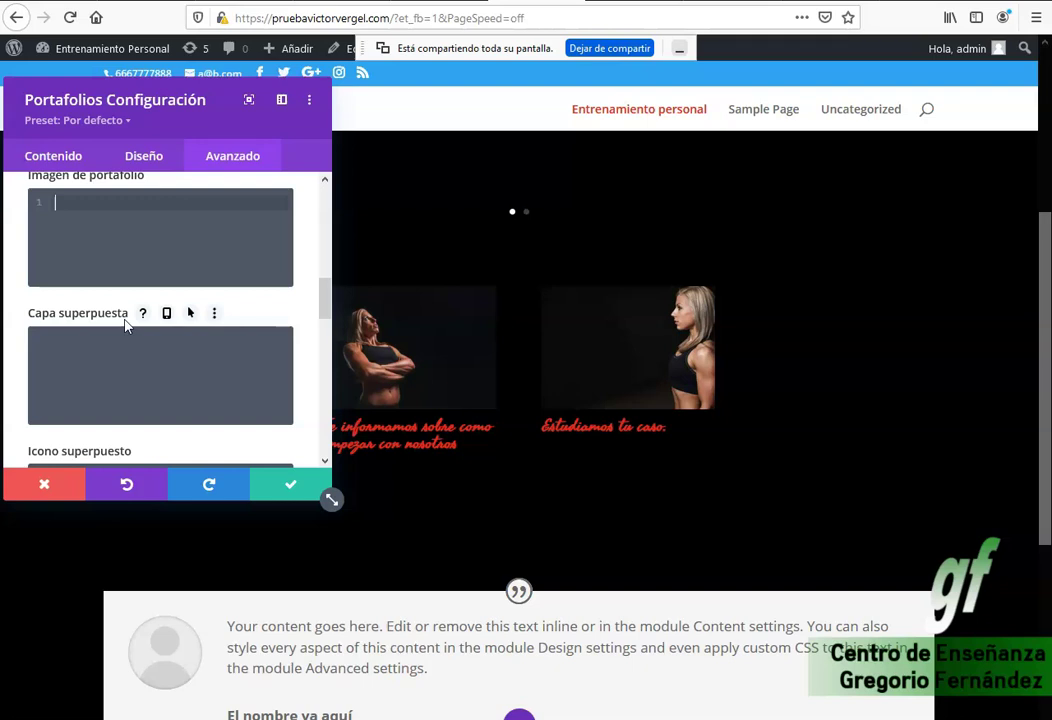
{"action": "scroll", "coordinate": [100, 245], "scroll_direction": "up", "scroll_amount": 2}
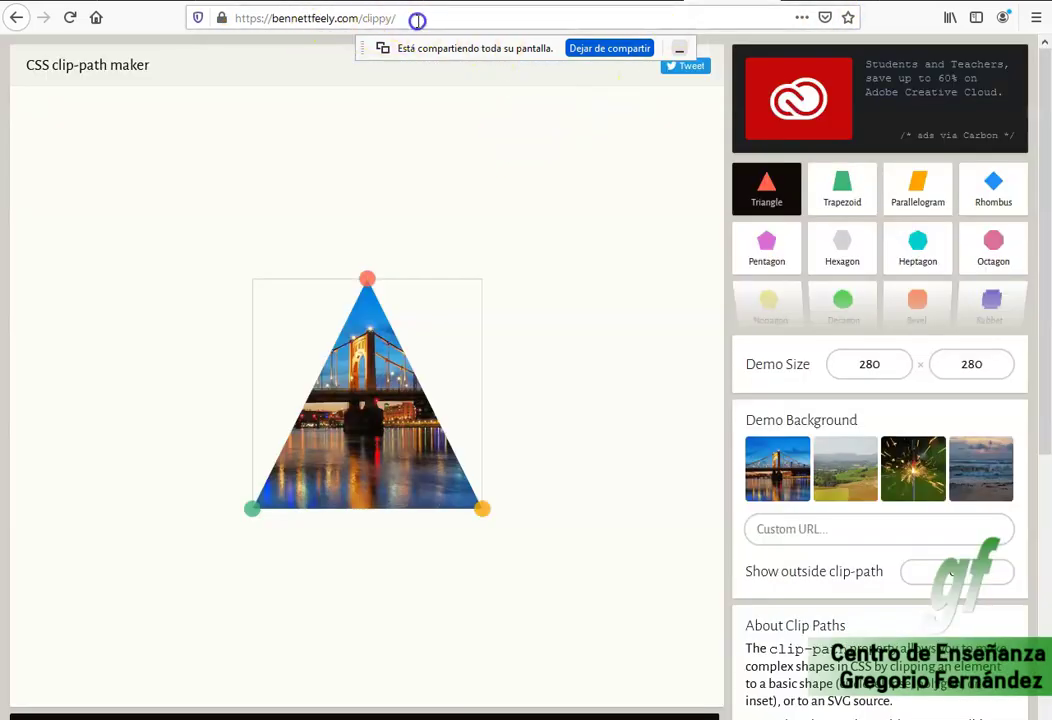
Switch Clippy's demo clip shape from the triangle to the Circle.
{"action": "left_click", "coordinate": [417, 20]}
{"action": "double_click", "coordinate": [450, 14]}
{"action": "left_click", "coordinate": [450, 18]}
{"action": "double_click", "coordinate": [430, 18]}
{"action": "key", "text": "Escape"}
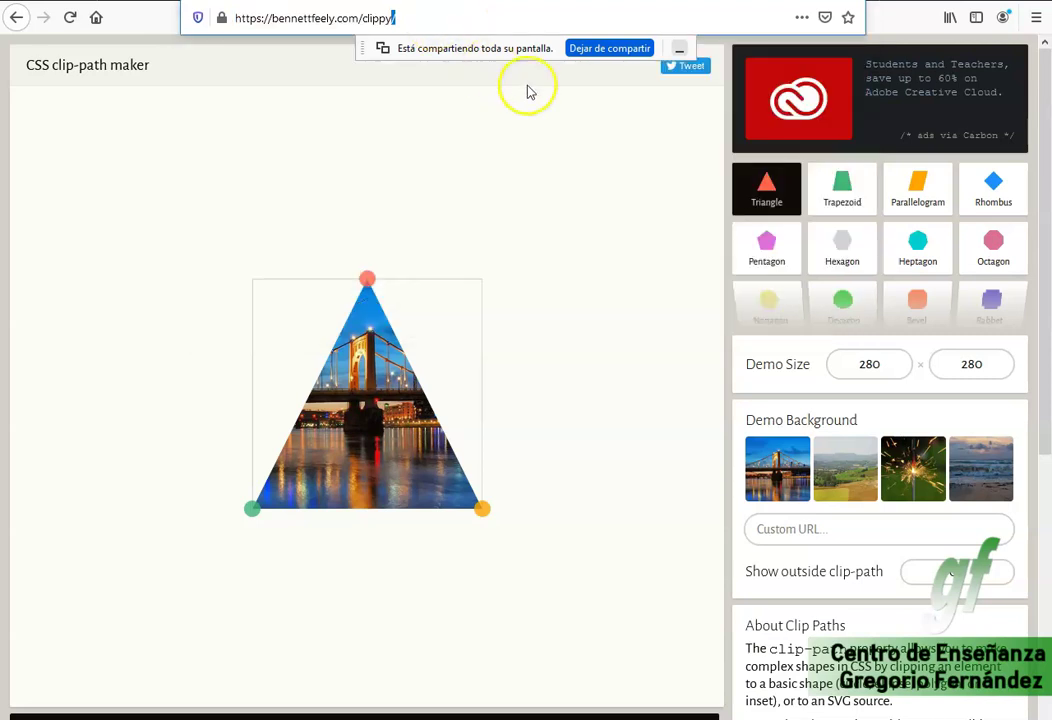
{"action": "mouse_move", "coordinate": [968, 323]}
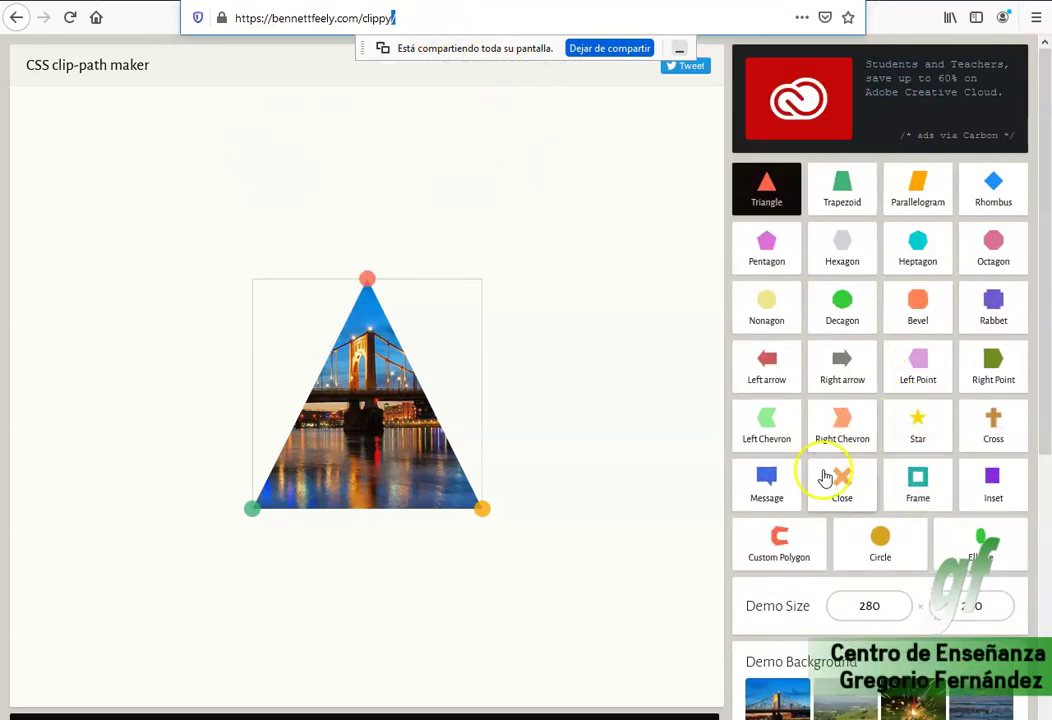
{"action": "scroll", "coordinate": [988, 480], "scroll_direction": "down", "scroll_amount": 3}
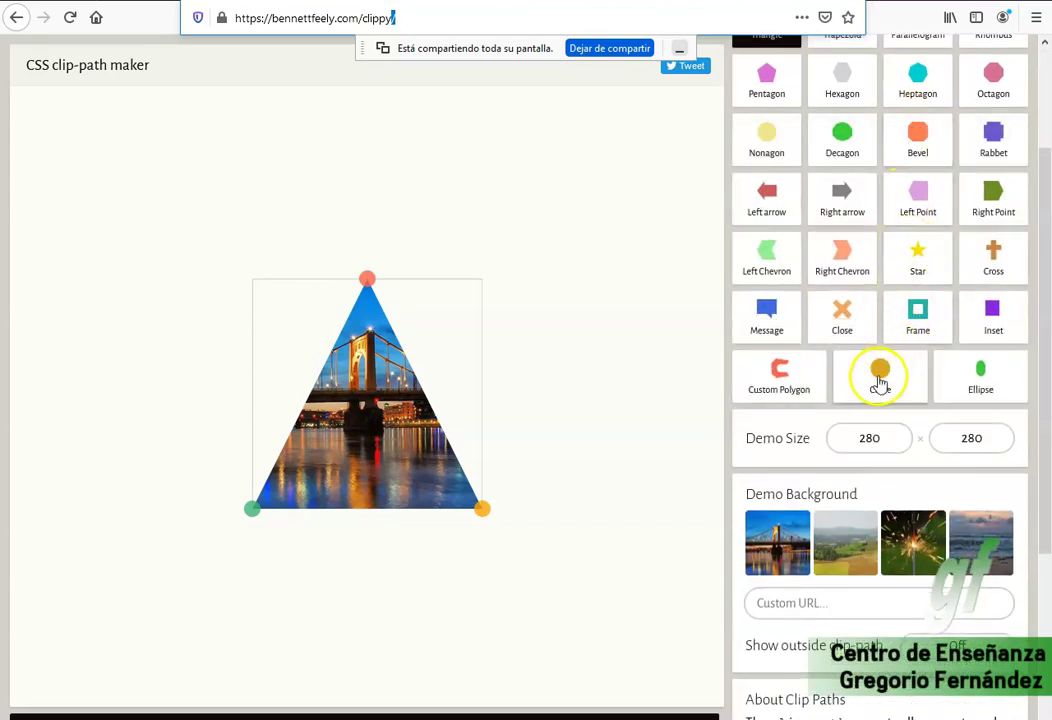
{"action": "left_click", "coordinate": [880, 384]}
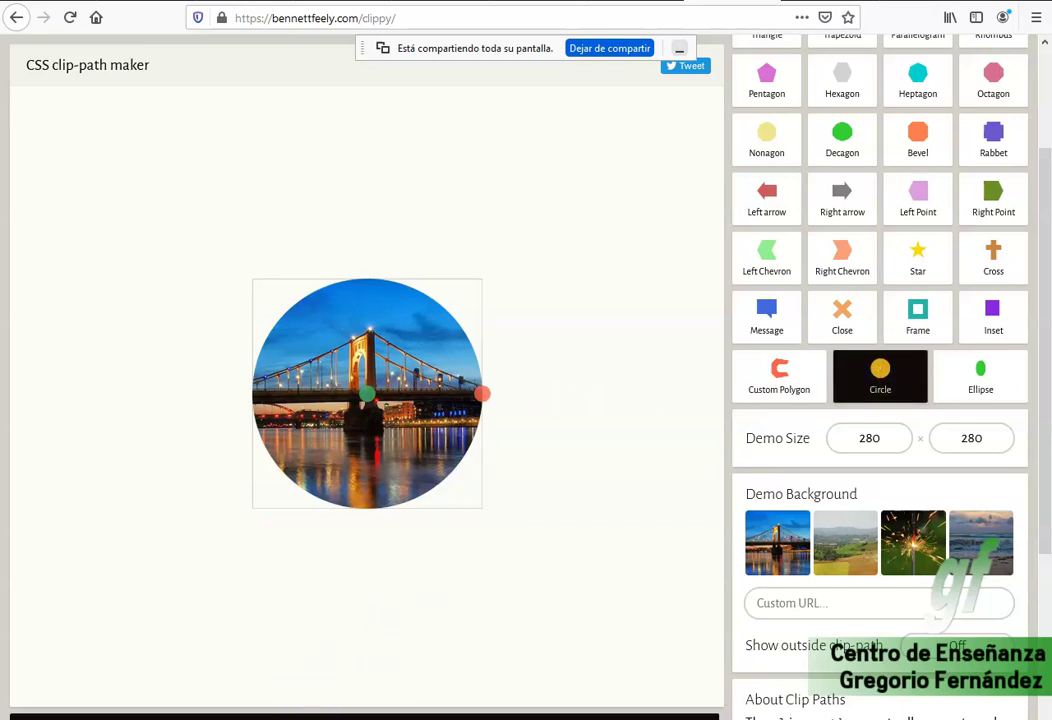
Copy the generated circle clip-path CSS code.
{"action": "scroll", "coordinate": [880, 300], "scroll_direction": "down", "scroll_amount": 4}
{"action": "right_click", "coordinate": [232, 703]}
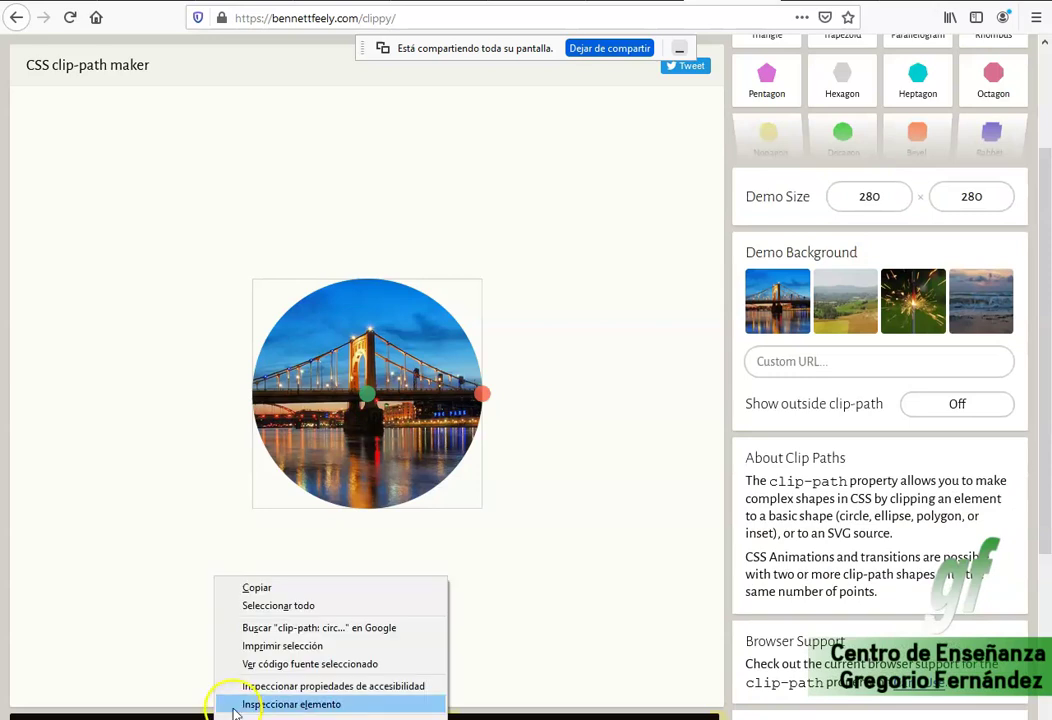
{"action": "left_click", "coordinate": [266, 586]}
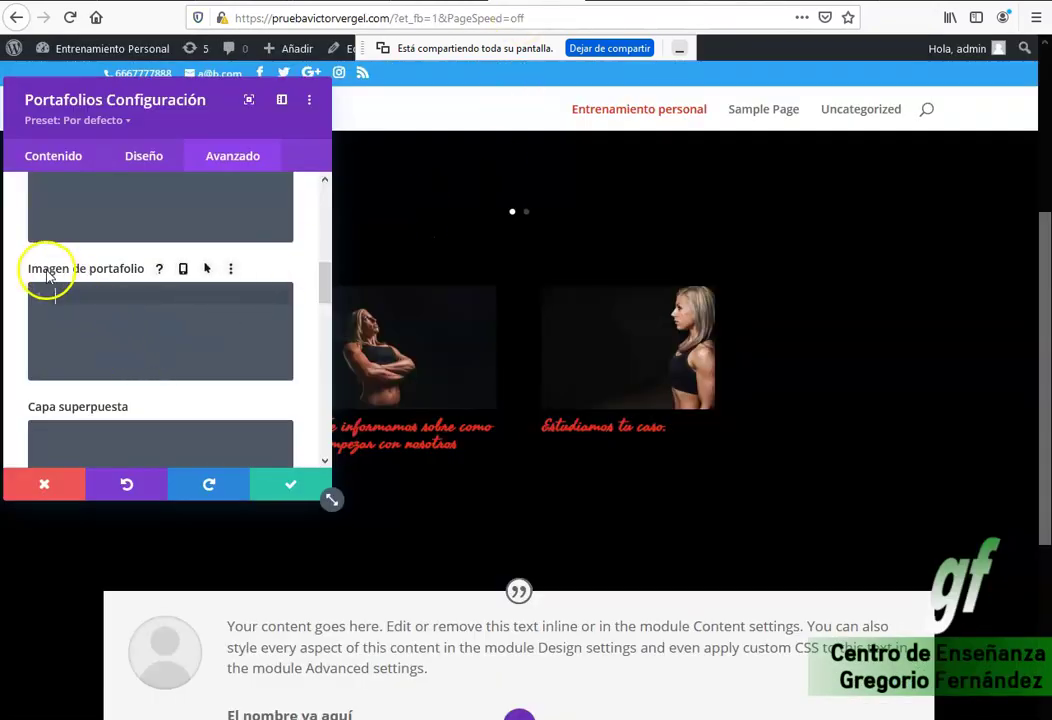
Paste clip-path: circle(50% at 50% 50%) into the Imagen de portafolio CSS box, ending it with a semicolon.
{"action": "right_click", "coordinate": [74, 294]}
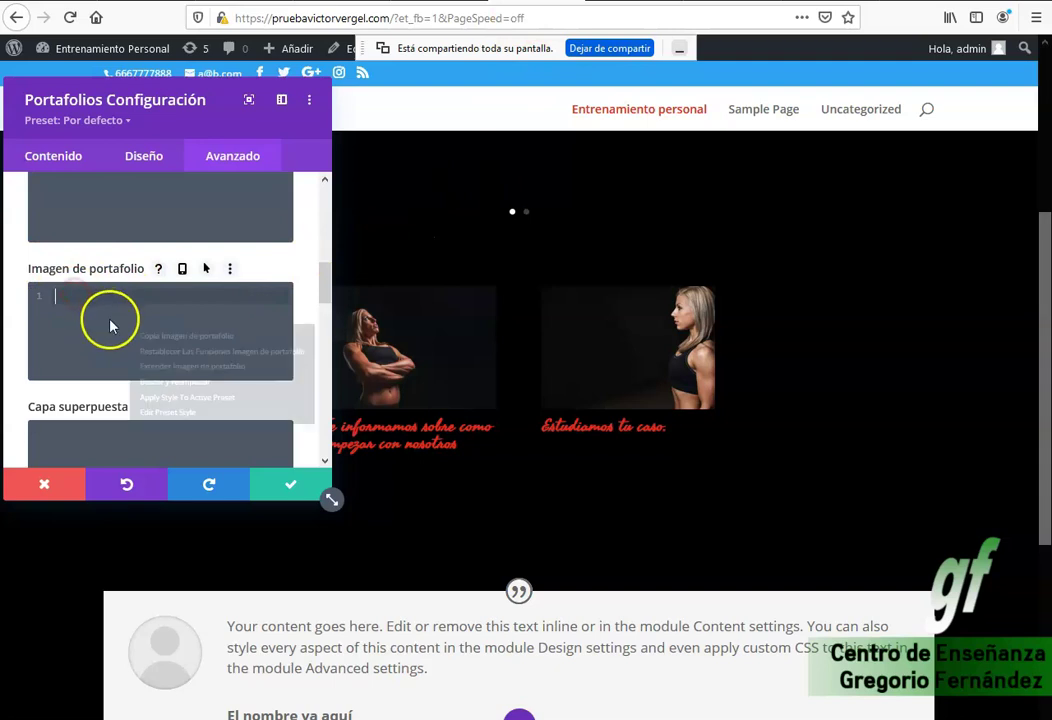
{"action": "left_click", "coordinate": [62, 296]}
{"action": "type", "text": "clip-path: circle(50% at 50% 50%);"}
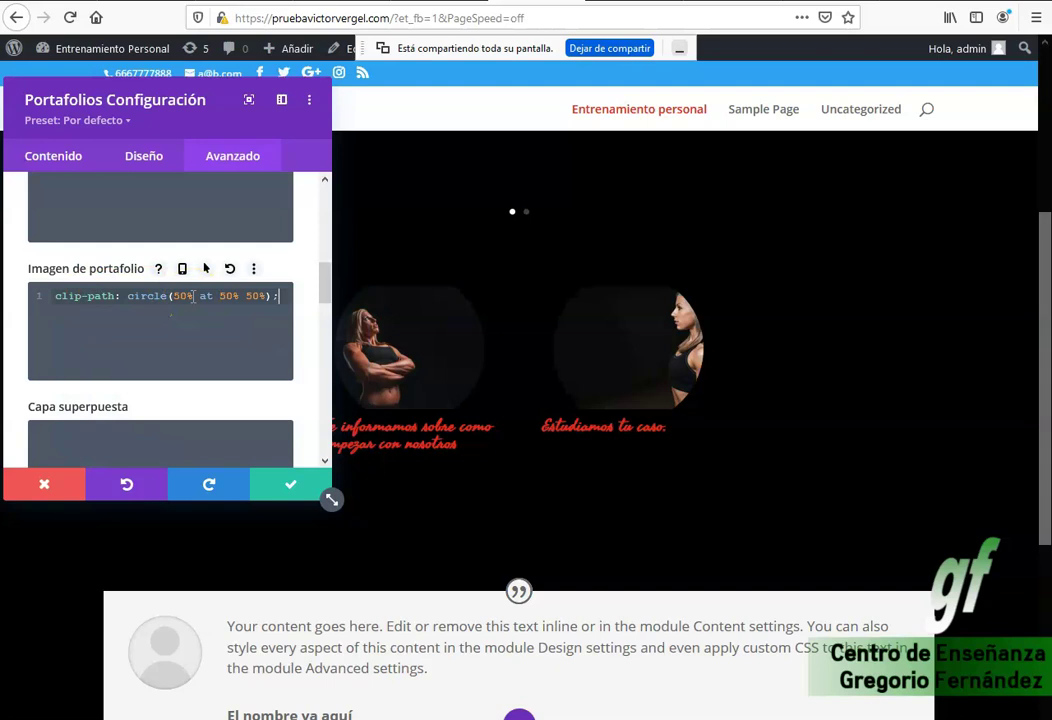
{"action": "key", "text": "alt+Tab"}
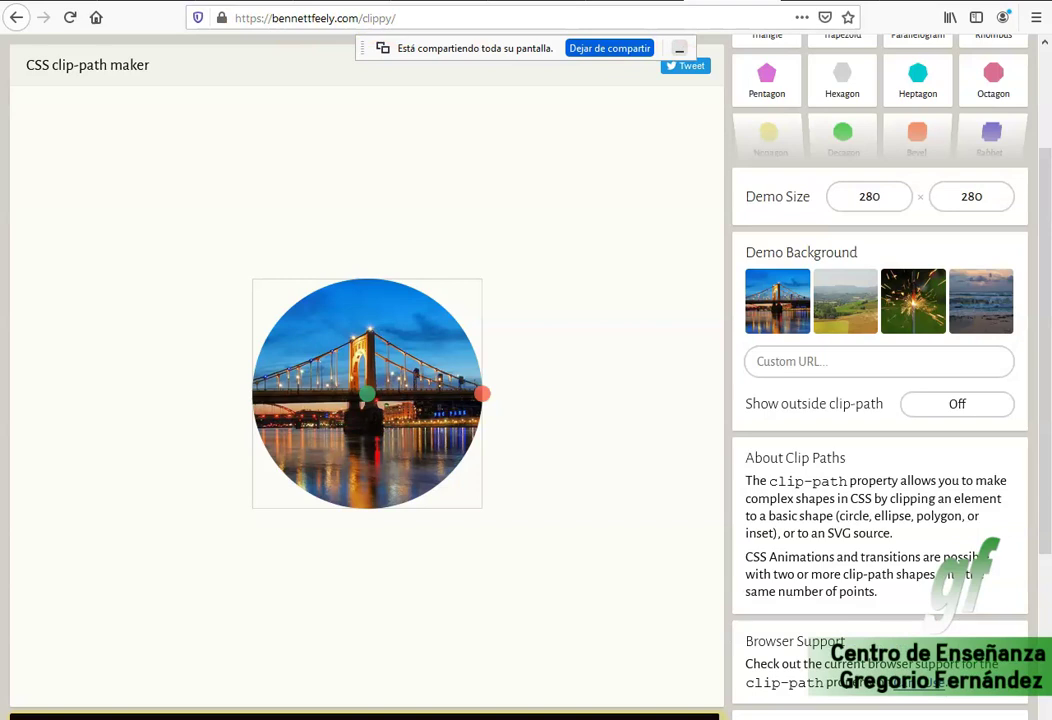
{"action": "mouse_move", "coordinate": [888, 129]}
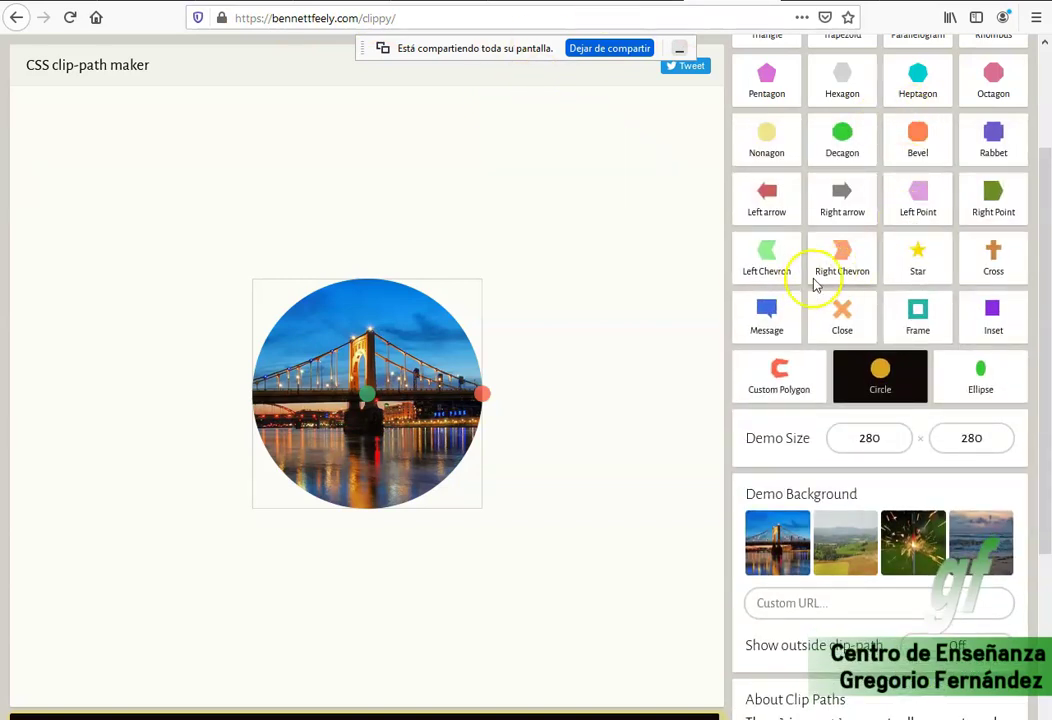
{"action": "key", "text": "ctrl+Tab"}
{"action": "key", "text": "ctrl+Tab"}
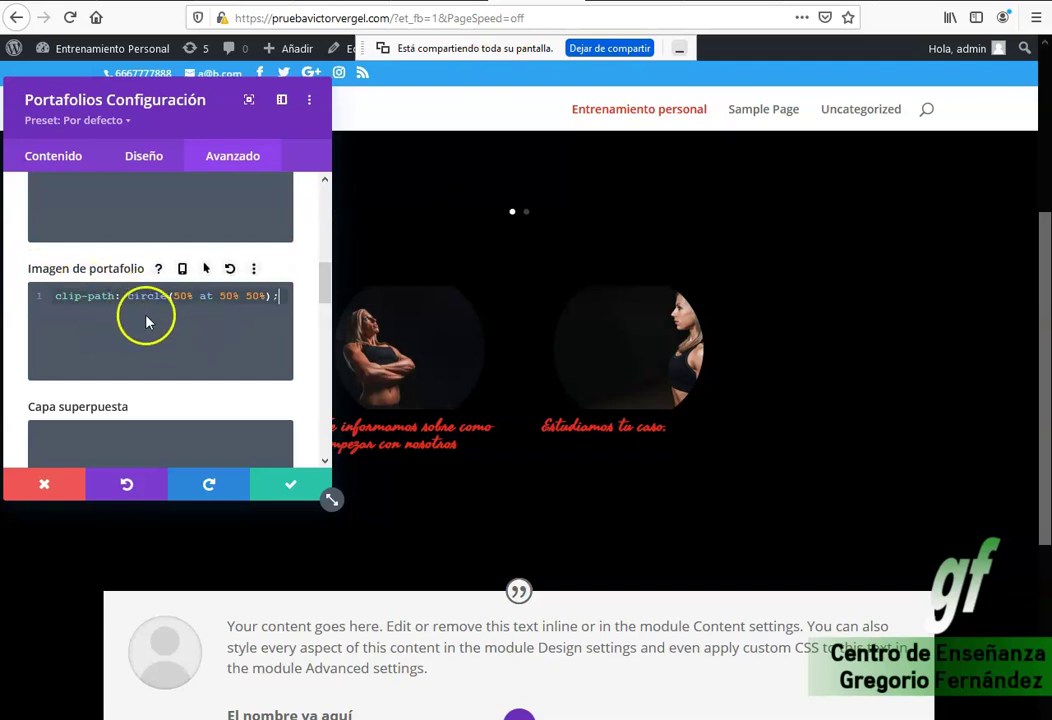
{"action": "left_click", "coordinate": [271, 296]}
{"action": "type", "text": ";"}
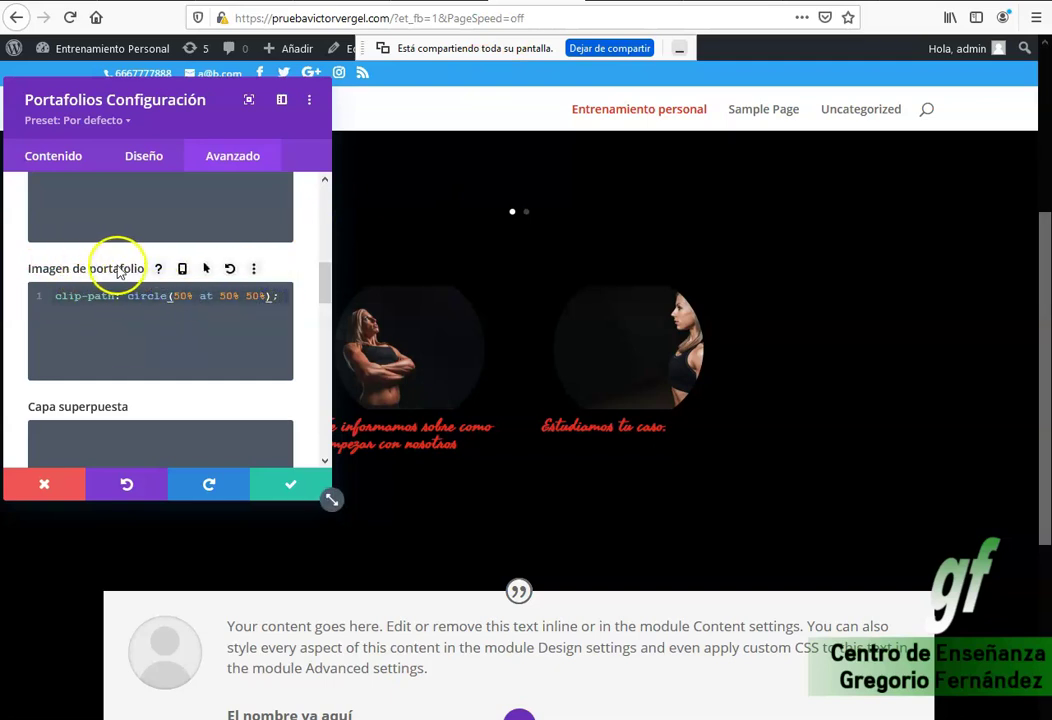